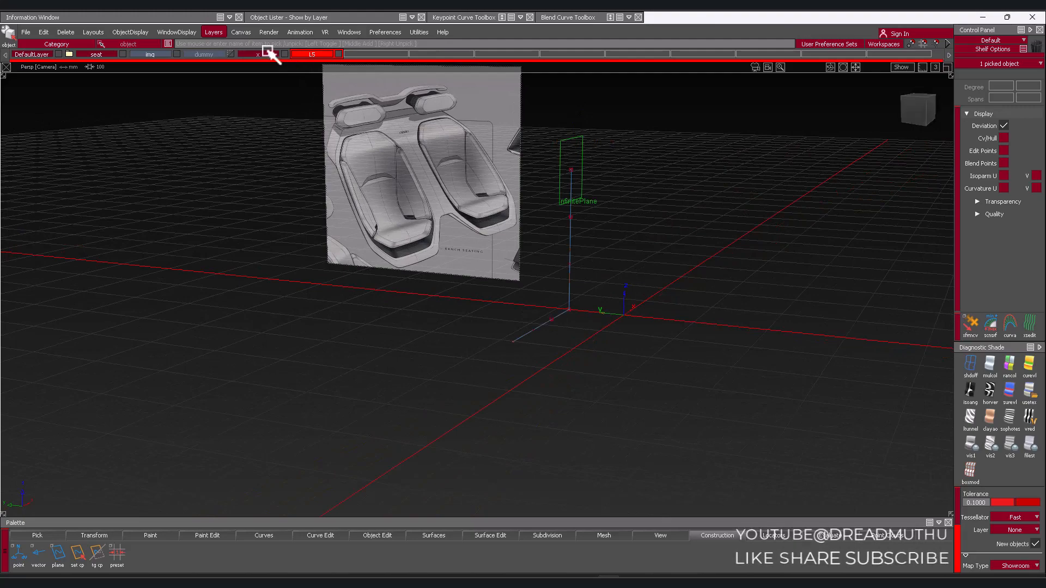
Hide the x layer and switch to the front view framed on the bench seating sketch
left_click(285, 54)
left_click_drag(572, 288, 543, 311, "alt+shift")
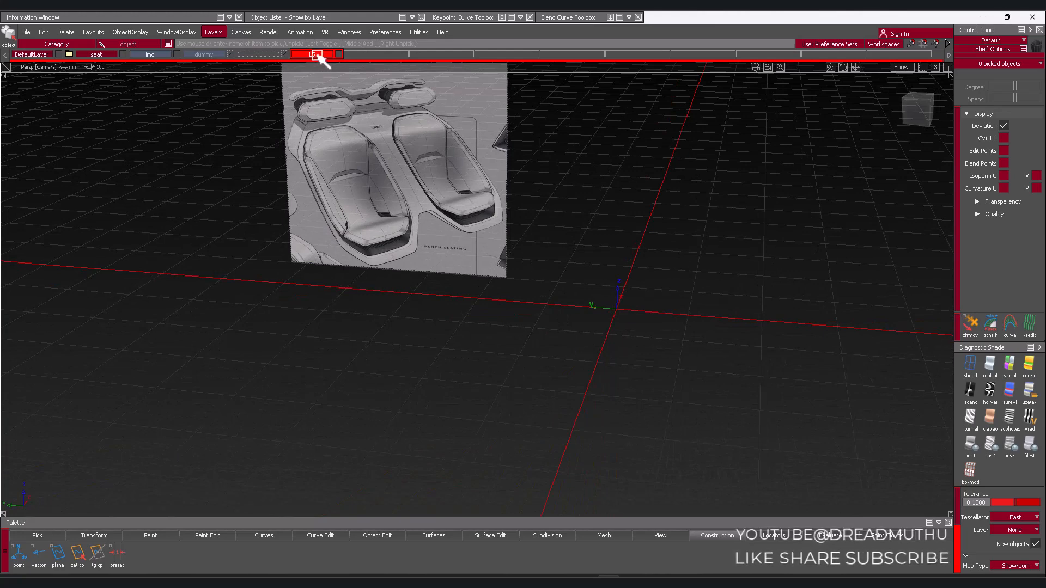
left_click_drag(626, 239, 705, 285, "alt+shift")
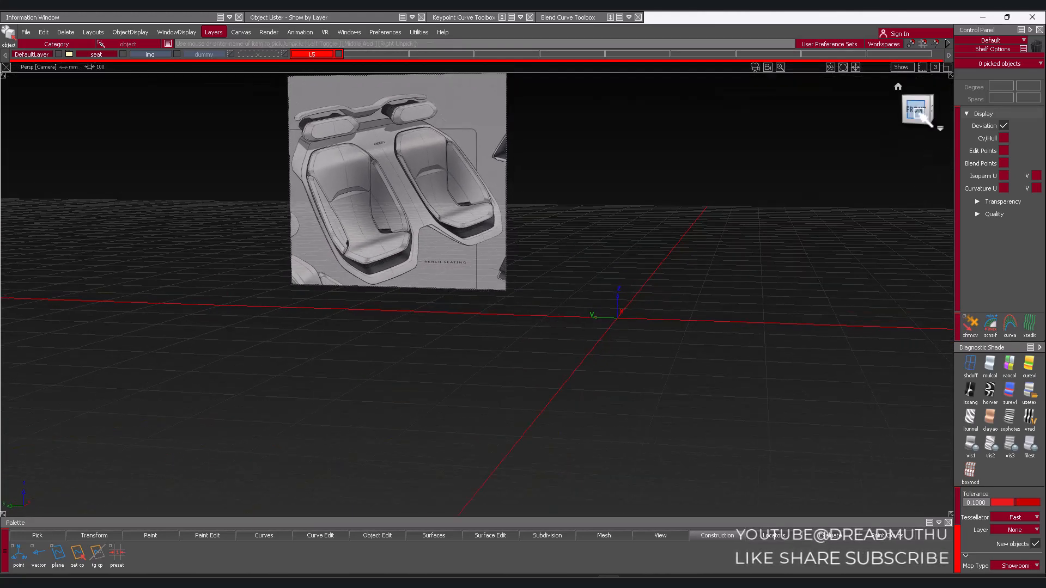
left_click(917, 109)
key("F6")
middle_click_drag(585, 267, 609, 367, "alt+shift")
mouse_move(609, 366)
right_mouse_down("alt+shift")
mouse_move(654, 327)
mouse_move(642, 349)
right_mouse_up("alt+shift")
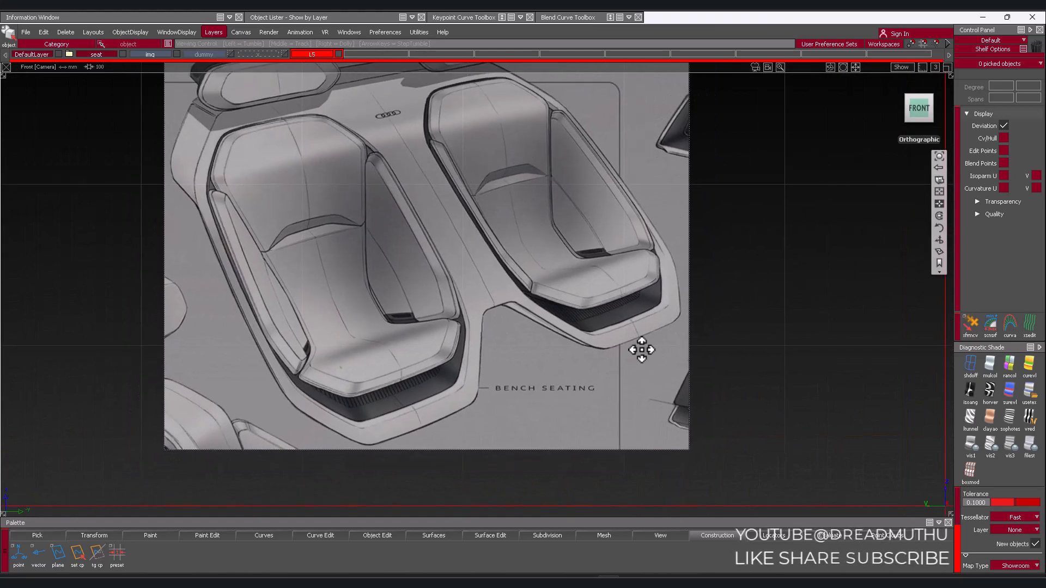
Show the dummy layer so the seated figures stand beside the reference sketch
left_click(232, 56)
right_click_drag(419, 143, 532, 231, "alt+shift")
middle_click_drag(532, 231, 432, 231, "alt+shift")
right_click_drag(432, 231, 479, 240, "alt+shift")
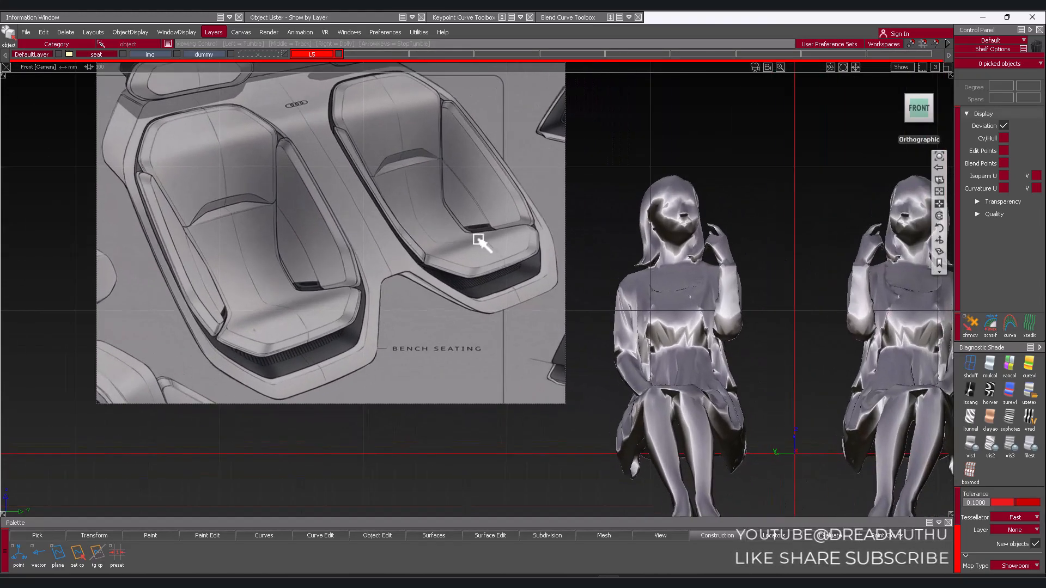
Examine the headrests and upper seat backs in the reference sketch against the seated dummies
right_click_drag(401, 155, 459, 177, "alt+shift")
middle_click_drag(511, 203, 469, 249, "alt+shift")
right_click_drag(251, 205, 309, 204, "alt+shift")
middle_click_drag(309, 204, 425, 262, "alt+shift")
right_click_drag(256, 204, 302, 202, "alt+shift")
middle_click_drag(303, 202, 322, 234, "alt+shift")
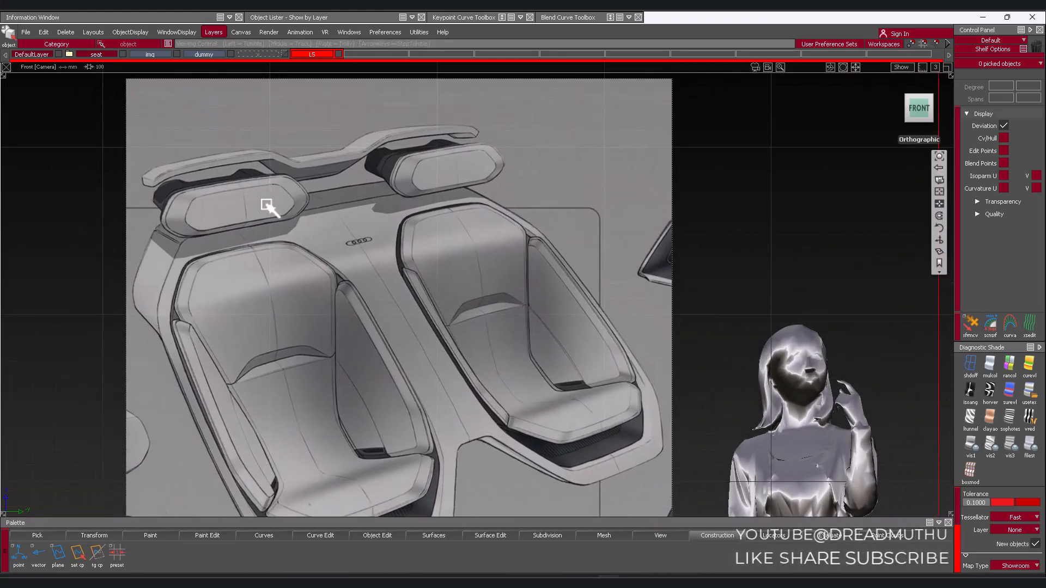
right_click_drag(265, 205, 300, 216, "alt+shift")
middle_click_drag(300, 216, 304, 231, "alt+shift")
right_click_drag(299, 242, 318, 243, "alt+shift")
middle_click_drag(318, 243, 327, 252, "alt+shift")
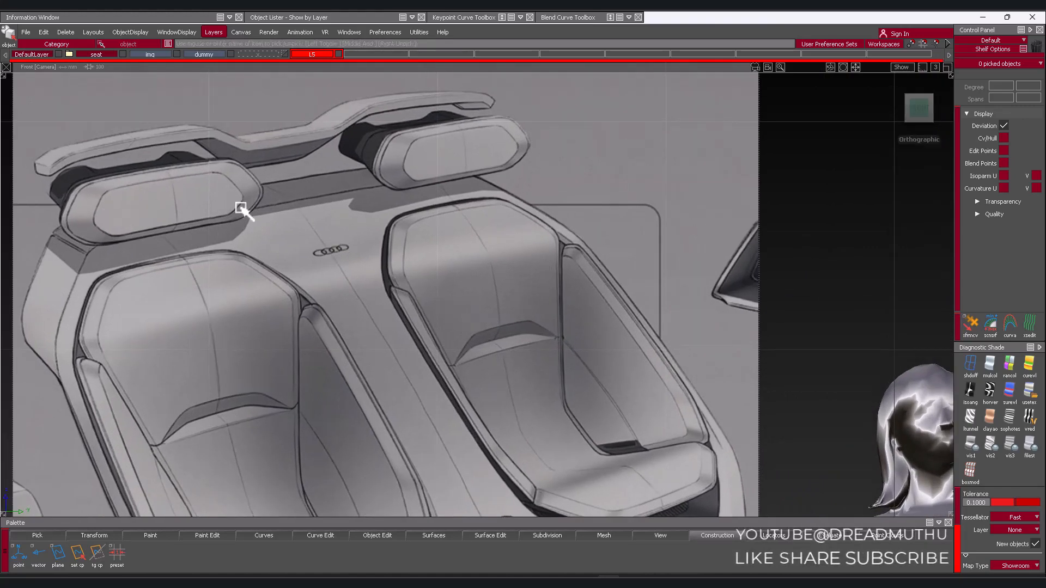
right_click_drag(675, 346, 636, 341, "alt+shift")
middle_click_drag(635, 341, 487, 308, "alt+shift")
right_click_drag(488, 308, 454, 316, "alt+shift")
middle_click_drag(454, 316, 469, 320, "alt+shift")
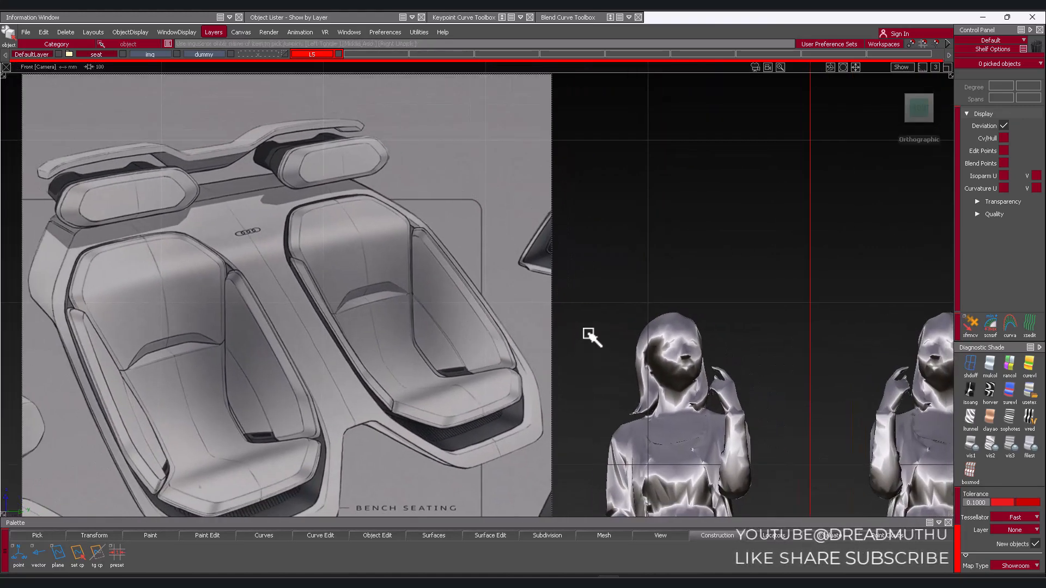
Draw a horizontal edit point curve across the sketch-side dummy's head in the front view
middle_click_drag(588, 329, 643, 320, "ctrl+shift")
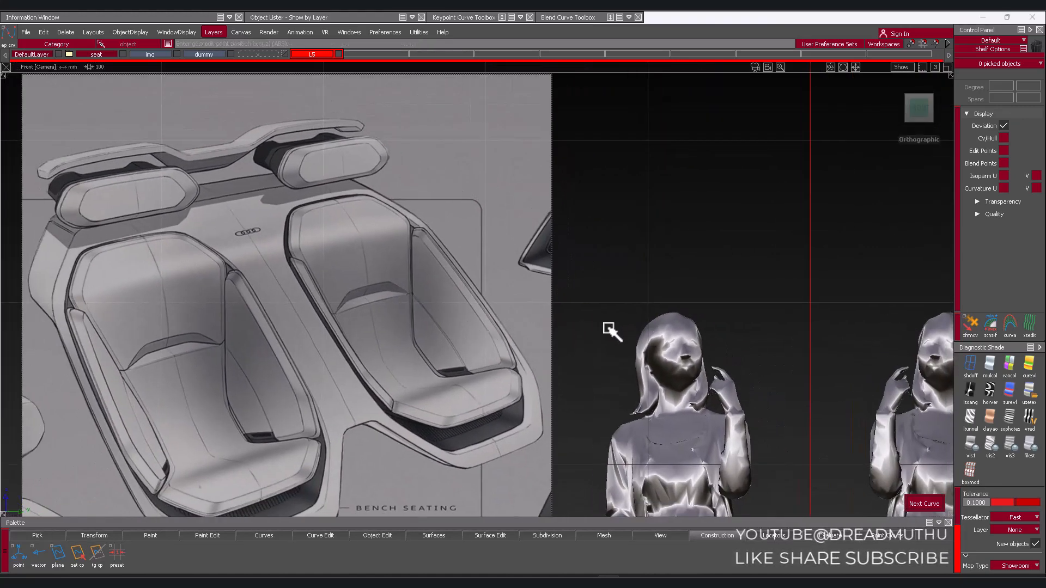
left_click(607, 331)
left_click(732, 331)
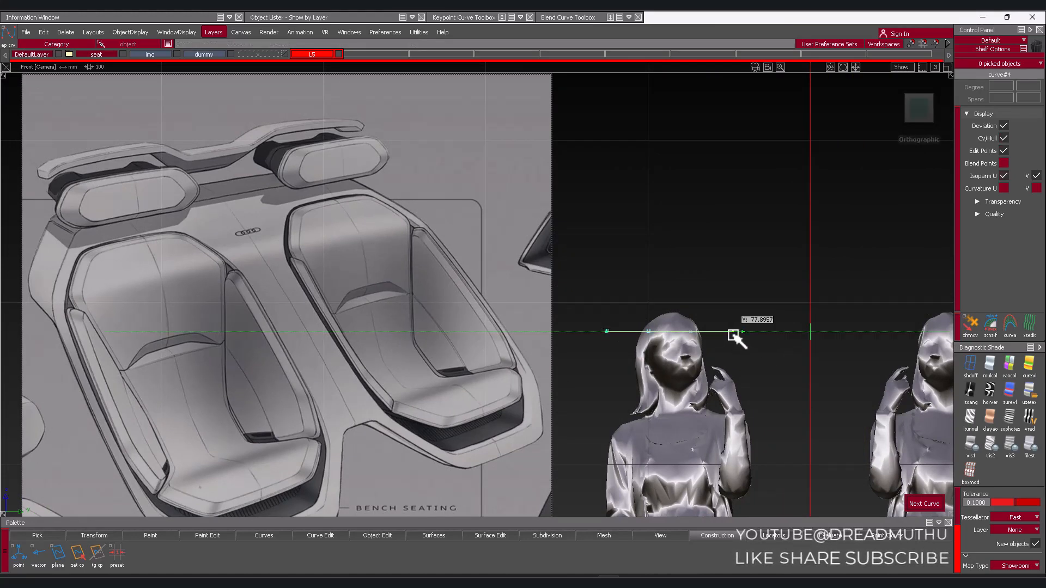
left_click_drag(742, 383, 745, 316, "ctrl+shift")
left_click(714, 330)
middle_click_drag(711, 377, 668, 365, "alt+shift")
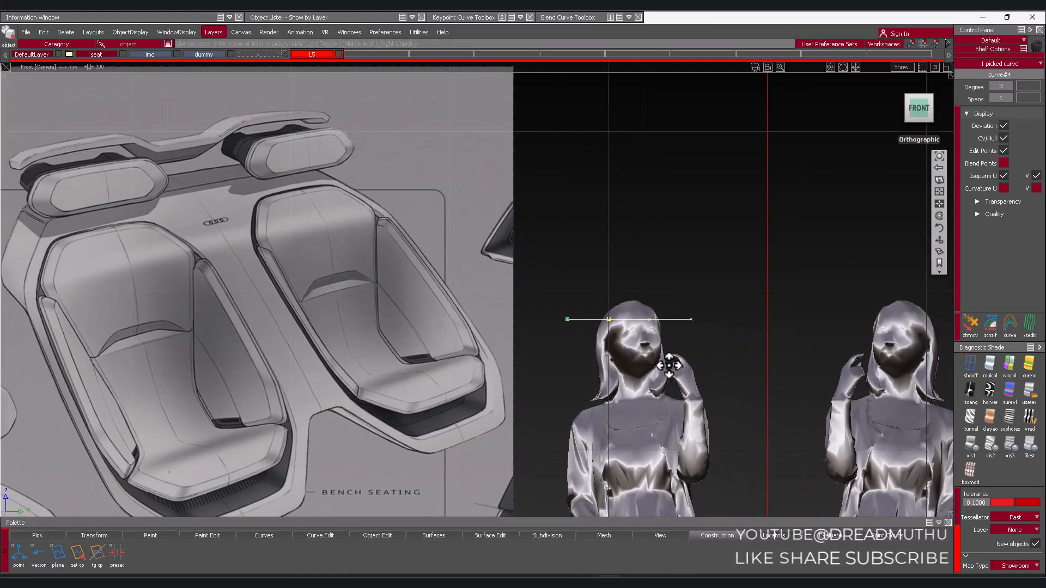
right_click_drag(669, 365, 666, 373, "alt+shift")
middle_click_drag(666, 374, 677, 338, "alt+shift")
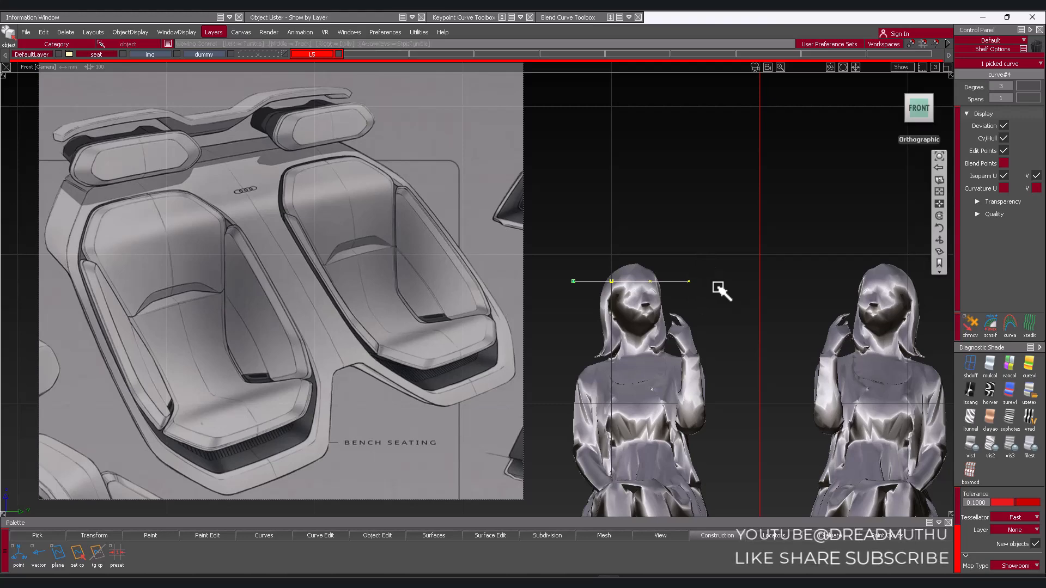
Show the x layer with its construction plane and return to the perspective view
left_click(285, 54)
left_click(695, 316)
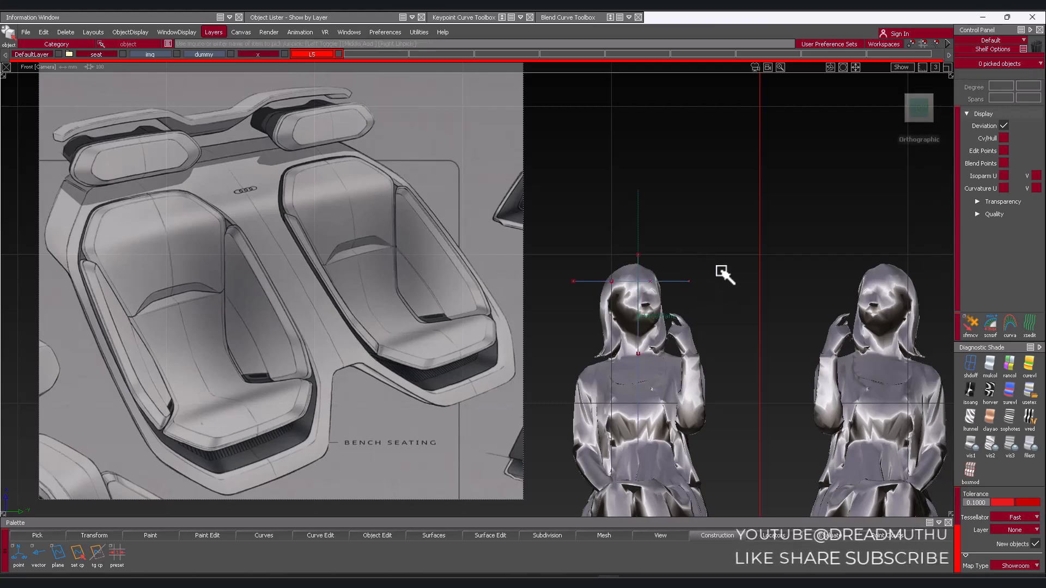
right_click_drag(719, 274, 675, 306, "alt+shift")
key("F8")
left_click_drag(620, 315, 593, 320, "alt+shift")
Apply symmetric modelling to the curve across the head, leaving the construction plane unselected
left_click(623, 197)
left_click_drag(554, 227, 557, 359, "alt+shift")
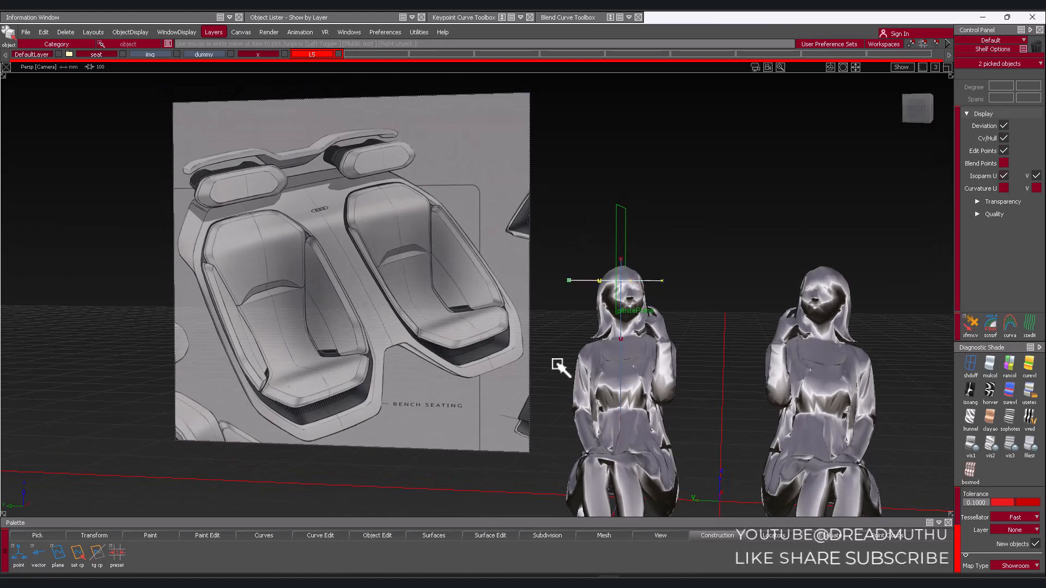
left_click(568, 272)
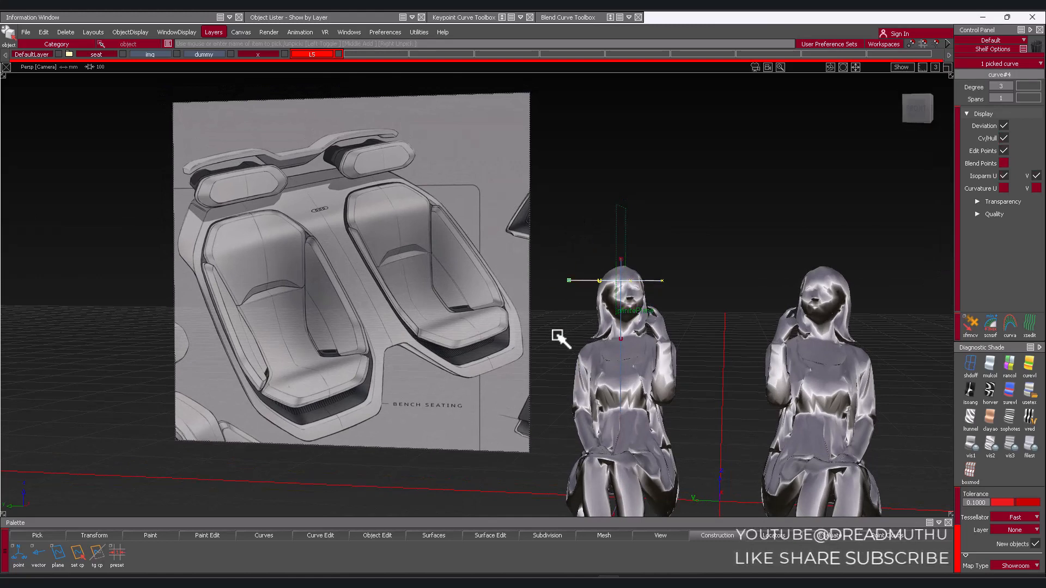
key("s")
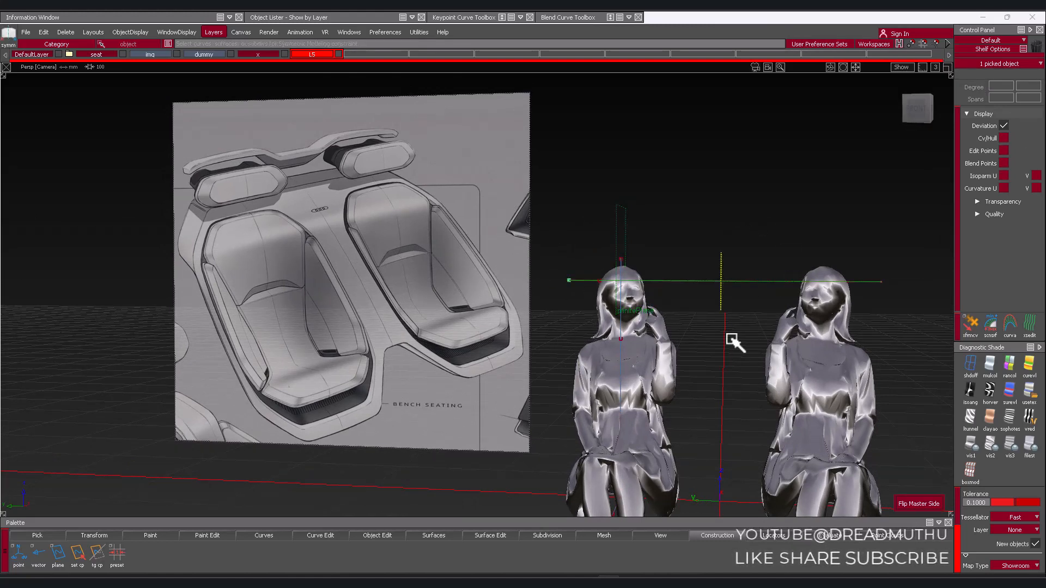
left_click_drag(682, 331, 591, 332, "alt+shift")
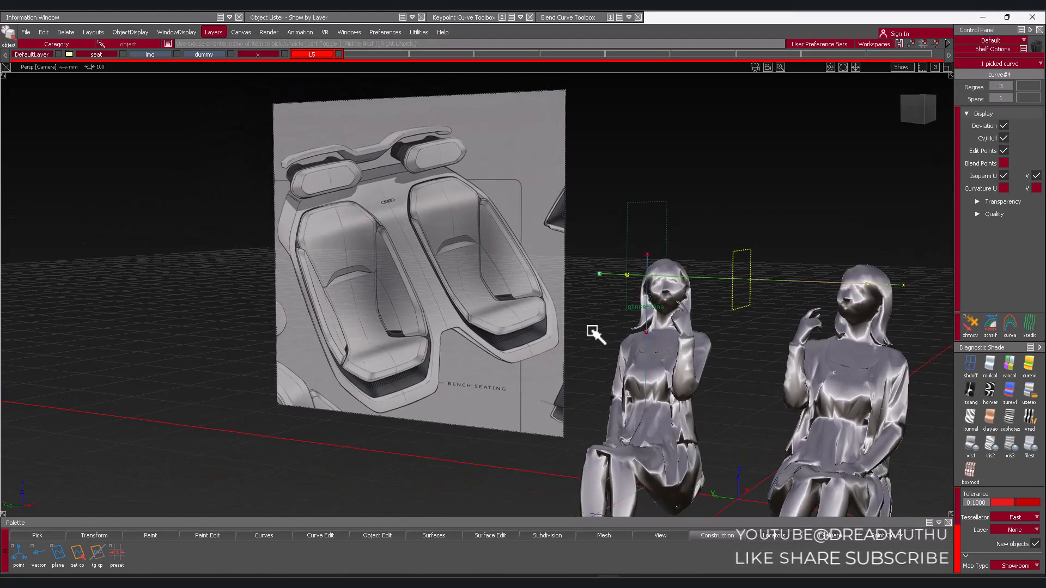
left_click_drag(796, 376, 664, 437, "alt+shift")
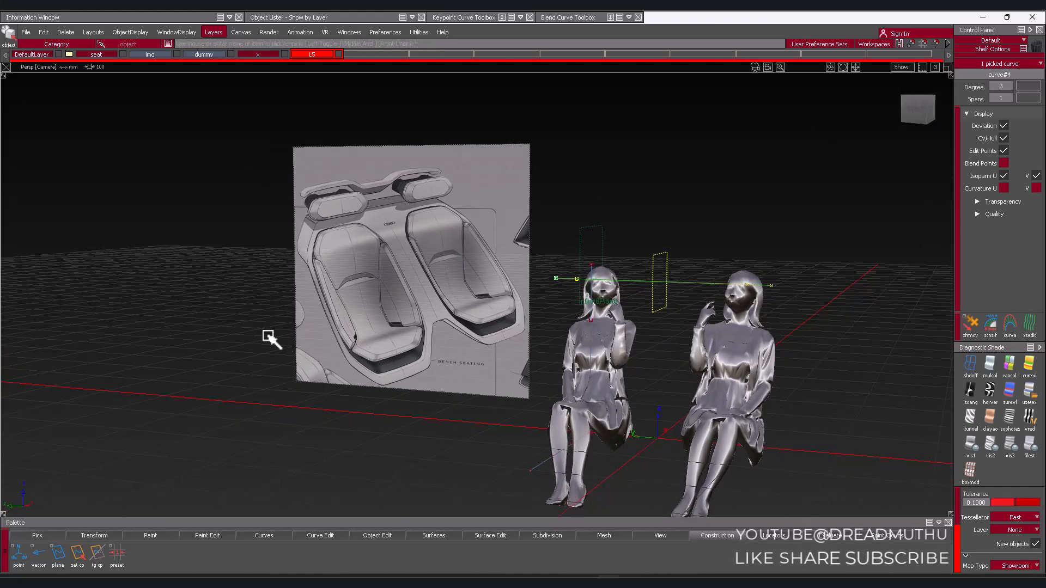
Try to set the L5 layer's symmetry plane onto the construction plane through the sketch-side dummy's head
left_click(380, 283)
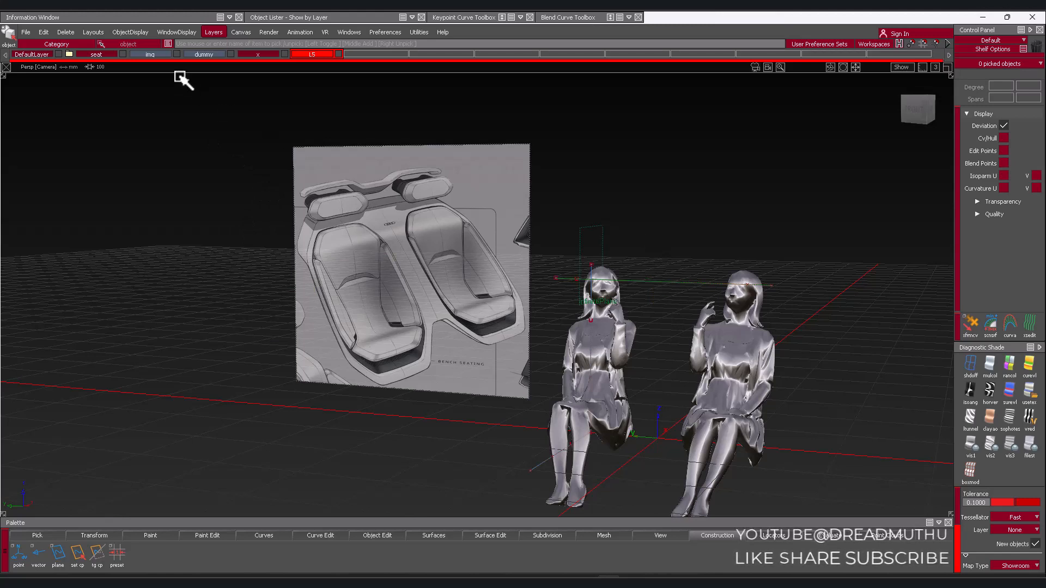
left_click(214, 33)
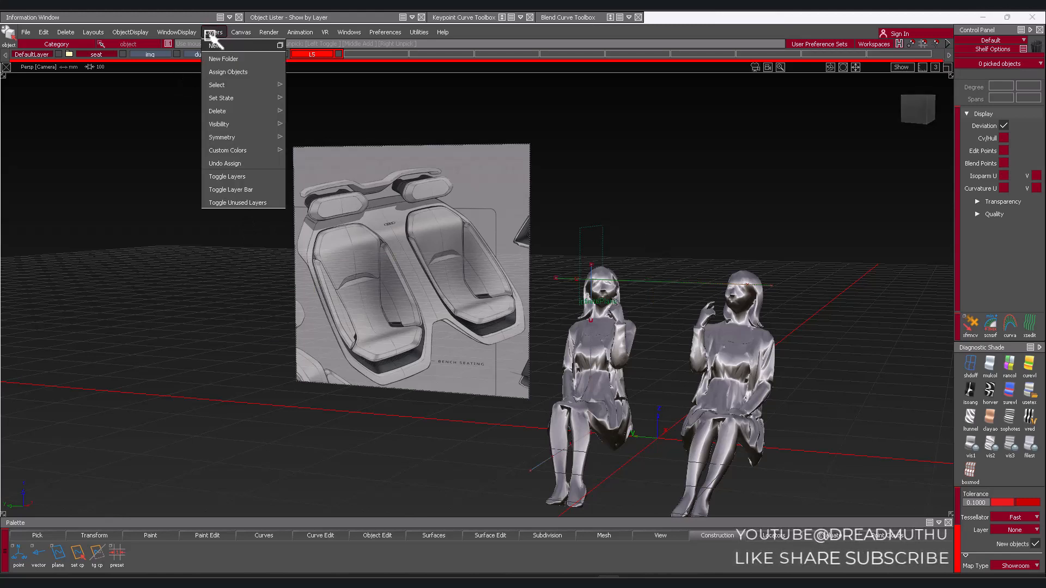
mouse_move(247, 139)
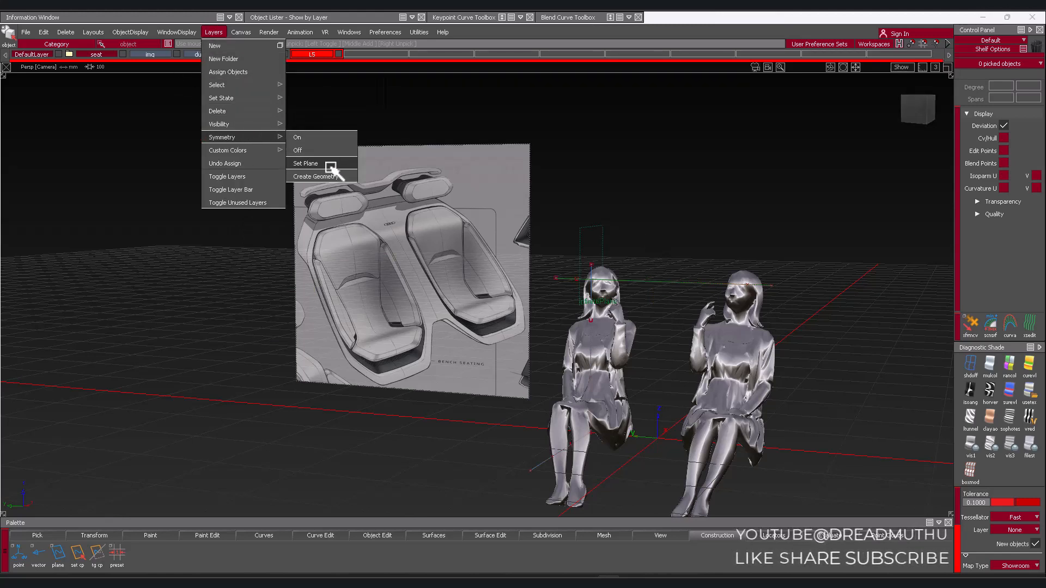
left_click(306, 163)
left_click(468, 344)
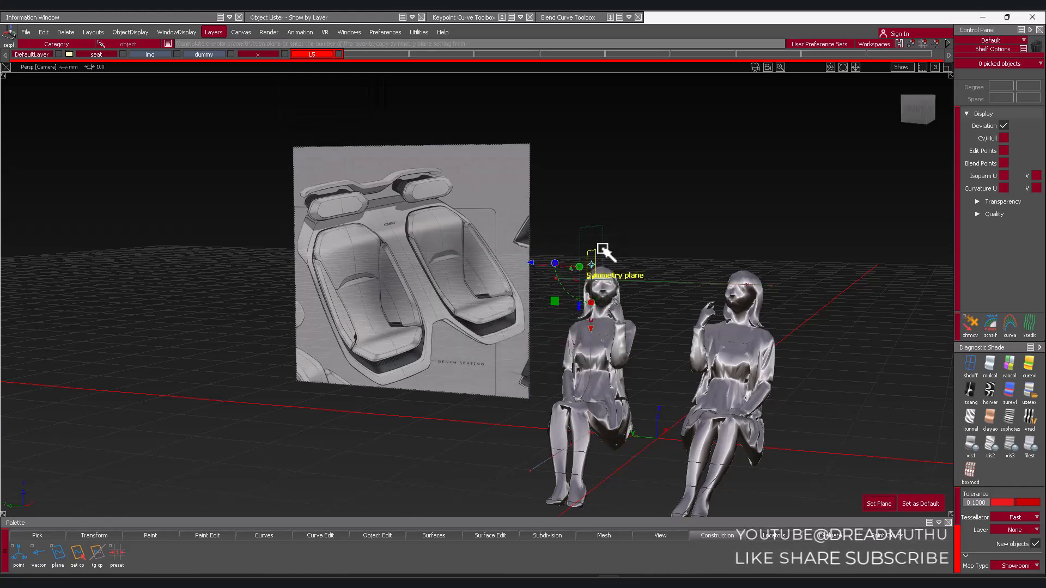
left_click_drag(697, 354, 696, 352, "ctrl+shift")
left_click_drag(668, 373, 708, 395, "alt+shift")
Toggle symmetric modelling off and on again for the curve across the head
left_click_drag(645, 244, 599, 299)
key("s")
key("s")
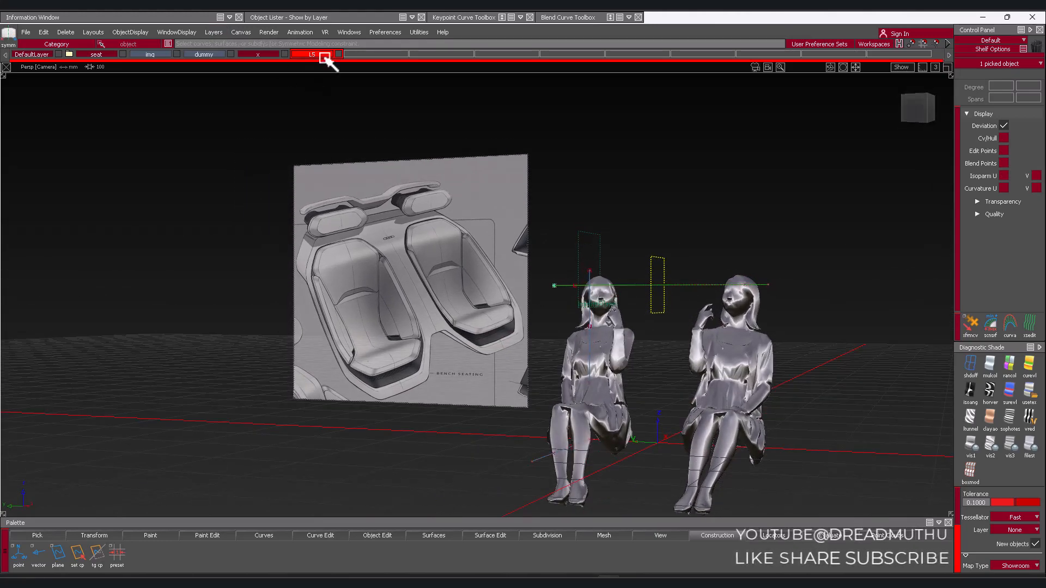
left_click(323, 57)
left_click(316, 103)
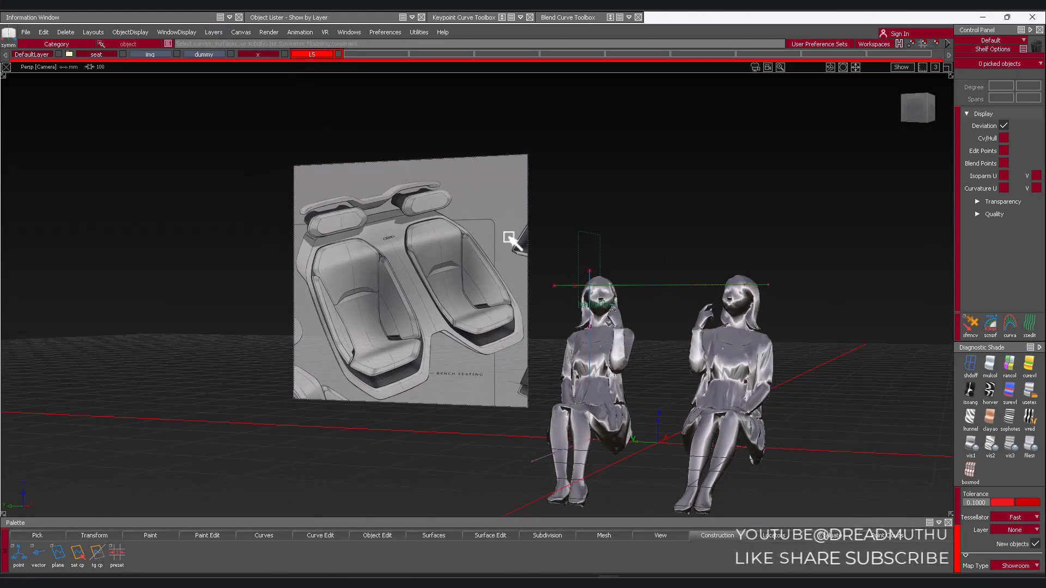
Set the L5 layer's symmetry plane to the construction plane through the sketch-side dummy's head
left_click_drag(471, 218, 574, 279, "alt+shift")
left_click(621, 277)
left_click_drag(616, 354, 677, 332, "alt+shift")
right_click_drag(643, 331, 746, 339, "alt+shift")
middle_click_drag(746, 339, 623, 328, "alt+shift")
left_click_drag(624, 328, 572, 312, "alt+shift")
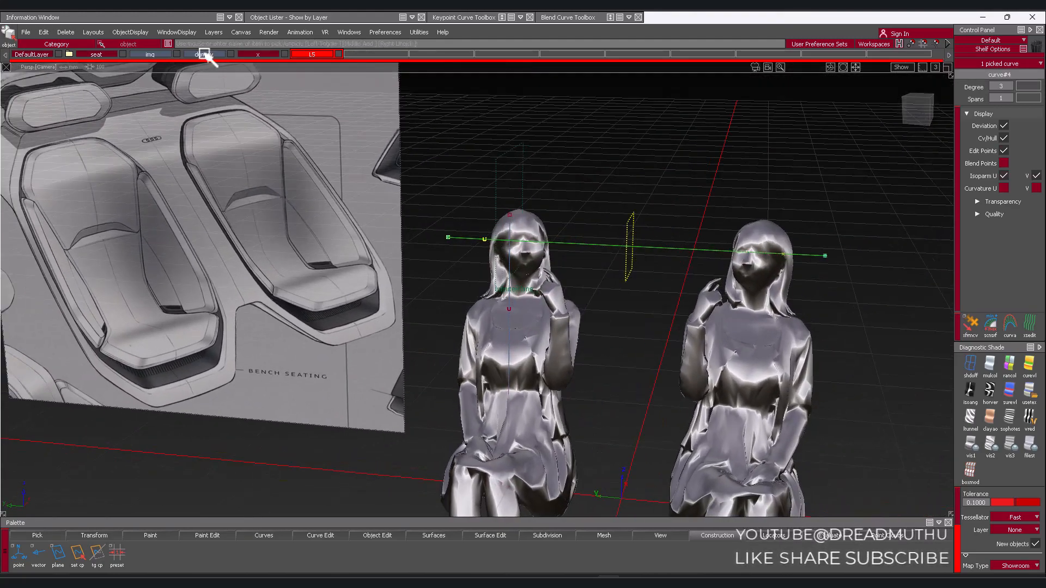
left_click(214, 33)
mouse_move(272, 138)
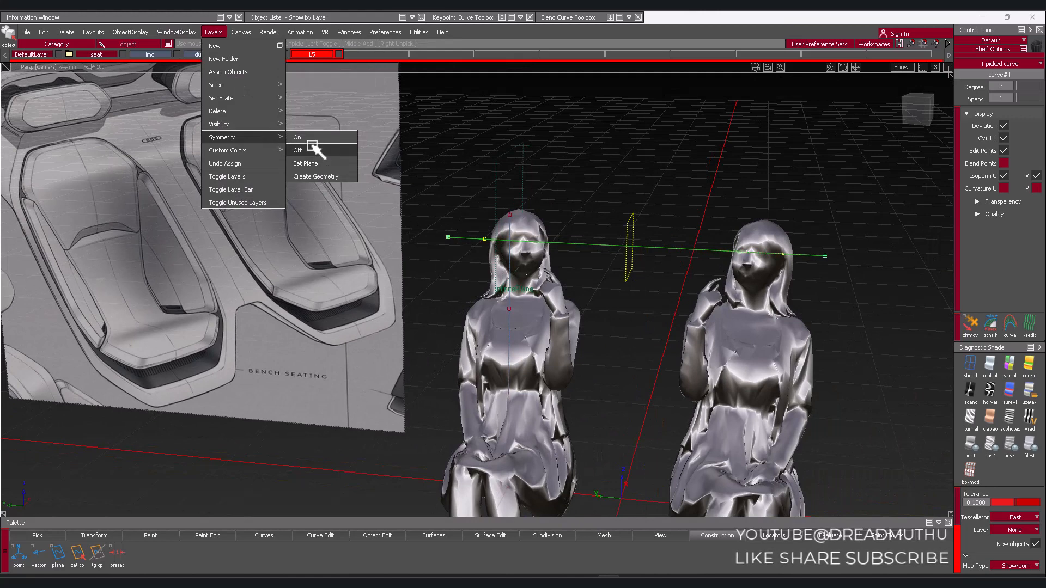
left_click(305, 164)
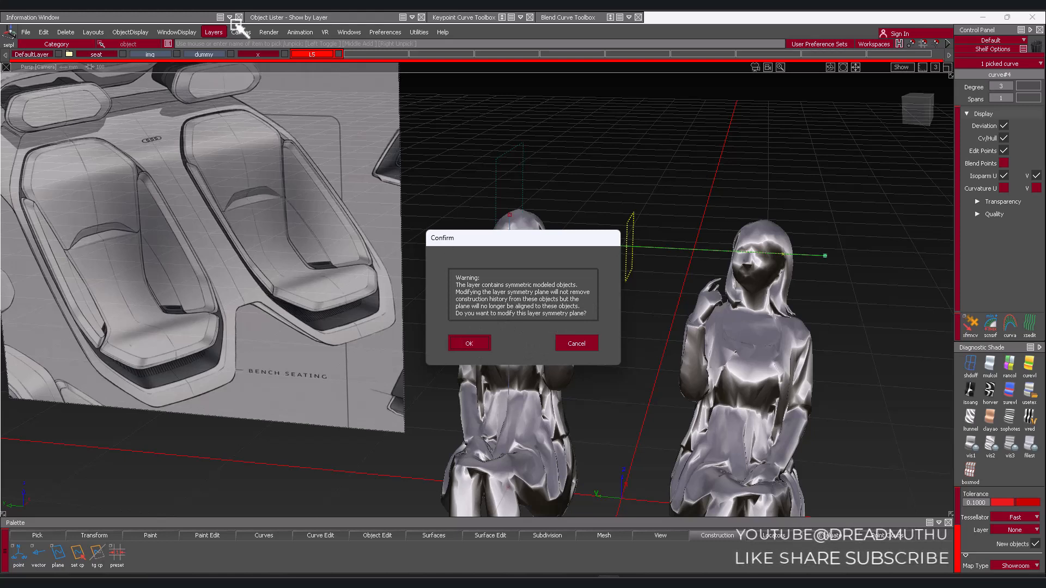
left_click(461, 342)
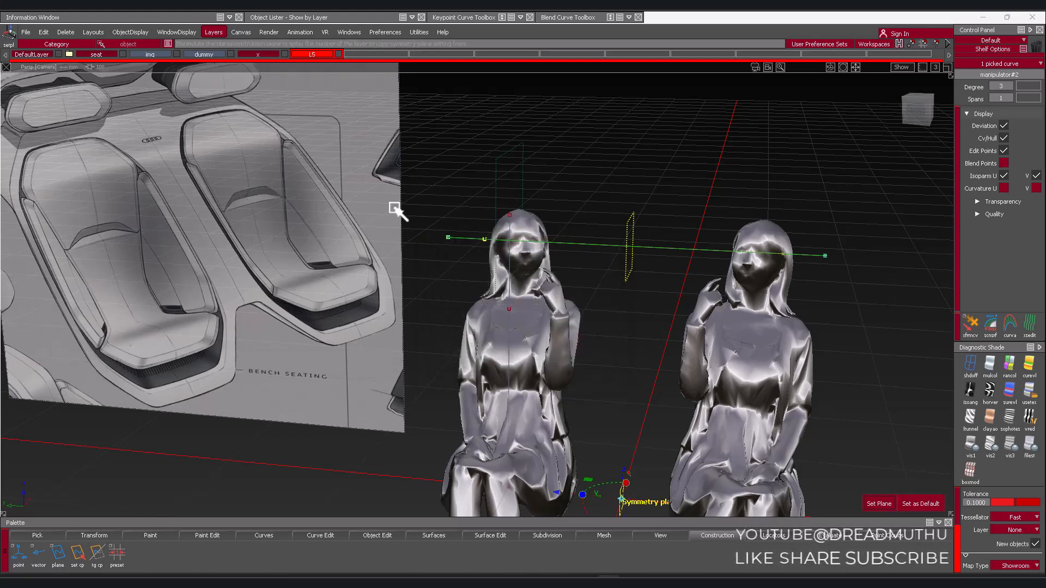
left_click(500, 182)
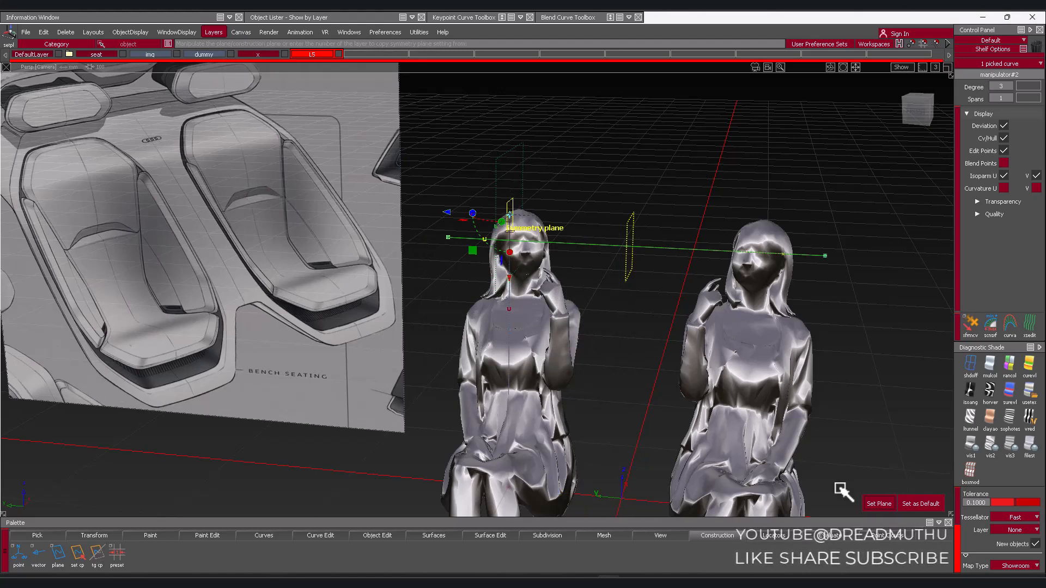
left_click(878, 503)
Delete the horizontal curve across the dummy's head
mouse_move(637, 312)
left_mouse_down("alt+shift")
mouse_move(603, 350)
mouse_move(584, 273)
left_mouse_up("alt+shift")
left_click_drag(565, 195, 565, 286, "ctrl+shift")
mouse_move(573, 354)
left_mouse_down("alt+shift")
mouse_move(583, 329)
mouse_move(572, 311)
left_mouse_up("alt+shift")
key("Delete")
left_click(578, 325)
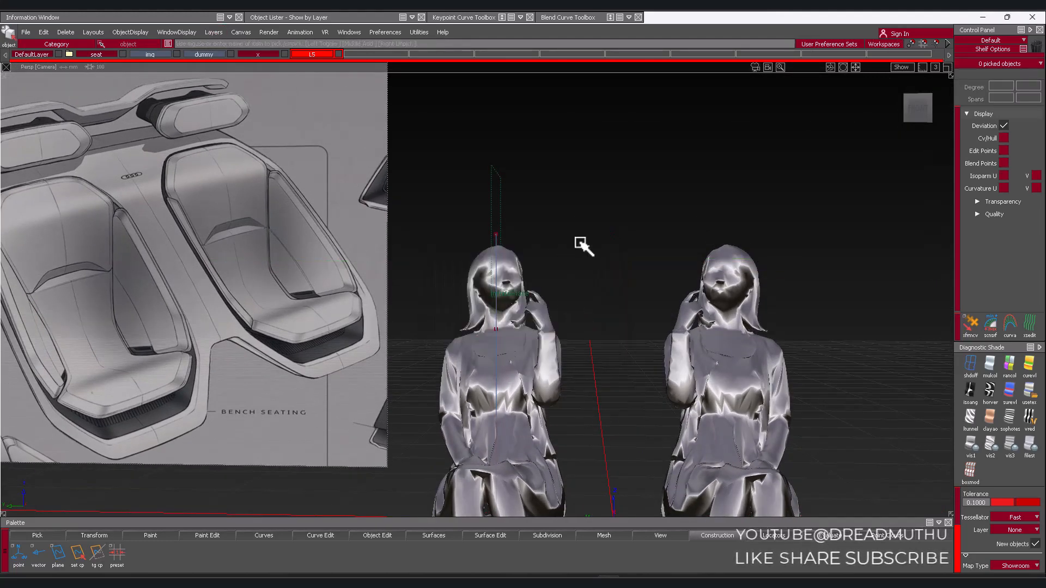
Hide the x layer and draw a new horizontal edit point curve across the sketch-side dummy's head in the front view
left_click(905, 121)
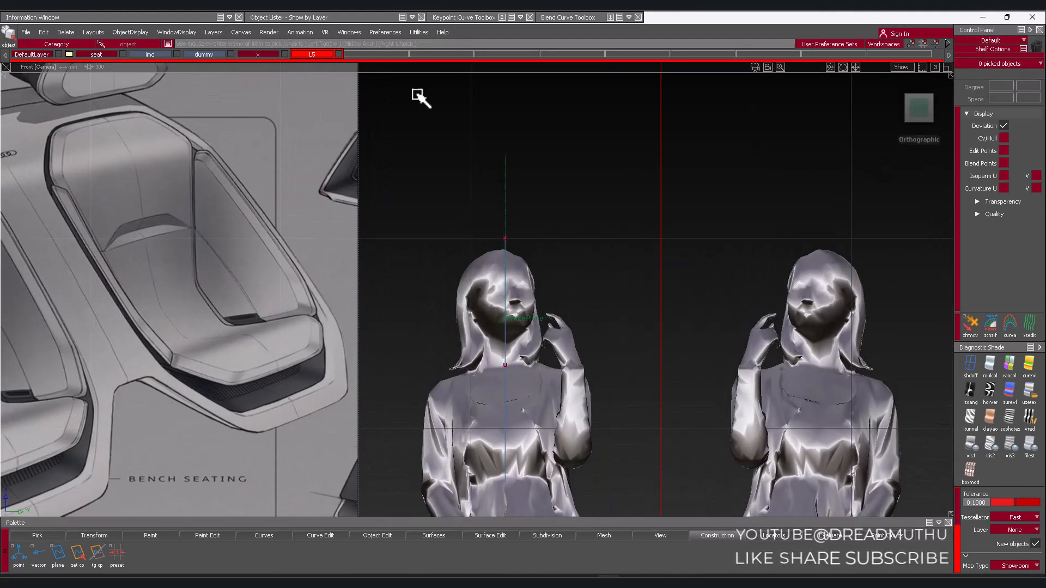
right_click(316, 54)
left_click(331, 102)
middle_click_drag(470, 282, 470, 226, "ctrl+shift")
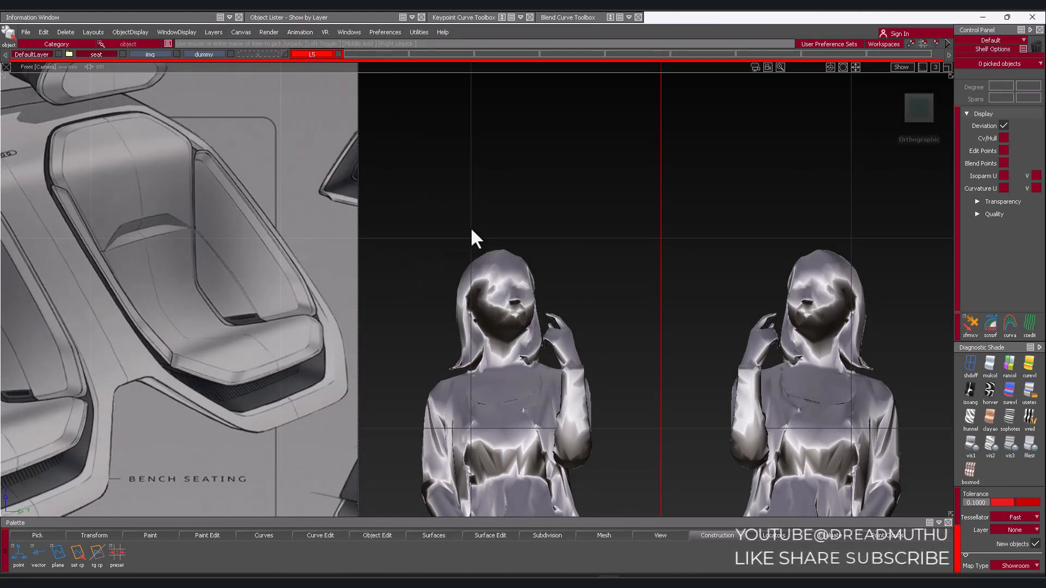
left_click(420, 275)
left_click(575, 275)
Apply symmetric modelling to the new curve about the L5 symmetry plane
left_click_drag(567, 246, 562, 301)
key("s")
right_click_drag(554, 325, 555, 260, "ctrl+shift")
left_click_drag(572, 280, 546, 212, "alt+shift")
left_click_drag(546, 213, 556, 295, "ctrl+shift")
Move the symmetric curve along X to just behind the dummy's head in the left view
left_click(920, 114)
right_click_drag(661, 292, 719, 239, "alt+shift")
left_click_drag(719, 238, 314, 274, "alt+shift")
middle_click_drag(357, 363, 361, 305, "ctrl+shift")
left_click_drag(291, 331, 820, 144)
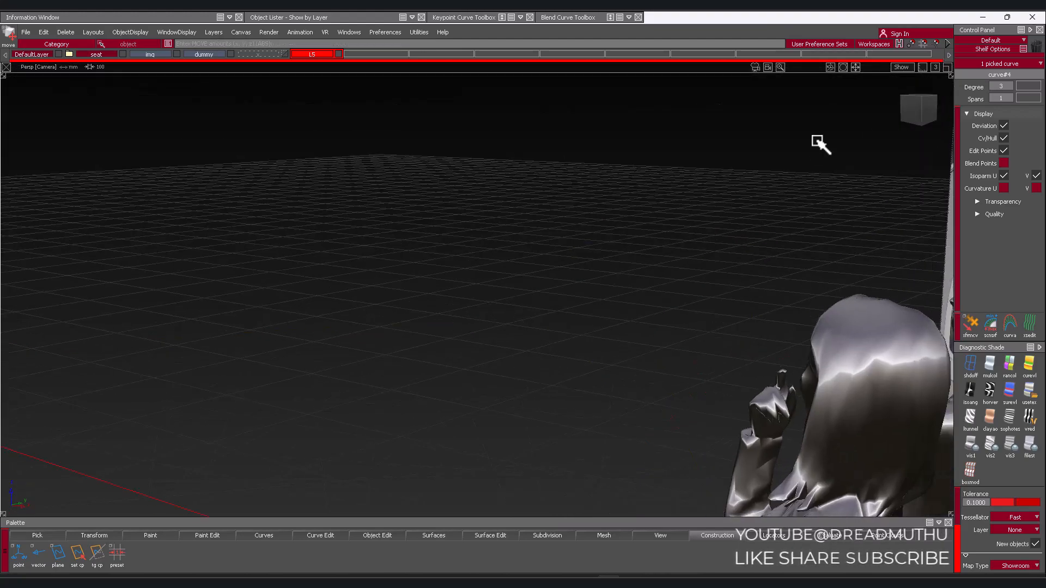
left_click(918, 111)
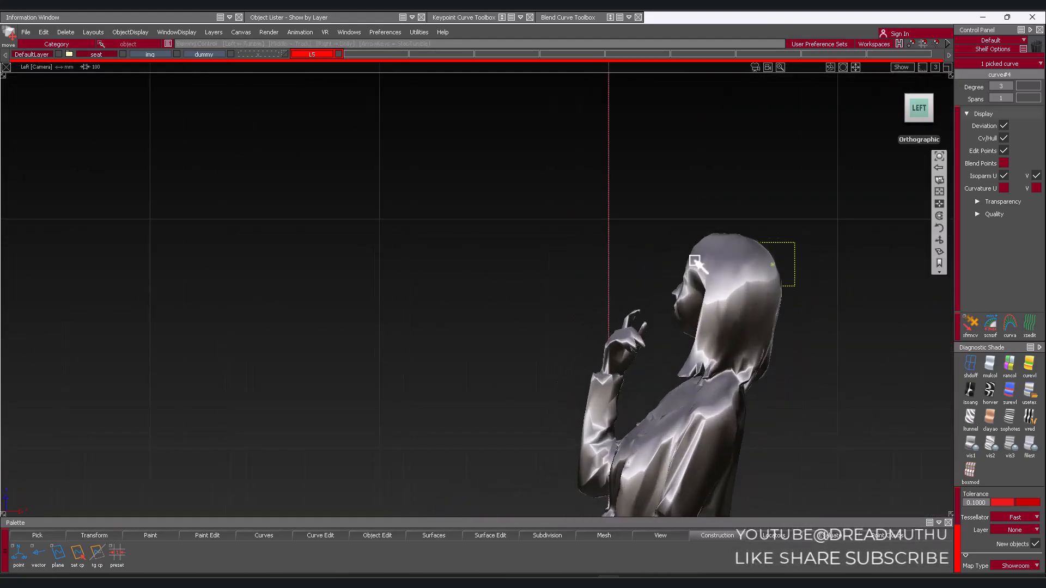
left_click_drag(436, 271, 458, 265)
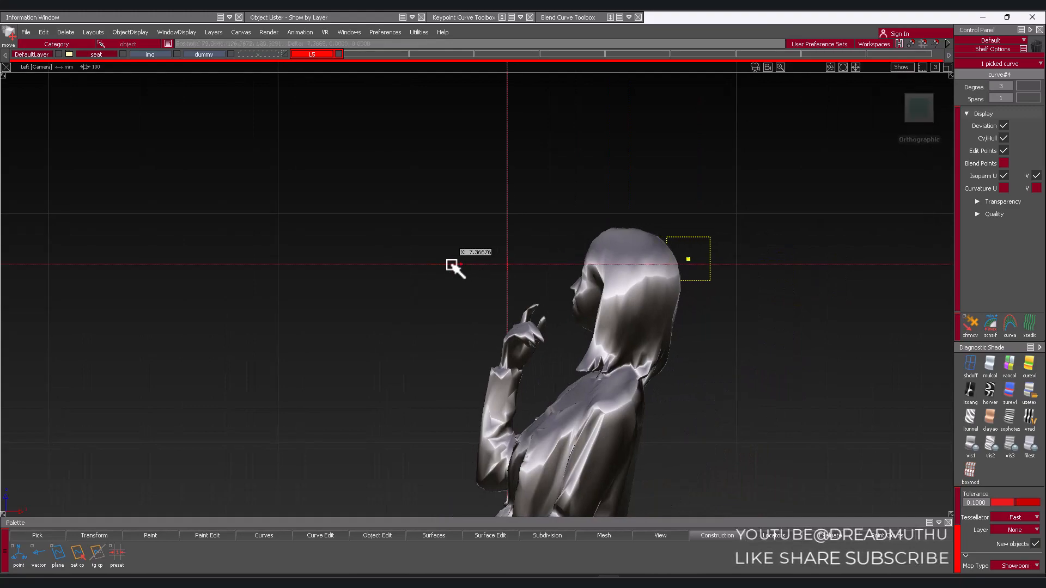
left_click_drag(520, 253, 933, 323, "alt+shift")
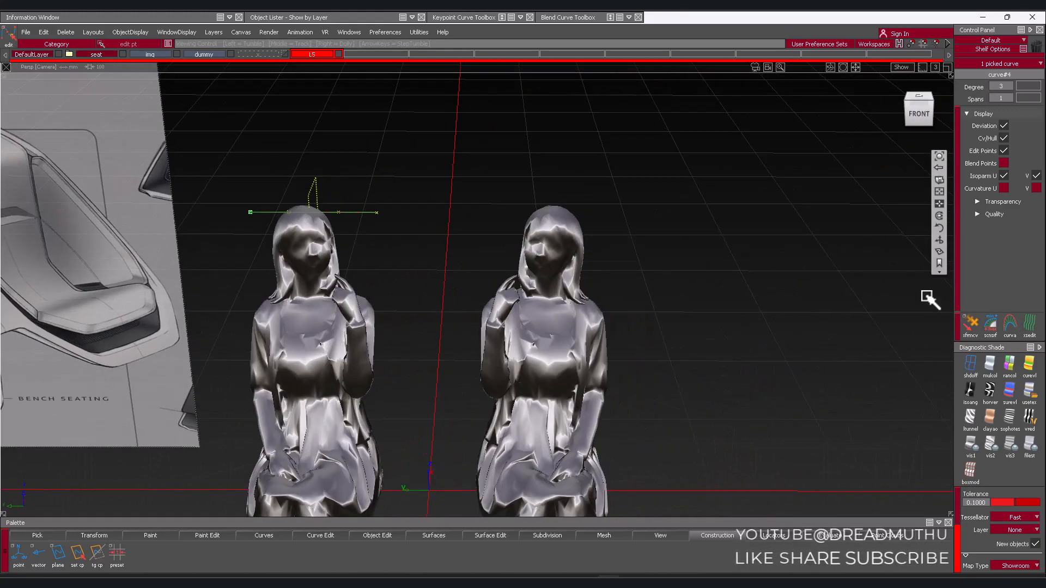
Move the horizontal curve vertically in the front view to just below the top of the sketch-side dummy's head
left_click(919, 112)
mouse_move(536, 234)
middle_mouse_down("alt+shift")
mouse_move(525, 264)
mouse_move(534, 260)
middle_mouse_up("alt+shift")
left_click_drag(507, 192, 505, 241, "ctrl+shift")
right_click_drag(477, 293, 528, 256, "alt+shift")
middle_click_drag(529, 249, 571, 245, "alt+shift")
left_click_drag(515, 202, 514, 246, "ctrl+shift")
middle_click_drag(514, 251, 589, 257, "alt+shift")
left_click_drag(597, 167, 594, 257)
right_click_drag(593, 267, 520, 303, "alt+shift")
middle_click_drag(530, 304, 599, 328, "alt+shift")
middle_click_drag(692, 280, 640, 270, "alt+shift")
right_click_drag(640, 270, 662, 264, "alt+shift")
middle_click_drag(662, 263, 742, 283, "alt+shift")
middle_click_drag(754, 356, 755, 335, "ctrl+shift")
right_click_drag(755, 361, 756, 349)
middle_click_drag(761, 347, 757, 353, "alt+shift")
mouse_move(757, 352)
right_mouse_down("alt+shift")
mouse_move(750, 381)
mouse_move(739, 377)
right_mouse_up("alt+shift")
Duplicate the horizontal curve and move the copy straight down to the dummy's chin level
key("ctrl+c")
key("ctrl+v")
right_click_drag(746, 276, 755, 313)
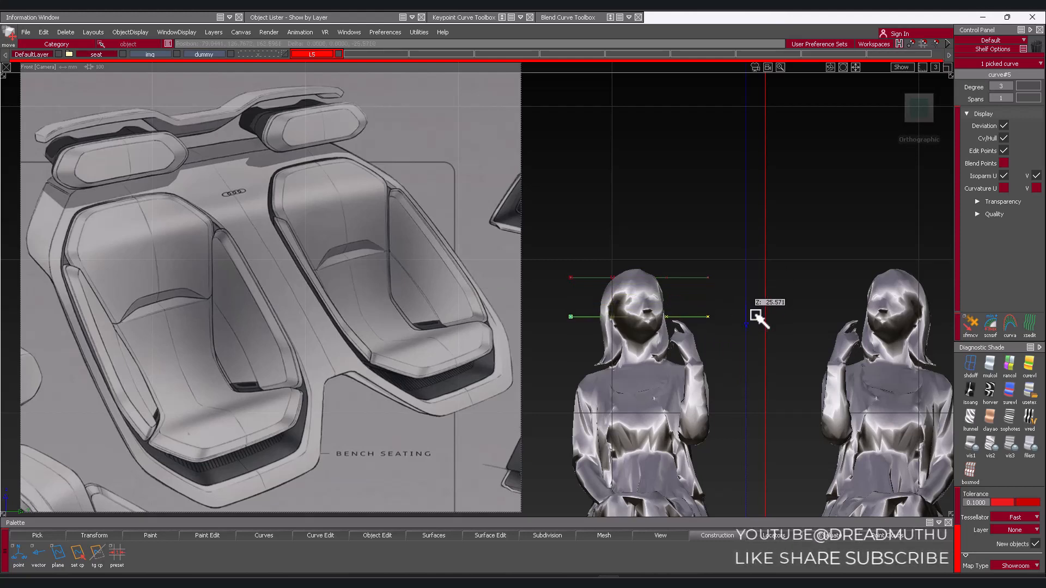
left_click_drag(755, 316, 756, 332, "ctrl+shift")
right_click_drag(755, 333, 743, 344, "alt+shift")
middle_click_drag(769, 325, 750, 329, "alt+shift")
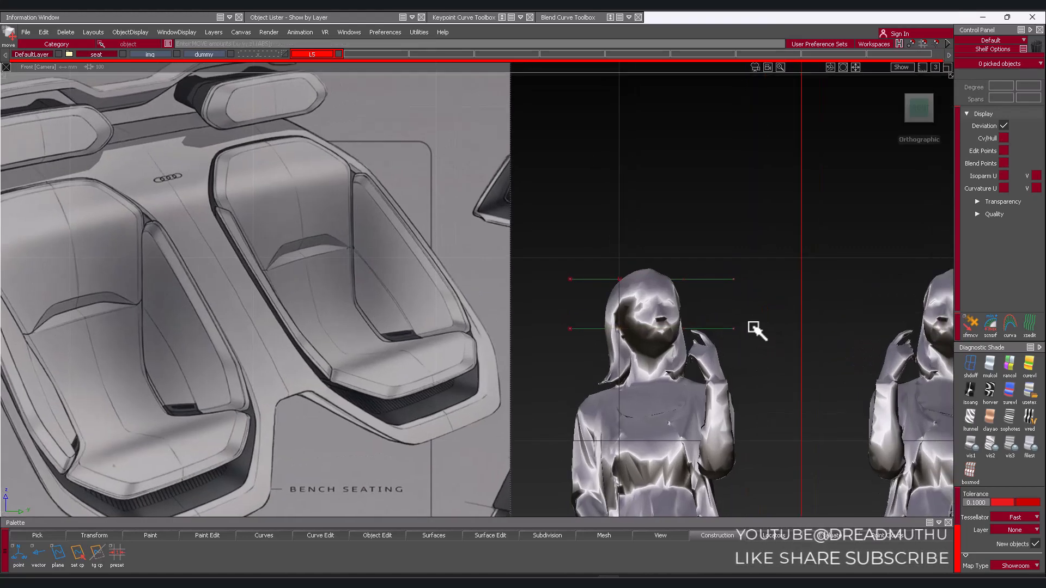
Shorten the two horizontal curves at both ends with Extend, leaving the upper one slightly shorter than the lower one
left_click(578, 279)
left_click(579, 336)
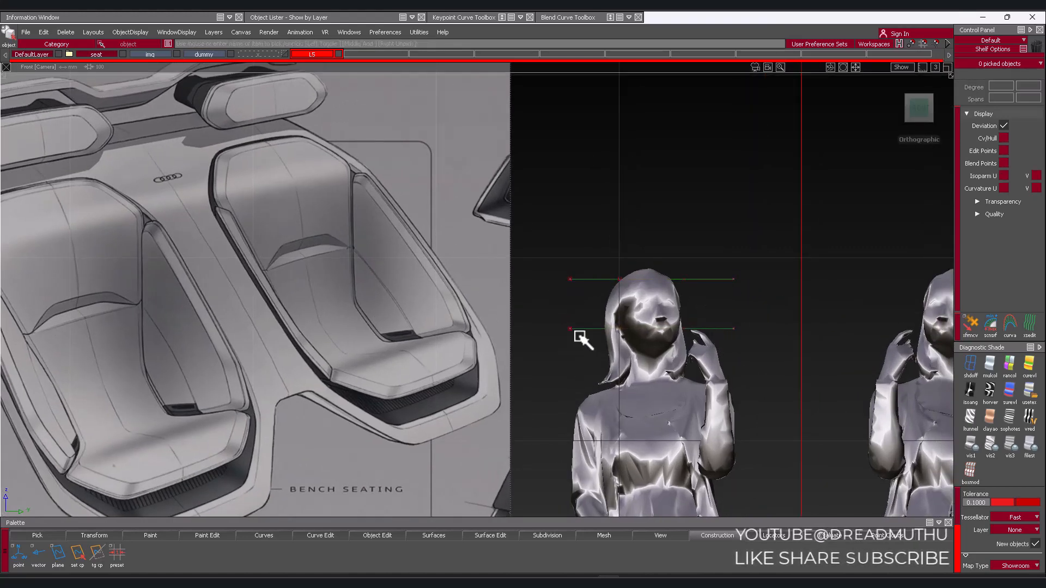
left_click(576, 280)
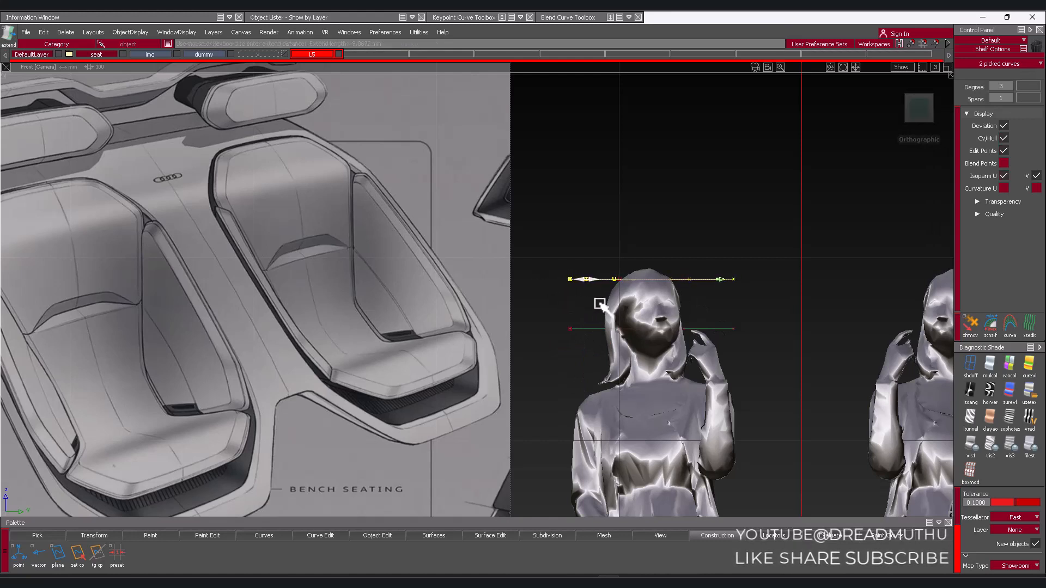
left_click(574, 327)
left_click(573, 329)
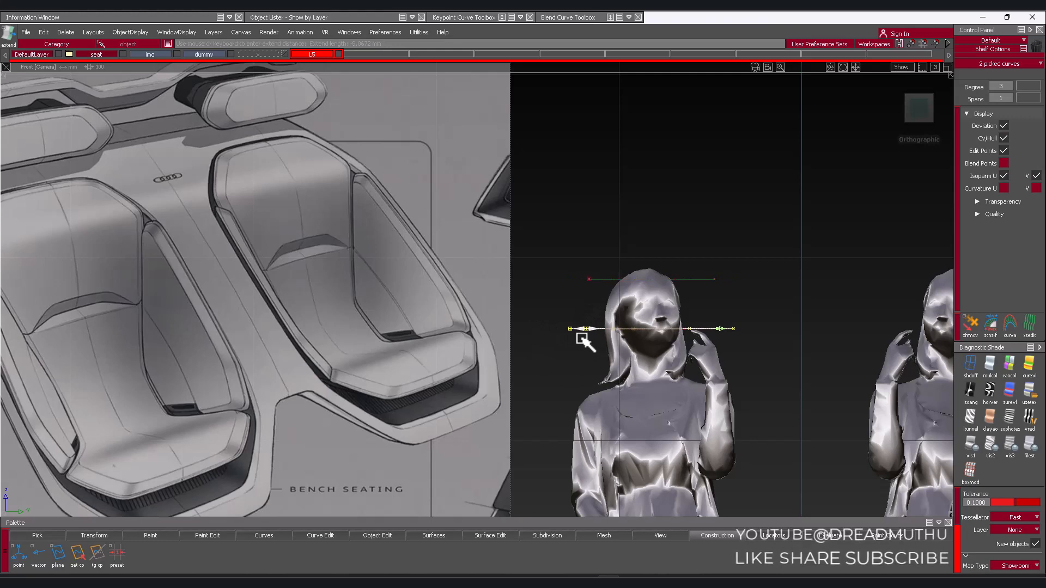
Duplicate the lower horizontal curve and move the copy slightly up, between the two existing curves
right_click_drag(609, 361, 624, 349, "alt+shift")
left_click_drag(635, 302, 627, 275, "ctrl+shift")
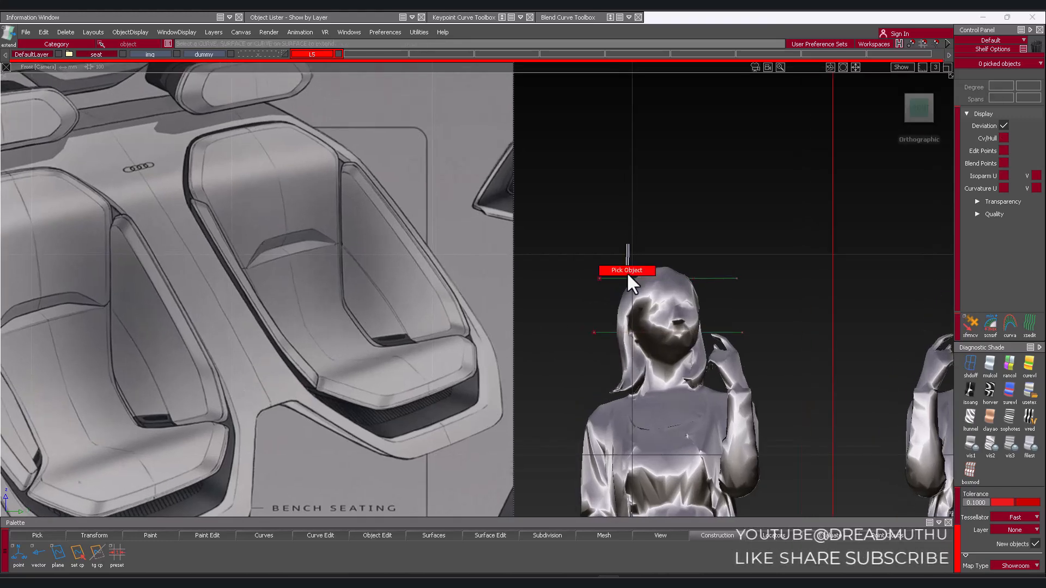
left_click(615, 334)
key("ctrl+c")
key("ctrl+v")
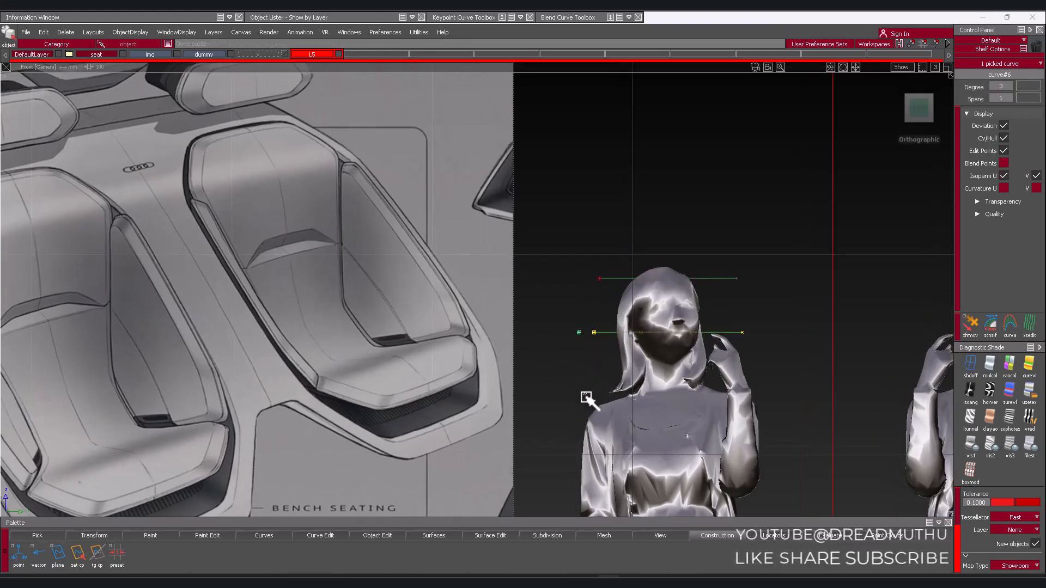
right_click_drag(592, 381, 583, 389, "alt+shift")
middle_click_drag(583, 390, 606, 386, "alt+shift")
right_click_drag(572, 388, 573, 377)
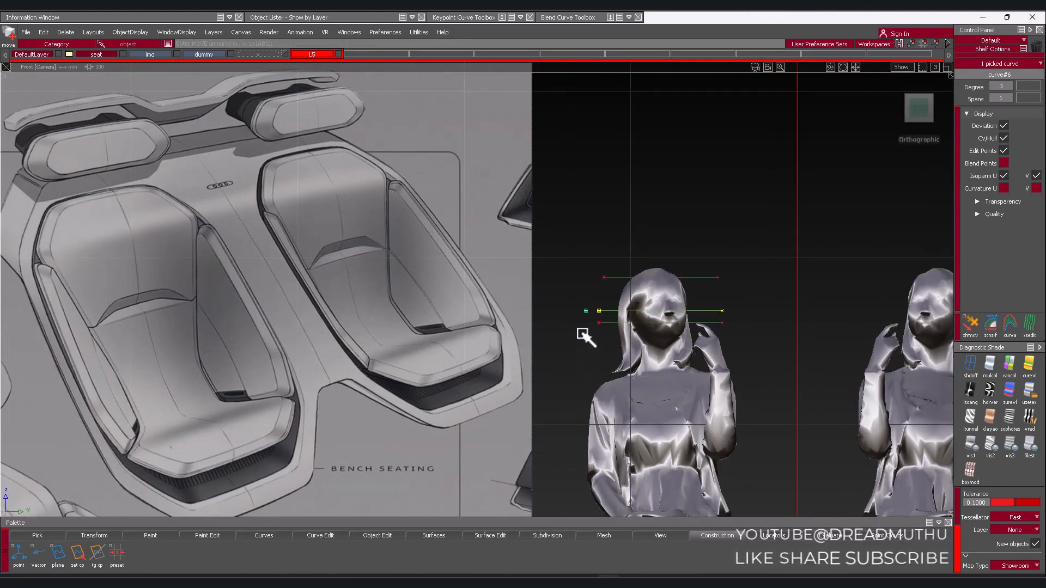
Extend the middle horizontal curve outward at both ends, past the upper and lower curves
key("ctrl+e")
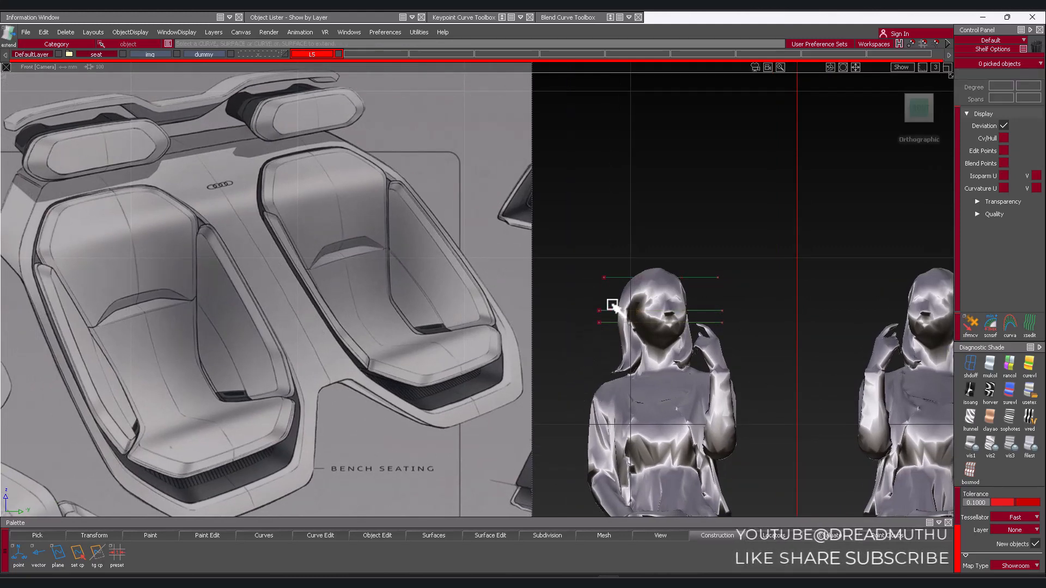
left_click(601, 312)
left_click_drag(609, 357, 578, 358)
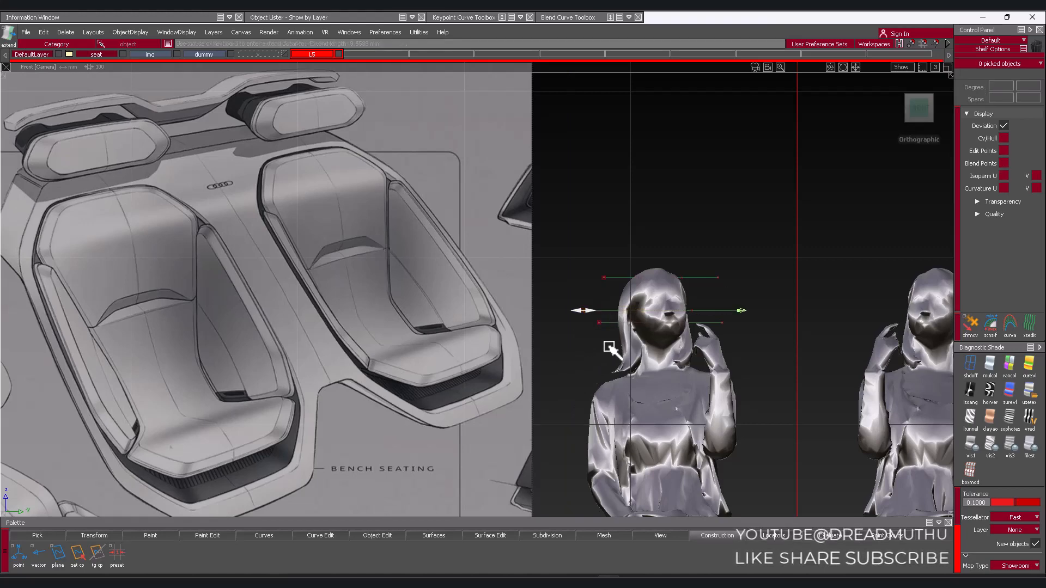
Compare the three horizontal curves beside the dummy's head with the headrest outline in the reference sketch
right_click_drag(597, 370, 539, 375, "alt+shift")
middle_click_drag(539, 375, 603, 389, "alt+shift")
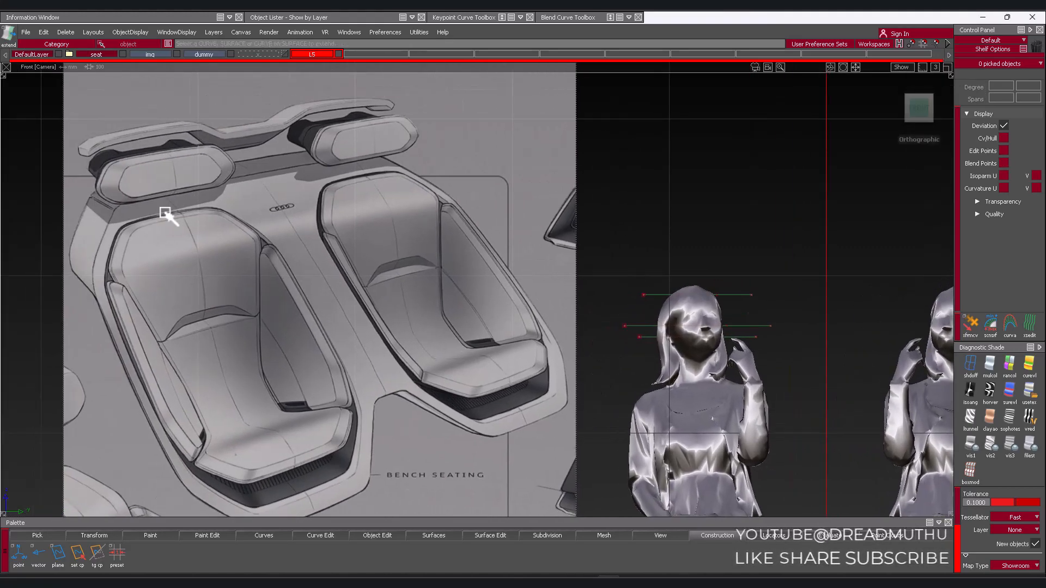
middle_click_drag(230, 183, 329, 219, "alt+shift")
right_click_drag(681, 273, 765, 313, "alt+shift")
middle_click_drag(757, 364, 690, 354, "alt+shift")
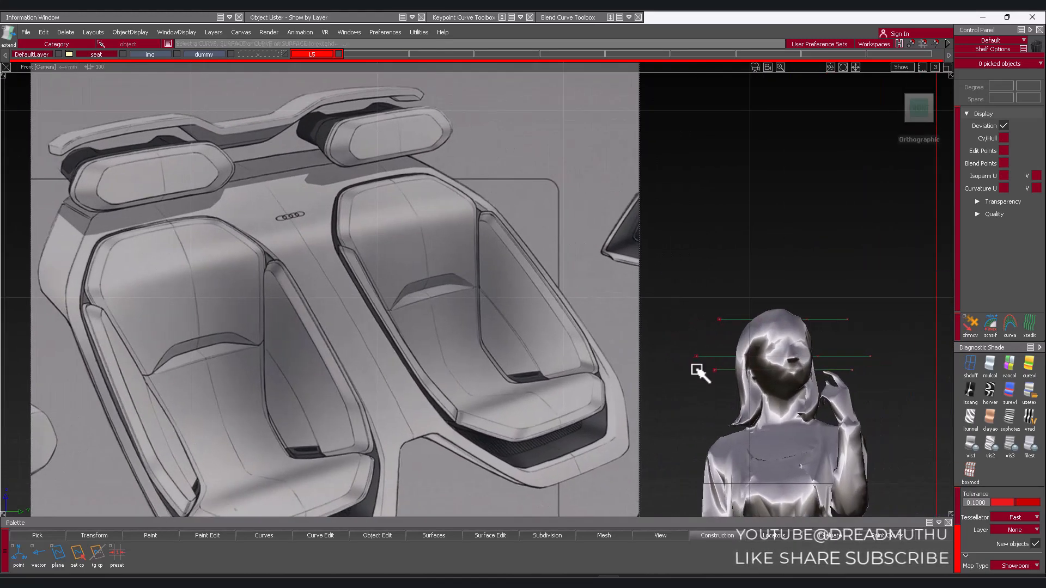
left_click_drag(696, 352, 698, 375, "ctrl+shift")
left_click(735, 320)
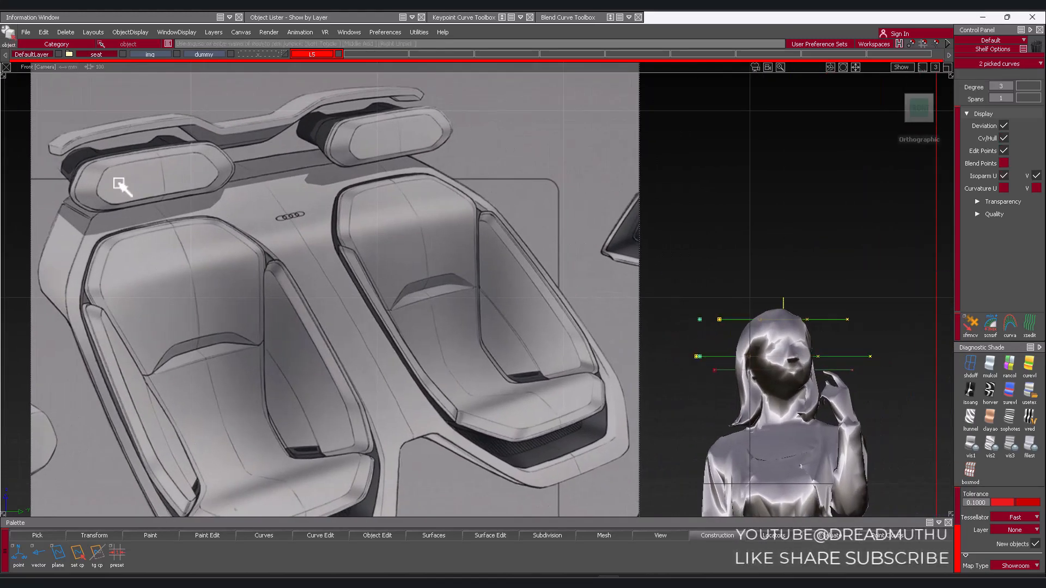
left_click(466, 286)
Draw two slanted edit point curves joining the sketch-side ends of the three horizontal curves, snapped to their endpoints
right_click_drag(553, 328, 708, 344, "alt+shift")
middle_click_drag(714, 346, 569, 327, "alt+shift")
right_click_drag(570, 327, 618, 331, "alt+shift")
middle_click_drag(618, 331, 568, 322, "alt+shift")
right_click_drag(568, 322, 610, 336, "alt+shift")
middle_click_drag(610, 336, 567, 317, "alt+shift")
left_click_drag(583, 358, 585, 380, "ctrl+shift")
right_click_drag(524, 380, 572, 385, "alt+shift")
middle_click_drag(571, 385, 518, 352, "alt+shift")
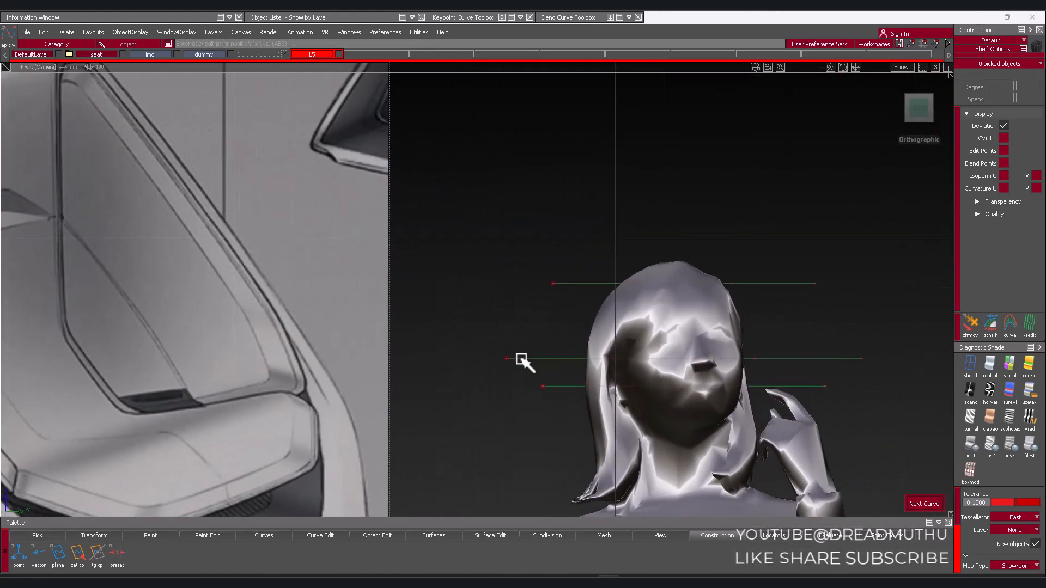
left_click(498, 357, "ctrl+alt")
left_click(553, 283, "ctrl+alt")
mouse_move(555, 387)
left_mouse_down("ctrl+alt")
mouse_move(534, 390)
mouse_move(467, 362)
left_mouse_up("ctrl+alt")
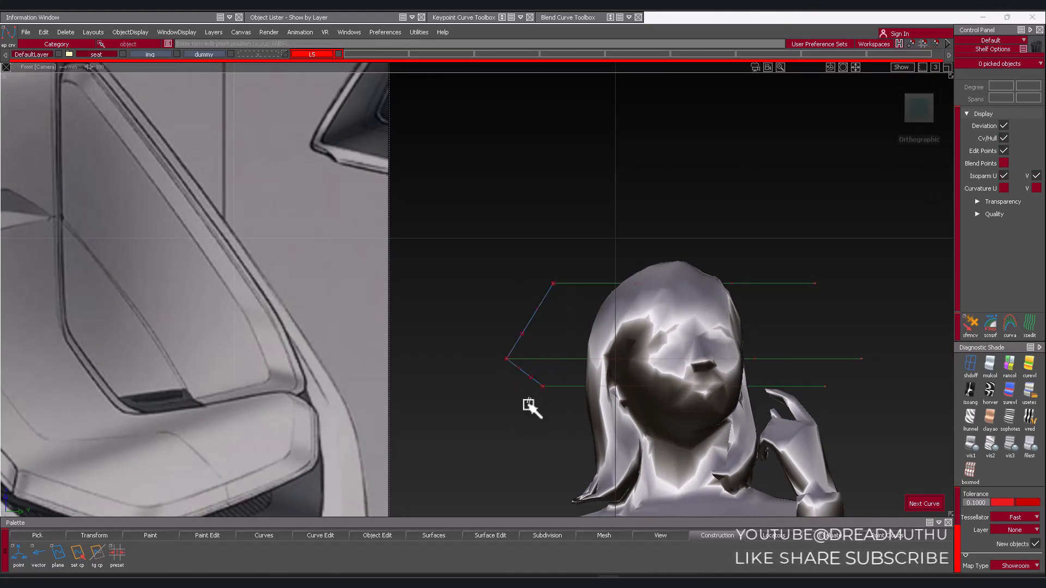
Try mirroring the two slanted side curves, and delete the mirrored copies beside the other dummy
left_click_drag(529, 403, 534, 376, "ctrl+shift")
left_click_drag(507, 314, 494, 399)
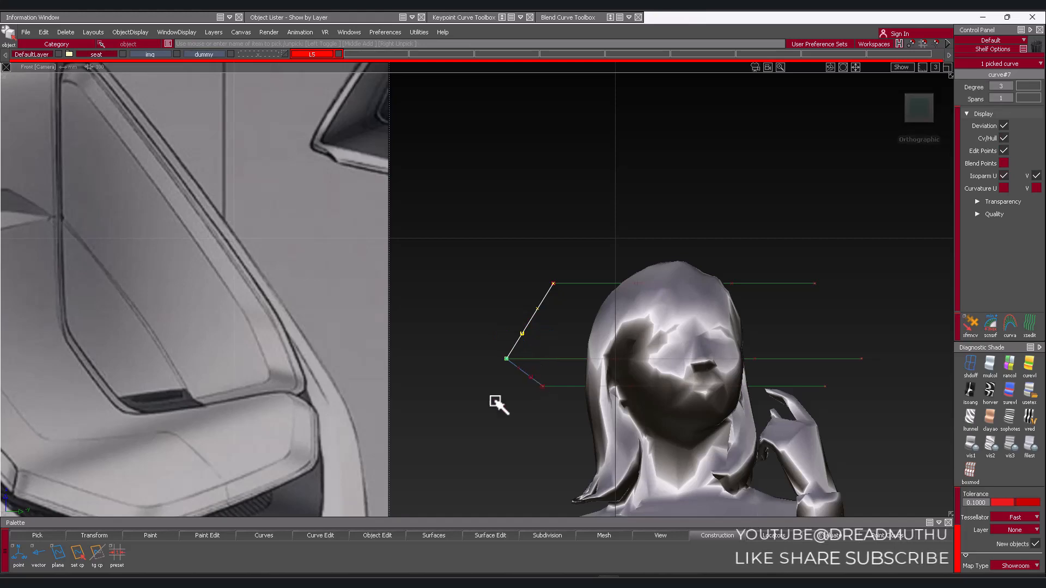
key("ctrl+m")
right_click_drag(544, 305, 536, 367, "alt+shift")
middle_click_drag(660, 364, 625, 366, "alt+shift")
right_click_drag(662, 326, 788, 322, "alt+shift")
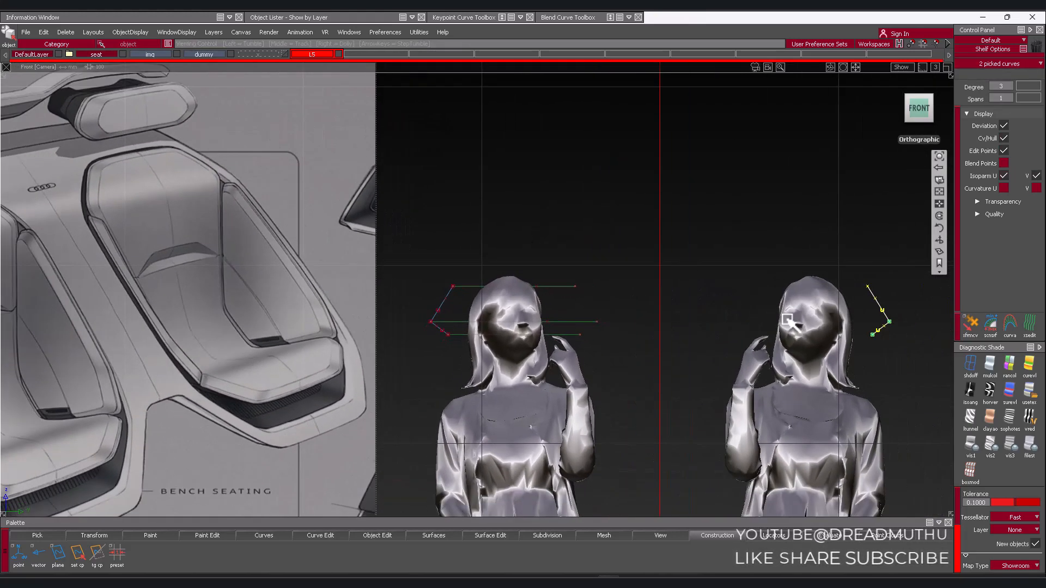
middle_click_drag(783, 321, 742, 317, "alt+shift")
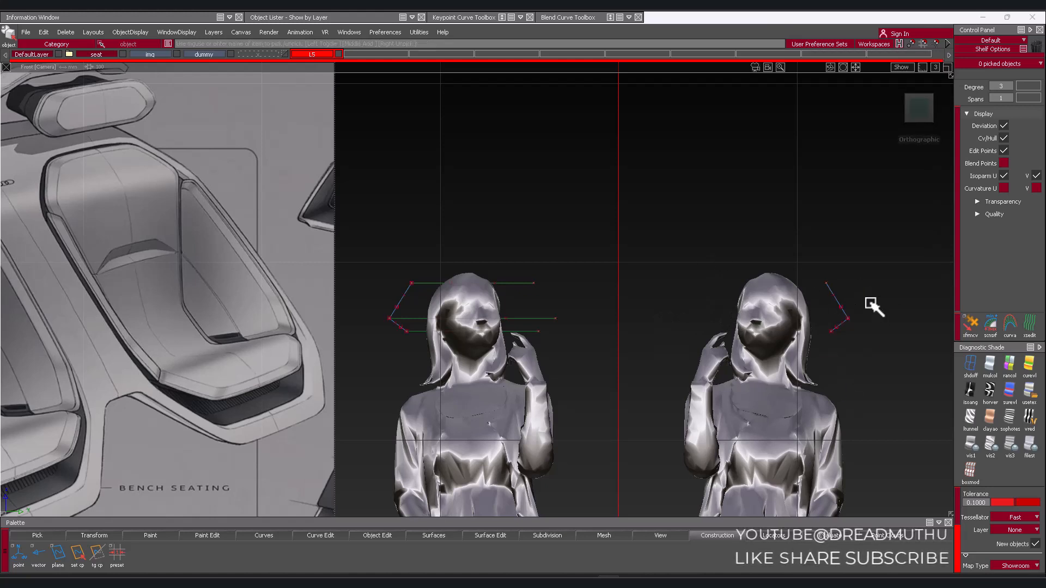
key("Delete")
key("Return")
Set the pivot of the two slanted side curves at their shared outer corner and mirror them
right_click_drag(651, 365, 590, 341, "alt+shift")
middle_click_drag(589, 341, 645, 332, "alt+shift")
left_click(437, 306)
right_click_drag(430, 337, 473, 362, "alt+shift")
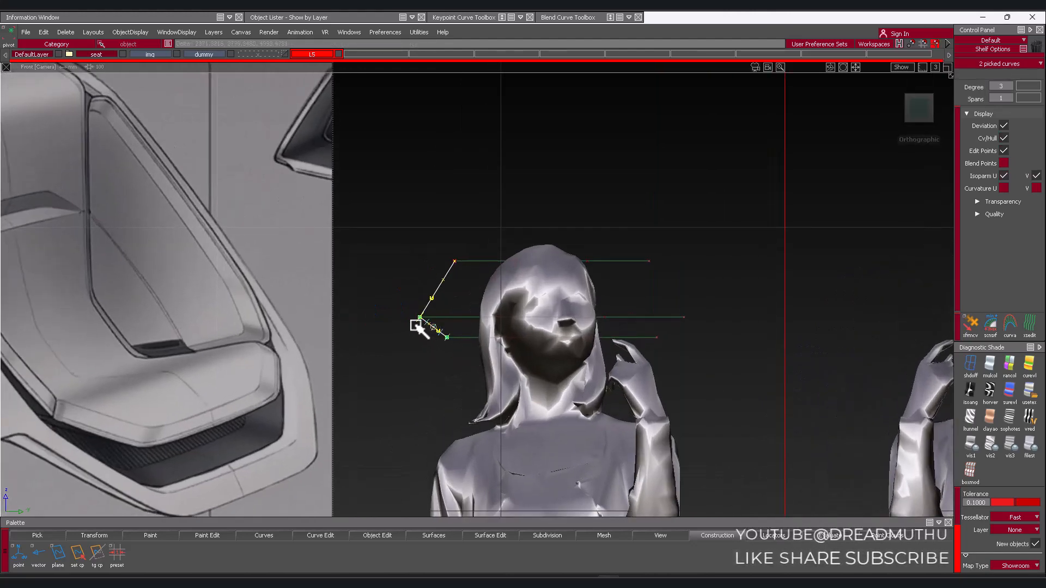
mouse_move(410, 323)
right_mouse_down("alt+shift")
mouse_move(463, 350)
mouse_move(401, 350)
mouse_move(385, 331)
right_mouse_up("alt+shift")
right_click_drag(777, 355, 745, 389, "alt+shift")
middle_click_drag(745, 389, 665, 386, "alt+shift")
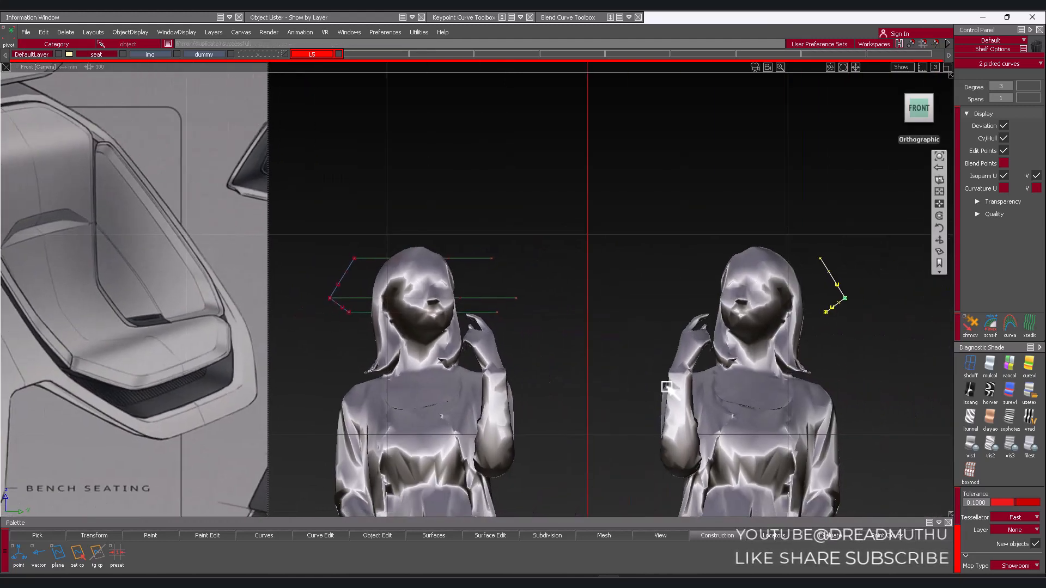
Move the mirrored side curves onto the open ends of the three horizontal curves, snapping the corner to the middle curve's end
middle_click_drag(660, 434, 655, 327, "ctrl+shift")
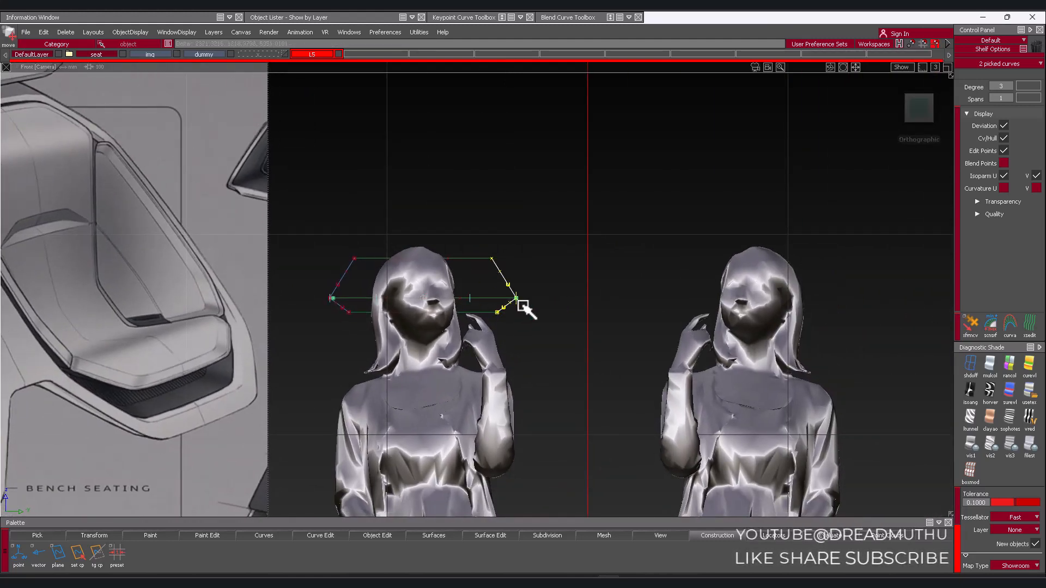
left_click_drag(595, 371, 594, 341, "ctrl+shift")
right_click_drag(594, 341, 638, 325, "alt+shift")
middle_click_drag(638, 325, 773, 347, "alt+shift")
right_click_drag(773, 348, 698, 377, "alt+shift")
middle_click_drag(698, 376, 714, 360, "alt+shift")
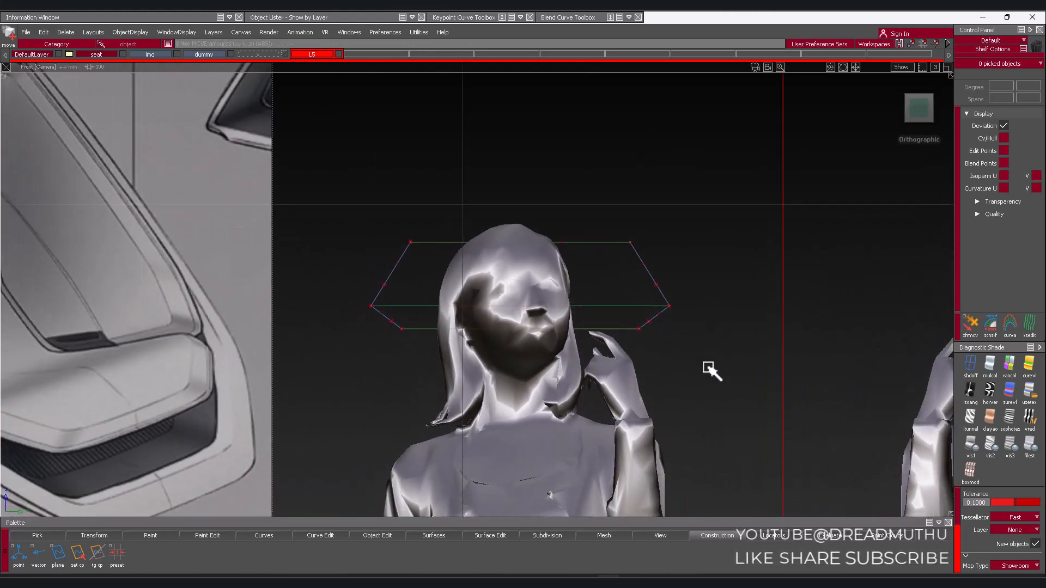
left_click_drag(702, 297, 703, 298, "ctrl+shift")
left_click(651, 284)
left_click(653, 317)
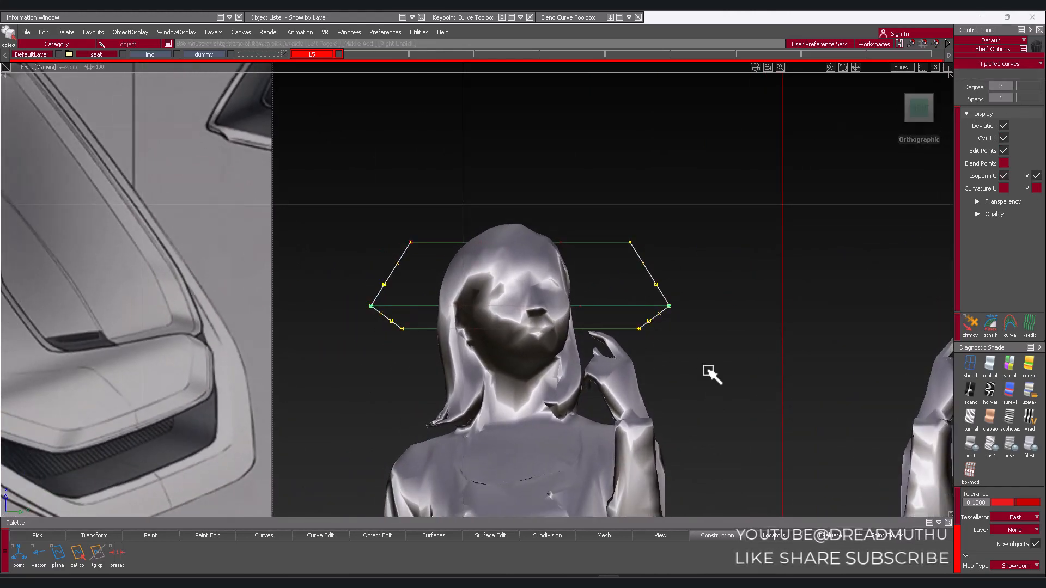
left_click_drag(704, 365, 703, 335, "ctrl+shift")
right_click_drag(703, 335, 681, 325, "alt+shift")
middle_click_drag(681, 324, 732, 322, "alt+shift")
right_click_drag(732, 322, 682, 338, "alt+shift")
middle_click_drag(670, 340, 693, 336, "alt+shift")
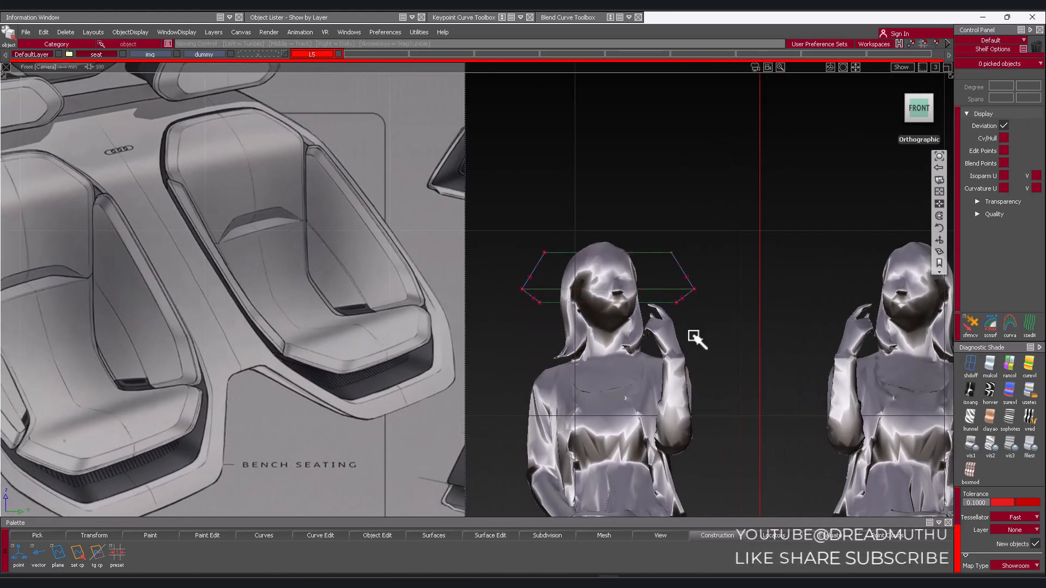
Centre the pivot of all seven headrest outline curves on the middle curve and scale them narrower in width only
right_click_drag(694, 337, 705, 334, "alt+shift")
left_click_drag(495, 252, 496, 253, "ctrl+shift")
left_click_drag(463, 202, 764, 358)
right_click_drag(748, 349, 766, 343, "alt+shift")
middle_click_drag(766, 343, 654, 346, "alt+shift")
right_click_drag(653, 346, 680, 341, "alt+shift")
middle_click_drag(679, 341, 663, 345, "alt+shift")
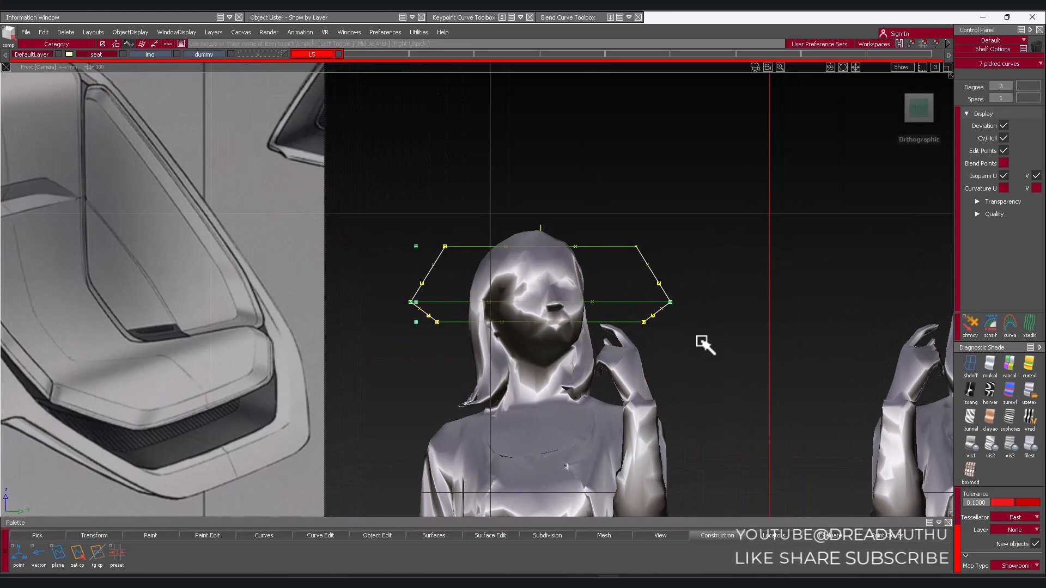
right_click_drag(697, 344, 630, 350, "alt+shift")
middle_click_drag(630, 350, 786, 355, "alt+shift")
mouse_move(786, 355)
right_mouse_down("alt+shift")
mouse_move(710, 376)
mouse_move(718, 389)
mouse_move(728, 373)
right_mouse_up("alt+shift")
middle_click_drag(728, 374, 693, 378, "alt+shift")
mouse_move(693, 378)
right_mouse_down("alt+shift")
mouse_move(682, 388)
mouse_move(765, 381)
right_mouse_up("alt+shift")
middle_click_drag(766, 382, 685, 363, "alt+shift")
right_click_drag(677, 381, 729, 383, "alt+shift")
middle_click_drag(728, 384, 675, 374, "alt+shift")
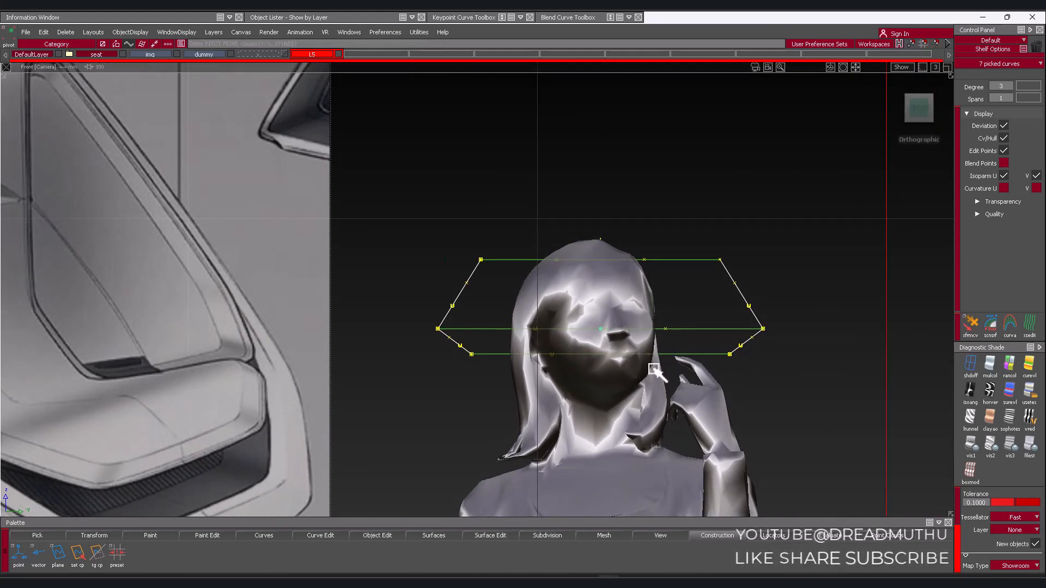
right_click_drag(684, 414, 750, 419, "ctrl+shift")
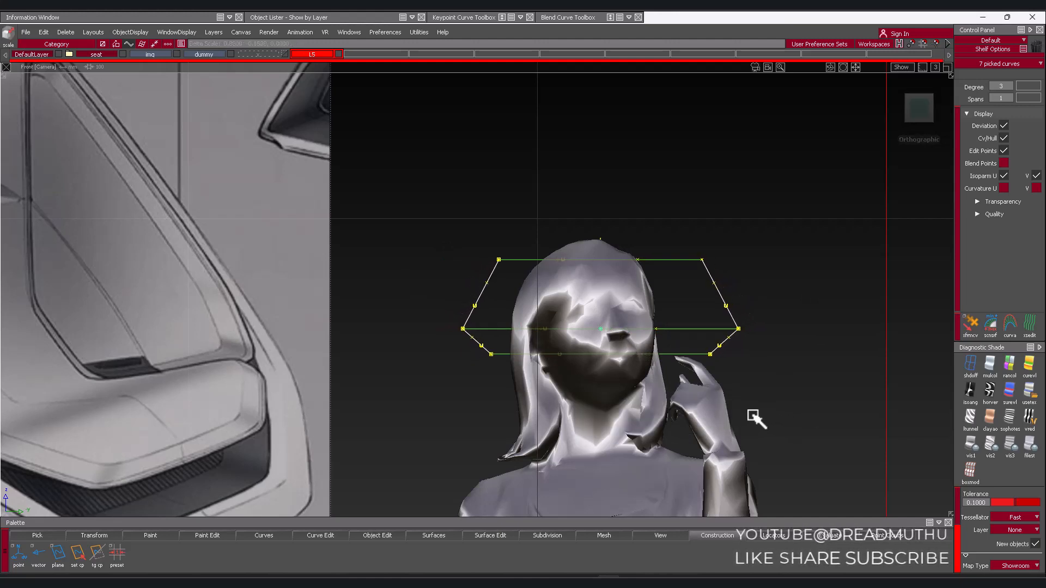
left_click_drag(802, 421, 803, 418, "ctrl+shift")
Inspect the headrest outline curves around the dummy's head in perspective against the reference sketch
right_click_drag(823, 389, 782, 369, "alt+shift")
middle_click_drag(709, 344, 773, 353, "alt+shift")
right_click_drag(773, 352, 618, 376, "alt+shift")
mouse_move(645, 338)
left_mouse_down("alt+shift")
mouse_move(672, 362)
mouse_move(692, 346)
mouse_move(632, 340)
left_mouse_up("alt+shift")
right_click_drag(633, 339, 610, 343, "alt+shift")
middle_click_drag(610, 343, 670, 340, "alt+shift")
left_click_drag(670, 341, 651, 347, "alt+shift")
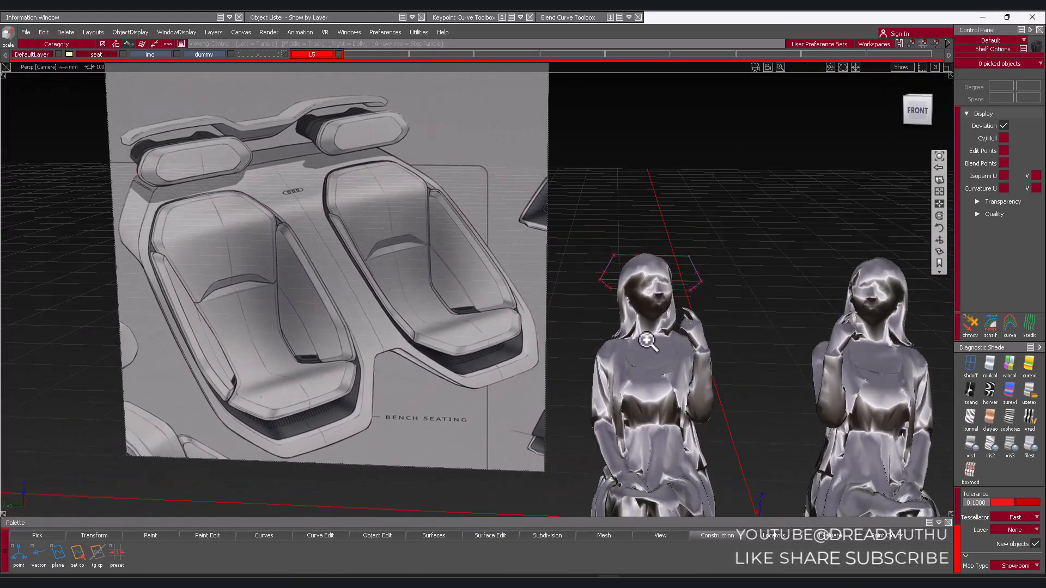
right_click_drag(651, 346, 681, 331, "alt+shift")
middle_click_drag(681, 331, 661, 341, "alt+shift")
mouse_move(686, 346)
left_mouse_down("ctrl+shift")
mouse_move(684, 323)
mouse_move(688, 345)
left_mouse_up("ctrl+shift")
right_click_drag(687, 345, 701, 343, "alt+shift")
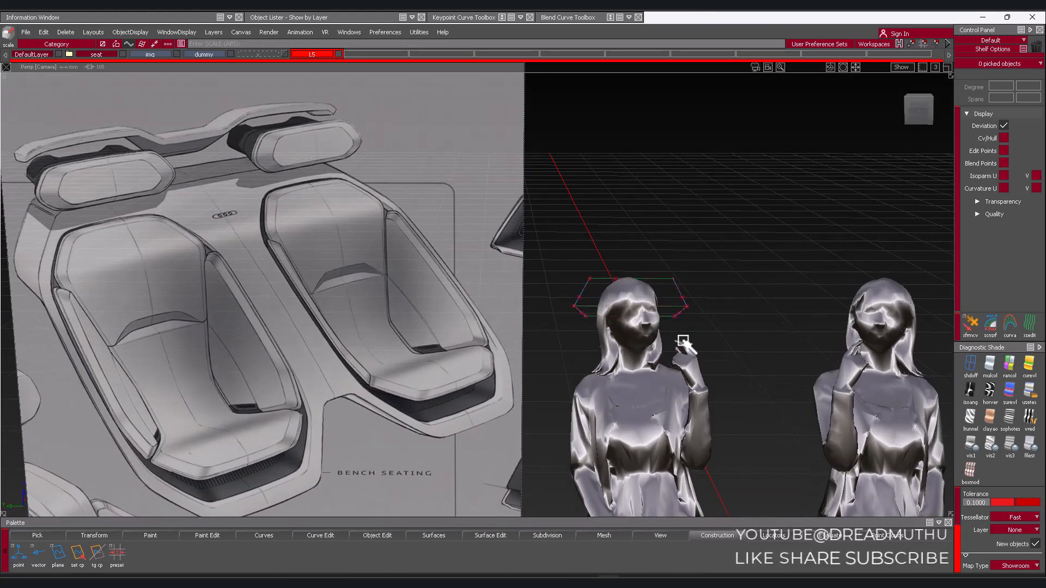
left_click_drag(646, 342, 621, 340, "alt+shift")
mouse_move(611, 302)
right_mouse_down("alt+shift")
mouse_move(629, 279)
mouse_move(616, 312)
right_mouse_up("alt+shift")
left_click_drag(654, 311, 634, 323, "alt+shift")
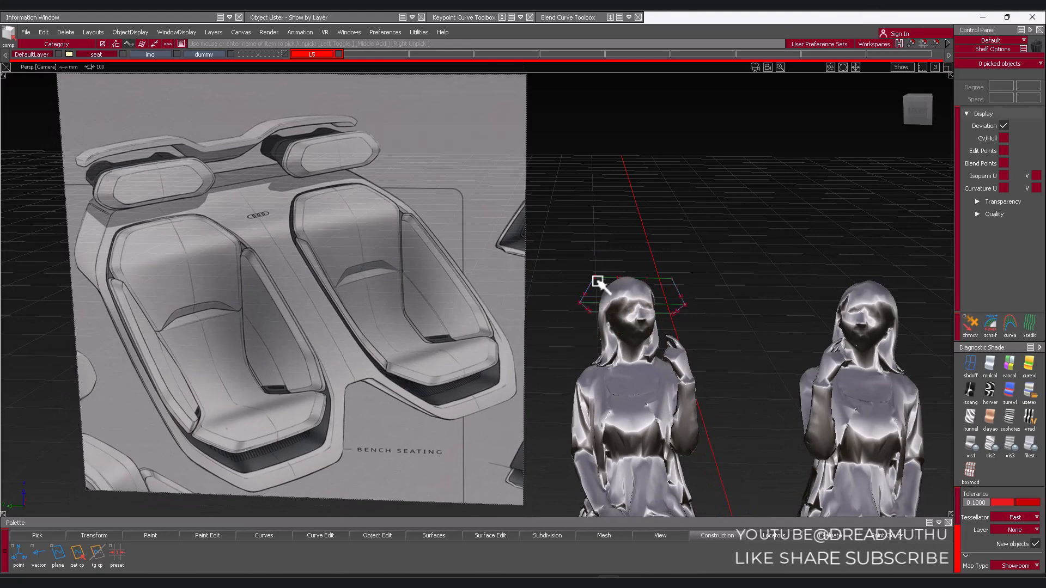
Select the seven headrest outline curves, examine the sketch's headrests up close, and return to the front view
left_click_drag(703, 388, 701, 385)
left_click_drag(770, 345, 730, 335, "alt+shift")
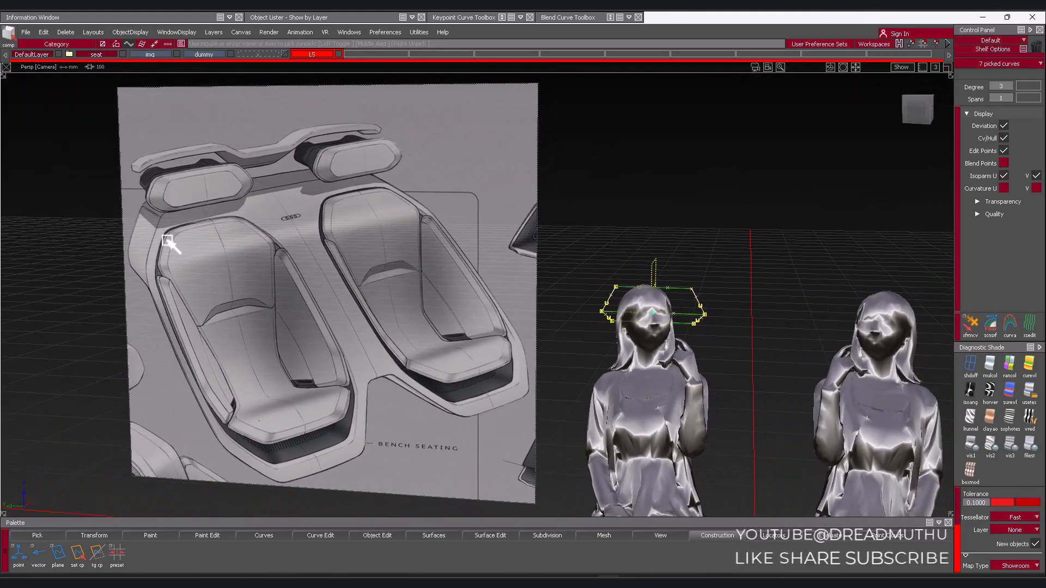
right_click_drag(130, 242, 152, 229, "alt+shift")
middle_click_drag(152, 229, 234, 240, "alt+shift")
right_click_drag(238, 273, 259, 270, "alt+shift")
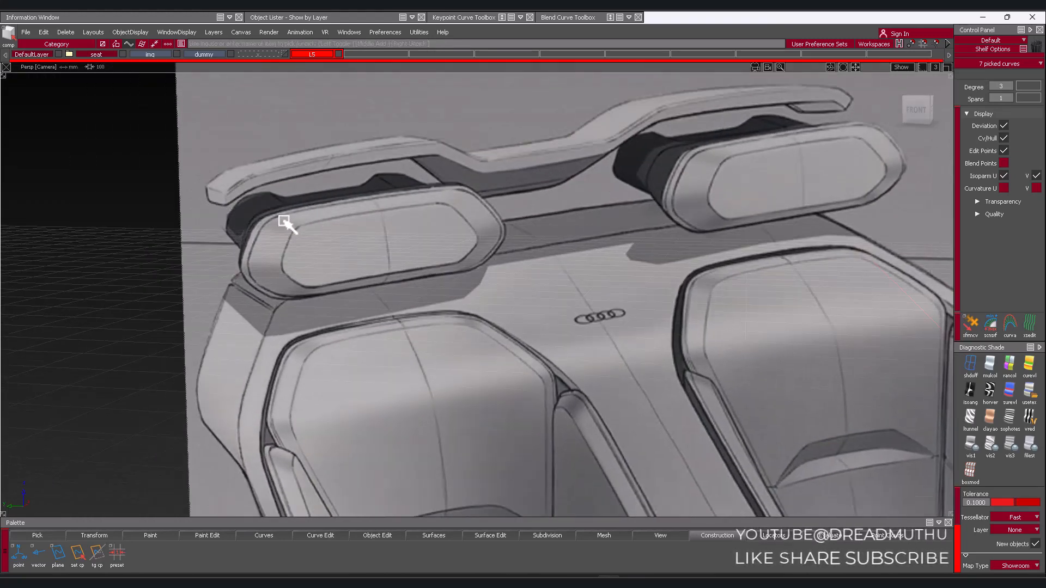
left_click_drag(318, 233, 333, 269, "alt+shift")
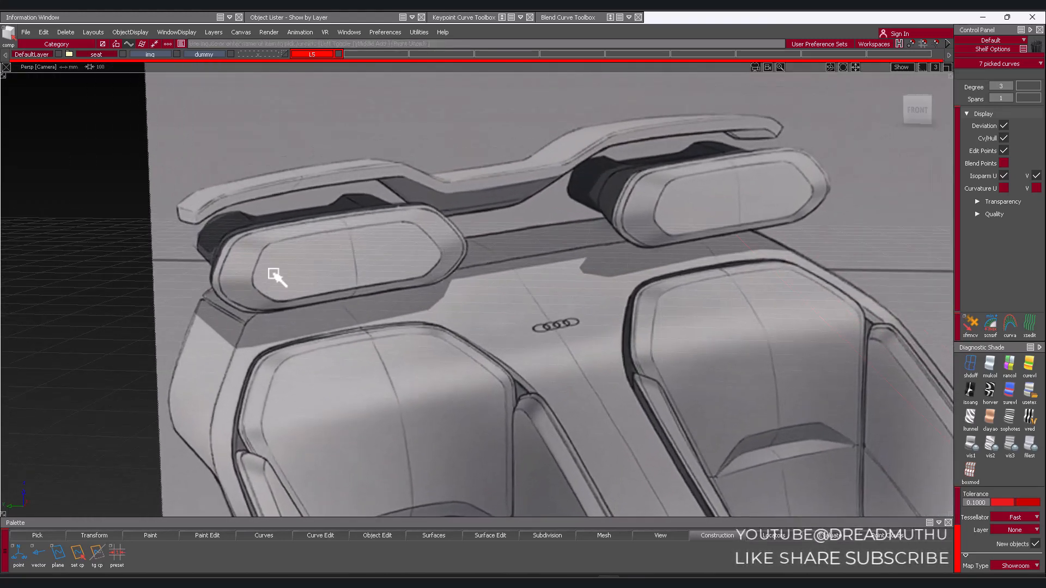
right_click_drag(416, 245, 371, 254, "alt+shift")
middle_click_drag(817, 381, 463, 236, "alt+shift")
left_click_drag(728, 321, 695, 343, "alt+shift")
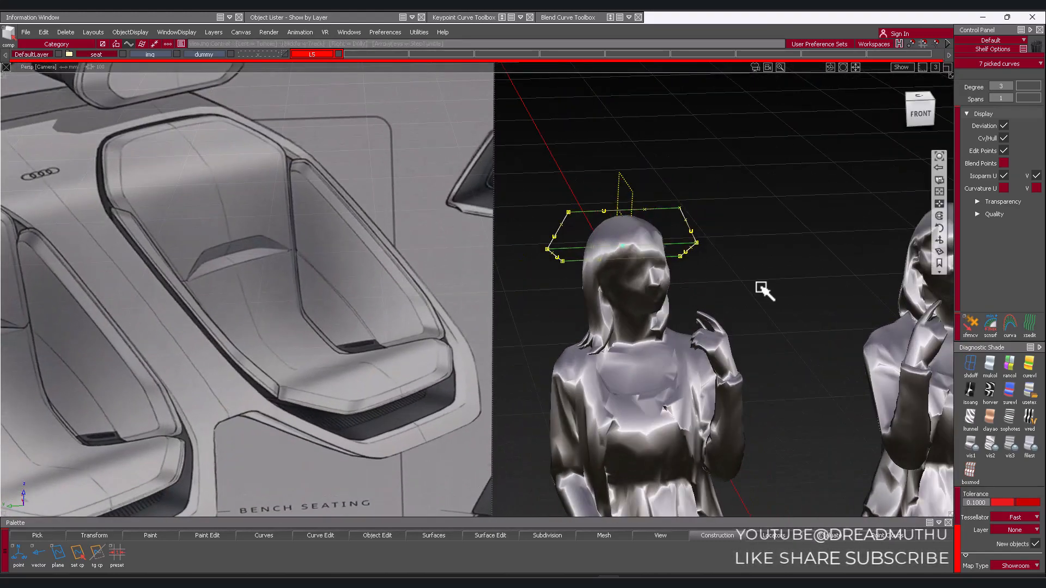
right_click_drag(766, 290, 724, 313, "alt+shift")
left_click(918, 111)
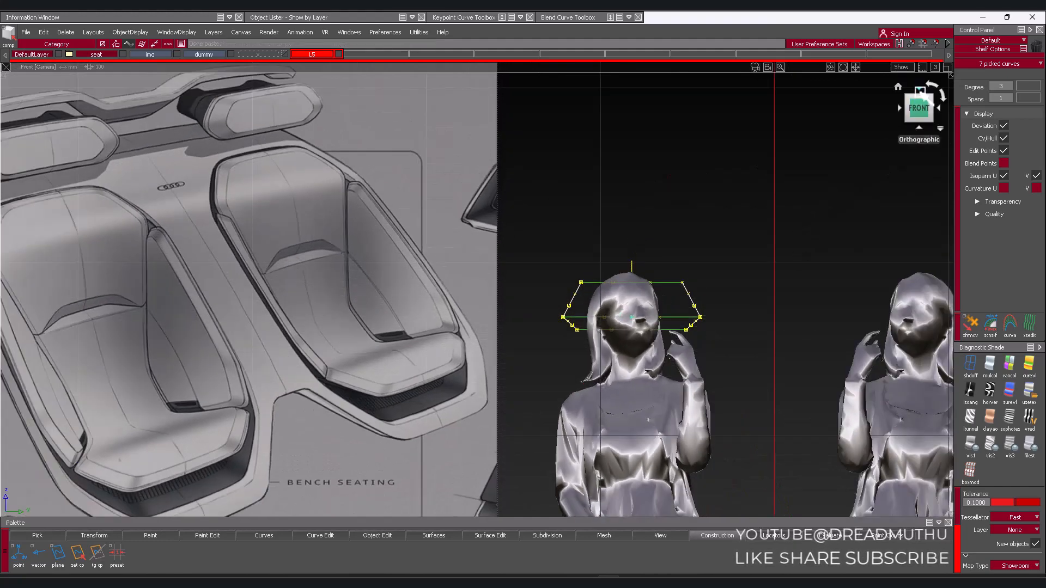
Duplicate the seven headrest outline curves, move the copy about 9.85 farther behind the dummy's head, and scale it larger in the front view
left_click(919, 90)
right_click_drag(687, 281, 690, 249, "ctrl+shift")
left_click_drag(707, 257, 708, 239)
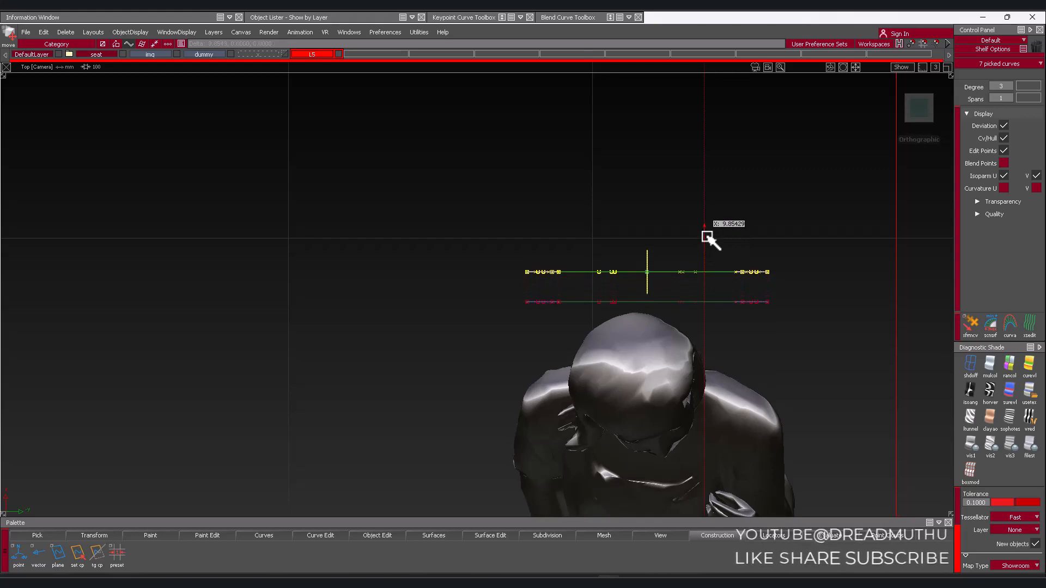
right_click_drag(719, 244, 724, 245, "ctrl+shift")
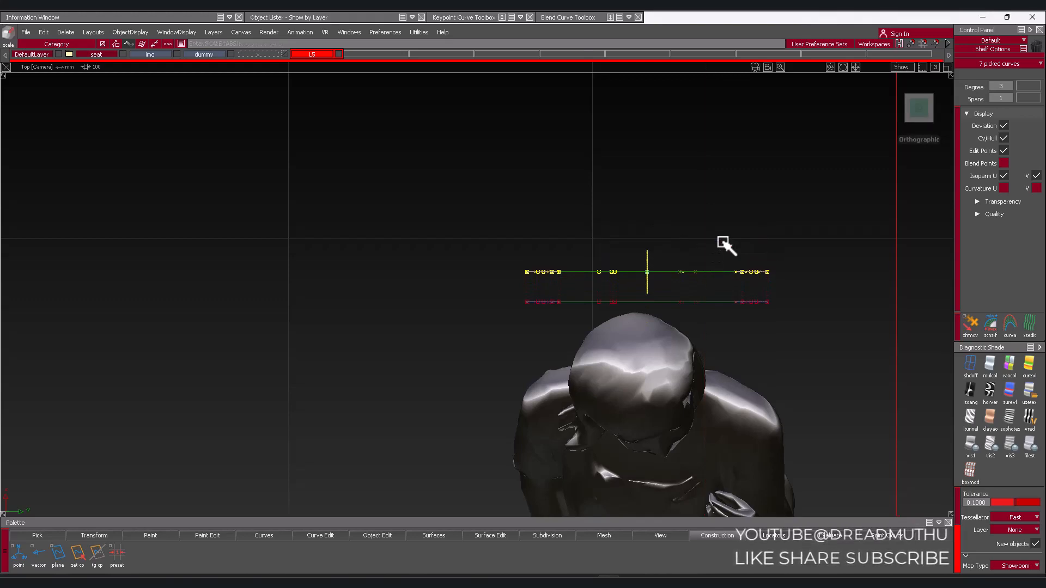
left_click(924, 129)
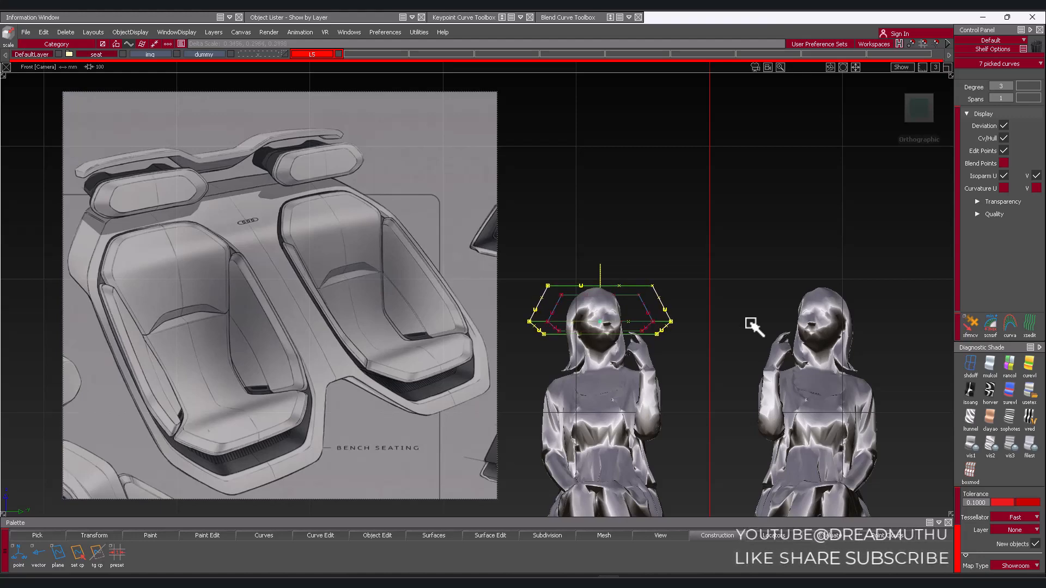
Duplicate the enlarged headrest outline, move the copy slightly farther back in the top view, and resize it slightly in the front view
left_click(913, 88)
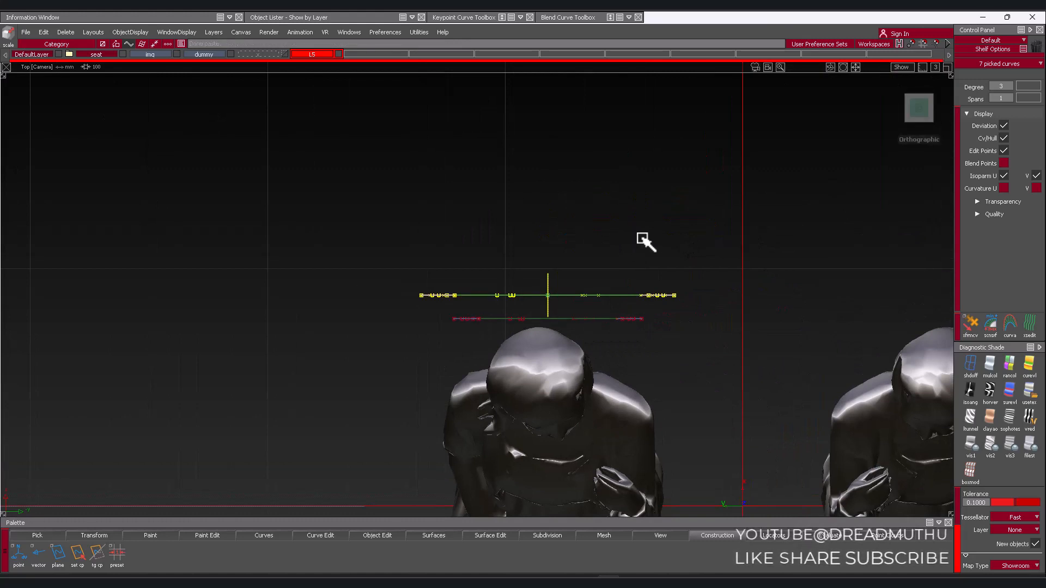
left_click_drag(728, 301, 731, 325)
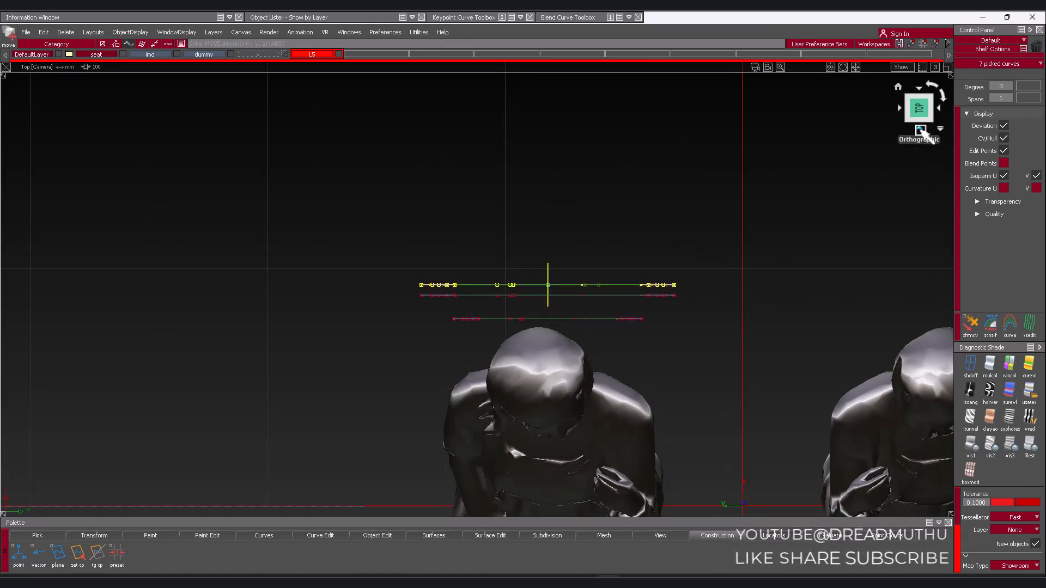
left_click(921, 130)
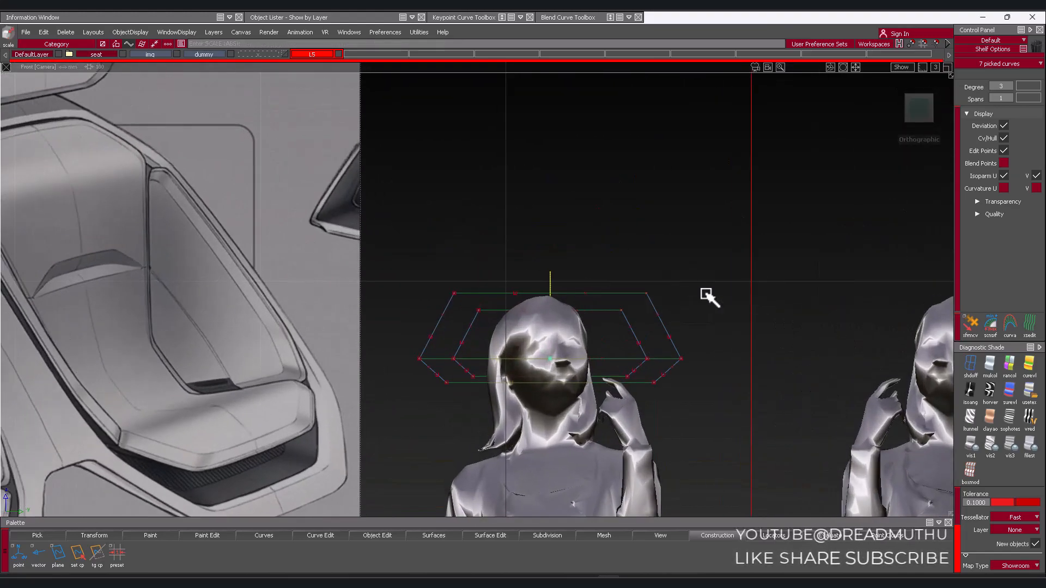
left_click_drag(725, 305, 750, 403, "ctrl+shift")
Inspect the three nested headrest outlines behind the dummy's head from several angles in perspective
left_click_drag(775, 276, 409, 417, "alt+shift")
right_click_drag(409, 417, 644, 344, "alt+shift")
middle_click_drag(644, 344, 691, 326, "alt+shift")
left_click_drag(635, 317, 602, 291, "alt+shift")
right_click_drag(602, 292, 575, 272, "alt+shift")
left_click_drag(574, 271, 641, 299, "alt+shift")
right_click_drag(641, 299, 640, 318, "alt+shift")
middle_click_drag(641, 318, 662, 322, "alt+shift")
right_click_drag(662, 322, 664, 327, "alt+shift")
left_click_drag(664, 328, 812, 305, "alt+shift")
left_click_drag(686, 294, 754, 289, "alt+shift")
left_click_drag(616, 283, 460, 291, "alt+shift")
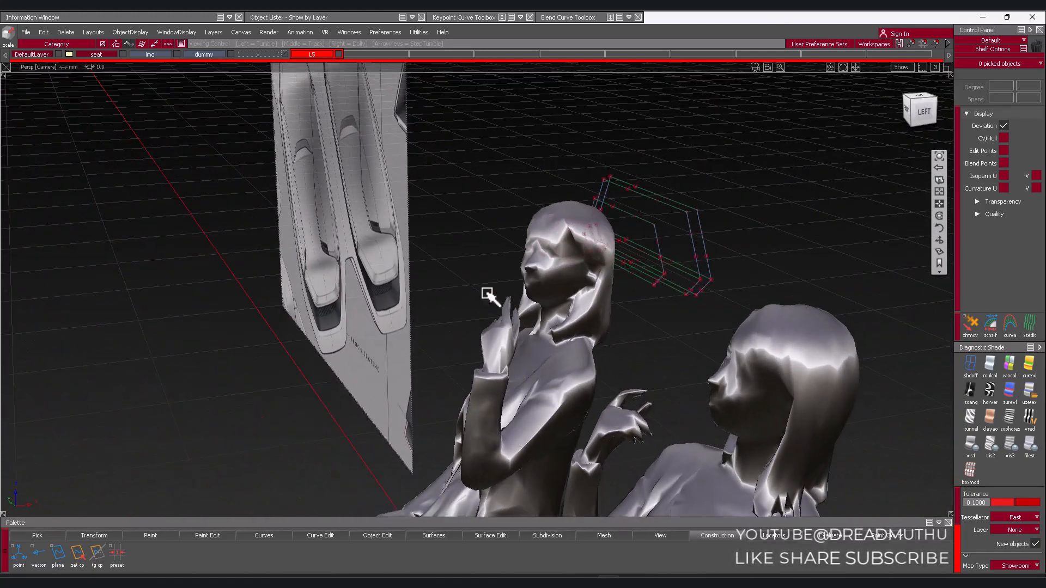
left_click_drag(598, 280, 863, 183, "alt+shift")
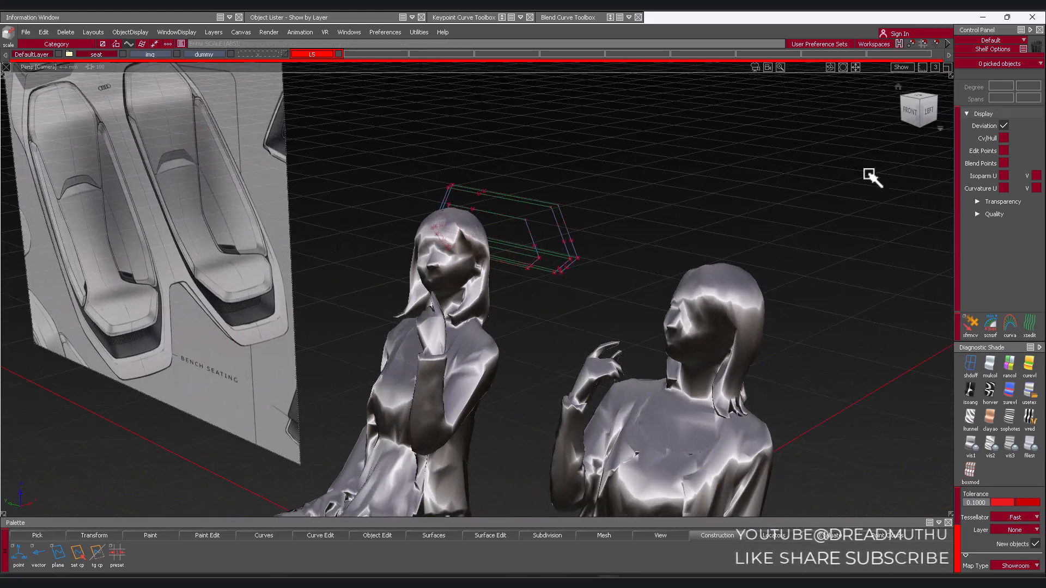
Examine the headrests and seats of the reference sketch up close in the front view
left_click(906, 117)
middle_click_drag(349, 275, 674, 314, "alt+shift")
right_click_drag(675, 313, 409, 261, "alt+shift")
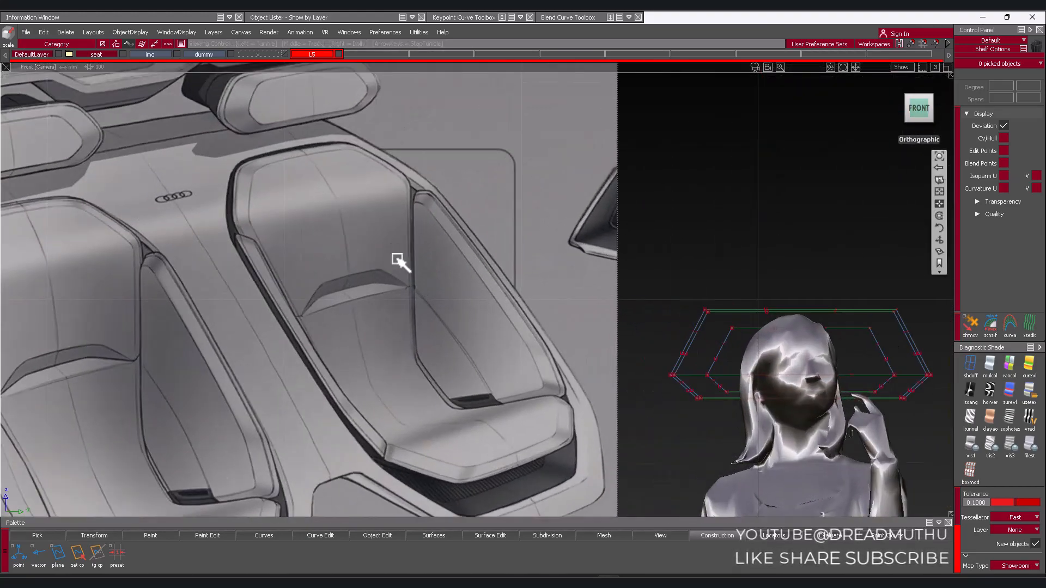
middle_click_drag(301, 246, 601, 283, "alt+shift")
right_click_drag(601, 283, 442, 261, "alt+shift")
right_click_drag(256, 182, 482, 180, "alt+shift")
middle_click_drag(585, 224, 218, 204, "alt+shift")
Move the upper and lower horizontal curves of the innermost headrest outline slightly backward, away from the dummy's head
mouse_move(648, 294)
left_mouse_down("alt+shift")
mouse_move(650, 317)
mouse_move(864, 346)
mouse_move(684, 355)
mouse_move(679, 297)
mouse_move(737, 285)
mouse_move(700, 297)
left_mouse_up("alt+shift")
right_click_drag(700, 297, 667, 308, "alt+shift")
middle_click_drag(773, 264, 713, 300, "alt+shift")
right_click_drag(719, 303, 693, 313, "alt+shift")
middle_click_drag(675, 348, 705, 315, "alt+shift")
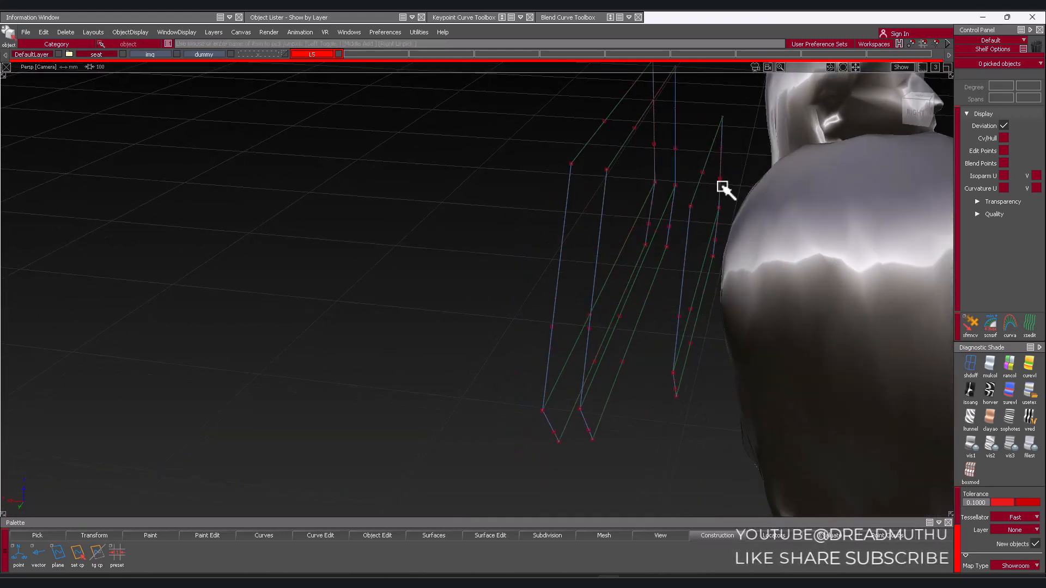
left_click(707, 171)
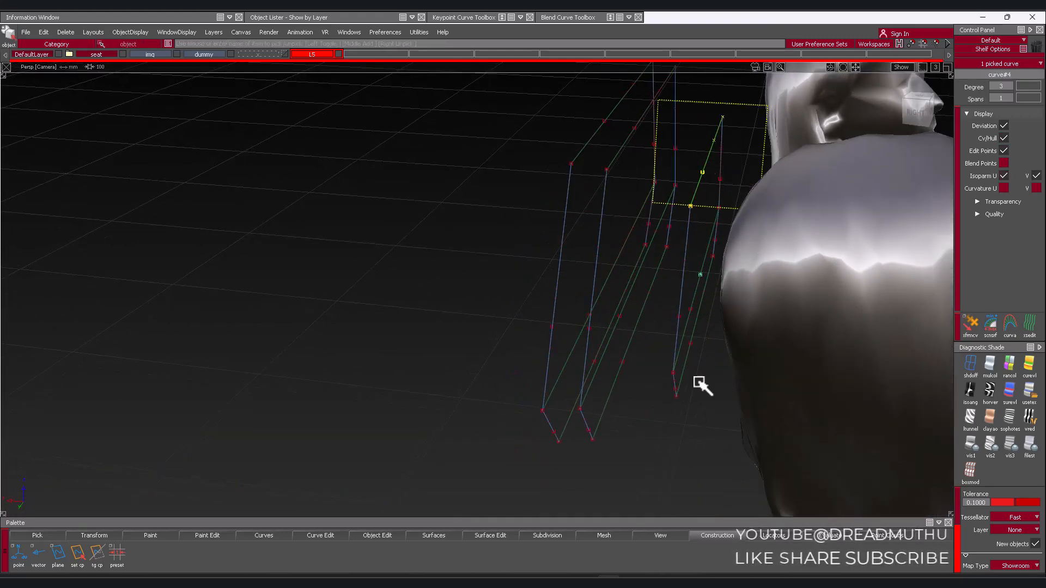
right_click_drag(715, 462, 711, 420, "ctrl+shift")
left_click_drag(721, 427, 710, 355)
right_click_drag(709, 355, 707, 346, "alt+shift")
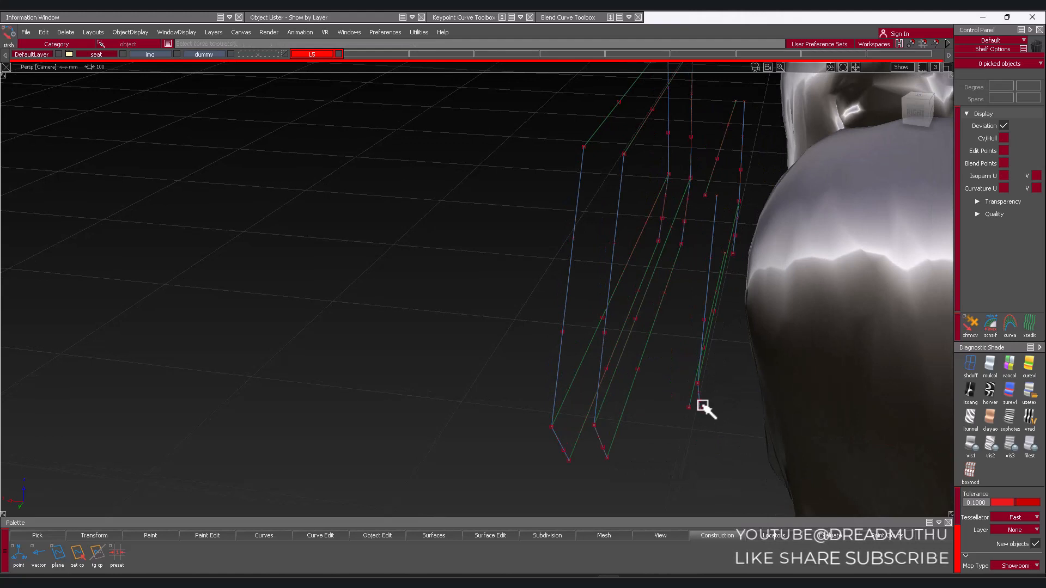
Stretch the ends of the innermost outline's side curves onto the ends of its shifted upper and lower horizontal curves
left_click(700, 406)
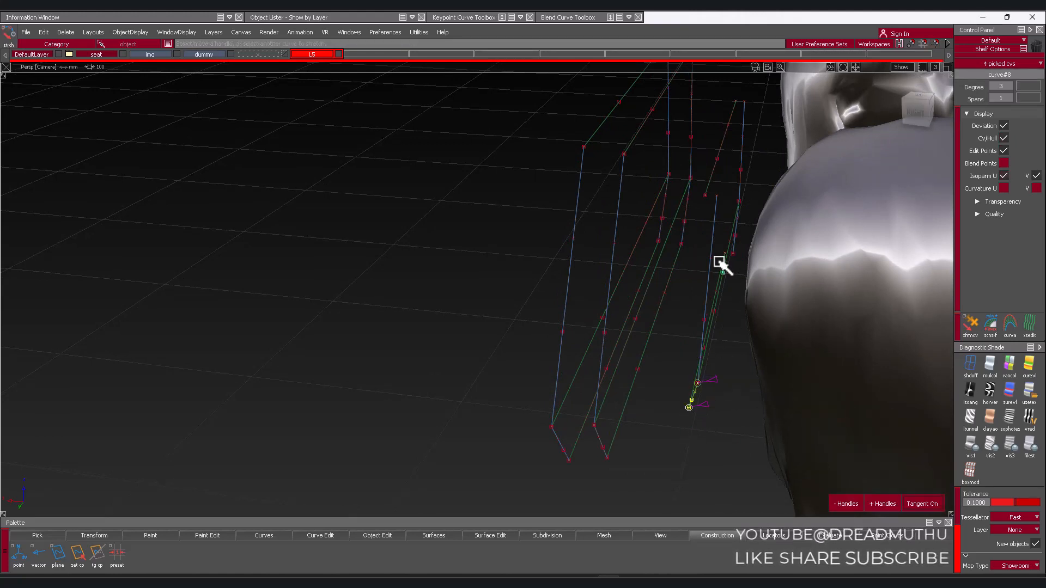
left_click_drag(713, 270, 713, 243, "alt+shift")
left_click_drag(652, 190, 636, 174, "alt+shift")
left_click(635, 176)
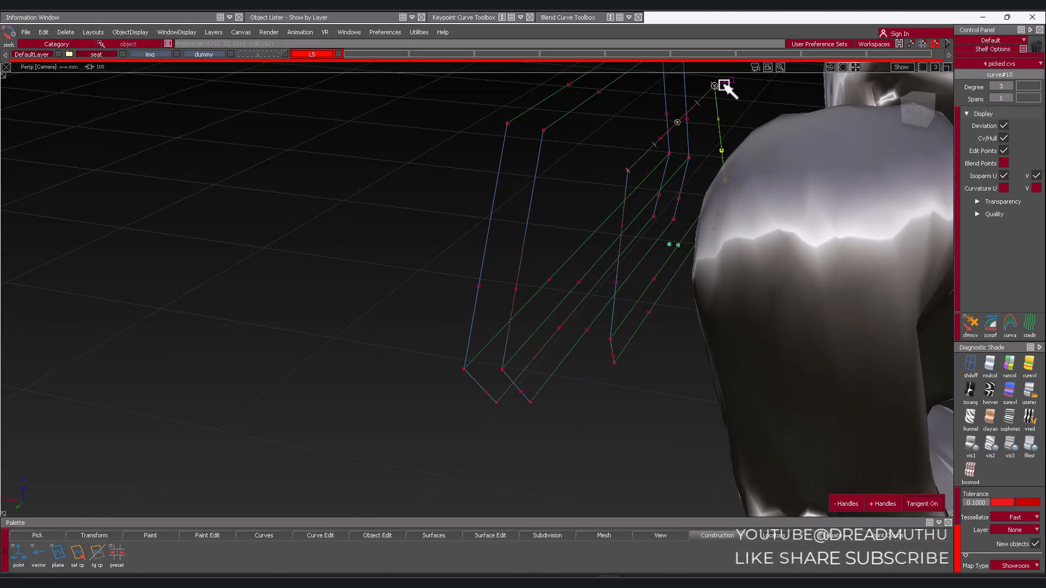
mouse_move(733, 207)
left_mouse_down("alt+shift")
mouse_move(742, 180)
mouse_move(719, 199)
left_mouse_up("alt+shift")
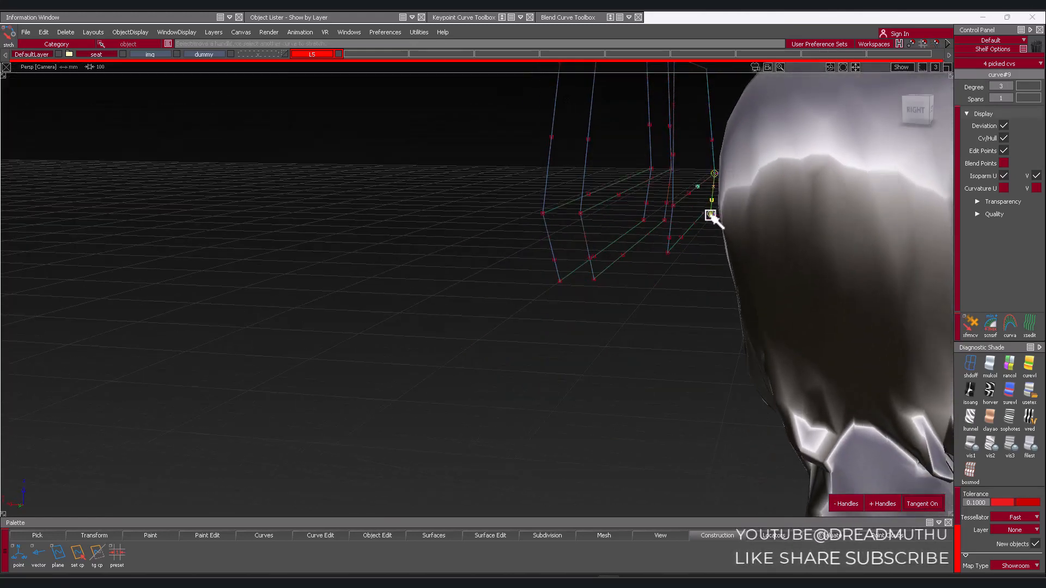
left_click_drag(715, 308, 721, 271, "ctrl+shift")
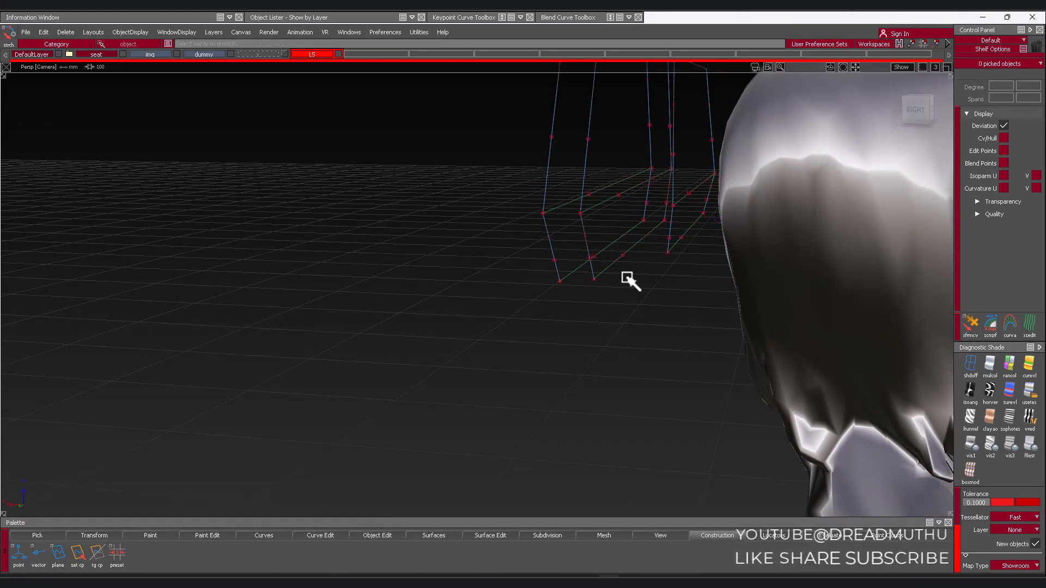
Delete the middle horizontal curves of the two outer headrest outlines
left_click_drag(651, 299, 575, 285, "alt+shift")
key("Delete")
key("Return")
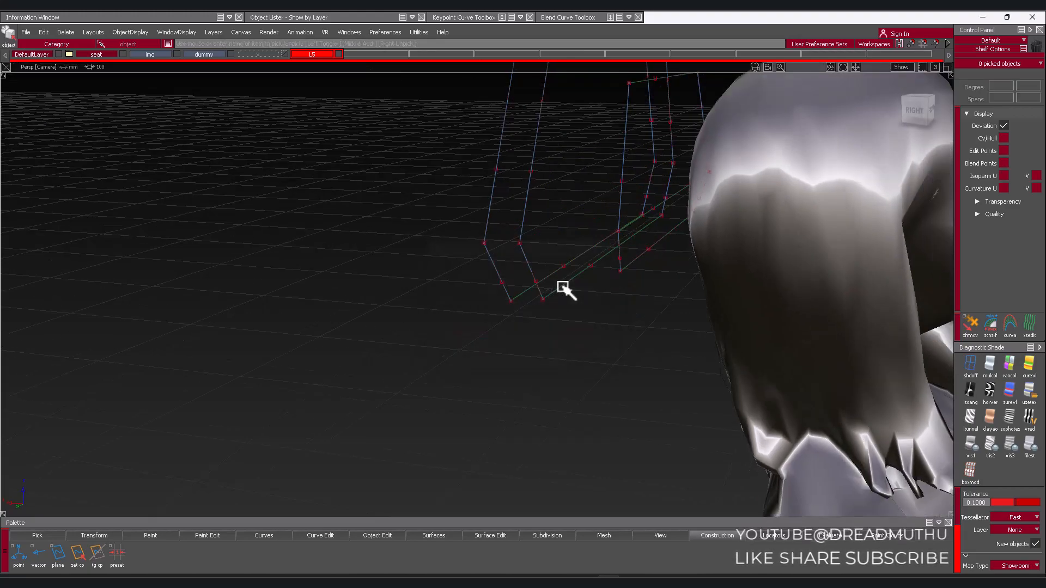
Inspect the headrest outlines from all sides and compare their shape with the headrests in the reference sketch
mouse_move(631, 338)
right_mouse_down("alt+shift")
mouse_move(641, 340)
mouse_move(630, 350)
right_mouse_up("alt+shift")
left_click_drag(630, 350, 342, 377, "alt+shift")
middle_click_drag(342, 377, 531, 303, "alt+shift")
mouse_move(532, 302)
left_mouse_down("alt+shift")
mouse_move(523, 336)
mouse_move(435, 339)
left_mouse_up("alt+shift")
mouse_move(435, 339)
right_mouse_down("alt+shift")
mouse_move(546, 341)
mouse_move(681, 314)
right_mouse_up("alt+shift")
mouse_move(681, 313)
middle_mouse_down("alt+shift")
mouse_move(579, 334)
mouse_move(490, 321)
middle_mouse_up("alt+shift")
left_click_drag(490, 321, 533, 288, "alt+shift")
middle_click_drag(532, 287, 571, 297, "alt+shift")
right_click_drag(533, 276, 494, 281, "alt+shift")
left_click_drag(494, 281, 543, 283, "alt+shift")
middle_click_drag(545, 284, 647, 305, "alt+shift")
left_click_drag(639, 274, 633, 317, "alt+shift")
right_click_drag(632, 318, 774, 264, "alt+shift")
middle_click_drag(773, 264, 663, 283, "alt+shift")
right_click_drag(663, 283, 662, 272, "alt+shift")
middle_click_drag(757, 276, 630, 271, "alt+shift")
mouse_move(545, 269)
left_mouse_down("alt+shift")
mouse_move(511, 255)
mouse_move(533, 274)
left_mouse_up("alt+shift")
right_click_drag(533, 274, 564, 268, "alt+shift")
middle_click_drag(564, 268, 585, 267, "alt+shift")
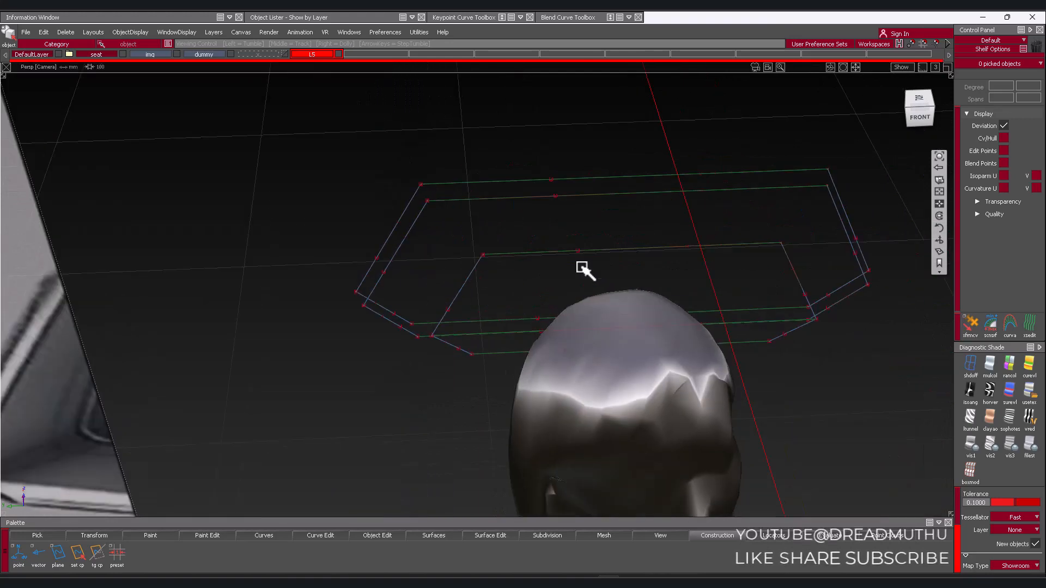
left_click_drag(512, 279, 536, 251, "alt+shift")
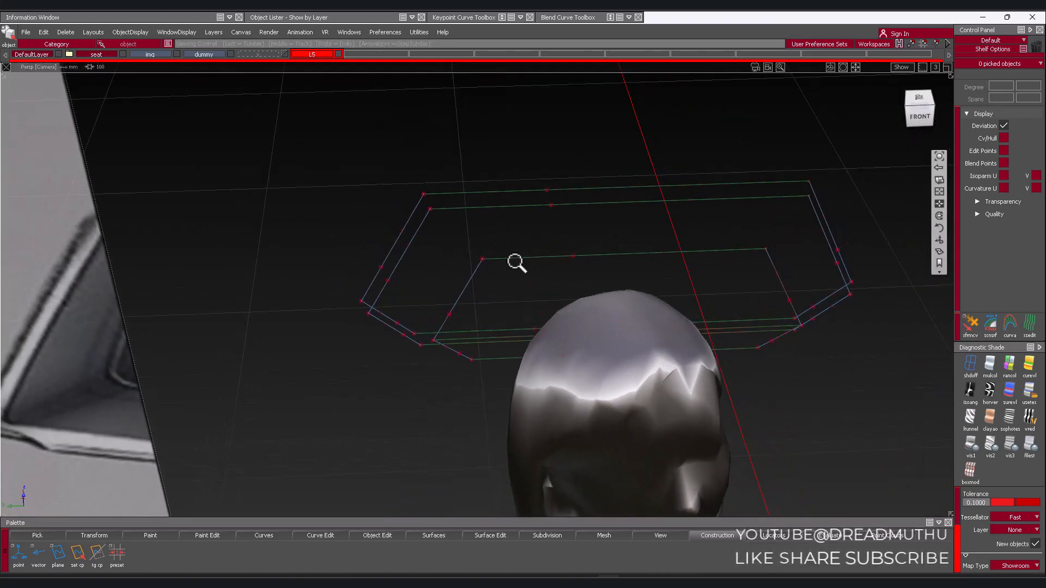
right_click_drag(516, 262, 551, 255, "alt+shift")
middle_click_drag(479, 271, 526, 256, "alt+shift")
right_click_drag(526, 256, 499, 245, "alt+shift")
left_click_drag(499, 246, 522, 235, "alt+shift")
middle_click_drag(525, 313, 537, 218, "alt+shift")
mouse_move(536, 240)
left_mouse_down("alt+shift")
mouse_move(540, 253)
mouse_move(587, 264)
left_mouse_up("alt+shift")
right_click_drag(588, 264, 574, 262, "alt+shift")
left_click_drag(574, 262, 571, 297, "alt+shift")
right_click_drag(570, 297, 518, 261, "alt+shift")
middle_click_drag(518, 262, 593, 345, "alt+shift")
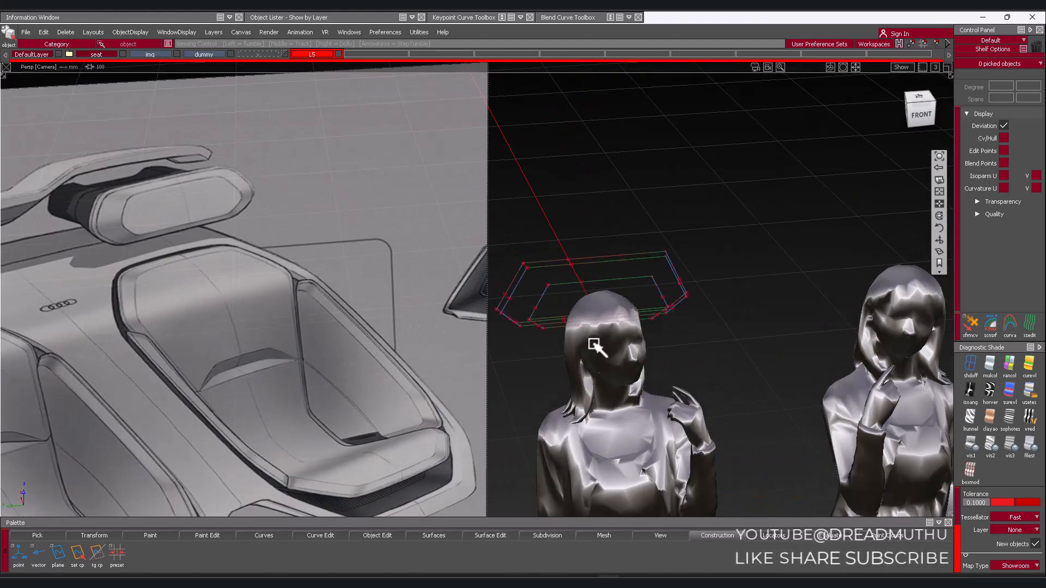
Hide the img and dummy layers, frame all the headrest curves by selecting them, and clear the selection
left_click(181, 55)
left_click(231, 54)
left_click_drag(511, 192, 535, 260, "ctrl+shift")
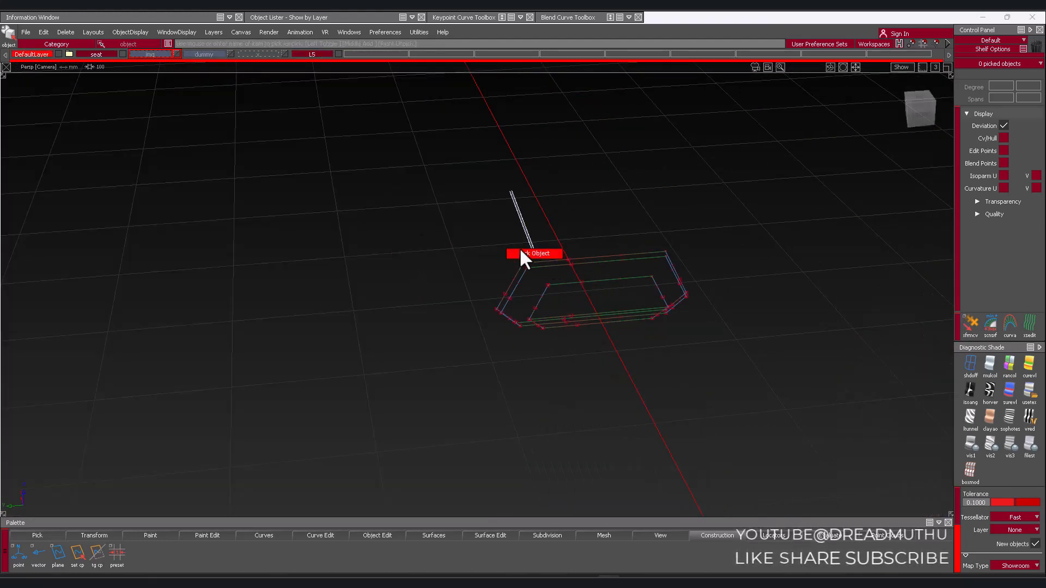
left_click_drag(421, 236, 744, 389)
scroll(707, 368, "up", 6)
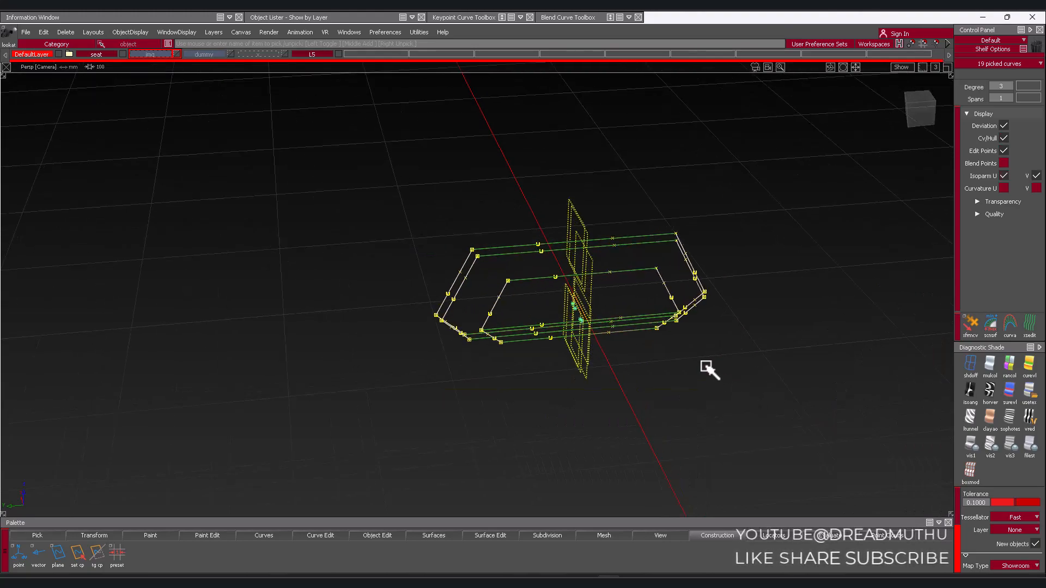
left_click_drag(685, 404, 546, 397, "alt+shift")
left_click(409, 338)
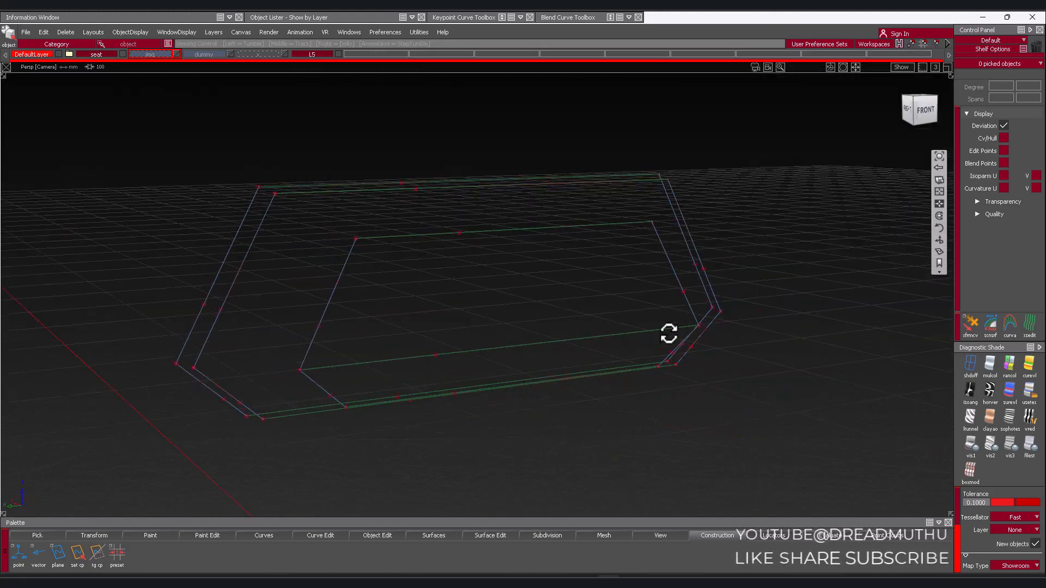
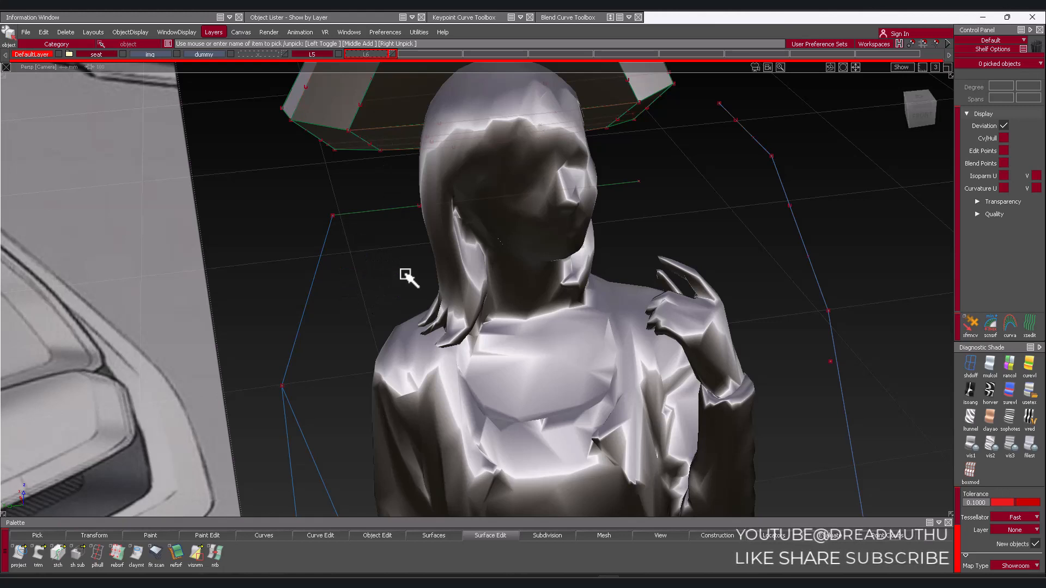
left_click(330, 224)
left_click_drag(370, 256, 371, 255, "ctrl+shift")
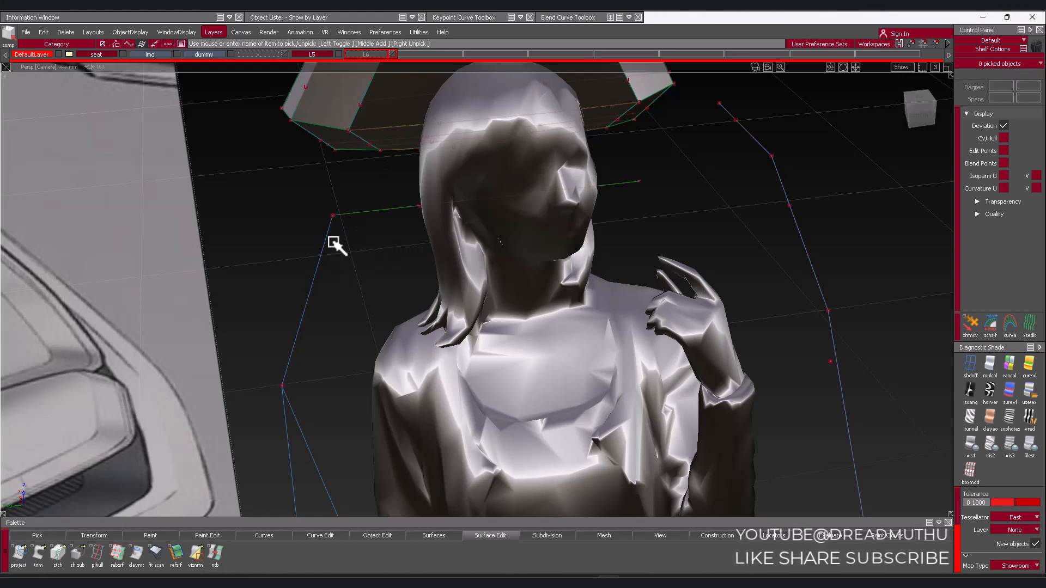
left_click(385, 33)
mouse_move(388, 43)
mouse_move(349, 34)
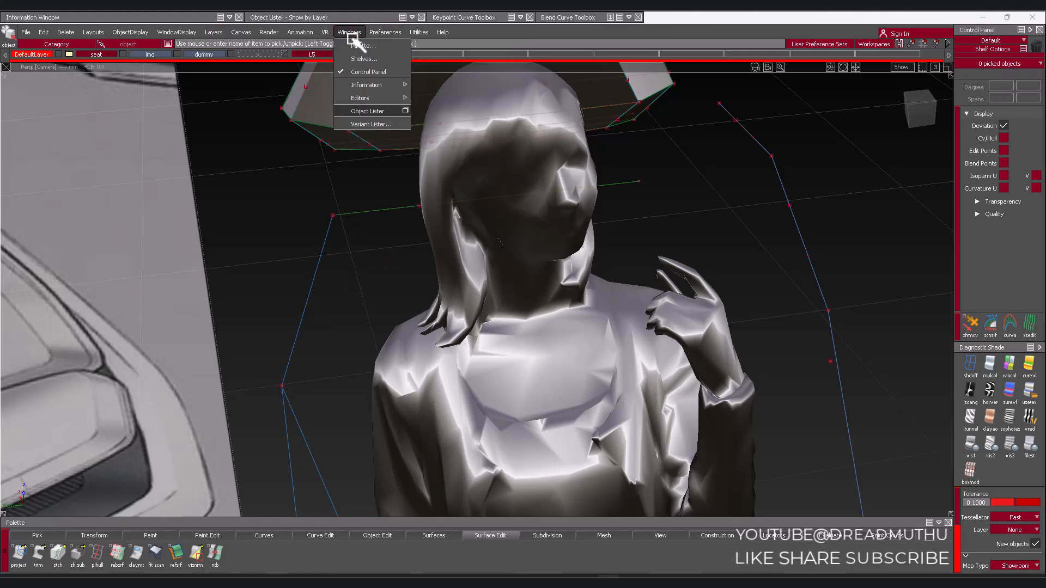
mouse_move(388, 102)
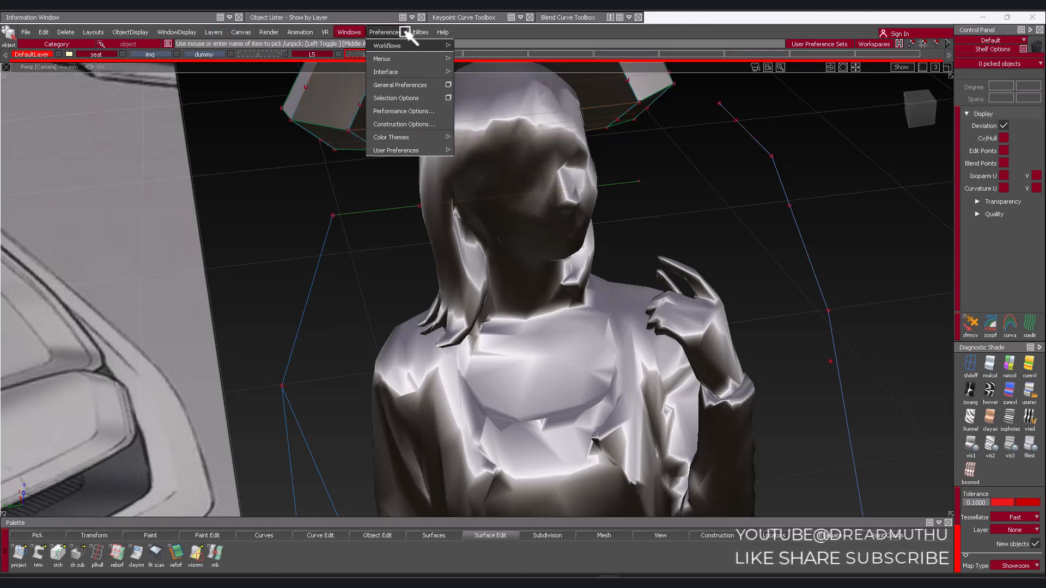
mouse_move(437, 66)
left_click(490, 111)
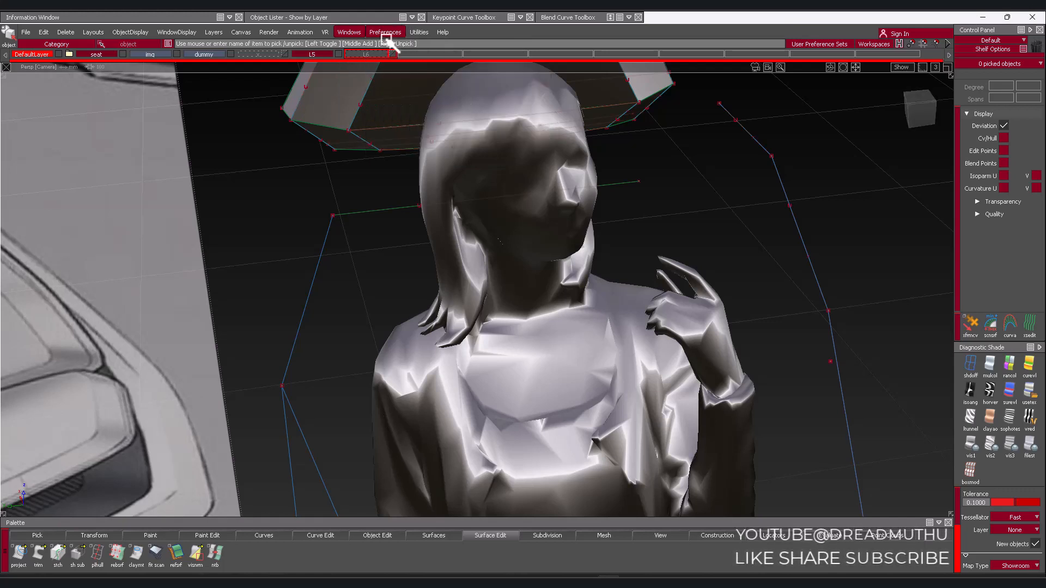
left_click(385, 32)
left_click(493, 111)
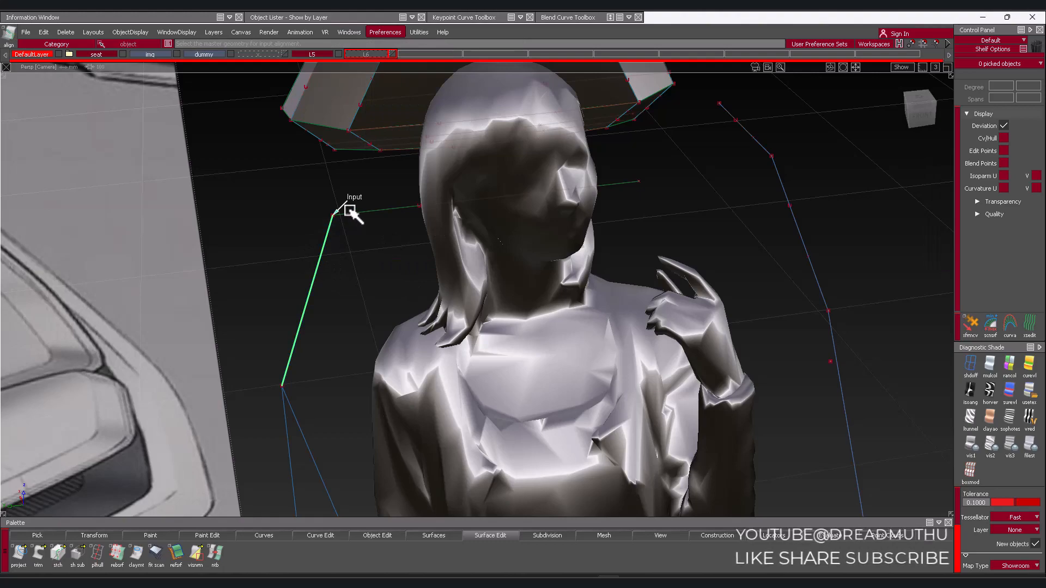
Examine the backrest outline curves around the seated dummy in perspective against the seats in the reference sketch
middle_click_drag(374, 272, 432, 238, "alt+shift")
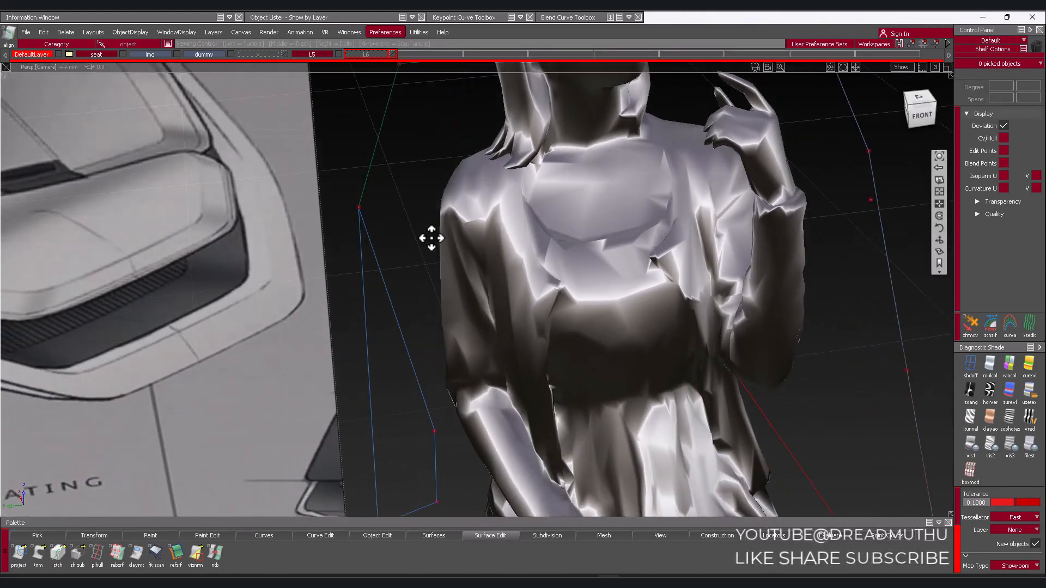
mouse_move(431, 238)
left_mouse_down("alt+shift")
mouse_move(400, 261)
mouse_move(586, 273)
mouse_move(717, 263)
mouse_move(369, 233)
mouse_move(401, 243)
mouse_move(486, 303)
left_mouse_up("alt+shift")
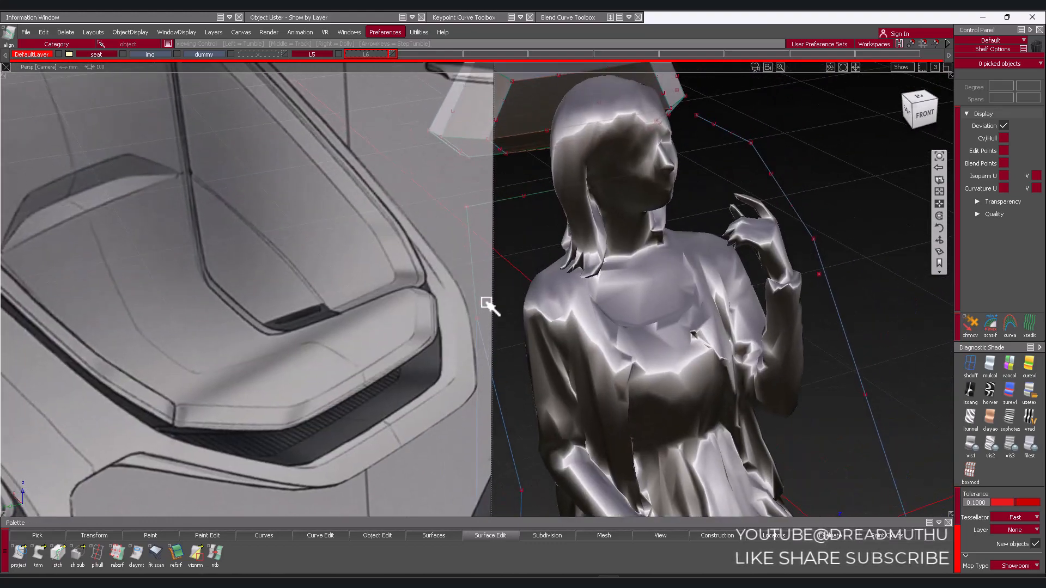
right_click_drag(486, 303, 467, 306, "alt+shift")
mouse_move(467, 306)
left_mouse_down("alt+shift")
mouse_move(338, 296)
mouse_move(385, 311)
left_mouse_up("alt+shift")
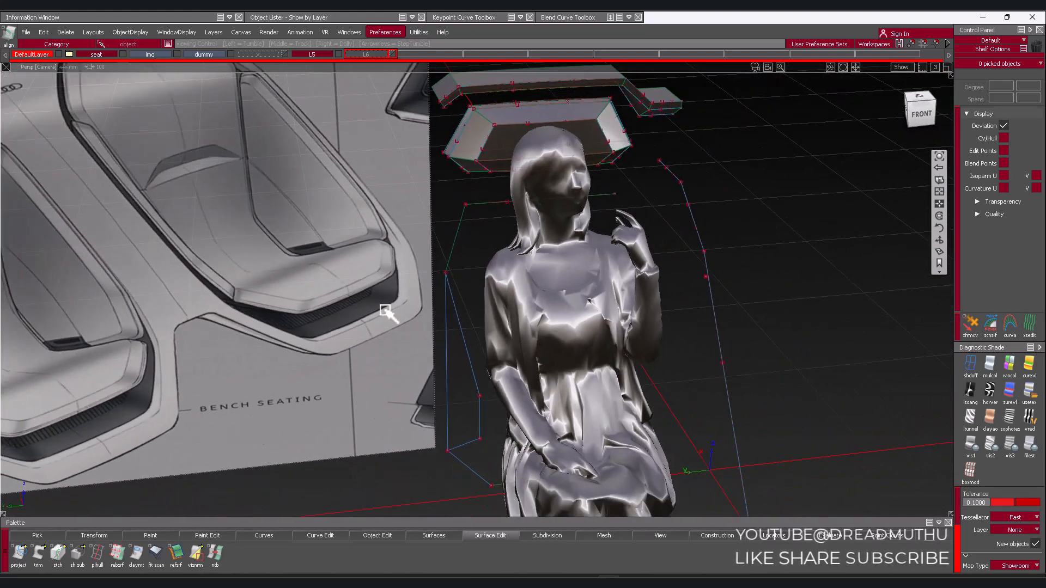
mouse_move(385, 310)
right_mouse_down("alt+shift")
mouse_move(392, 367)
mouse_move(518, 354)
mouse_move(541, 324)
right_mouse_up("alt+shift")
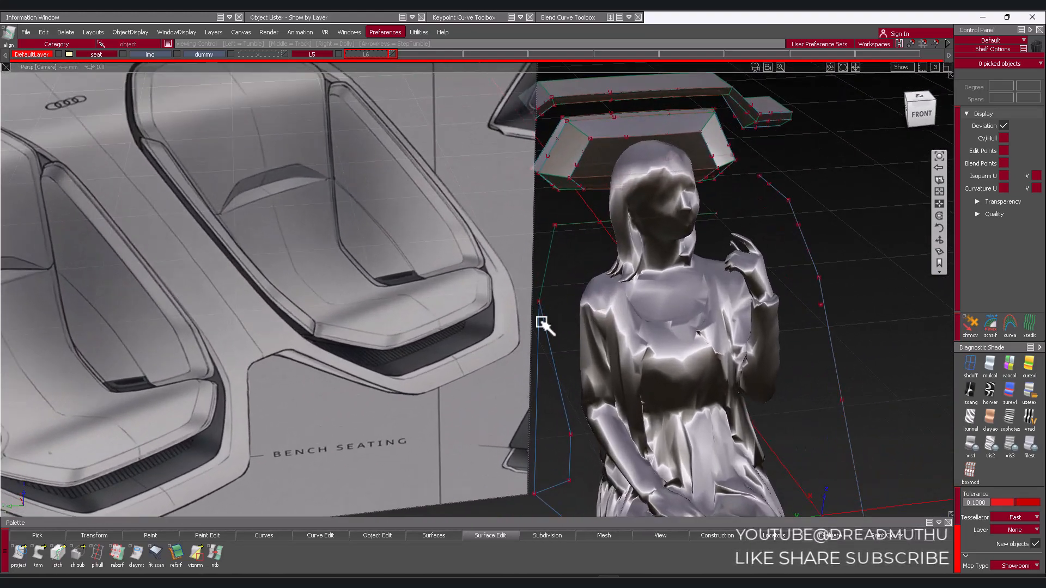
mouse_move(570, 296)
left_mouse_down("alt+shift")
mouse_move(509, 303)
mouse_move(452, 285)
mouse_move(474, 285)
mouse_move(460, 273)
mouse_move(397, 273)
mouse_move(509, 280)
mouse_move(483, 320)
mouse_move(512, 279)
mouse_move(509, 319)
left_mouse_up("alt+shift")
right_click_drag(509, 319, 506, 374, "alt+shift")
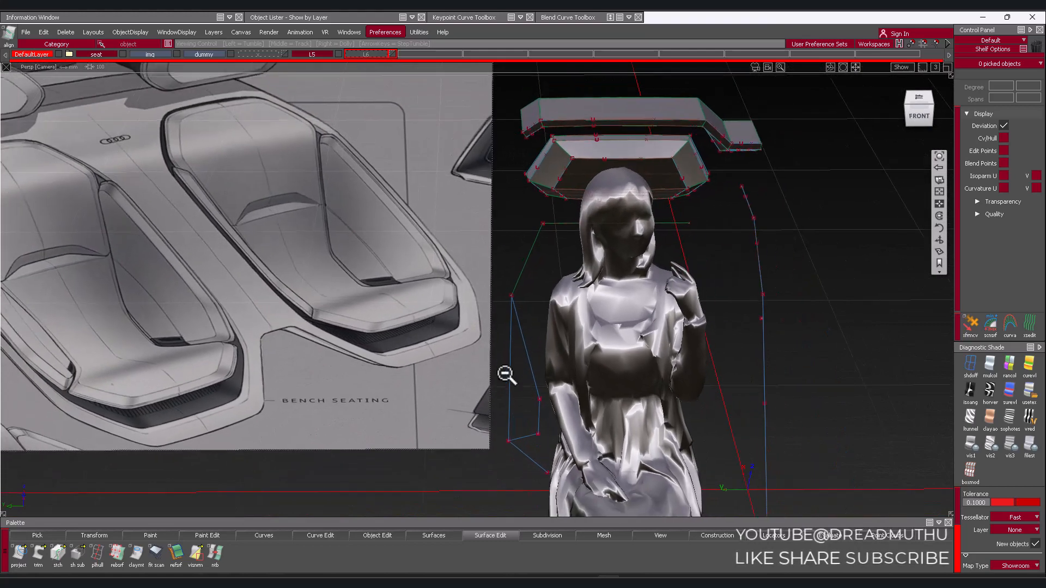
middle_click_drag(507, 374, 574, 291, "alt+shift")
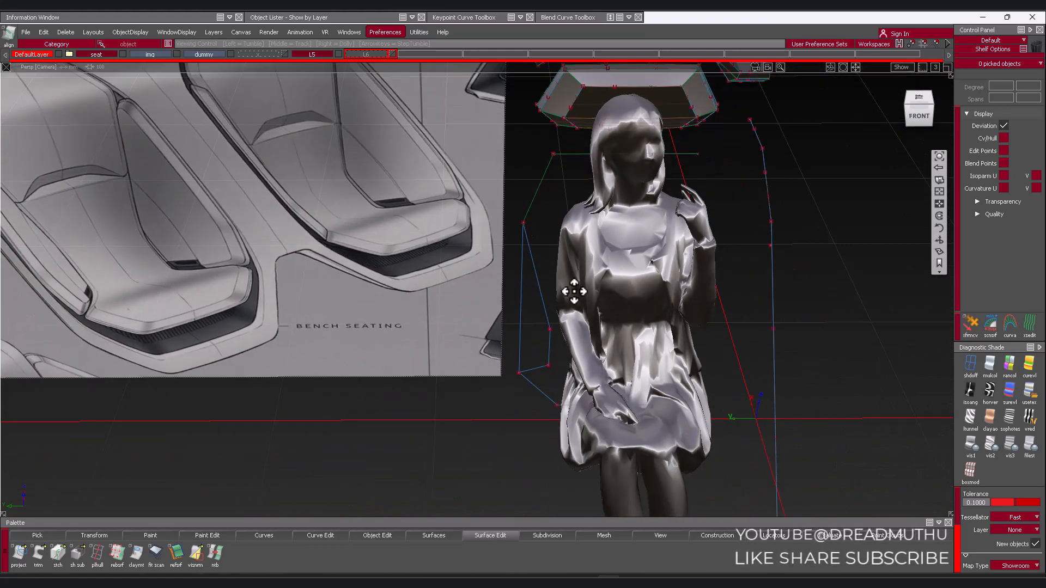
Move the short curve beside the dummy's hip back about 15.7 in the side view and rotate it to lean with the backrest
left_click(548, 343)
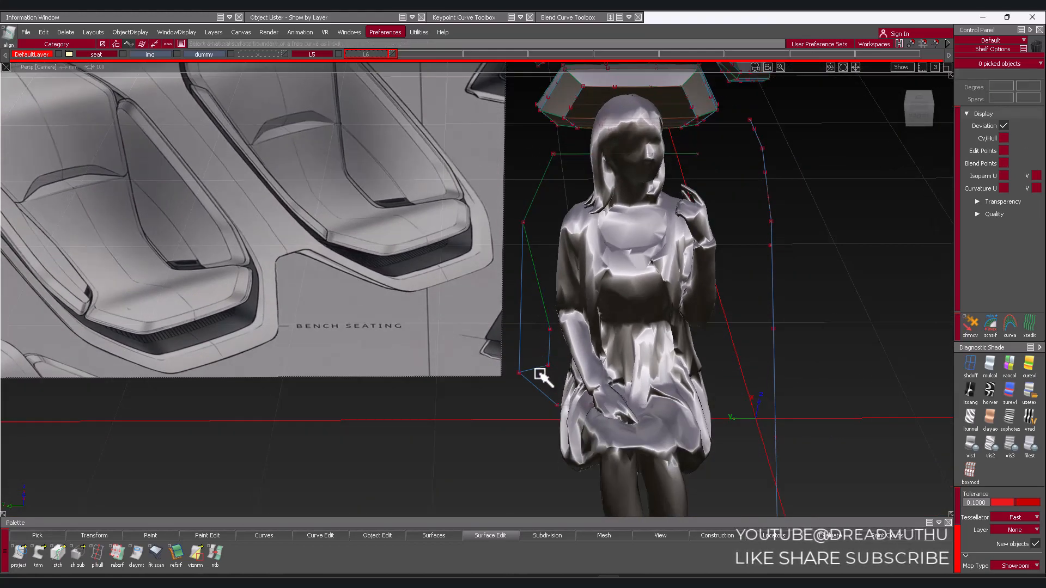
left_click(548, 355)
mouse_move(548, 358)
left_mouse_down("alt+shift")
mouse_move(578, 355)
mouse_move(567, 361)
left_mouse_up("alt+shift")
left_click(567, 367)
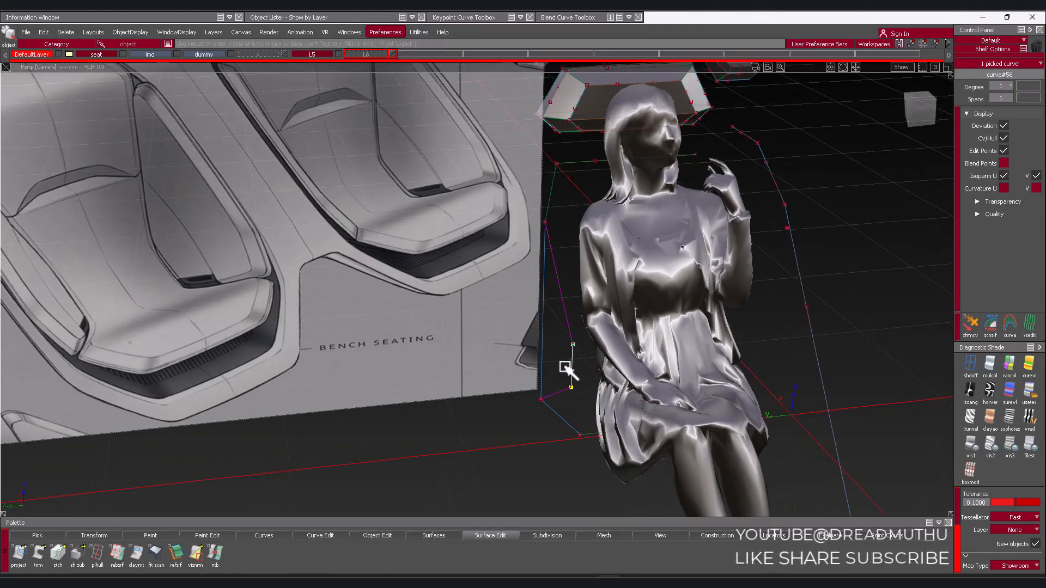
left_click(912, 116)
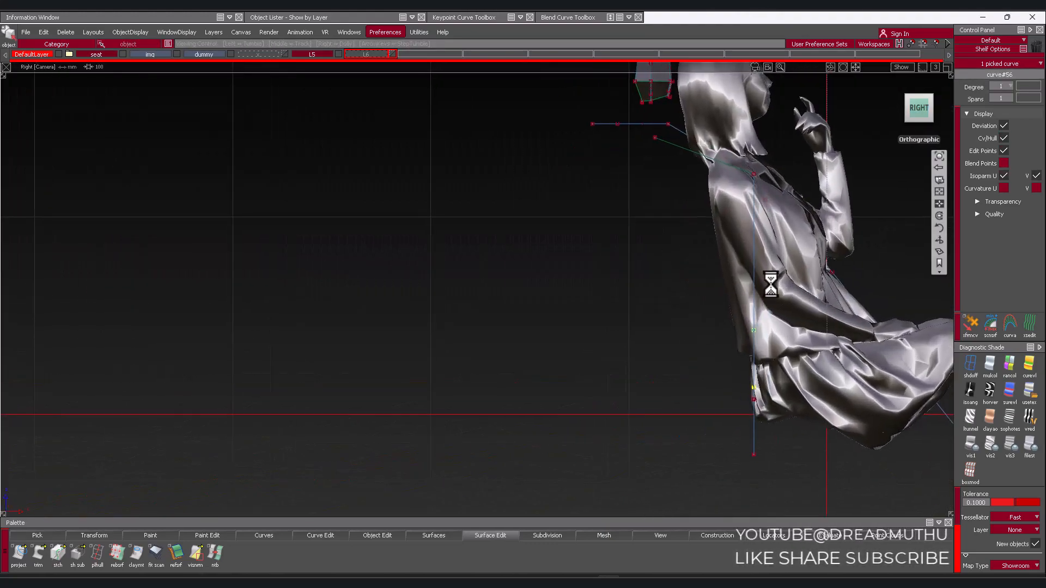
middle_click_drag(539, 383, 537, 327, "ctrl+shift")
middle_click_drag(538, 322, 504, 335)
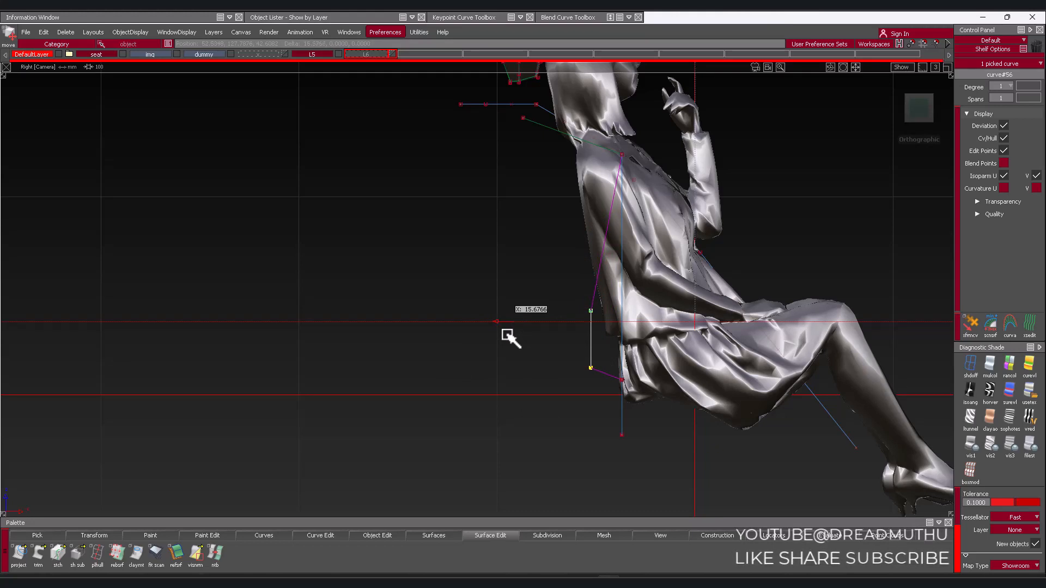
middle_click_drag(498, 320, 492, 335, "ctrl+shift")
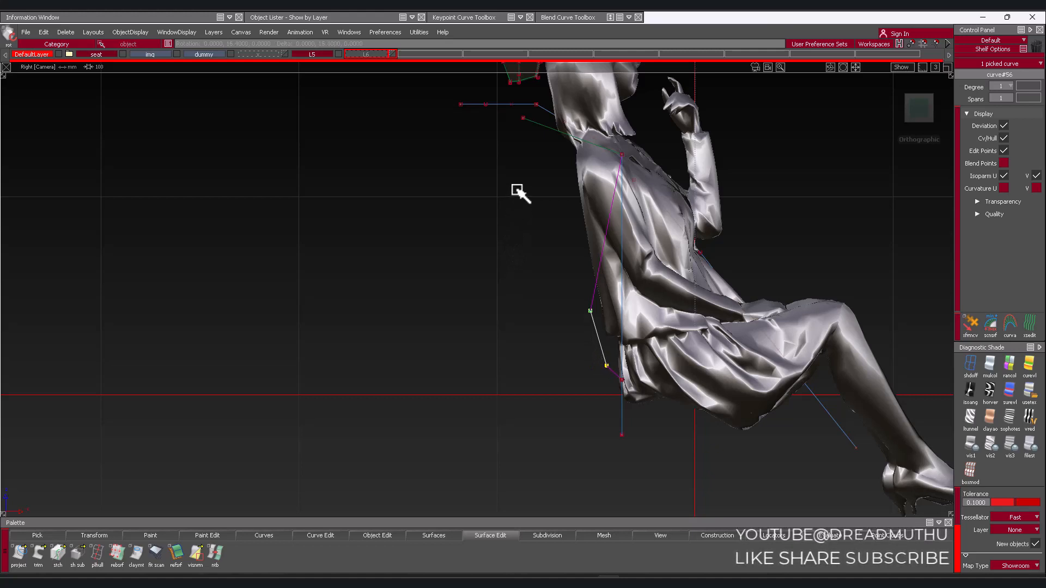
Pull the outer outline's shoulder corner points back behind the dummy's shoulder in the side view
right_click_drag(513, 192, 596, 292, "alt+shift")
left_click_drag(598, 293, 600, 327, "ctrl+shift")
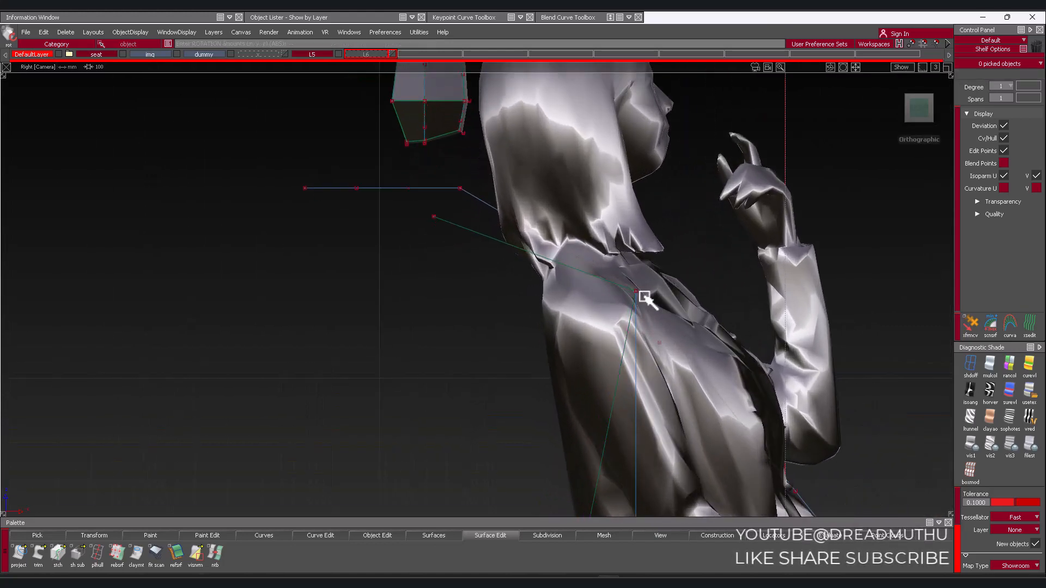
left_click_drag(651, 300, 652, 300)
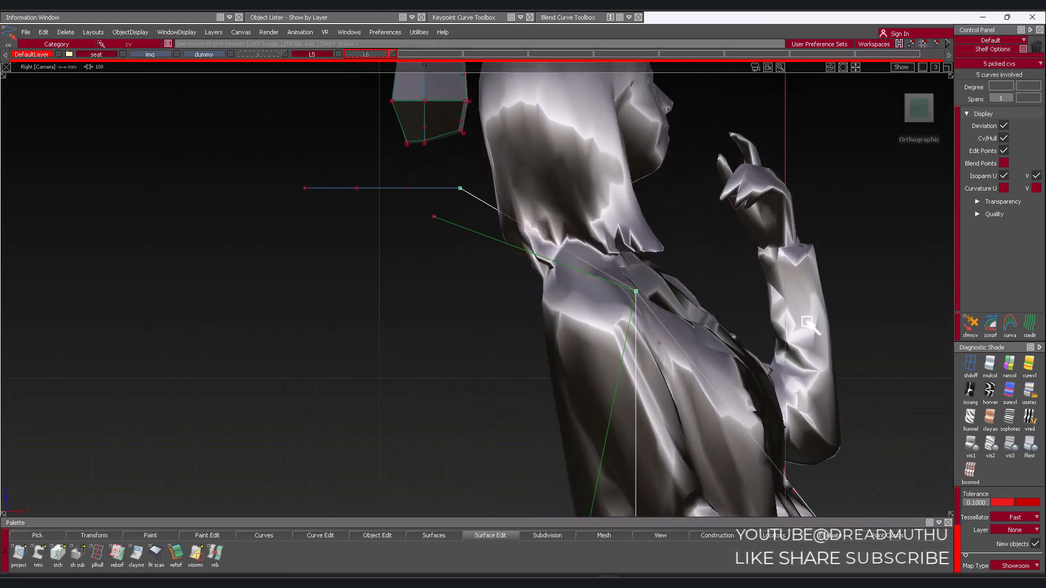
middle_click_drag(805, 323, 805, 276, "ctrl+shift")
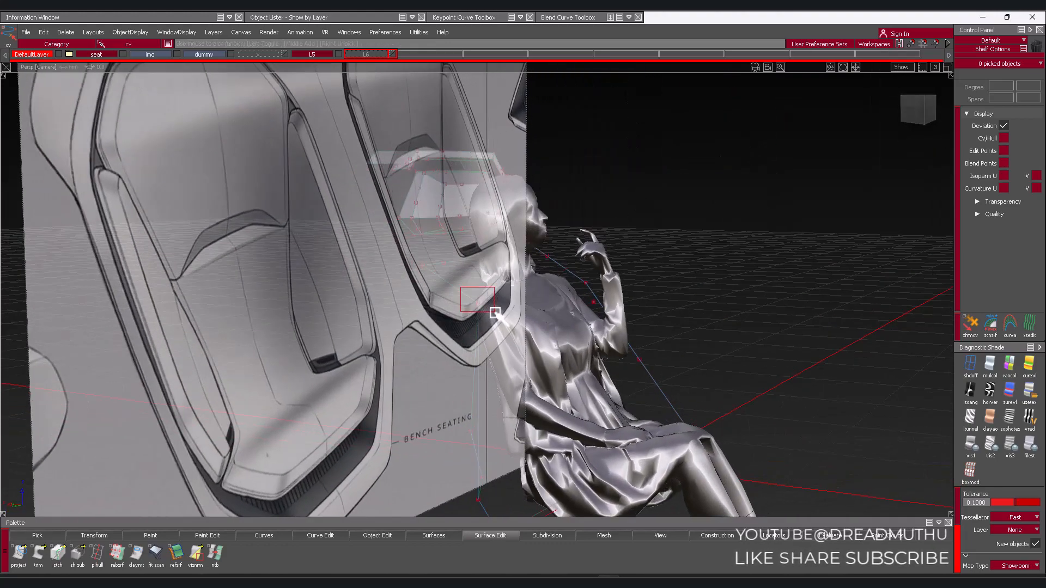
left_click_drag(495, 312, 496, 314)
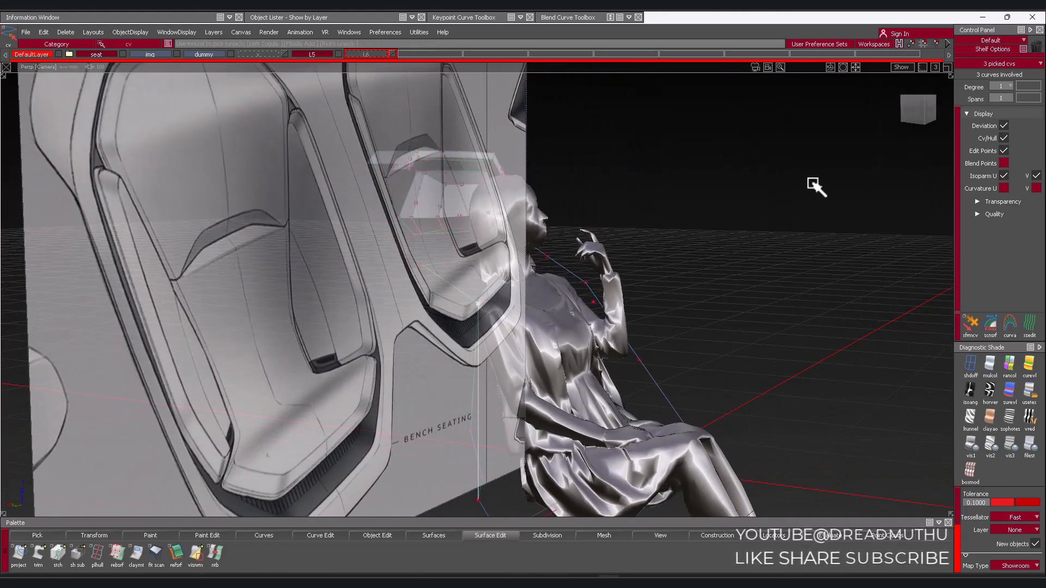
left_click(912, 112)
middle_click_drag(813, 296, 817, 249, "ctrl+shift")
middle_click_drag(831, 247, 820, 248)
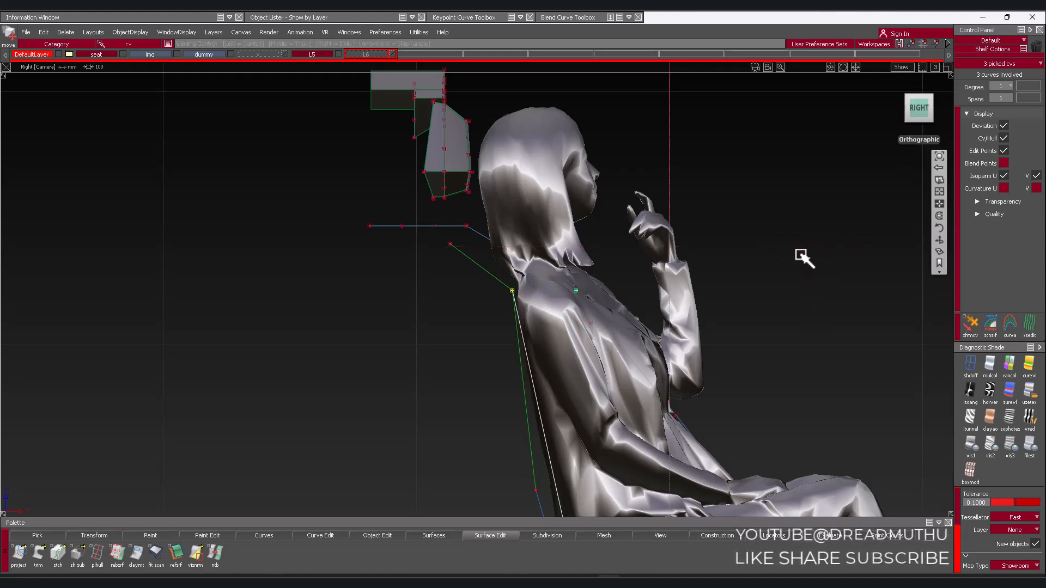
Add the short hip curve to the selection and shift it down and about 3 forward in the side view
right_click_drag(801, 257, 783, 296, "alt+shift")
middle_click_drag(784, 297, 800, 264, "alt+shift")
mouse_move(823, 313)
left_mouse_down("alt+shift")
mouse_move(810, 259)
mouse_move(442, 323)
mouse_move(383, 285)
mouse_move(403, 229)
mouse_move(307, 304)
mouse_move(385, 275)
mouse_move(544, 369)
mouse_move(684, 265)
mouse_move(749, 257)
mouse_move(660, 266)
mouse_move(719, 271)
left_mouse_up("alt+shift")
left_click(918, 112)
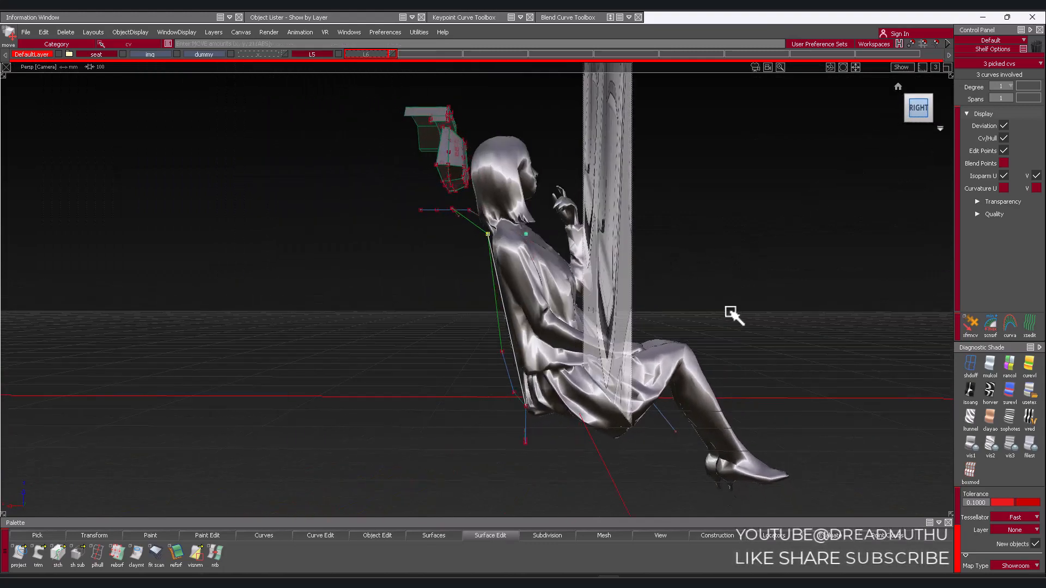
middle_click_drag(731, 313, 793, 266, "alt+shift")
right_click_drag(793, 266, 789, 285, "alt+shift")
middle_click_drag(789, 285, 667, 259, "alt+shift")
right_click_drag(667, 259, 493, 277, "alt+shift")
middle_click_drag(493, 277, 476, 223, "alt+shift")
mouse_move(485, 274)
right_mouse_down("alt+shift")
mouse_move(505, 263)
mouse_move(488, 280)
right_mouse_up("alt+shift")
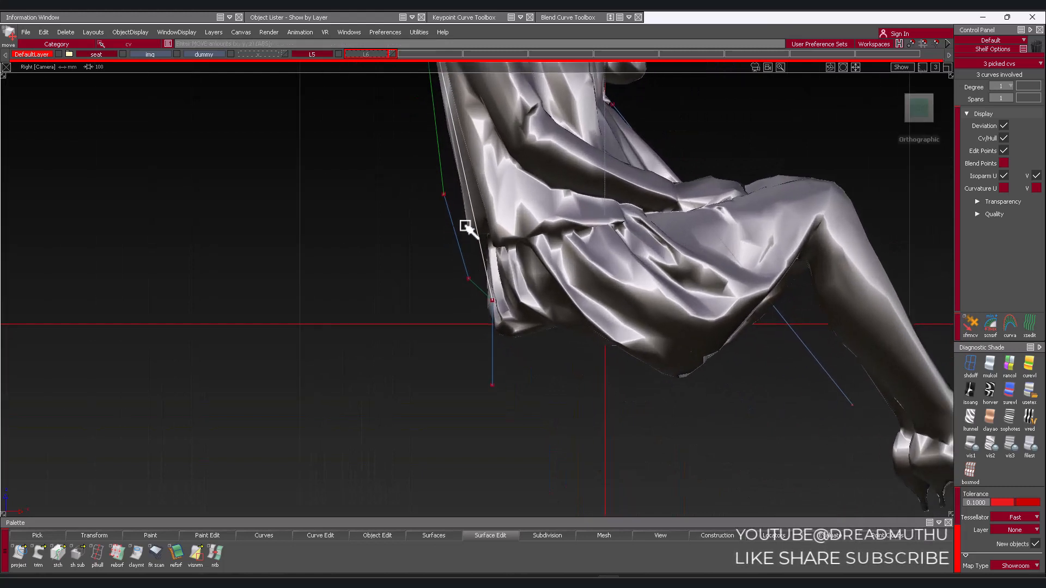
mouse_move(444, 322)
right_mouse_down("alt+shift")
mouse_move(420, 280)
mouse_move(474, 301)
mouse_move(456, 318)
right_mouse_up("alt+shift")
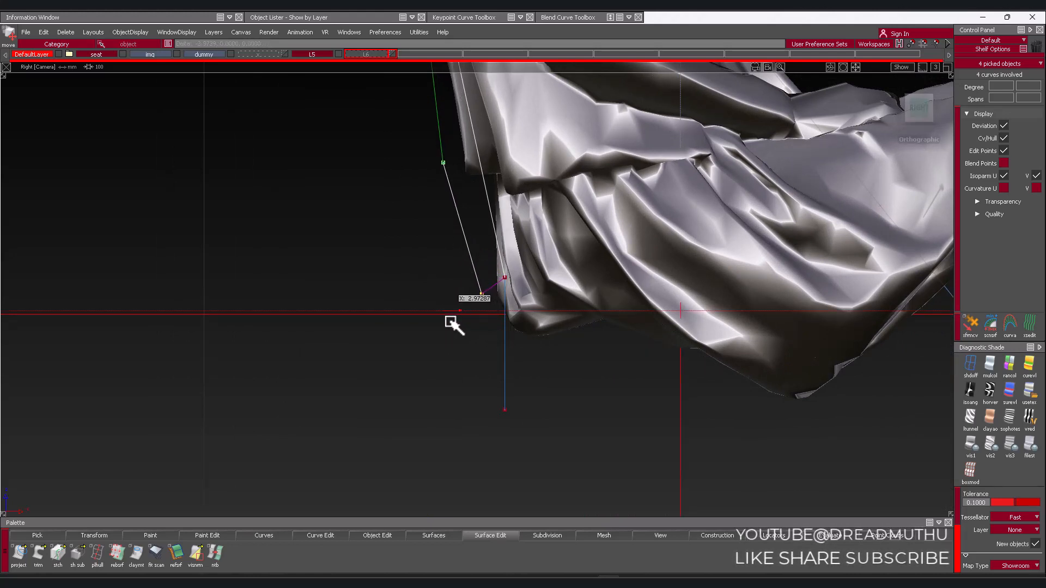
right_click_drag(457, 299, 370, 335, "alt+shift")
right_click_drag(434, 330, 442, 376, "alt+shift")
Examine the adjusted backrest curves in perspective from the front and side against the dummy and the reference sketch
middle_click_drag(500, 284, 696, 299, "alt+shift")
key("F8")
left_click_drag(615, 346, 358, 342, "alt+shift")
right_click_drag(366, 337, 549, 295, "alt+shift")
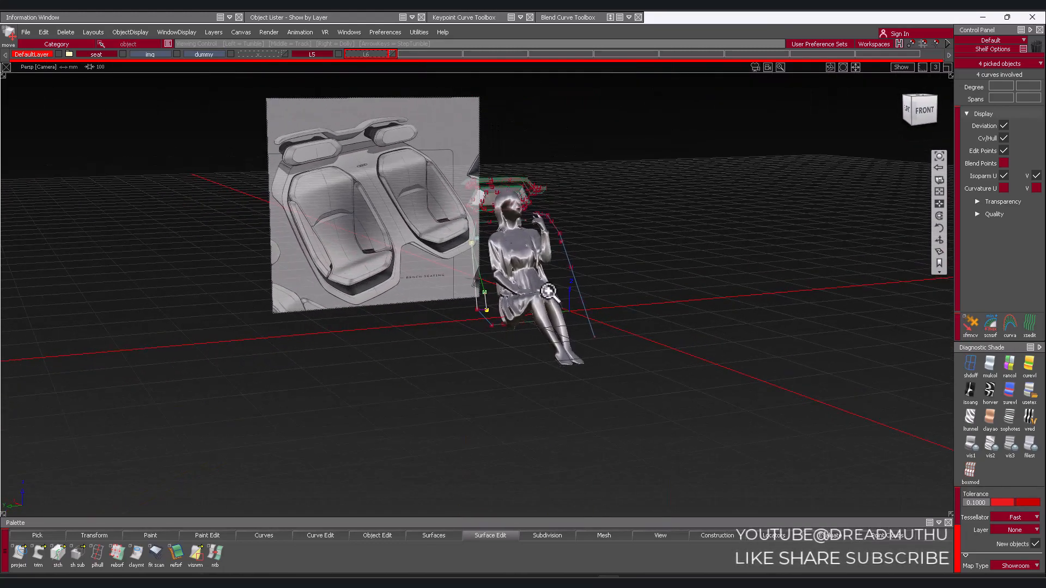
left_click_drag(385, 310, 525, 314, "alt+shift")
right_click_drag(531, 315, 762, 306, "alt+shift")
left_click_drag(550, 322, 743, 299, "alt+shift")
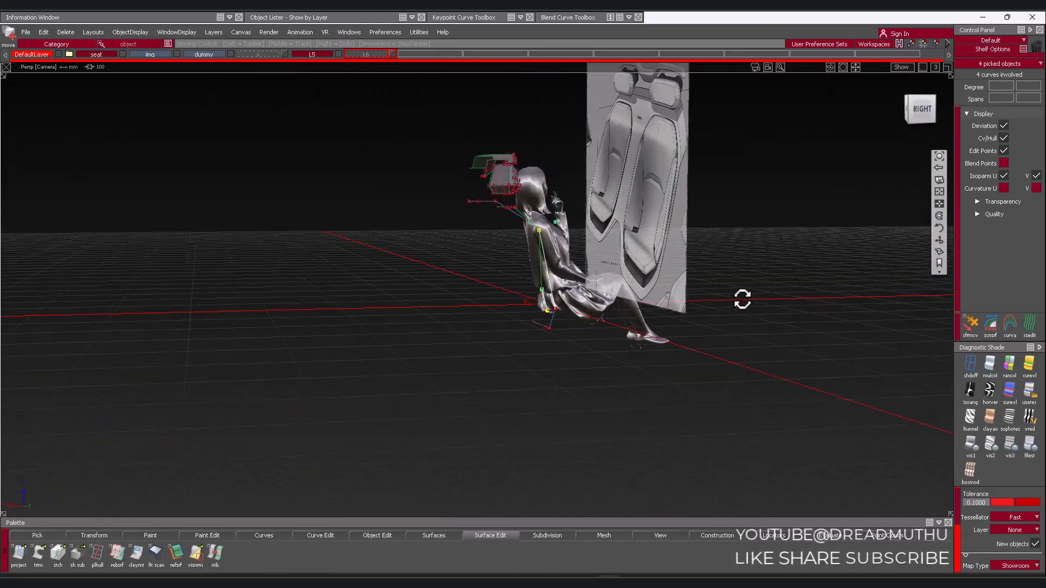
right_click_drag(664, 296, 756, 292, "alt+shift")
middle_click_drag(424, 310, 369, 290, "alt+shift")
right_click_drag(381, 290, 737, 254, "alt+shift")
Move the hip curve further down and about 3.7 forward in the side view, close behind the dummy's skirt
left_click(926, 113)
middle_click_drag(737, 254, 801, 277, "alt+shift")
right_click_drag(626, 329, 695, 326, "alt+shift")
middle_click_drag(695, 325, 614, 270, "alt+shift")
right_click_drag(421, 238, 430, 268)
middle_click_drag(439, 284, 458, 287)
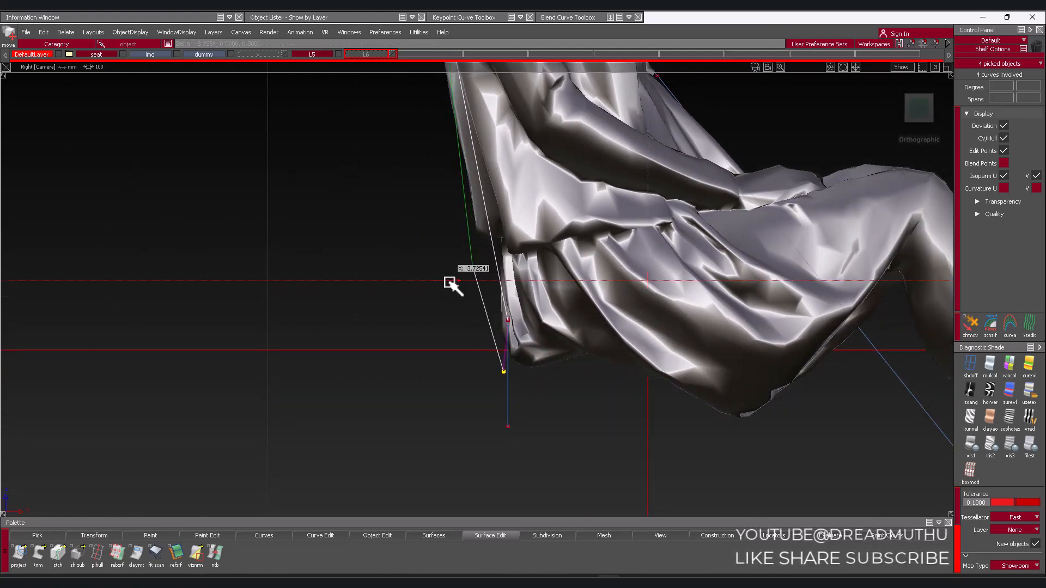
Pick the shoulder corner points of the backrest outline and move them back and about 10 up in the side view
left_click_drag(448, 278, 456, 299, "ctrl+shift")
right_click_drag(455, 289, 441, 272, "alt+shift")
middle_click_drag(441, 272, 473, 381, "alt+shift")
right_click_drag(447, 272, 470, 282, "alt+shift")
left_click(501, 229)
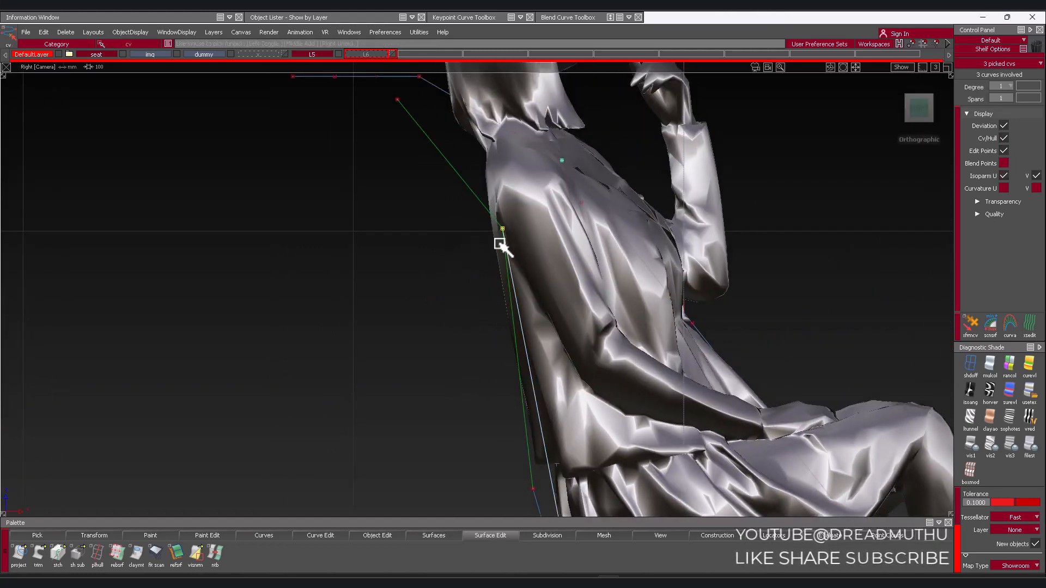
middle_click_drag(450, 251, 433, 251)
right_click_drag(434, 251, 404, 245)
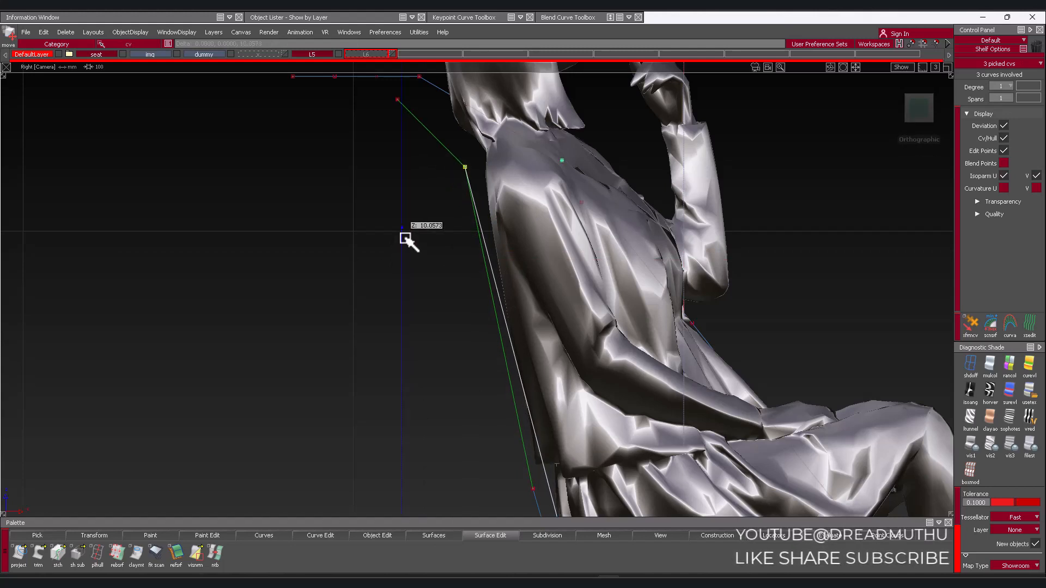
Pick the lower outer corner points of the seat outline and move them forward to under the dummy's thighs in the side view
left_click_drag(429, 301, 457, 273, "ctrl+shift")
right_click_drag(457, 272, 446, 347, "alt+shift")
middle_click_drag(446, 347, 328, 257, "alt+shift")
right_click_drag(327, 257, 427, 343, "alt+shift")
middle_click_drag(440, 399, 423, 338, "alt+shift")
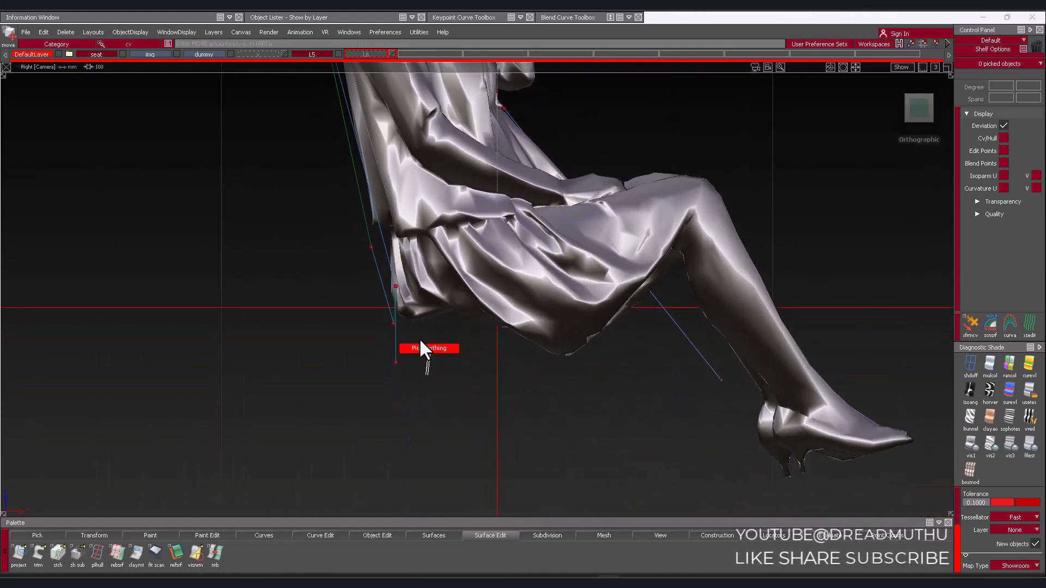
left_click_drag(427, 345, 470, 303, "alt+shift")
left_click(932, 125)
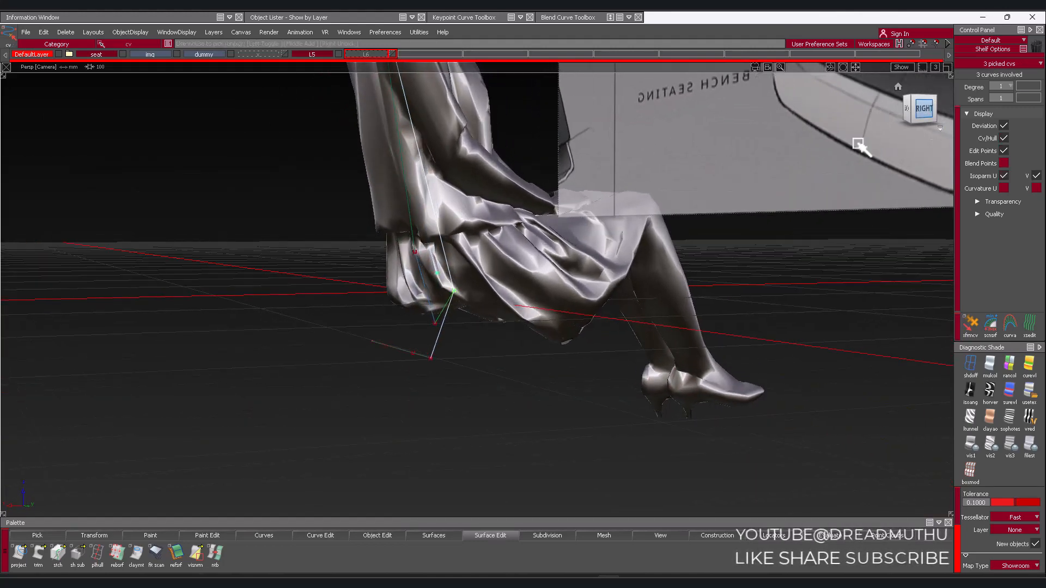
middle_click_drag(401, 365, 420, 351, "alt+shift")
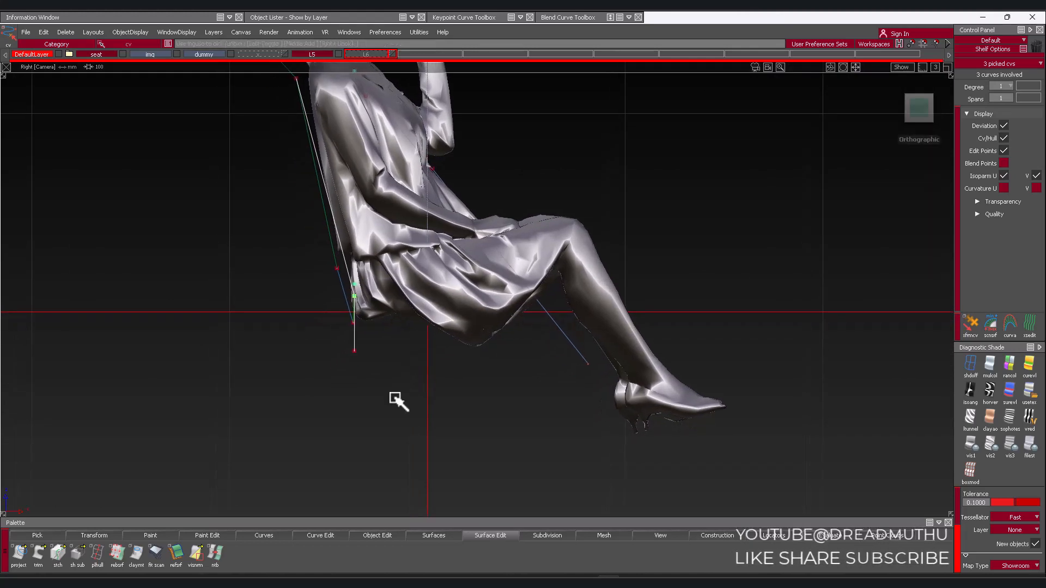
right_click_drag(395, 398, 401, 358, "ctrl+shift")
middle_click_drag(374, 385, 510, 391)
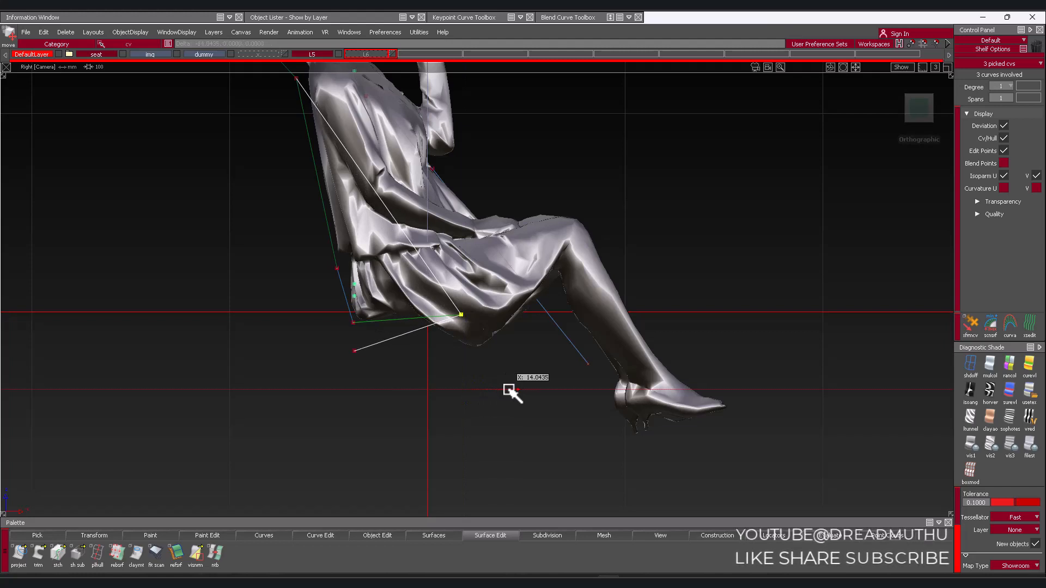
Pull the points of the outline's bottom edge forward to below the dummy's knees in the side view
right_click_drag(479, 390, 467, 360, "alt+shift")
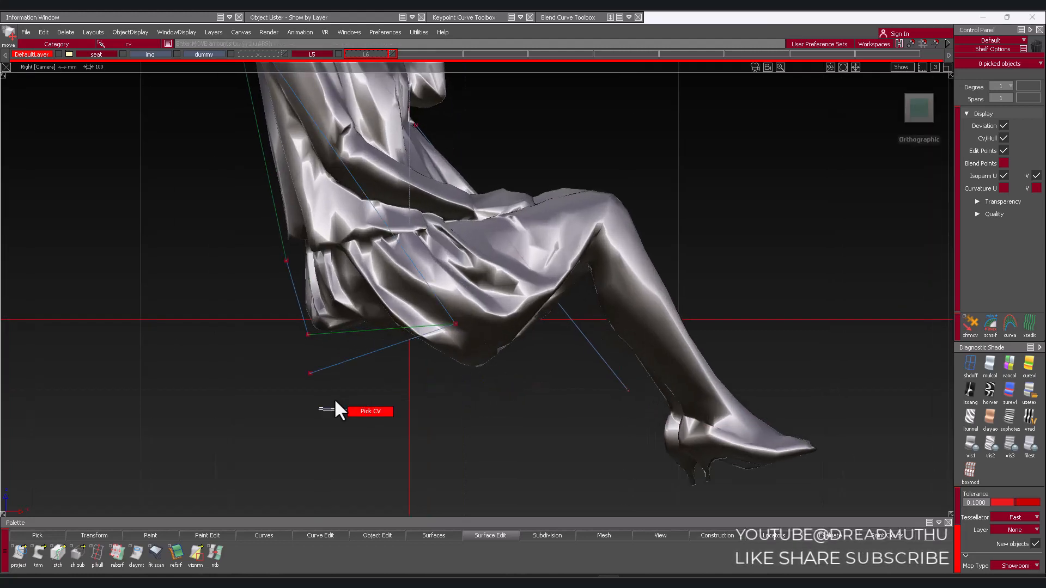
left_click_drag(288, 351, 332, 395)
right_click_drag(361, 428, 359, 427, "alt+shift")
middle_click_drag(359, 427, 525, 433, "alt+shift")
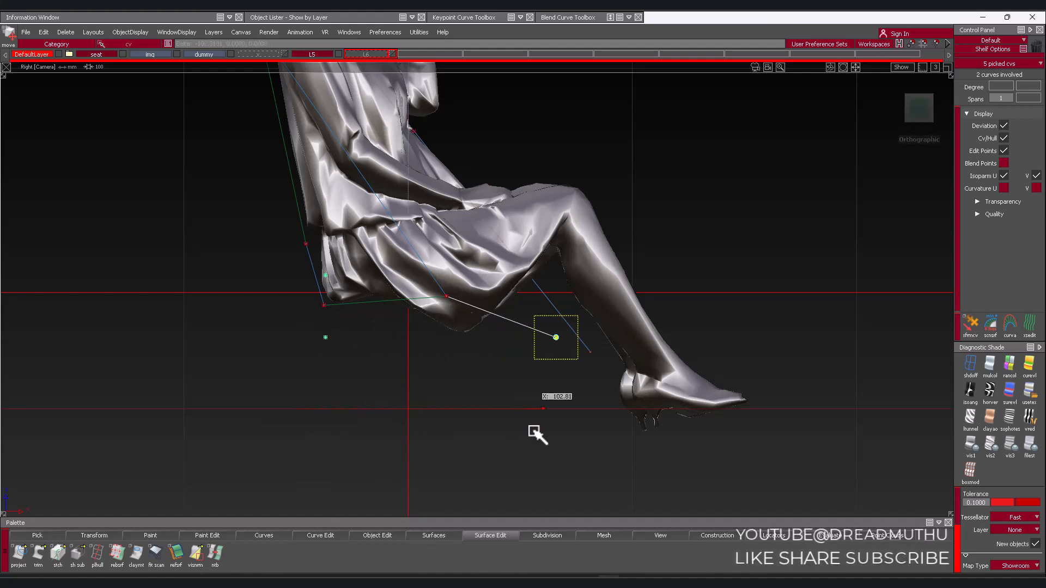
left_click(491, 448)
Move the lower outer corner points of the seat outline about 16.8 further forward in the side view
right_click_drag(490, 447, 472, 390, "alt+shift")
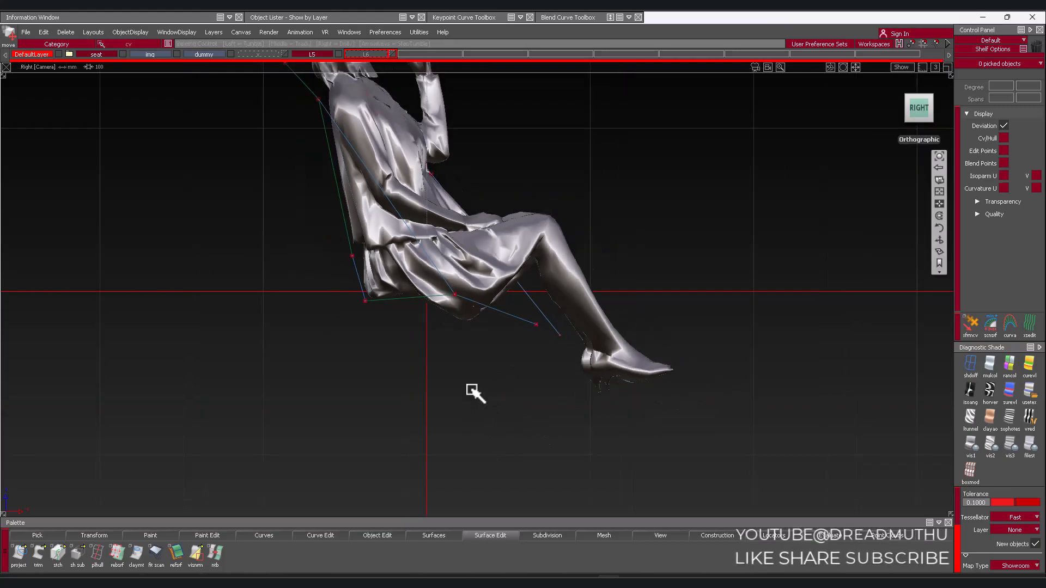
middle_click_drag(472, 390, 498, 376, "alt+shift")
mouse_move(498, 376)
left_mouse_down("alt+shift")
mouse_move(422, 428)
mouse_move(195, 426)
mouse_move(138, 383)
mouse_move(77, 434)
mouse_move(451, 399)
mouse_move(488, 365)
left_mouse_up("alt+shift")
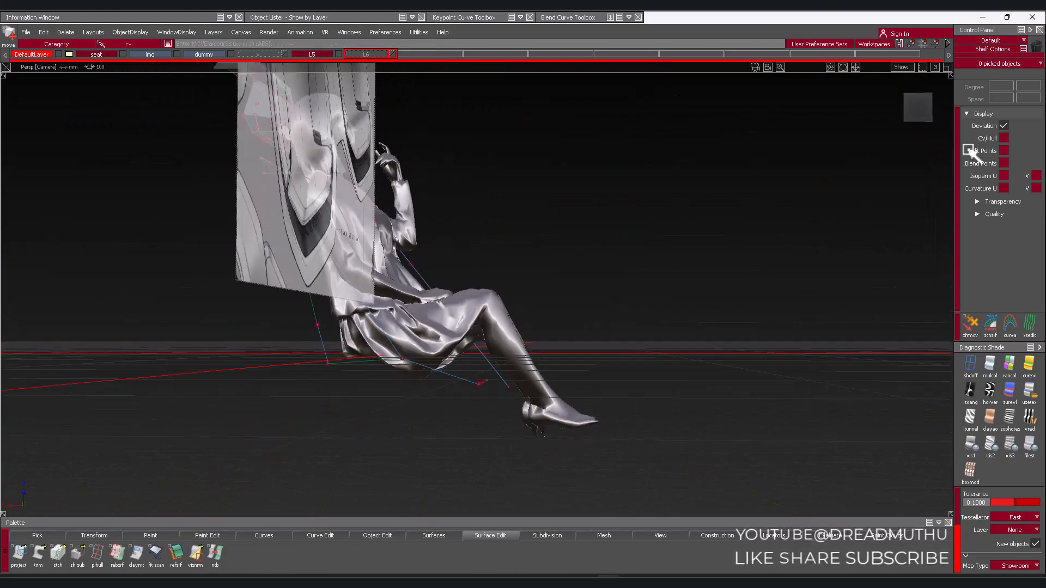
left_click(926, 109)
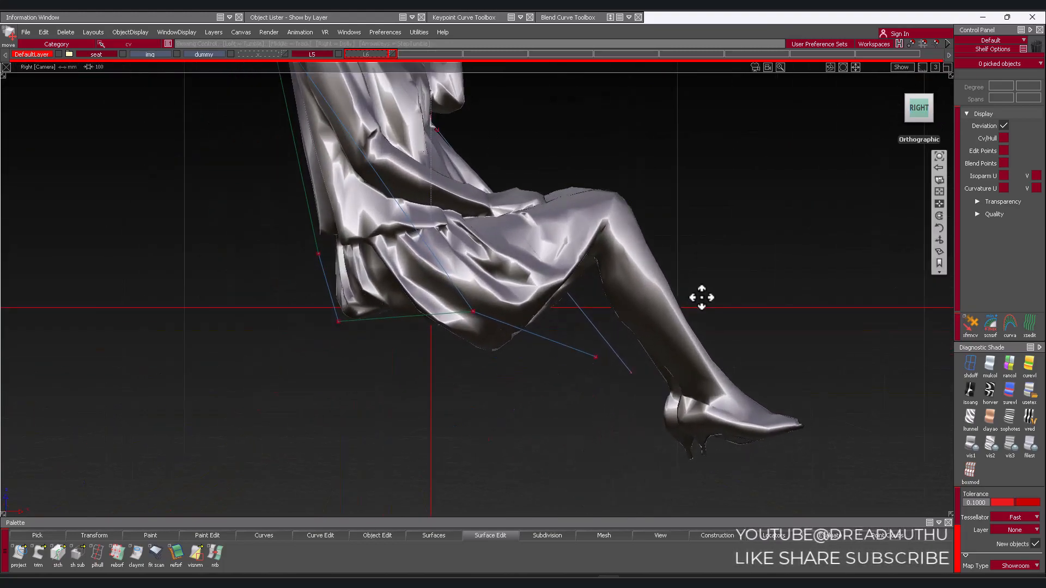
middle_click_drag(702, 298, 710, 290, "alt+shift")
left_click_drag(476, 407, 477, 366, "ctrl+shift")
middle_click_drag(501, 436, 498, 390, "ctrl+shift")
middle_click_drag(471, 391, 509, 391)
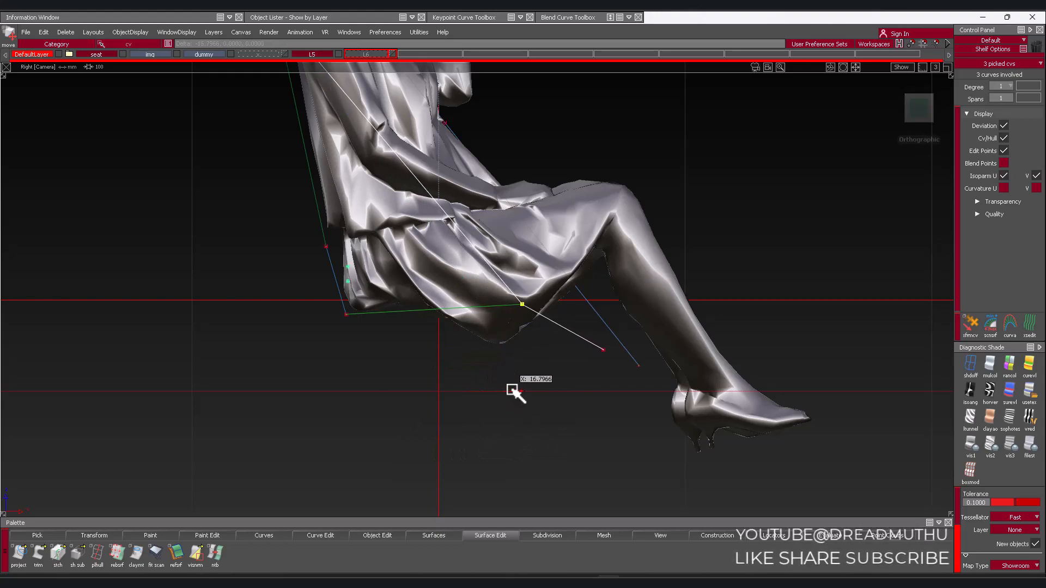
Select the points of the outer side outline in the front view and shift them about 7.9 inward toward the dummy
left_click_drag(527, 358, 381, 405, "alt+shift")
right_click_drag(381, 404, 371, 404, "alt+shift")
middle_click_drag(425, 278, 449, 368, "alt+shift")
left_click_drag(448, 369, 507, 302, "alt+shift")
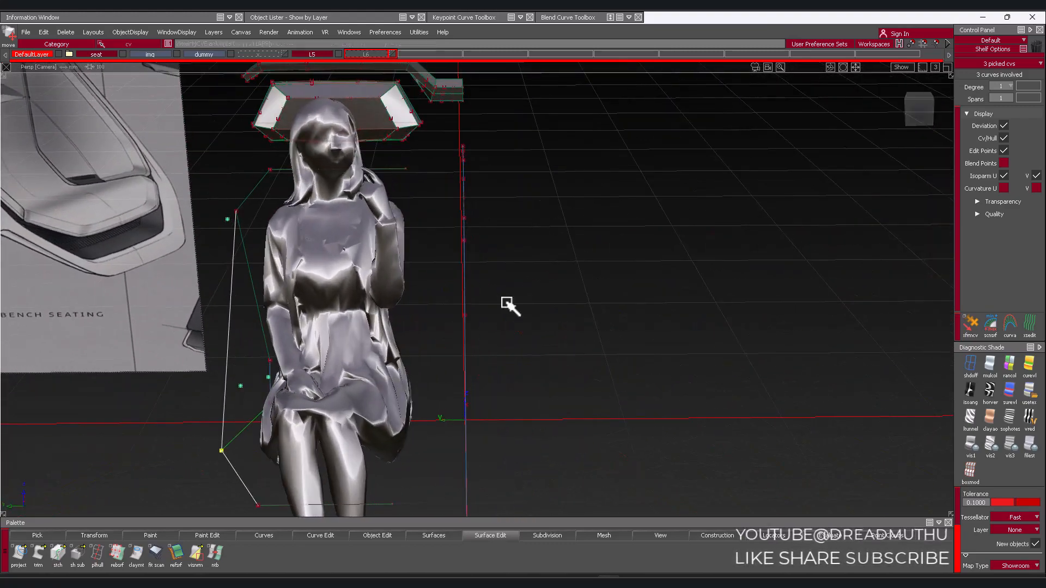
left_click(905, 100)
scroll(663, 287, "up", 5)
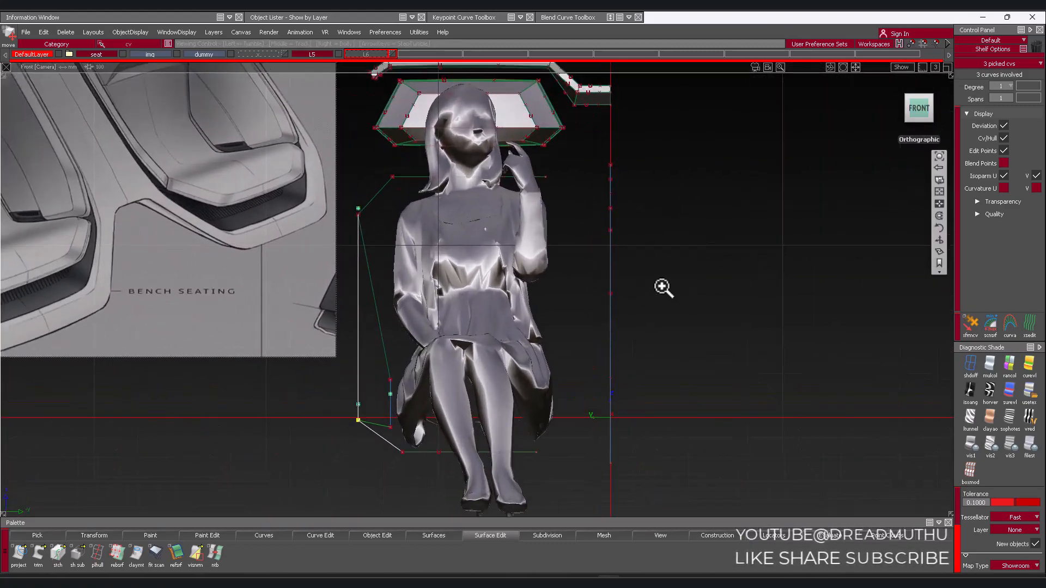
left_click(647, 267)
scroll(441, 341, "down", 3)
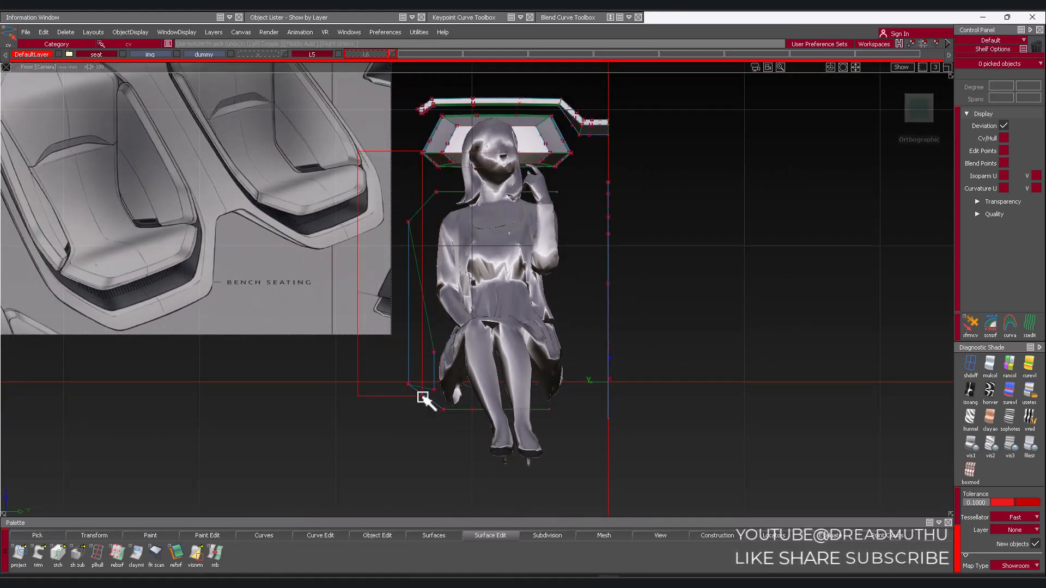
left_click_drag(414, 400, 415, 401)
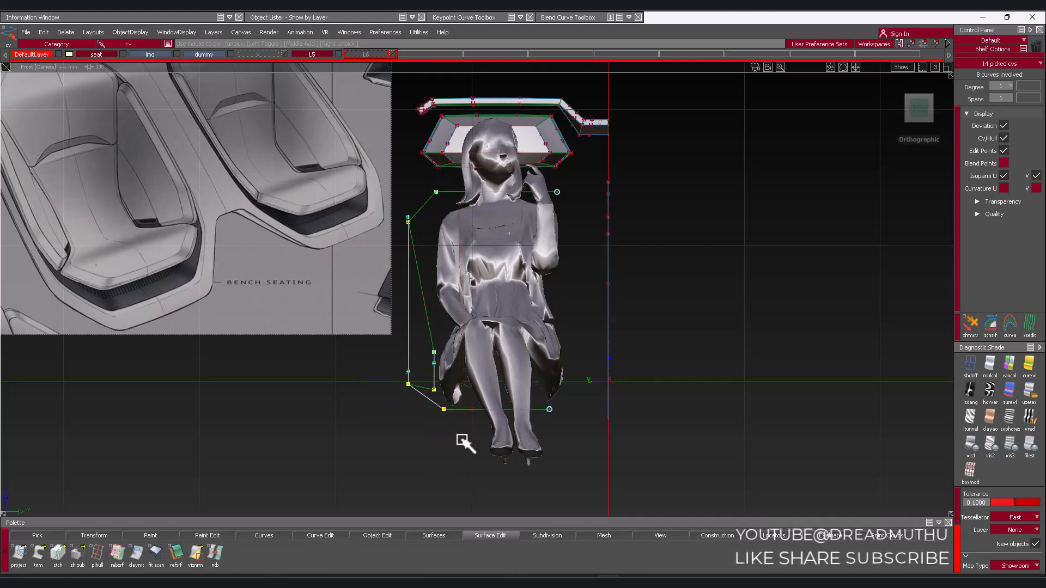
middle_click_drag(421, 468, 424, 424, "ctrl+shift")
right_click_drag(425, 423, 382, 426, "alt+shift")
middle_click_drag(306, 422, 326, 425)
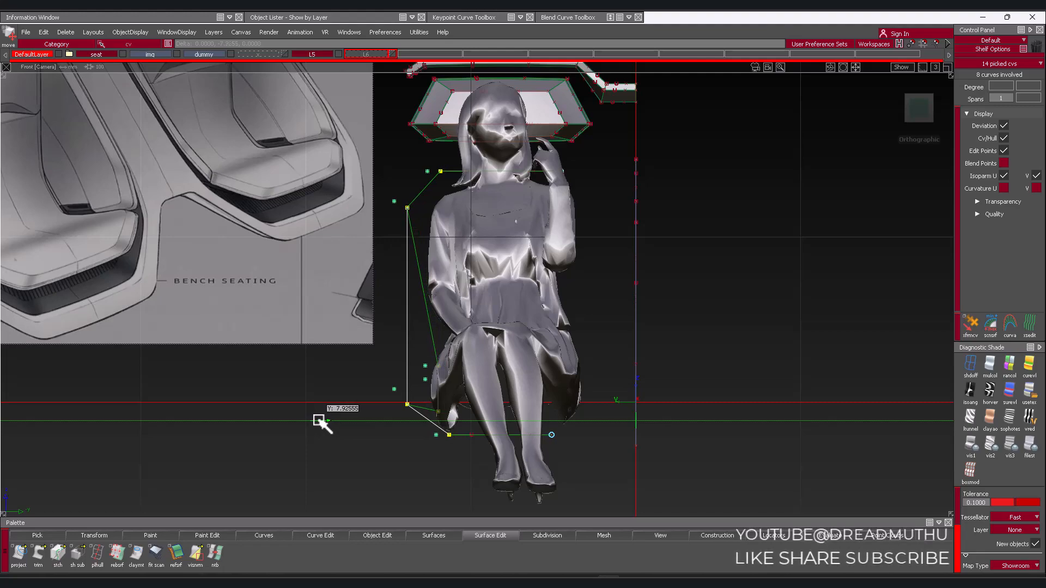
Clear the selection and hide the seat, img and dummy layers to isolate the headrest and seat outline curves
left_click_drag(317, 367, 159, 58, "alt+shift")
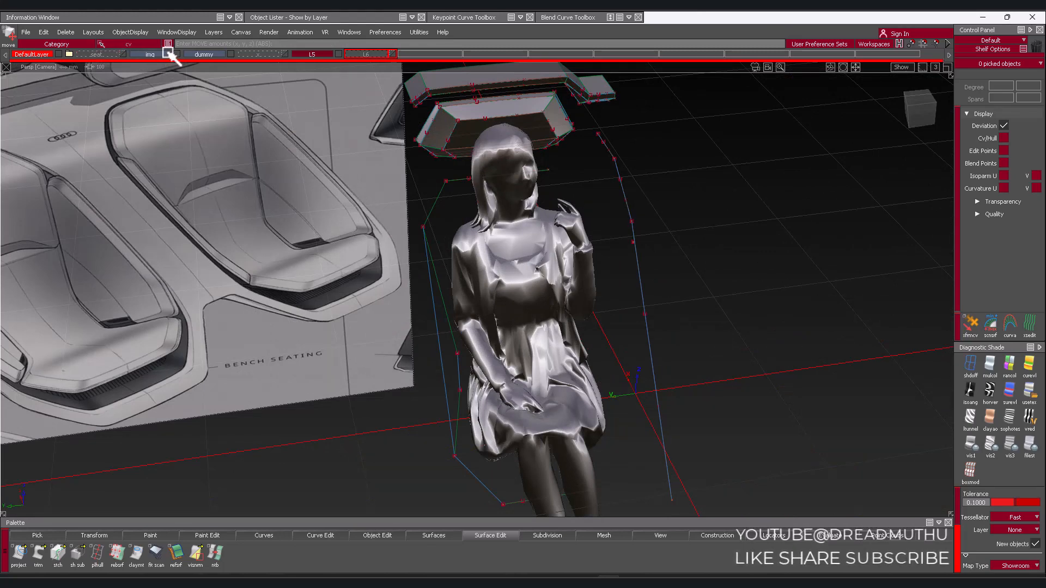
left_click(168, 54)
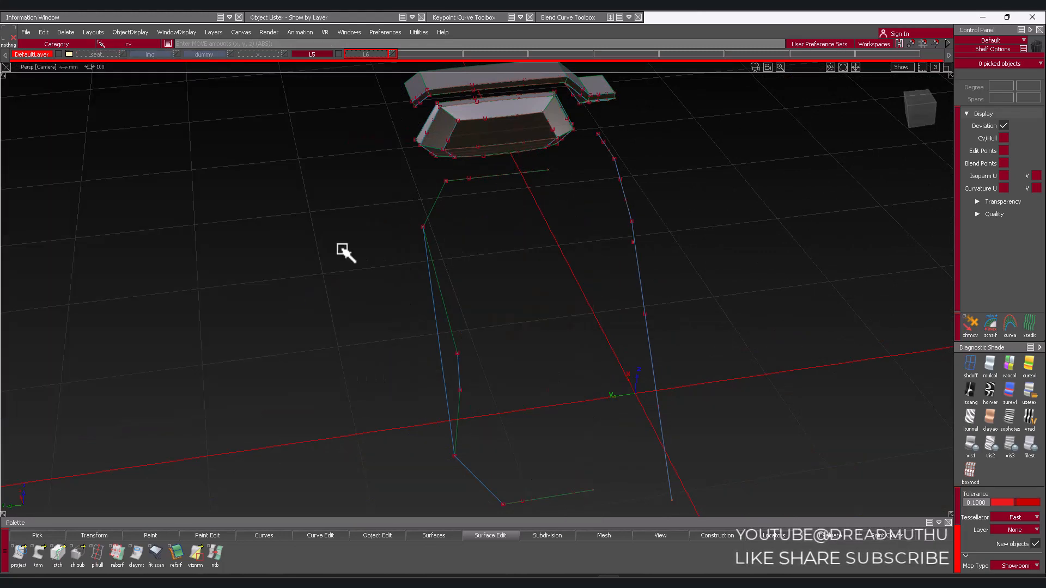
Mirror the six side curves of the seat outline and move the copies to close the outline's opposite side
left_click_drag(342, 250, 417, 285, "alt+shift")
left_click_drag(373, 245, 369, 276, "ctrl+shift")
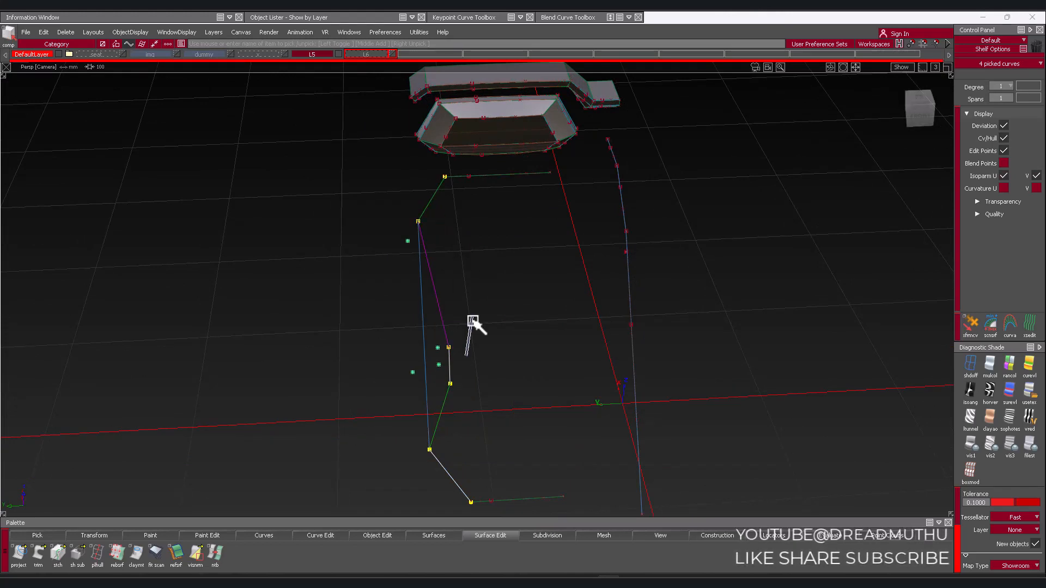
middle_click_drag(477, 331, 483, 291, "alt+shift")
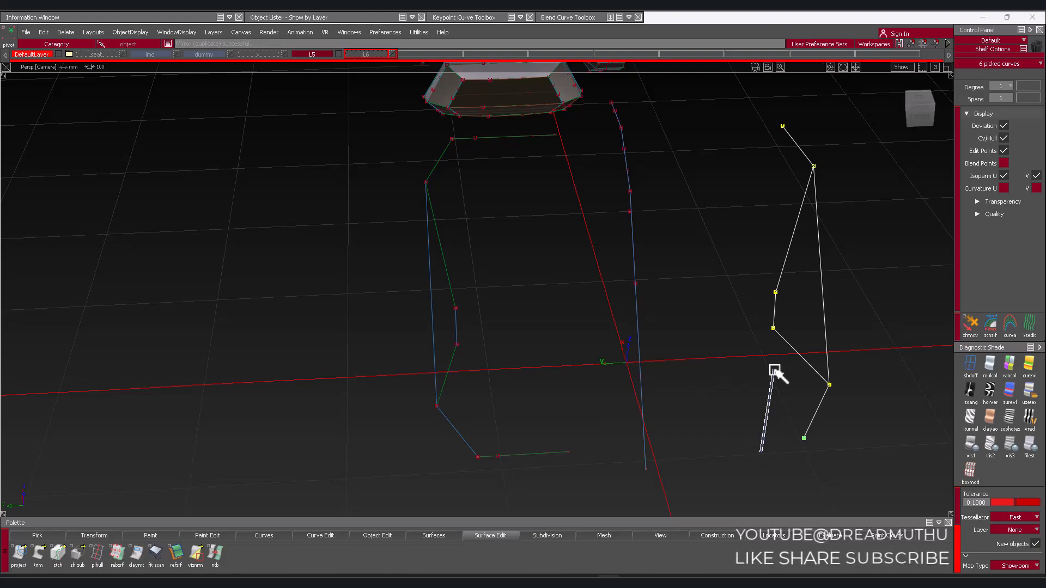
left_click_drag(599, 459, 834, 310, "alt+shift")
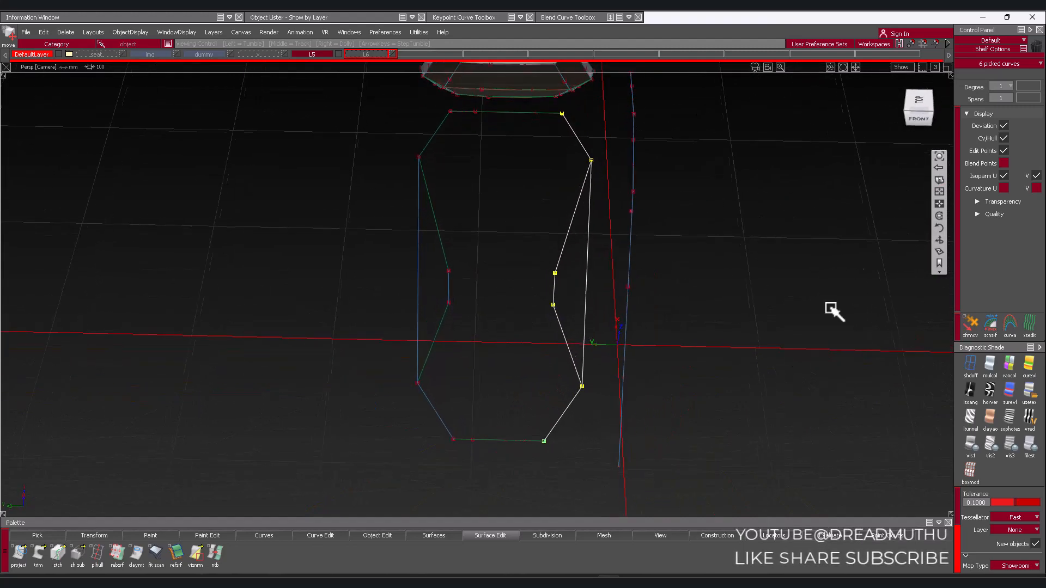
Check the mirrored seat outline in the front view and show the dummy layer again
left_click(928, 123)
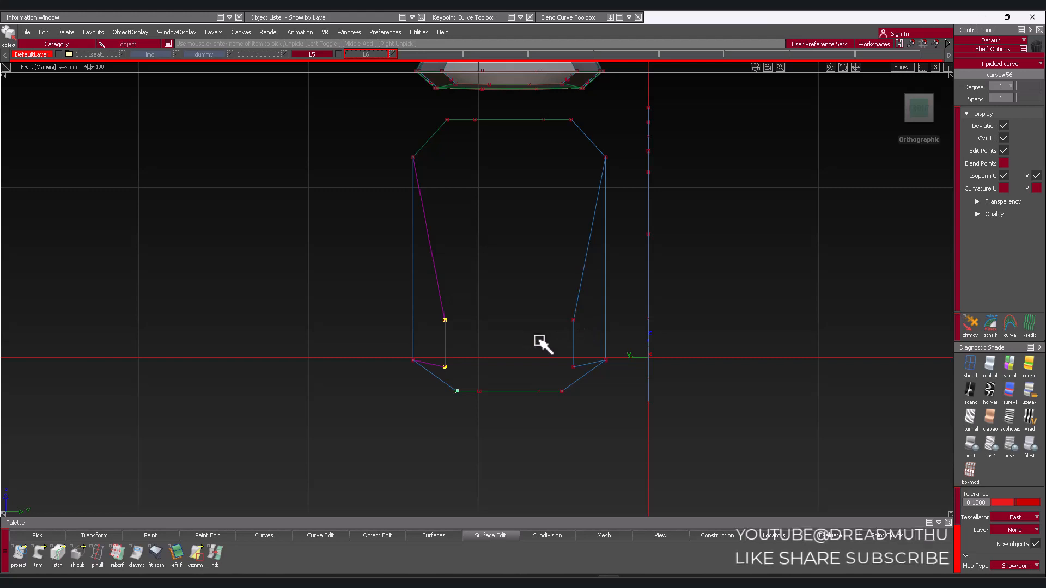
right_click_drag(491, 347, 516, 319, "alt+shift")
middle_click_drag(516, 320, 488, 349, "alt+shift")
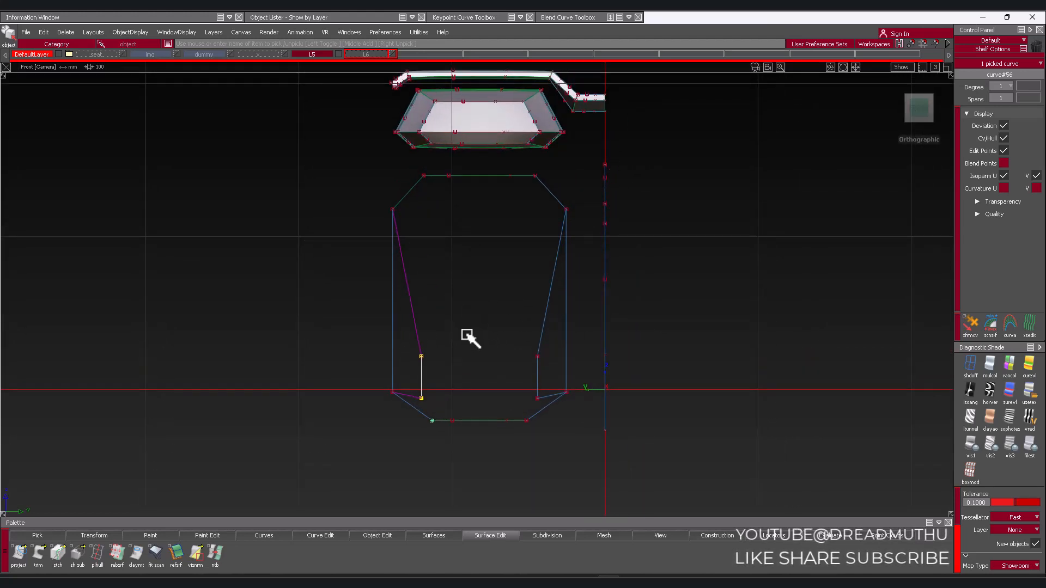
right_click_drag(472, 349, 504, 325, "alt+shift")
middle_click_drag(504, 324, 487, 307, "alt+shift")
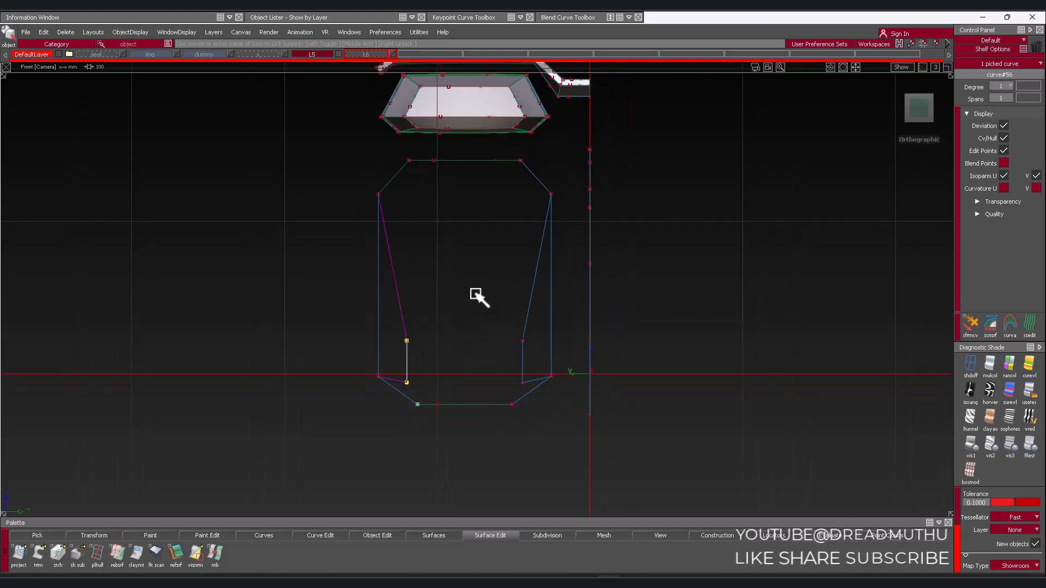
left_click_drag(475, 294, 492, 322, "alt+shift")
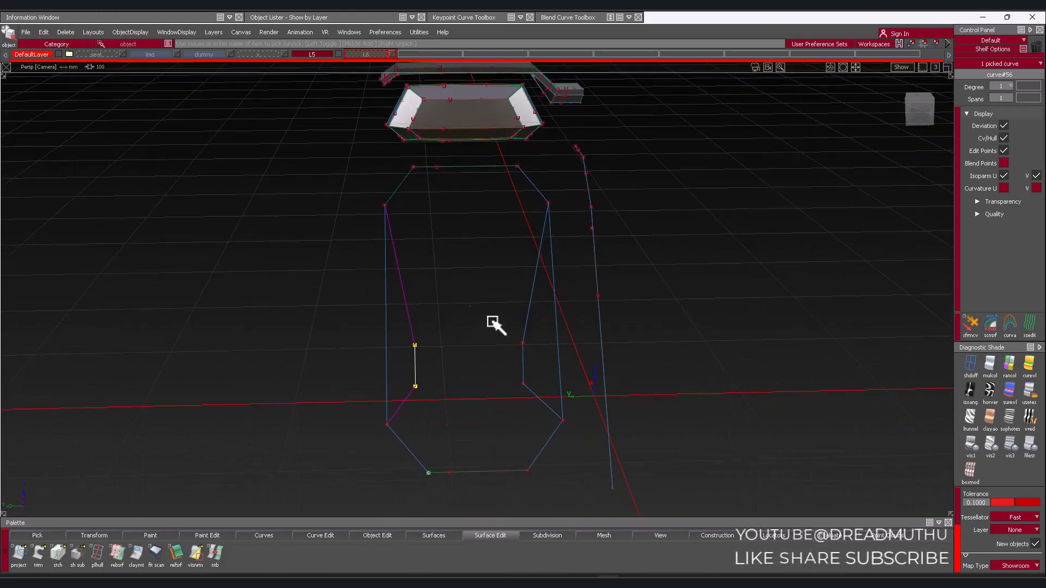
left_click(230, 57)
left_click_drag(237, 239, 234, 203, "alt+shift")
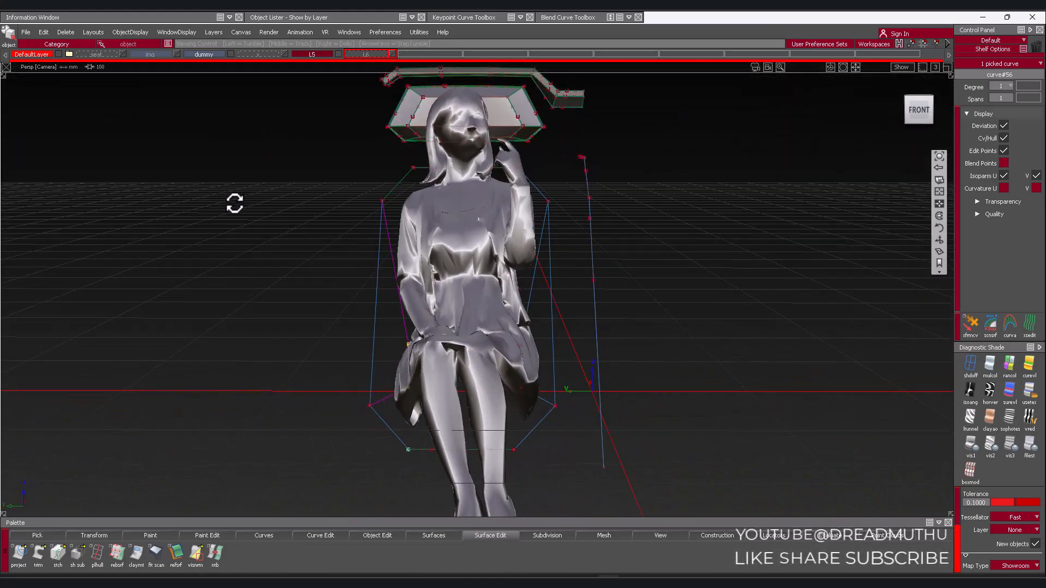
Clear the selection and examine how the closed seat outline fits around the dummy from the sides and front
left_click(278, 321)
left_click_drag(278, 321, 632, 232, "alt+shift")
right_click_drag(632, 231, 747, 222, "alt+shift")
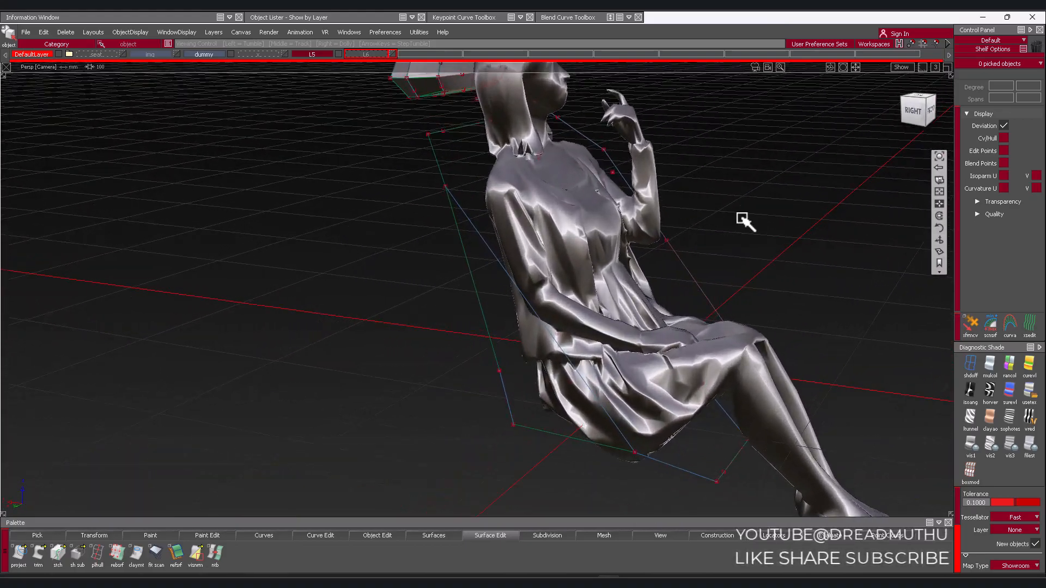
left_click_drag(747, 221, 435, 229, "alt+shift")
left_click_drag(402, 86, 677, 172, "alt+shift")
right_click_drag(677, 173, 662, 172, "alt+shift")
middle_click_drag(662, 172, 759, 163, "alt+shift")
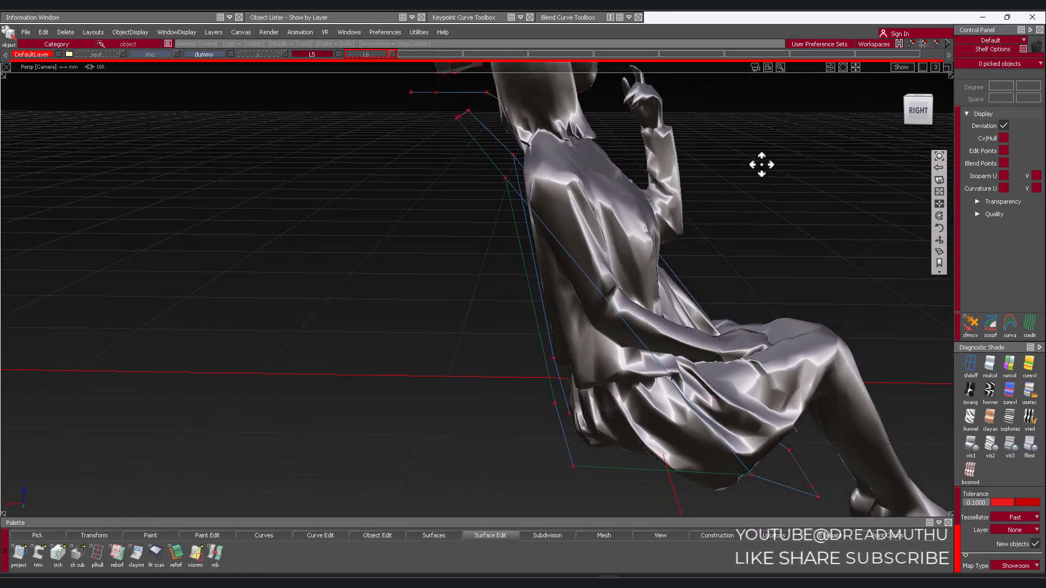
right_click_drag(759, 163, 731, 189, "alt+shift")
left_click_drag(730, 189, 641, 193, "alt+shift")
left_click_drag(404, 196, 746, 197, "alt+shift")
right_click_drag(747, 196, 717, 173, "alt+shift")
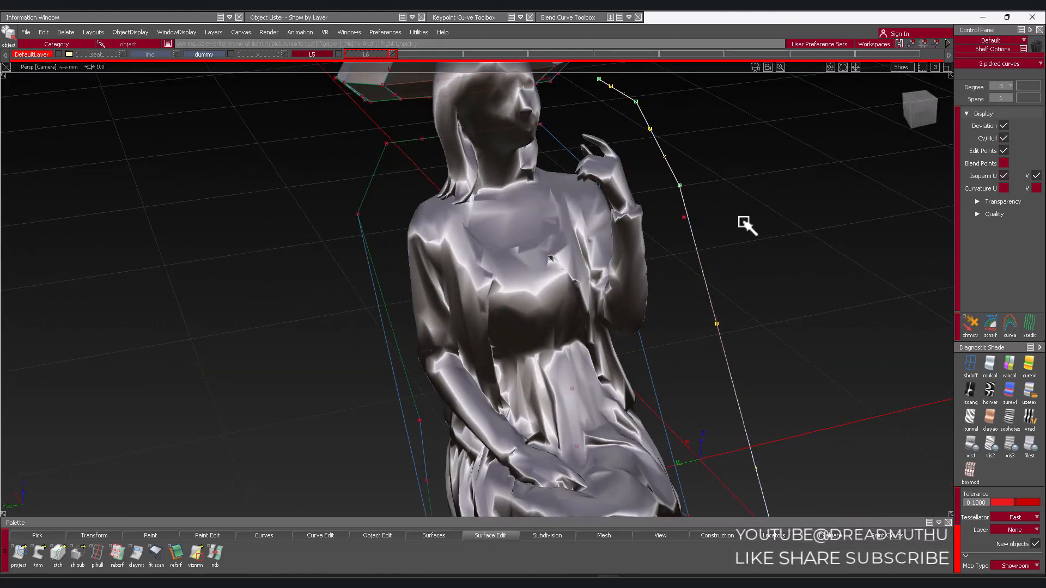
middle_click_drag(746, 225, 841, 274, "alt+shift")
left_click_drag(519, 185, 580, 218, "alt+shift")
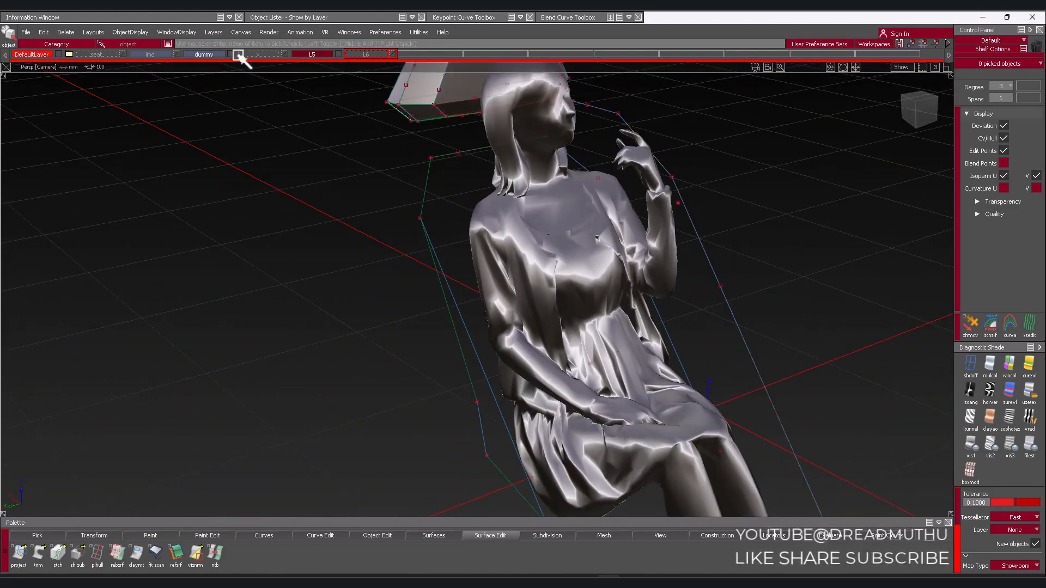
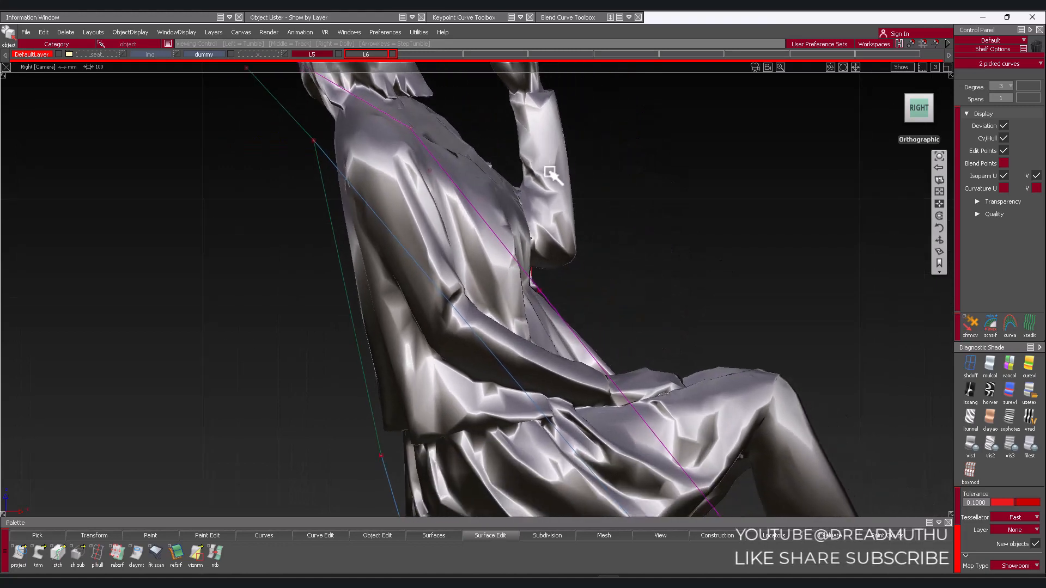
Select the three side profile curves behind and under the dummy and set their degree to 1
right_click_drag(551, 173, 633, 229, "alt+shift")
middle_click_drag(633, 228, 658, 287, "alt+shift")
right_click_drag(659, 287, 539, 260, "alt+shift")
left_click_drag(459, 189, 493, 227, "ctrl+shift")
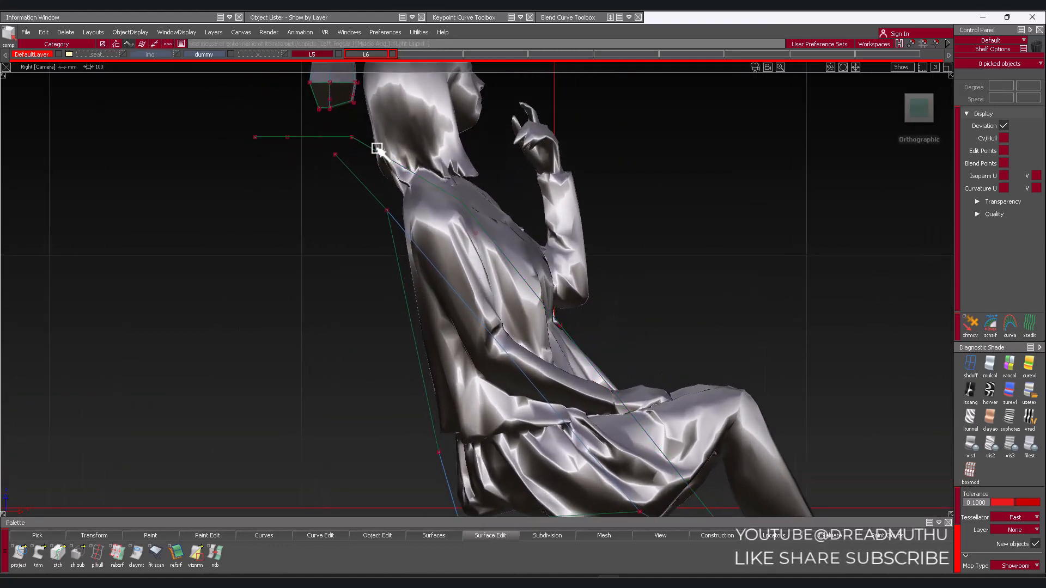
left_click_drag(345, 131, 373, 146)
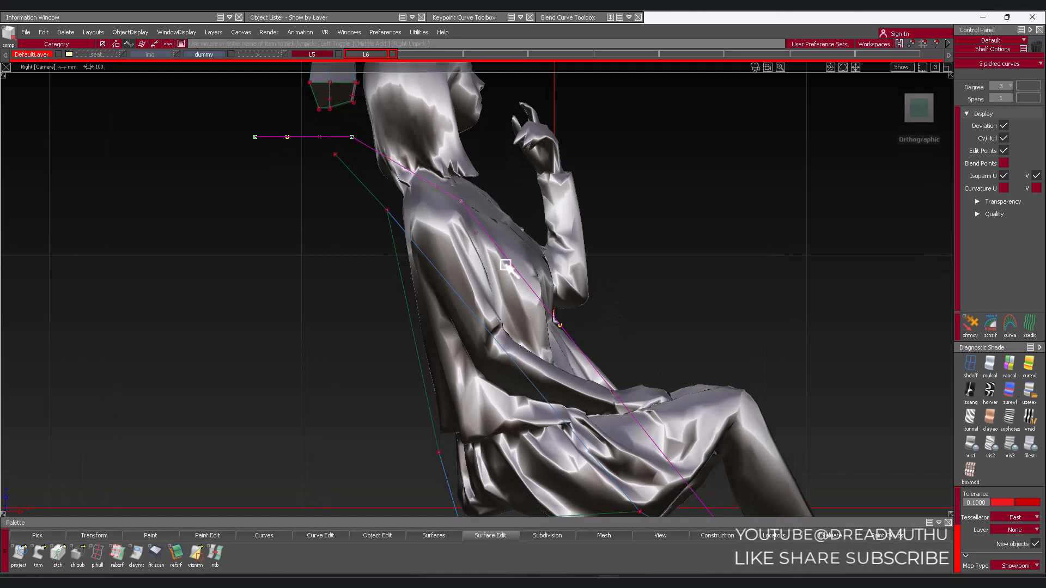
left_click(1009, 86)
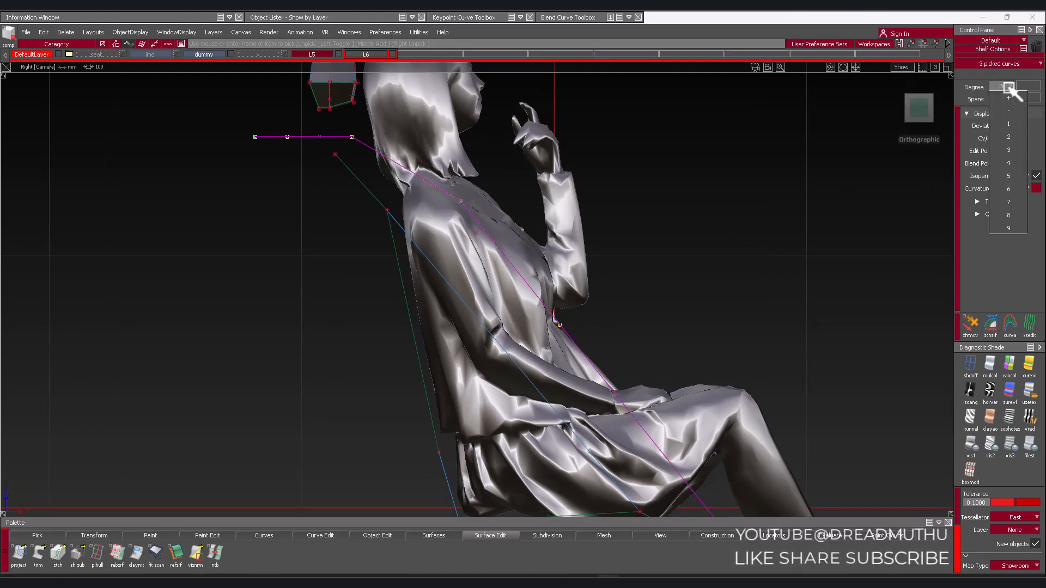
left_click(1007, 123)
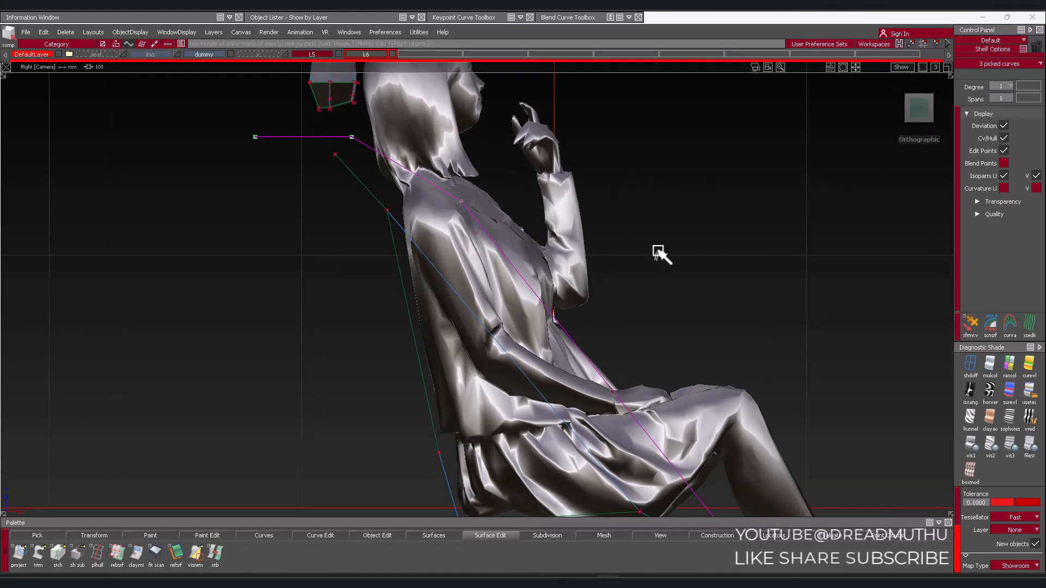
Isolate the three profile curves by hiding everything else and show them in the right side view
left_click(613, 208)
left_click_drag(609, 203, 623, 229, "alt+shift")
left_click_drag(648, 89, 795, 282)
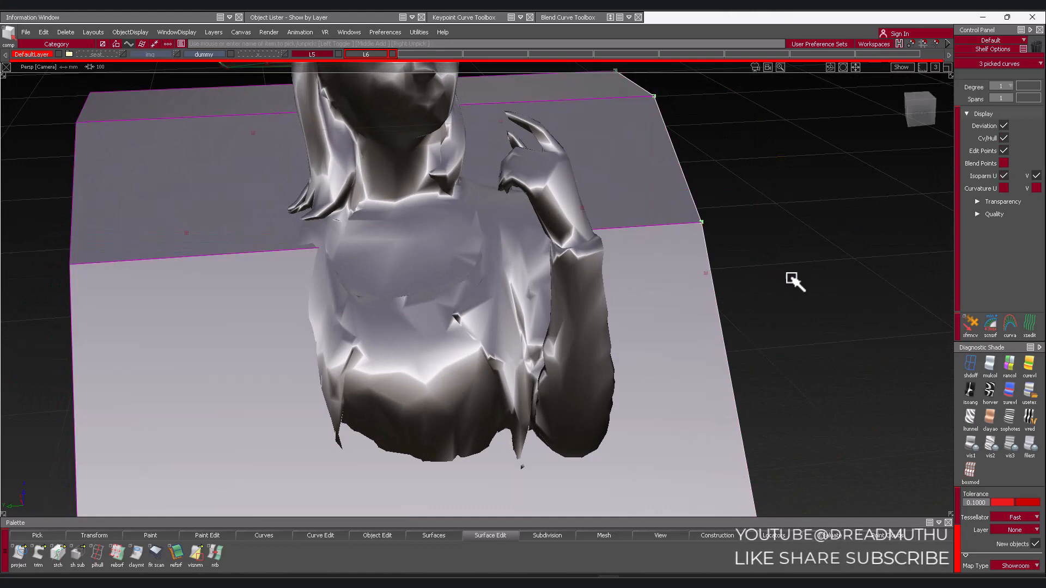
key("alt+h")
left_click_drag(528, 234, 882, 158, "alt+shift")
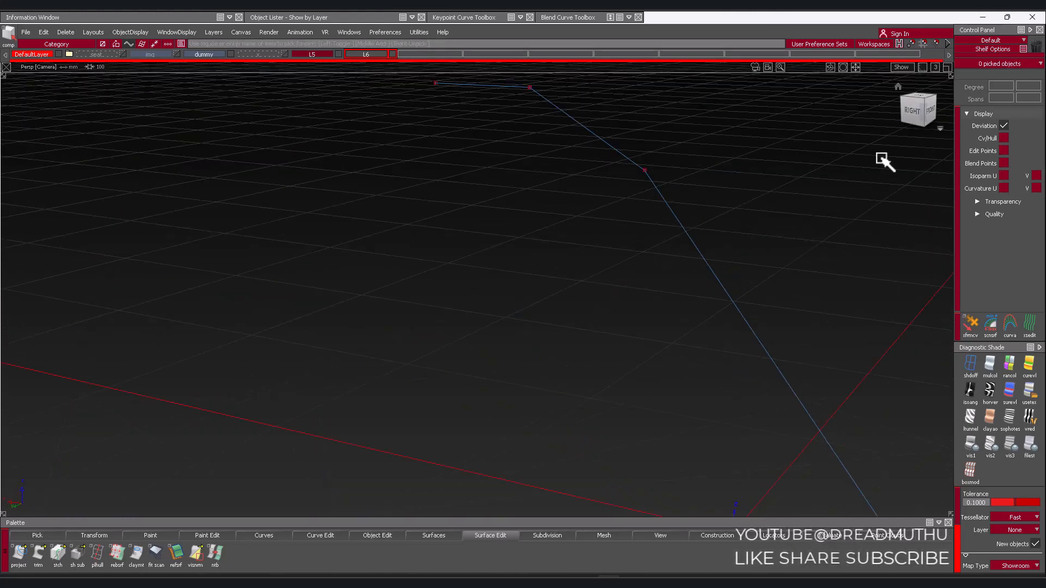
left_click(910, 112)
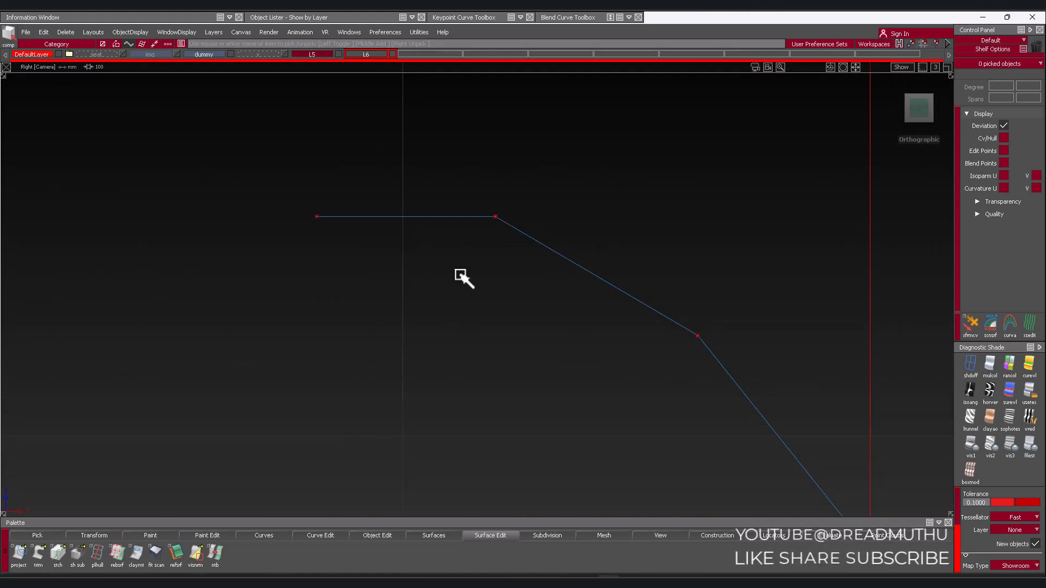
Align the ends of the horizontal upper and long lower profile curves to the middle curve, and show all hidden objects again
left_click(490, 217)
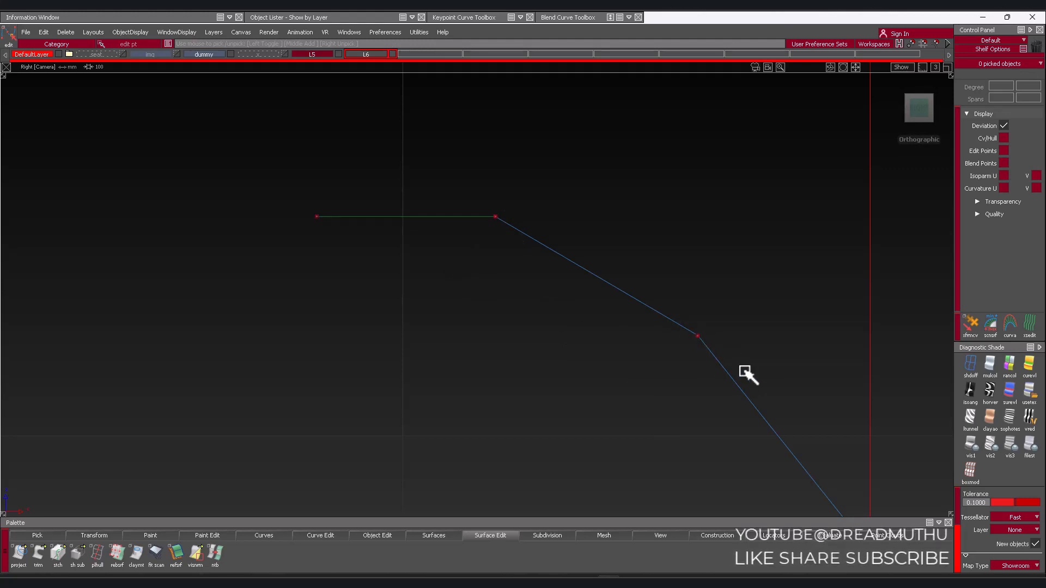
middle_click_drag(744, 371, 751, 403, "ctrl+shift")
left_click(686, 330)
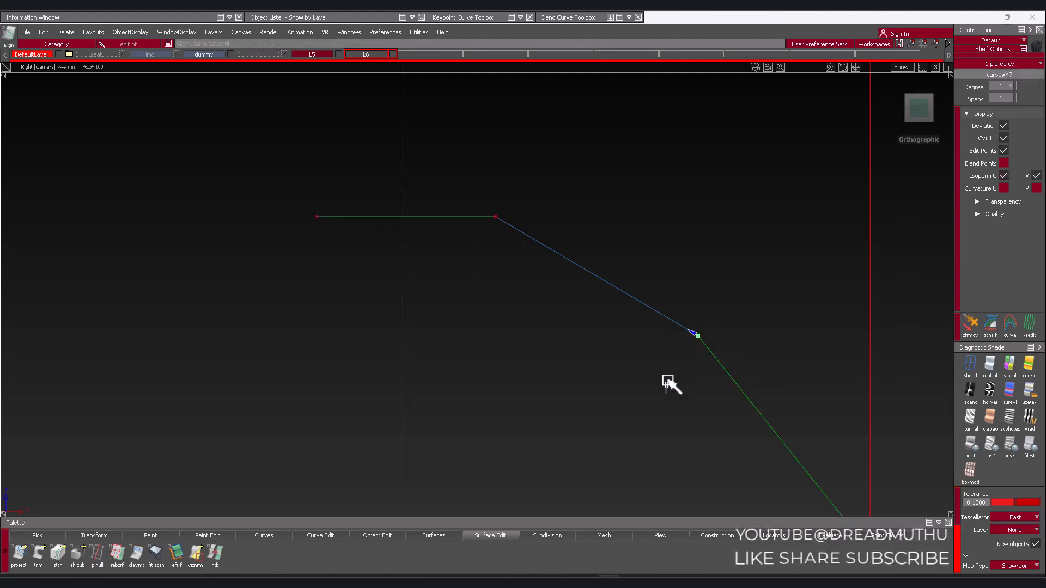
left_click_drag(677, 230, 656, 293, "ctrl+shift")
right_click_drag(911, 104, 871, 122, "alt+shift")
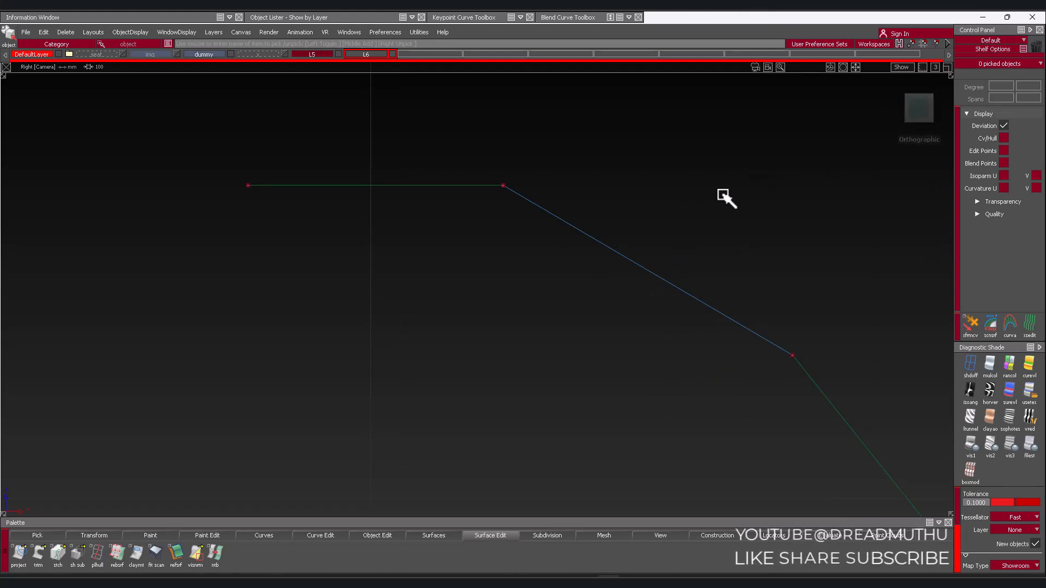
key("alt+v")
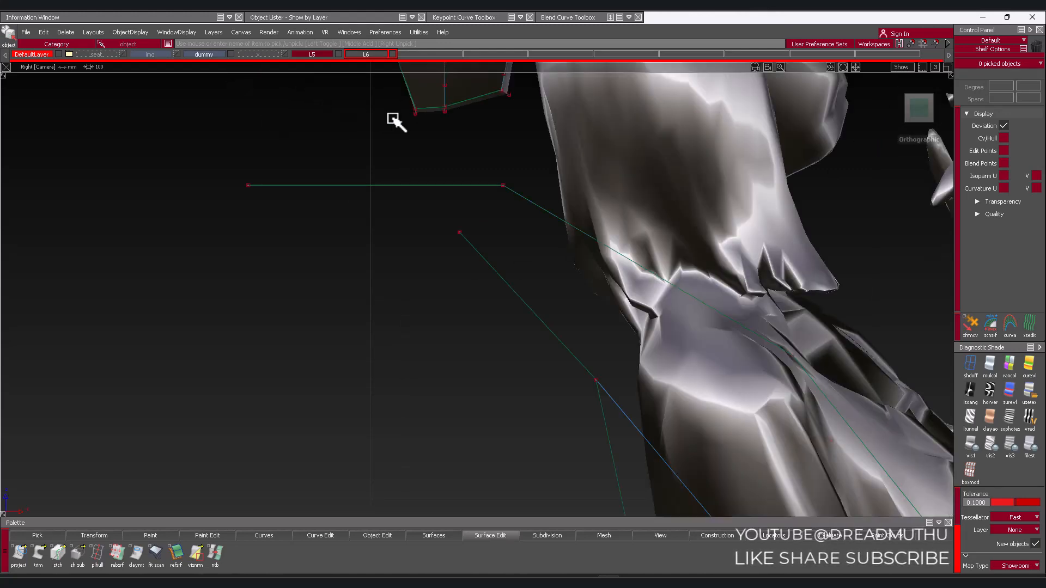
Examine the headrest and seat curves around the dummy in the side and front views, toggling the visibility of layer L6
right_click_drag(498, 224, 508, 296, "alt+shift")
middle_click_drag(508, 296, 413, 269, "alt+shift")
right_click_drag(413, 270, 418, 264, "alt+shift")
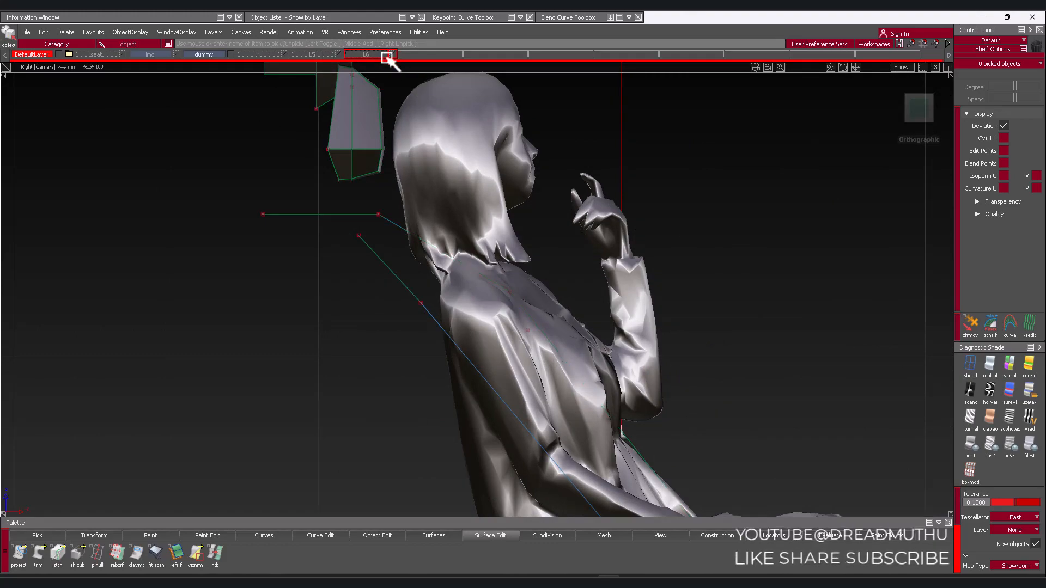
right_click_drag(471, 117, 481, 177, "alt+shift")
middle_click_drag(480, 177, 501, 170, "alt+shift")
mouse_move(535, 329)
left_mouse_down("alt+shift")
mouse_move(567, 334)
mouse_move(158, 370)
mouse_move(547, 341)
left_mouse_up("alt+shift")
left_click(920, 109)
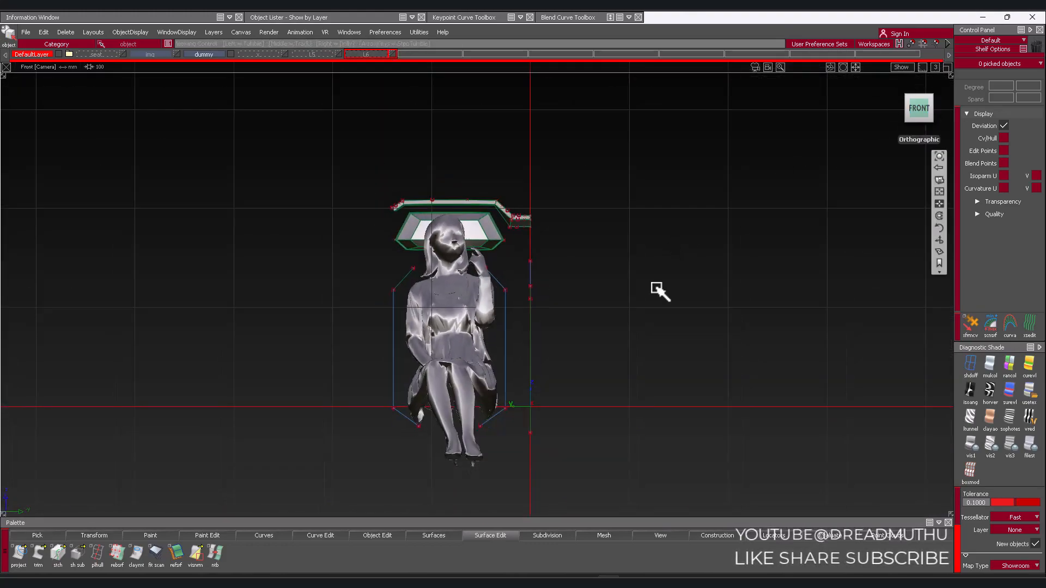
left_click(390, 54)
left_click(391, 54)
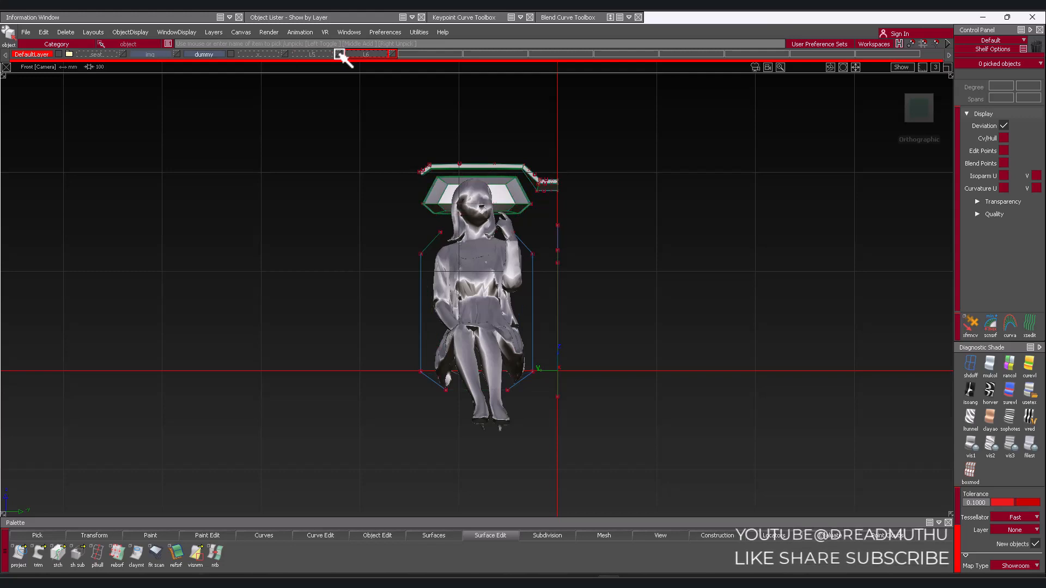
Select the headrest and upper bar surfaces with their curves in the front view and assign them to layer L5
left_click_drag(370, 187, 376, 143, "ctrl+shift")
right_click_drag(535, 145, 577, 124, "alt+shift")
middle_click_drag(677, 131, 661, 198, "alt+shift")
left_click_drag(716, 180, 688, 194, "ctrl+shift")
left_click_drag(328, 114, 629, 221)
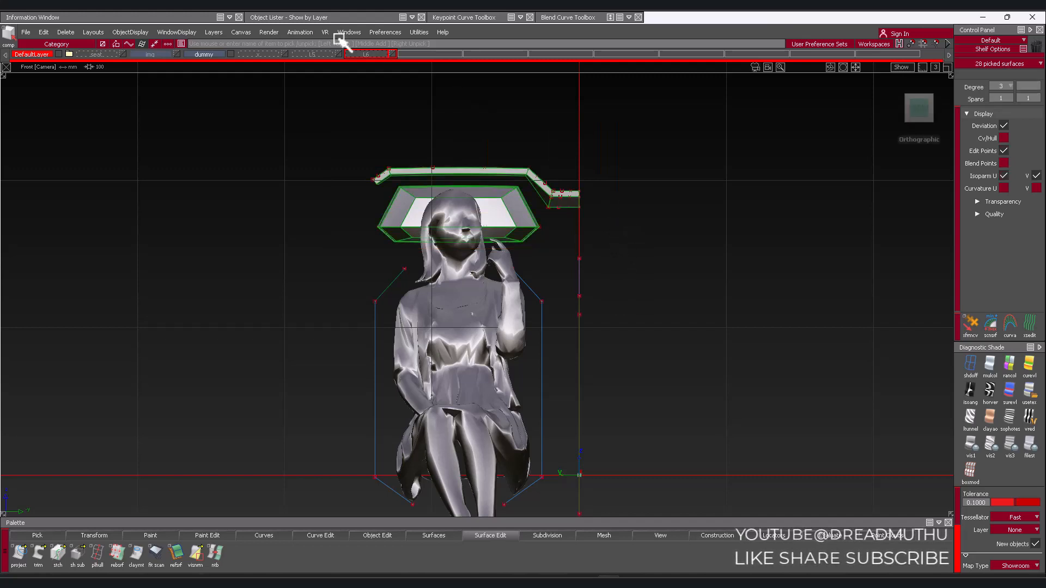
right_click_drag(318, 57, 319, 65)
left_click_drag(551, 156, 537, 205, "ctrl+shift")
left_click_drag(347, 145, 605, 243)
right_click_drag(304, 57, 329, 68)
right_click_drag(473, 165, 497, 206, "alt+shift")
middle_click_drag(497, 206, 492, 126, "alt+shift")
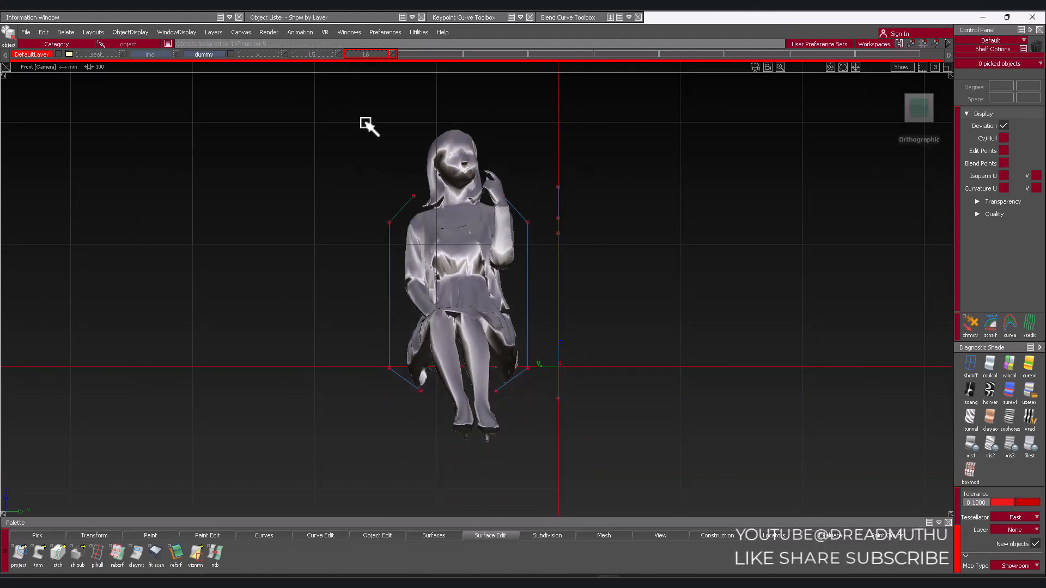
Select the six outer side curves of the seat outline around the dummy and assign them to layer L5
left_click_drag(365, 123, 365, 184, "ctrl+shift")
left_click_drag(319, 123, 500, 315)
left_click_drag(536, 413, 536, 413)
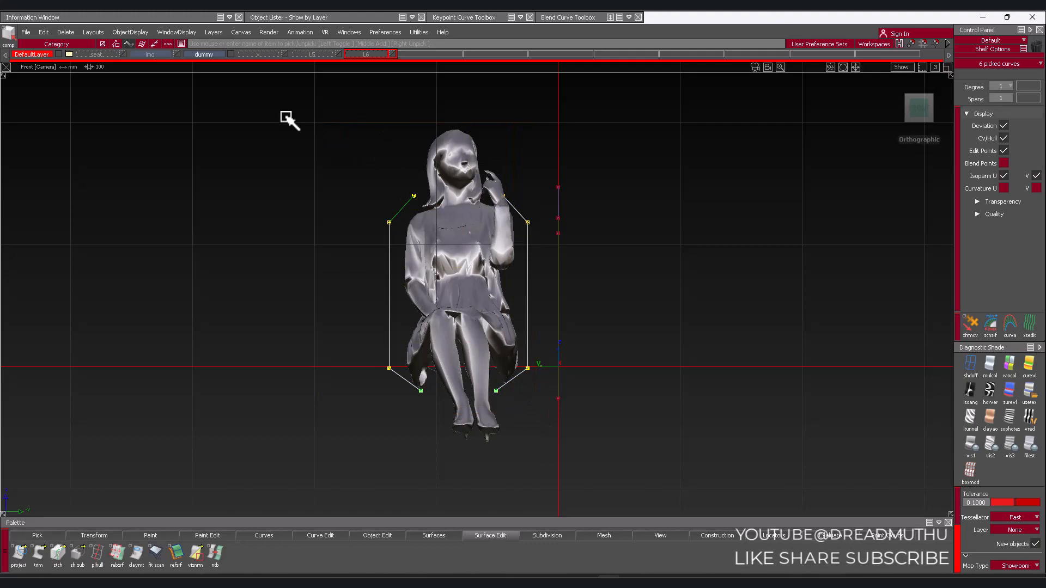
left_click_drag(324, 55, 320, 65)
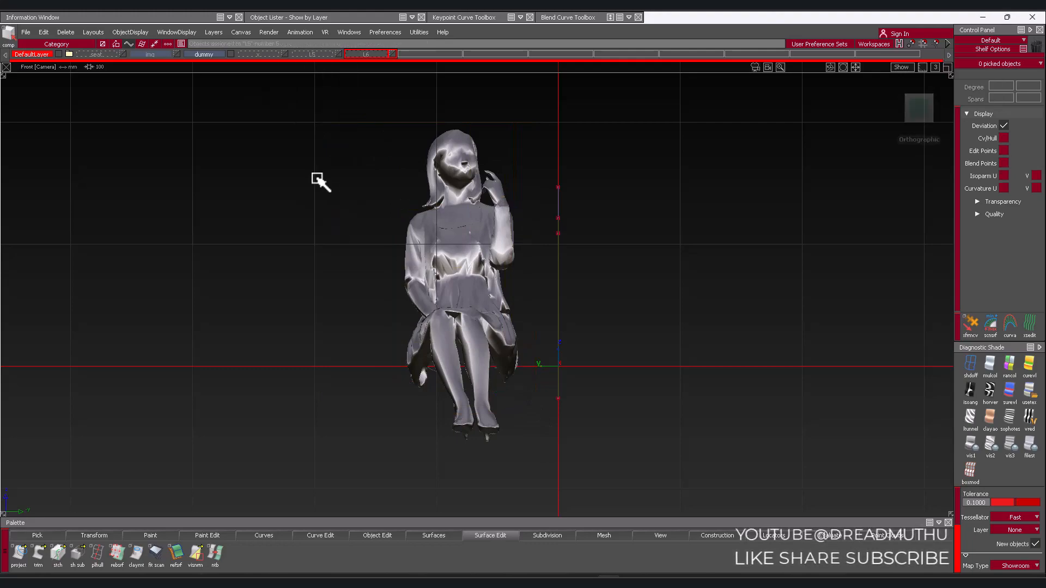
Examine the remaining side profile curves around the dummy from several angles and in the right side view
key("F8")
left_click_drag(349, 234, 430, 259, "alt+shift")
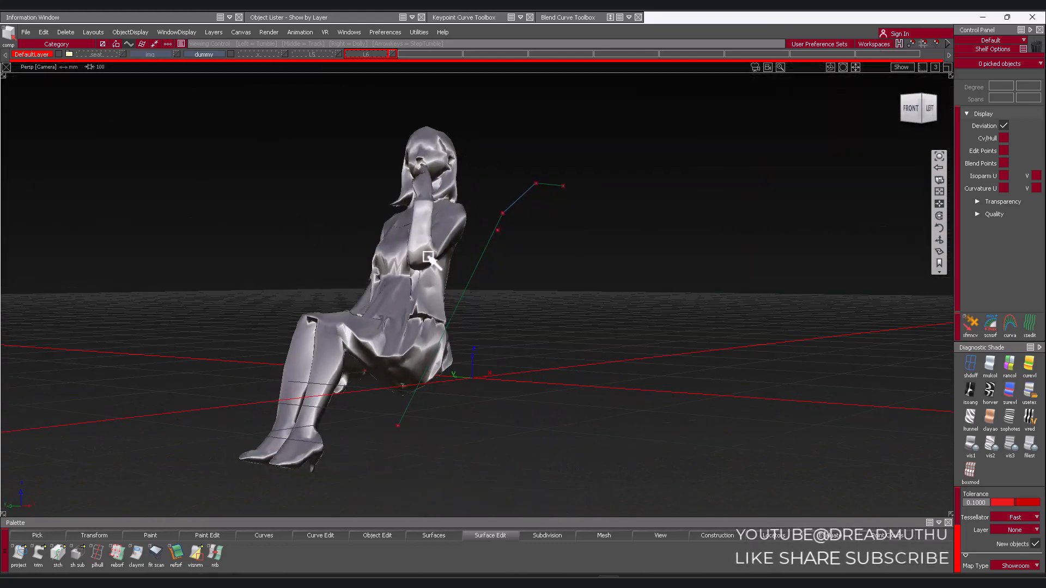
left_click(497, 231)
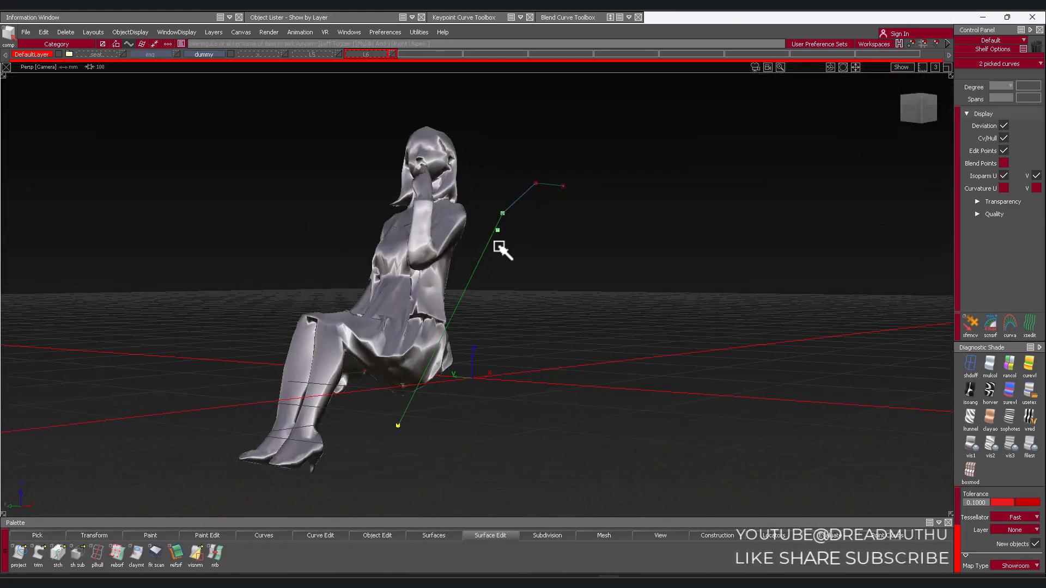
left_click(571, 276)
left_click_drag(617, 275, 721, 282, "alt+shift")
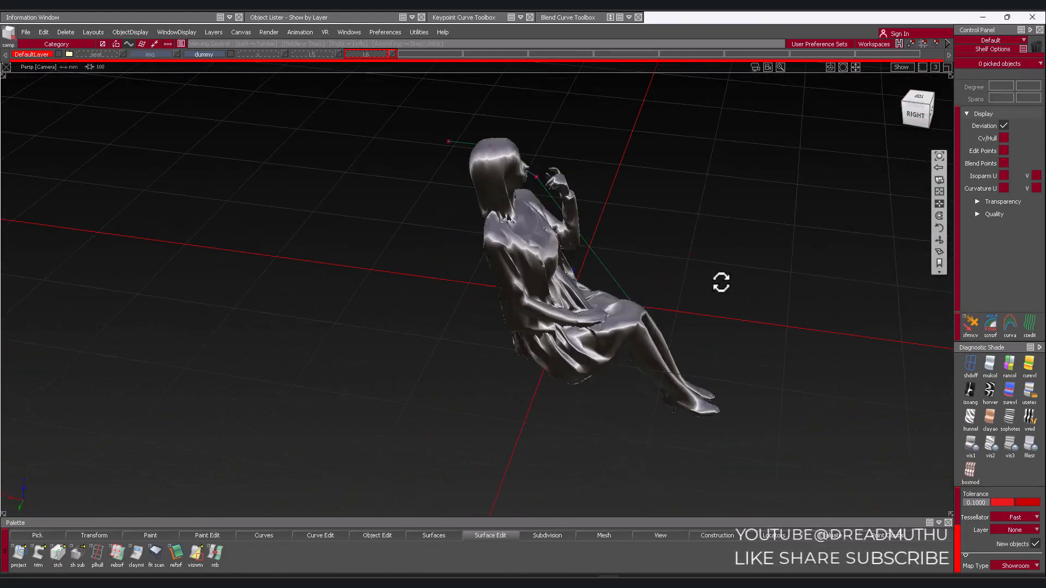
left_click(916, 114)
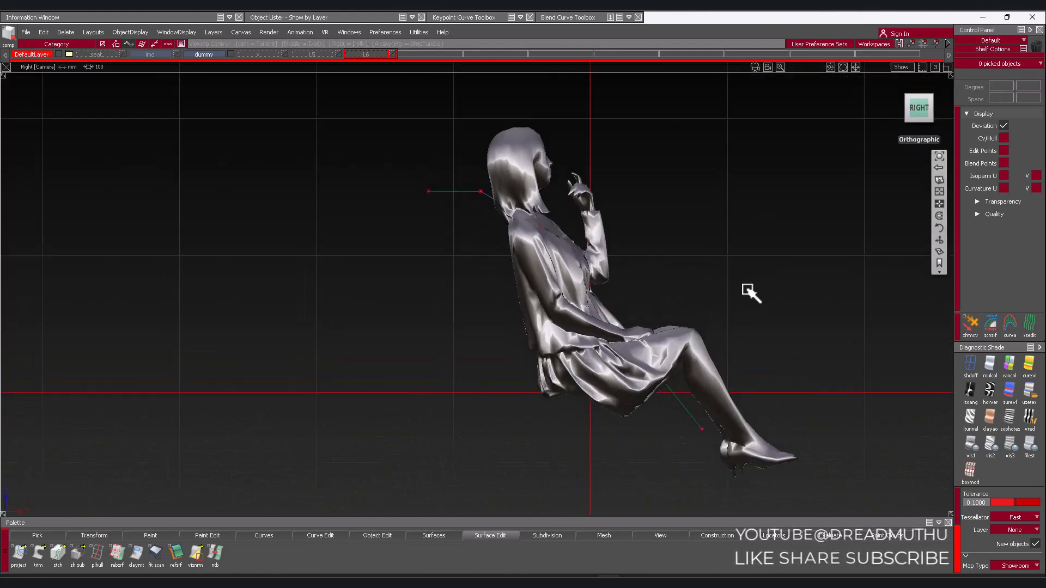
Turn off the diagnostic shading and set the meshes' transparency to 0.260 to see the dummy as a wireframe
right_click_drag(748, 290, 787, 294, "alt+shift")
left_click(967, 364)
right_click_drag(683, 316, 722, 318, "alt+shift")
middle_click_drag(723, 317, 681, 318, "alt+shift")
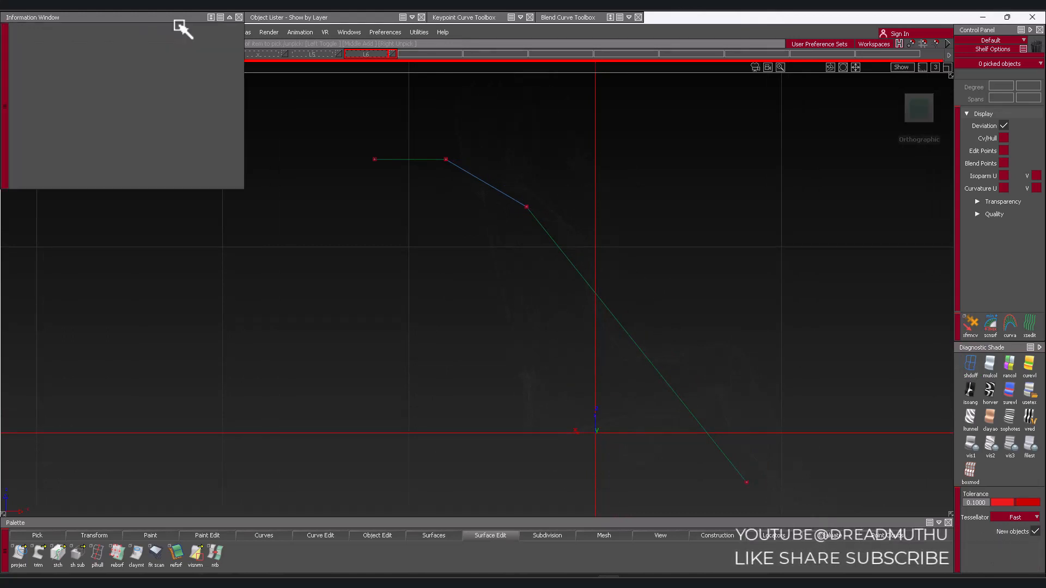
left_click(1005, 202)
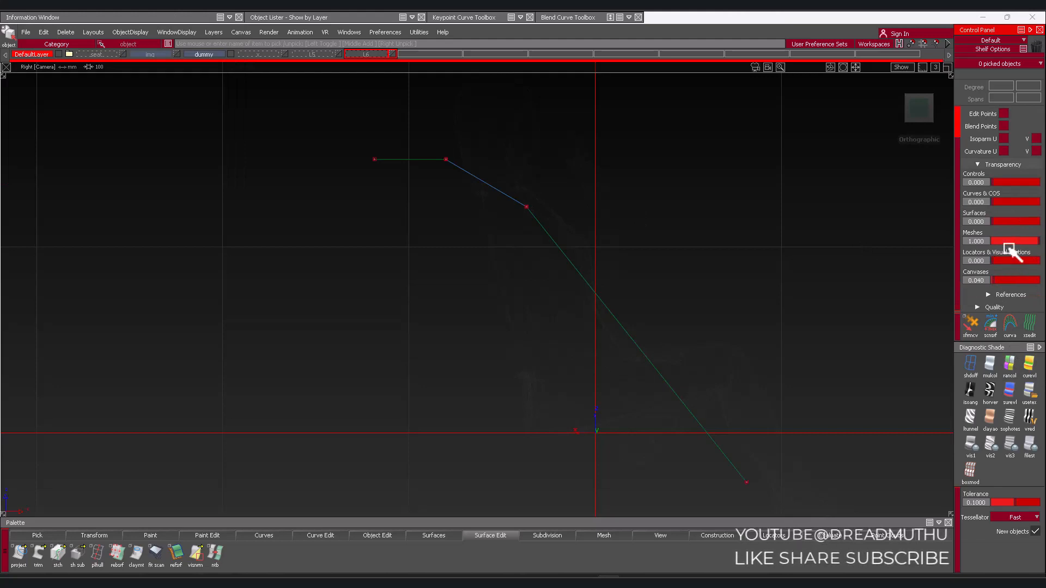
left_click_drag(1000, 243, 1008, 245)
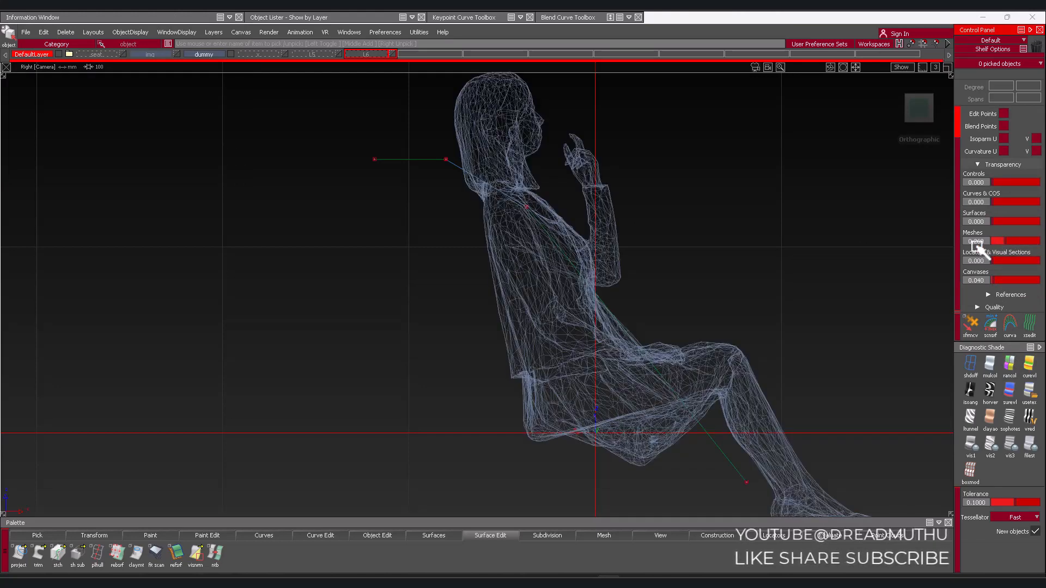
Move the slanted curve behind the dummy's neck horizontally towards the back in the side view
right_click_drag(769, 253, 810, 226, "alt+shift")
middle_click_drag(748, 234, 712, 221, "alt+shift")
left_click_drag(461, 128, 451, 168)
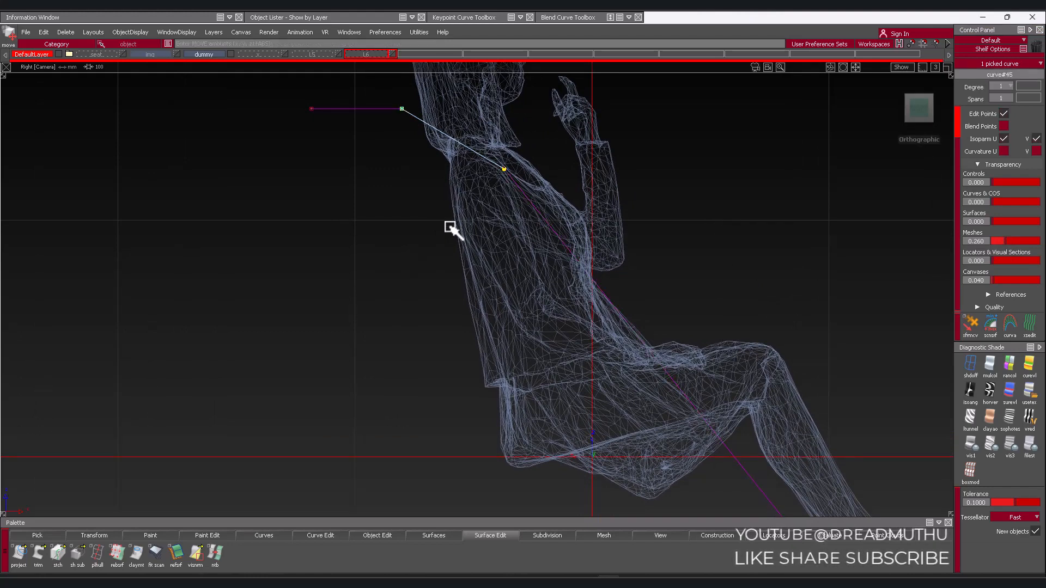
middle_click_drag(450, 228, 438, 235)
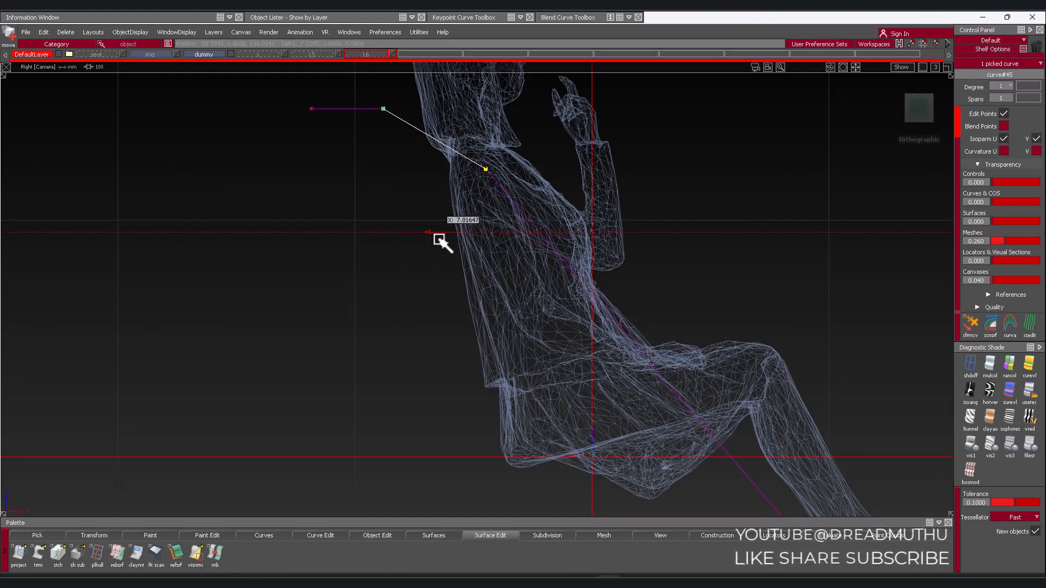
middle_click_drag(453, 239, 451, 242)
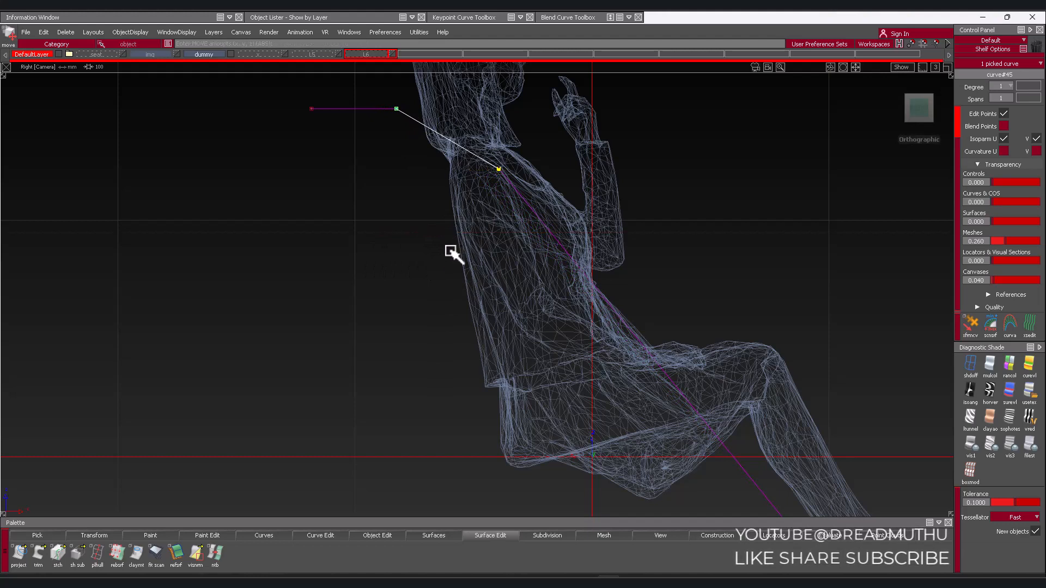
Stretch the slanted curve's lower end back to the nape of the dummy's neck
left_click_drag(450, 252, 458, 271, "ctrl+shift")
left_click(482, 159)
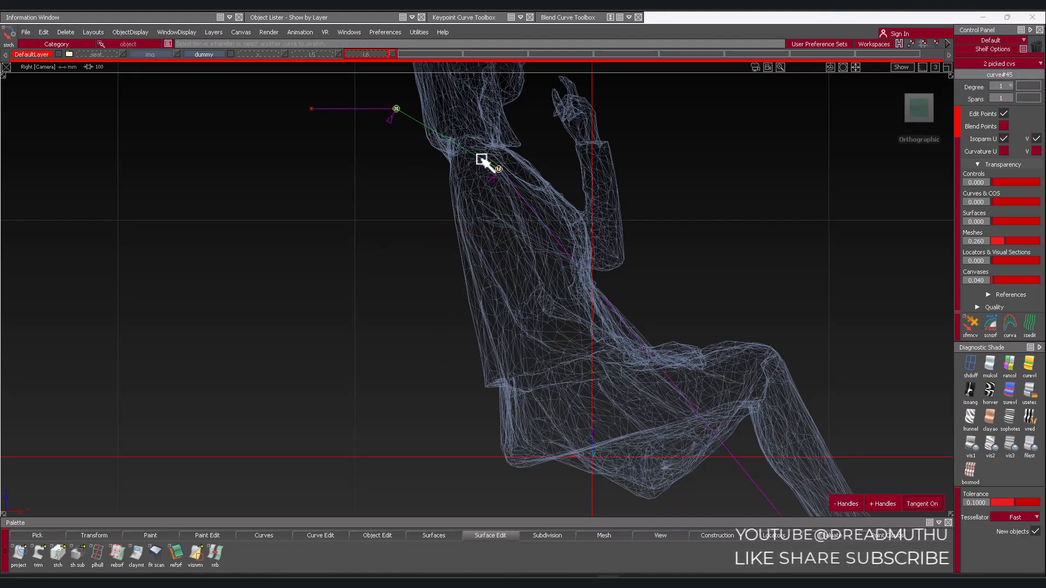
middle_click_drag(498, 169, 709, 195)
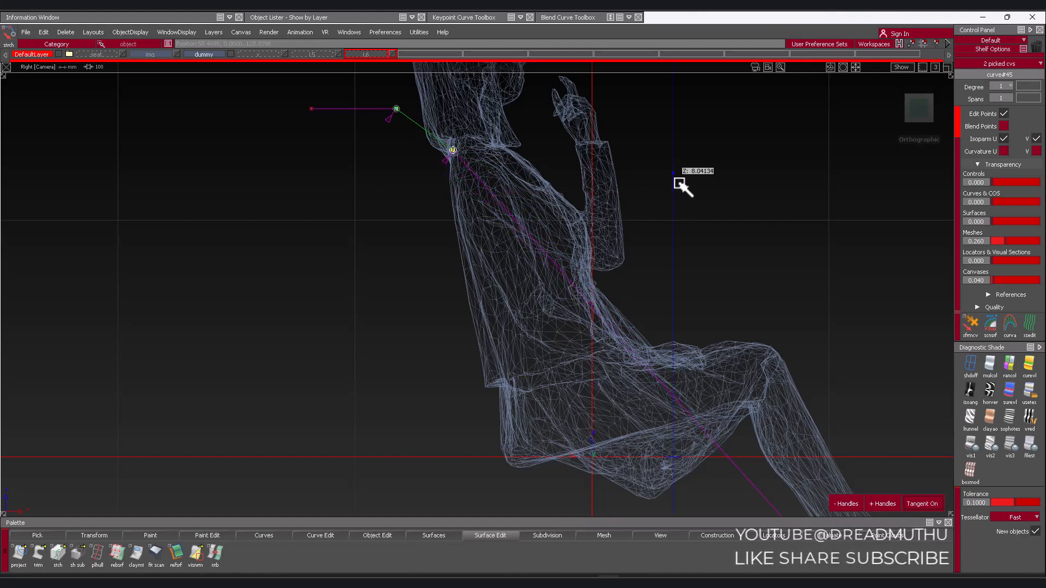
middle_click_drag(685, 173, 679, 176)
right_click_drag(681, 178, 699, 164)
Move the CV at the long backrest curve's lower end about 34 mm back beneath the dummy's thighs
right_click_drag(727, 196, 726, 226, "alt+shift")
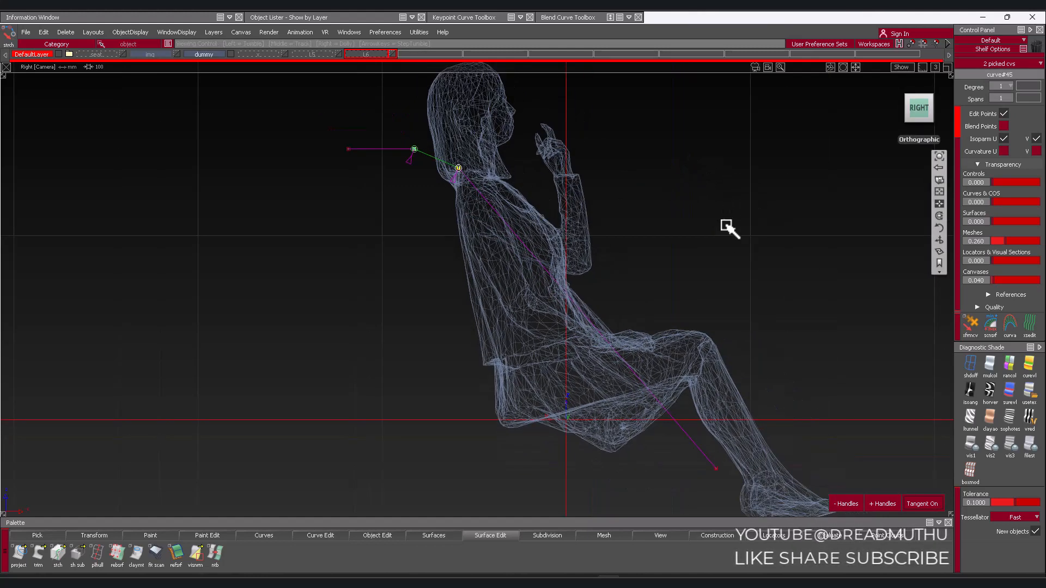
middle_click_drag(740, 303, 729, 255, "alt+shift")
left_click(706, 420)
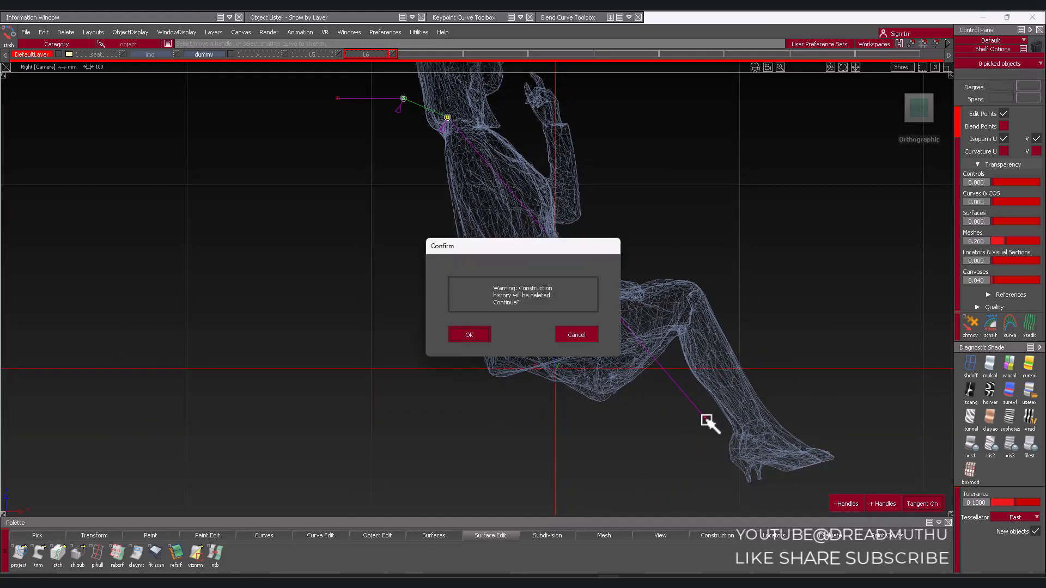
left_click(579, 335)
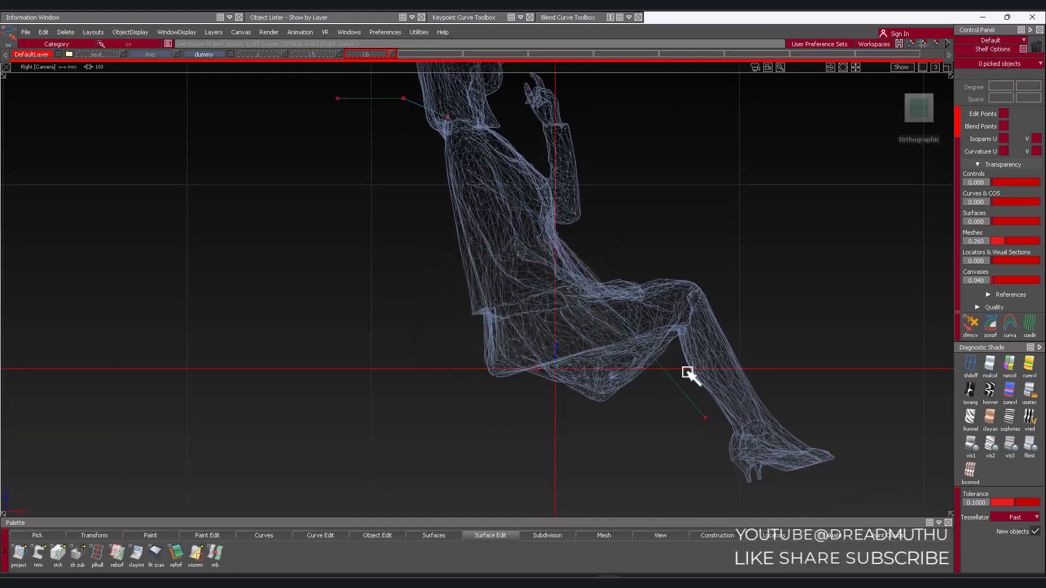
left_click(705, 417)
right_click_drag(887, 398, 888, 329, "ctrl+shift")
middle_click_drag(890, 334, 828, 345)
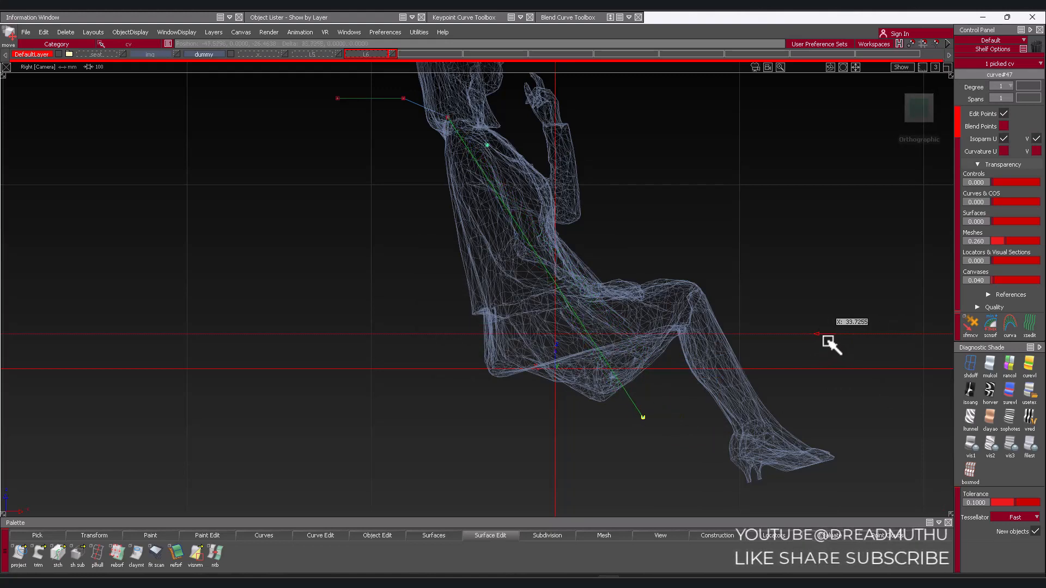
left_click_drag(822, 366, 686, 243, "alt+shift")
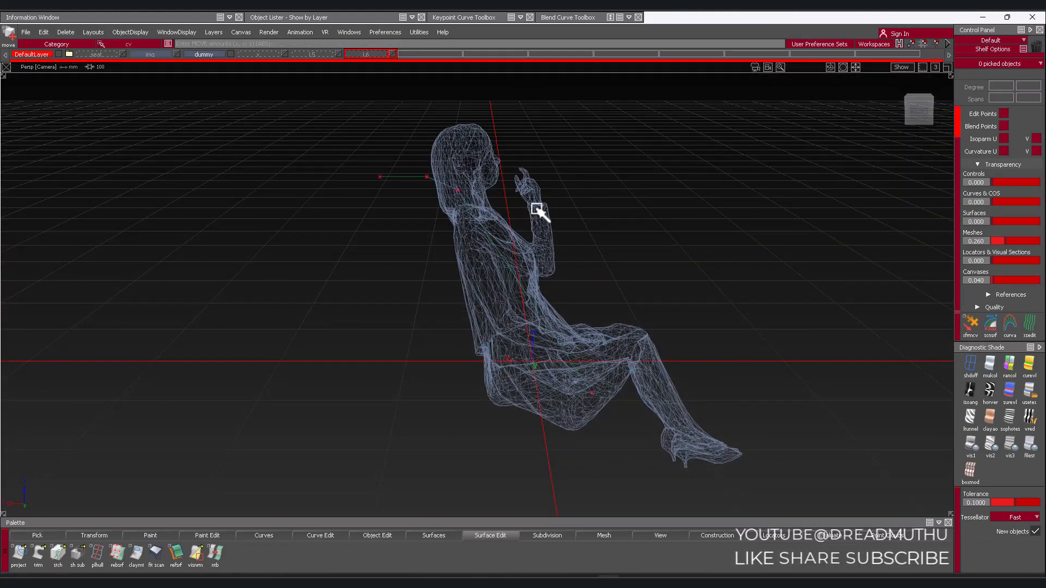
Move the shared CVs of the slanted and long backrest curves down and forward to the dummy's shoulder
left_click(920, 110)
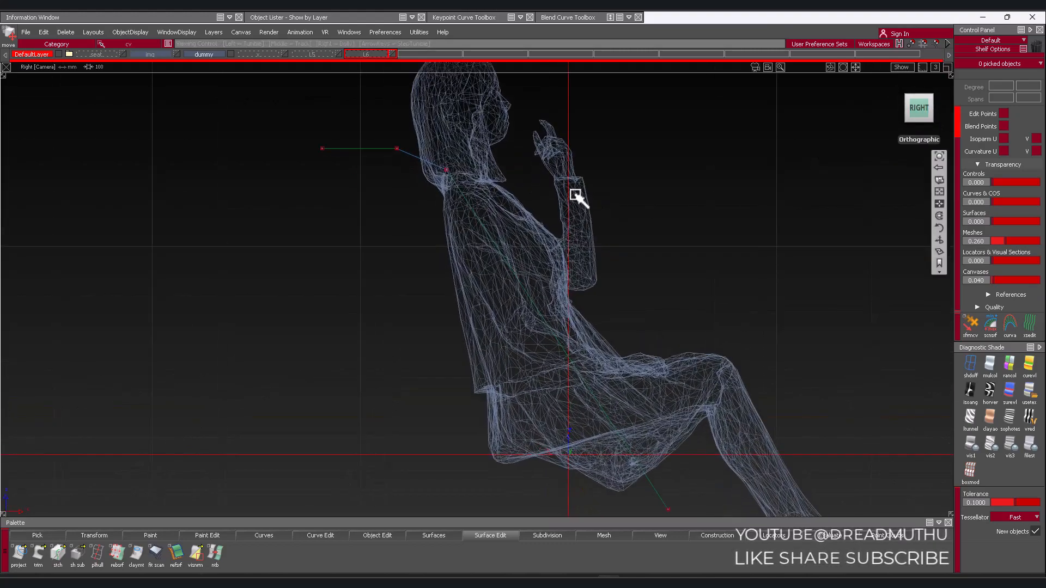
left_click_drag(431, 187, 461, 179, "ctrl+shift")
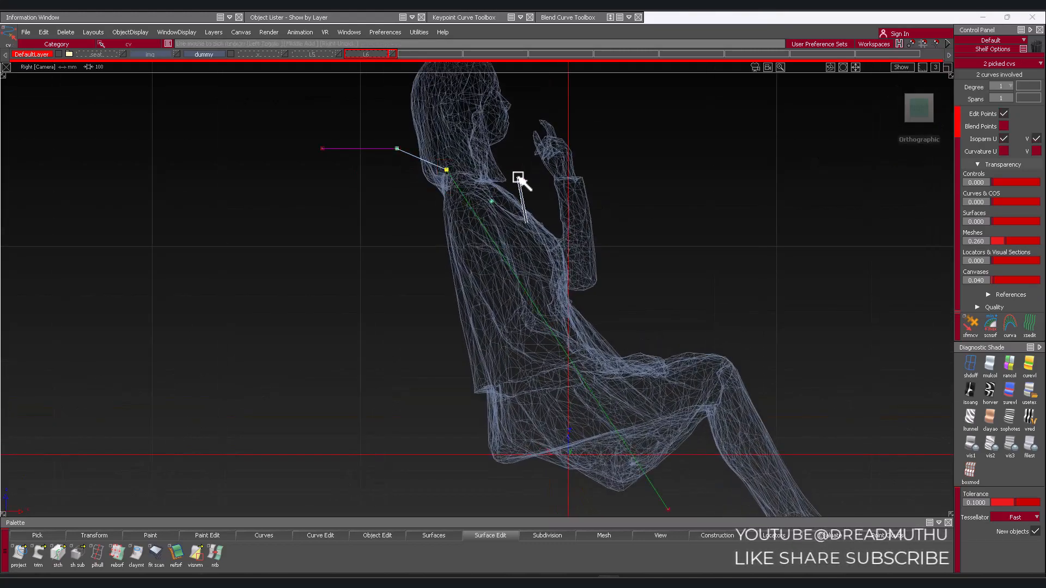
middle_click_drag(518, 177, 518, 175, "ctrl+shift")
right_click_drag(530, 138, 543, 177)
middle_click_drag(543, 180, 580, 169)
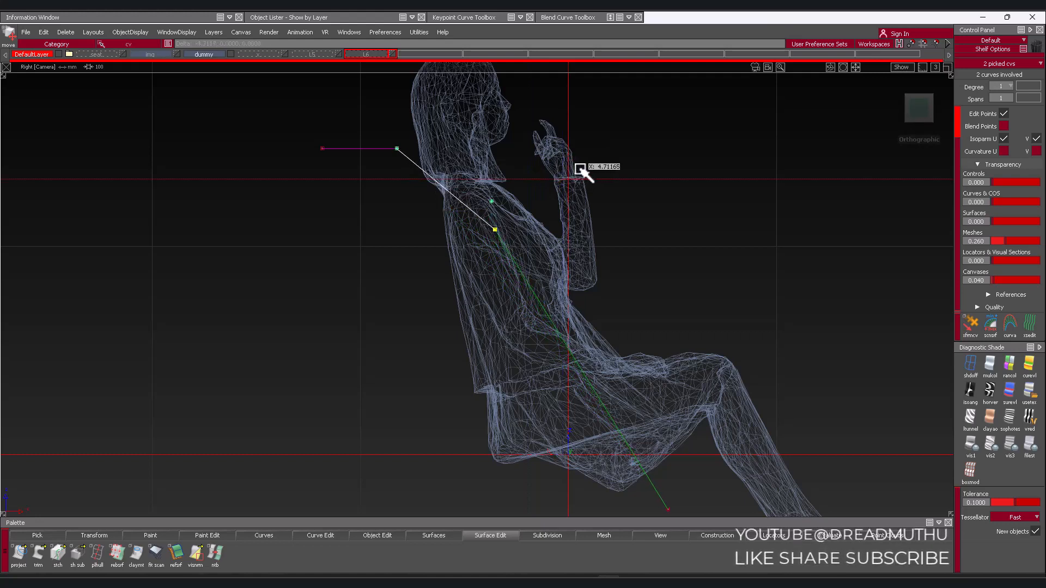
mouse_move(635, 217)
middle_mouse_down()
mouse_move(641, 206)
mouse_move(630, 201)
middle_mouse_up()
Show layers L5 and L6 with diagnostic shading and examine the backrest surfaces around the dummy from several angles
left_click_drag(683, 203, 578, 122, "alt+shift")
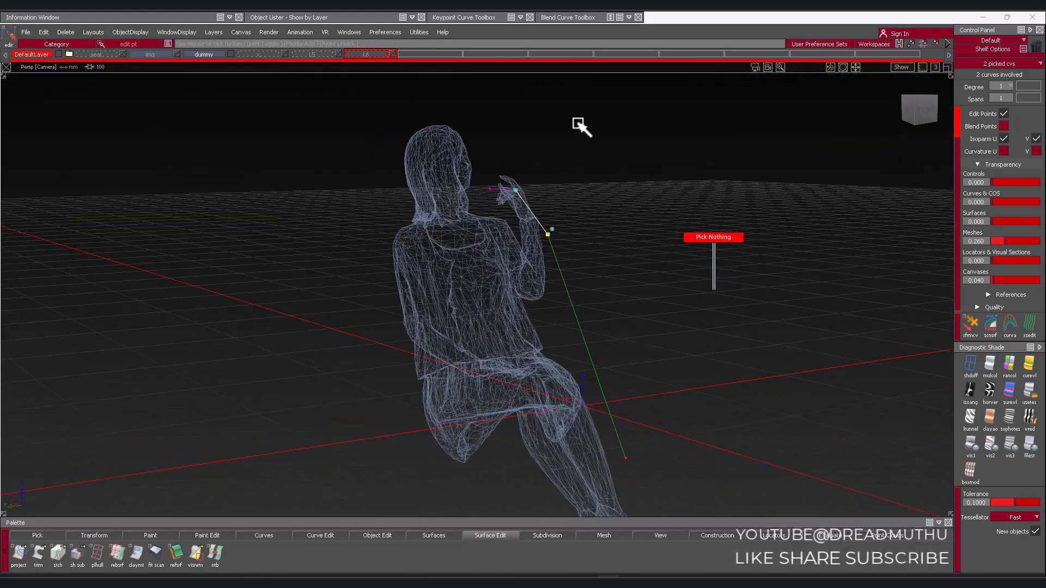
left_click(392, 54)
left_click(1011, 364)
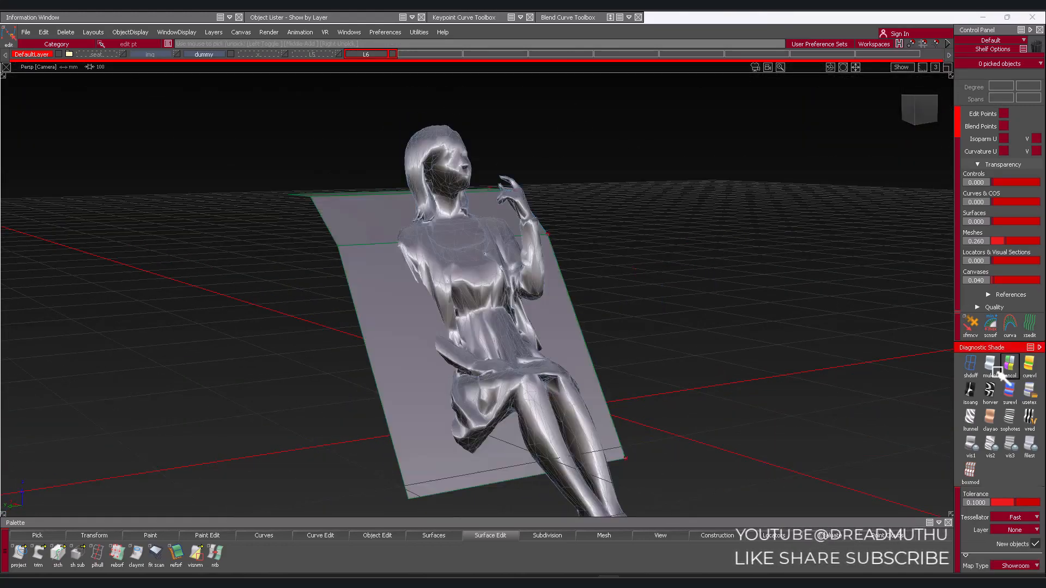
mouse_move(626, 199)
left_mouse_down("alt+shift")
mouse_move(156, 205)
mouse_move(361, 180)
mouse_move(784, 175)
mouse_move(704, 180)
mouse_move(679, 166)
mouse_move(467, 206)
mouse_move(305, 217)
mouse_move(256, 174)
left_mouse_up("alt+shift")
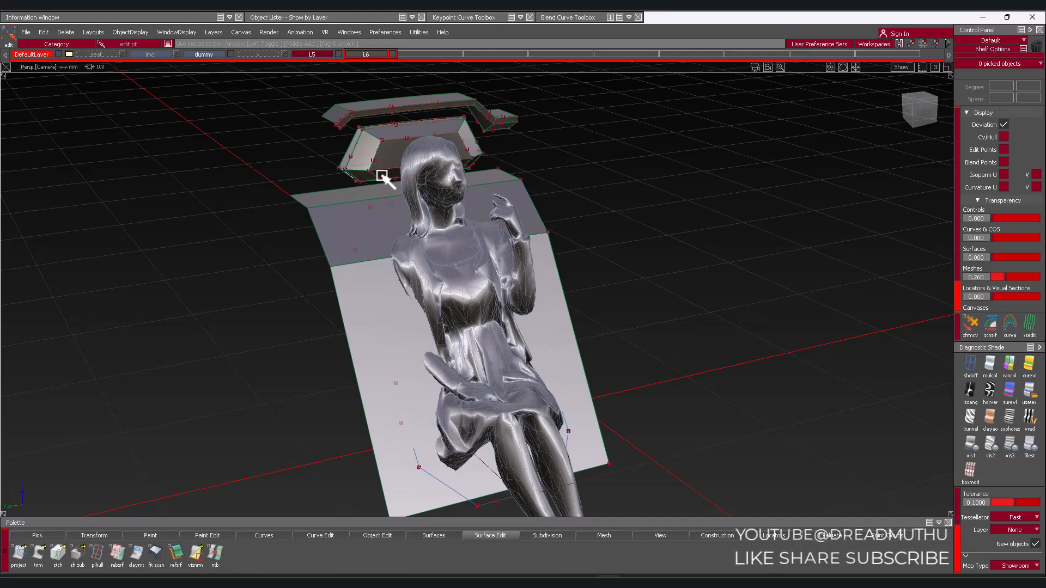
left_click_drag(271, 266, 534, 245, "alt+shift")
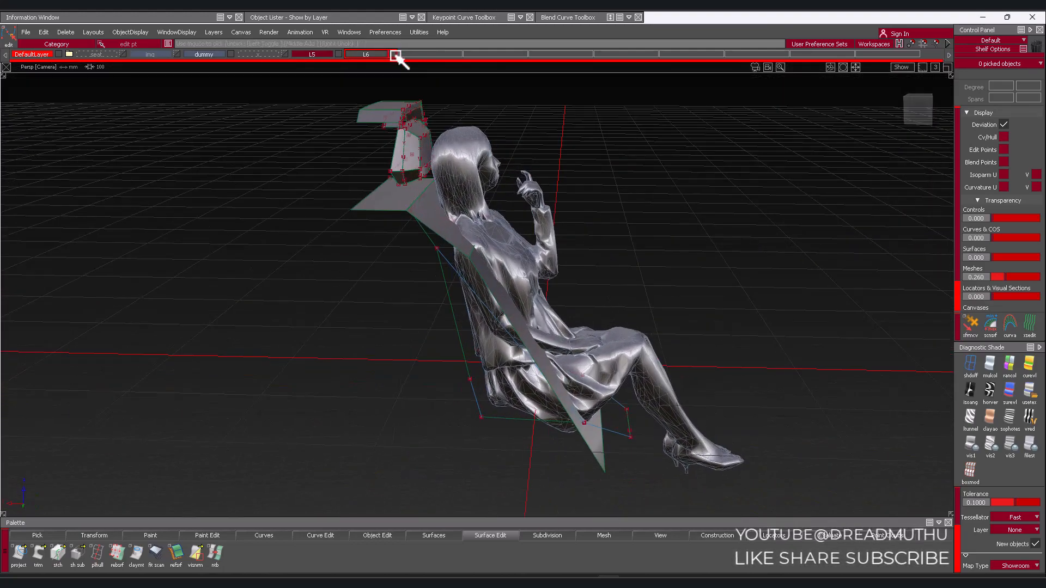
Hide layer L6 and compare the backrest profile curves with the seat outline in the side view
left_click(396, 55)
left_click_drag(700, 218, 767, 218, "alt+shift")
left_click(920, 111)
right_click_drag(747, 264, 758, 235, "alt+shift")
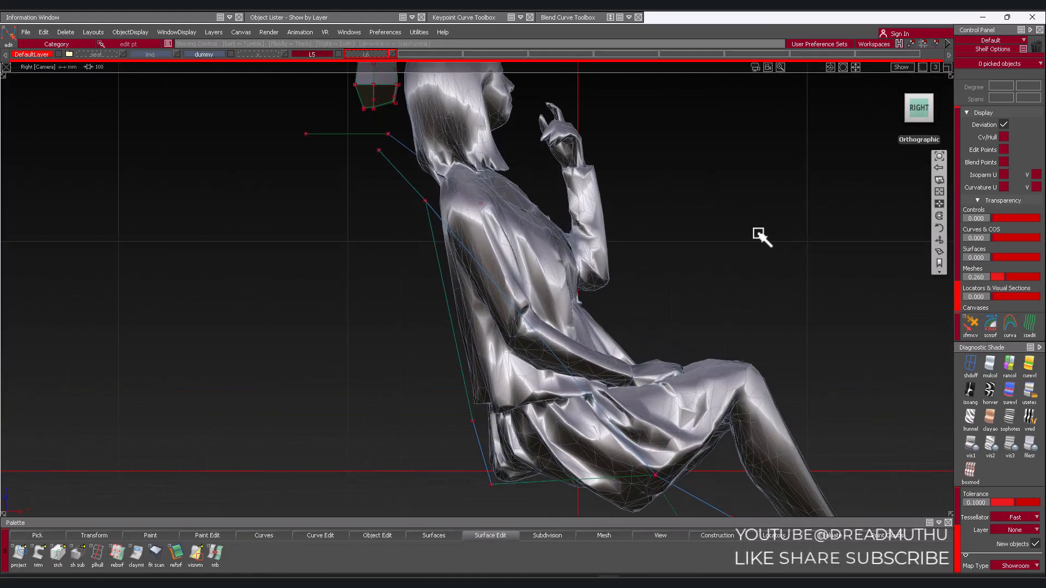
middle_click_drag(758, 234, 769, 275, "alt+shift")
right_click_drag(769, 276, 772, 281, "alt+shift")
middle_click_drag(772, 281, 799, 278, "alt+shift")
right_click_drag(799, 278, 730, 303, "alt+shift")
left_click_drag(731, 303, 687, 289, "alt+shift")
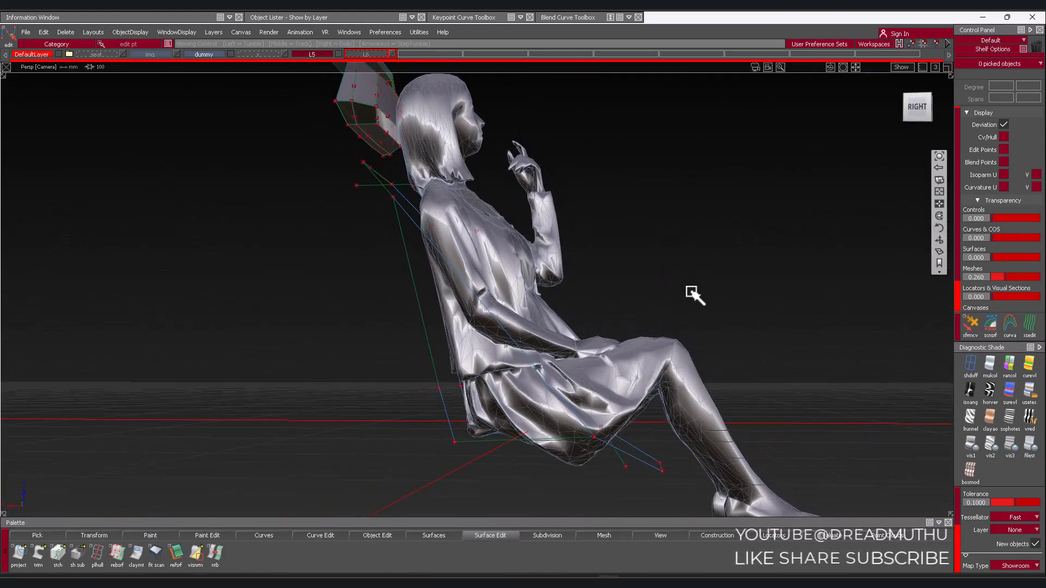
Move the CV at the long backrest curve's lower end about 14 mm forward in the side view
left_click(917, 107)
right_click_drag(743, 334, 596, 365, "alt+shift")
left_click(597, 340)
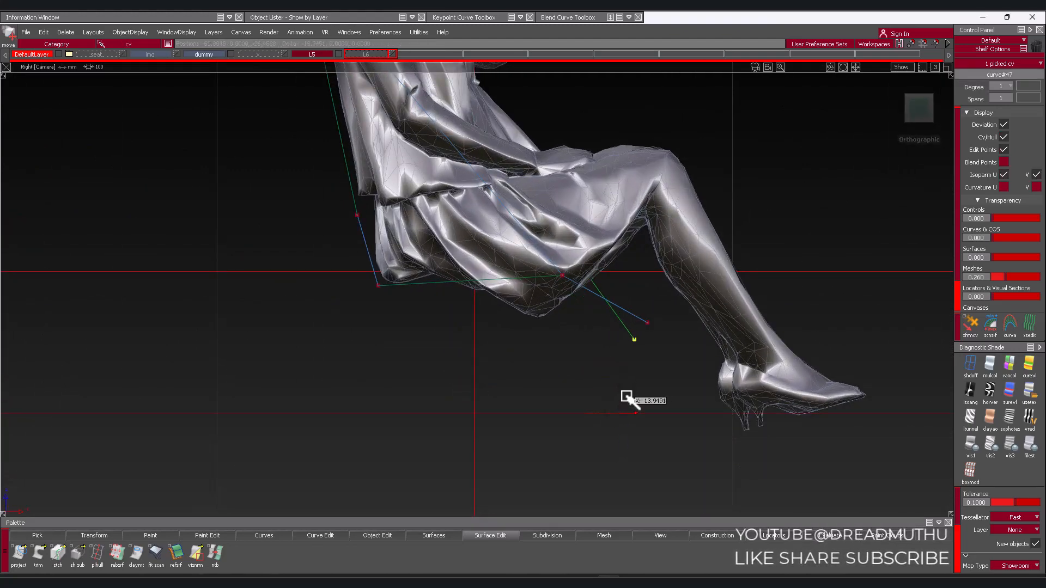
Move the shared CVs at the shoulder bend of the backrest profile up and back towards the neck
mouse_move(630, 362)
right_mouse_down("alt+shift")
mouse_move(591, 397)
mouse_move(638, 462)
mouse_move(621, 399)
mouse_move(593, 362)
mouse_move(598, 306)
mouse_move(614, 355)
right_mouse_up("alt+shift")
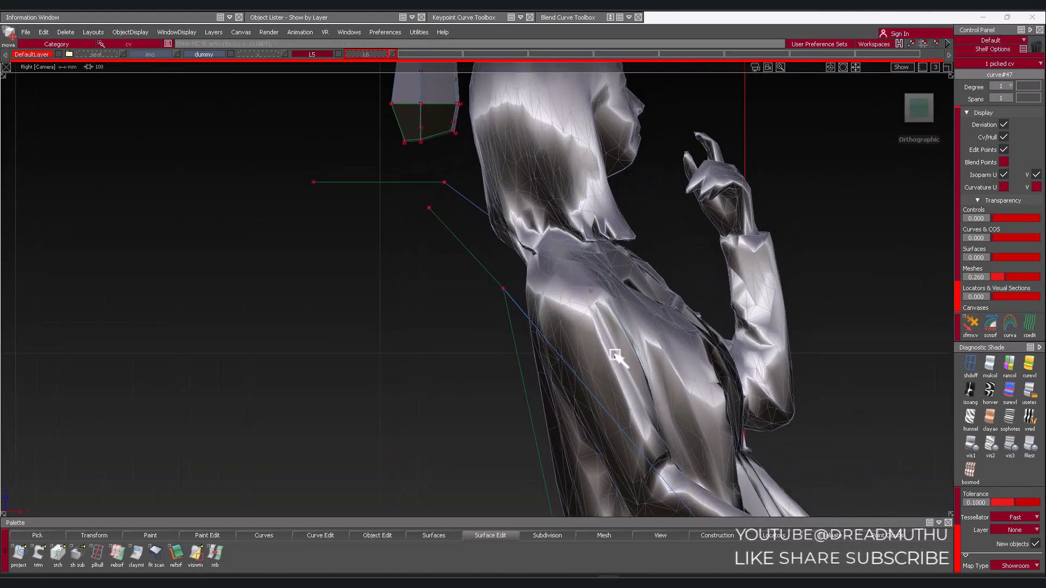
left_click_drag(615, 355, 604, 305, "ctrl+shift")
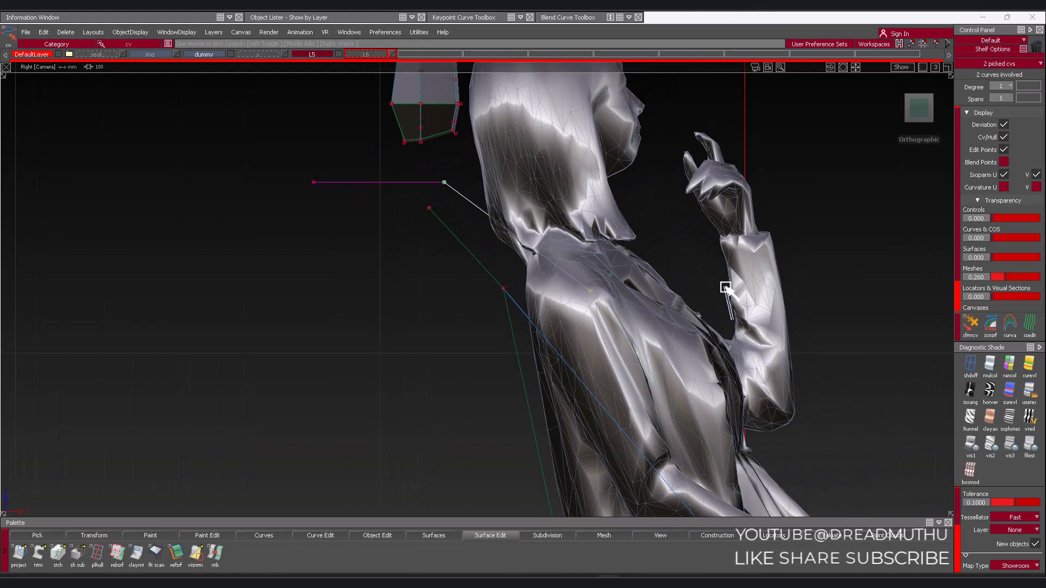
middle_click_drag(726, 287, 725, 288, "ctrl+shift")
right_click_drag(724, 290, 723, 290)
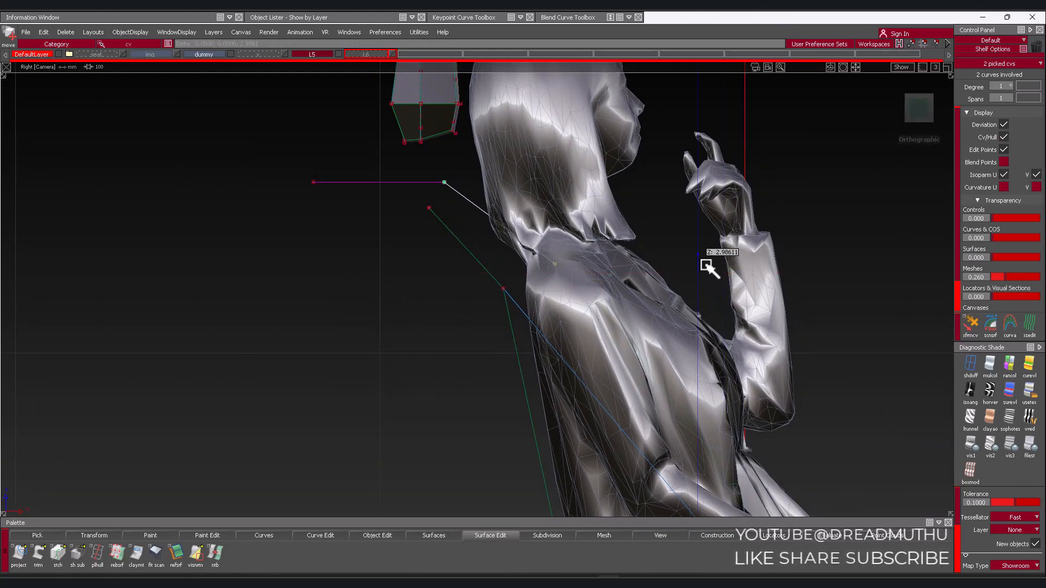
left_click_drag(692, 248, 701, 338, "ctrl+shift")
Show layer L6 again and adjust the height of the shared CVs at the backrest profile's shoulder bend
right_click_drag(701, 338, 794, 364, "alt+shift")
left_click_drag(793, 365, 773, 171, "alt+shift")
left_click(392, 53)
right_click_drag(773, 170, 751, 237, "alt+shift")
left_click_drag(750, 237, 725, 248, "alt+shift")
left_click(917, 112, "alt+shift")
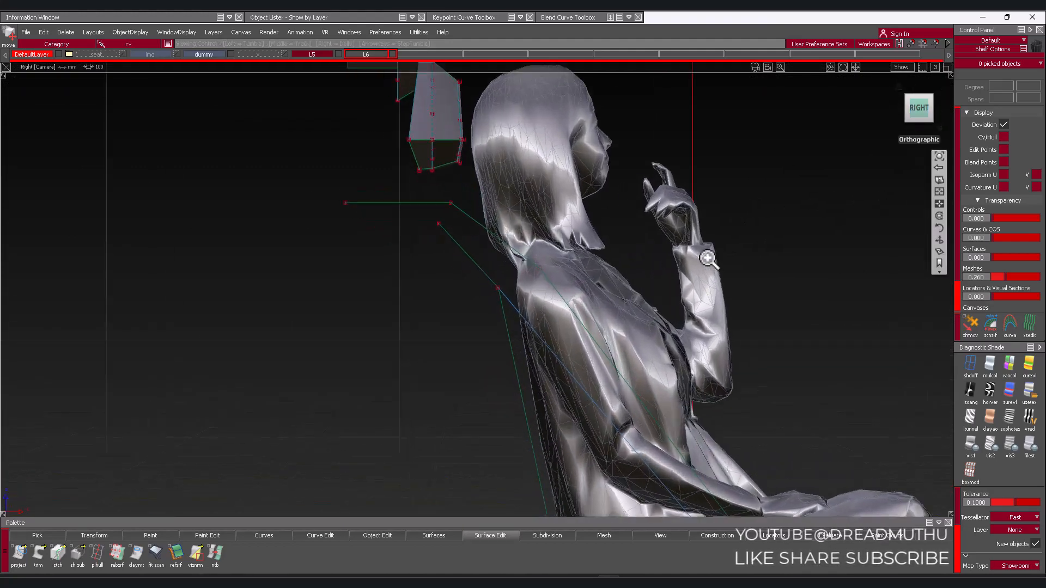
right_click_drag(707, 259, 648, 252, "alt+shift")
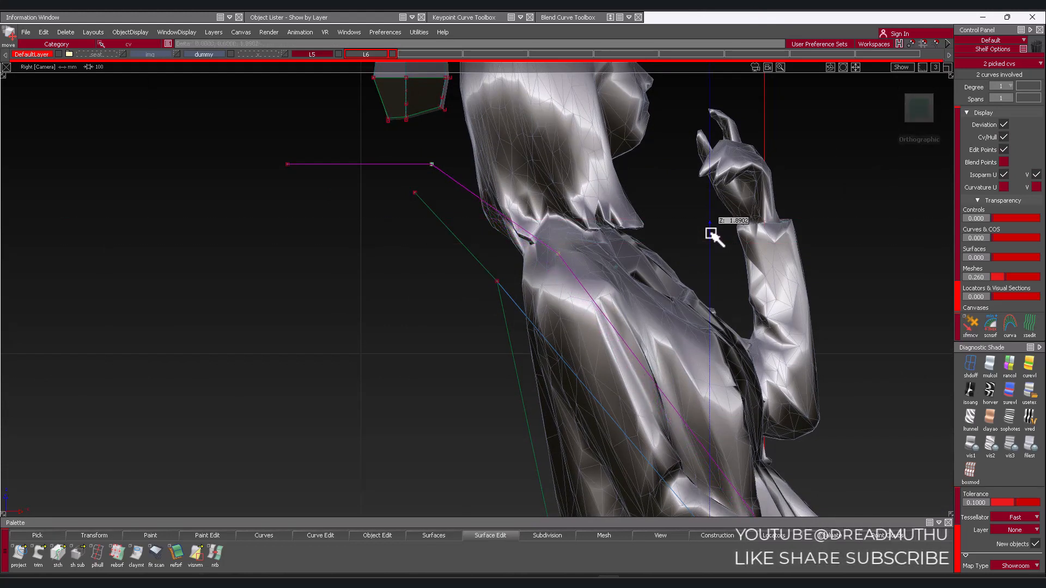
Move the CV at the long backrest curve's lower end about 6 mm back beneath the thighs
right_click_drag(704, 232, 632, 236, "alt+shift")
middle_click_drag(630, 236, 621, 181, "alt+shift")
right_click_drag(702, 240, 656, 238, "alt+shift")
middle_click_drag(657, 239, 537, 132, "alt+shift")
right_click_drag(646, 222, 596, 225, "alt+shift")
middle_click_drag(596, 225, 624, 192, "alt+shift")
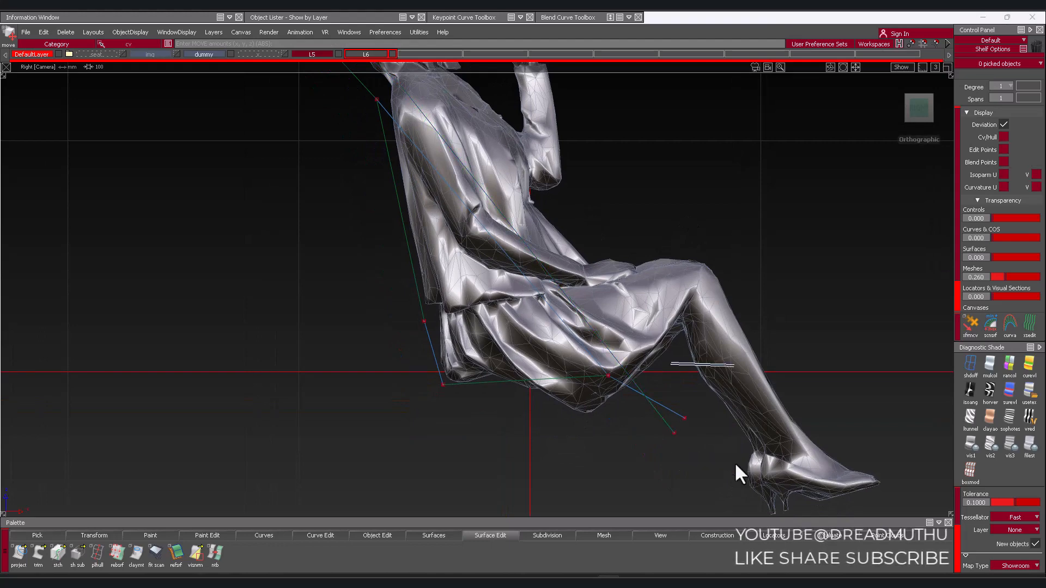
left_click_drag(659, 428, 683, 448)
middle_click_drag(705, 493, 702, 431, "ctrl+shift")
right_click_drag(701, 434, 731, 440, "alt+shift")
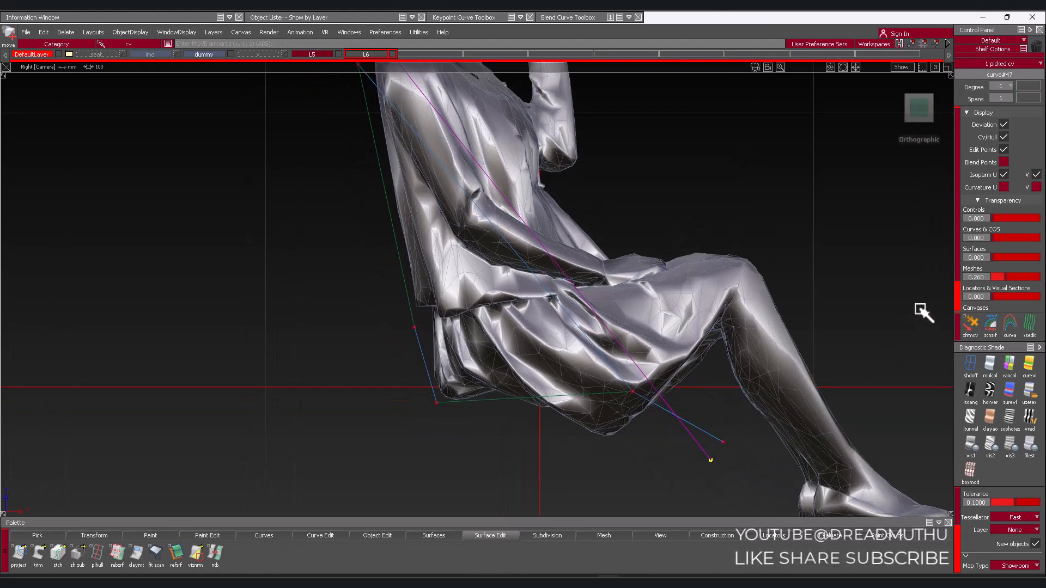
middle_click_drag(919, 310, 909, 310)
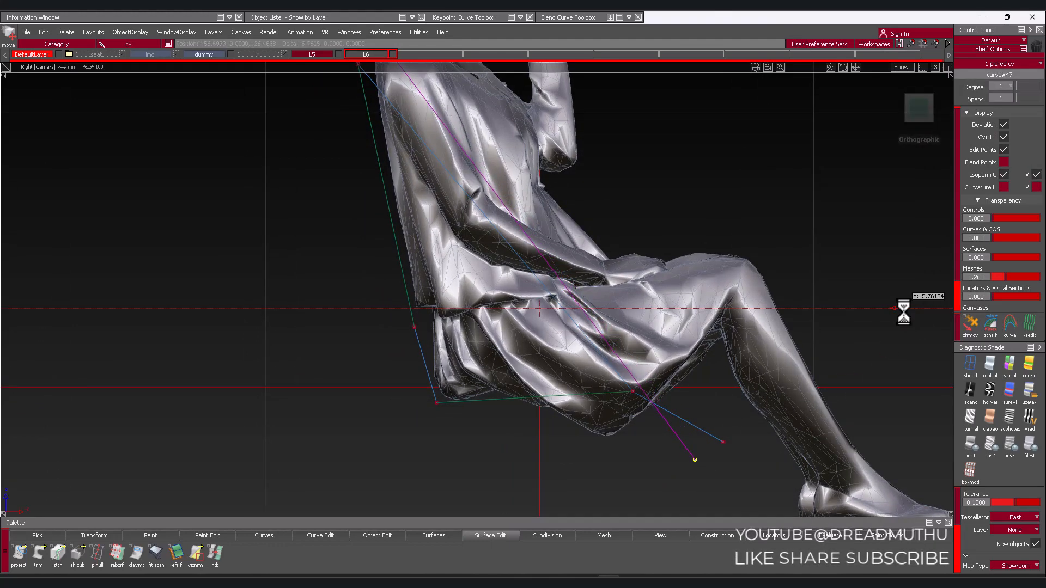
Lower the CVs of the horizontal top curve and its junction with the slanted curve by about 5 mm
right_click_drag(884, 271, 692, 245, "alt+shift")
middle_click_drag(692, 245, 822, 413, "alt+shift")
right_click_drag(577, 313, 733, 321, "alt+shift")
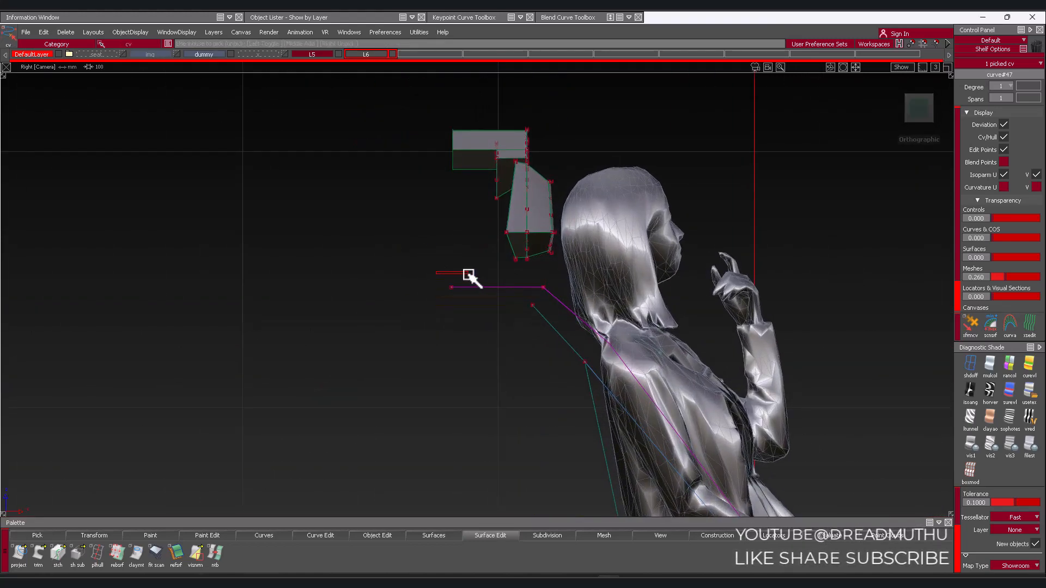
left_click(416, 284)
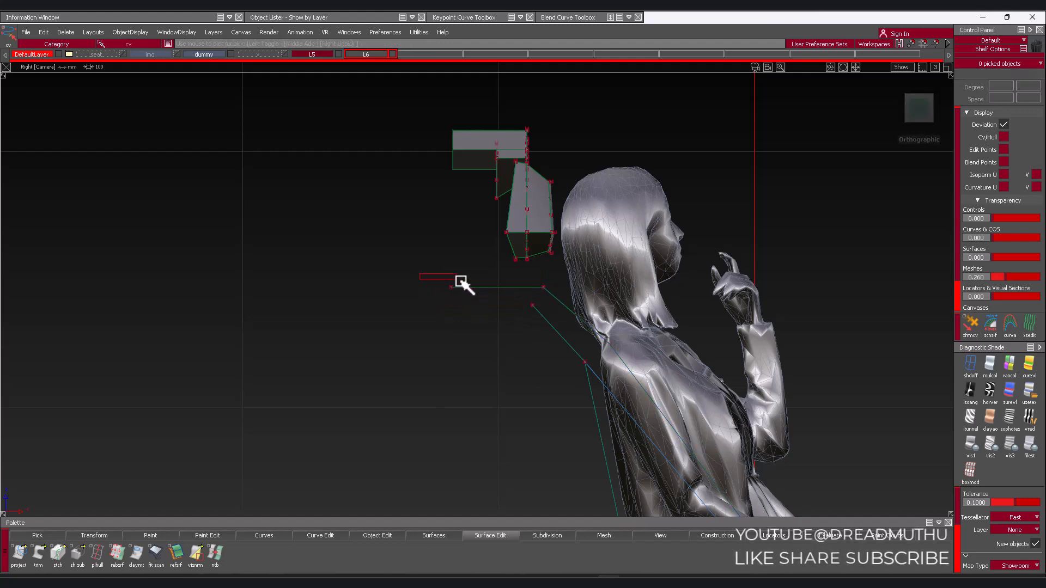
left_click_drag(555, 296, 556, 296)
middle_click_drag(857, 278, 817, 235, "alt+shift")
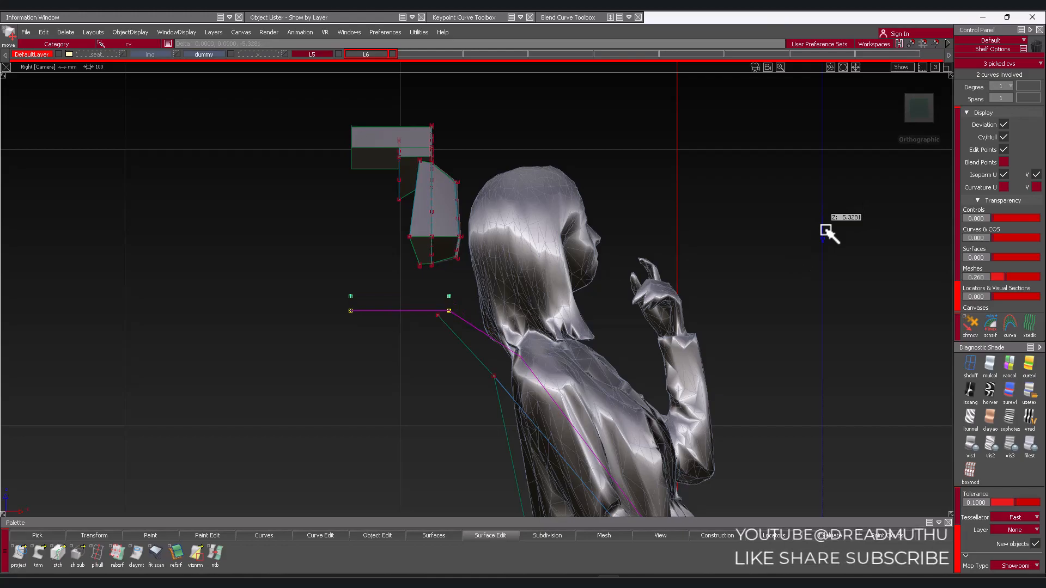
left_click_drag(824, 248, 824, 246, "ctrl+shift")
right_click_drag(822, 246, 794, 253, "alt+shift")
middle_click_drag(794, 252, 804, 235, "alt+shift")
left_click_drag(798, 231, 749, 240, "alt+shift")
left_click(932, 115)
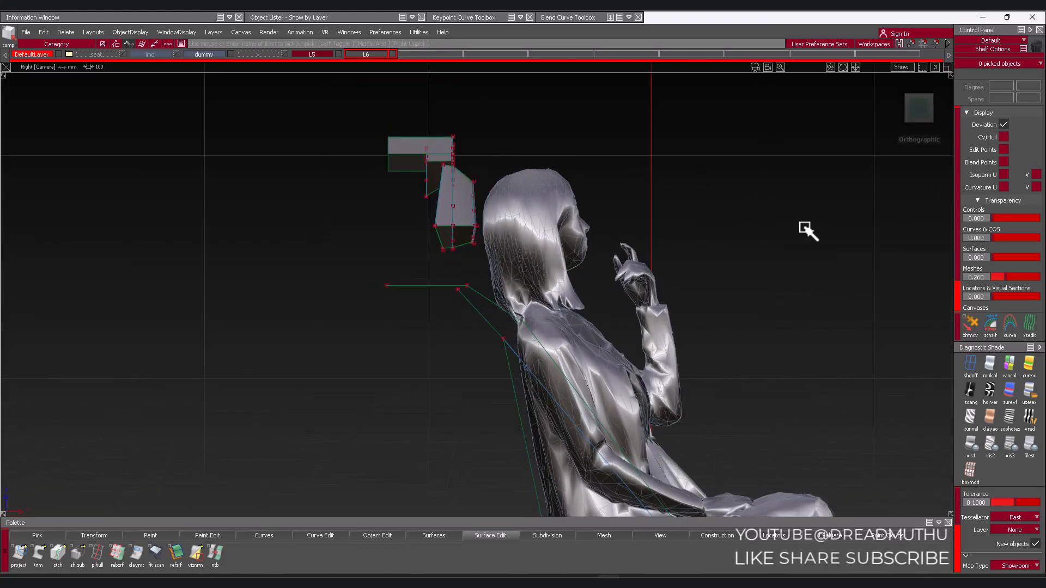
Reselect the headrest curves and lower the whole headrest group by about 7.6 mm
key("ctrl+z")
middle_click_drag(752, 229, 753, 178, "ctrl+shift")
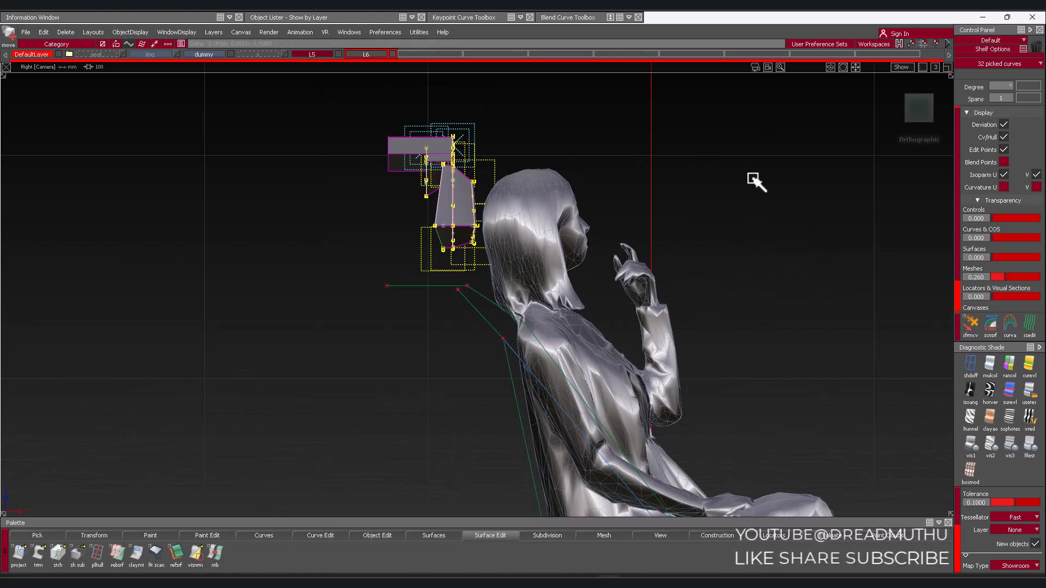
right_click_drag(752, 178, 755, 191)
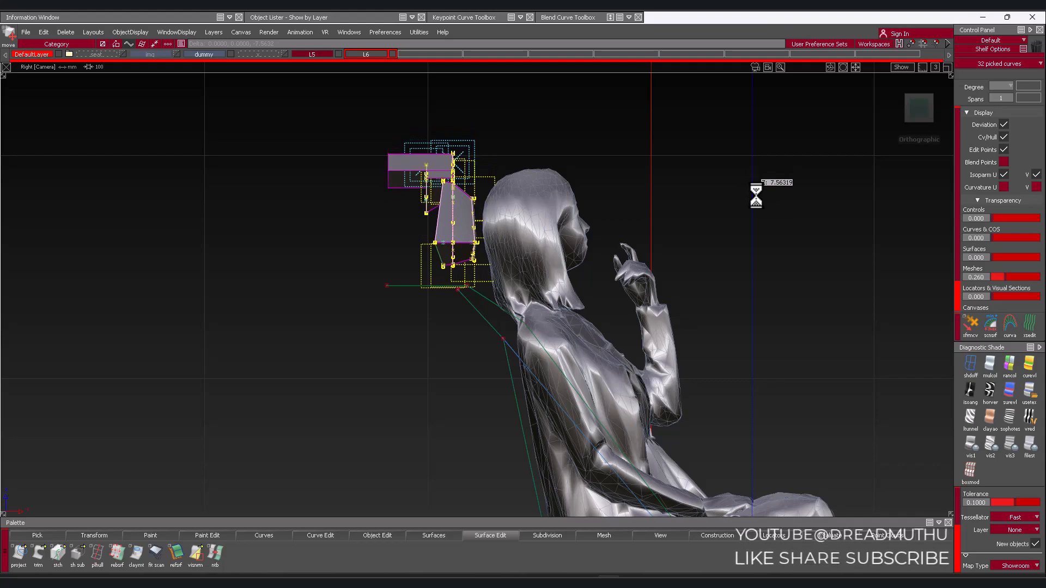
Hide the dummy layer and inspect the headrest and upper backrest surfaces in perspective
left_click_drag(760, 215, 292, 60, "alt+shift")
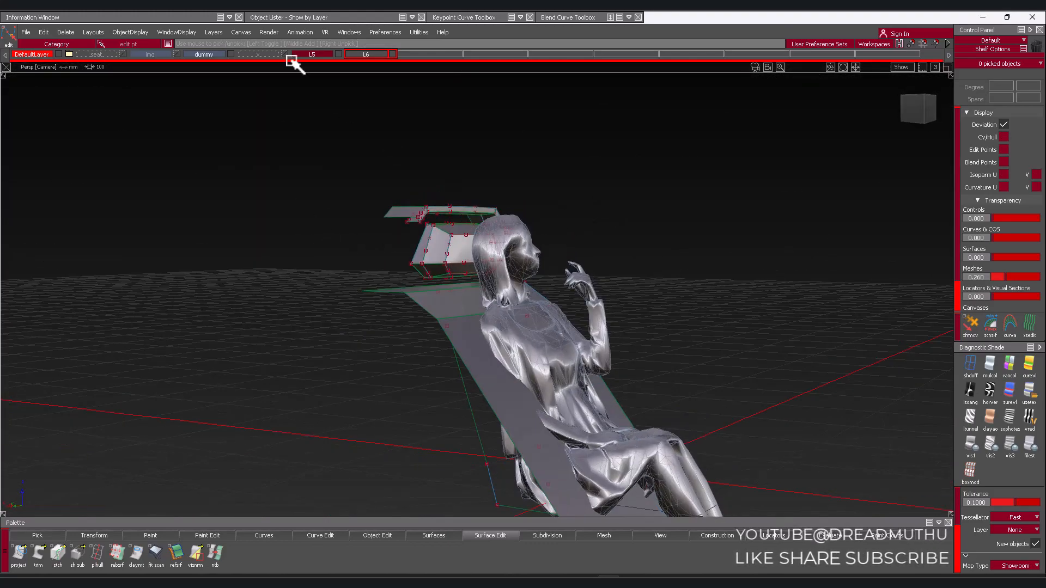
left_click(231, 54)
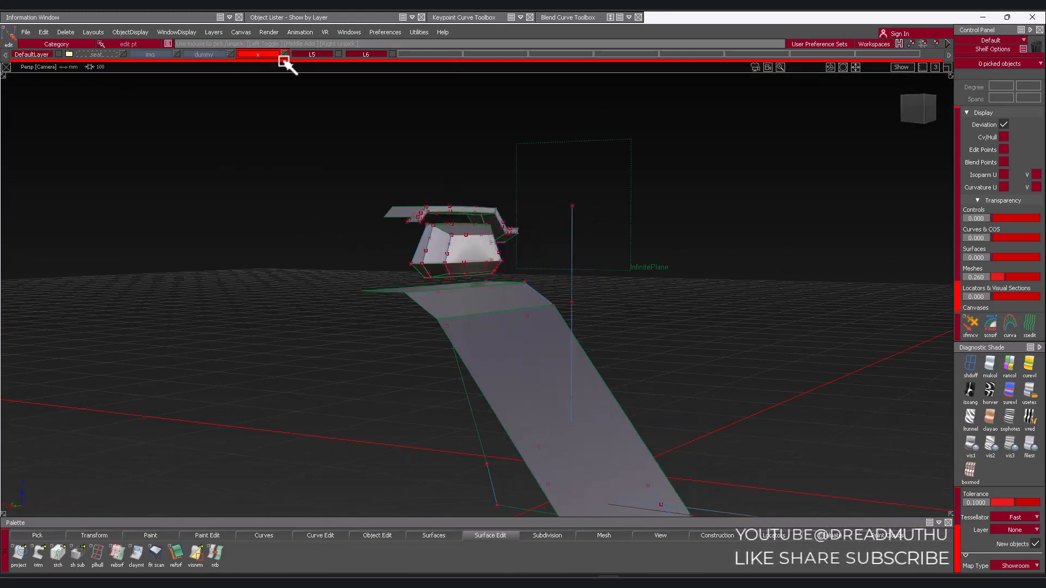
left_click_drag(532, 177, 379, 93, "alt+shift")
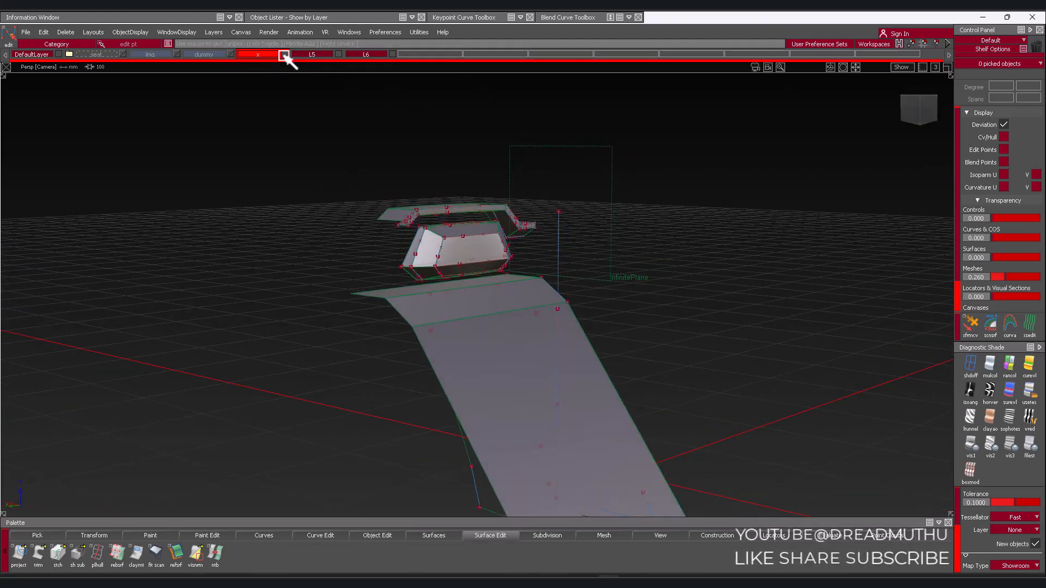
left_click_drag(564, 259, 513, 300, "alt+shift")
right_click_drag(513, 299, 591, 285, "alt+shift")
left_click_drag(591, 285, 450, 285, "alt+shift")
mouse_move(450, 285)
right_mouse_down("alt+shift")
mouse_move(465, 287)
mouse_move(439, 296)
right_mouse_up("alt+shift")
mouse_move(439, 296)
left_mouse_down("alt+shift")
mouse_move(488, 278)
mouse_move(414, 299)
mouse_move(427, 280)
mouse_move(458, 272)
mouse_move(551, 276)
left_mouse_up("alt+shift")
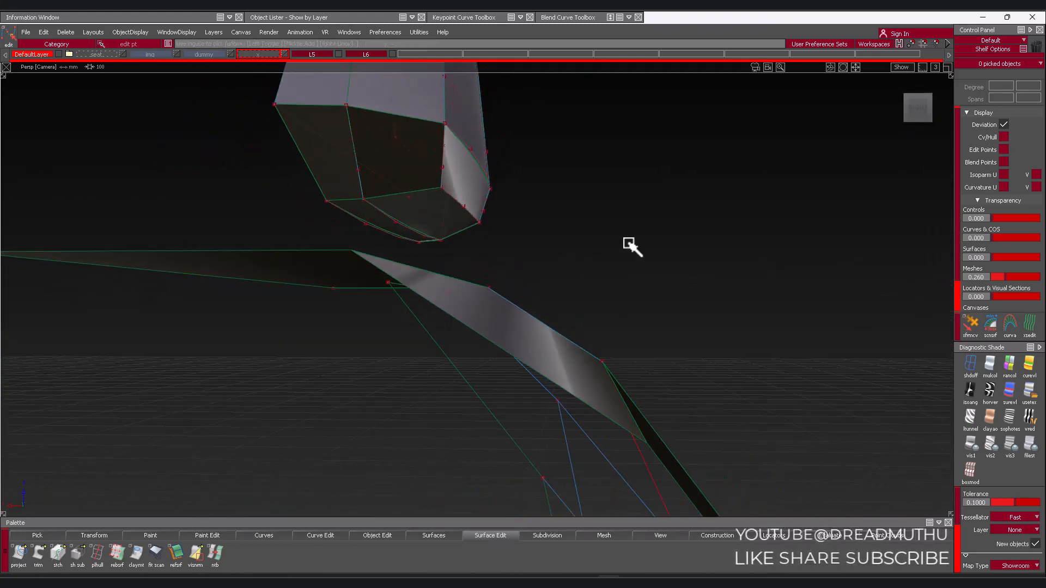
left_click_drag(631, 245, 166, 109, "alt+shift")
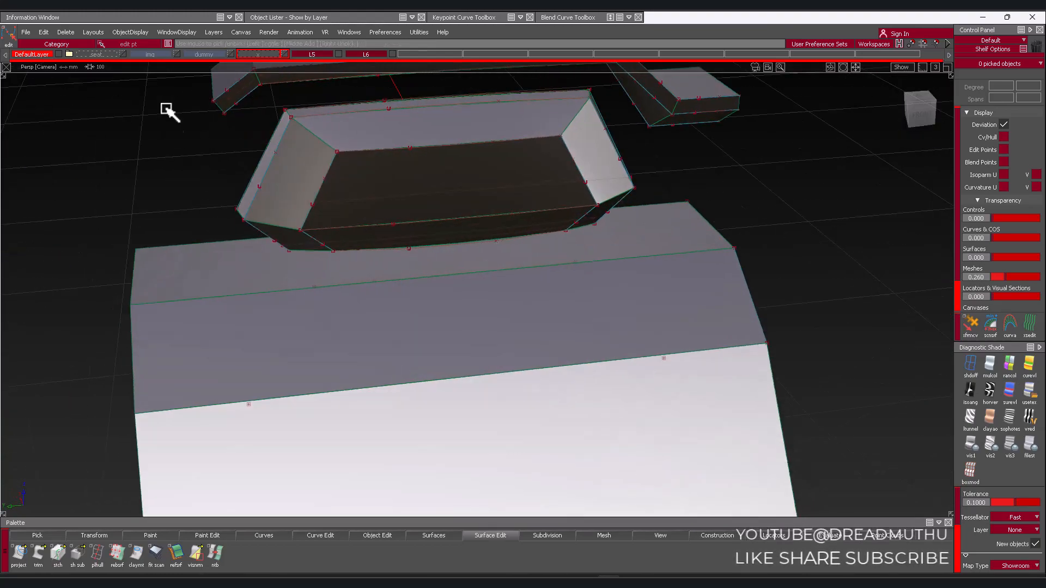
Show the img layer and compare the bench seating sketch with the headrest and backrest surfaces
left_click(175, 53)
mouse_move(703, 280)
right_mouse_down("alt+shift")
mouse_move(638, 292)
mouse_move(523, 348)
right_mouse_up("alt+shift")
middle_click_drag(512, 357, 757, 376, "alt+shift")
mouse_move(633, 366)
left_mouse_down("alt+shift")
mouse_move(505, 319)
mouse_move(661, 319)
mouse_move(463, 306)
mouse_move(660, 317)
mouse_move(630, 301)
left_mouse_up("alt+shift")
middle_click_drag(630, 301, 444, 252, "alt+shift")
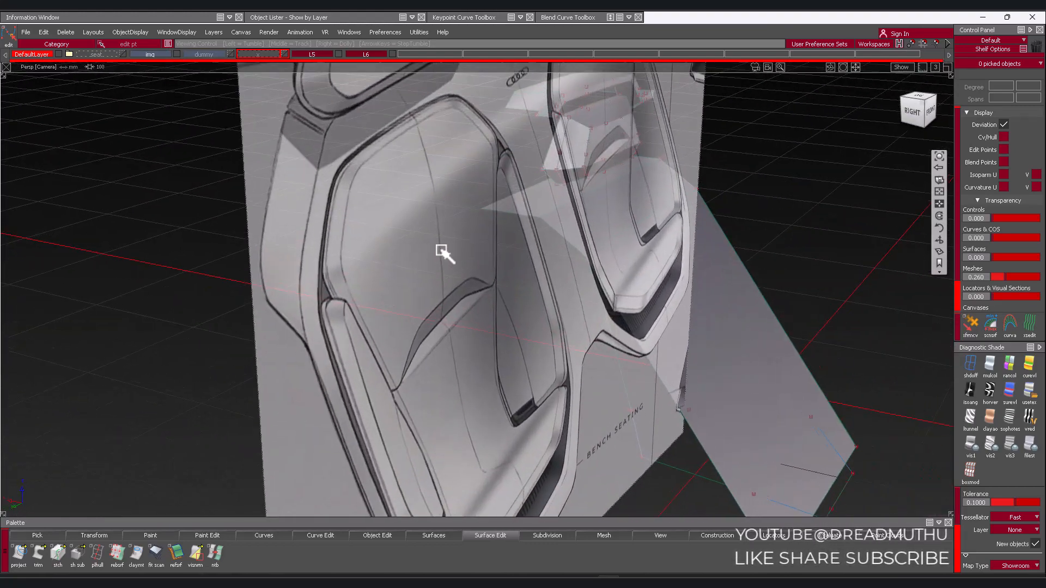
mouse_move(444, 252)
right_mouse_down("alt+shift")
mouse_move(369, 285)
mouse_move(389, 266)
mouse_move(469, 397)
right_mouse_up("alt+shift")
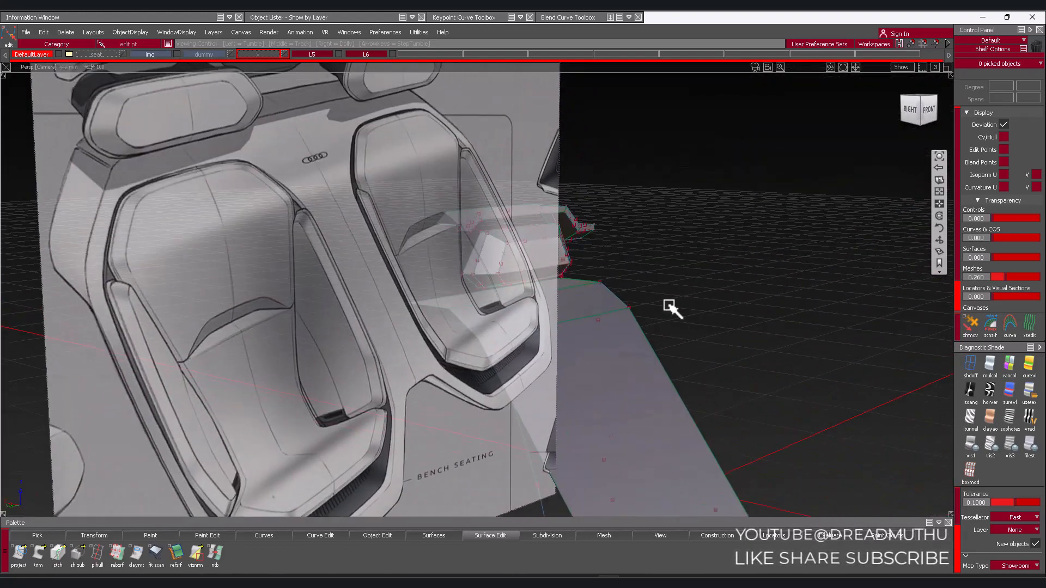
left_click_drag(670, 306, 625, 310, "alt+shift")
right_click_drag(625, 311, 638, 311, "alt+shift")
middle_click_drag(638, 310, 612, 316, "alt+shift")
right_click_drag(612, 316, 632, 318, "alt+shift")
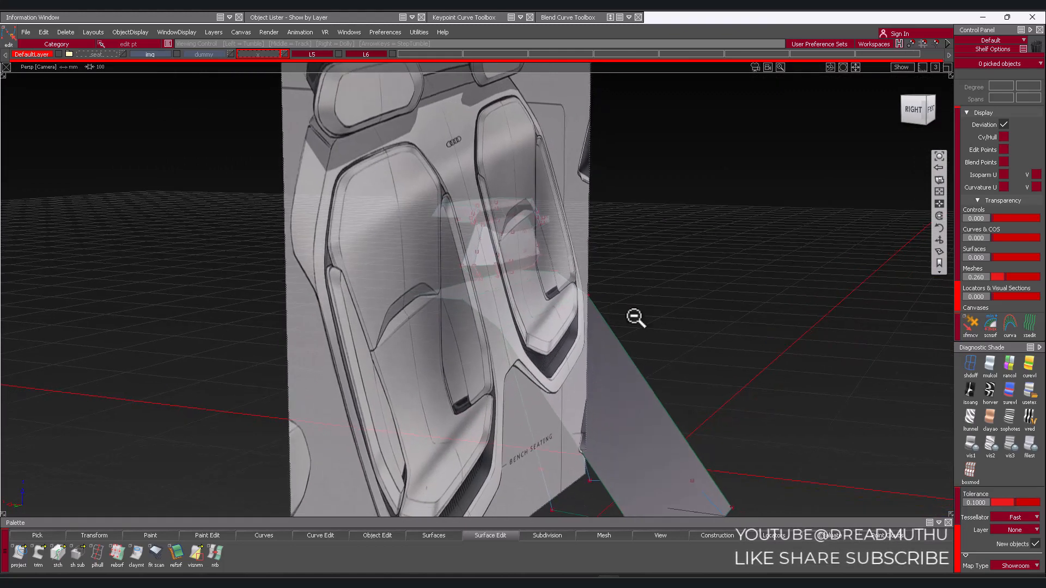
Examine the backrest profile's shoulder bend in the side view and against the bench seating sketch in perspective
left_click(933, 121)
right_click_drag(617, 322, 768, 253, "alt+shift")
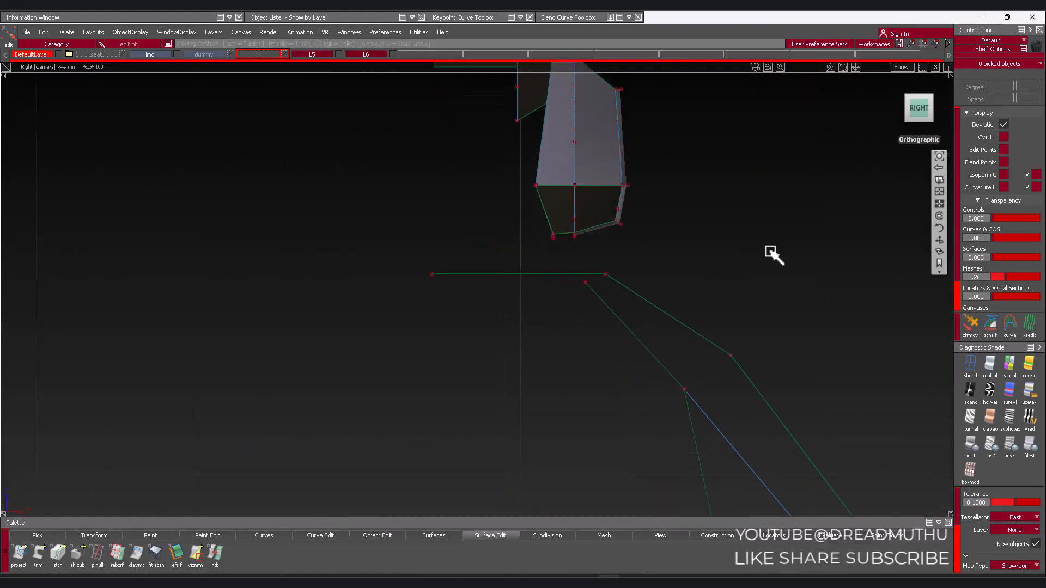
mouse_move(755, 239)
middle_mouse_down("alt+shift")
mouse_move(599, 191)
mouse_move(559, 158)
middle_mouse_up("alt+shift")
right_click_drag(585, 256, 567, 261, "alt+shift")
middle_click_drag(567, 261, 587, 255, "alt+shift")
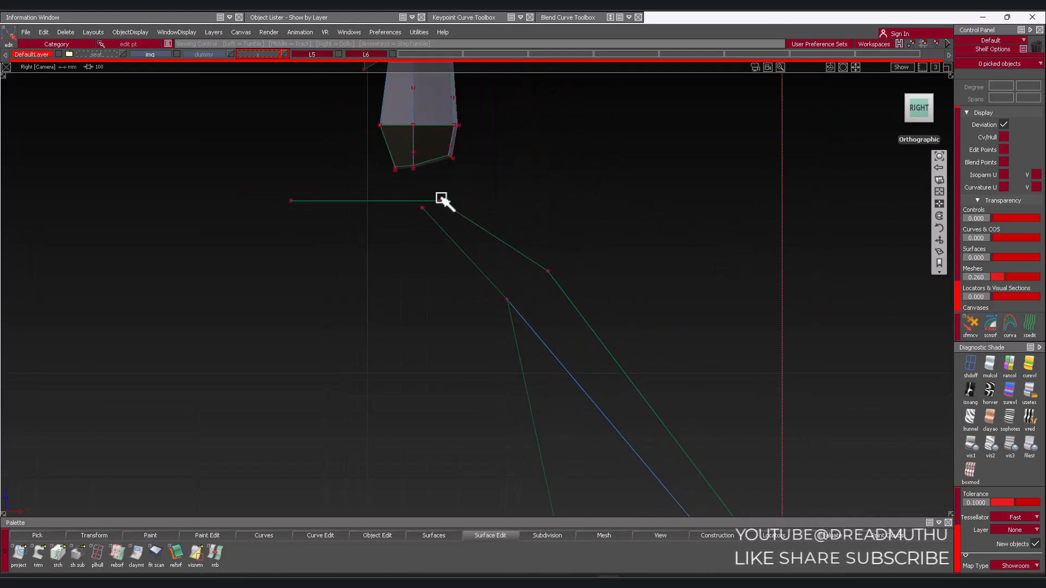
right_click_drag(517, 230, 749, 285, "alt+shift")
left_click_drag(749, 285, 629, 292, "alt+shift")
mouse_move(629, 292)
right_mouse_down("alt+shift")
mouse_move(432, 373)
mouse_move(809, 374)
mouse_move(579, 373)
right_mouse_up("alt+shift")
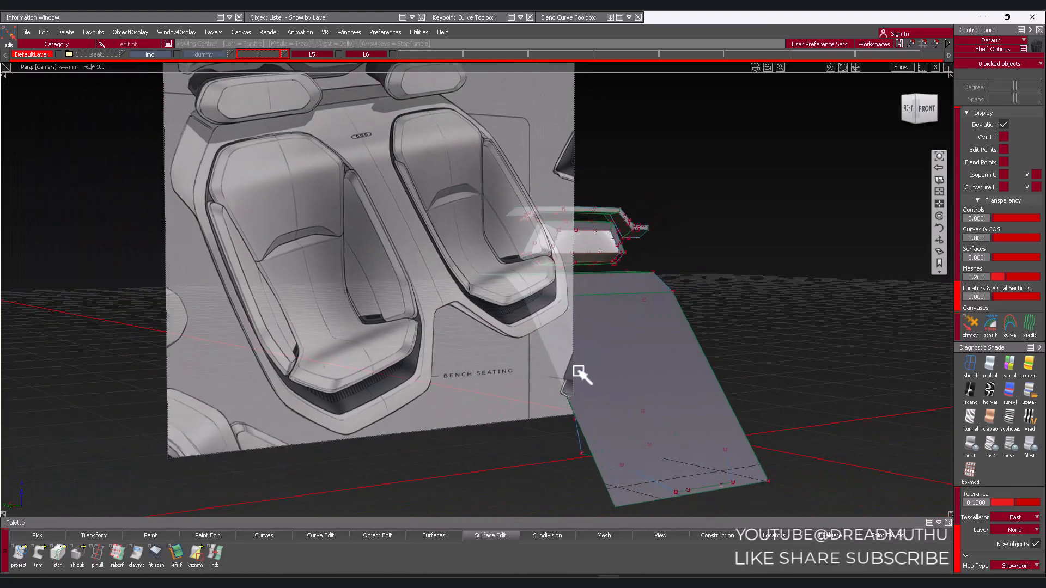
left_click_drag(310, 196, 684, 211, "alt+shift")
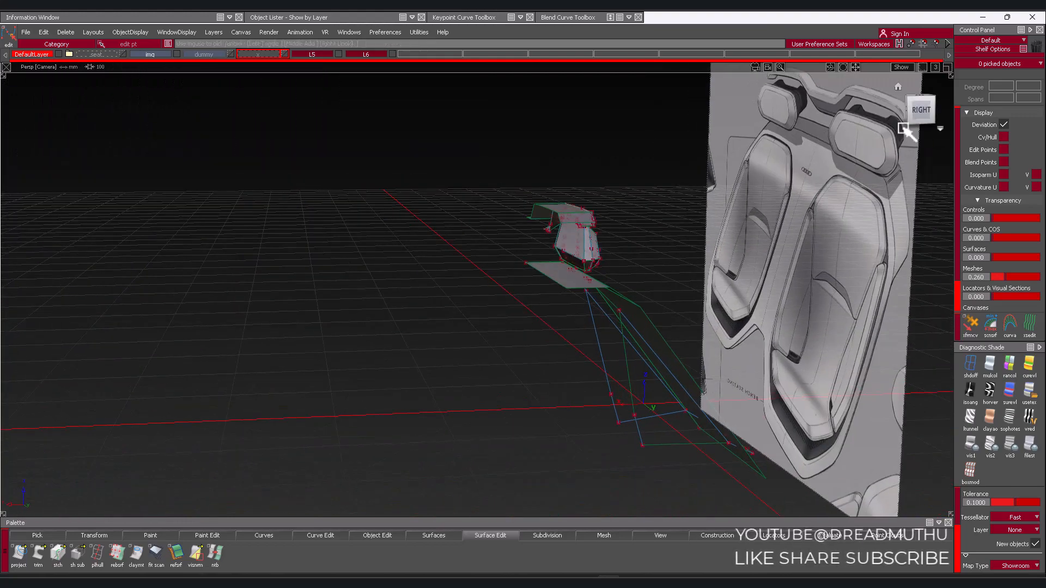
In the right view, move the shared CVs at the outer backrest profile's shoulder bend down and forward
left_click(924, 114)
right_click_drag(707, 295, 785, 269, "alt+shift")
middle_click_drag(784, 269, 562, 236, "alt+shift")
right_click_drag(563, 236, 588, 260, "alt+shift")
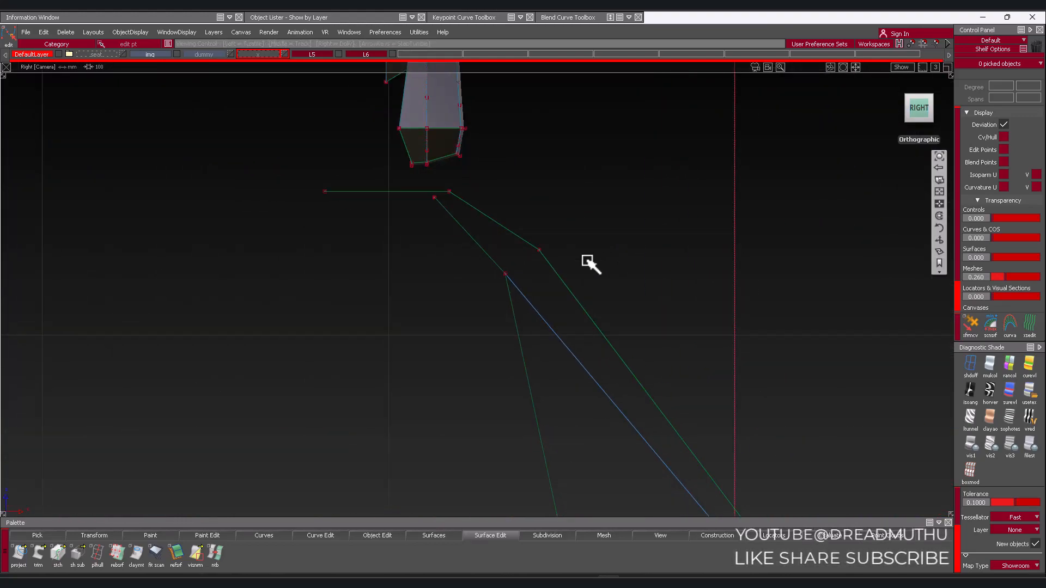
left_click(538, 249)
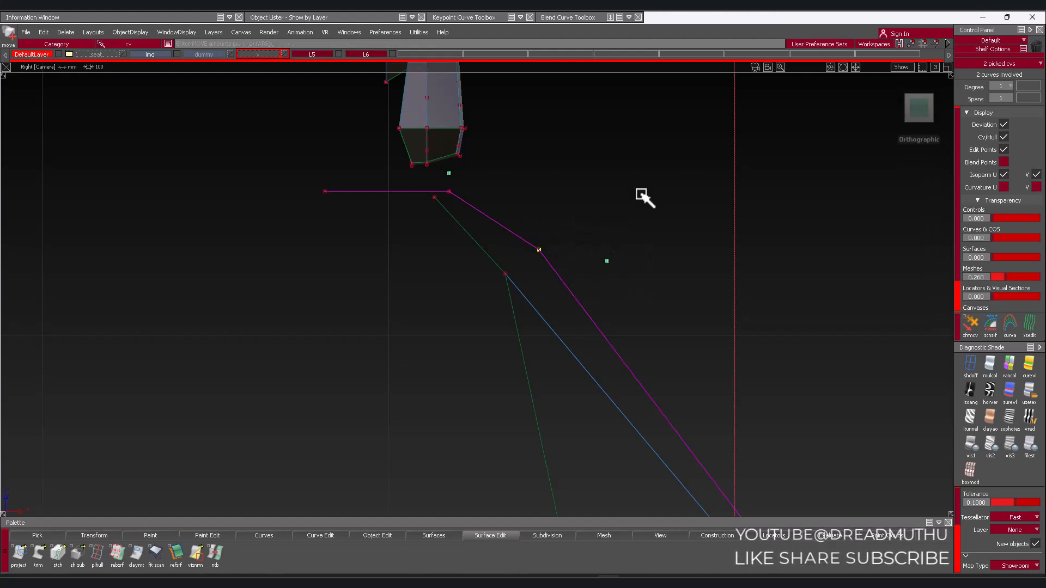
right_click_drag(644, 197, 663, 232)
middle_click_drag(660, 244, 683, 241)
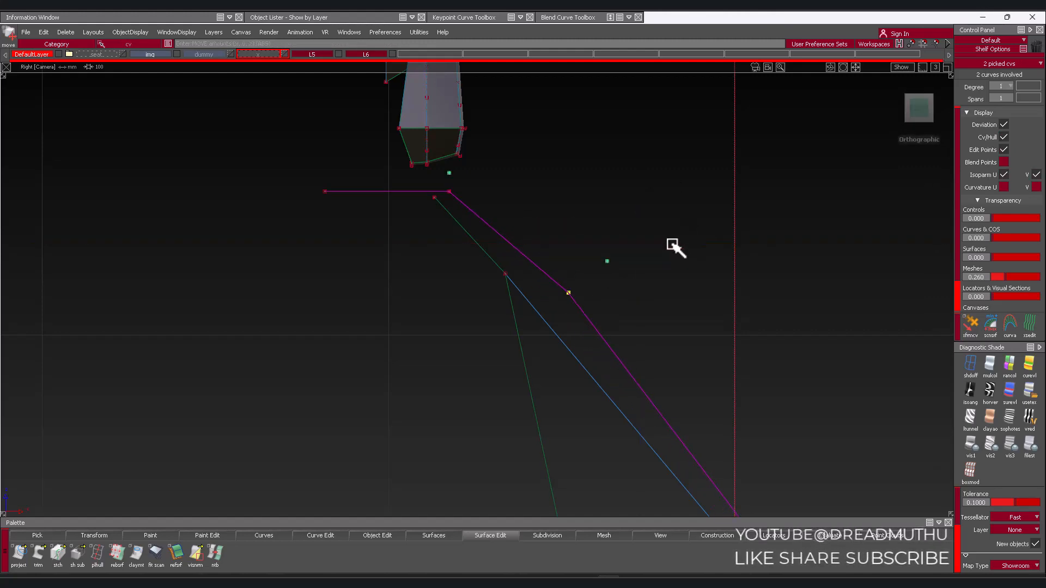
left_click_drag(554, 290, 531, 281, "ctrl+shift")
right_click_drag(662, 231, 636, 227, "alt+shift")
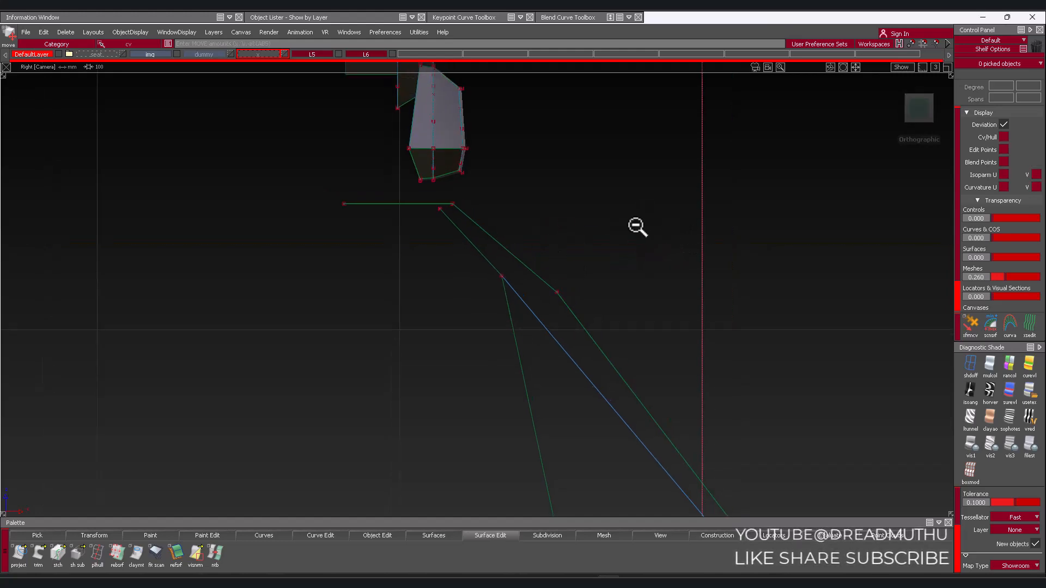
Move the six CVs at the inner backrest curves' shoulder bend down and about 15 mm forward, close to the outer profile
middle_click_drag(614, 236, 527, 224, "alt+shift")
right_click_drag(523, 226, 561, 262, "alt+shift")
right_click_drag(637, 262, 574, 258, "alt+shift")
middle_click_drag(607, 278, 575, 276, "alt+shift")
right_click_drag(591, 252, 507, 275, "alt+shift")
right_click_drag(376, 317, 404, 306, "alt+shift")
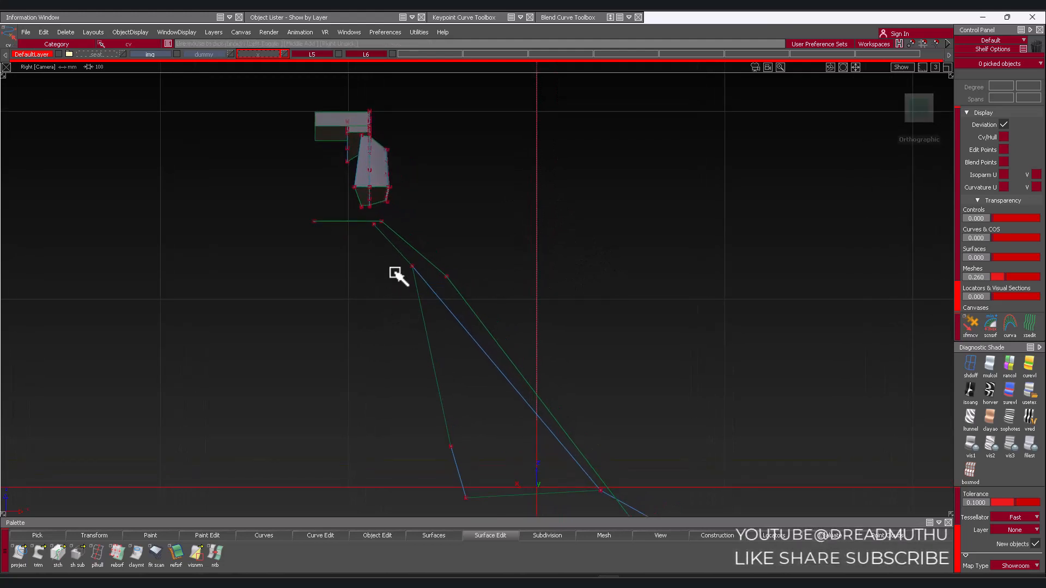
left_click_drag(423, 282, 424, 281)
right_click_drag(555, 265, 579, 239, "alt+shift")
middle_click_drag(580, 240, 588, 191, "ctrl+shift")
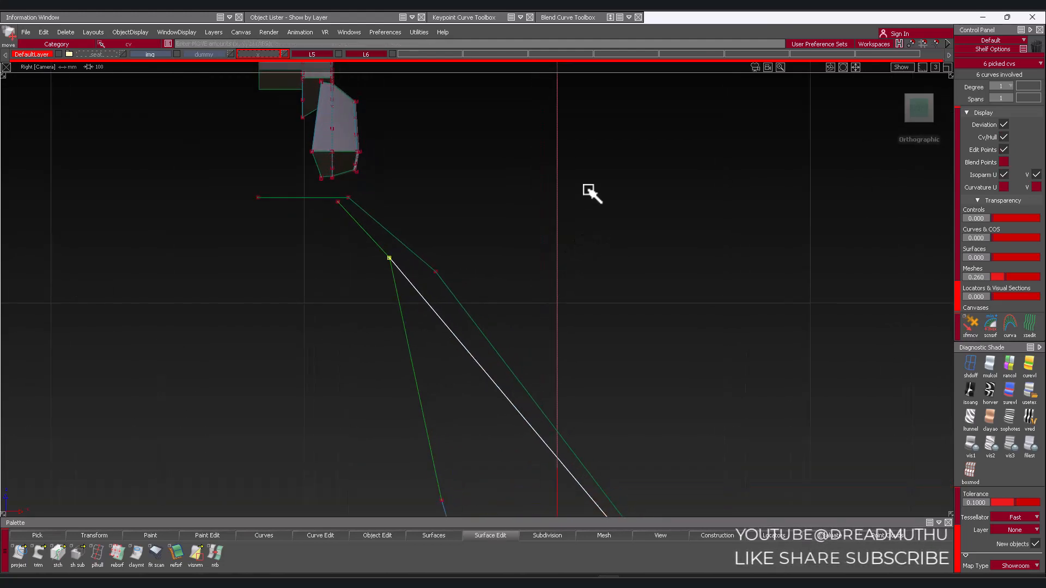
right_click_drag(589, 191, 598, 214)
middle_click_drag(600, 214, 637, 208)
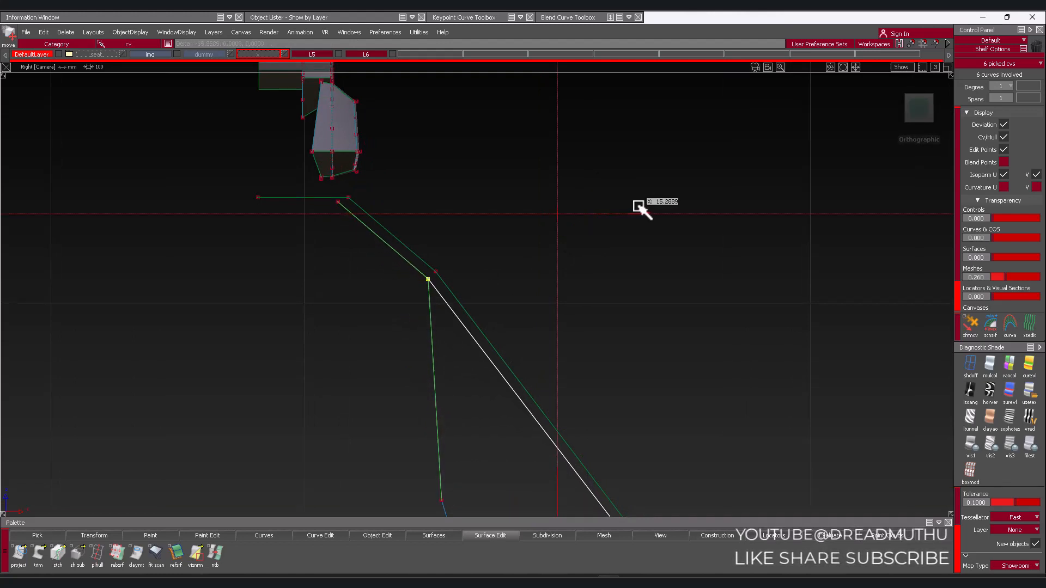
Move the upper-end CVs of the short inner slanted curves down and forward, roughly parallel to the outer profile
right_click_drag(626, 217, 625, 214)
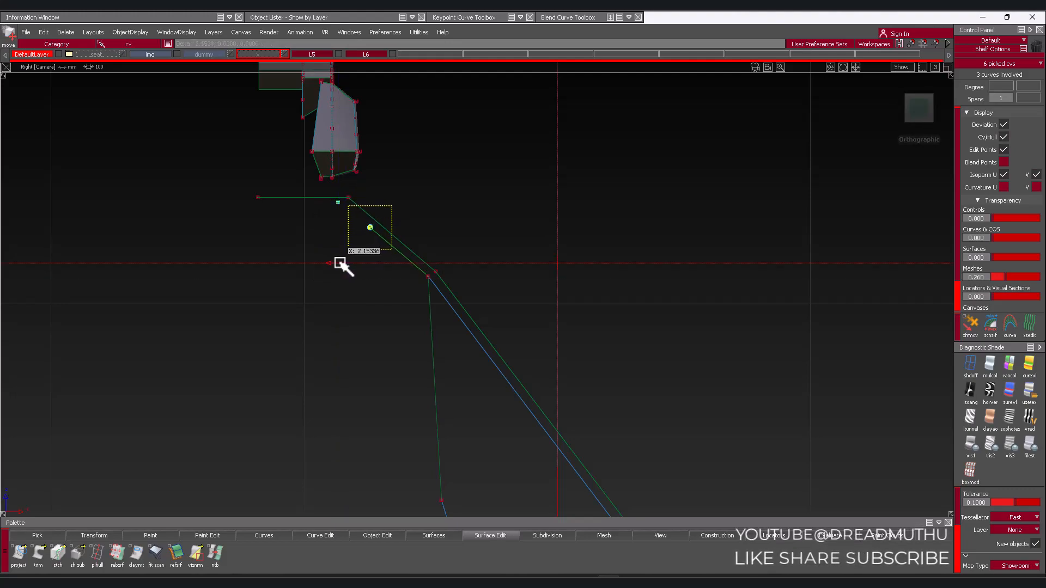
left_click(713, 267)
right_click_drag(713, 267, 663, 343, "alt+shift")
Compare the reshaped backrest surfaces with the seat shells and frame in the bench seating sketch from several perspective angles
key("F8")
mouse_move(632, 376)
left_mouse_down("alt+shift")
mouse_move(463, 427)
mouse_move(369, 375)
mouse_move(198, 357)
mouse_move(532, 296)
mouse_move(754, 310)
left_mouse_up("alt+shift")
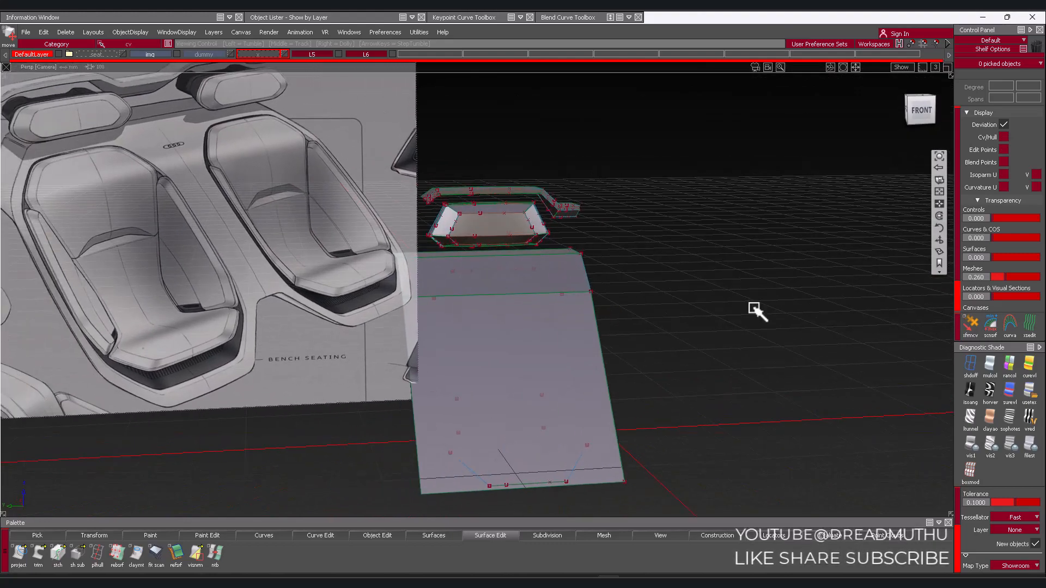
mouse_move(449, 265)
left_mouse_down("alt+shift")
mouse_move(490, 276)
mouse_move(483, 266)
mouse_move(528, 290)
mouse_move(549, 285)
mouse_move(562, 257)
mouse_move(375, 269)
mouse_move(499, 240)
left_mouse_up("alt+shift")
right_click_drag(500, 240, 518, 273, "alt+shift")
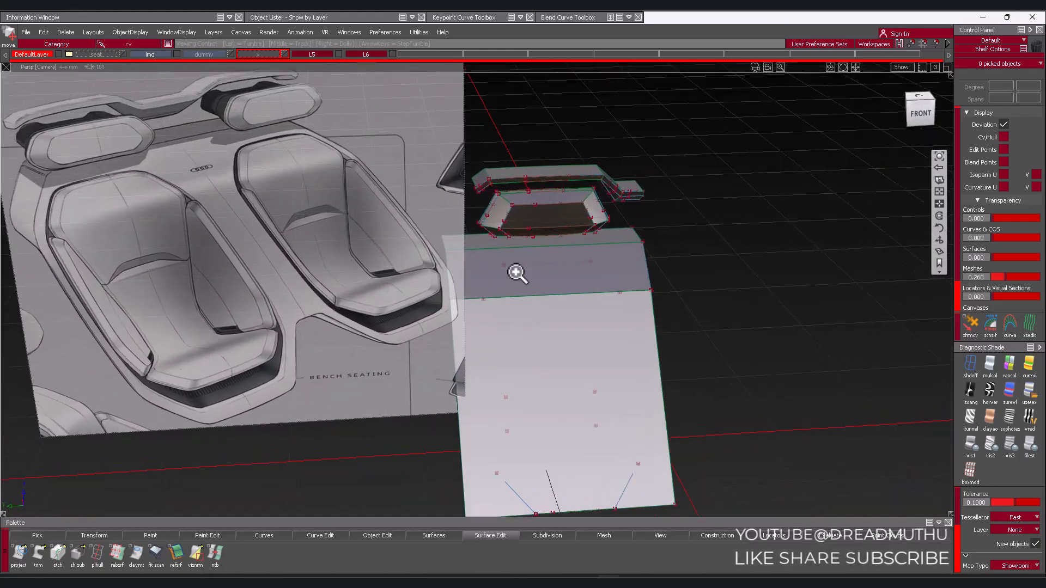
mouse_move(518, 272)
left_mouse_down("alt+shift")
mouse_move(422, 234)
mouse_move(460, 239)
left_mouse_up("alt+shift")
middle_click_drag(460, 240, 550, 254, "alt+shift")
right_click_drag(551, 254, 628, 305, "alt+shift")
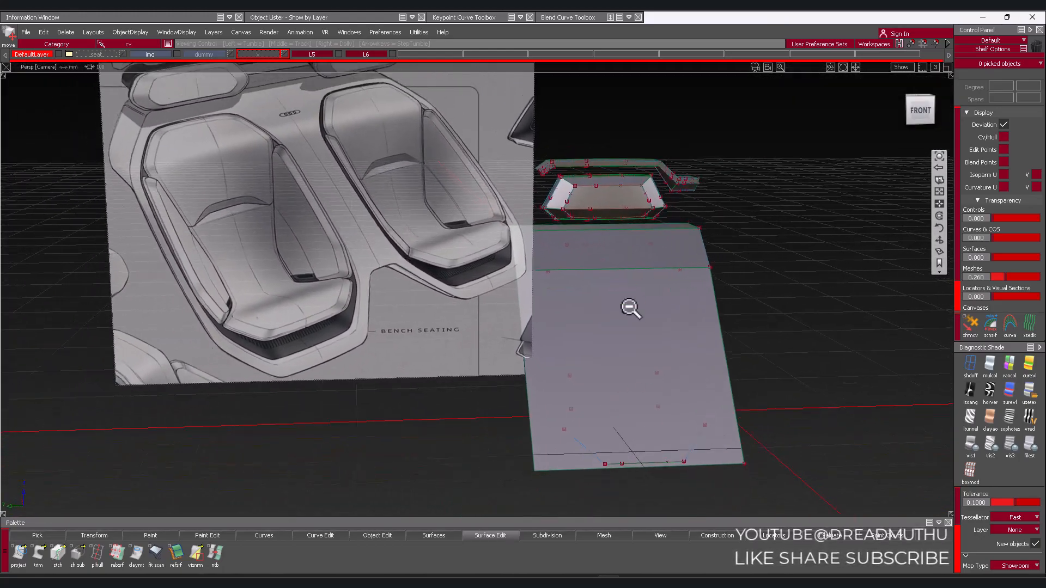
mouse_move(628, 305)
left_mouse_down("alt+shift")
mouse_move(458, 313)
mouse_move(453, 275)
mouse_move(515, 261)
mouse_move(501, 278)
mouse_move(780, 278)
mouse_move(733, 273)
left_mouse_up("alt+shift")
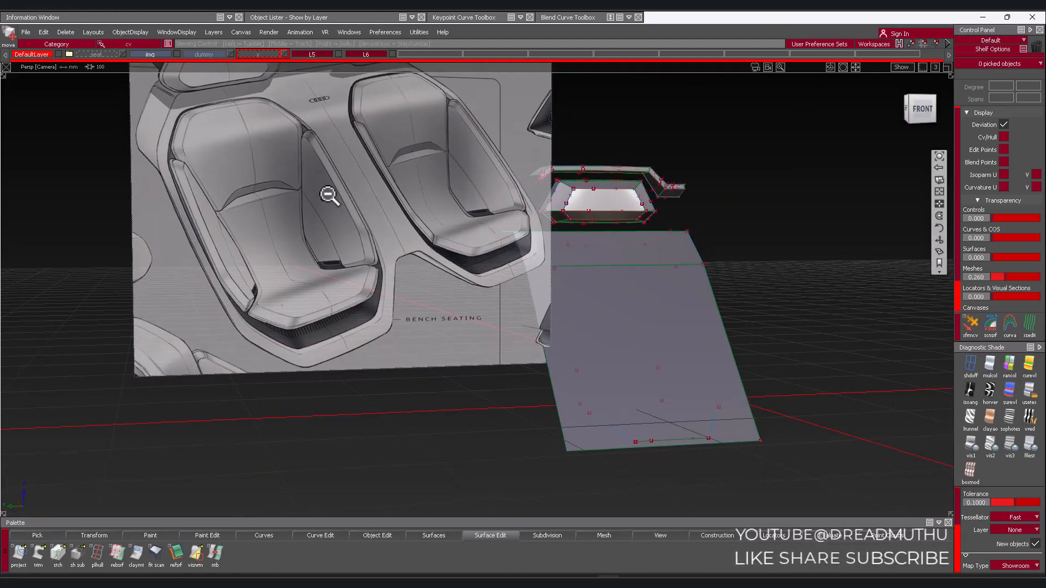
right_click_drag(328, 195, 311, 197, "alt+shift")
left_click_drag(311, 197, 365, 222, "alt+shift")
right_click_drag(364, 222, 707, 257, "alt+shift")
mouse_move(708, 257)
left_mouse_down("alt+shift")
mouse_move(827, 243)
mouse_move(872, 256)
mouse_move(653, 242)
mouse_move(726, 231)
left_mouse_up("alt+shift")
mouse_move(726, 231)
right_mouse_down("alt+shift")
mouse_move(348, 250)
mouse_move(444, 253)
mouse_move(585, 286)
right_mouse_up("alt+shift")
middle_click_drag(585, 286, 703, 260, "alt+shift")
right_click_drag(703, 259, 551, 350, "alt+shift")
mouse_move(550, 350)
left_mouse_down("alt+shift")
mouse_move(477, 390)
mouse_move(492, 346)
left_mouse_up("alt+shift")
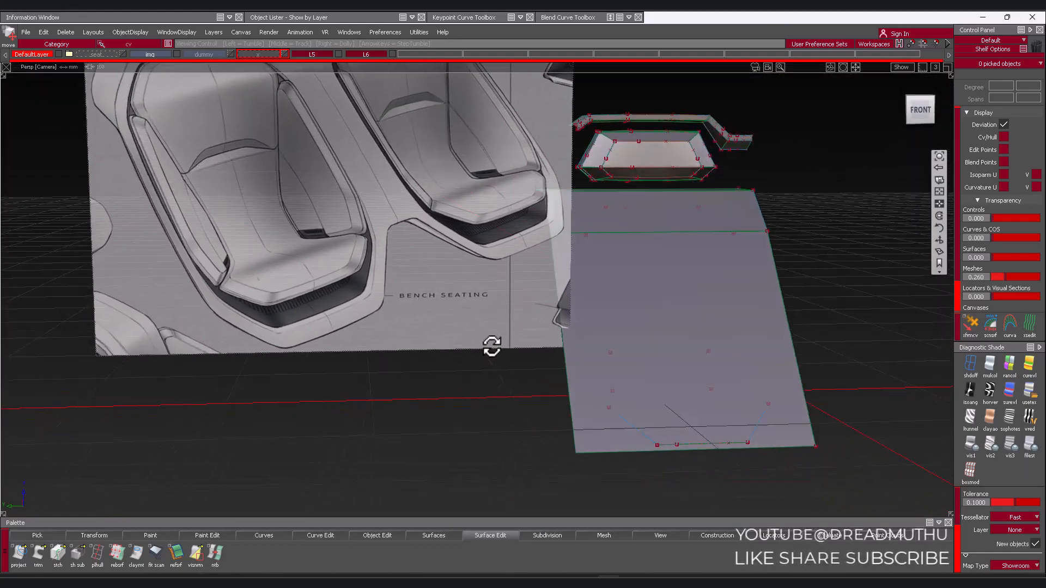
mouse_move(572, 327)
left_mouse_down("alt+shift")
mouse_move(773, 329)
mouse_move(541, 306)
mouse_move(631, 290)
left_mouse_up("alt+shift")
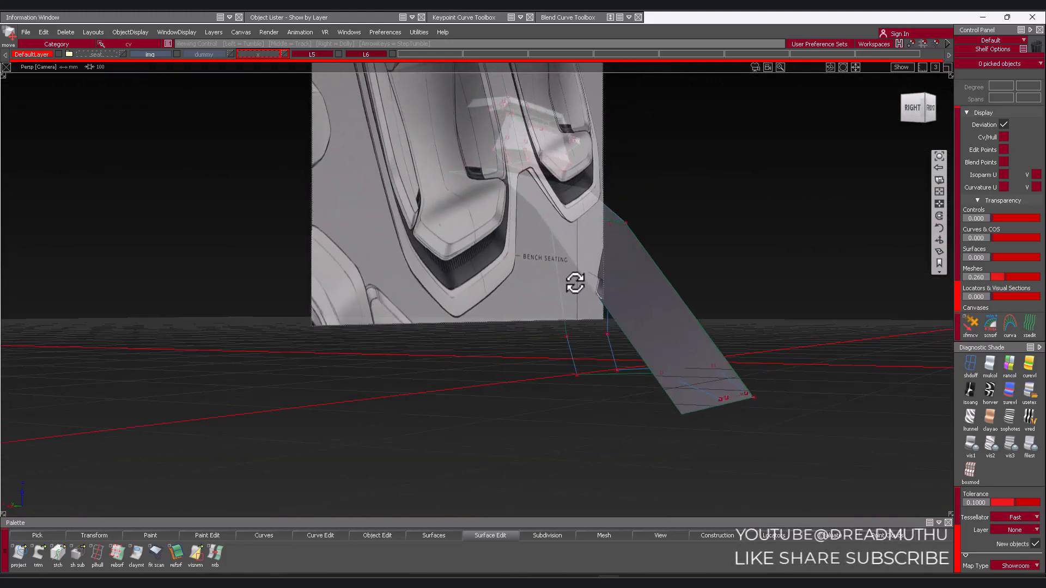
mouse_move(493, 292)
left_mouse_down("alt+shift")
mouse_move(672, 262)
mouse_move(570, 289)
mouse_move(412, 305)
mouse_move(366, 331)
mouse_move(299, 336)
left_mouse_up("alt+shift")
right_click_drag(454, 347, 530, 327, "alt+shift")
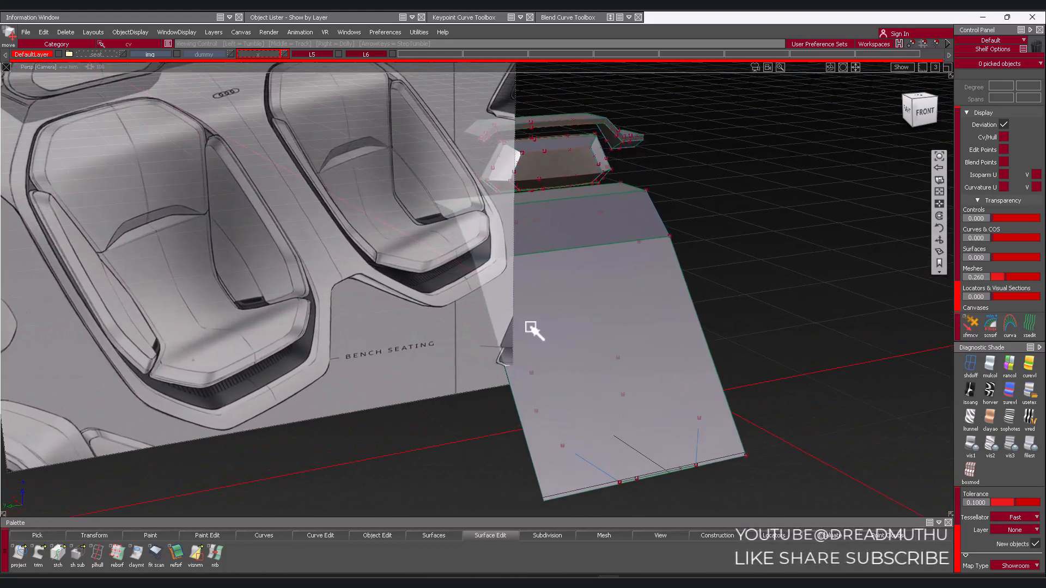
left_click_drag(530, 328, 460, 306, "alt+shift")
mouse_move(541, 271)
left_mouse_down("alt+shift")
mouse_move(402, 303)
mouse_move(544, 259)
left_mouse_up("alt+shift")
middle_click_drag(635, 306, 703, 342, "alt+shift")
left_click_drag(632, 384, 743, 287, "ctrl+shift")
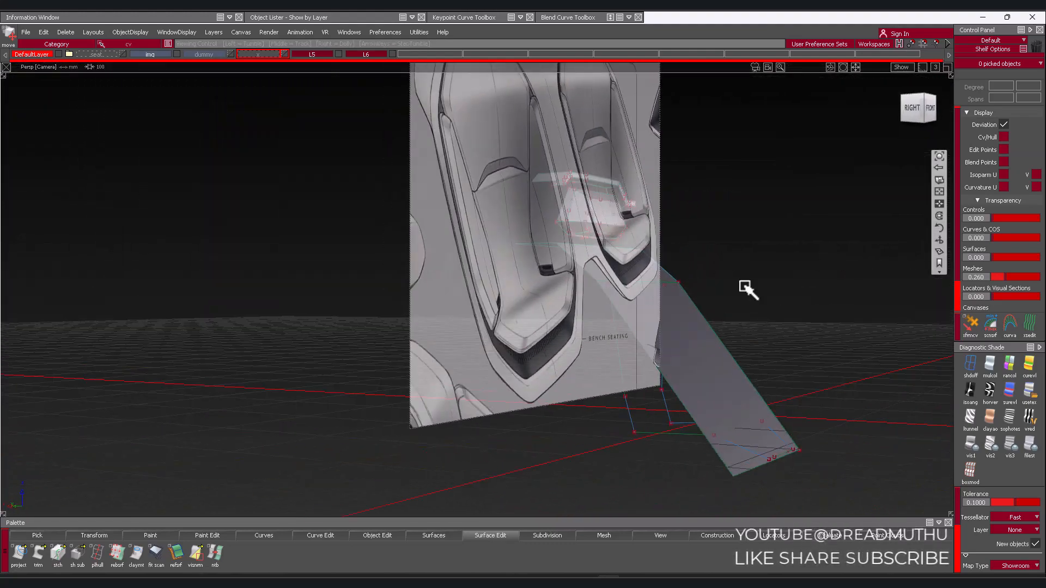
left_click_drag(627, 302, 727, 279, "alt+shift")
In the right view, select the three outer backrest profile curves and assign them to layer x
left_click(920, 117)
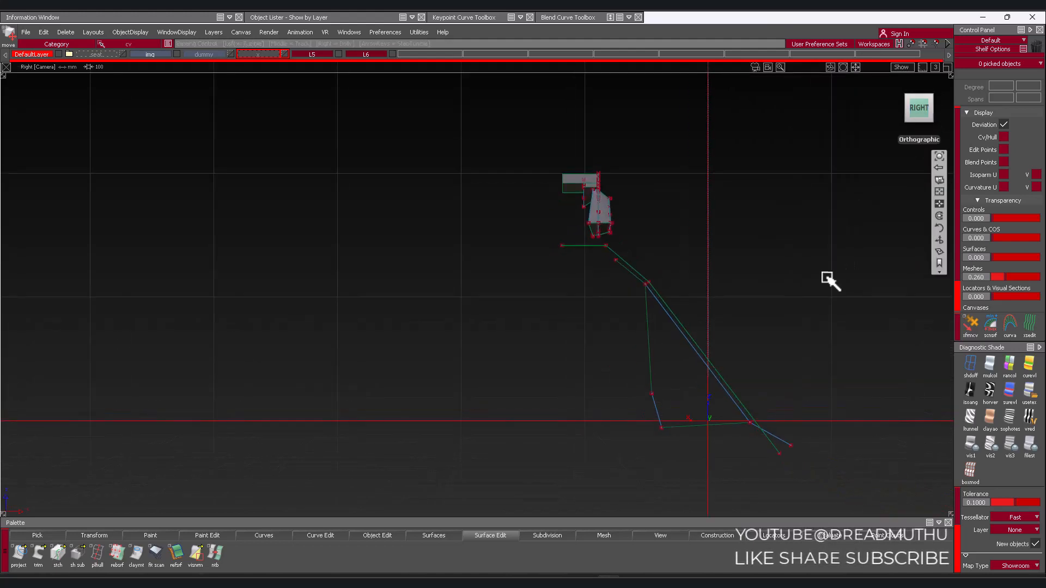
middle_click_drag(825, 277, 674, 240, "alt+shift")
right_click_drag(674, 239, 657, 224, "alt+shift")
middle_click_drag(657, 223, 710, 258, "alt+shift")
right_click_drag(626, 245, 595, 246, "alt+shift")
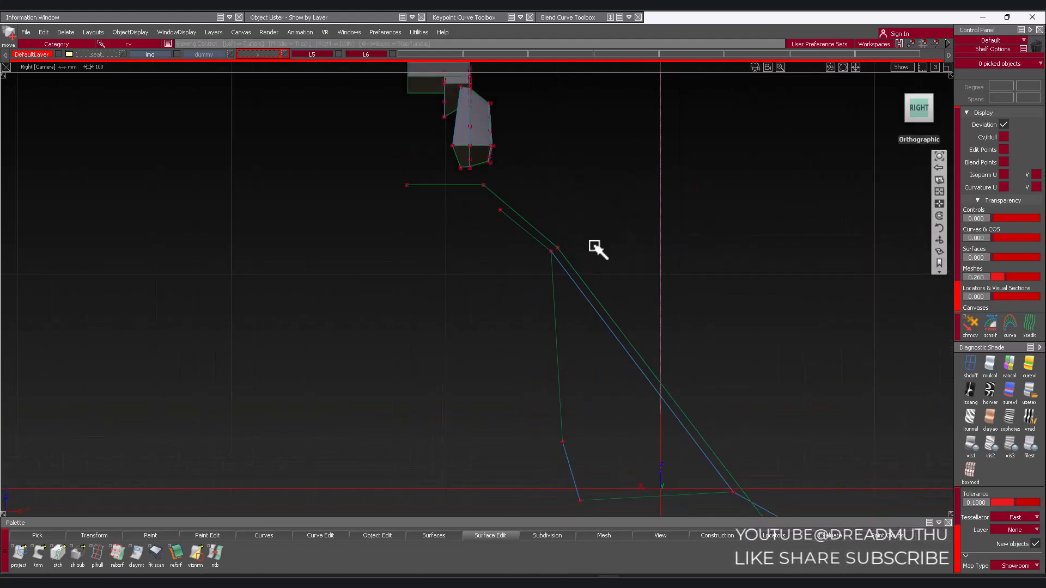
left_click_drag(411, 178, 429, 215)
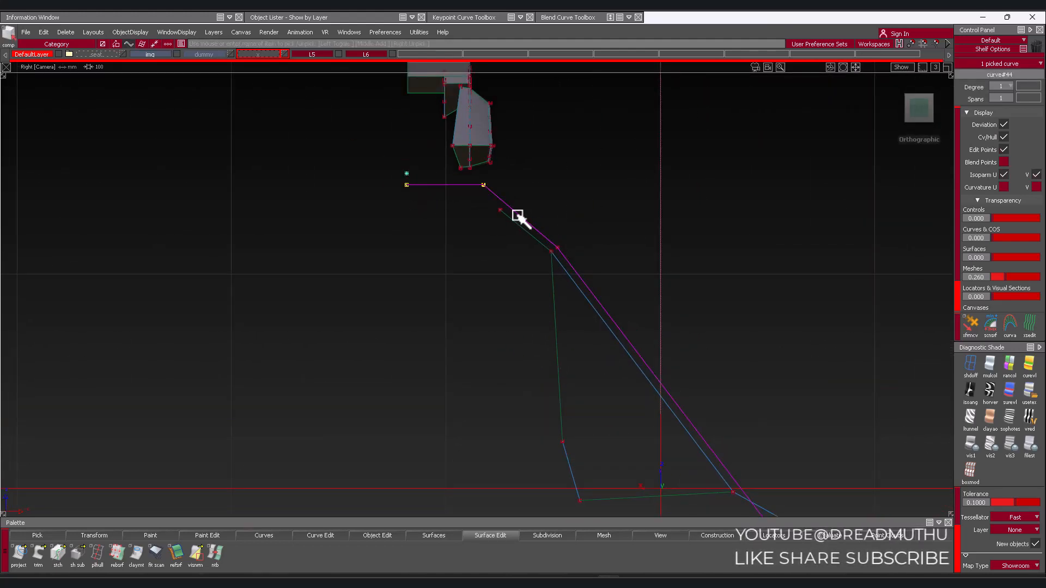
left_click_drag(524, 212, 525, 224)
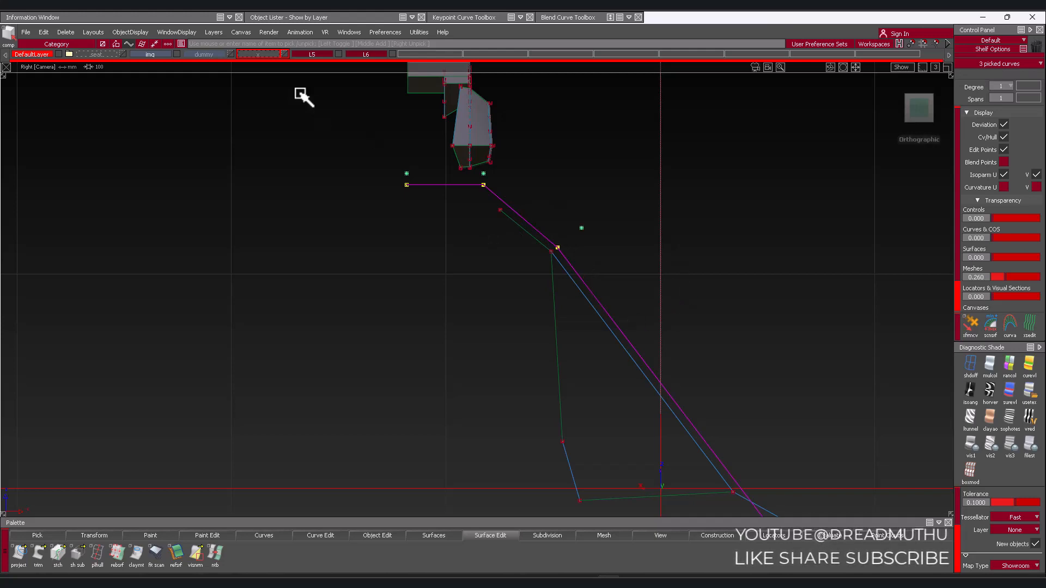
right_click_drag(265, 57, 285, 76)
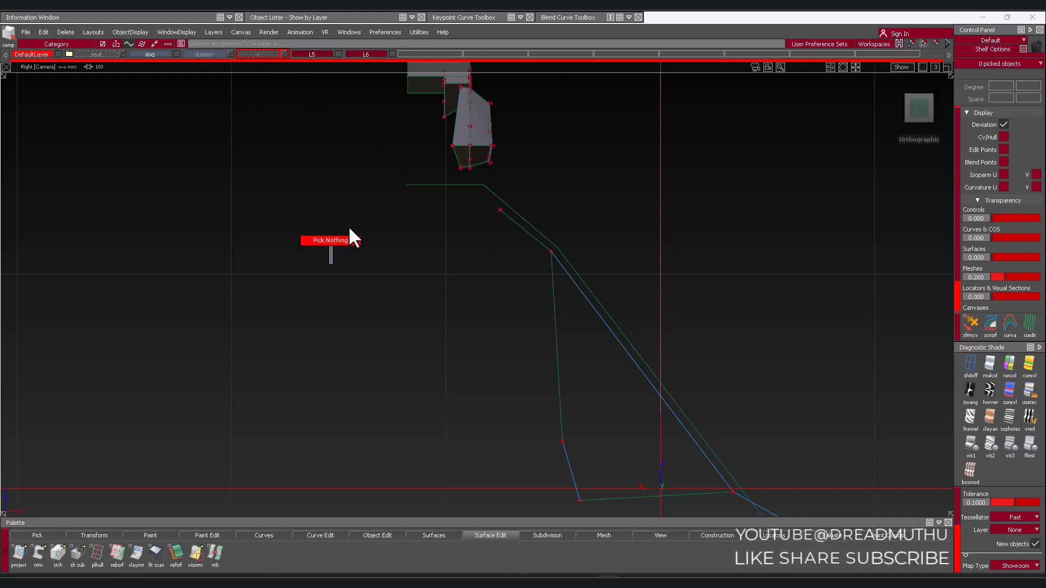
Select the inner backrest outline curves and examine their fit to the backrest surfaces and the bench seating sketch
left_click_drag(349, 229, 354, 230, "ctrl+shift")
right_click_drag(520, 245, 546, 247, "alt+shift")
middle_click_drag(545, 247, 479, 259, "alt+shift")
right_click_drag(479, 259, 520, 266, "alt+shift")
middle_click_drag(524, 265, 502, 224, "alt+shift")
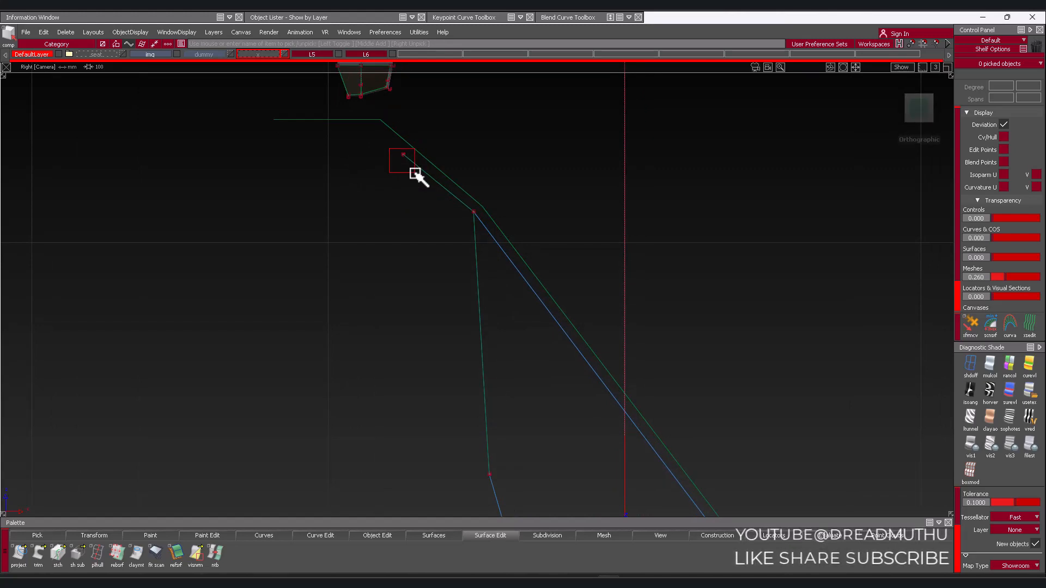
left_click(494, 236)
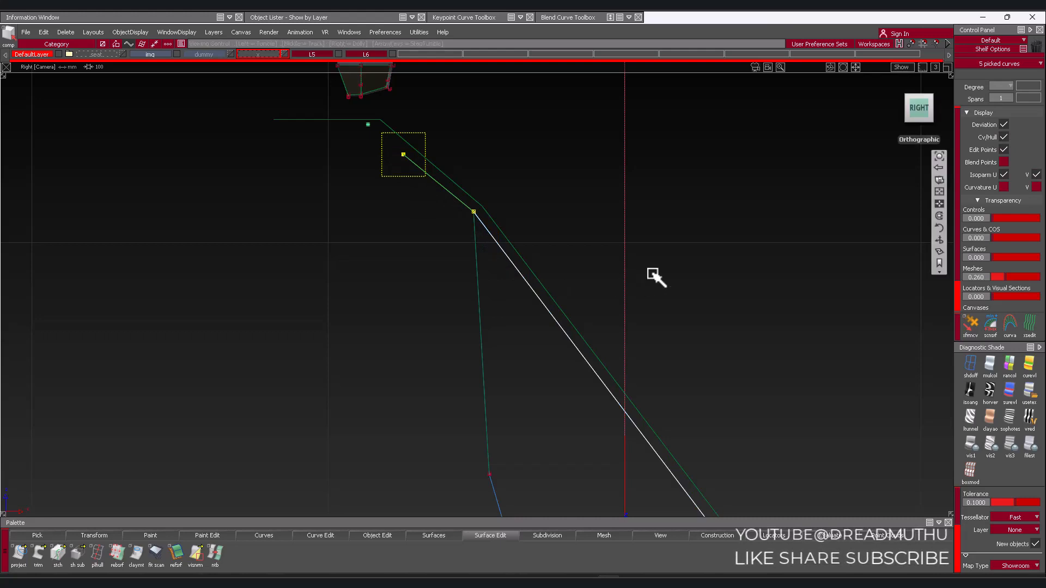
right_click_drag(823, 326, 798, 328, "alt+shift")
middle_click_drag(798, 328, 652, 148, "alt+shift")
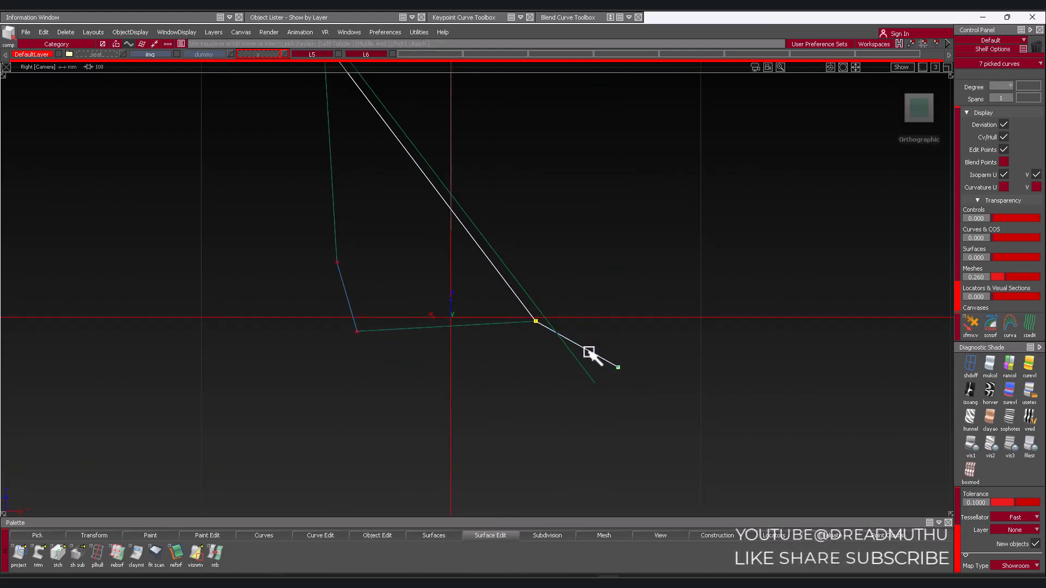
left_click_drag(588, 352, 618, 264, "alt+shift")
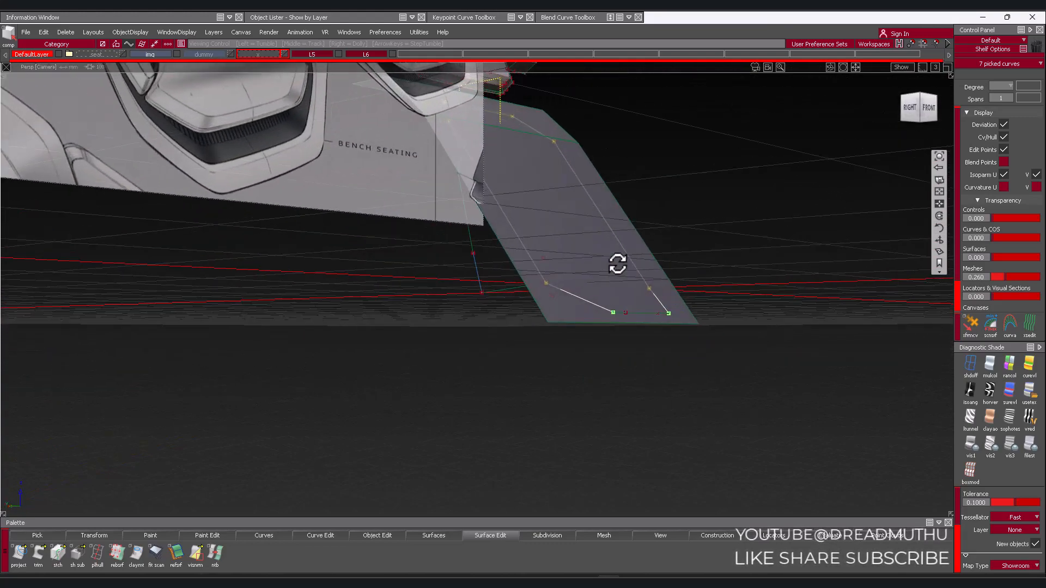
right_click_drag(690, 285, 768, 348, "alt+shift")
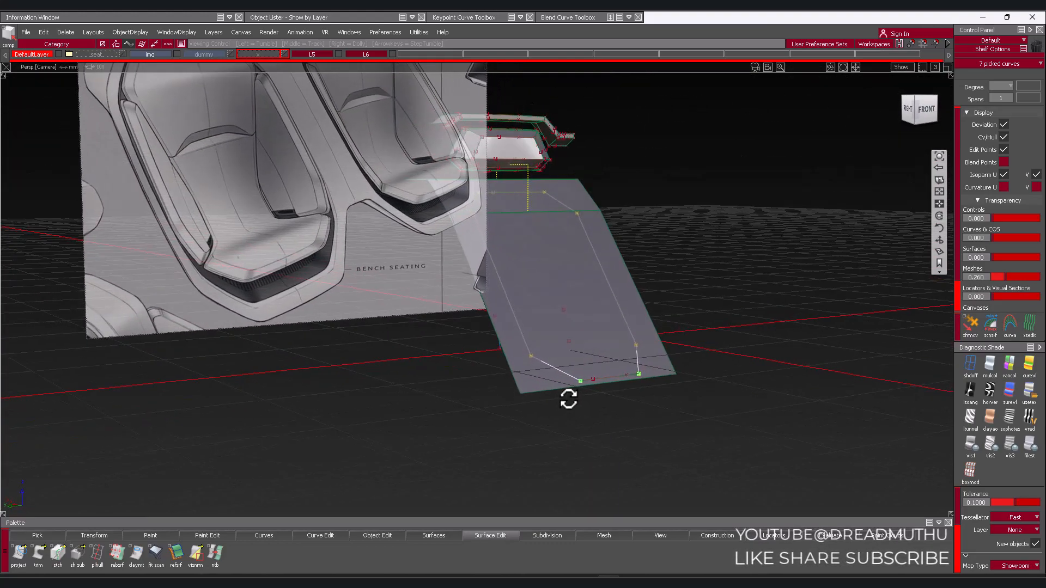
middle_click_drag(618, 372, 843, 378, "alt+shift")
mouse_move(768, 347)
left_mouse_down("alt+shift")
mouse_move(567, 331)
mouse_move(672, 329)
mouse_move(624, 323)
left_mouse_up("alt+shift")
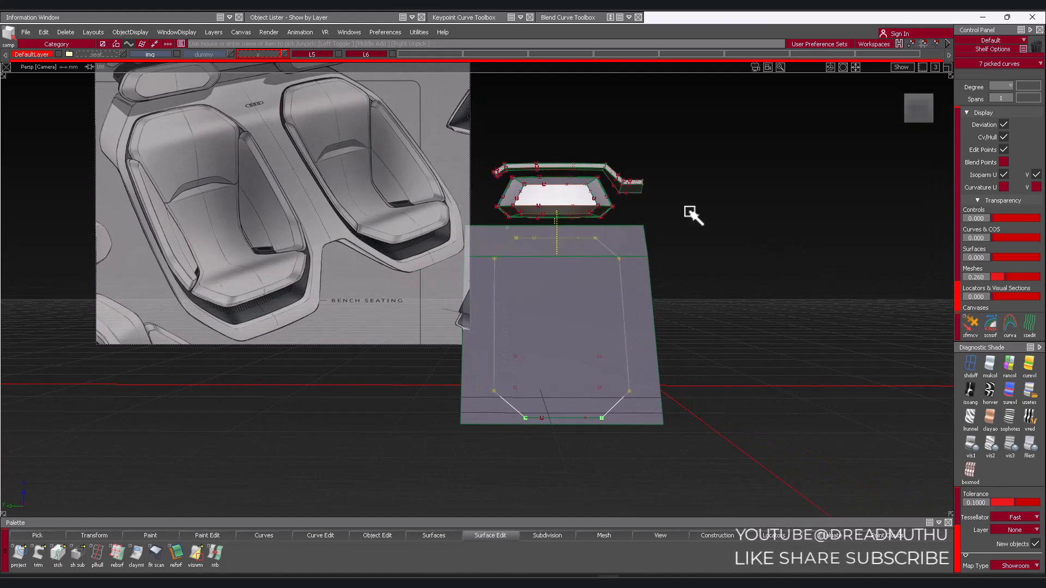
mouse_move(711, 210)
left_mouse_down("alt+shift")
mouse_move(763, 308)
mouse_move(742, 294)
left_mouse_up("alt+shift")
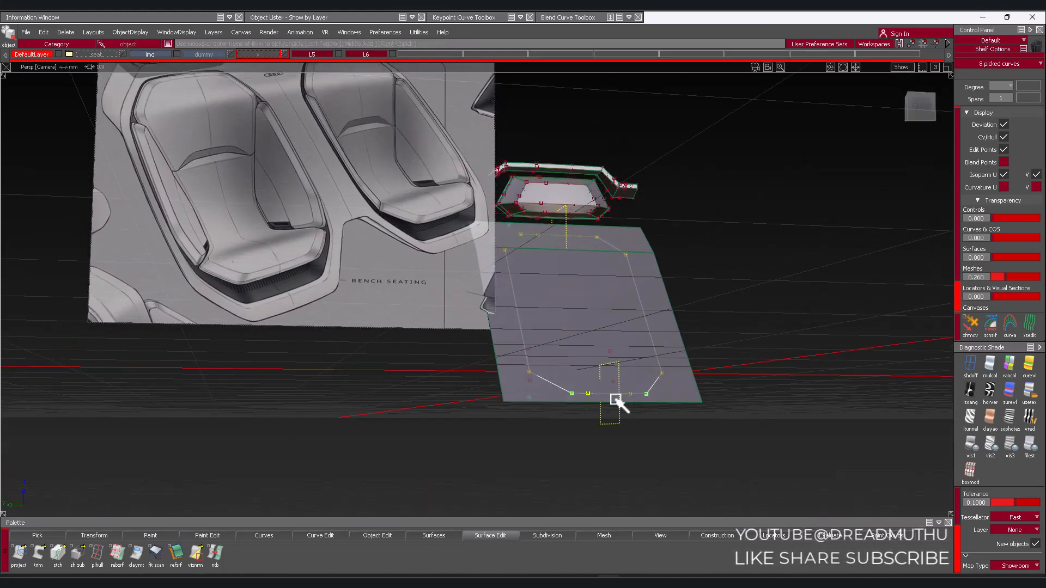
mouse_move(616, 401)
left_mouse_down("alt+shift")
mouse_move(485, 411)
mouse_move(476, 451)
mouse_move(625, 445)
mouse_move(467, 467)
mouse_move(427, 448)
mouse_move(500, 445)
left_mouse_up("alt+shift")
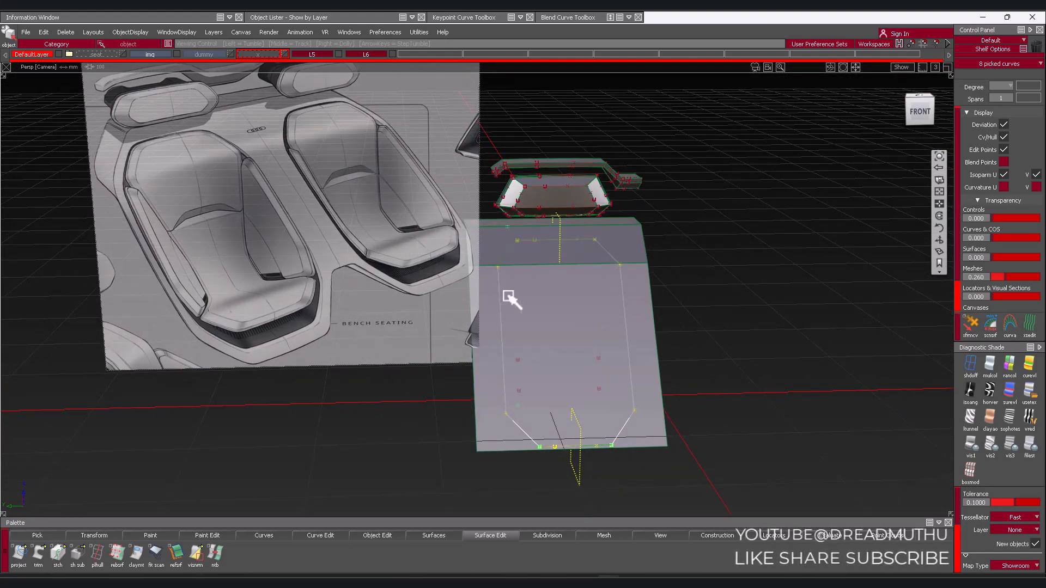
left_click_drag(509, 298, 621, 306, "alt+shift")
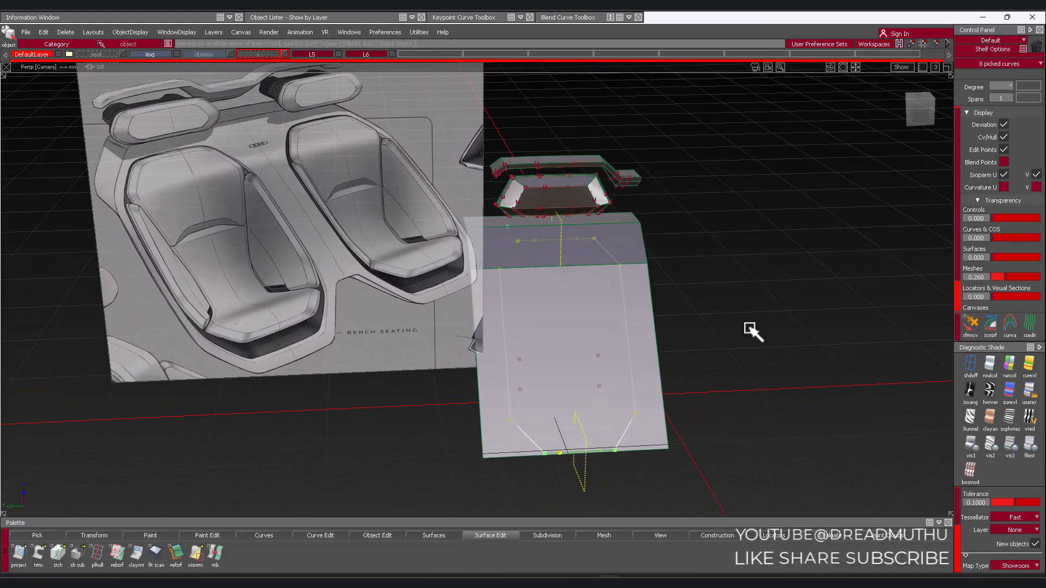
mouse_move(750, 330)
left_mouse_down("alt+shift")
mouse_move(724, 345)
mouse_move(789, 321)
mouse_move(712, 315)
mouse_move(734, 320)
left_mouse_up("alt+shift")
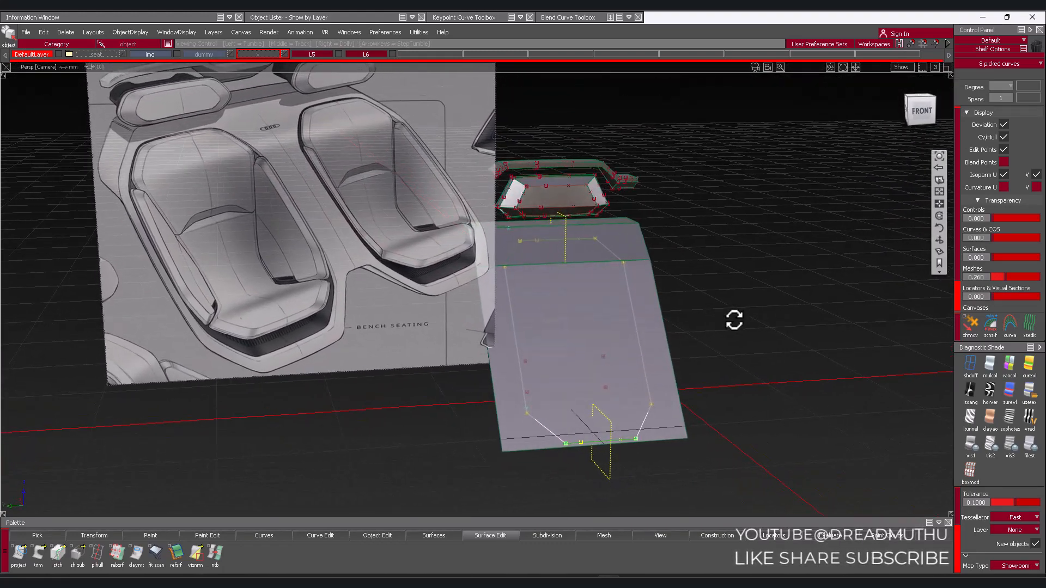
left_click(768, 273)
left_click_drag(768, 273, 713, 225, "alt+shift")
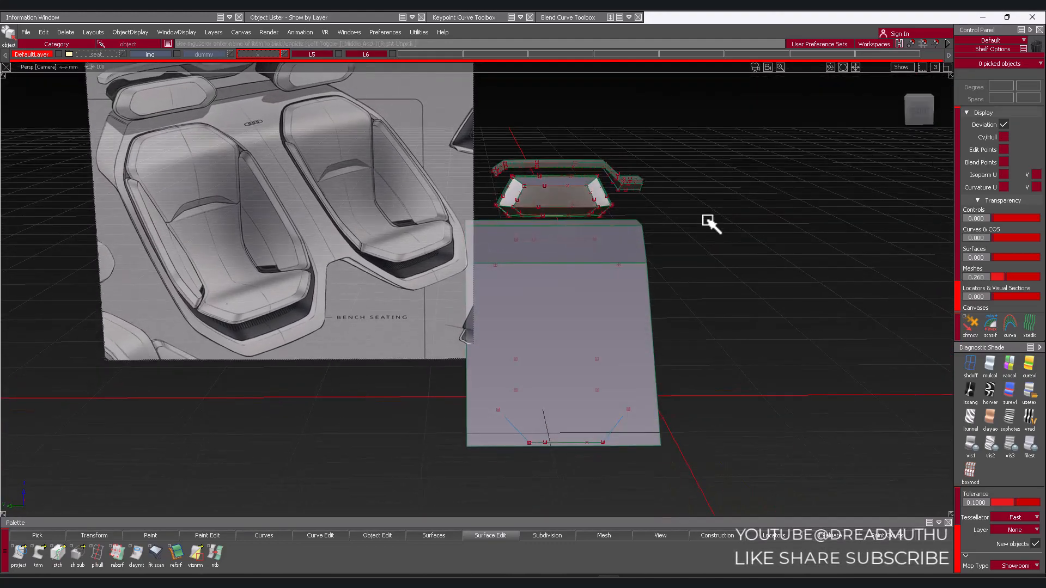
In the front view, select the inner backrest and seat outline curves and assign them to layer L6
left_click(925, 108)
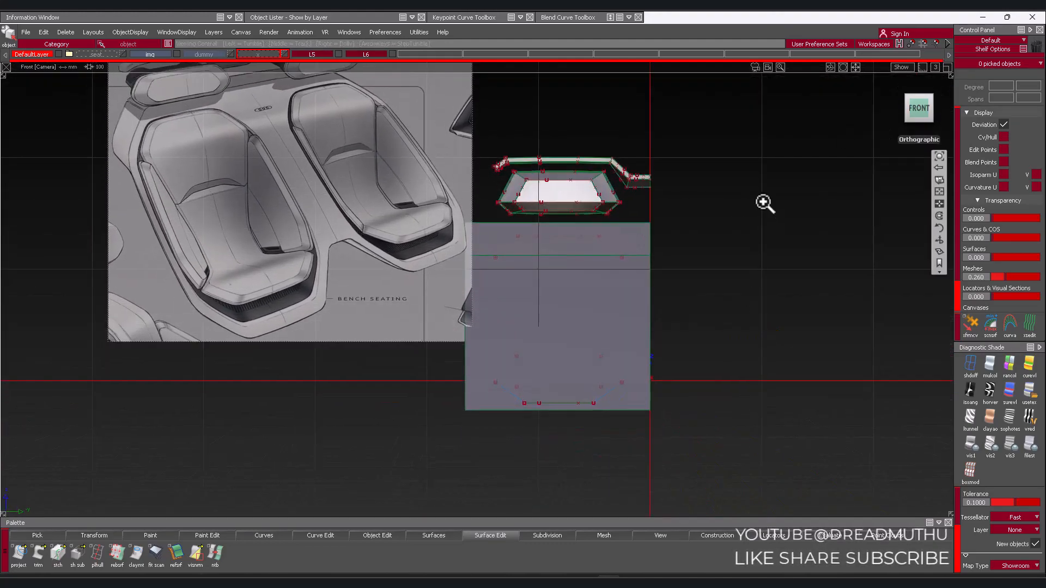
right_click_drag(764, 203, 781, 169, "alt+shift")
middle_click_drag(782, 169, 727, 269, "alt+shift")
right_click_drag(726, 268, 717, 277, "alt+shift")
middle_click_drag(718, 277, 681, 280, "alt+shift")
left_click_drag(684, 360, 684, 326, "ctrl+shift")
right_click_drag(685, 265, 648, 262, "alt+shift")
middle_click_drag(648, 262, 653, 240, "alt+shift")
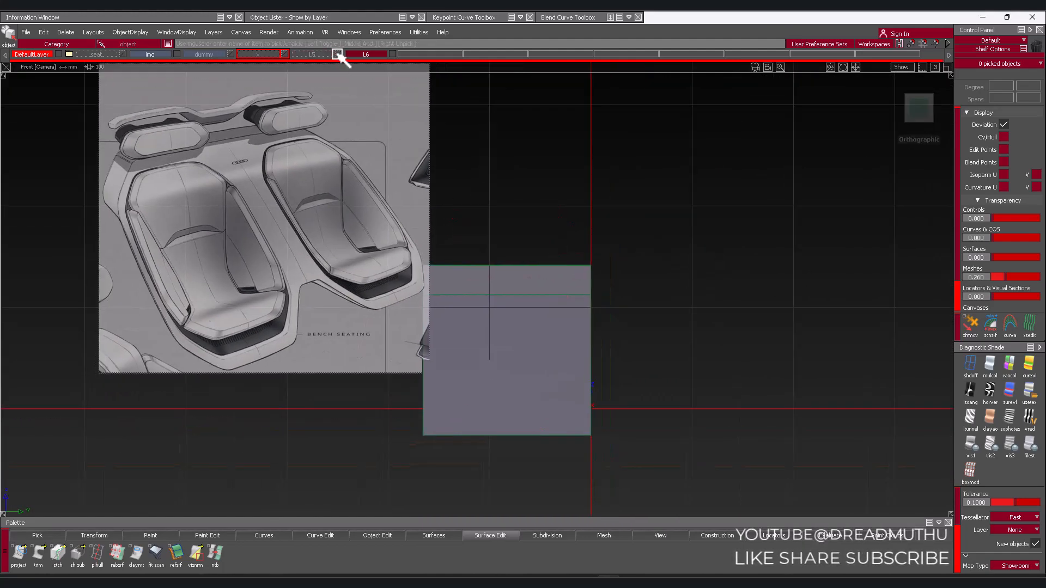
right_click_drag(619, 295, 593, 293, "alt+shift")
middle_click_drag(593, 293, 608, 262, "alt+shift")
left_click_drag(421, 254, 457, 272, "ctrl+shift")
left_click_drag(636, 412, 636, 413)
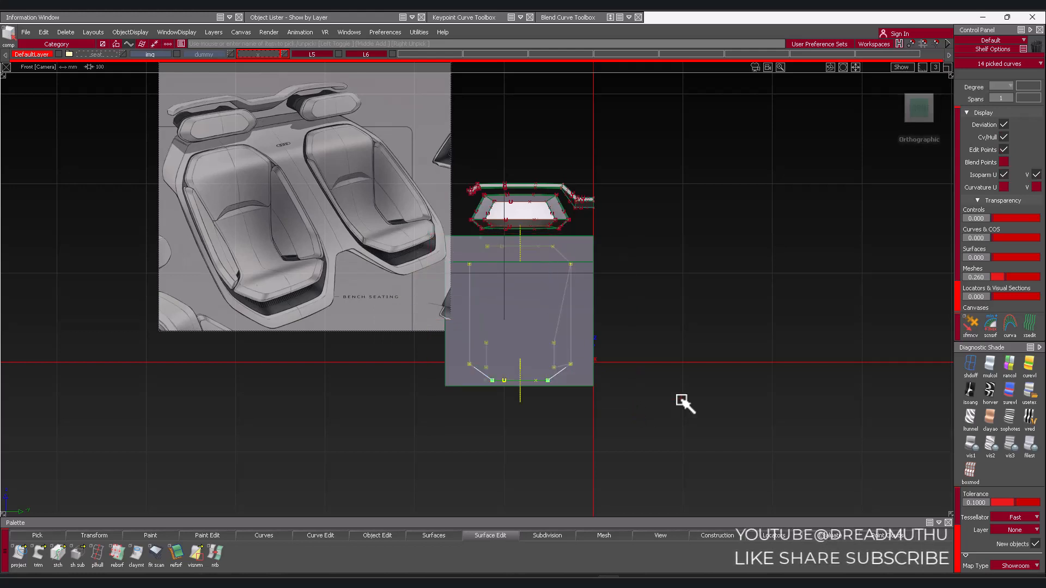
left_click_drag(364, 54, 361, 64)
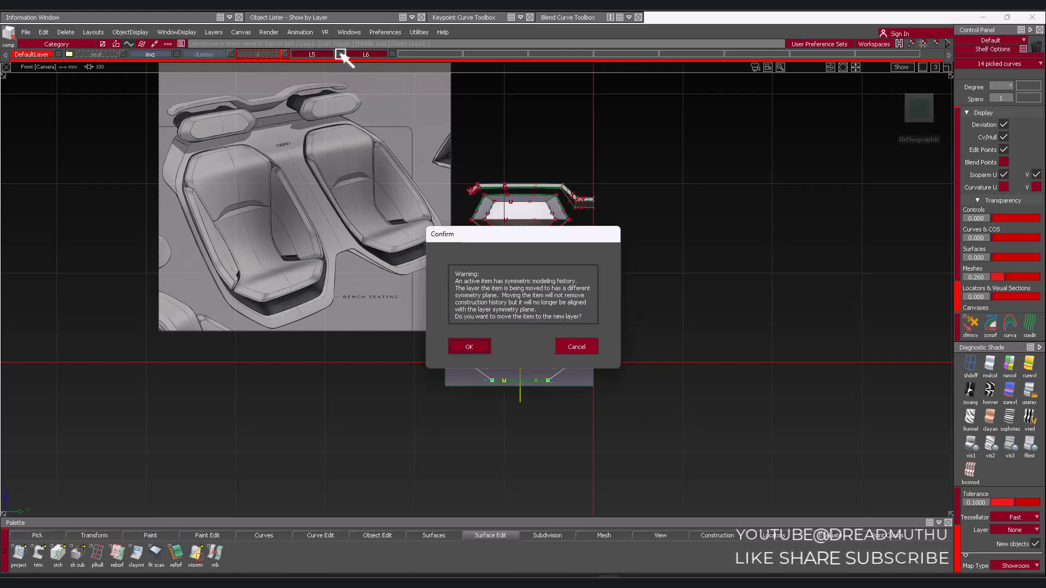
left_click(459, 349)
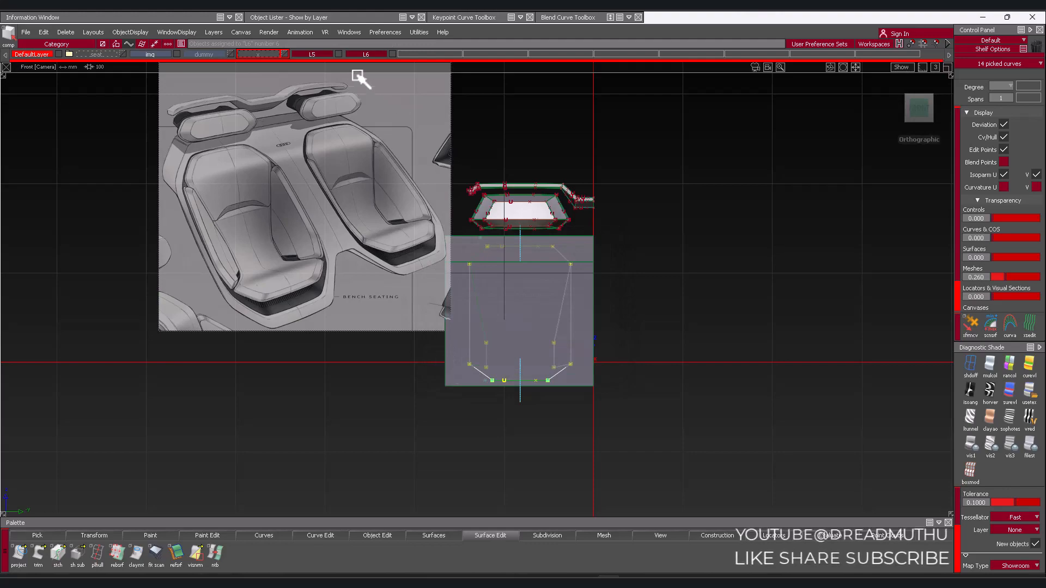
Hide layer L5, clear the selection and turn off the shading on the backrest surfaces
left_click(339, 54)
left_click(379, 194)
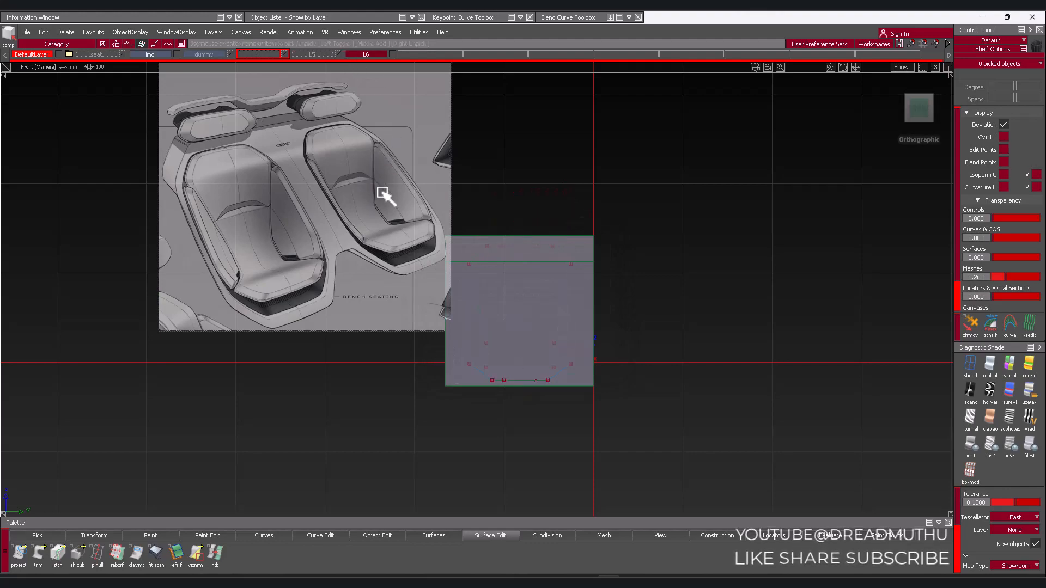
right_click_drag(383, 193, 437, 203, "alt+shift")
middle_click_drag(438, 203, 423, 198, "alt+shift")
right_click_drag(564, 264, 519, 288, "alt+shift")
left_click_drag(519, 288, 529, 334, "alt+shift")
left_click(921, 111)
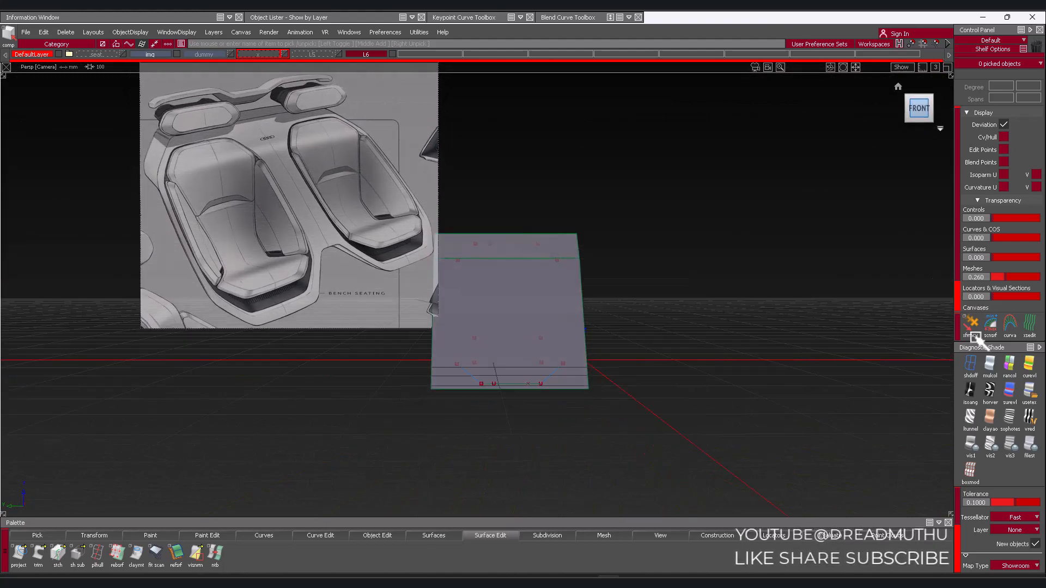
left_click(972, 363)
Project the horizontal top curve of the inner outline onto the sloped shoulder surface in the front view
right_click_drag(537, 297, 630, 306, "alt+shift")
middle_click_drag(624, 299, 571, 388, "alt+shift")
mouse_move(572, 391)
right_mouse_down("alt+shift")
mouse_move(525, 334)
mouse_move(621, 296)
mouse_move(560, 333)
mouse_move(516, 327)
right_mouse_up("alt+shift")
middle_click_drag(515, 327, 509, 341, "alt+shift")
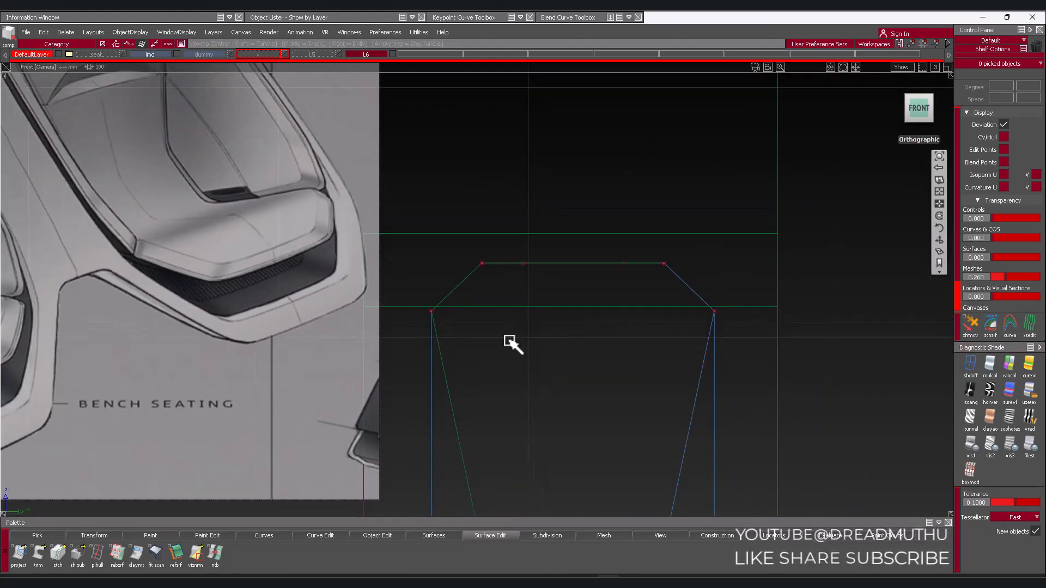
right_click_drag(546, 334, 561, 305, "alt+shift")
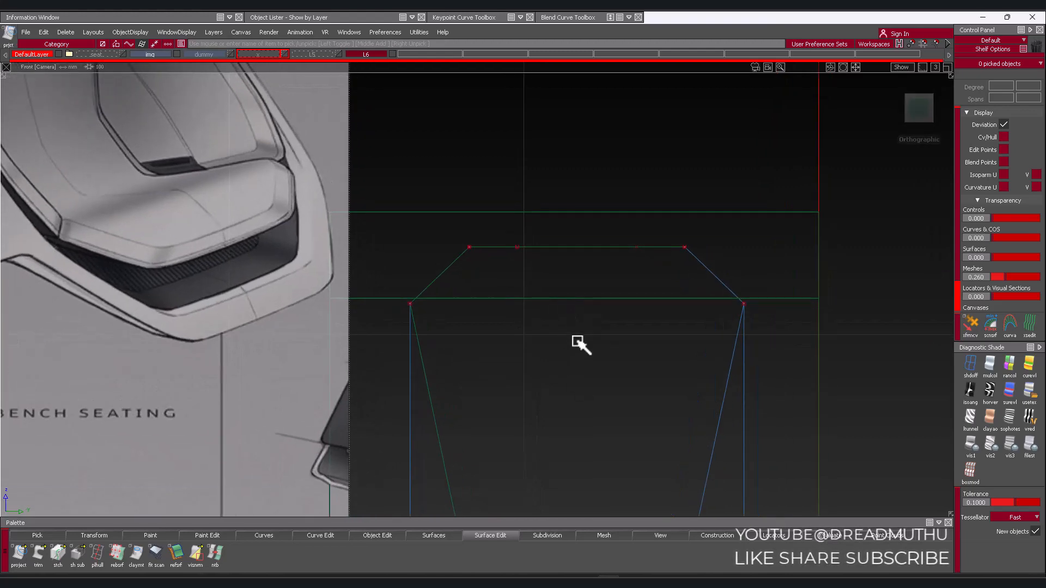
key("p")
left_click(566, 298)
key("space")
left_click(564, 247)
key("space")
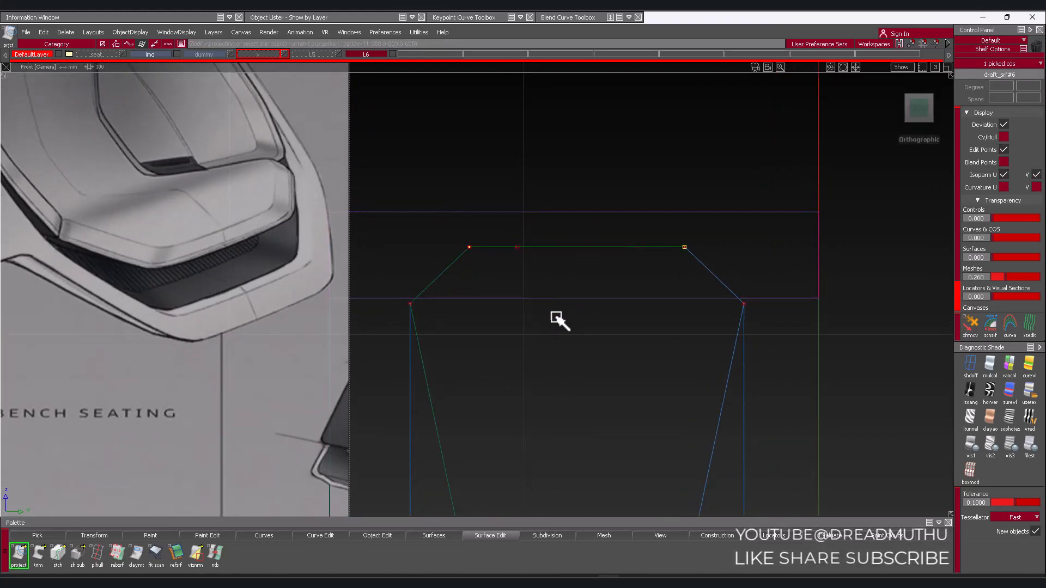
Study the backrest's upper edge and side contours in the bench seating sketch and compare them with the outline curves
right_click_drag(556, 318, 504, 404, "alt+shift")
middle_click_drag(504, 404, 517, 436, "alt+shift")
right_click_drag(517, 437, 530, 402, "alt+shift")
middle_click_drag(530, 402, 638, 392, "alt+shift")
right_click_drag(609, 391, 621, 385, "alt+shift")
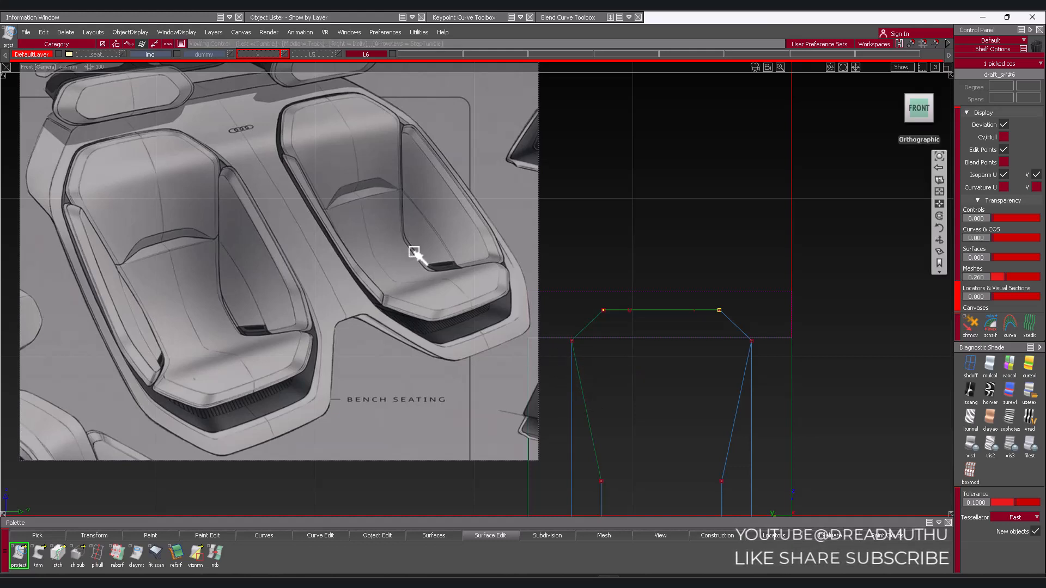
right_click_drag(307, 240, 321, 237, "alt+shift")
middle_click_drag(317, 236, 468, 283, "alt+shift")
right_click_drag(266, 261, 301, 261, "alt+shift")
middle_click_drag(180, 239, 322, 270, "alt+shift")
right_click_drag(322, 271, 432, 332, "alt+shift")
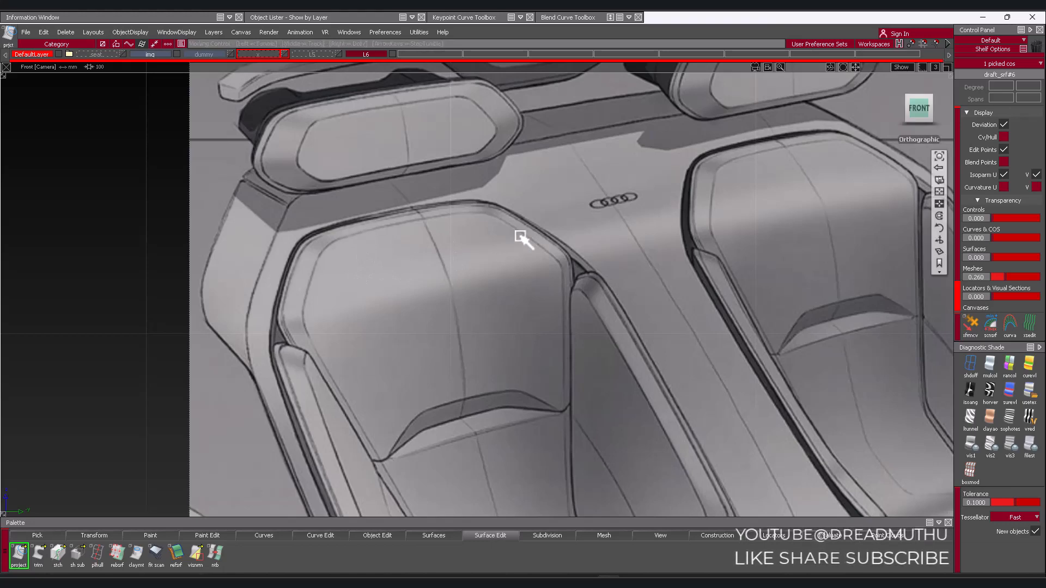
right_click_drag(521, 236, 447, 305, "alt+shift")
middle_click_drag(528, 335, 418, 330, "alt+shift")
right_click_drag(355, 331, 384, 327, "alt+shift")
middle_click_drag(286, 271, 320, 273, "alt+shift")
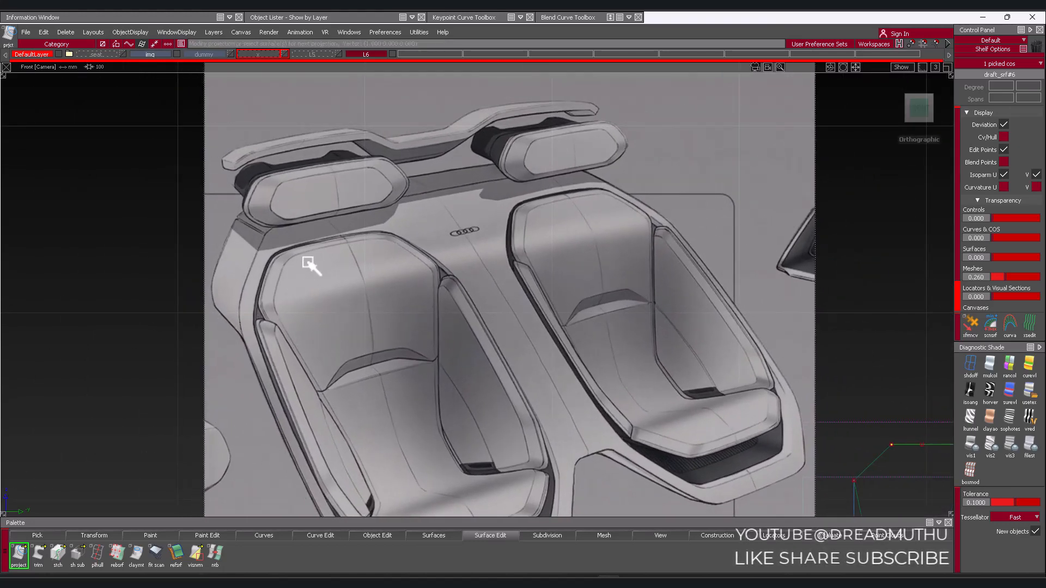
right_click_drag(278, 250, 335, 270, "alt+shift")
middle_click_drag(310, 267, 341, 267, "alt+shift")
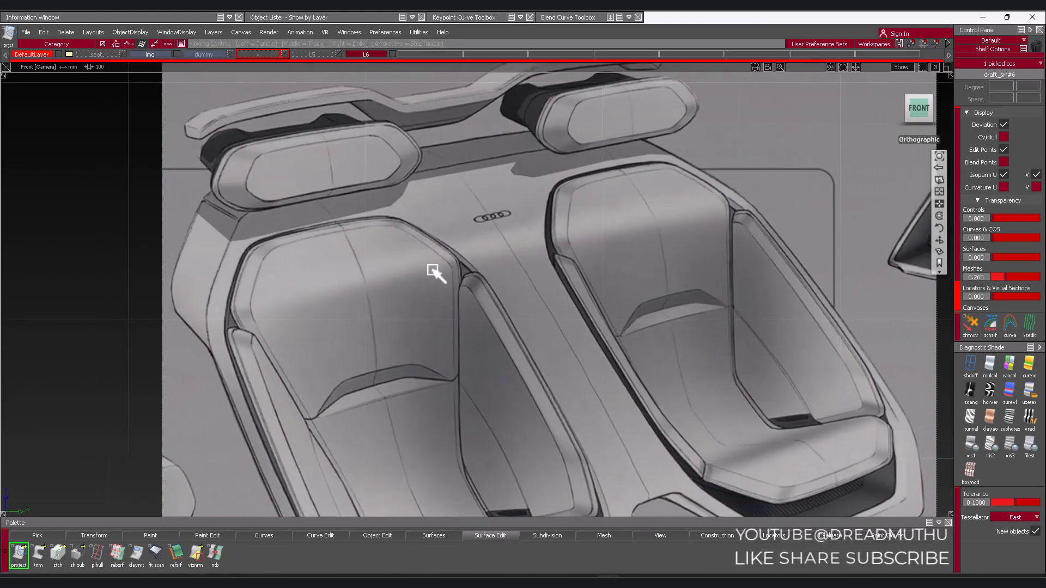
right_click_drag(518, 272, 470, 313, "alt+shift")
middle_click_drag(468, 314, 143, 272, "alt+shift")
right_click_drag(463, 305, 527, 329, "alt+shift")
middle_click_drag(522, 306, 513, 201, "alt+shift")
right_click_drag(636, 326, 625, 355, "alt+shift")
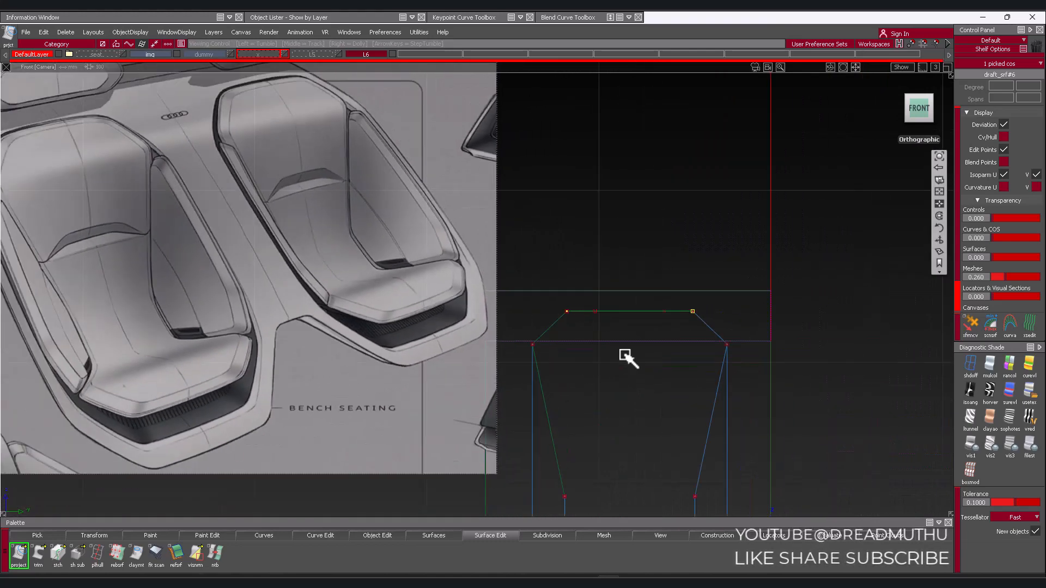
right_click_drag(268, 218, 250, 207, "alt+shift")
middle_click_drag(253, 175, 330, 182, "alt+shift")
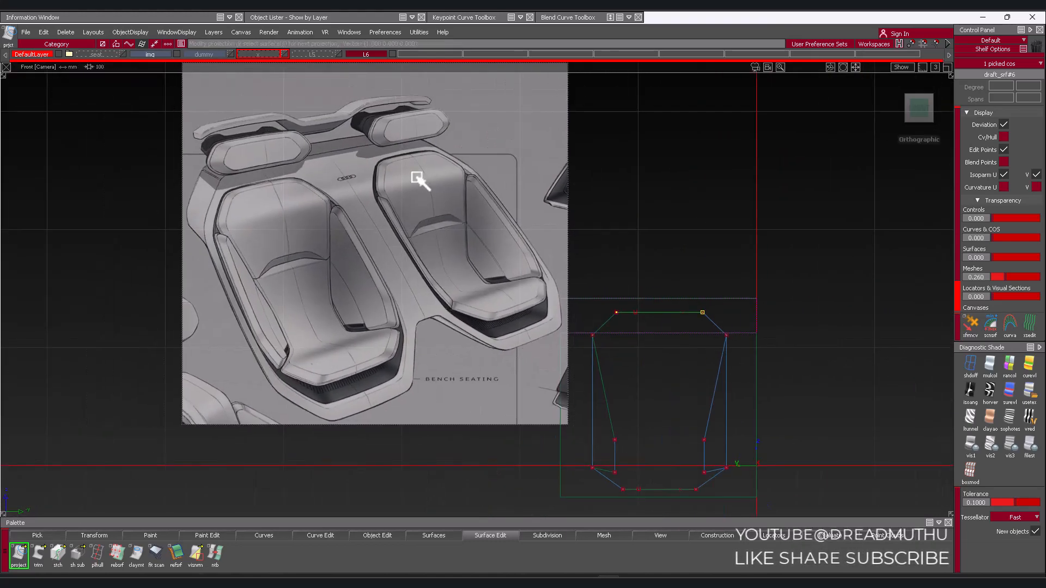
Examine the projected curve and the seat outline in perspective from the side and front
right_click_drag(612, 296, 673, 319, "alt+shift")
right_click_drag(599, 322, 578, 338, "alt+shift")
middle_click_drag(704, 357, 551, 354, "alt+shift")
left_click_drag(634, 379, 932, 404, "alt+shift")
right_click_drag(926, 403, 790, 386, "alt+shift")
middle_click_drag(789, 385, 588, 320, "alt+shift")
right_click_drag(588, 320, 603, 309, "alt+shift")
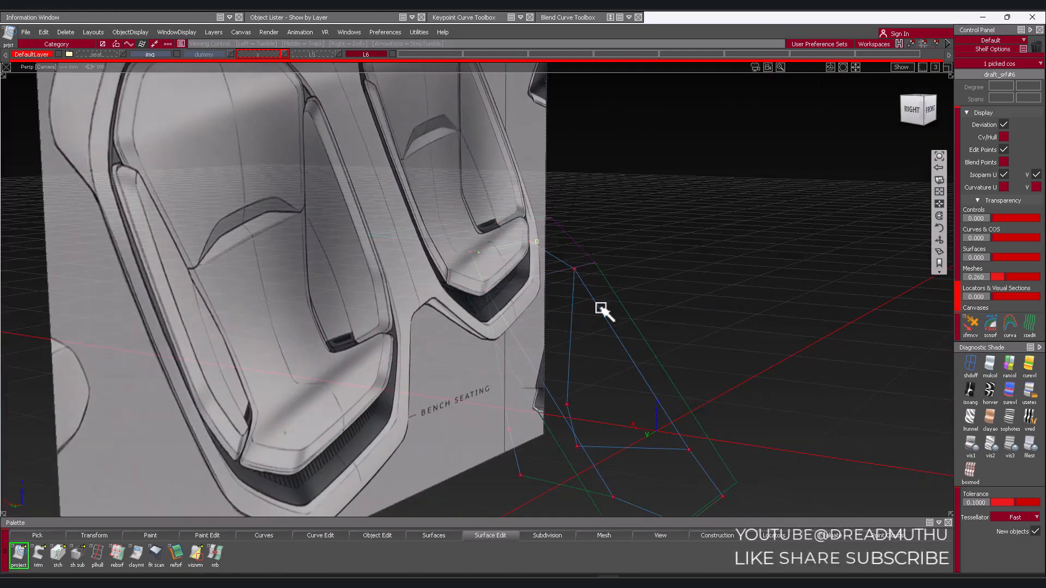
left_click_drag(593, 327, 427, 354, "alt+shift")
right_click_drag(430, 352, 384, 354, "alt+shift")
middle_click_drag(553, 361, 651, 362, "alt+shift")
right_click_drag(650, 361, 529, 336, "alt+shift")
left_click_drag(623, 257, 403, 240, "alt+shift")
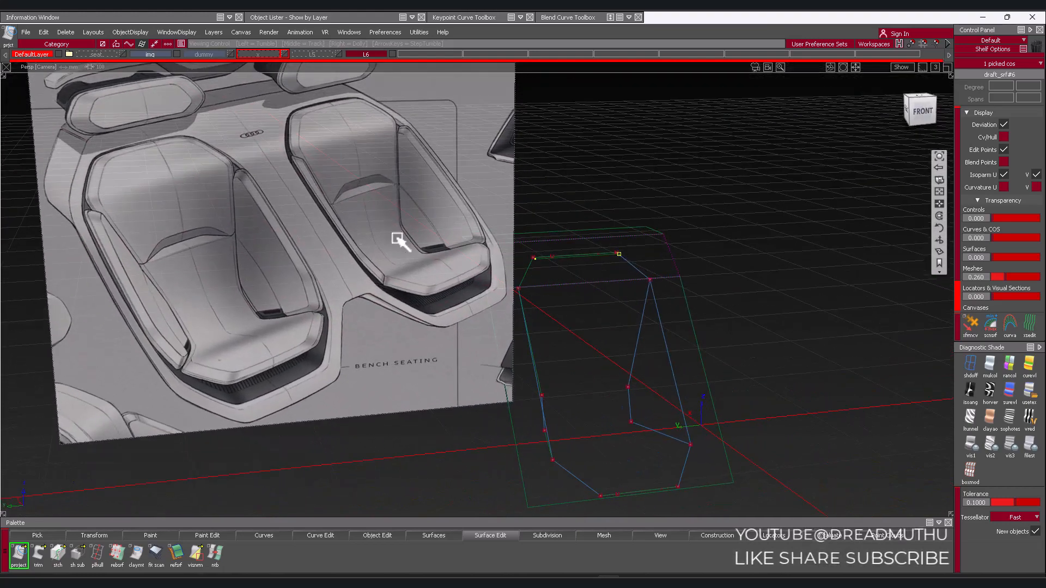
Select the three backrest surfaces and inspect the projected curve on the sloped shoulder surface up close
left_click_drag(654, 322, 586, 313, "alt+shift")
left_click_drag(737, 326, 747, 272, "ctrl+shift")
left_click_drag(650, 225, 657, 308)
left_click_drag(697, 364, 881, 339, "alt+shift")
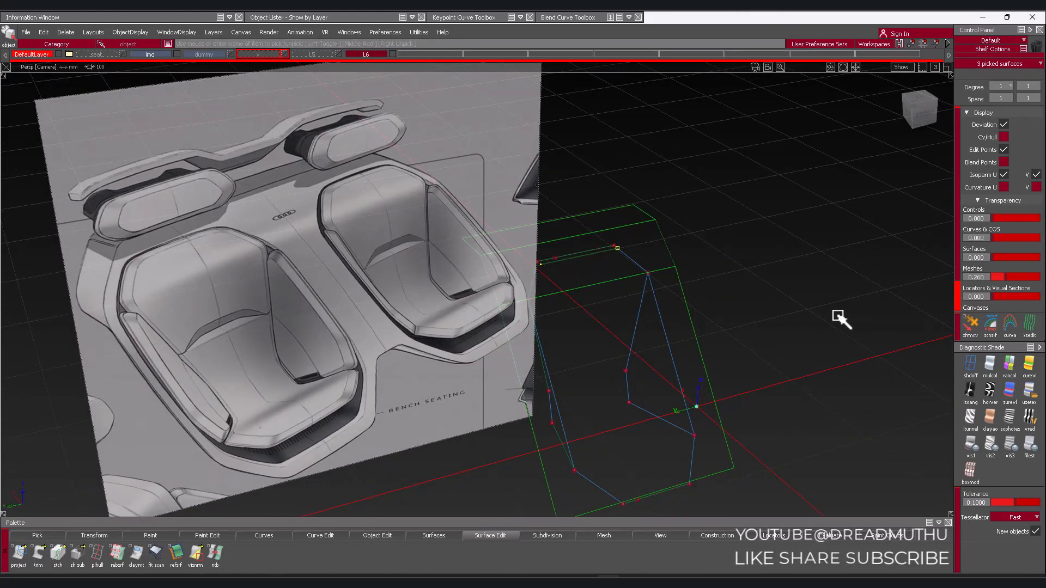
mouse_move(749, 305)
left_mouse_down("alt+shift")
mouse_move(695, 315)
mouse_move(717, 250)
mouse_move(533, 277)
mouse_move(808, 208)
mouse_move(589, 250)
mouse_move(635, 231)
mouse_move(541, 327)
mouse_move(525, 327)
mouse_move(577, 273)
left_mouse_up("alt+shift")
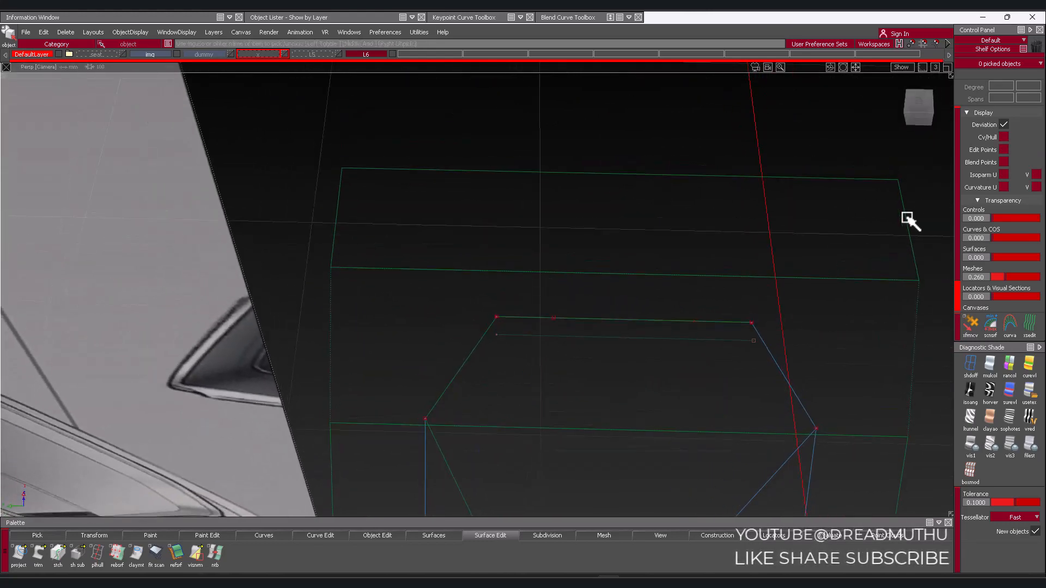
In the front view, extend the upper end of the outline's outboard vertical curve slightly past the shoulder corner
left_click(924, 124)
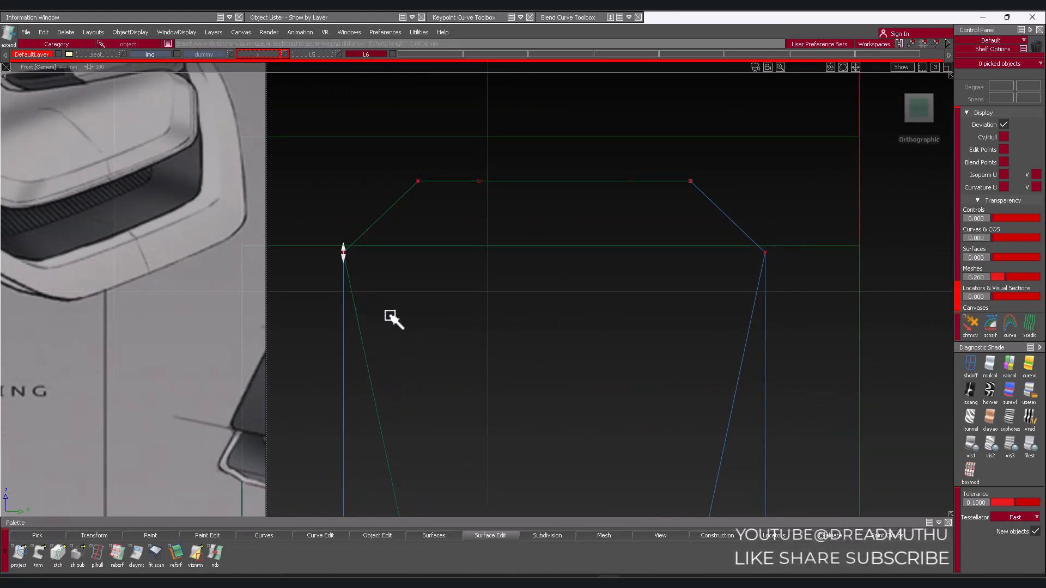
left_click_drag(390, 316, 499, 327)
right_click_drag(518, 332, 473, 402, "alt+shift")
middle_click_drag(474, 399, 518, 311, "alt+shift")
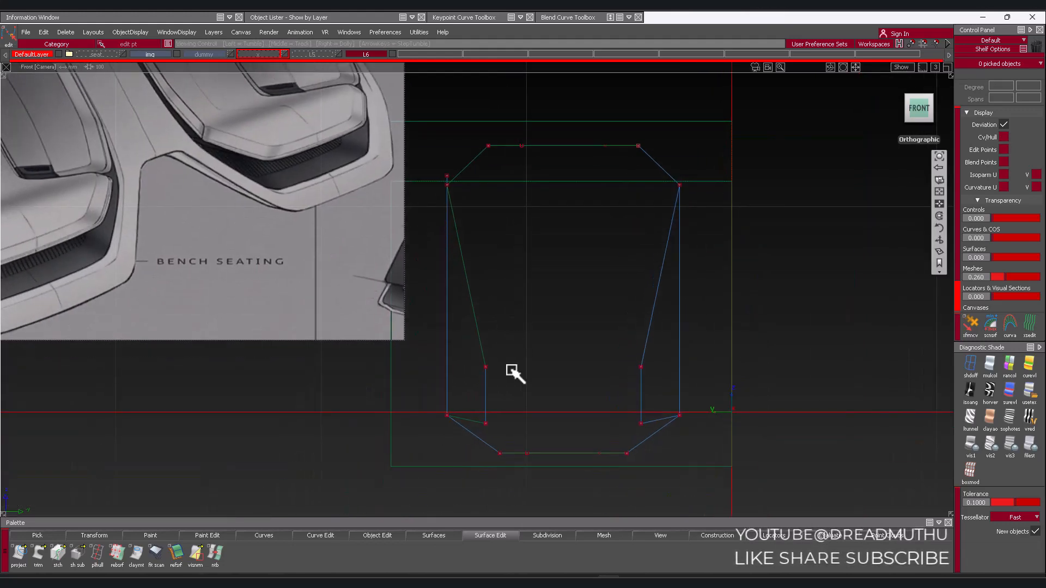
right_click_drag(512, 370, 516, 364, "alt+shift")
right_click_drag(454, 388, 469, 415, "alt+shift")
middle_click_drag(469, 415, 576, 475, "alt+shift")
right_click_drag(626, 400, 614, 402, "alt+shift")
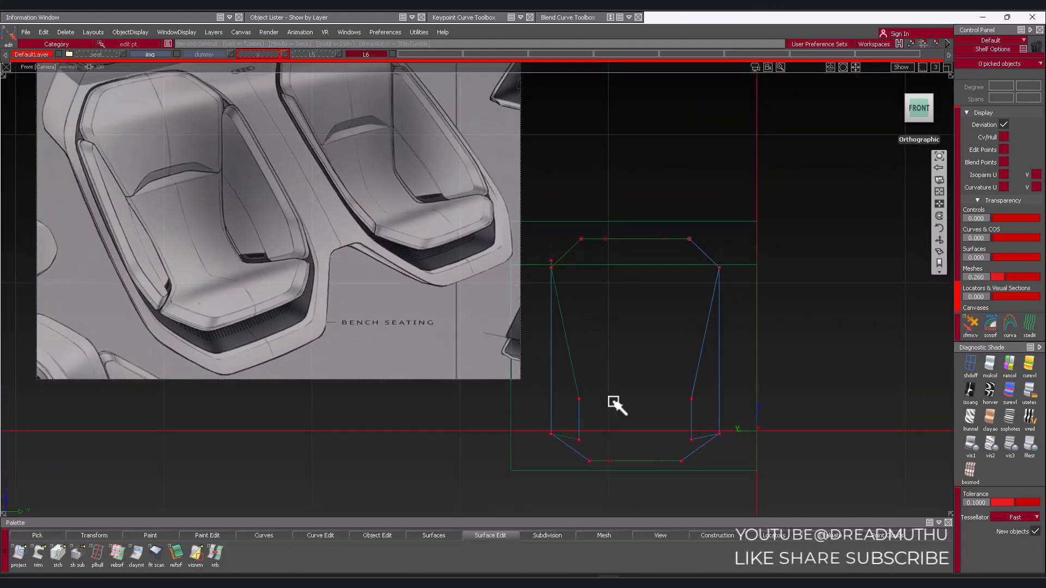
middle_click_drag(614, 402, 610, 467, "alt+shift")
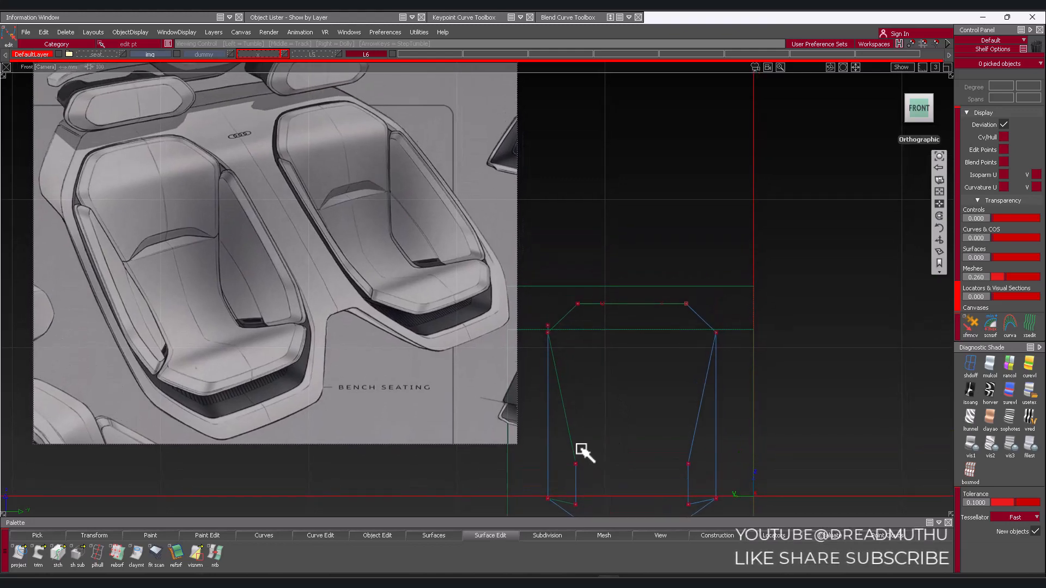
Compare the seat outline's width and corner shape with the bench seating sketch in the front view
right_click_drag(527, 468, 598, 439, "alt+shift")
middle_click_drag(598, 439, 583, 416, "alt+shift")
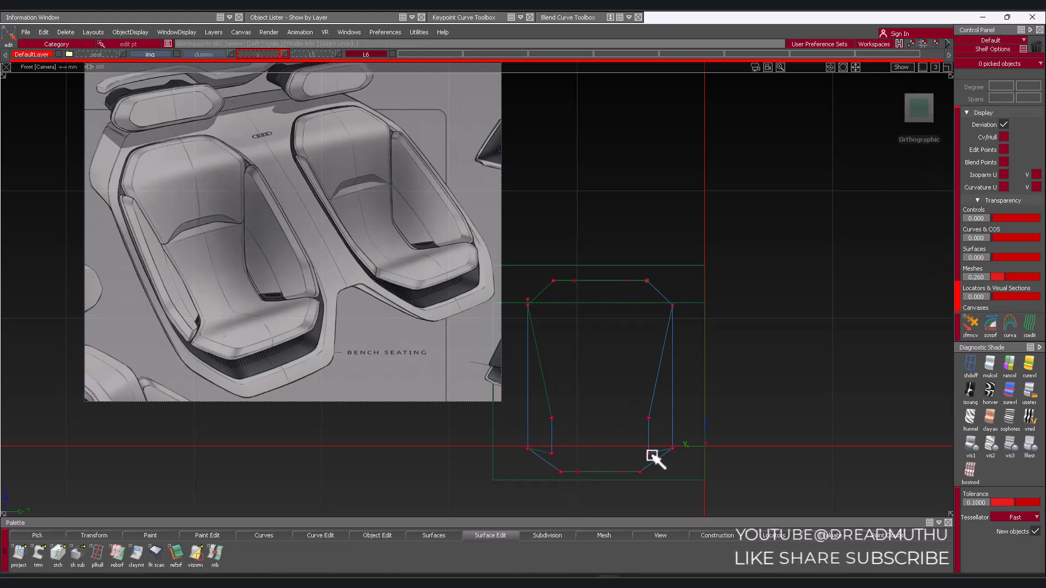
right_click_drag(635, 409, 574, 418, "alt+shift")
middle_click_drag(579, 426, 528, 396, "alt+shift")
right_click_drag(528, 396, 547, 353, "alt+shift")
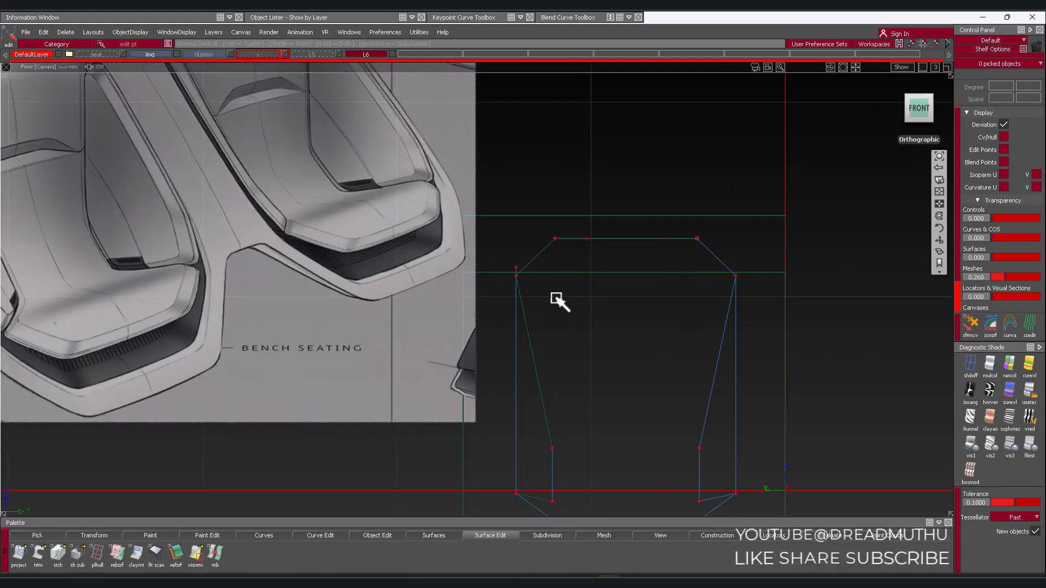
right_click_drag(601, 381, 588, 407, "alt+shift")
middle_click_drag(588, 407, 578, 397, "alt+shift")
right_click_drag(543, 413, 579, 420, "alt+shift")
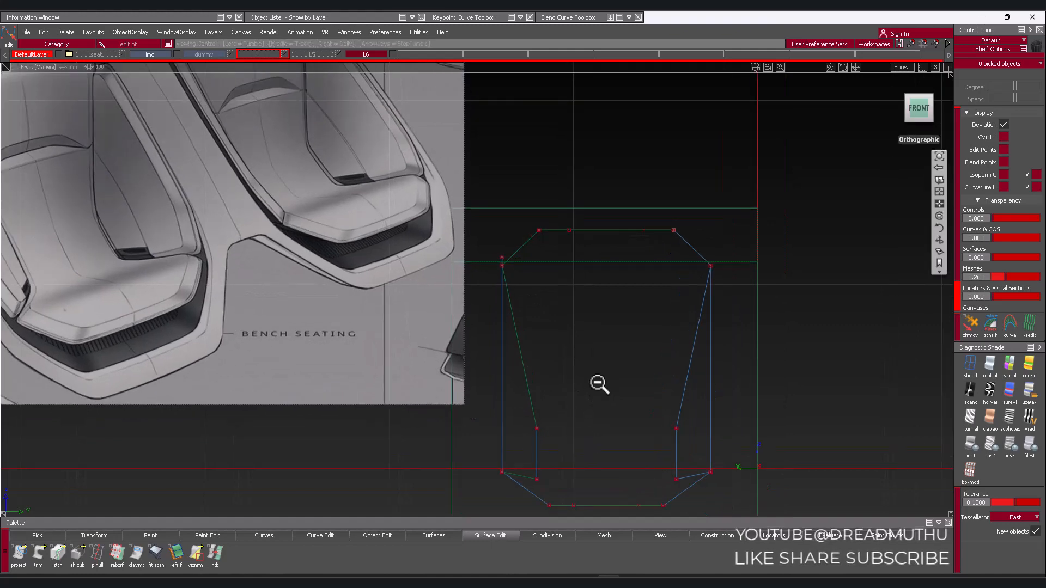
right_click_drag(597, 383, 582, 407, "alt+shift")
middle_click_drag(582, 406, 590, 423, "alt+shift")
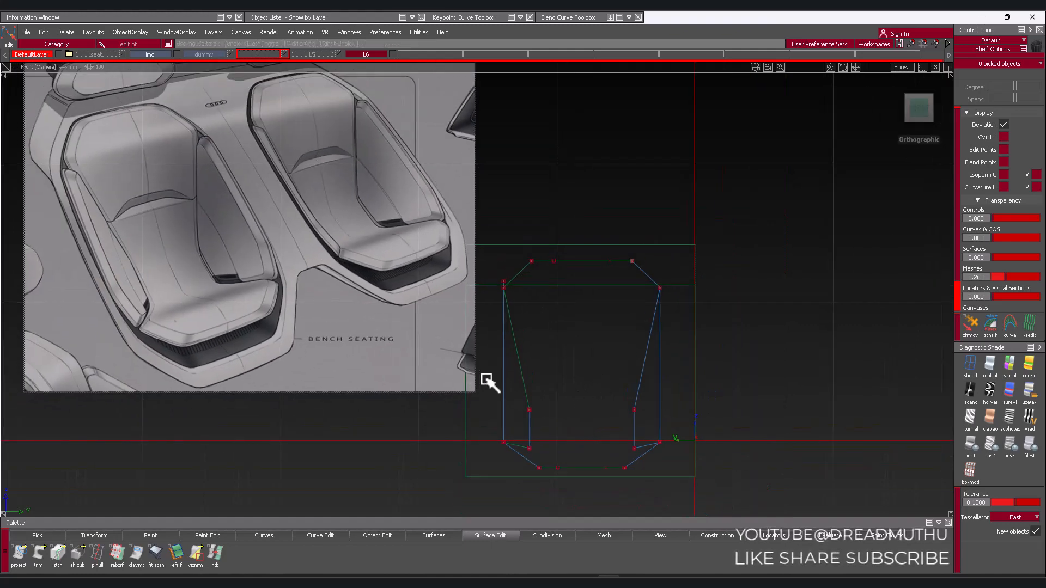
Project the outline's outboard vertical curve onto the backrest surface from the front view
key("p")
left_click(479, 364)
left_click(508, 391)
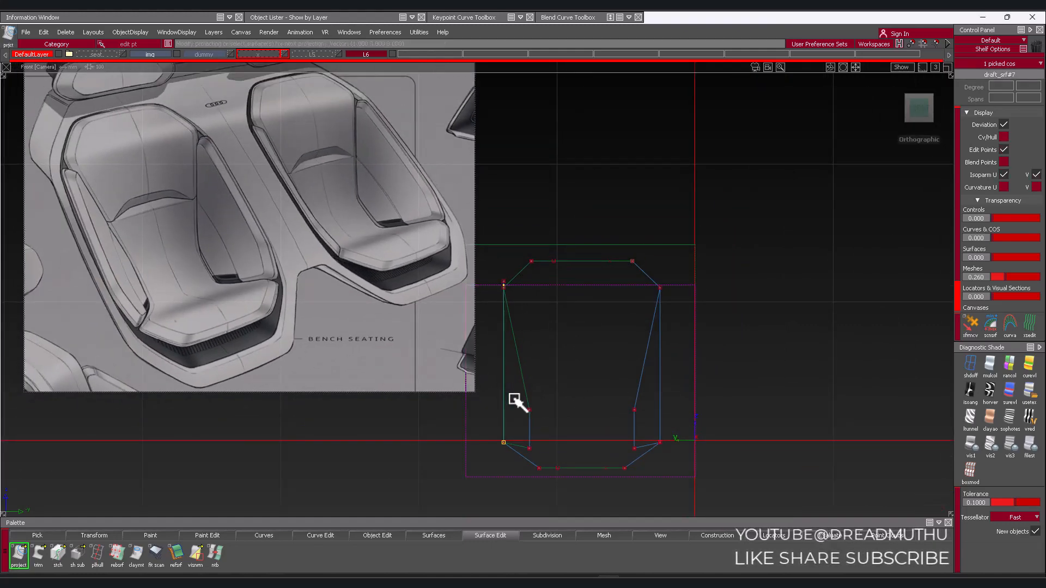
mouse_move(544, 350)
right_mouse_down("alt+shift")
mouse_move(595, 332)
mouse_move(579, 374)
right_mouse_up("alt+shift")
middle_click_drag(575, 378, 571, 362, "alt+shift")
right_click_drag(559, 283, 610, 217, "alt+shift")
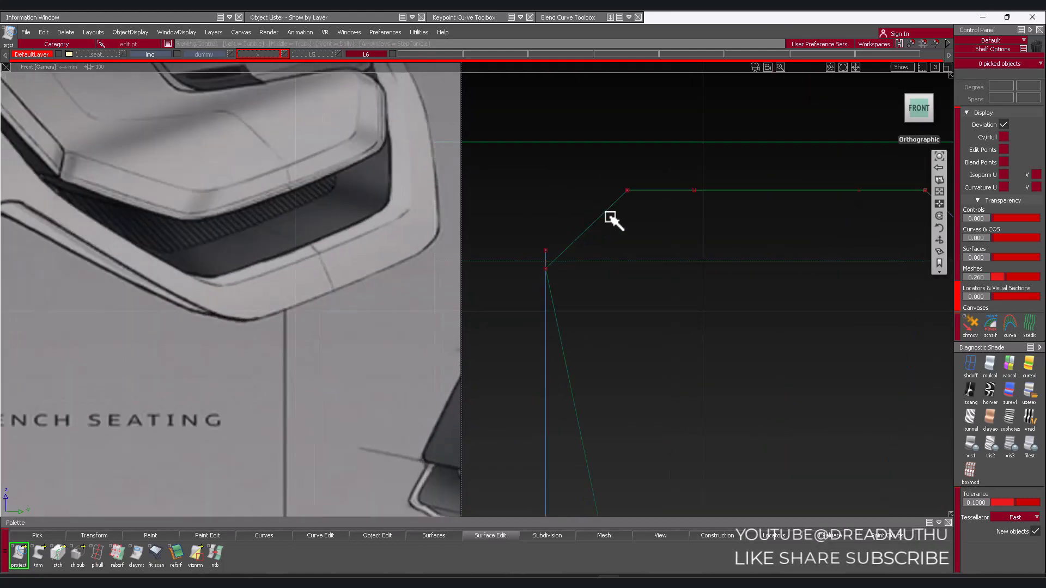
middle_click_drag(610, 218, 589, 241, "alt+shift")
left_click(561, 251)
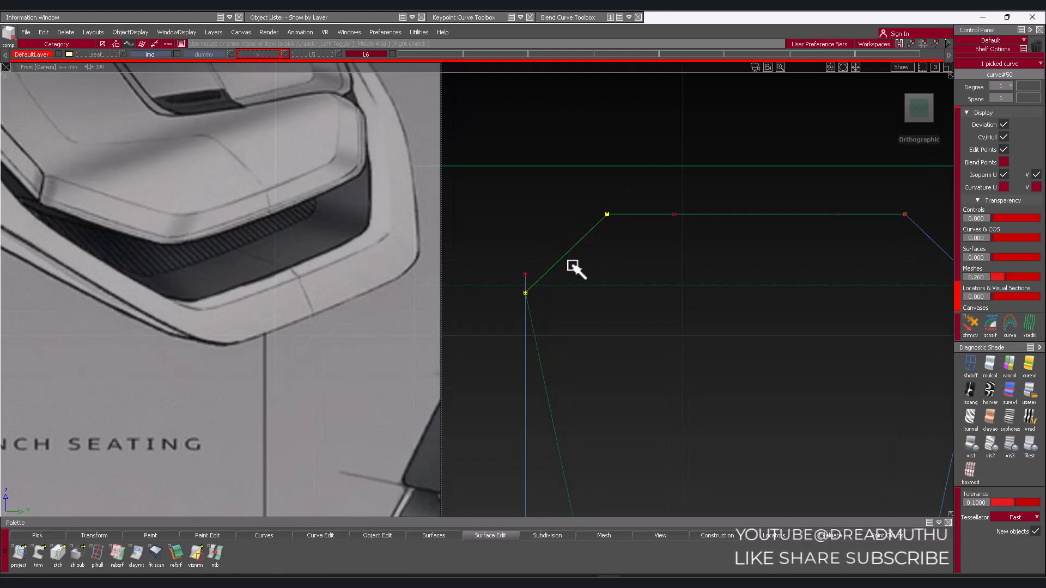
key("ctrl+h")
key("Return")
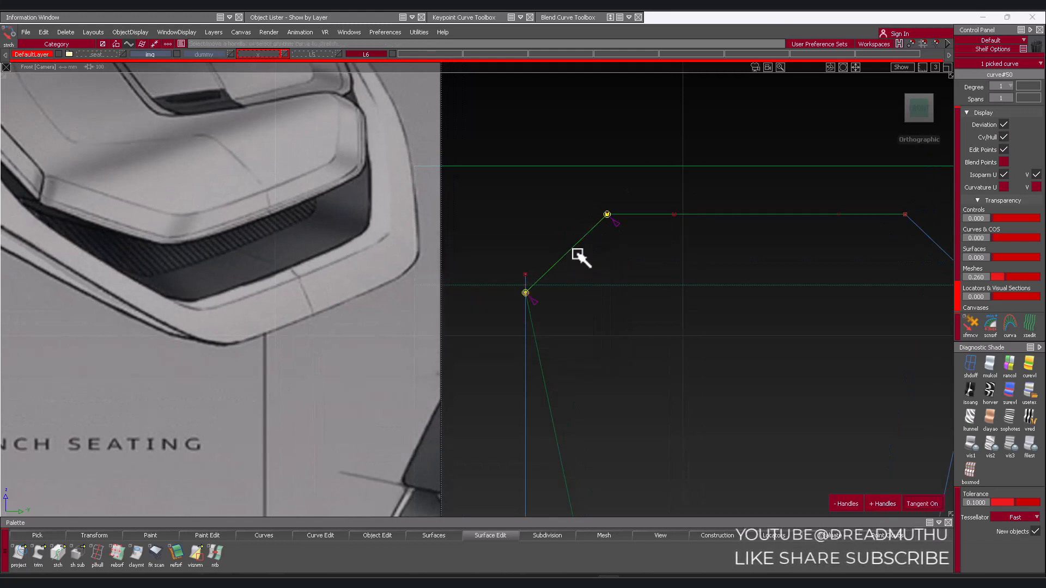
right_click_drag(693, 267, 640, 254, "alt+shift")
left_click_drag(632, 260, 621, 319, "ctrl+shift")
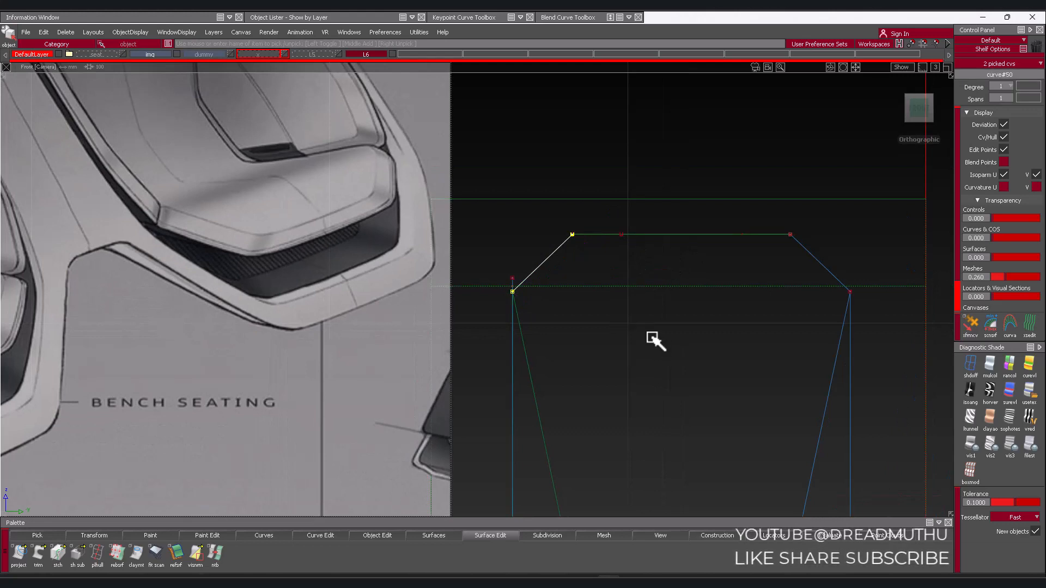
key("alt+h")
key("ctrl+z")
left_click_drag(635, 318, 624, 267)
key("alt+h")
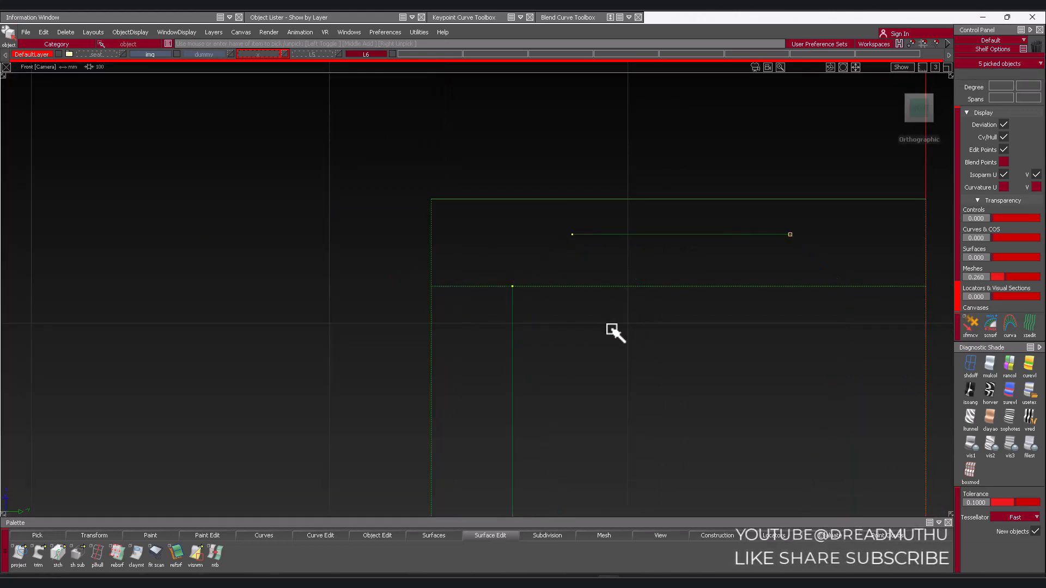
key("ctrl+z")
Isolate the outboard sloped shoulder curve with the projected curves and their backrest surfaces by hiding all other geometry
left_click_drag(605, 358, 608, 299, "ctrl+shift")
left_click_drag(555, 297, 584, 322, "ctrl+shift")
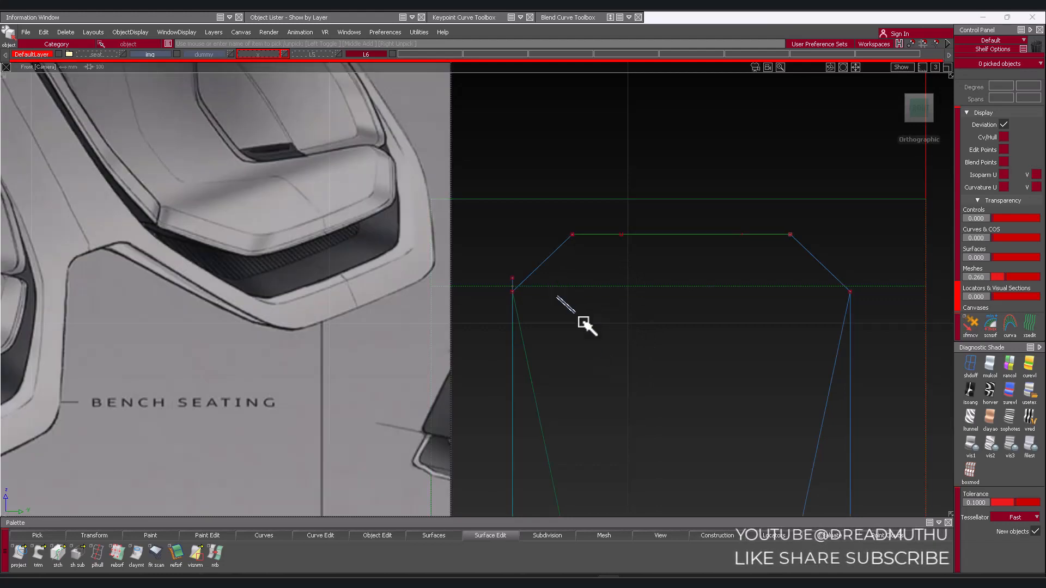
left_click(550, 254)
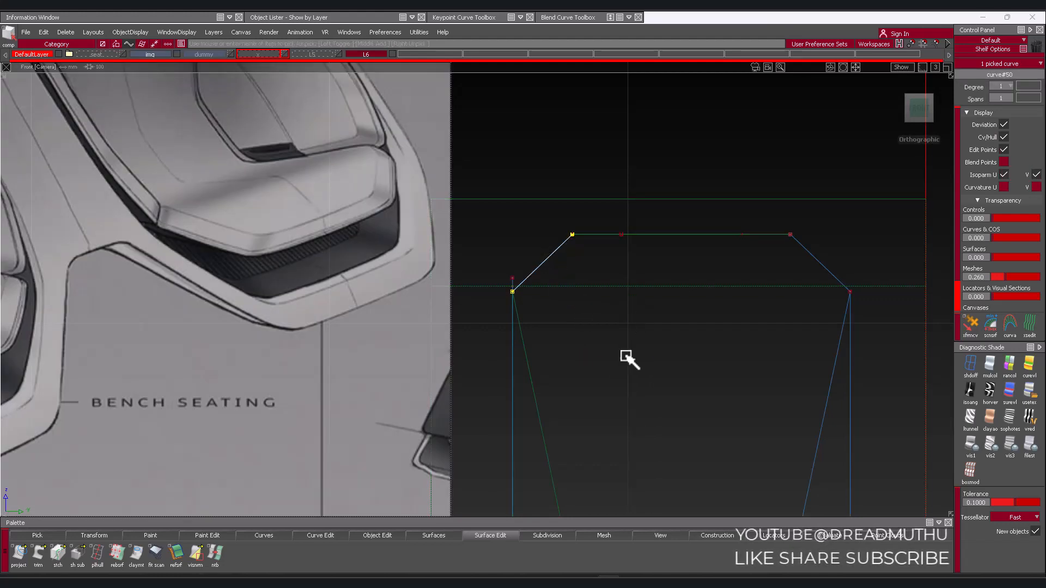
left_click_drag(625, 356, 622, 344, "ctrl+shift")
key("alt+h")
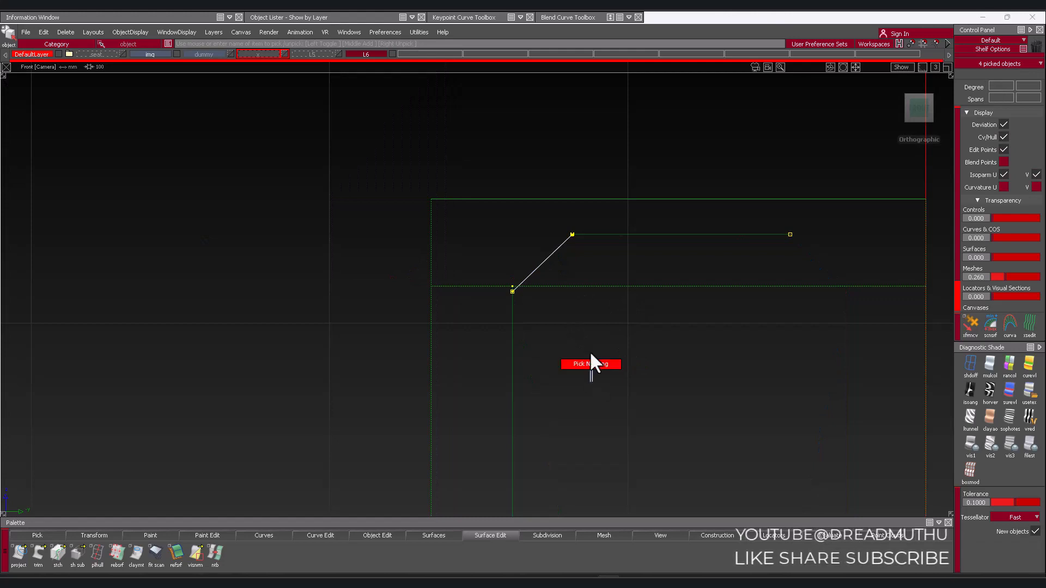
left_click_drag(591, 381, 591, 353, "ctrl+shift")
right_click_drag(577, 326, 730, 291, "alt+shift")
middle_click_drag(697, 285, 376, 482, "alt+shift")
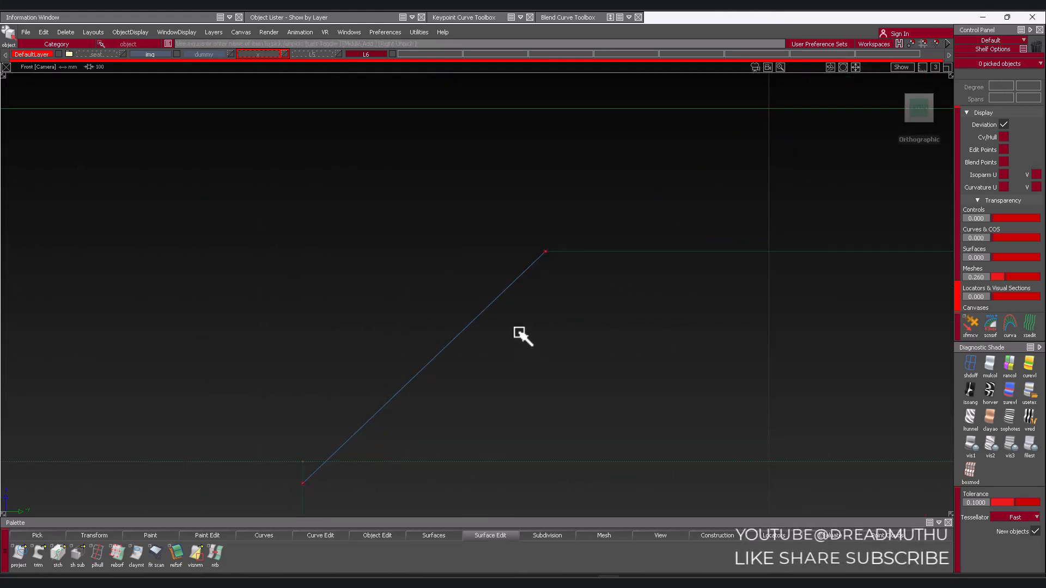
Stretch the sloped shoulder curve's upper end onto the inner end of the projected top curve
left_click(517, 279)
mouse_move(545, 252)
left_mouse_down()
mouse_move(565, 255)
mouse_move(536, 256)
left_mouse_up()
right_click_drag(545, 294, 522, 348, "alt+shift")
middle_click_drag(521, 348, 534, 327, "alt+shift")
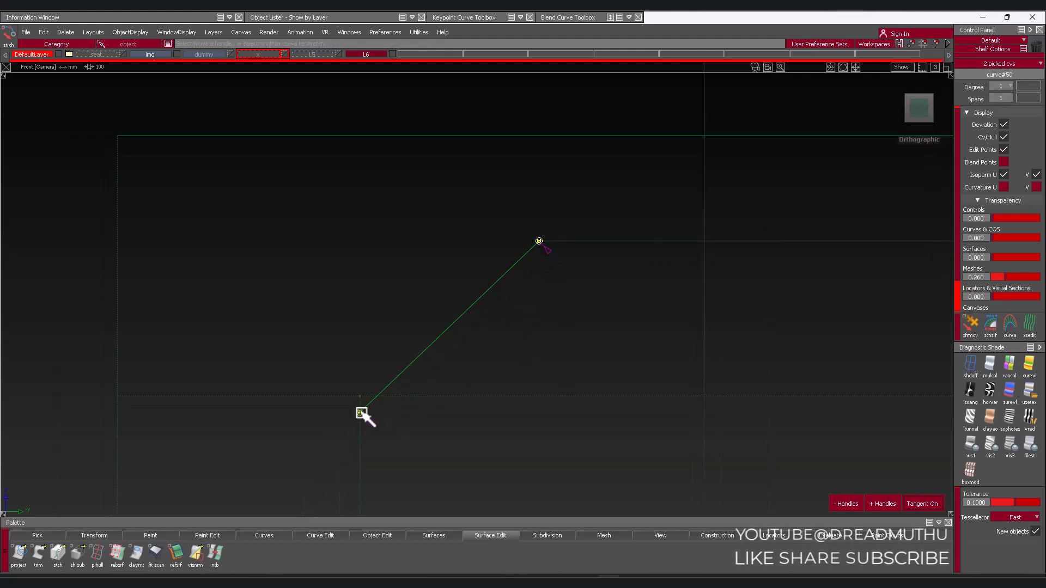
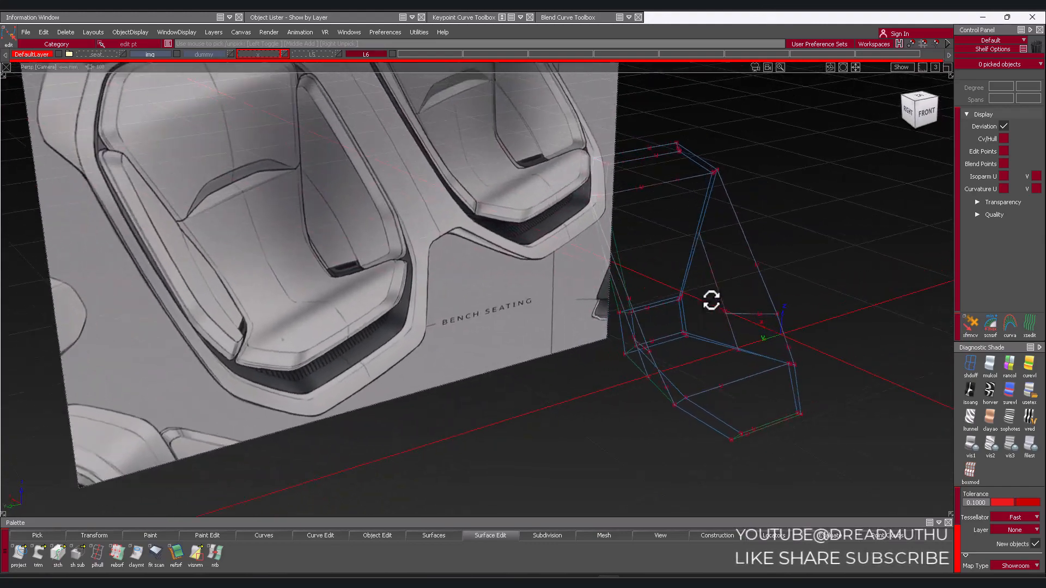
Examine the offset seat outline curves in perspective from the front and side, alongside the sketch
right_click_drag(560, 303, 556, 360, "alt+shift")
middle_click_drag(555, 359, 521, 366, "alt+shift")
left_click_drag(521, 366, 434, 371, "alt+shift")
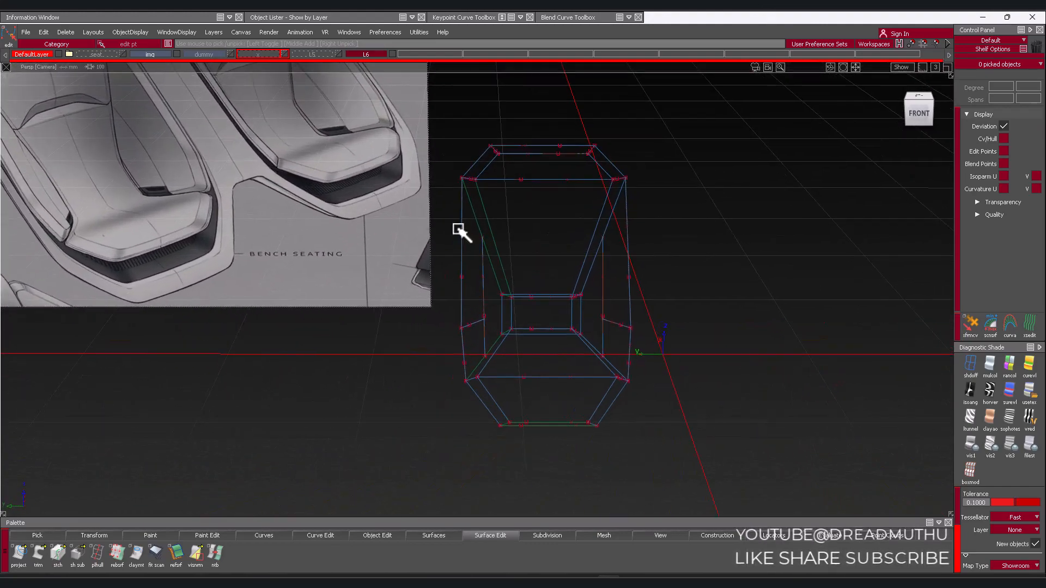
right_click_drag(322, 235, 271, 236, "alt+shift")
middle_click_drag(272, 236, 331, 292, "alt+shift")
left_click_drag(112, 228, 359, 222, "alt+shift")
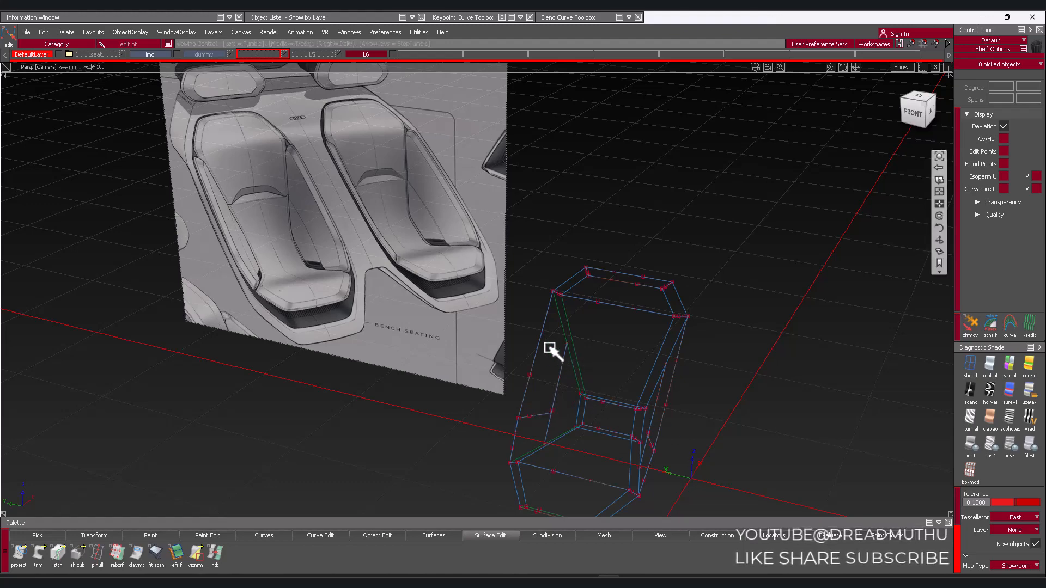
right_click_drag(550, 350, 850, 245, "alt+shift")
middle_click_drag(737, 313, 695, 239, "alt+shift")
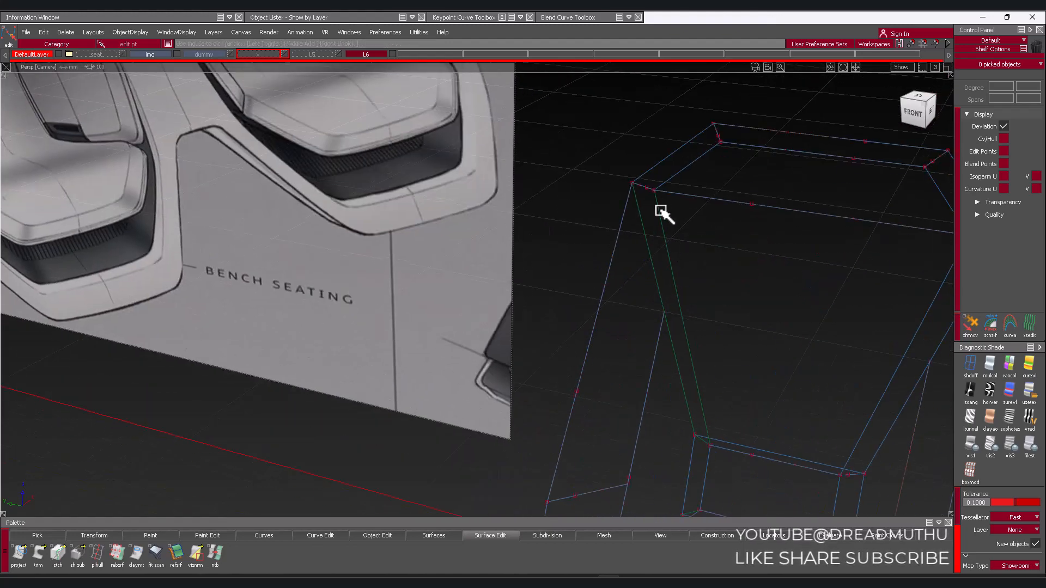
right_click_drag(787, 424, 686, 414, "alt+shift")
middle_click_drag(687, 411, 758, 442, "alt+shift")
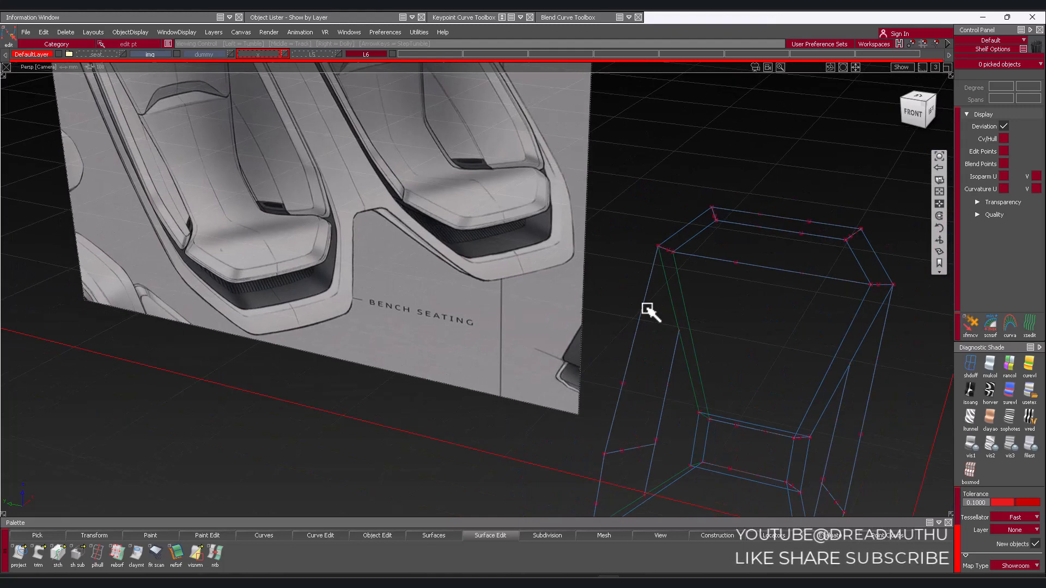
Create a new layer holding the eight side bolster curves of both seat sides, and hide that layer
left_click(214, 31)
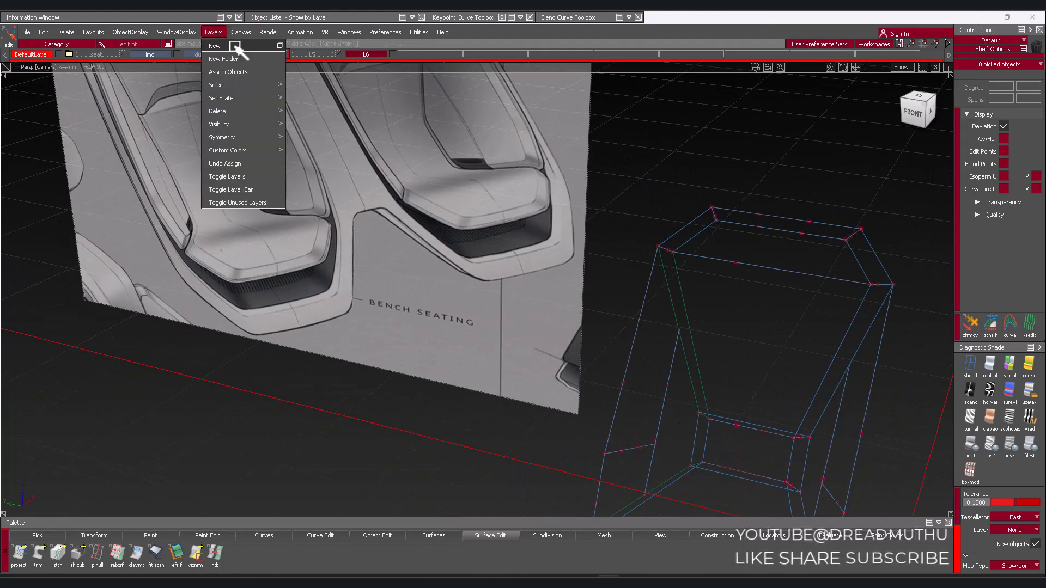
left_click(238, 52)
left_click_drag(731, 180, 658, 253, "alt+shift")
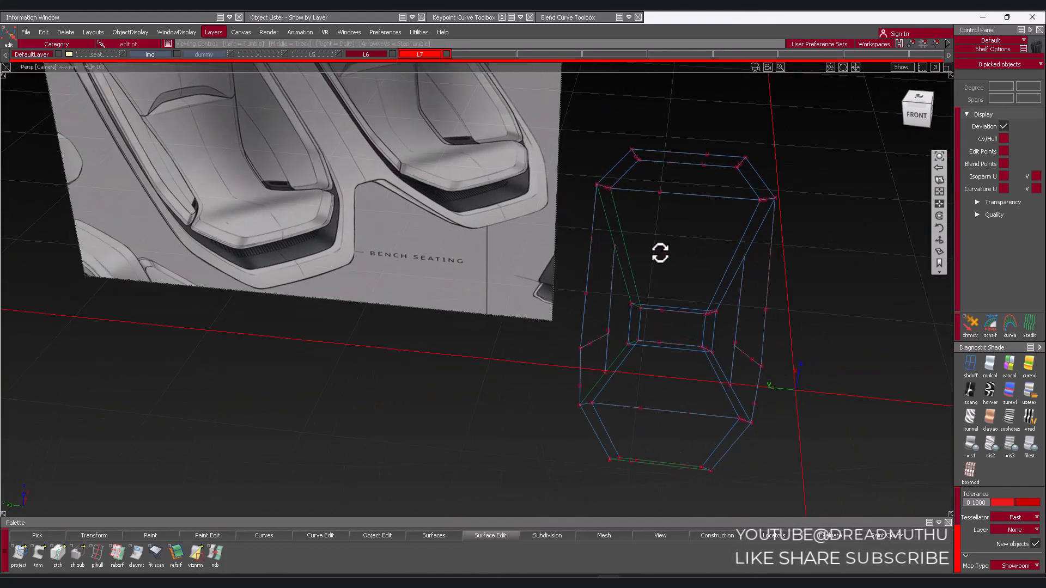
middle_click_drag(613, 265, 565, 268, "alt+shift")
left_click_drag(582, 264, 518, 227, "alt+shift")
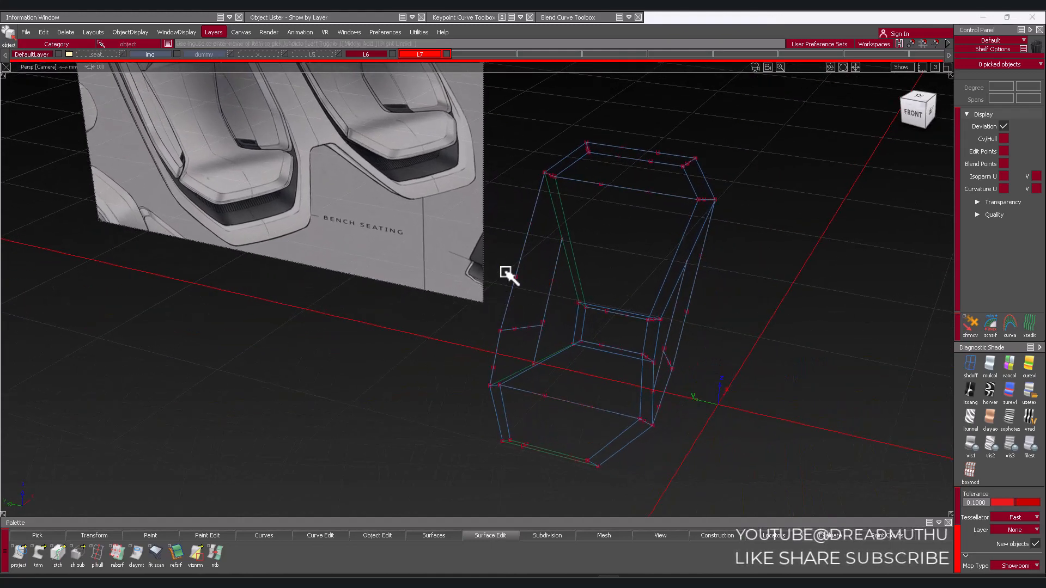
left_click_drag(549, 335, 586, 297)
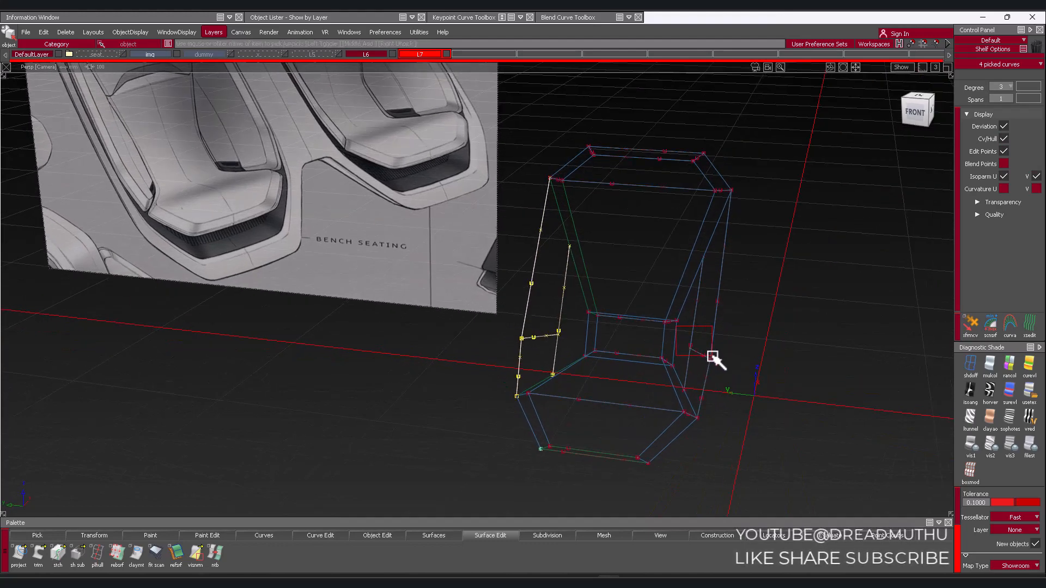
left_click_drag(717, 361, 812, 422, "alt+shift")
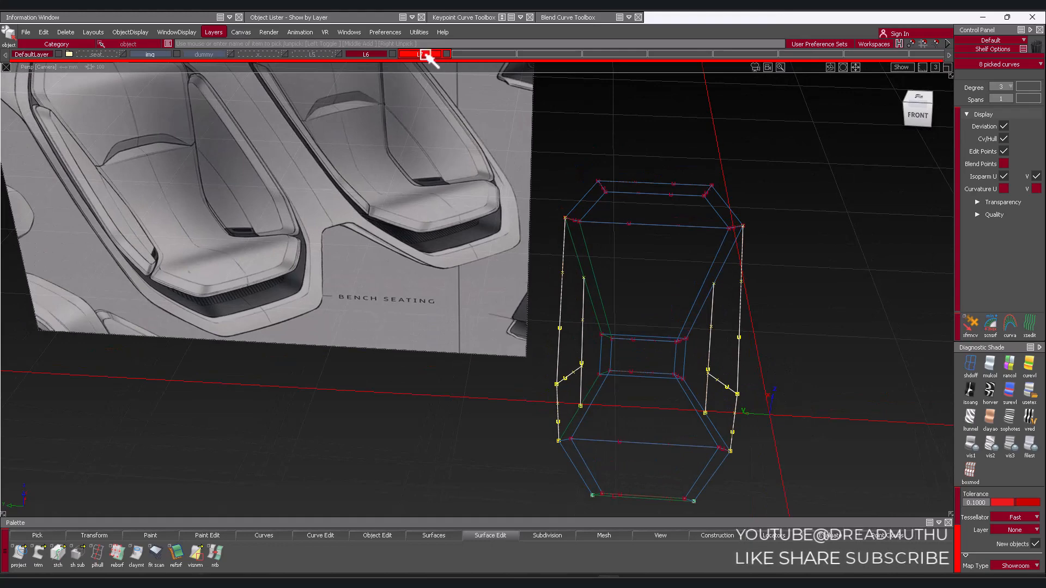
right_click_drag(426, 55, 463, 103)
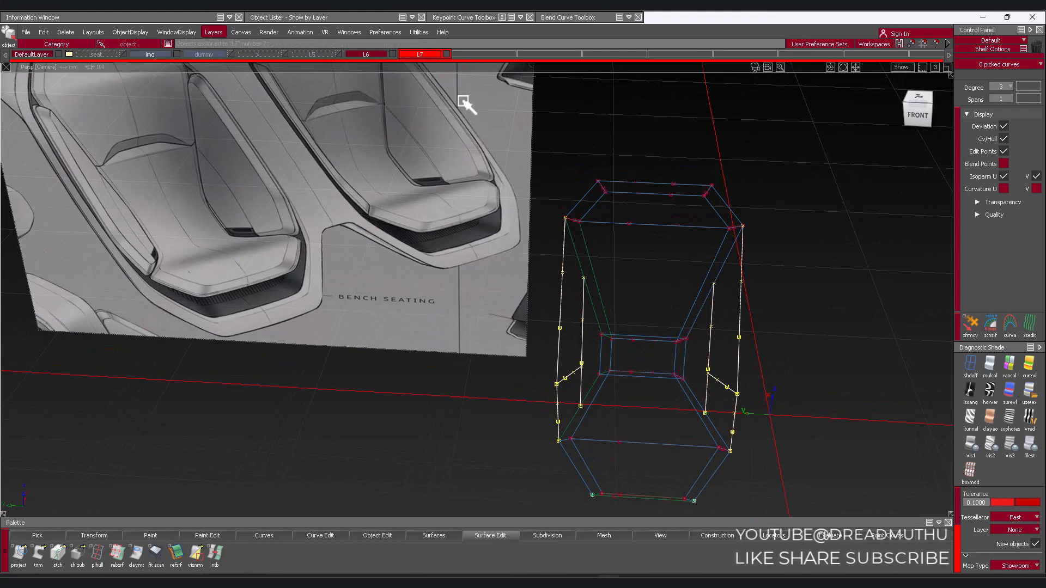
left_click(448, 53)
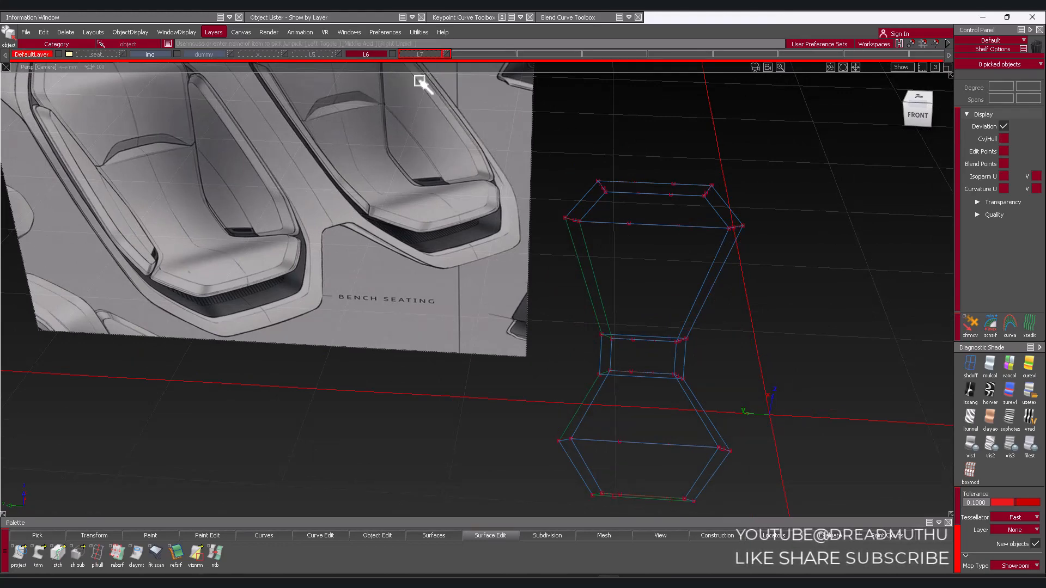
Assign the five inner outline curves along one side, from shoulder to seat front, to layer L7 and hide layer L6
right_click_drag(601, 201, 682, 209, "alt+shift")
middle_click_drag(653, 214, 642, 229, "alt+shift")
mouse_move(609, 202)
left_mouse_down("ctrl+shift")
mouse_move(619, 217)
mouse_move(595, 216)
left_mouse_up("ctrl+shift")
right_click_drag(616, 205, 695, 207, "alt+shift")
middle_click_drag(655, 203, 611, 216, "alt+shift")
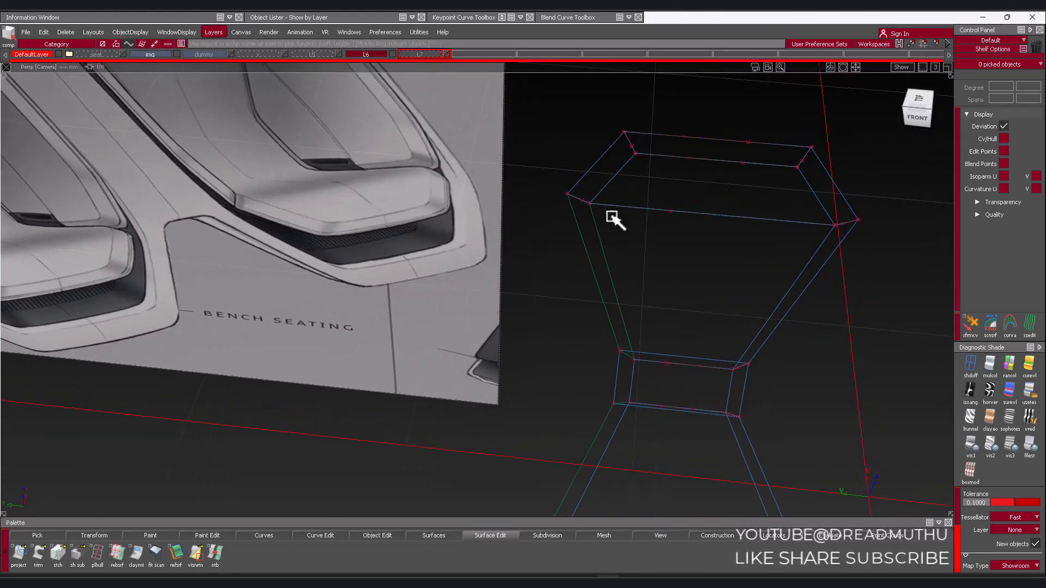
left_click(611, 194)
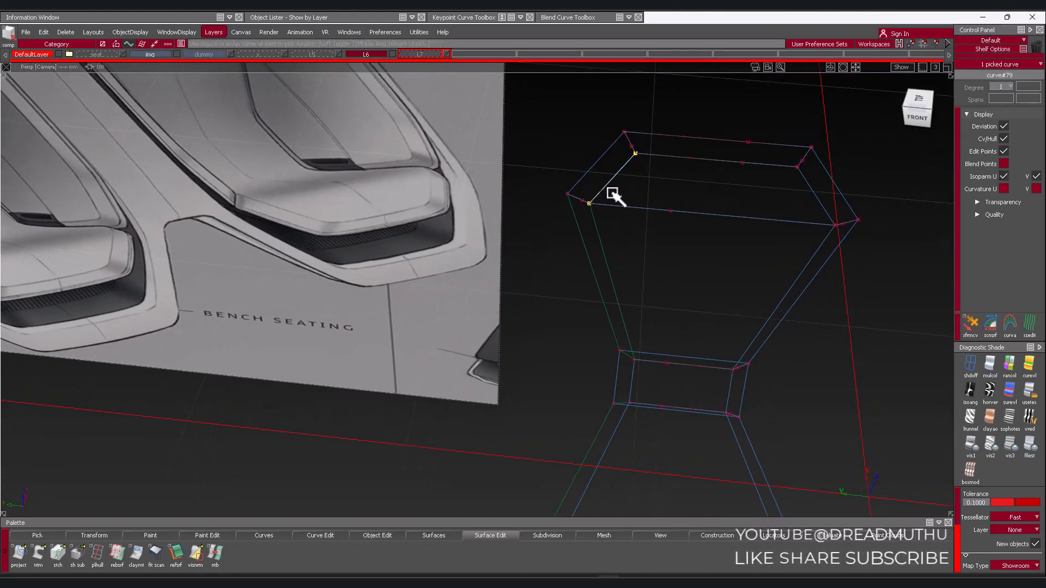
left_click(597, 231)
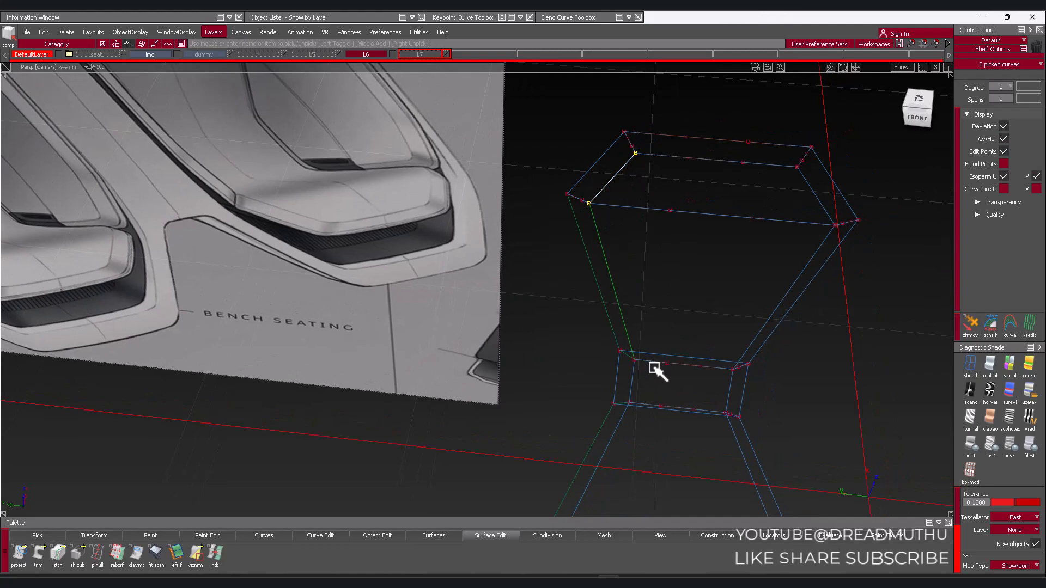
left_click(621, 456)
middle_click_drag(621, 456, 613, 366, "alt+shift")
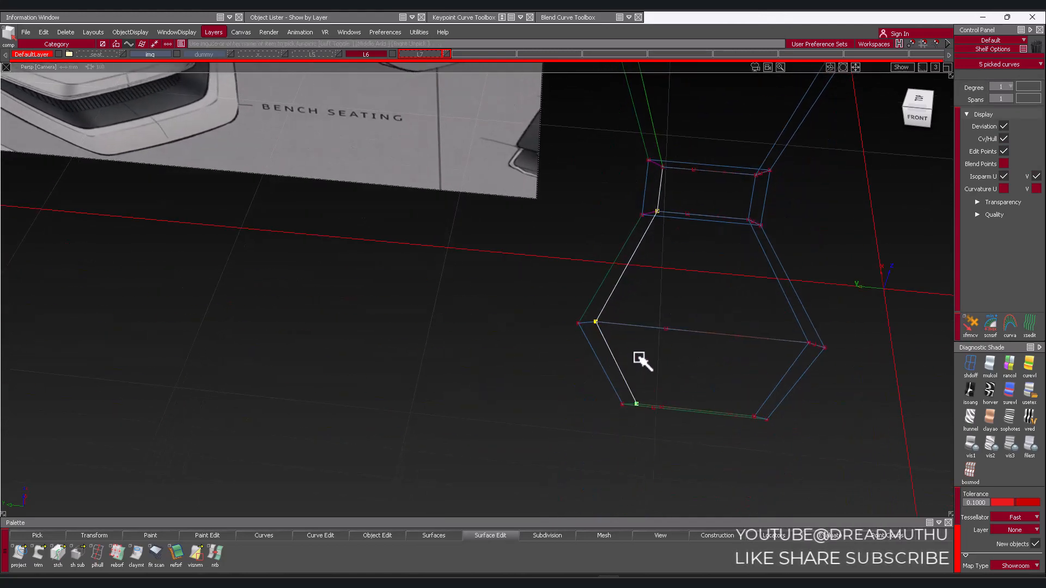
right_click_drag(662, 362, 484, 384, "alt+shift")
middle_click_drag(484, 384, 684, 466, "alt+shift")
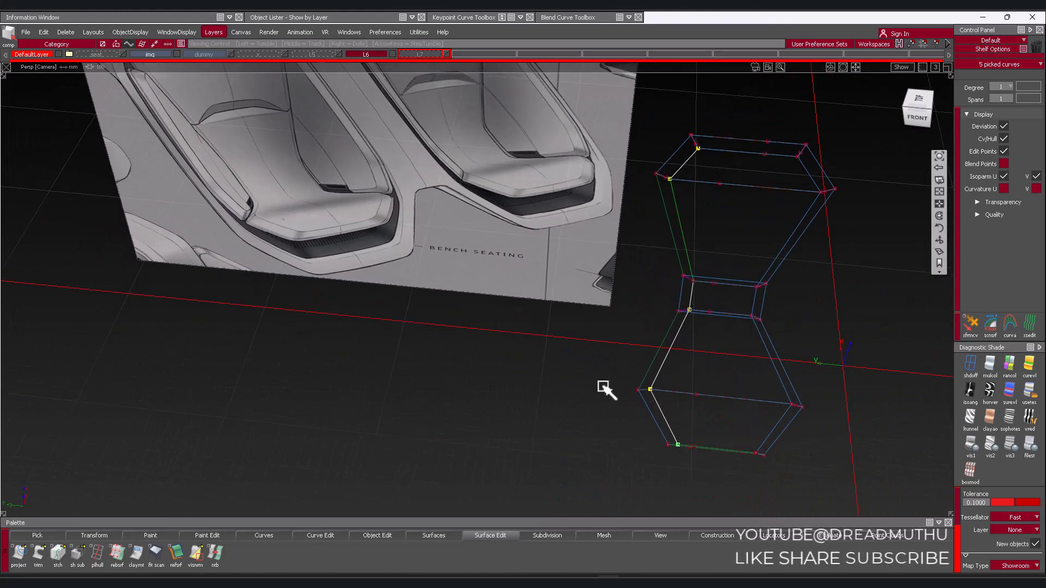
left_click_drag(603, 387, 574, 320, "alt+shift")
middle_click_drag(590, 318, 567, 397, "alt+shift")
right_click_drag(567, 397, 567, 373, "alt+shift")
middle_click_drag(580, 277, 574, 291, "alt+shift")
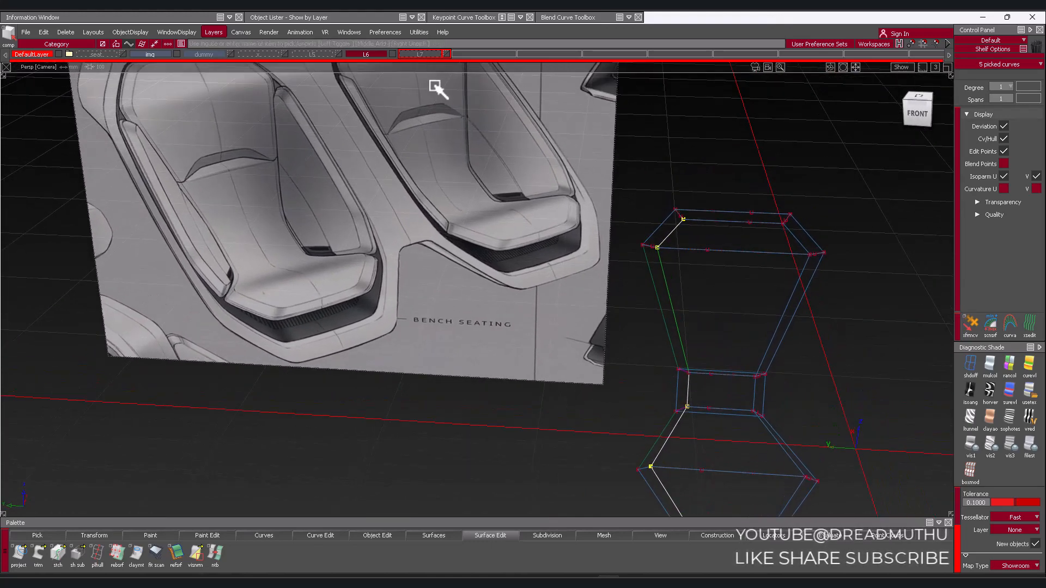
left_click_drag(436, 53, 431, 89)
left_click(391, 53)
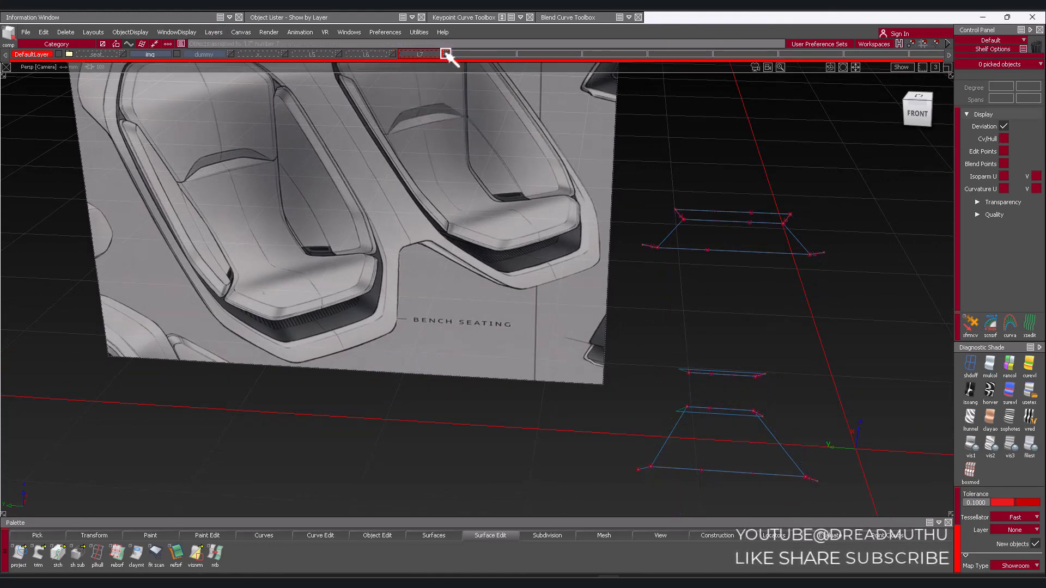
Assign all remaining visible seat outline curves to layer L6 and show that layer
right_click_drag(648, 264, 675, 299, "alt+shift")
middle_click_drag(675, 299, 636, 226, "alt+shift")
right_click_drag(625, 293, 600, 364, "alt+shift")
left_click_drag(507, 271, 568, 345, "ctrl+shift")
left_click_drag(808, 456, 807, 456)
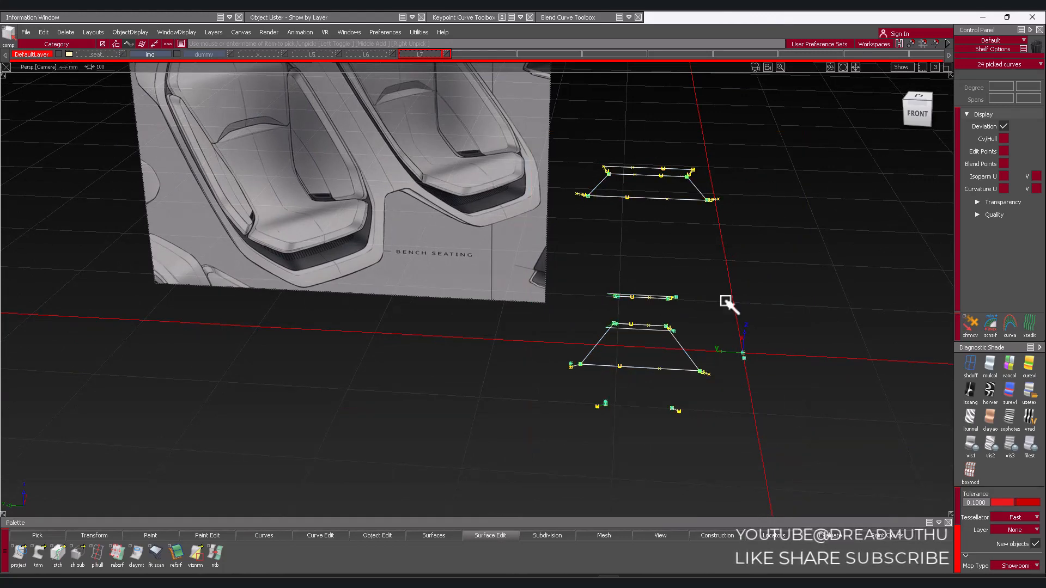
left_click(358, 64)
left_click(391, 54)
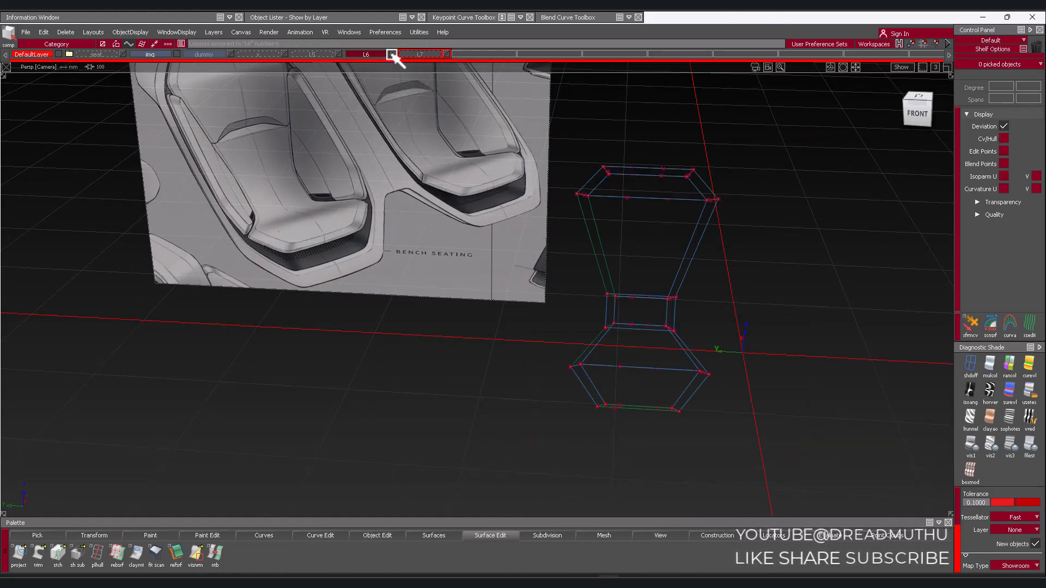
Examine the complete seat outline on layer L6 in perspective from the front and side
left_click_drag(507, 234, 506, 230, "ctrl+shift")
mouse_move(522, 234)
left_mouse_down("alt+shift")
mouse_move(609, 266)
mouse_move(581, 222)
left_mouse_up("alt+shift")
middle_click_drag(581, 221, 581, 300, "alt+shift")
left_click_drag(725, 320, 689, 299, "alt+shift")
right_click_drag(689, 298, 429, 164, "alt+shift")
mouse_move(429, 163)
left_mouse_down("alt+shift")
mouse_move(514, 238)
mouse_move(322, 169)
mouse_move(432, 182)
mouse_move(511, 273)
mouse_move(748, 248)
left_mouse_up("alt+shift")
right_click_drag(747, 249, 560, 362, "alt+shift")
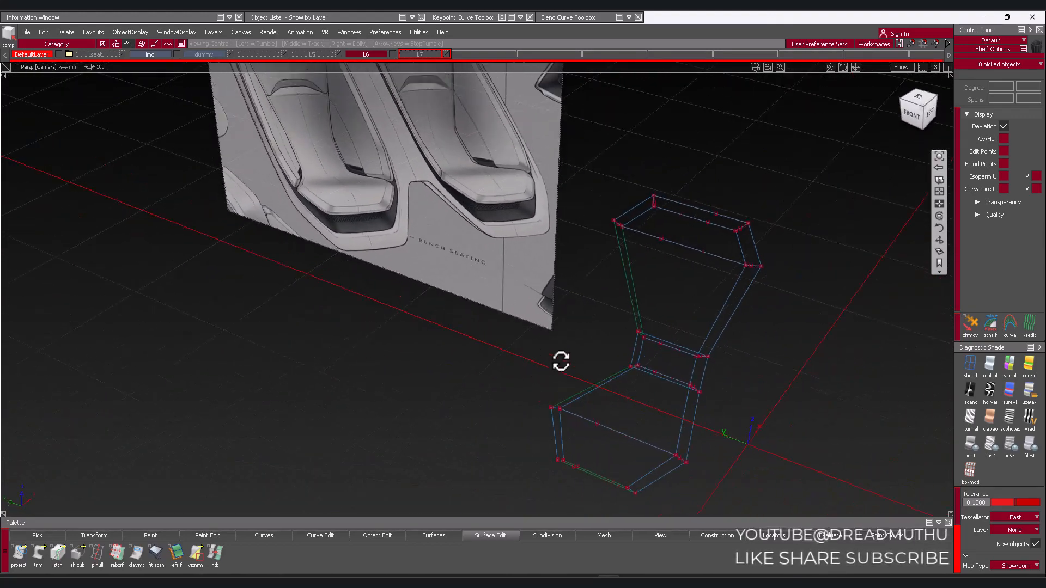
left_click_drag(561, 362, 693, 329, "alt+shift")
right_click_drag(693, 329, 682, 230, "alt+shift")
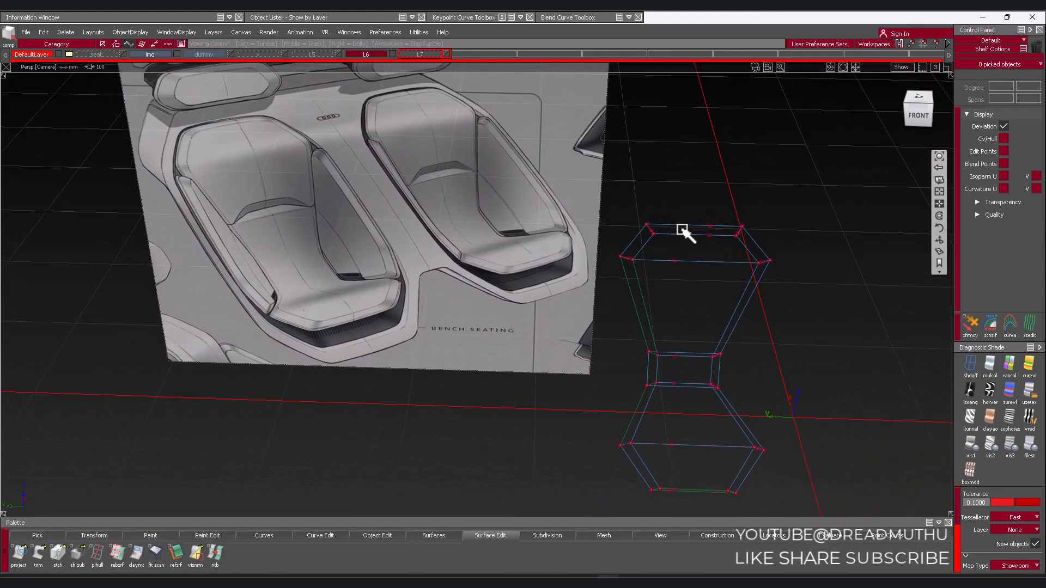
left_click_drag(701, 274, 688, 207, "alt+shift")
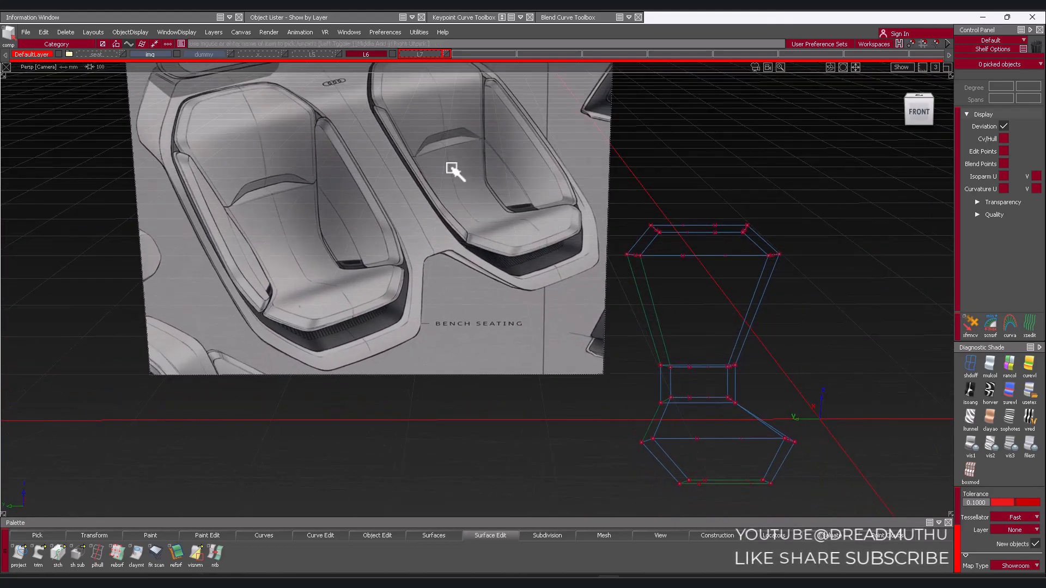
Hide layer L6 and show layer L7, leaving only the bolster and inner side curves beside the sketch
left_click(395, 54)
mouse_move(460, 92)
left_mouse_down("alt+shift")
mouse_move(726, 226)
mouse_move(497, 224)
mouse_move(685, 268)
mouse_move(744, 335)
mouse_move(742, 252)
mouse_move(803, 210)
mouse_move(722, 221)
mouse_move(691, 251)
left_mouse_up("alt+shift")
right_click_drag(691, 251, 696, 290, "alt+shift")
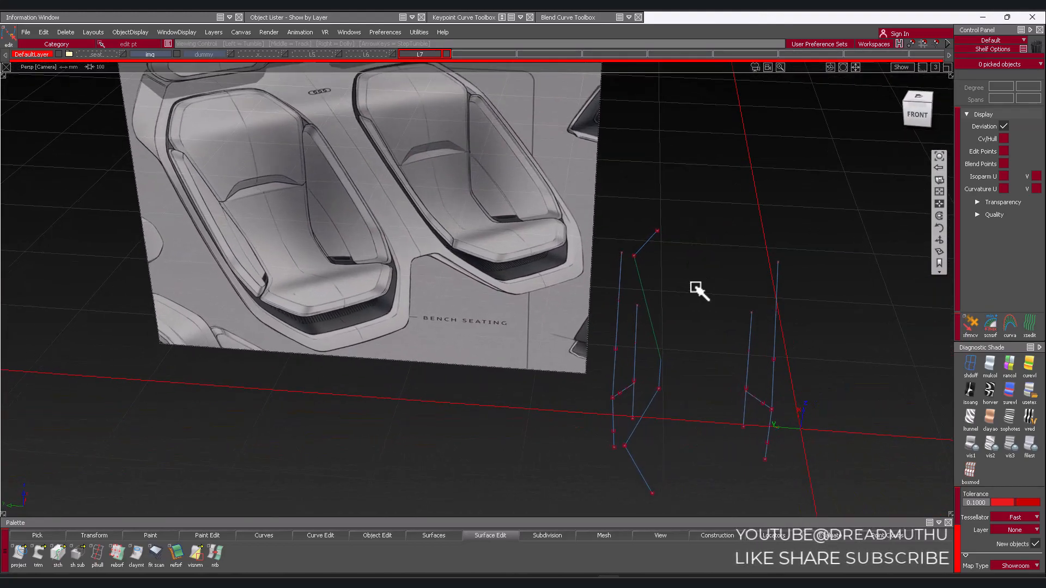
middle_click_drag(695, 289, 721, 285, "alt+shift")
right_click_drag(722, 286, 747, 313, "alt+shift")
middle_click_drag(747, 312, 822, 343, "alt+shift")
right_click_drag(822, 344, 601, 259, "alt+shift")
middle_click_drag(601, 258, 664, 345, "alt+shift")
mouse_move(664, 344)
right_mouse_down("alt+shift")
mouse_move(594, 272)
mouse_move(446, 271)
right_mouse_up("alt+shift")
middle_click_drag(446, 270, 437, 249, "alt+shift")
right_click_drag(332, 256, 481, 322, "alt+shift")
middle_click_drag(481, 322, 436, 287, "alt+shift")
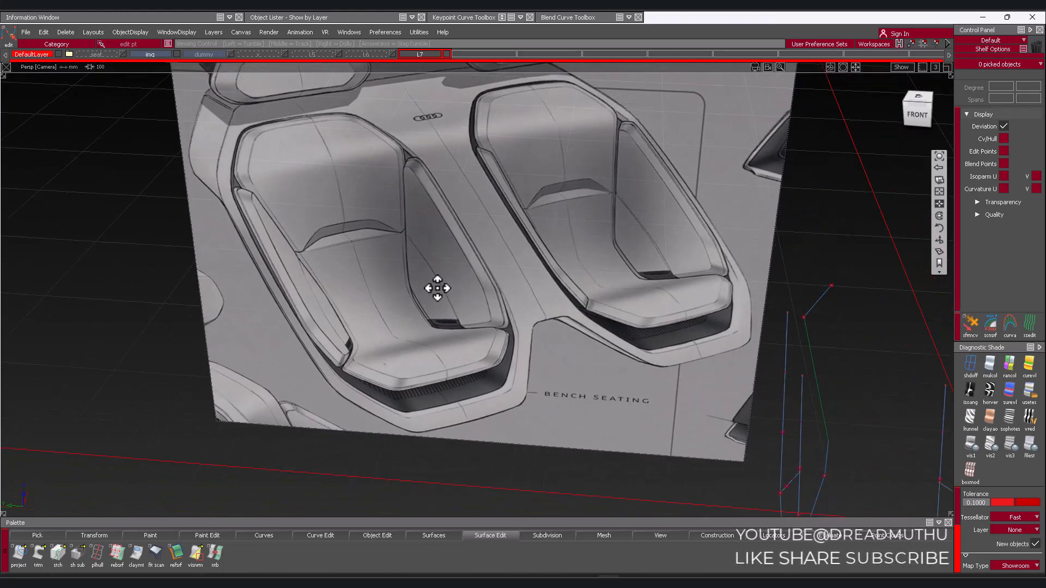
right_click_drag(436, 287, 780, 319, "alt+shift")
mouse_move(779, 320)
middle_mouse_down("alt+shift")
mouse_move(613, 272)
mouse_move(737, 308)
mouse_move(733, 329)
middle_mouse_up("alt+shift")
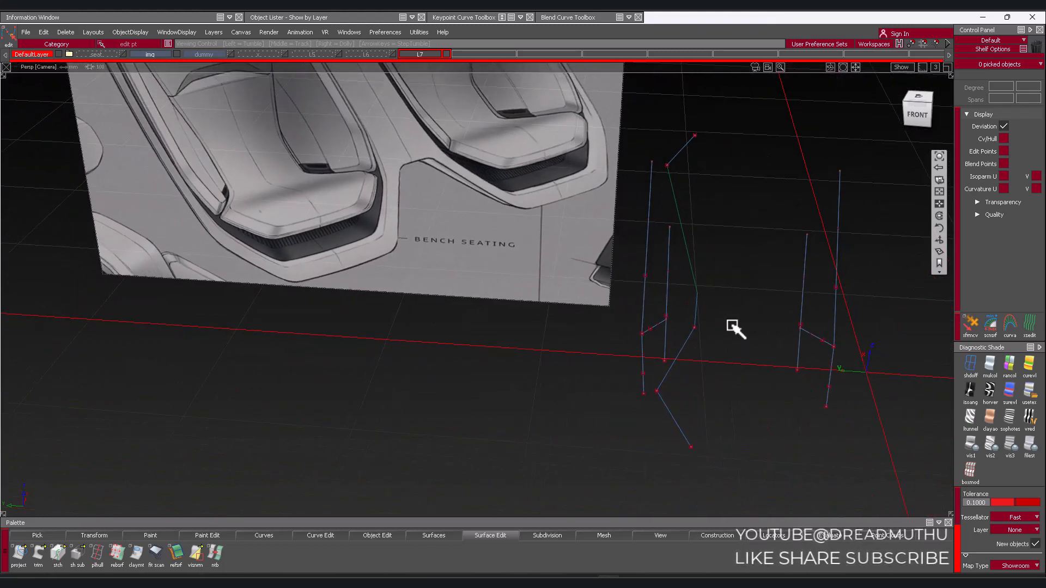
middle_click_drag(734, 231, 712, 257, "alt+shift")
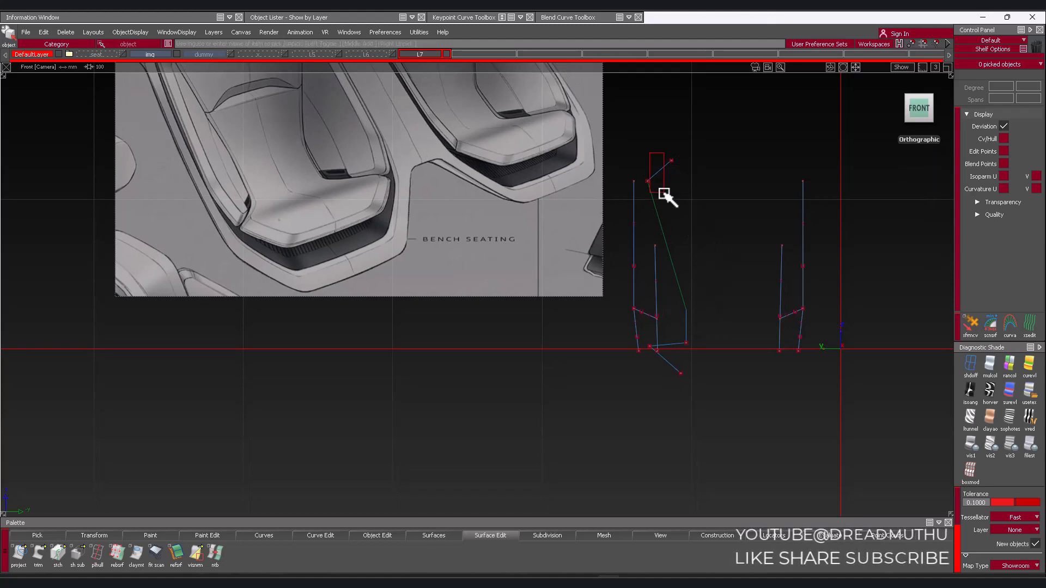
Pick the five connected inner side curves in the front view and compare them with the seat sketch
left_click(672, 360)
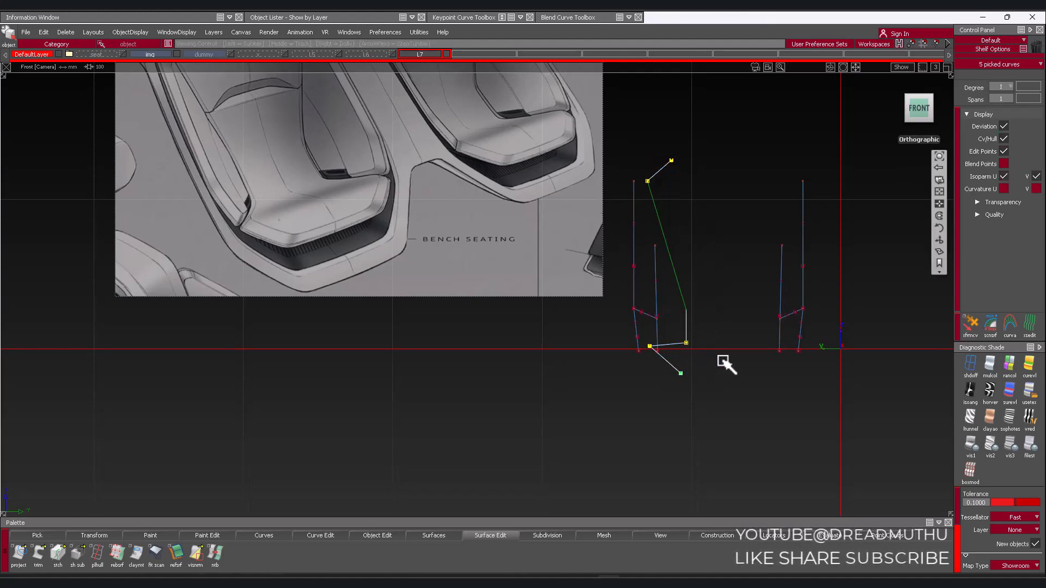
right_click_drag(723, 362, 698, 360, "alt+shift")
middle_click_drag(699, 359, 715, 393, "alt+shift")
right_click_drag(715, 392, 729, 357, "alt+shift")
middle_click_drag(729, 358, 739, 383, "alt+shift")
mouse_move(739, 383)
right_mouse_down("alt+shift")
mouse_move(735, 361)
mouse_move(766, 333)
right_mouse_up("alt+shift")
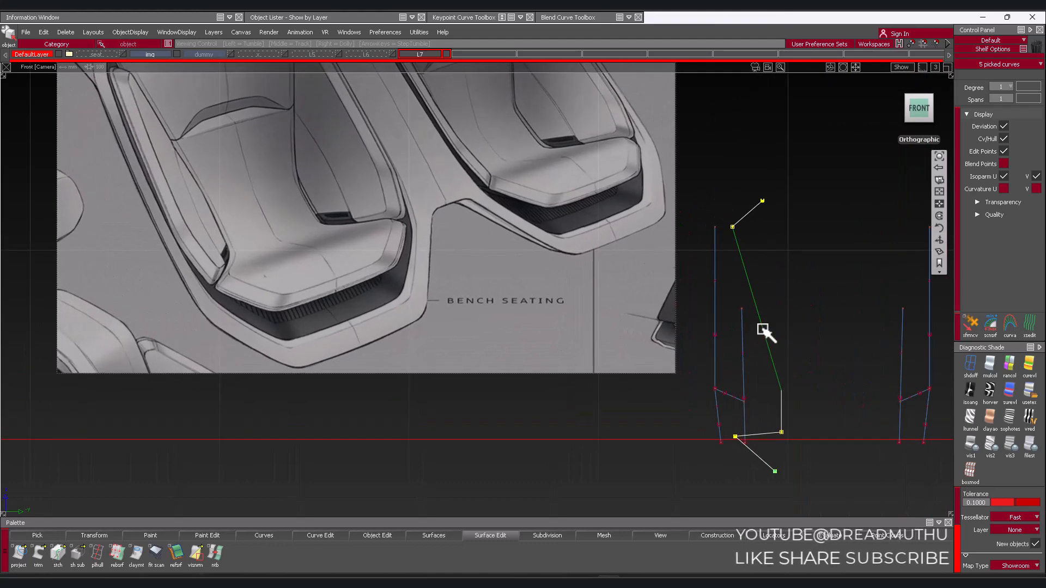
middle_click_drag(766, 334, 777, 327, "alt+shift")
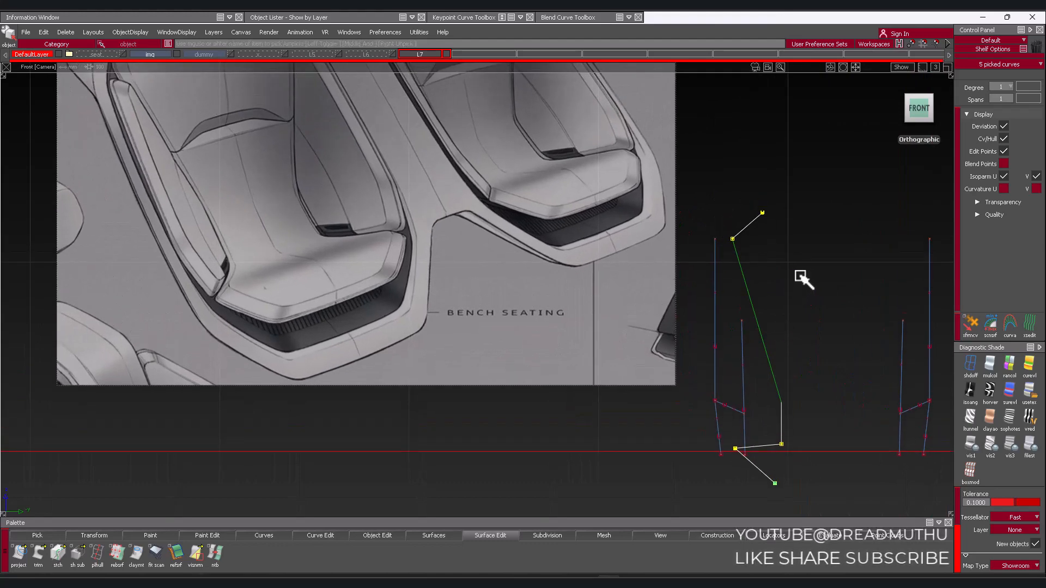
right_click_drag(781, 264, 753, 303, "alt+shift")
middle_click_drag(754, 303, 755, 350, "alt+shift")
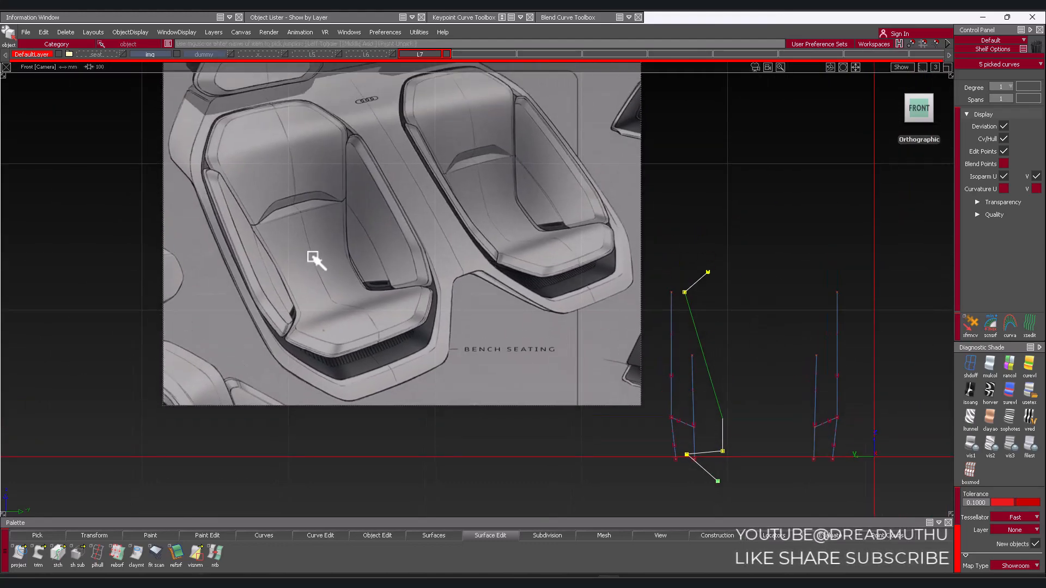
right_click_drag(249, 192, 298, 191, "alt+shift")
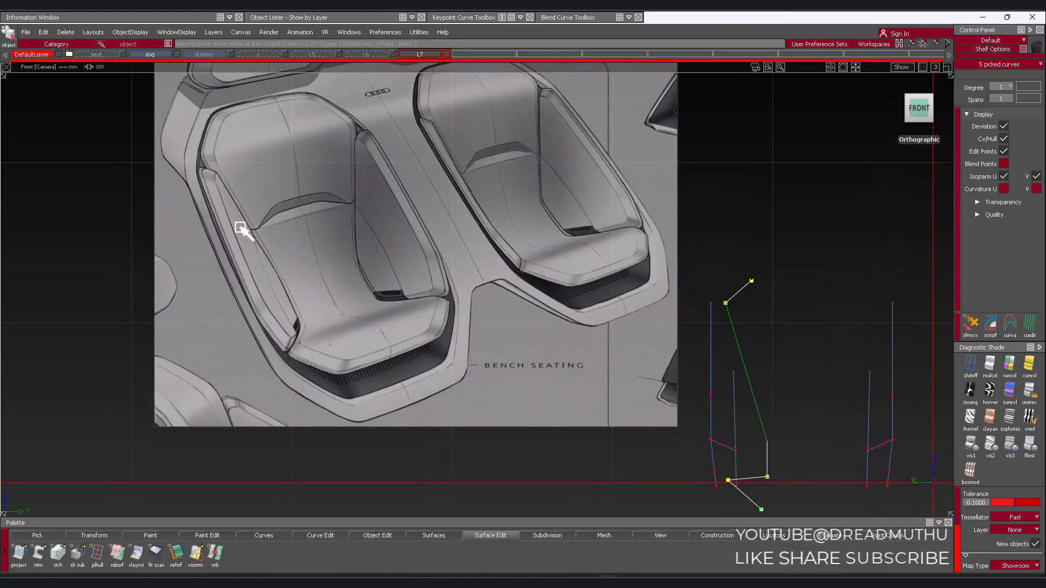
right_click_drag(580, 385, 787, 392, "alt+shift")
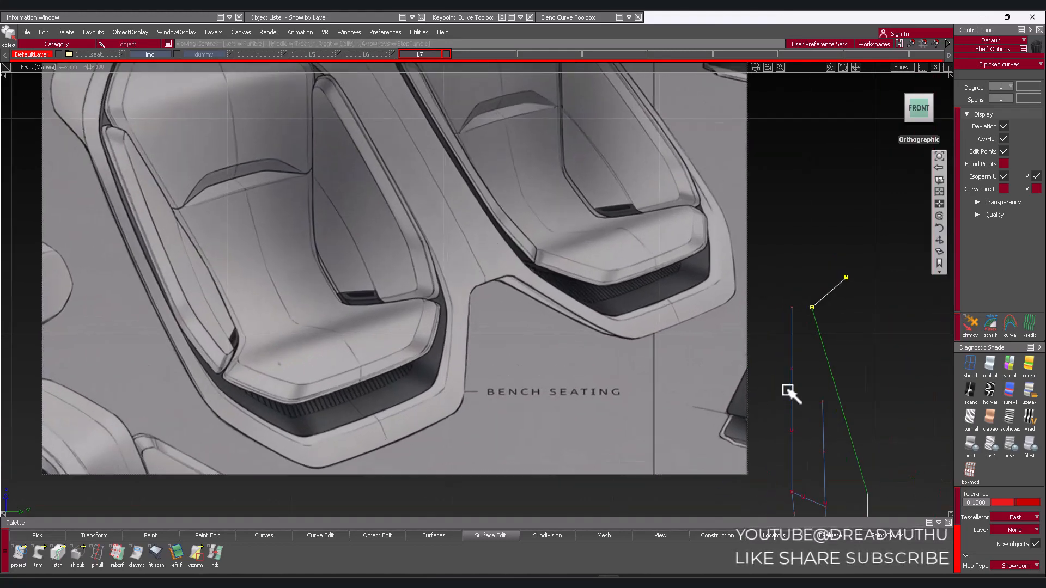
middle_click_drag(787, 392, 628, 327, "alt+shift")
right_click_drag(704, 332, 692, 380, "alt+shift")
middle_click_drag(693, 380, 677, 336, "alt+shift")
left_click_drag(649, 218, 653, 244, "ctrl+shift")
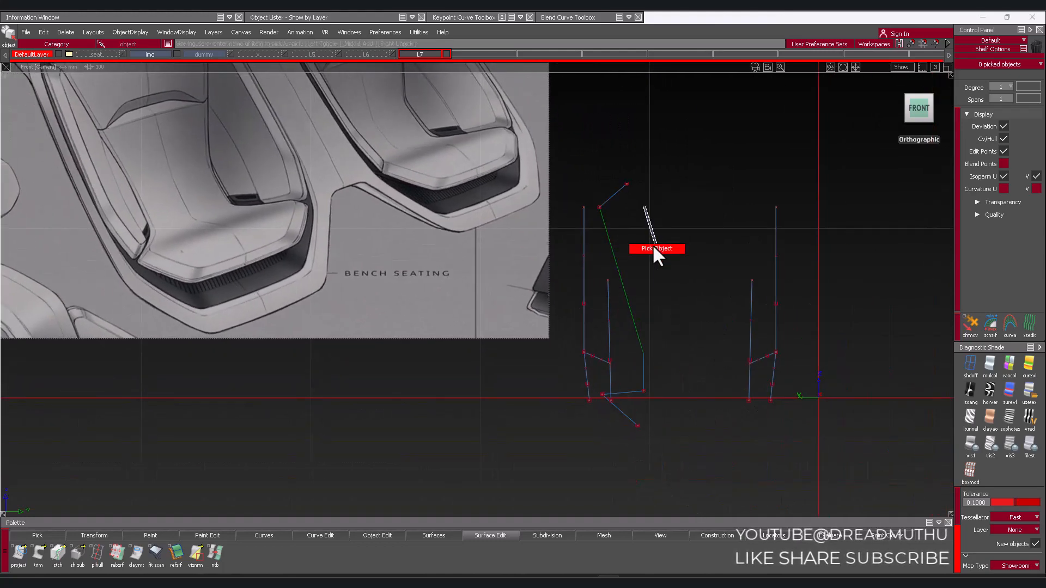
left_click(615, 189)
left_click(627, 419)
right_click_drag(631, 448, 691, 411, "alt+shift")
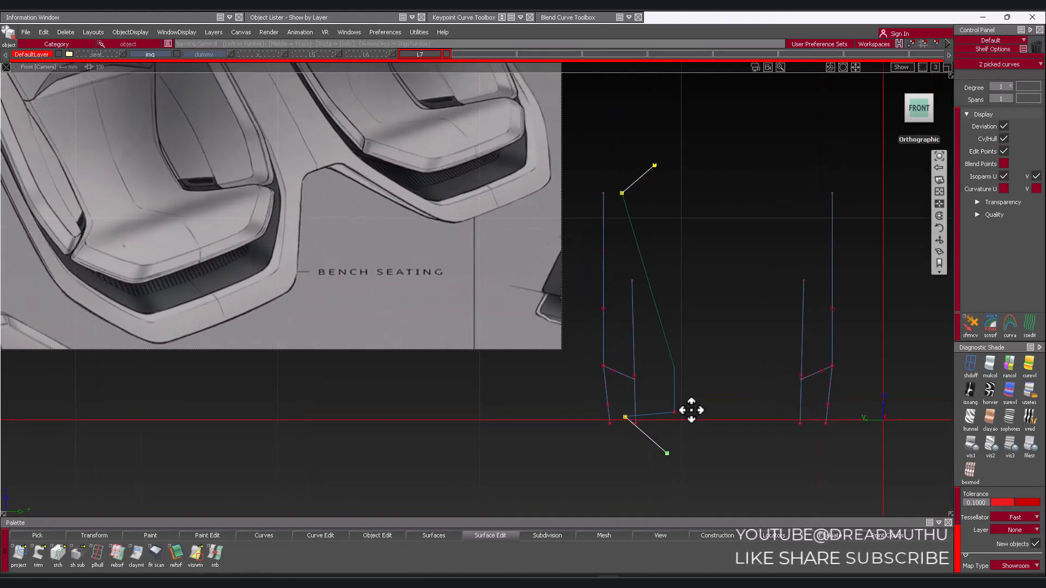
middle_click_drag(690, 410, 682, 419, "alt+shift")
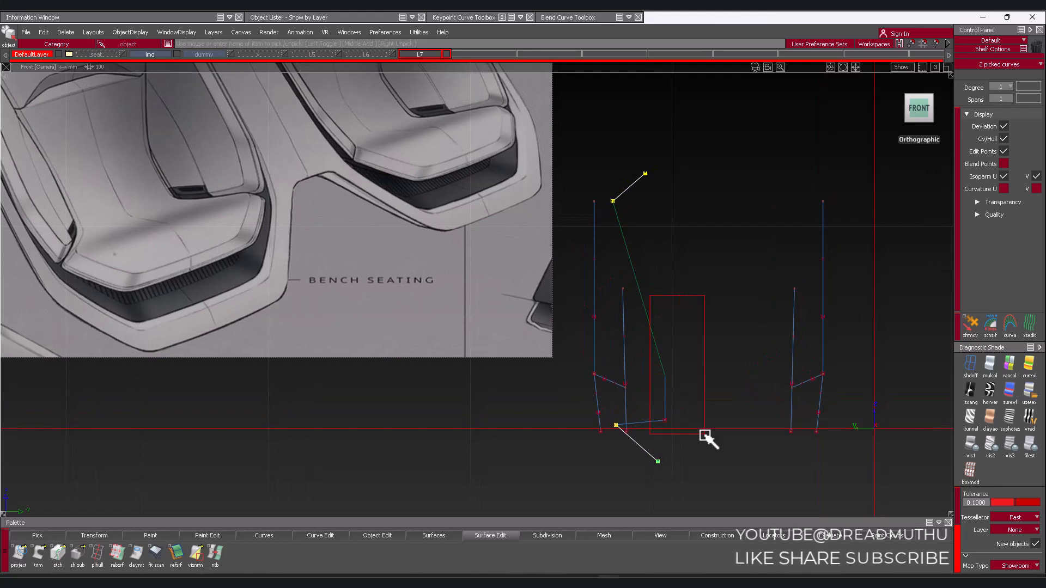
left_click(629, 189)
right_click_drag(641, 207, 661, 267, "alt+shift")
middle_click_drag(660, 266, 687, 280, "alt+shift")
right_click_drag(688, 280, 695, 299, "alt+shift")
middle_click_drag(695, 300, 704, 299, "alt+shift")
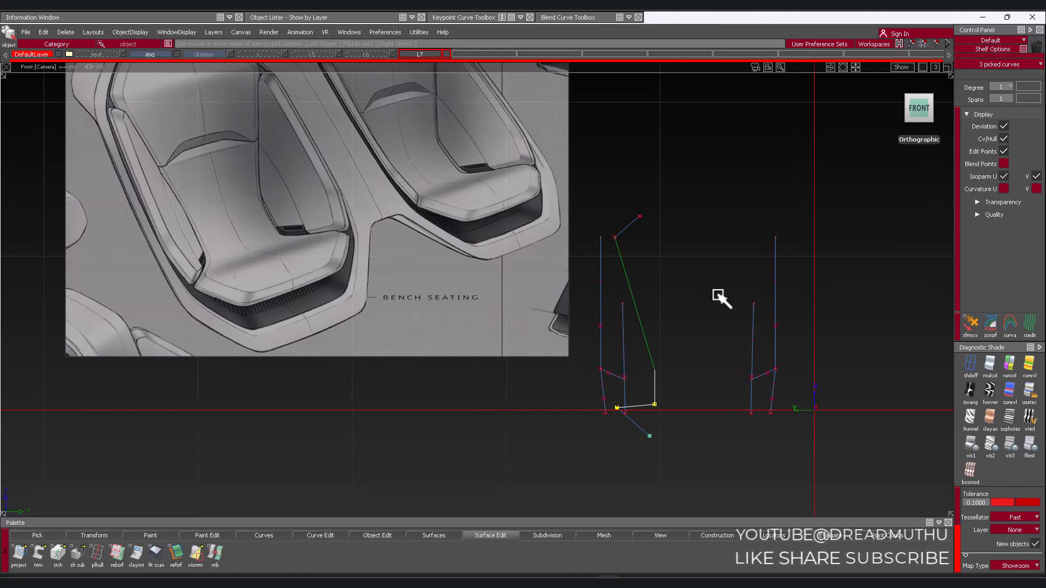
right_click_drag(707, 364, 710, 326, "alt+shift")
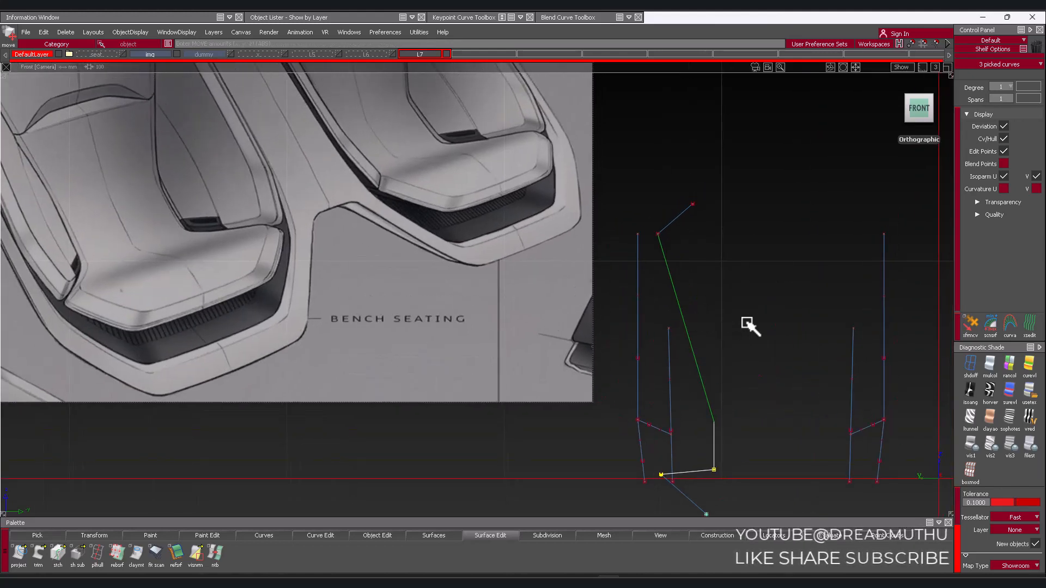
key("Delete")
key("Return")
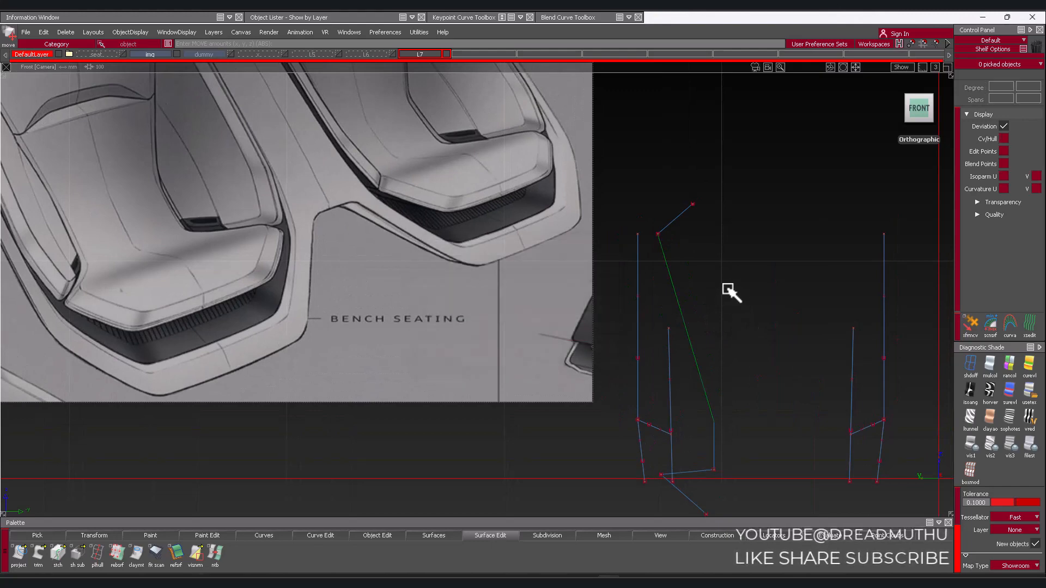
Move the three middle curves of the inner side outline slightly outward in the front view
left_click_drag(697, 362, 745, 485)
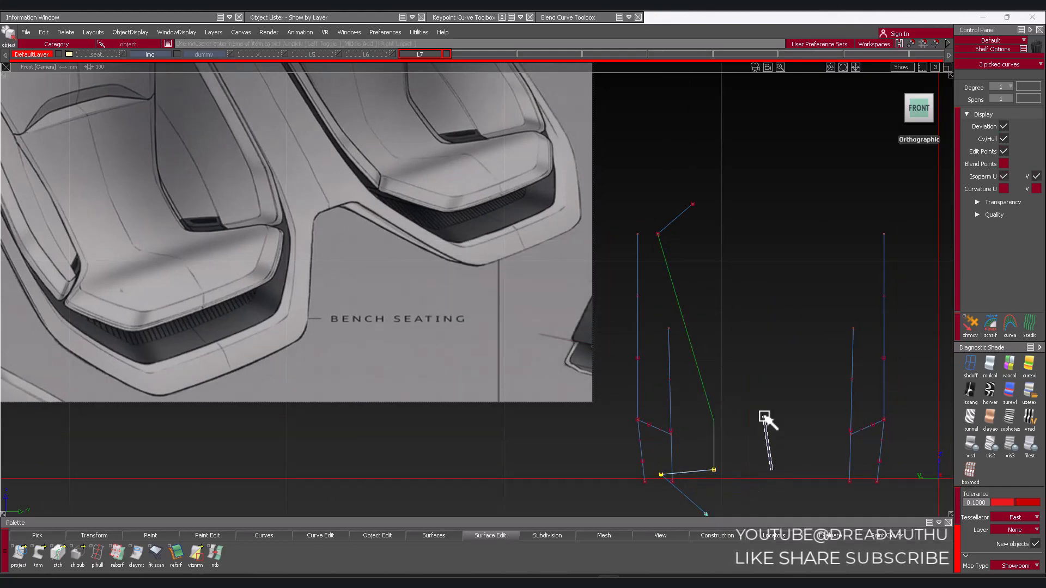
right_click_drag(764, 416, 806, 383, "alt+shift")
mouse_move(806, 383)
middle_mouse_down("alt+shift")
mouse_move(728, 382)
mouse_move(805, 382)
middle_mouse_up("alt+shift")
key("w")
left_click_drag(805, 381, 809, 418, "ctrl+shift")
Pick the two outer bolster curves along one side and examine them in perspective and front views
key("F8")
mouse_move(660, 383)
left_mouse_down("alt+shift")
mouse_move(533, 393)
mouse_move(684, 416)
mouse_move(761, 378)
mouse_move(562, 406)
mouse_move(568, 377)
mouse_move(602, 384)
left_mouse_up("alt+shift")
right_click_drag(603, 383, 646, 392, "alt+shift")
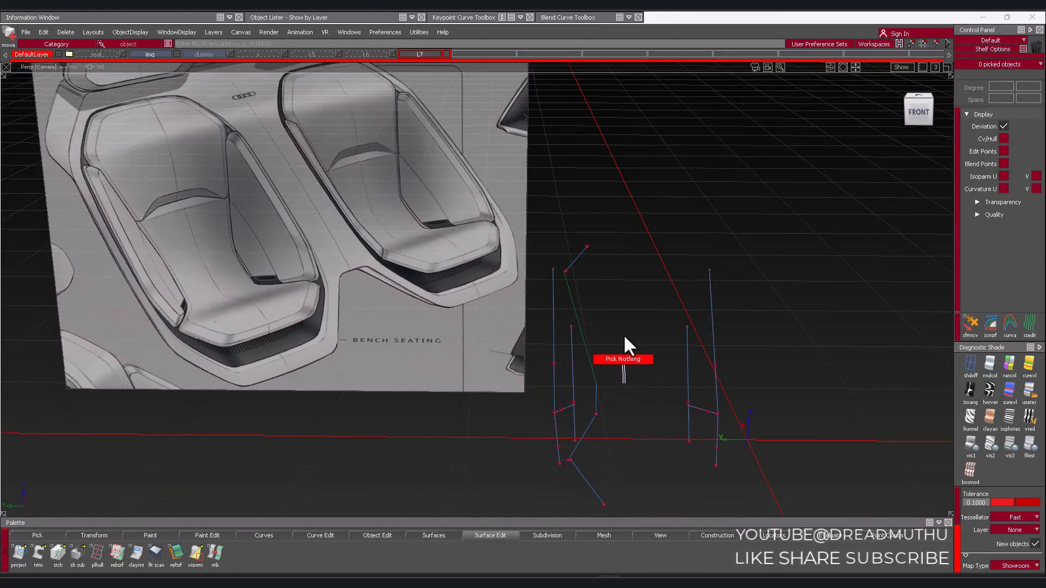
mouse_move(624, 338)
left_mouse_down("alt+shift")
mouse_move(534, 317)
mouse_move(541, 334)
mouse_move(572, 318)
mouse_move(616, 330)
left_mouse_up("alt+shift")
left_click(541, 350)
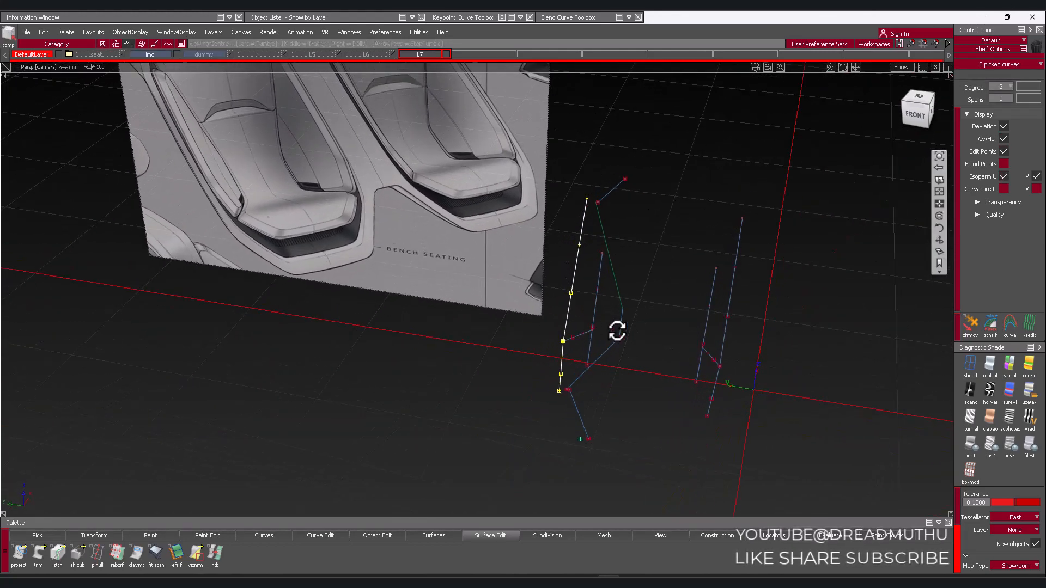
right_click_drag(617, 331, 762, 228, "alt+shift")
middle_click_drag(730, 231, 699, 287, "alt+shift")
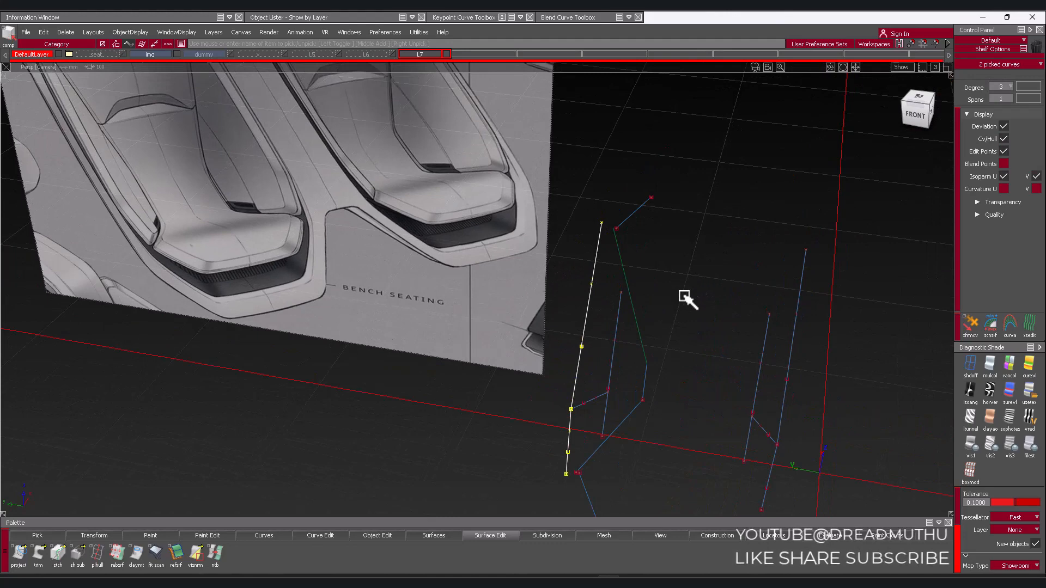
left_click(914, 113)
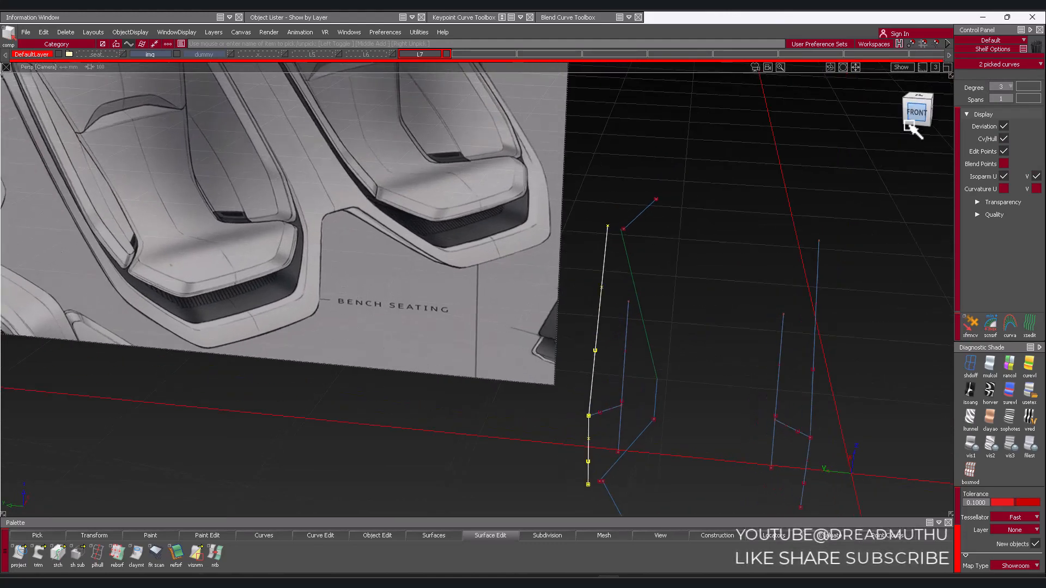
right_click_drag(719, 276, 768, 248, "alt+shift")
mouse_move(768, 247)
middle_mouse_down("alt+shift")
mouse_move(651, 241)
mouse_move(670, 250)
middle_mouse_up("alt+shift")
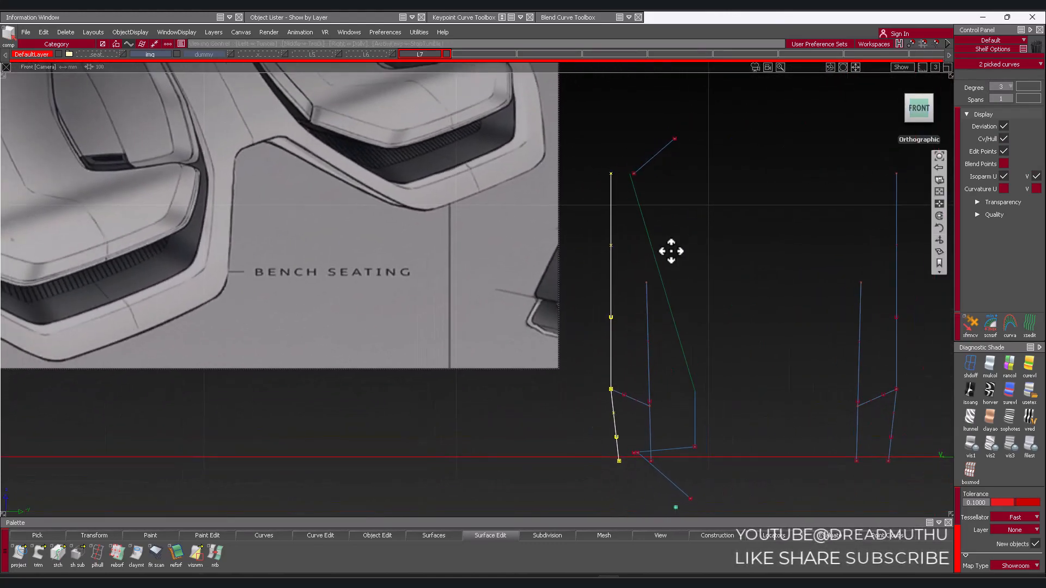
right_click_drag(670, 250, 684, 250, "alt+shift")
mouse_move(684, 250)
middle_mouse_down("alt+shift")
mouse_move(675, 306)
mouse_move(692, 360)
mouse_move(732, 332)
middle_mouse_up("alt+shift")
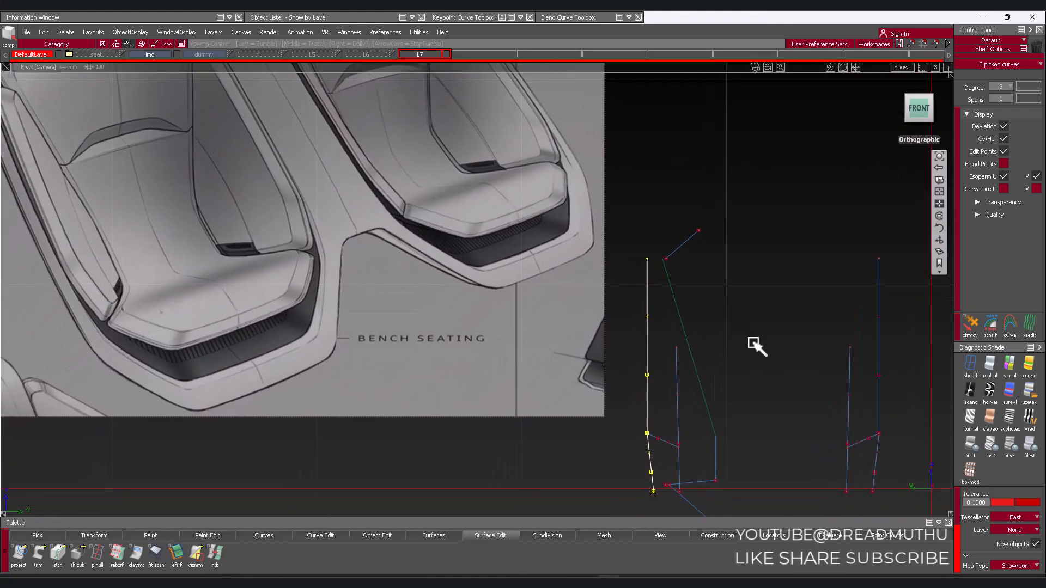
right_click_drag(753, 342, 738, 379, "alt+shift")
middle_click_drag(737, 380, 744, 392, "alt+shift")
mouse_move(618, 402)
left_mouse_down("alt+shift")
mouse_move(522, 517)
mouse_move(381, 483)
mouse_move(873, 381)
mouse_move(691, 420)
mouse_move(502, 217)
left_mouse_up("alt+shift")
Show layer L6 together with L7, inspect where the side curves meet the seat outline, and clear the selection
left_click(393, 52)
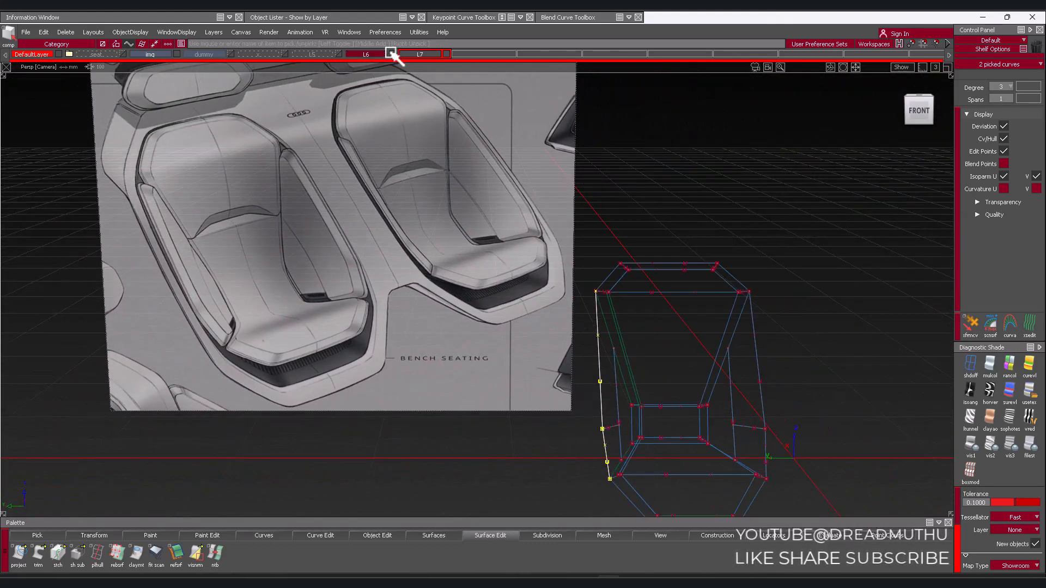
mouse_move(586, 171)
left_mouse_down("alt+shift")
mouse_move(546, 211)
mouse_move(506, 287)
mouse_move(471, 232)
mouse_move(551, 201)
mouse_move(559, 240)
left_mouse_up("alt+shift")
mouse_move(558, 273)
right_mouse_down("alt+shift")
mouse_move(593, 301)
mouse_move(654, 319)
right_mouse_up("alt+shift")
middle_click_drag(656, 321, 645, 211, "alt+shift")
right_click_drag(610, 283, 693, 334, "alt+shift")
middle_click_drag(693, 335, 629, 225, "alt+shift")
mouse_move(614, 261)
right_mouse_down("alt+shift")
mouse_move(635, 276)
mouse_move(725, 262)
right_mouse_up("alt+shift")
middle_click_drag(728, 251, 635, 277, "alt+shift")
mouse_move(617, 273)
right_mouse_down("alt+shift")
mouse_move(642, 278)
mouse_move(606, 287)
right_mouse_up("alt+shift")
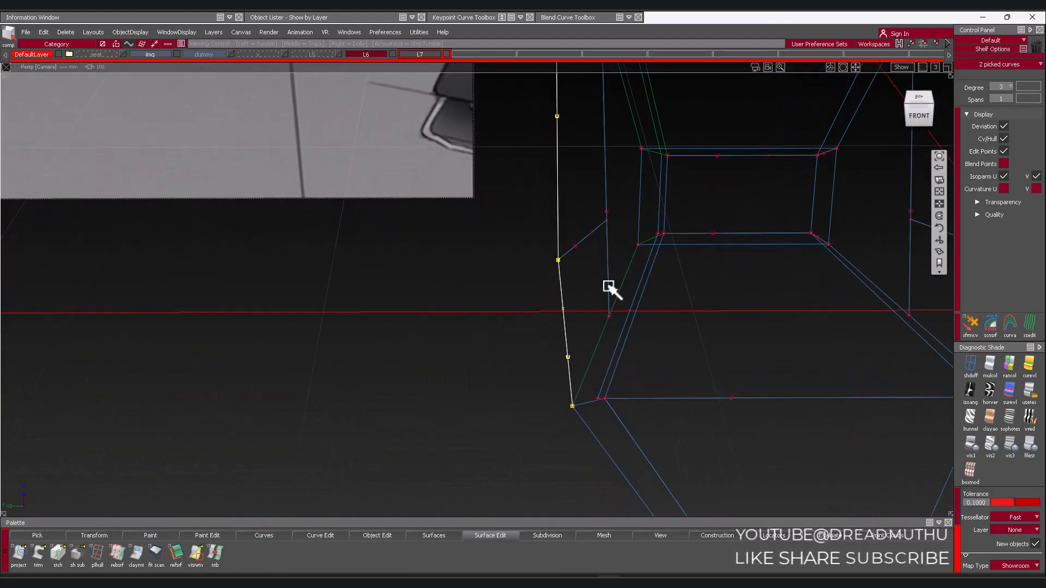
left_click_drag(479, 359, 471, 317, "ctrl+shift")
right_click_drag(561, 313, 507, 321, "alt+shift")
mouse_move(509, 322)
left_mouse_down("alt+shift")
mouse_move(541, 341)
mouse_move(577, 340)
left_mouse_up("alt+shift")
middle_click_drag(618, 281, 645, 356, "alt+shift")
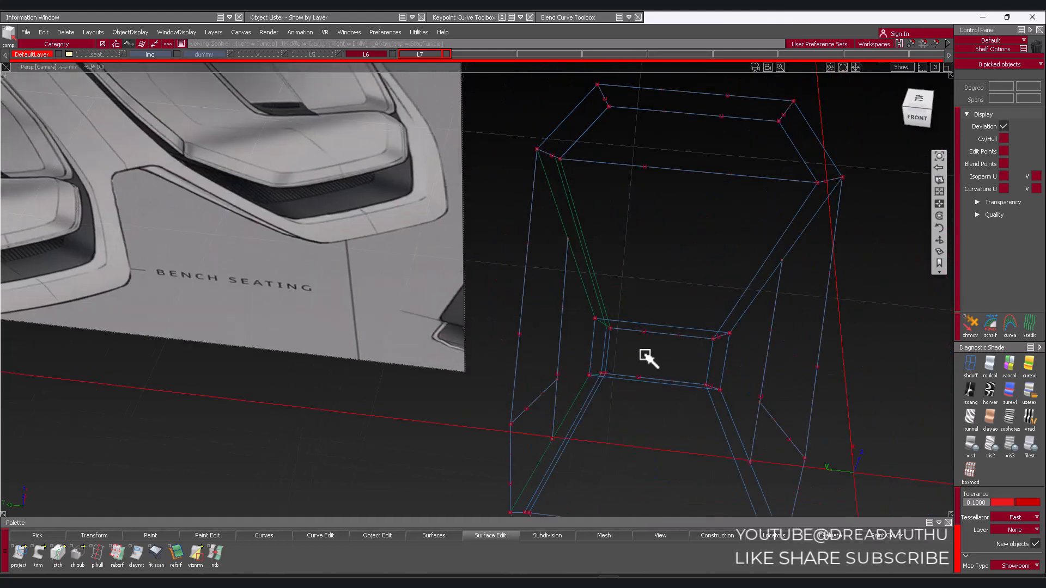
Hide layer L6, duplicate the long outer side curve and snap the copy's upper end to the top of the inner diagonal curve
left_click(390, 53)
left_click(542, 240)
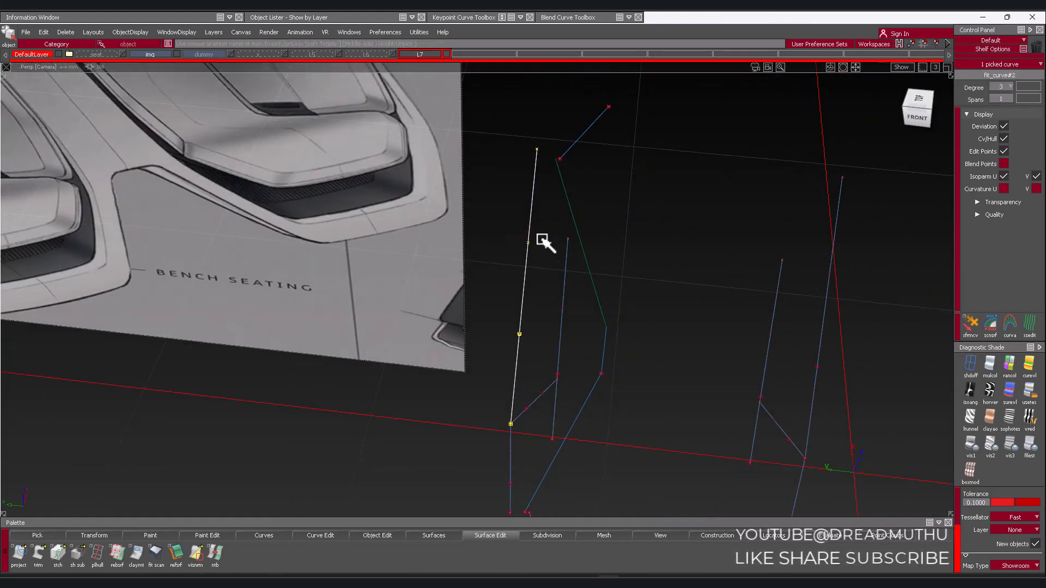
key("ctrl+c")
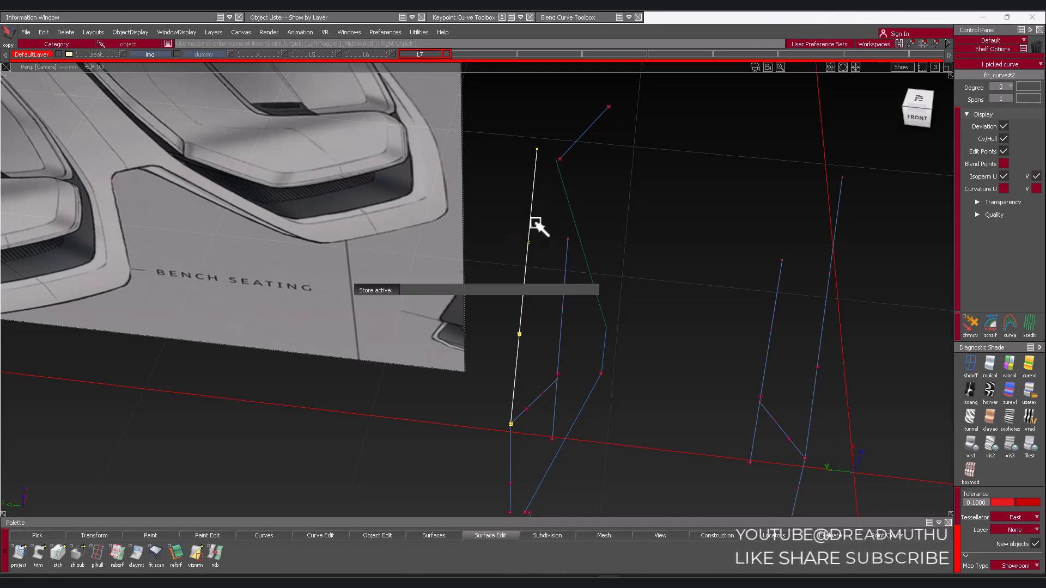
key("ctrl+v")
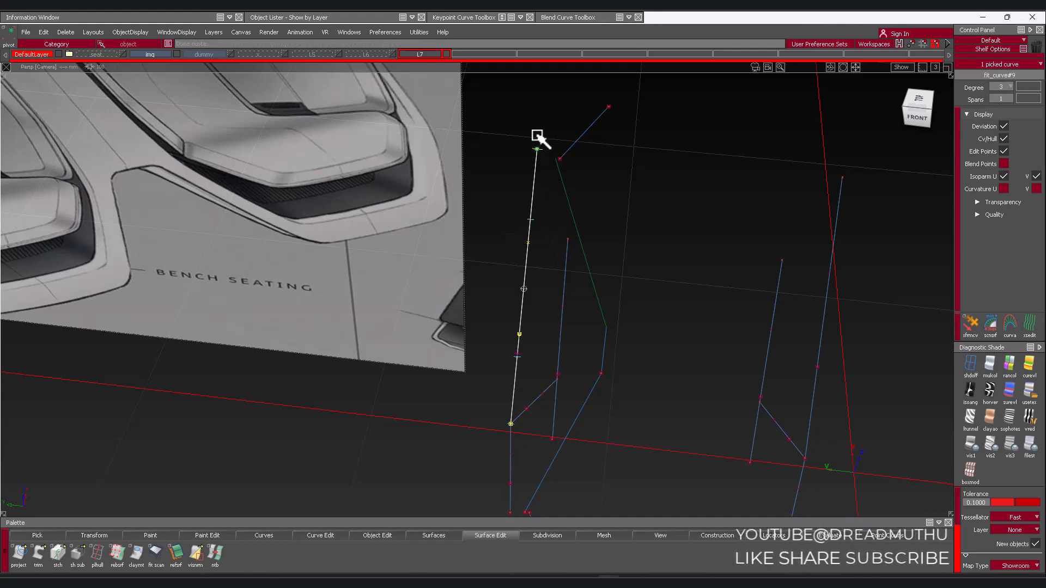
left_click_drag(559, 176, 535, 142, "ctrl+alt")
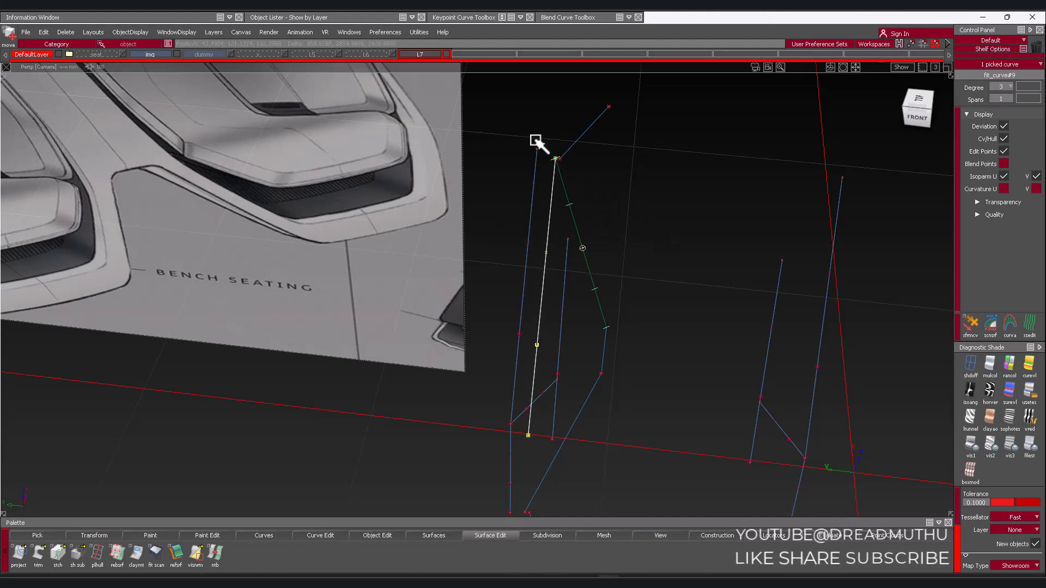
Select the short lower curve that continues the outer side curve downwards
middle_click_drag(577, 286, 591, 149, "alt+shift")
right_click_drag(528, 285, 592, 222, "alt+shift")
middle_click_drag(579, 447, 579, 334, "alt+shift")
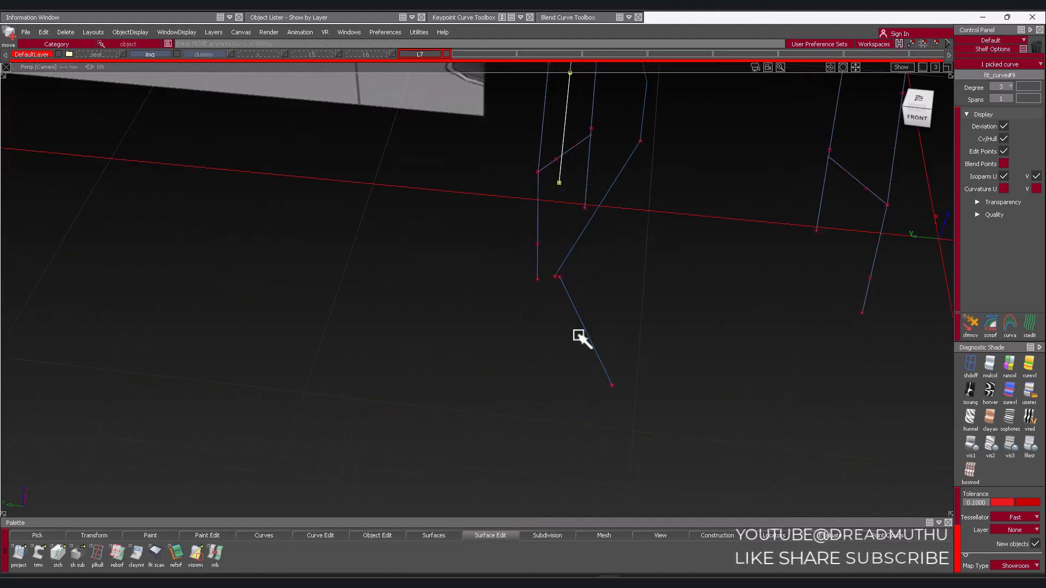
left_click_drag(578, 334, 577, 297, "ctrl+shift")
right_click_drag(578, 283, 602, 257, "alt+shift")
middle_click_drag(566, 207, 573, 264, "alt+shift")
left_click_drag(573, 265, 567, 279, "ctrl+shift")
left_click(551, 290)
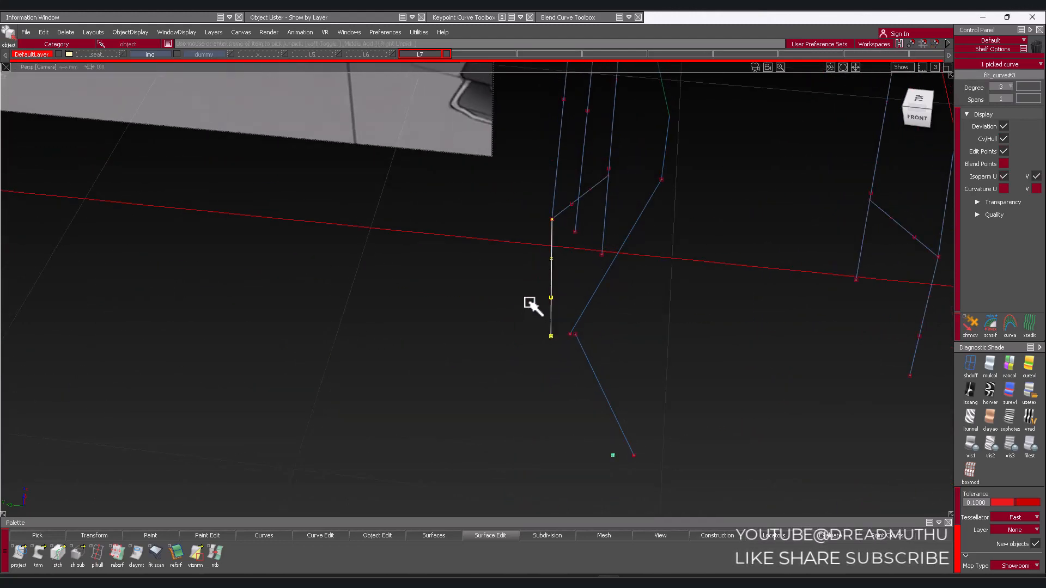
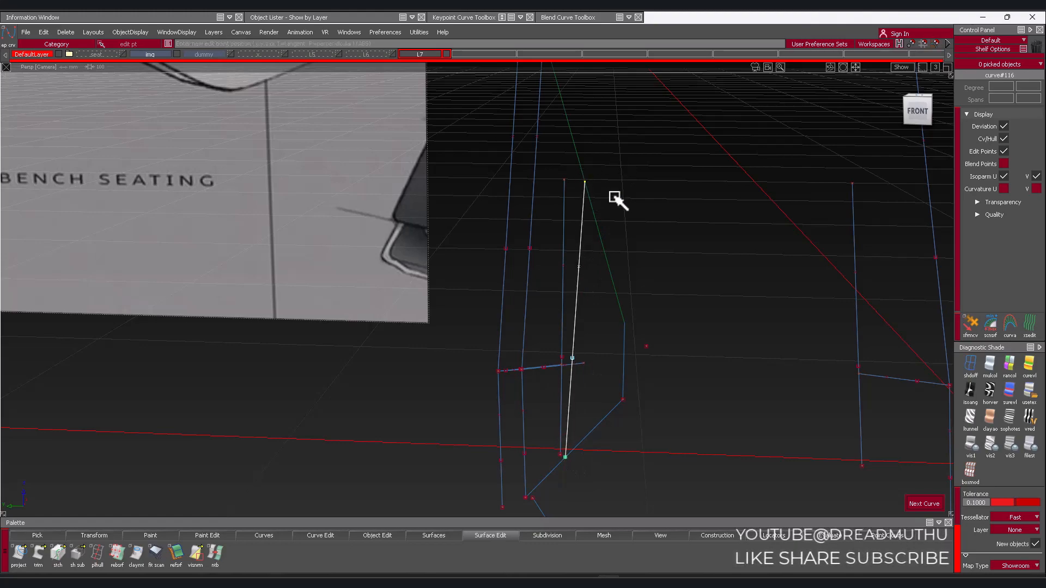
Delete the short horizontal construction curve running along the axis line between the two inner uprights, working in top view
left_click_drag(669, 253, 628, 398, "alt+shift")
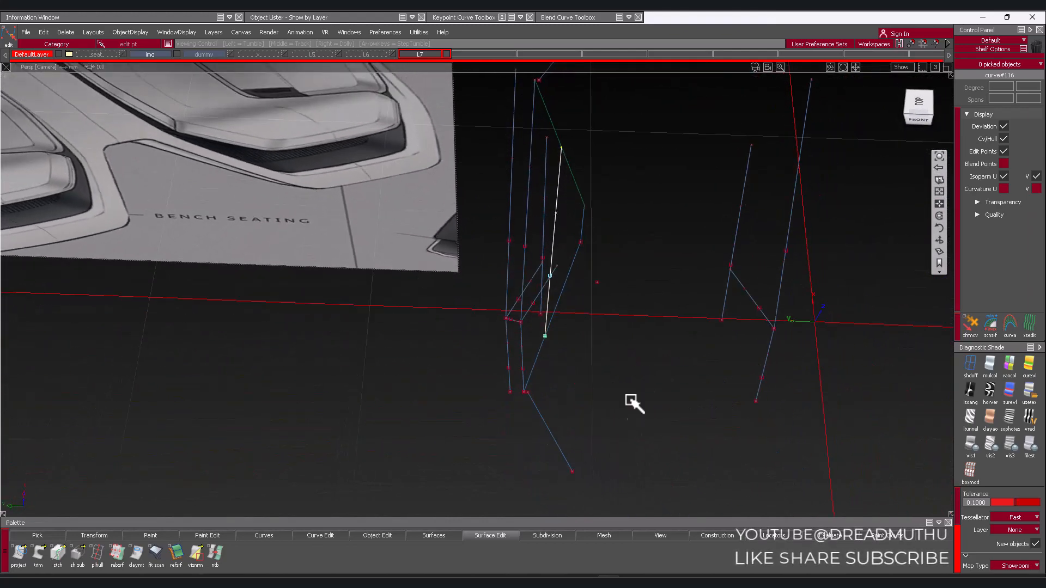
left_click(918, 107)
right_click_drag(663, 236, 750, 175, "alt+shift")
middle_click_drag(749, 175, 607, 425, "alt+shift")
right_click_drag(607, 425, 685, 316, "alt+shift")
middle_click_drag(685, 316, 675, 384, "alt+shift")
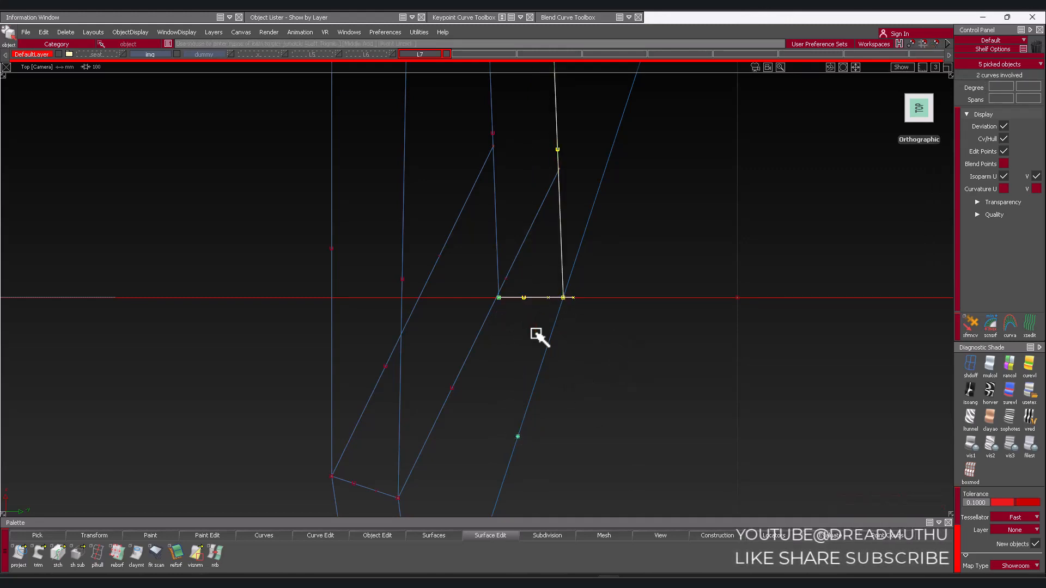
key("Delete")
key("Return")
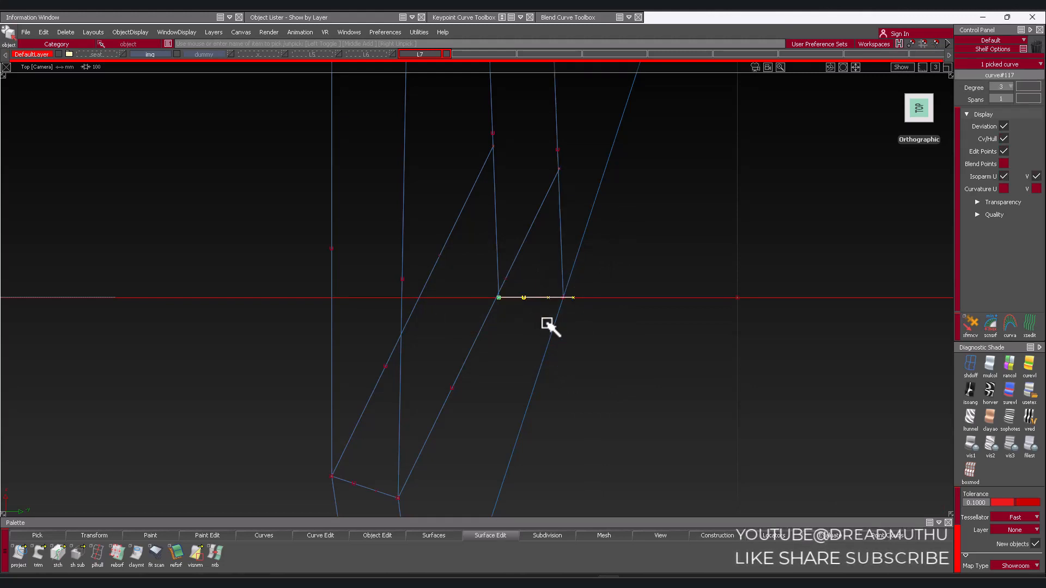
key("Delete")
key("Return")
Stretch the end of the copied cross curve onto the copied inner upright curve
right_click_drag(551, 248, 591, 352, "alt+shift")
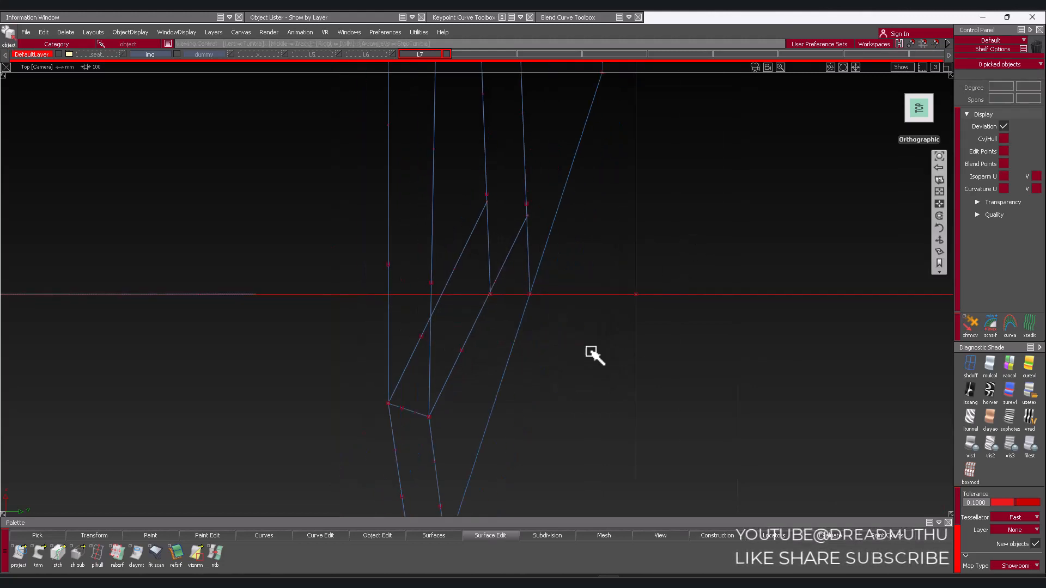
key("F8")
left_click_drag(591, 352, 527, 299, "alt+shift")
right_click_drag(527, 299, 490, 341, "alt+shift")
middle_click_drag(480, 376, 536, 340, "alt+shift")
left_click_drag(536, 340, 484, 272, "alt+shift")
right_click_drag(485, 273, 457, 371, "alt+shift")
middle_click_drag(458, 370, 520, 306, "alt+shift")
mouse_move(507, 351)
left_mouse_down("alt+shift")
mouse_move(494, 305)
mouse_move(497, 354)
left_mouse_up("alt+shift")
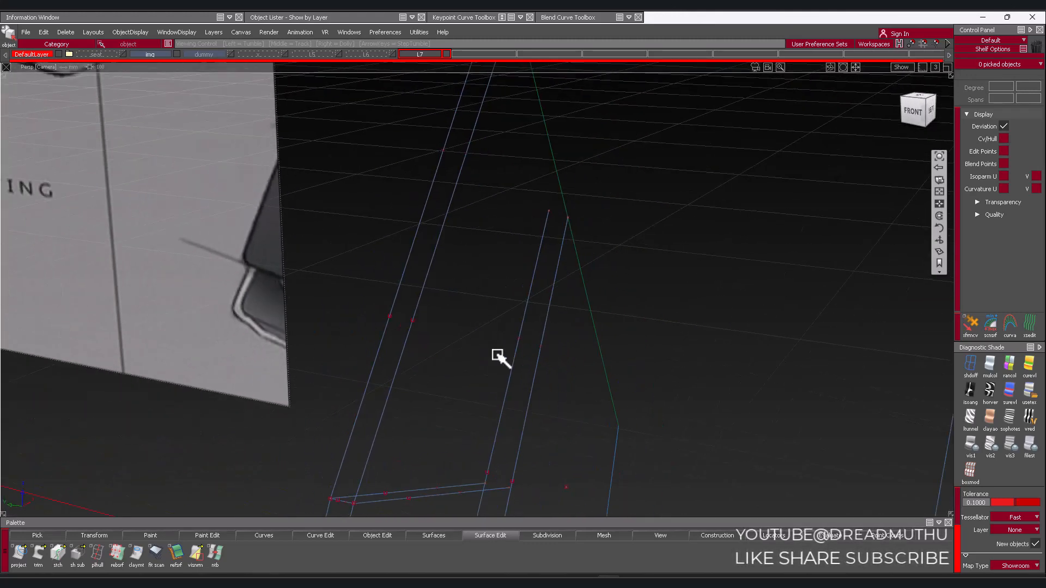
middle_click_drag(497, 355, 504, 319, "alt+shift")
right_click_drag(504, 320, 633, 273, "alt+shift")
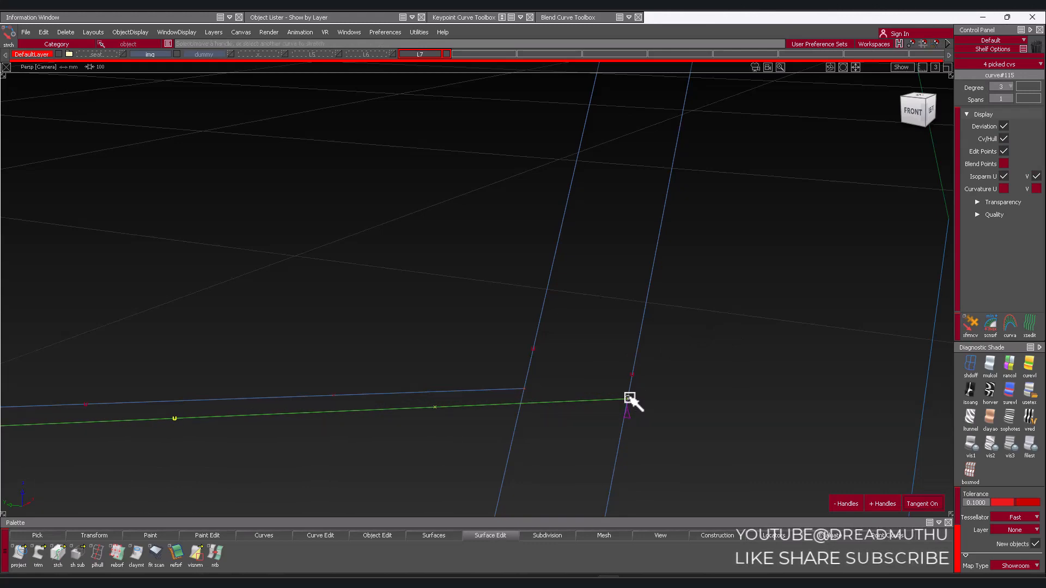
left_click(700, 465)
In top view, stretch the lower end of the copied inner upright onto the diagonal seat curve
right_click_drag(761, 300, 633, 400, "alt+shift")
left_click_drag(633, 399, 643, 422, "alt+shift")
right_click_drag(642, 422, 597, 450, "alt+shift")
middle_click_drag(651, 469, 680, 404, "alt+shift")
right_click_drag(679, 404, 725, 357, "alt+shift")
left_click_drag(725, 357, 715, 345, "alt+shift")
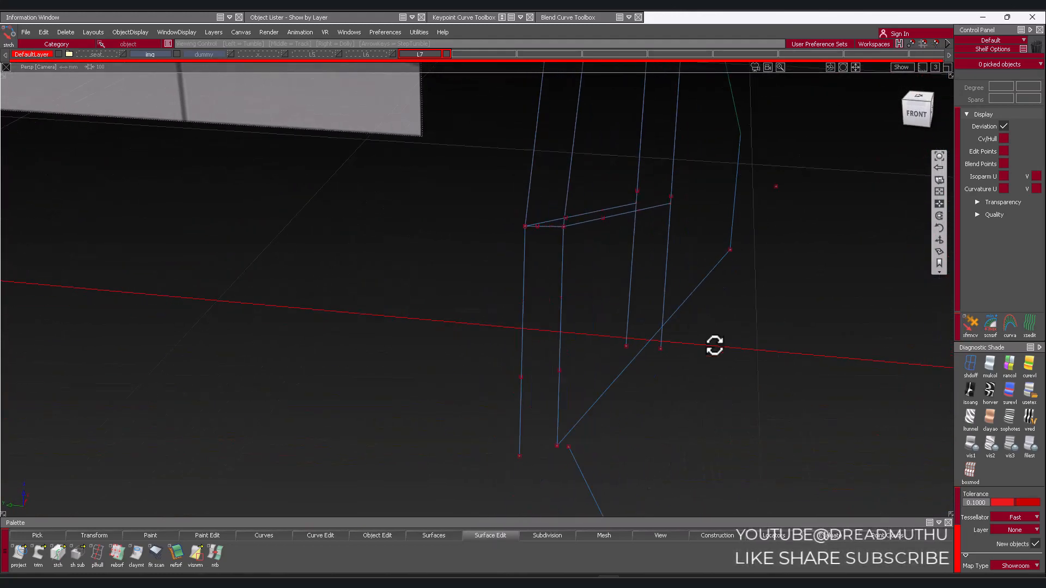
right_click_drag(715, 345, 795, 290, "alt+shift")
left_click(918, 93)
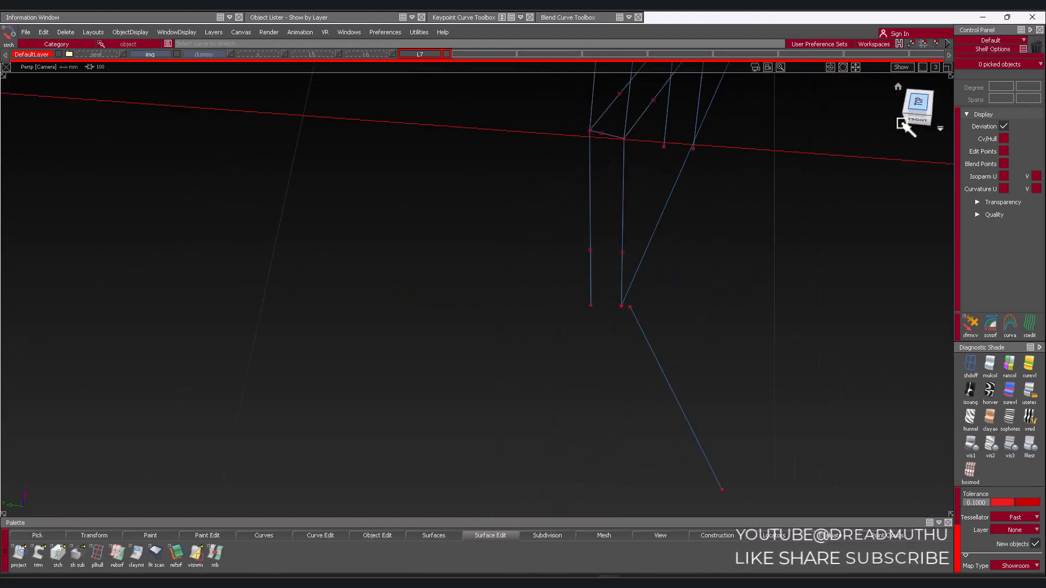
right_click_drag(852, 175, 774, 240, "alt+shift")
middle_click_drag(774, 239, 687, 479, "alt+shift")
right_click_drag(687, 478, 740, 473, "alt+shift")
middle_click_drag(740, 472, 626, 359, "alt+shift")
right_click_drag(604, 388, 669, 372, "alt+shift")
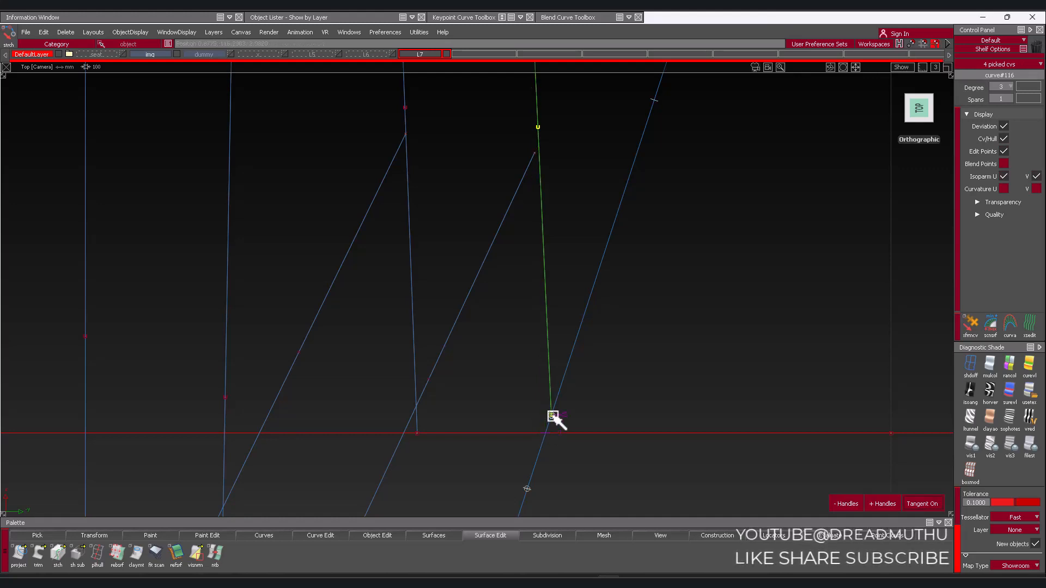
left_click_drag(633, 489, 641, 425, "ctrl+shift")
right_click_drag(733, 348, 703, 342, "alt+shift")
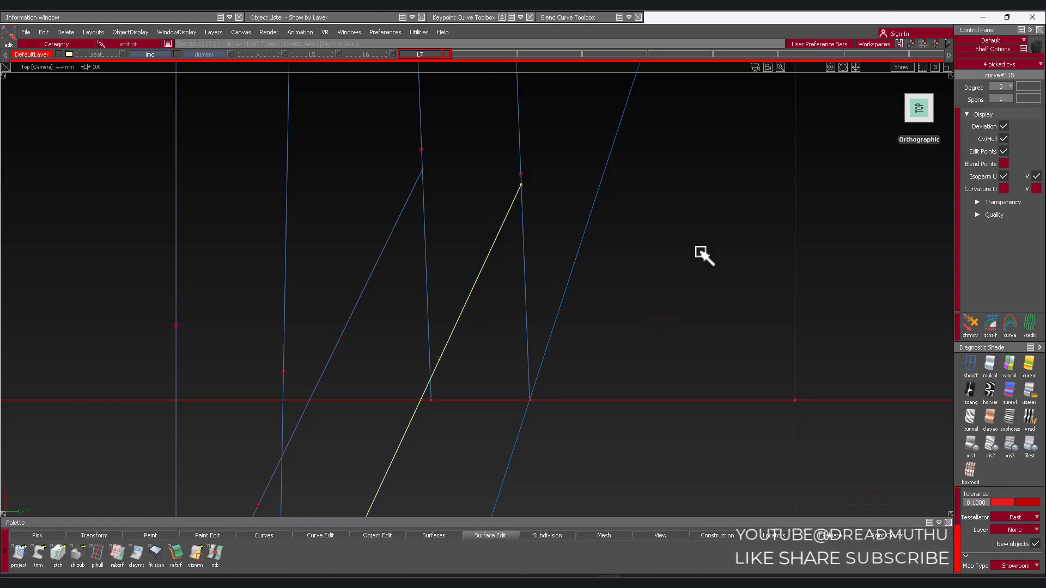
Delete the opposite side-frame curves, the two short diagonal edge curves above and below, and the stray point curve
mouse_move(700, 252)
left_mouse_down("alt+shift")
mouse_move(567, 414)
mouse_move(560, 312)
mouse_move(523, 423)
mouse_move(505, 304)
mouse_move(572, 250)
mouse_move(621, 247)
mouse_move(508, 327)
mouse_move(374, 308)
mouse_move(488, 261)
mouse_move(485, 241)
mouse_move(507, 305)
left_mouse_up("alt+shift")
mouse_move(507, 305)
right_mouse_down("alt+shift")
mouse_move(488, 312)
mouse_move(545, 327)
right_mouse_up("alt+shift")
mouse_move(545, 327)
left_mouse_down("alt+shift")
mouse_move(620, 376)
mouse_move(353, 369)
mouse_move(283, 345)
mouse_move(501, 345)
mouse_move(315, 350)
mouse_move(656, 392)
mouse_move(580, 412)
left_mouse_up("alt+shift")
left_click(563, 362)
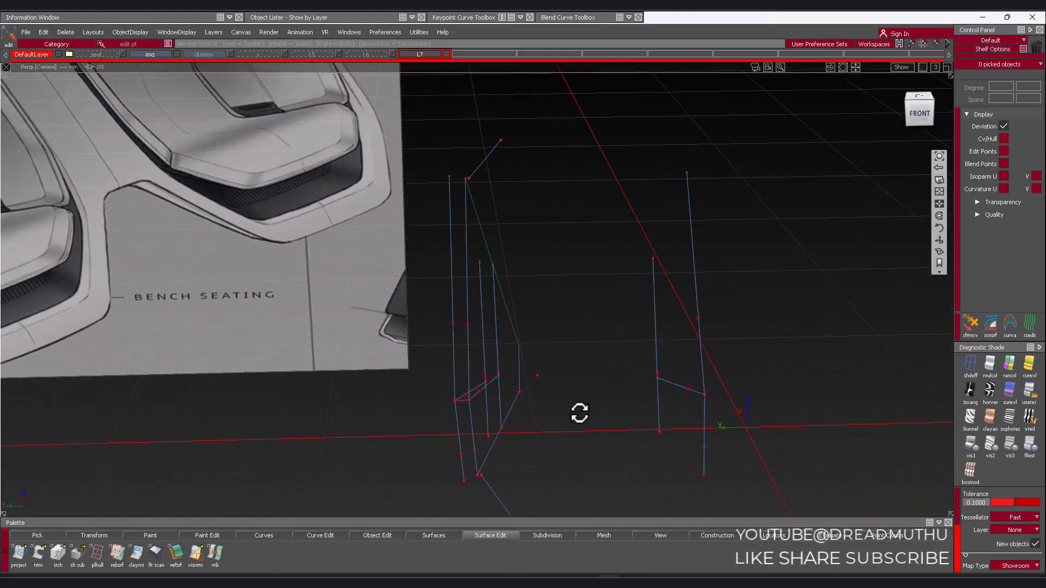
mouse_move(601, 359)
left_mouse_down("alt+shift")
mouse_move(584, 280)
mouse_move(567, 256)
left_mouse_up("alt+shift")
middle_click_drag(554, 274, 585, 199, "alt+shift")
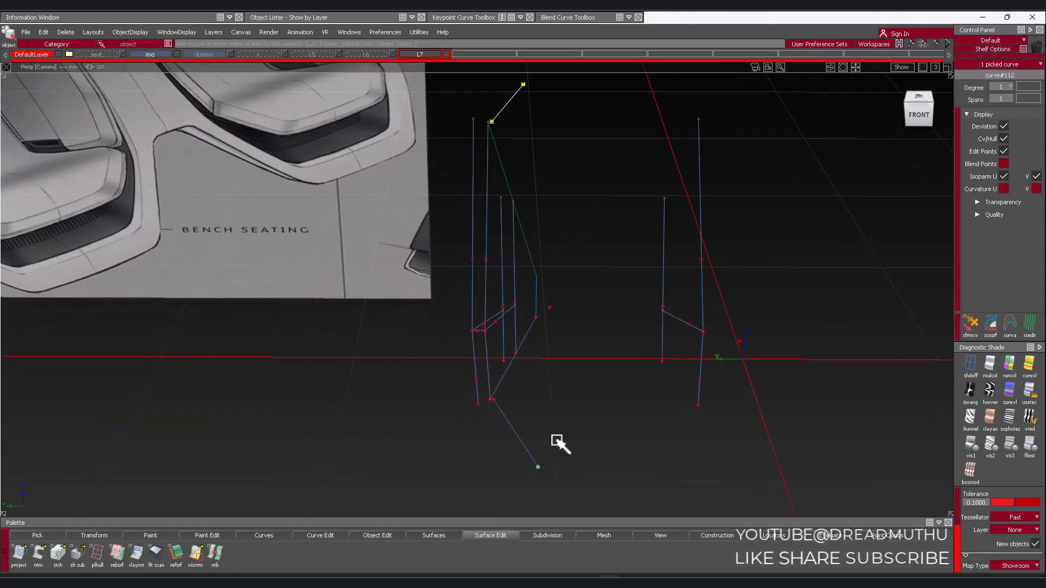
left_click_drag(612, 370, 588, 377, "alt+shift")
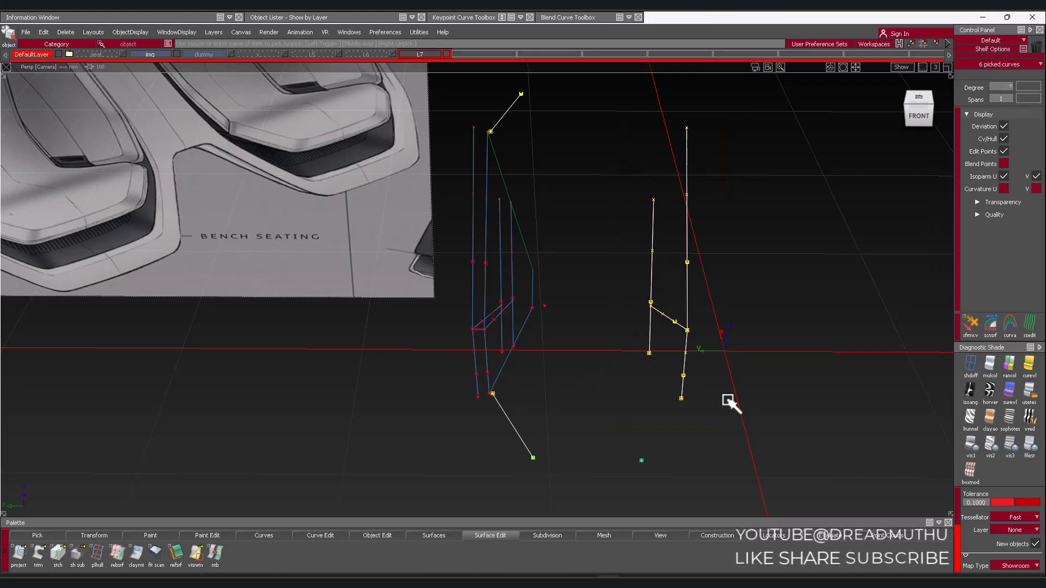
key("Delete")
key("Return")
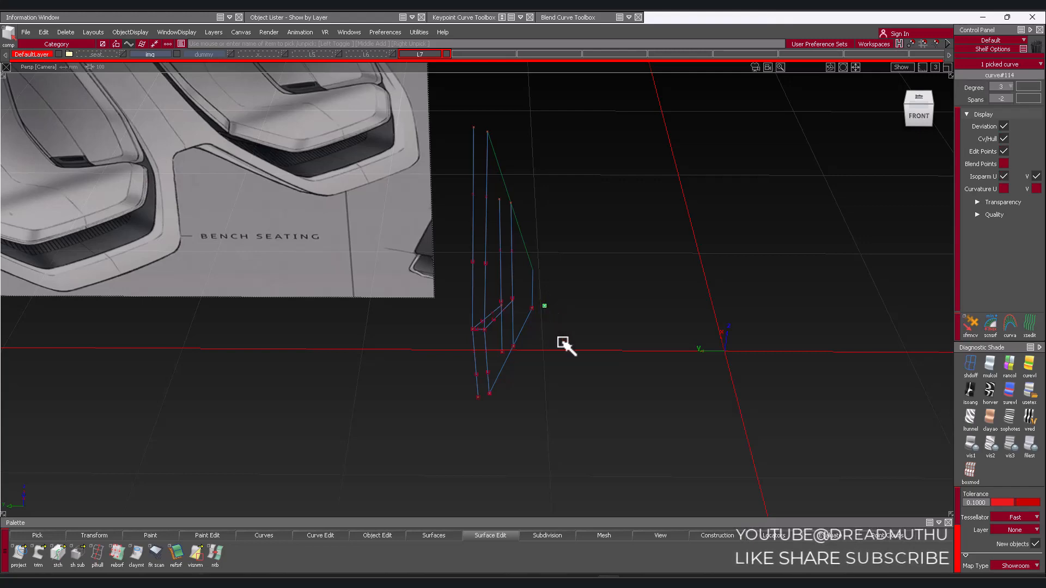
key("Delete")
key("Return")
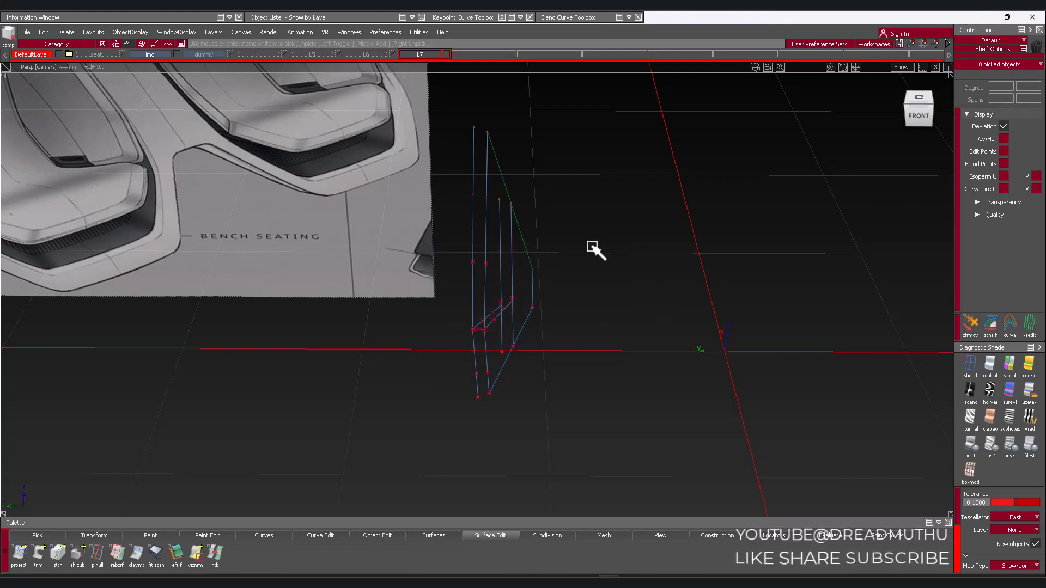
Assign all remaining side-frame curves to layer L7
left_click_drag(590, 245, 605, 344, "alt+shift")
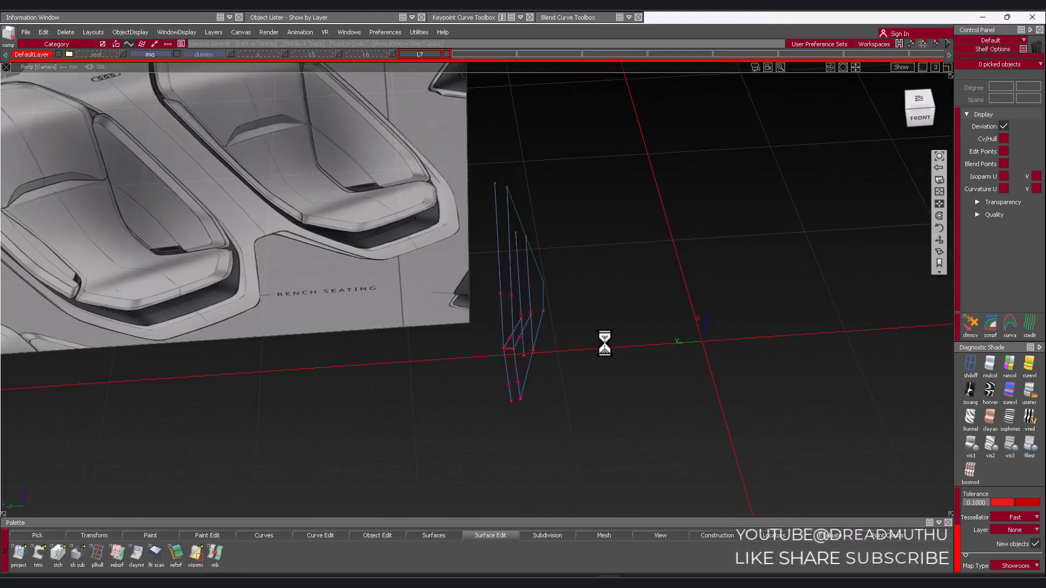
right_click_drag(604, 343, 567, 313, "alt+shift")
middle_click_drag(567, 313, 621, 354, "alt+shift")
right_click_drag(708, 349, 642, 382, "alt+shift")
middle_click_drag(642, 383, 663, 379, "alt+shift")
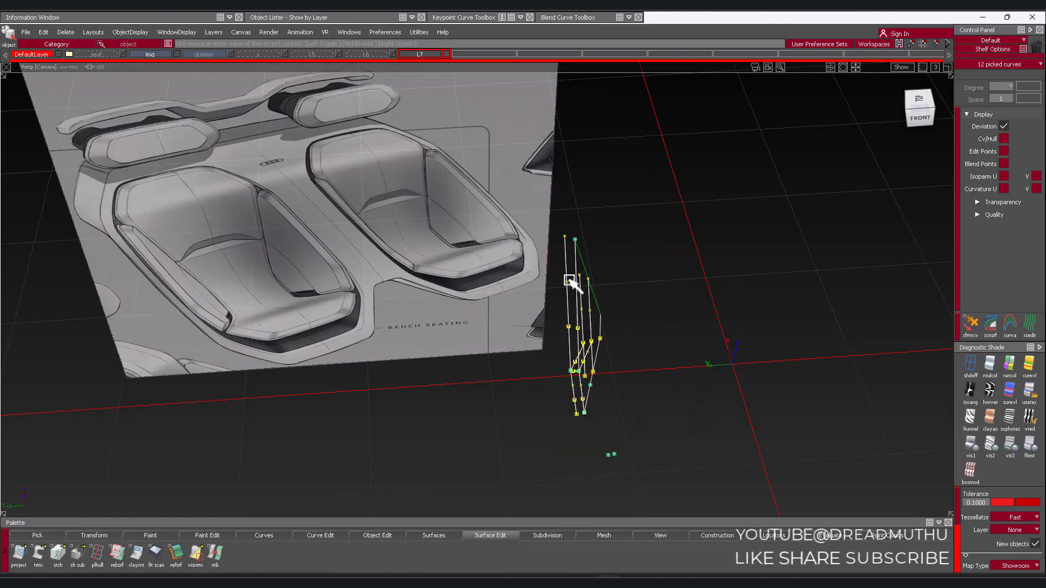
left_click(427, 52)
left_click(430, 65)
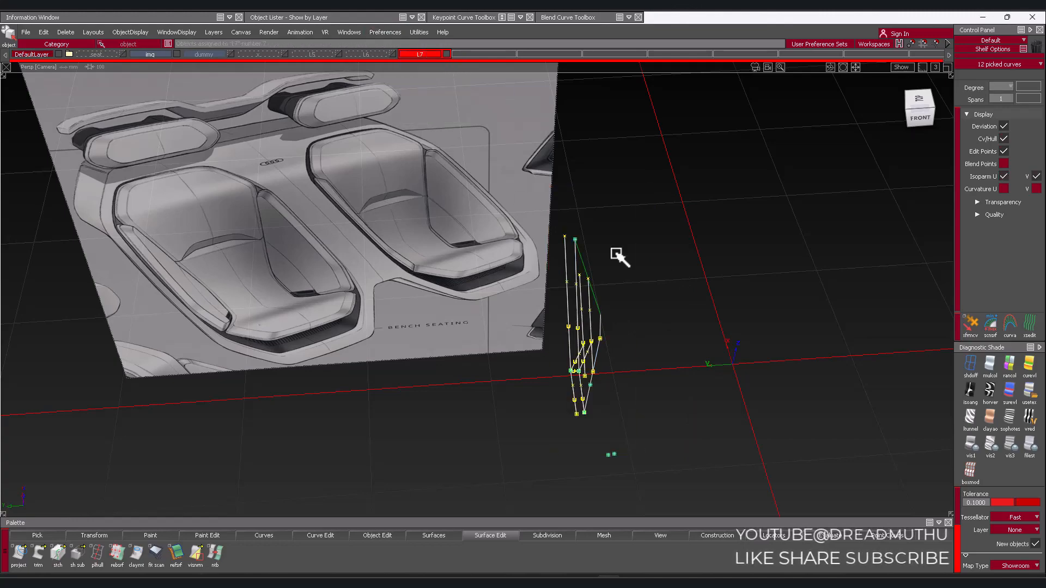
left_click(663, 345)
left_click_drag(663, 345, 563, 247, "alt+shift")
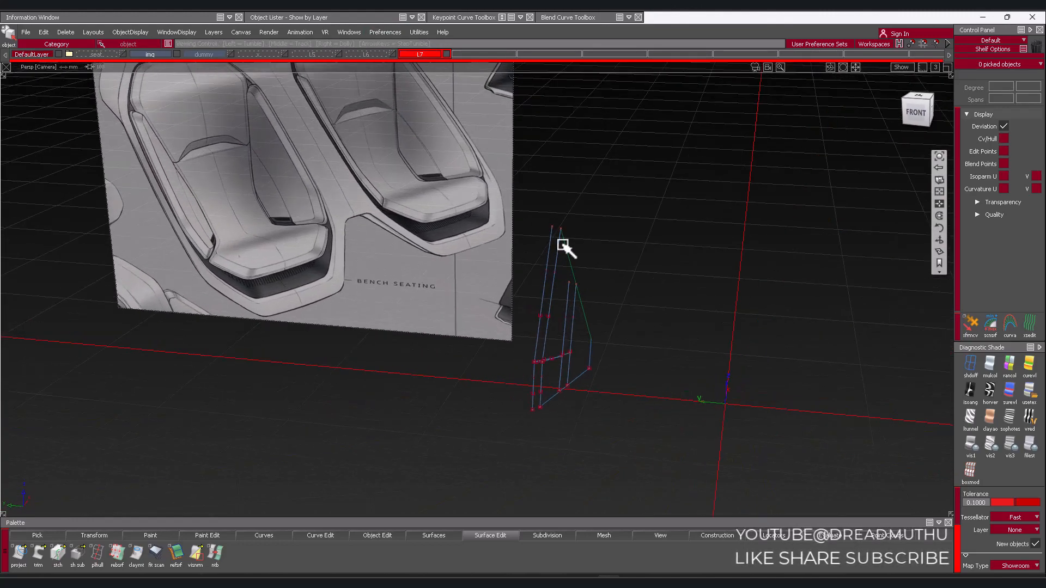
Show layer L6 again so the full seat wireframe stands beside the bench seating sketch
left_click(391, 54)
mouse_move(506, 299)
left_mouse_down("alt+shift")
mouse_move(630, 352)
mouse_move(688, 304)
mouse_move(521, 262)
mouse_move(463, 287)
mouse_move(518, 290)
mouse_move(525, 306)
left_mouse_up("alt+shift")
right_click_drag(525, 306, 534, 328, "alt+shift")
middle_click_drag(535, 328, 648, 408, "alt+shift")
right_click_drag(647, 408, 707, 383, "alt+shift")
middle_click_drag(708, 383, 752, 376, "alt+shift")
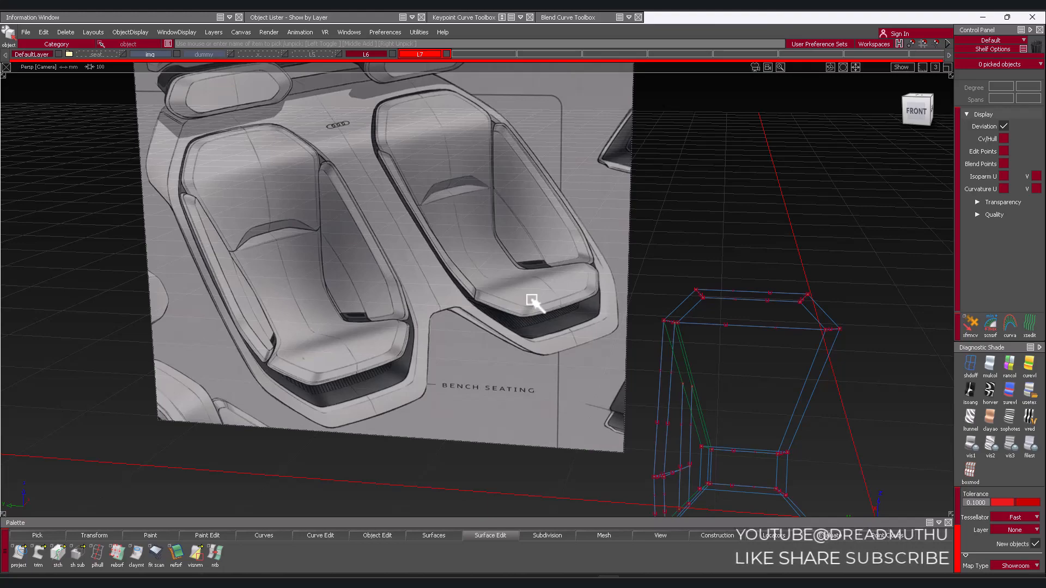
mouse_move(794, 333)
left_mouse_down("alt+shift")
mouse_move(653, 272)
mouse_move(701, 278)
mouse_move(796, 332)
mouse_move(790, 349)
left_mouse_up("alt+shift")
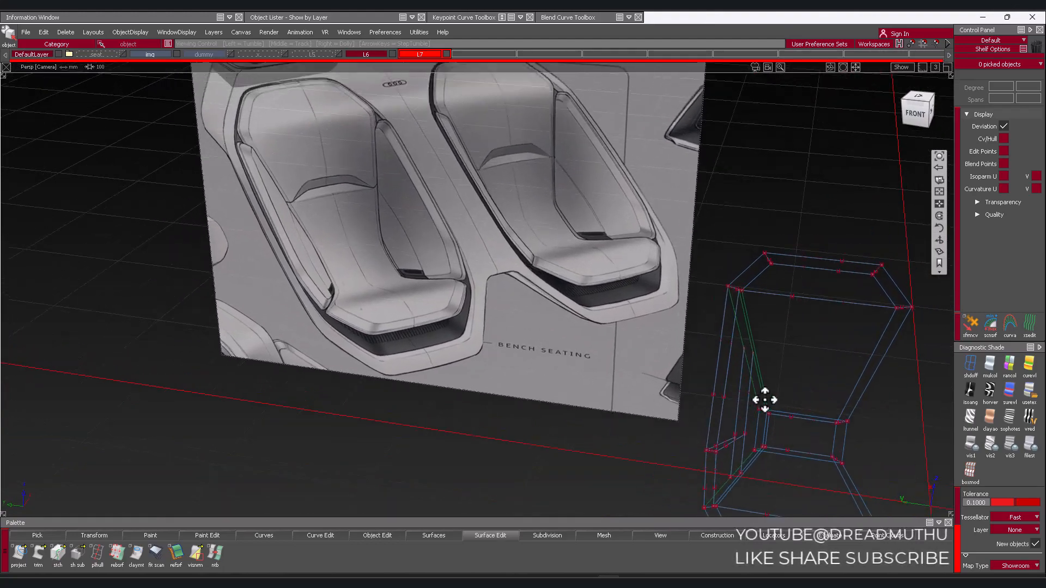
Examine the cushion edge and side bolster details in the bench seating sketch
middle_click_drag(765, 400, 771, 401, "alt+shift")
right_click_drag(662, 376, 762, 373, "alt+shift")
middle_click_drag(514, 319, 525, 402, "alt+shift")
right_click_drag(525, 402, 752, 347, "alt+shift")
middle_click_drag(439, 488, 610, 289, "alt+shift")
right_click_drag(539, 335, 585, 299, "alt+shift")
middle_click_drag(582, 297, 569, 351, "alt+shift")
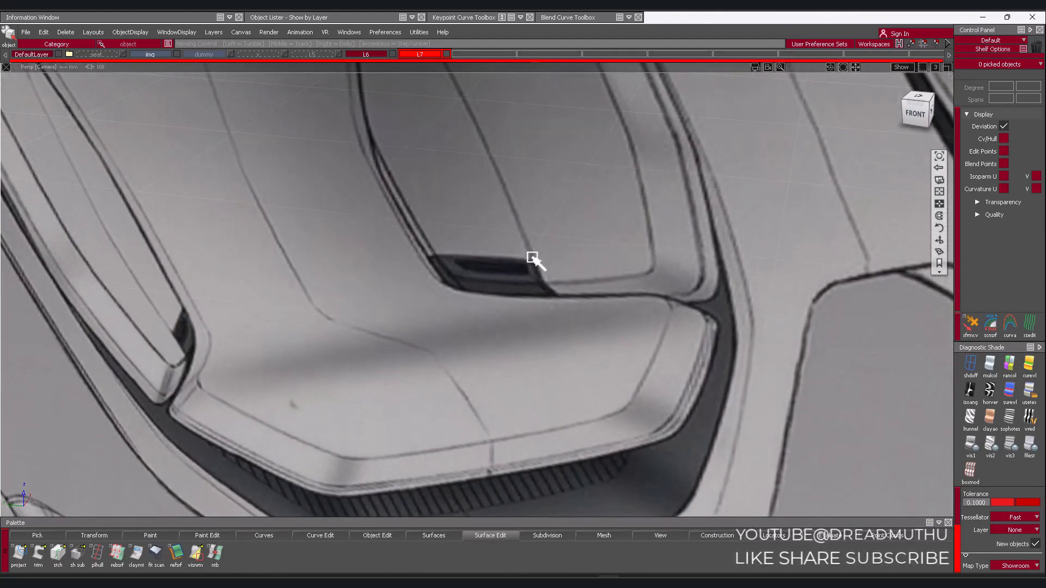
right_click_drag(626, 332, 403, 354, "alt+shift")
middle_click_drag(643, 371, 444, 364, "alt+shift")
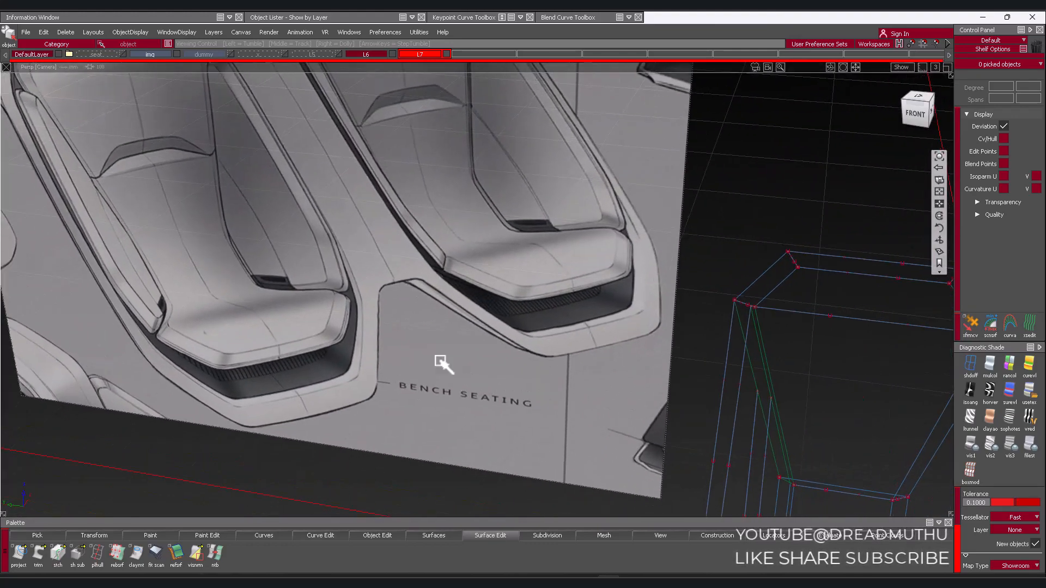
Compare the proportions and side frame of the seat wireframe with the reference sketch from several angles
right_click_drag(790, 341, 712, 342, "alt+shift")
mouse_move(712, 342)
left_mouse_down("alt+shift")
mouse_move(582, 388)
mouse_move(512, 336)
mouse_move(586, 304)
mouse_move(803, 322)
mouse_move(604, 362)
mouse_move(401, 345)
mouse_move(502, 425)
mouse_move(559, 355)
left_mouse_up("alt+shift")
right_click_drag(558, 354, 784, 376, "alt+shift")
middle_click_drag(643, 357, 599, 354, "alt+shift")
mouse_move(600, 355)
left_mouse_down("alt+shift")
mouse_move(626, 362)
mouse_move(653, 337)
left_mouse_up("alt+shift")
mouse_move(680, 327)
right_mouse_down("alt+shift")
mouse_move(890, 285)
mouse_move(591, 346)
mouse_move(740, 329)
mouse_move(623, 322)
mouse_move(669, 323)
mouse_move(580, 340)
right_mouse_up("alt+shift")
middle_click_drag(556, 362, 664, 291, "alt+shift")
right_click_drag(674, 320, 566, 352, "alt+shift")
middle_click_drag(572, 349, 584, 381, "alt+shift")
right_click_drag(591, 349, 629, 349, "alt+shift")
mouse_move(629, 360)
left_mouse_down("alt+shift")
mouse_move(679, 400)
mouse_move(728, 386)
mouse_move(720, 375)
left_mouse_up("alt+shift")
right_click_drag(698, 397, 565, 436, "alt+shift")
middle_click_drag(681, 388, 812, 381, "alt+shift")
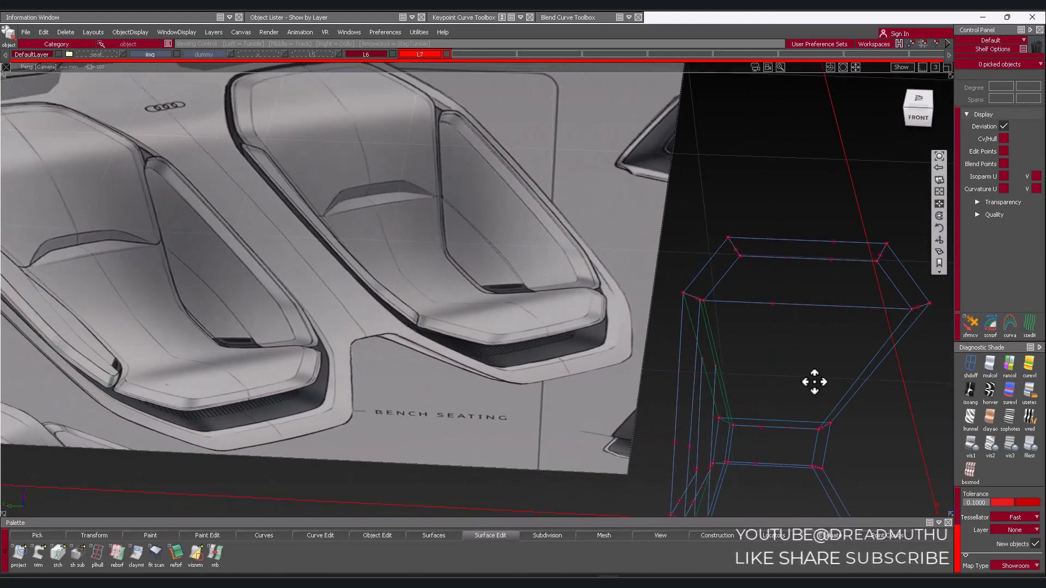
right_click_drag(611, 376, 541, 381, "alt+shift")
middle_click_drag(607, 381, 703, 357, "alt+shift")
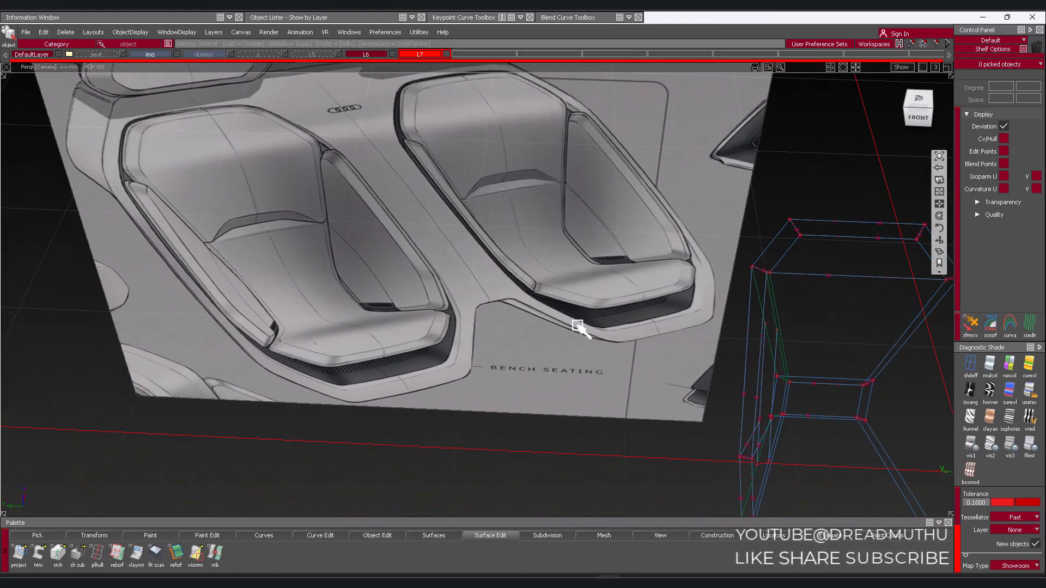
middle_click_drag(577, 326, 523, 346, "alt+shift")
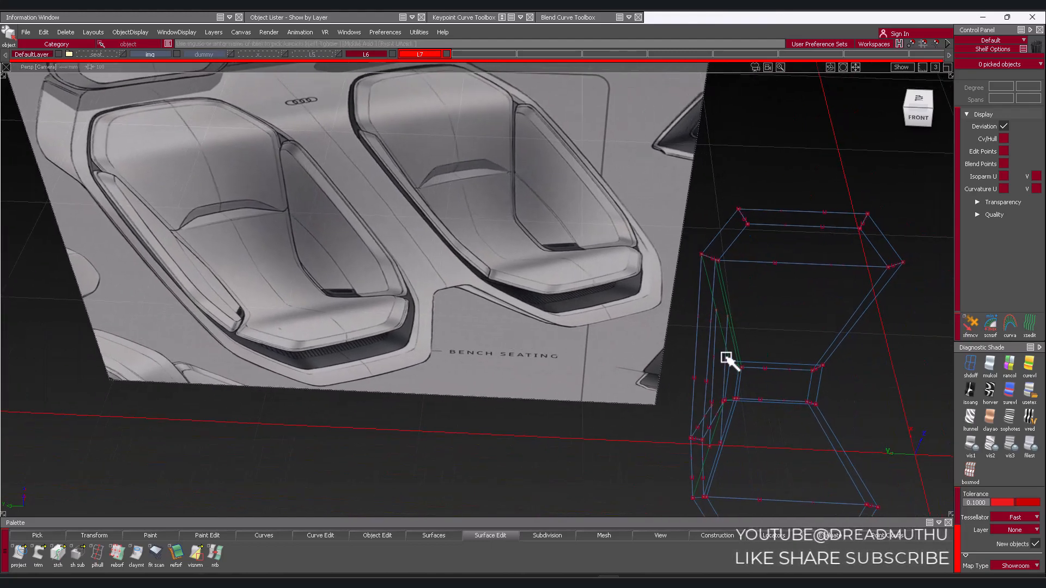
mouse_move(742, 301)
left_mouse_down("alt+shift")
mouse_move(717, 390)
mouse_move(415, 339)
mouse_move(312, 261)
mouse_move(218, 247)
mouse_move(525, 397)
mouse_move(677, 414)
mouse_move(785, 327)
mouse_move(659, 416)
mouse_move(823, 346)
mouse_move(662, 276)
mouse_move(530, 309)
mouse_move(495, 306)
mouse_move(525, 360)
mouse_move(610, 367)
mouse_move(569, 390)
mouse_move(619, 436)
mouse_move(688, 443)
mouse_move(621, 430)
mouse_move(637, 453)
mouse_move(659, 406)
mouse_move(665, 412)
left_mouse_up("alt+shift")
middle_click_drag(706, 405, 731, 391, "alt+shift")
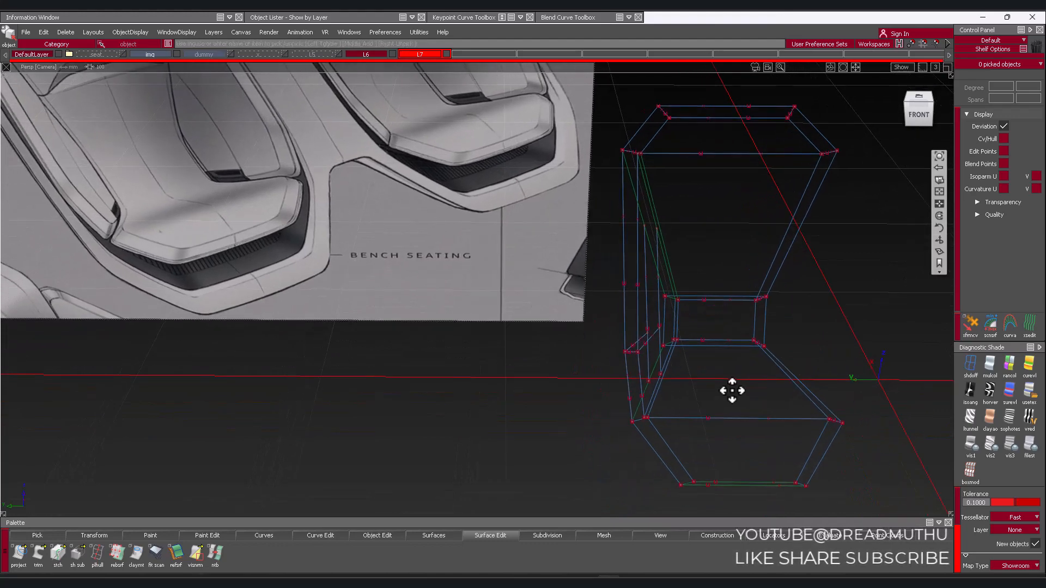
left_click_drag(752, 359, 747, 331, "alt+shift")
middle_click_drag(748, 332, 735, 463, "alt+shift")
right_click_drag(735, 463, 668, 407, "alt+shift")
middle_click_drag(656, 472, 644, 390, "alt+shift")
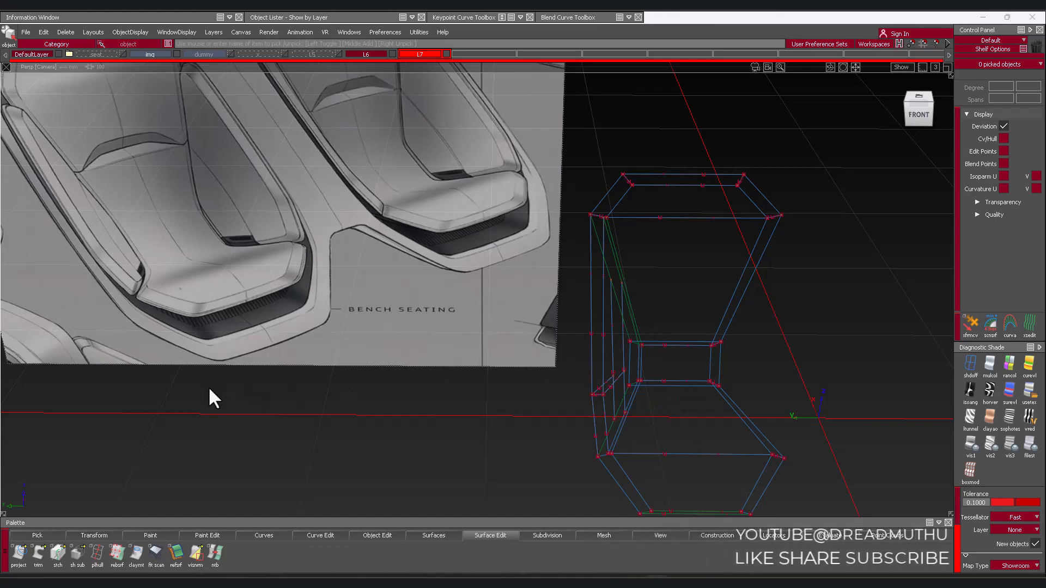
Hide layer L7 so the side-frame curves disappear from the seat wireframe, and make DefaultLayer the active layer
left_click_drag(273, 253, 611, 191, "alt+shift")
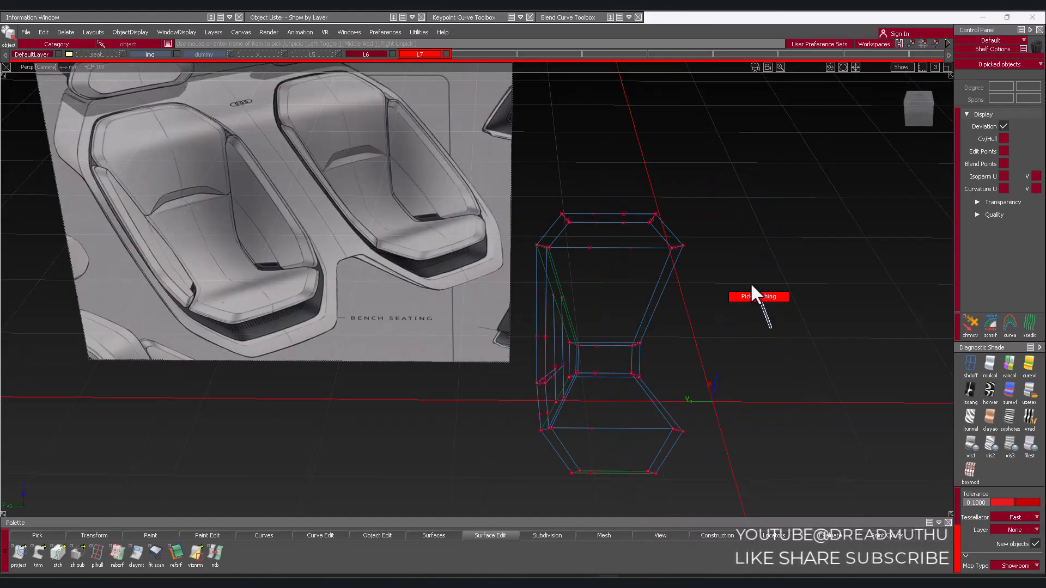
mouse_move(739, 348)
left_mouse_down("alt+shift")
mouse_move(469, 269)
mouse_move(749, 338)
left_mouse_up("alt+shift")
right_click_drag(750, 339, 763, 324, "alt+shift")
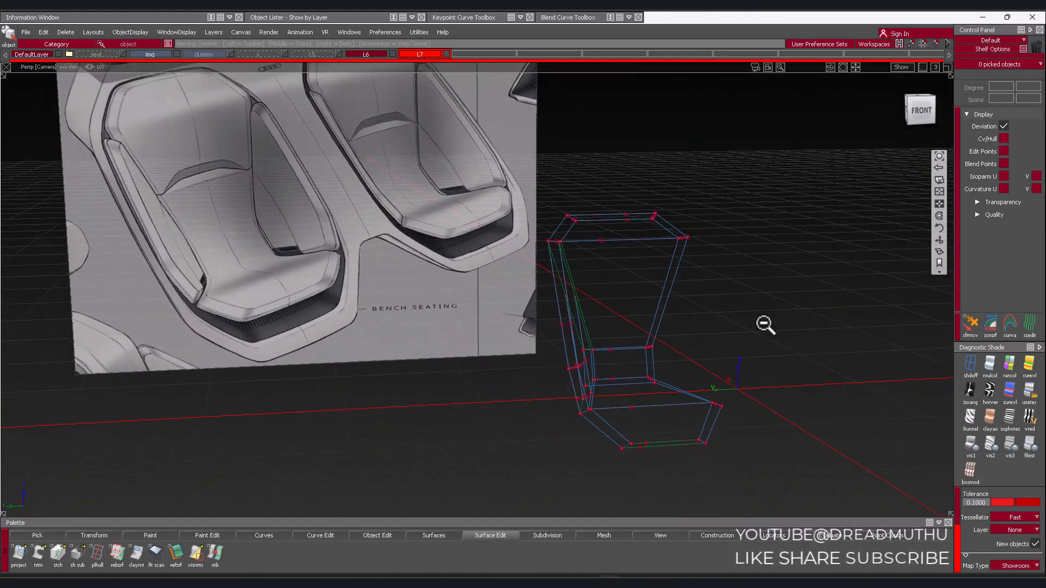
middle_click_drag(763, 325, 666, 293, "alt+shift")
left_click_drag(665, 293, 554, 282, "alt+shift")
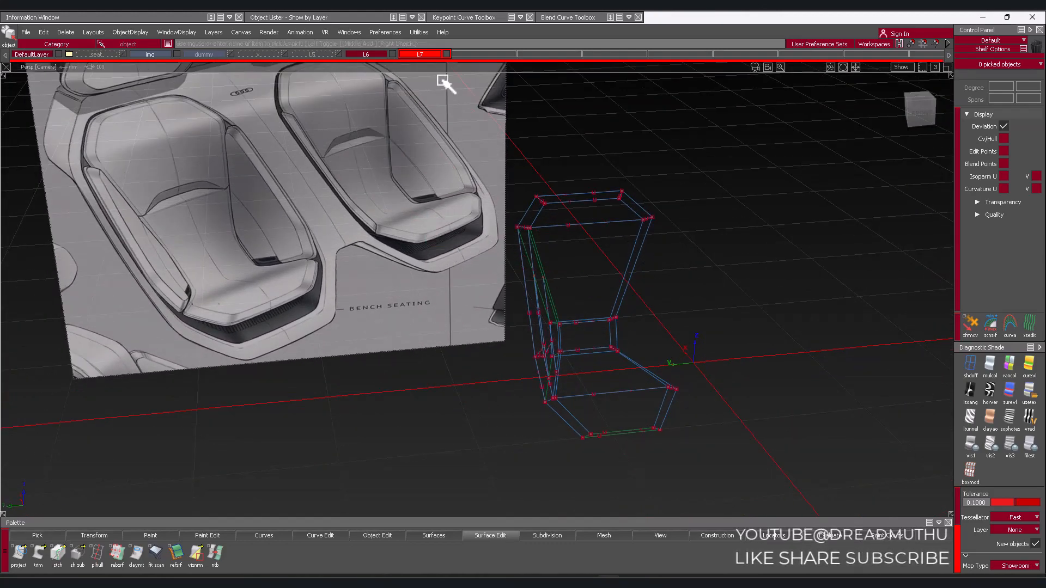
mouse_move(510, 226)
left_mouse_down("alt+shift")
mouse_move(488, 315)
mouse_move(381, 175)
mouse_move(540, 303)
left_mouse_up("alt+shift")
mouse_move(539, 304)
right_mouse_down("alt+shift")
mouse_move(722, 301)
mouse_move(553, 273)
right_mouse_up("alt+shift")
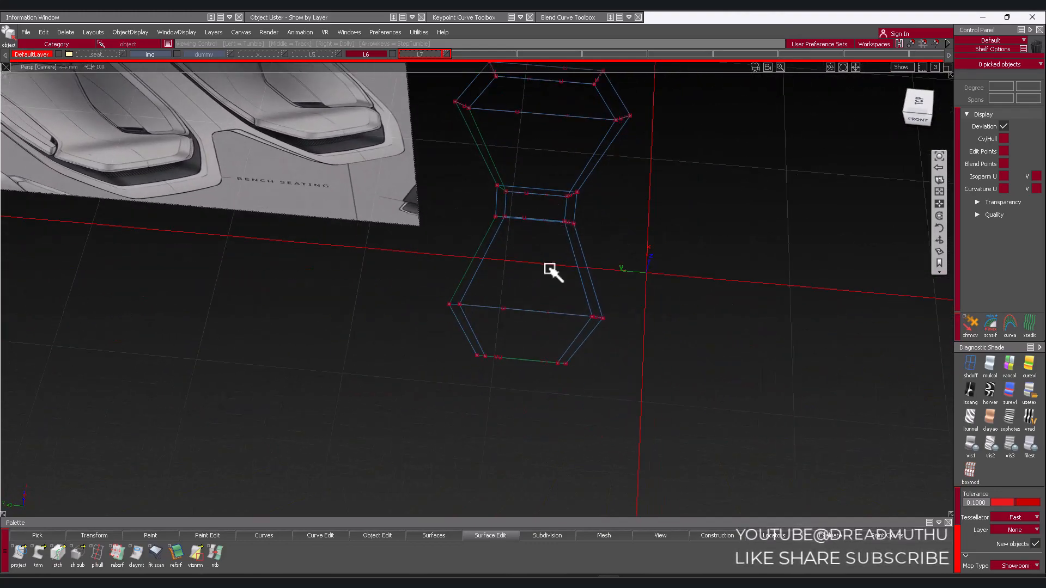
Bow the two top edge curves of the backrest slightly upward by moving their middle CVs in the front view
mouse_move(554, 273)
left_mouse_down("alt+shift")
mouse_move(693, 182)
mouse_move(714, 132)
mouse_move(633, 197)
left_mouse_up("alt+shift")
middle_click_drag(633, 197, 607, 210, "alt+shift")
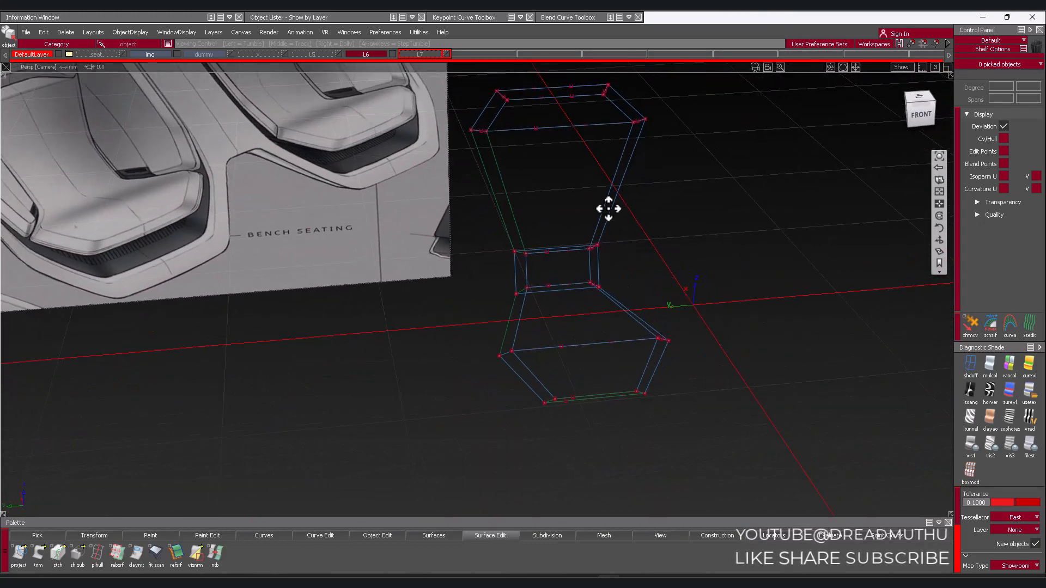
mouse_move(607, 210)
right_mouse_down("alt+shift")
mouse_move(672, 263)
mouse_move(678, 229)
right_mouse_up("alt+shift")
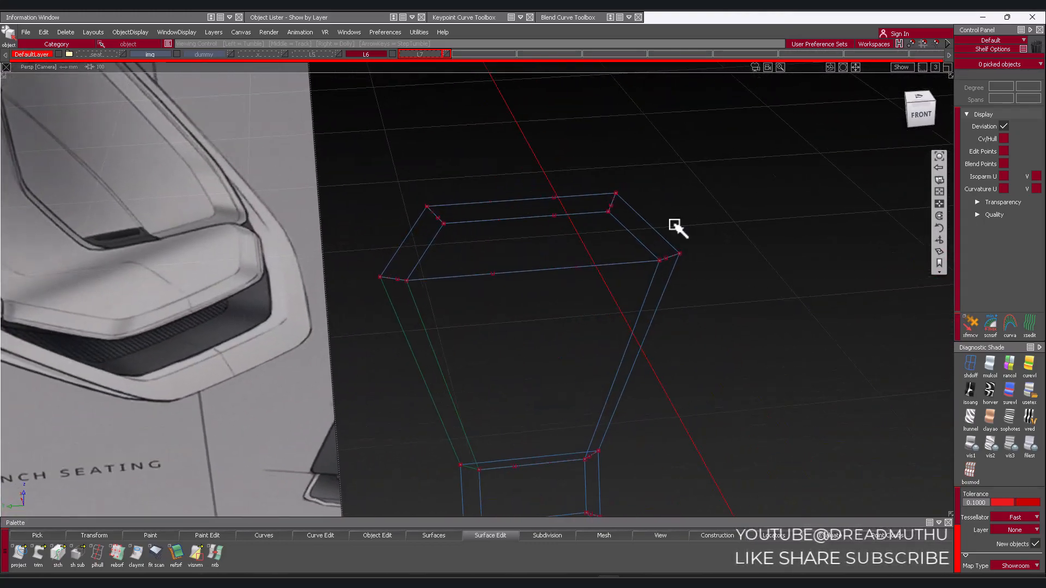
left_click(935, 124)
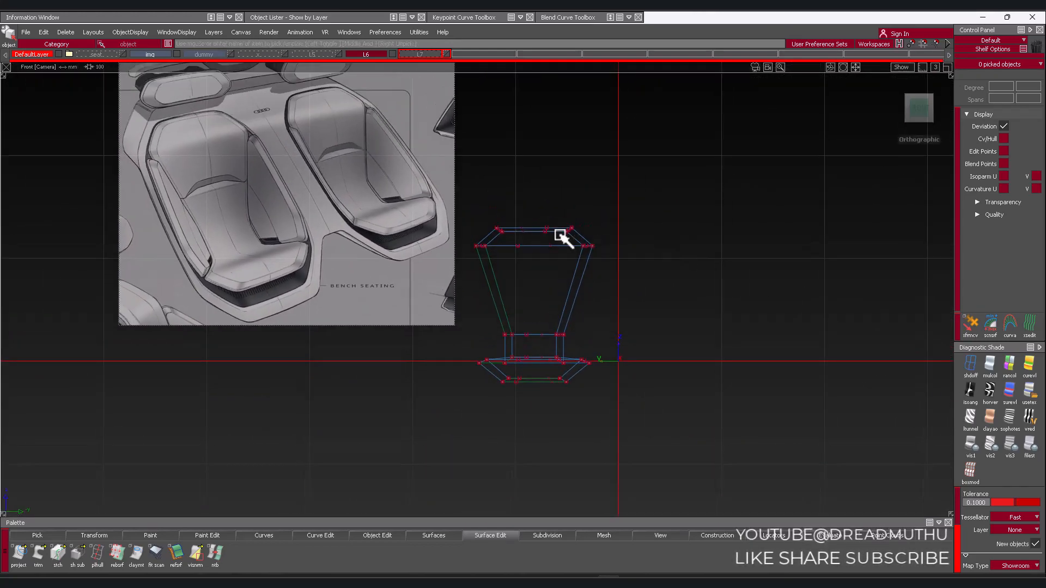
right_click_drag(548, 234, 538, 176, "alt+shift")
left_click_drag(538, 175, 563, 182, "ctrl+shift")
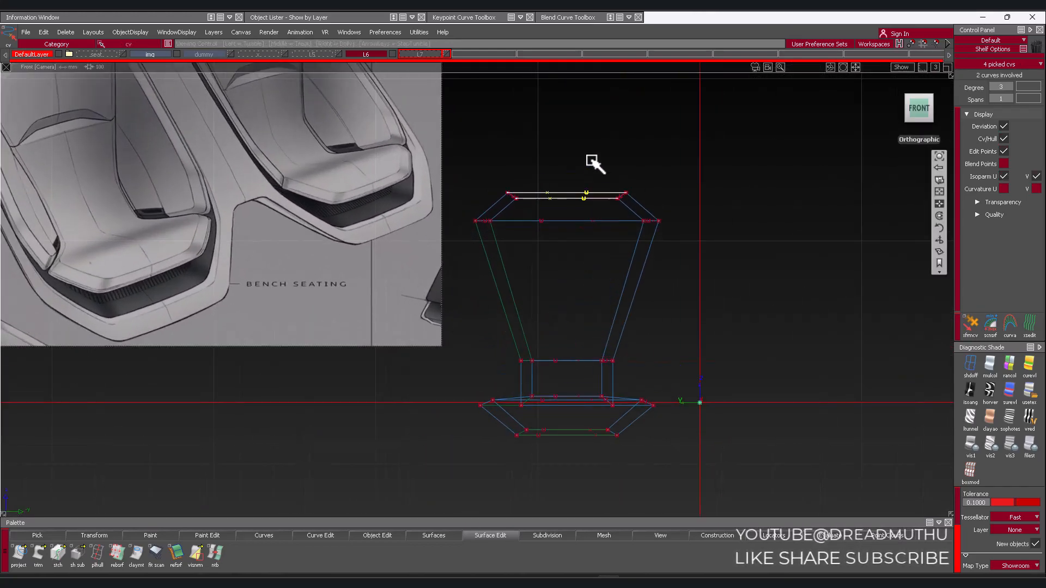
mouse_move(592, 162)
right_mouse_down("alt+shift")
mouse_move(619, 130)
mouse_move(550, 270)
right_mouse_up("alt+shift")
mouse_move(550, 229)
right_mouse_down("alt+shift")
mouse_move(582, 208)
mouse_move(545, 209)
right_mouse_up("alt+shift")
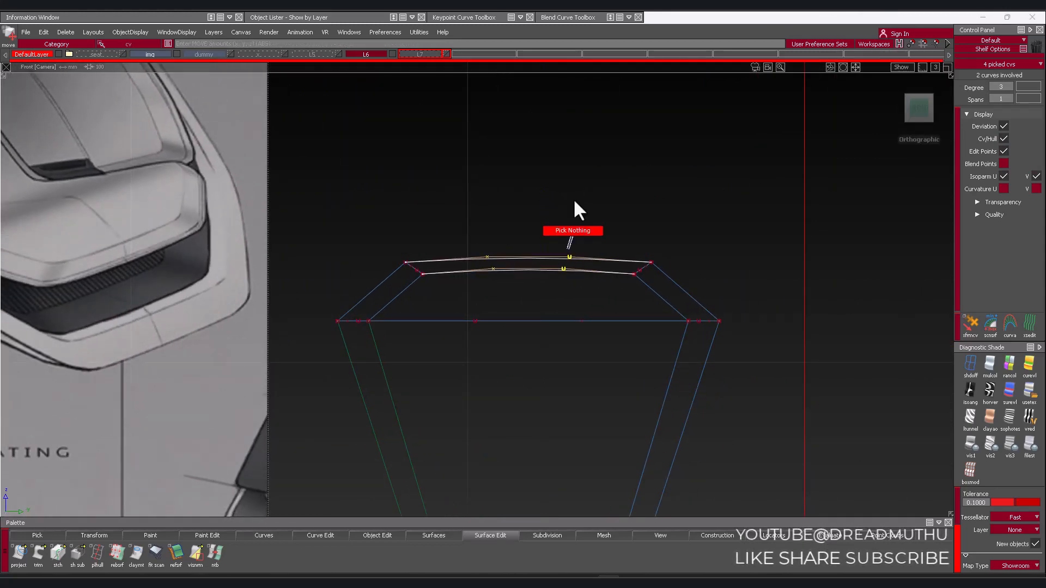
left_click_drag(574, 201, 575, 200, "ctrl+shift")
Bow the seat's two front edge curves slightly forward by moving their middle CVs in the top view
right_click_drag(577, 204, 619, 309, "alt+shift")
middle_click_drag(619, 309, 617, 148, "alt+shift")
right_click_drag(593, 235, 628, 254, "alt+shift")
middle_click_drag(627, 254, 635, 203, "alt+shift")
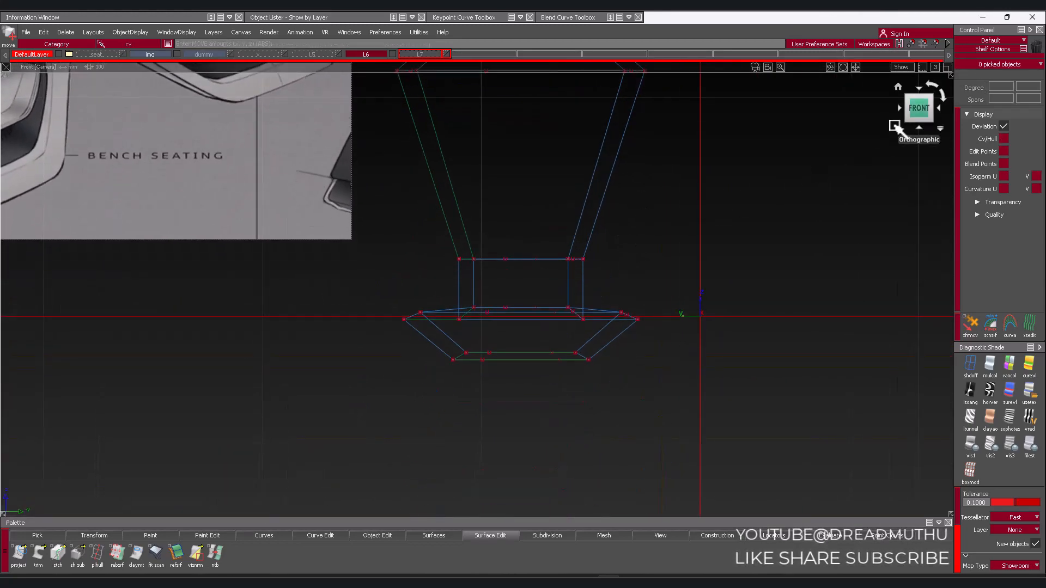
left_click(919, 92)
middle_click_drag(628, 286, 589, 223, "alt+shift")
right_click_drag(589, 222, 671, 359, "alt+shift")
middle_click_drag(671, 360, 629, 506, "alt+shift")
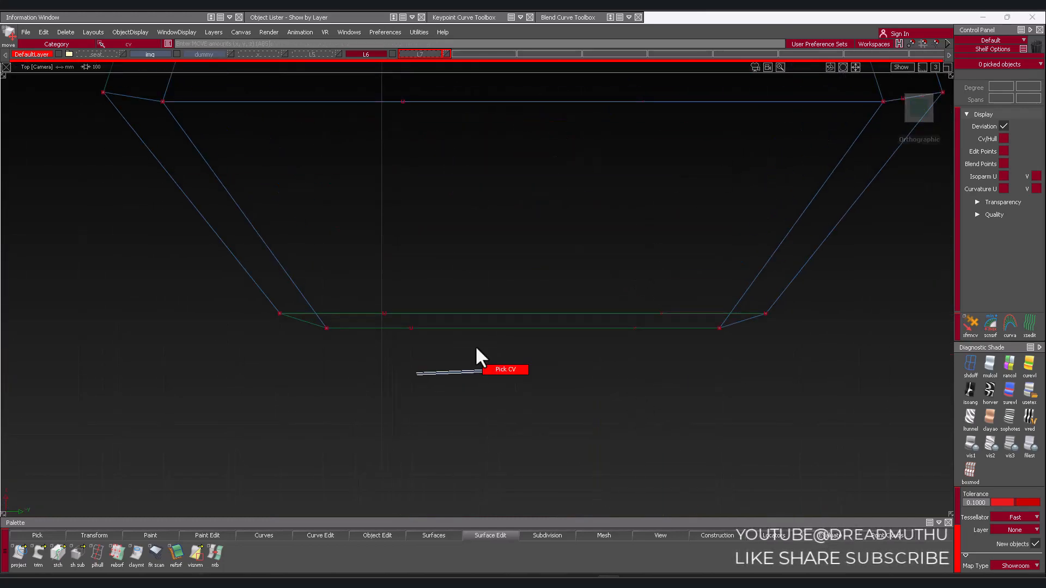
left_click_drag(665, 386, 666, 387)
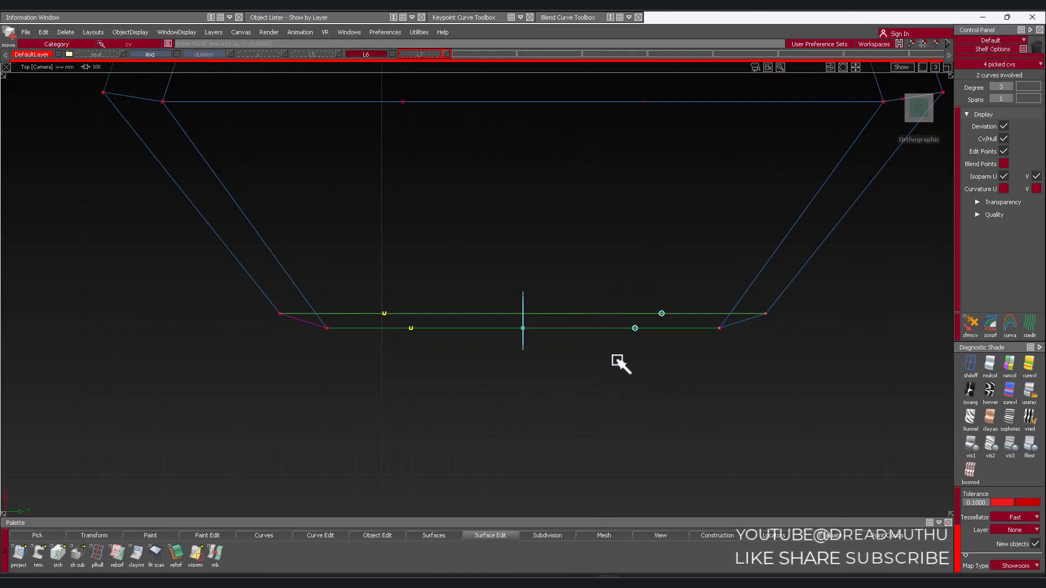
right_click_drag(514, 415, 514, 421)
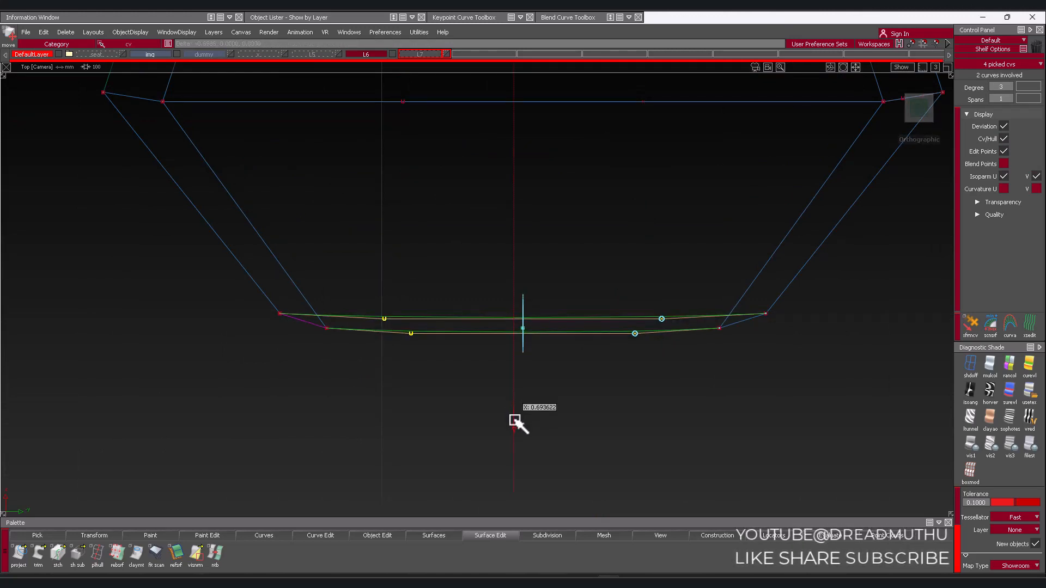
left_click_drag(550, 435, 554, 417, "ctrl+shift")
Bow the backrest's wide cross curve and the inner curve at its narrow lower end forward by moving their middle CVs in the top view
right_click_drag(610, 466, 621, 362, "alt+shift")
middle_click_drag(618, 357, 631, 459, "alt+shift")
right_click_drag(649, 426, 656, 390, "alt+shift")
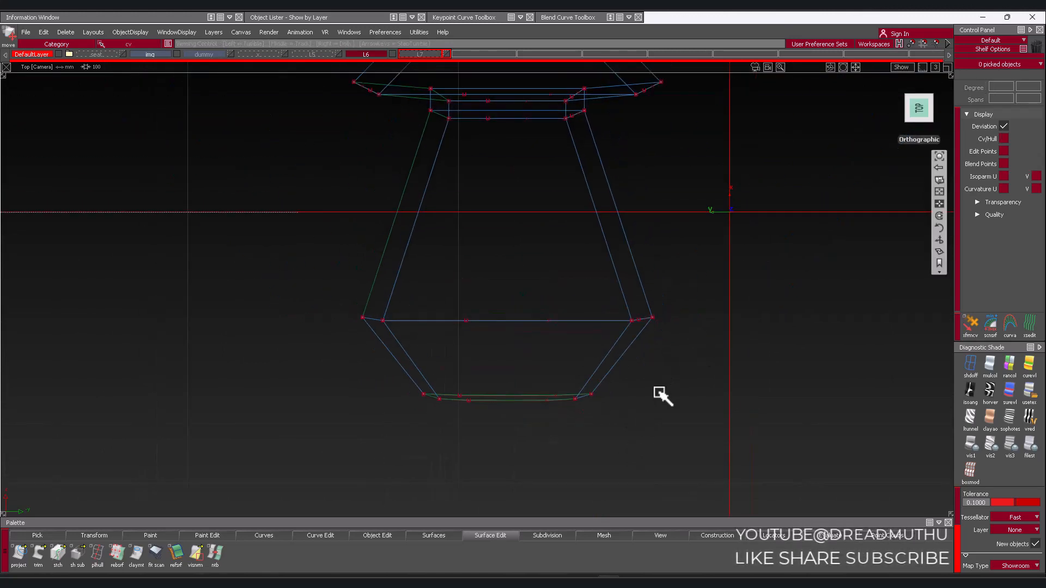
middle_click_drag(656, 377, 659, 419, "alt+shift")
right_click_drag(668, 357, 670, 342, "alt+shift")
mouse_move(671, 342)
left_mouse_down("alt+shift")
mouse_move(588, 304)
mouse_move(607, 208)
mouse_move(509, 309)
left_mouse_up("alt+shift")
right_click_drag(508, 309, 521, 321, "alt+shift")
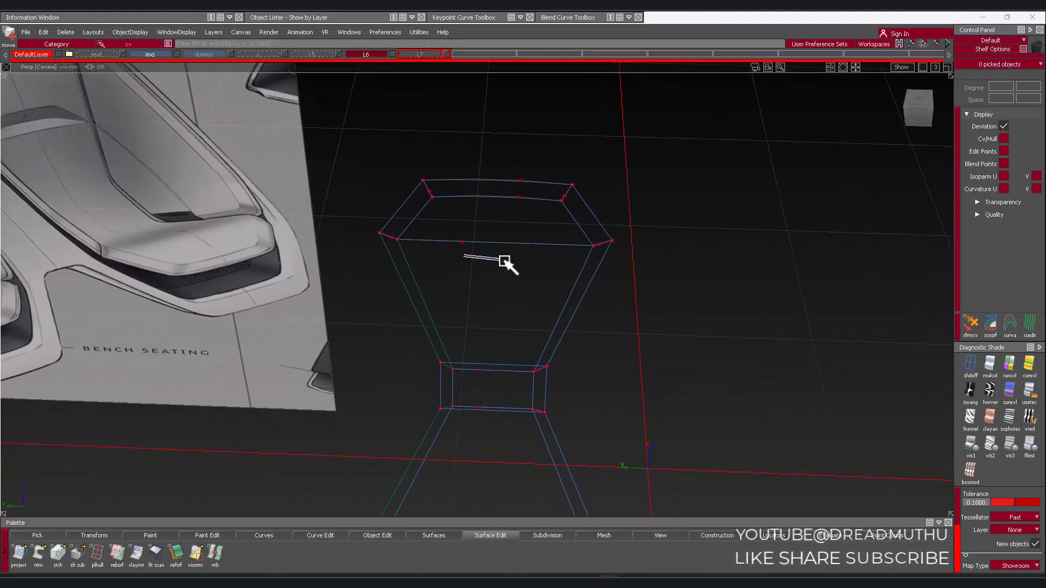
left_click_drag(453, 223, 536, 289)
right_click_drag(523, 359, 531, 327, "alt+shift")
middle_click_drag(531, 327, 542, 250, "alt+shift")
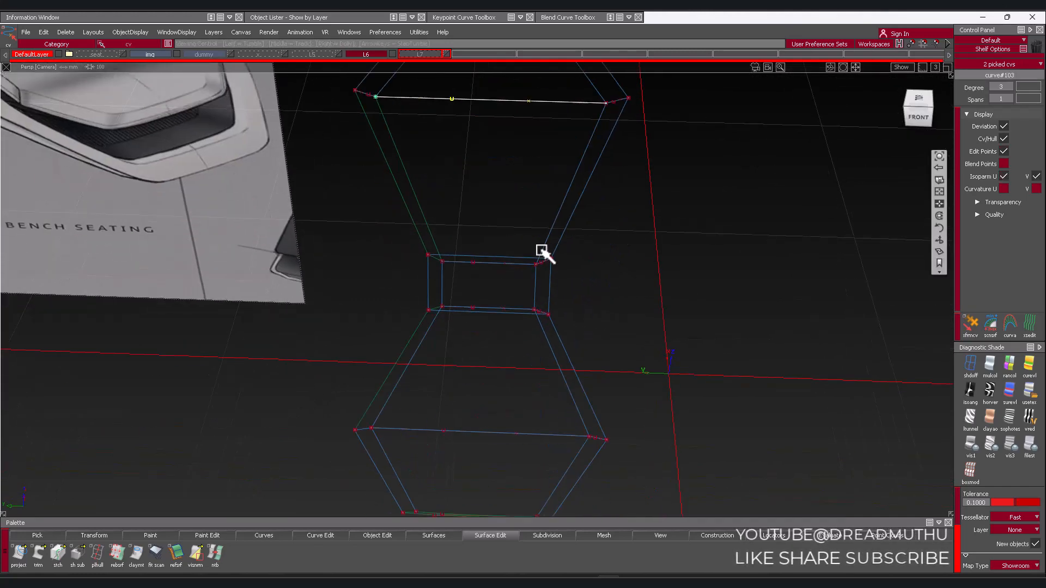
right_click_drag(541, 250, 638, 253, "alt+shift")
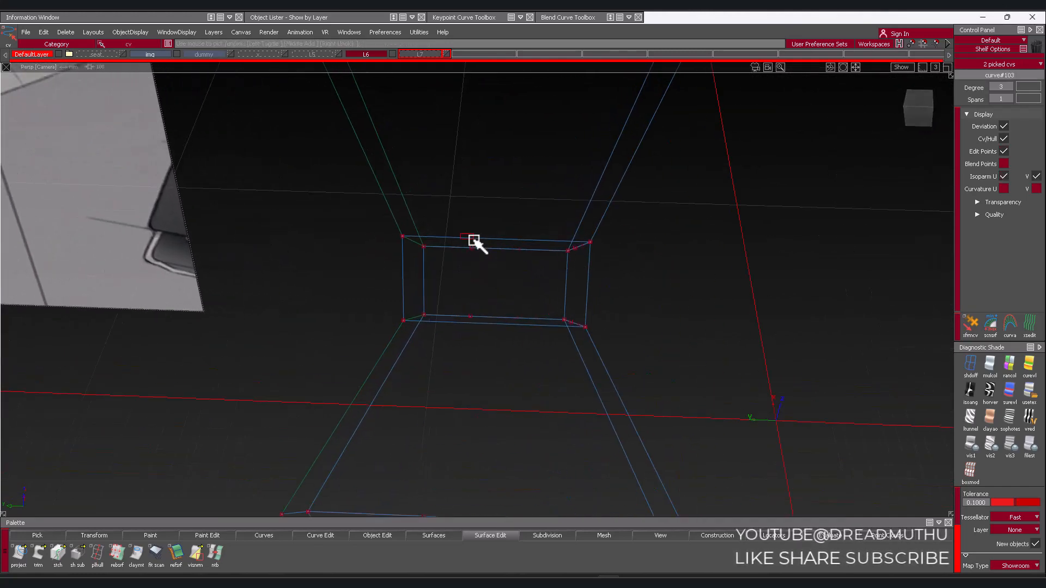
left_click_drag(533, 263, 533, 264)
left_click(921, 106)
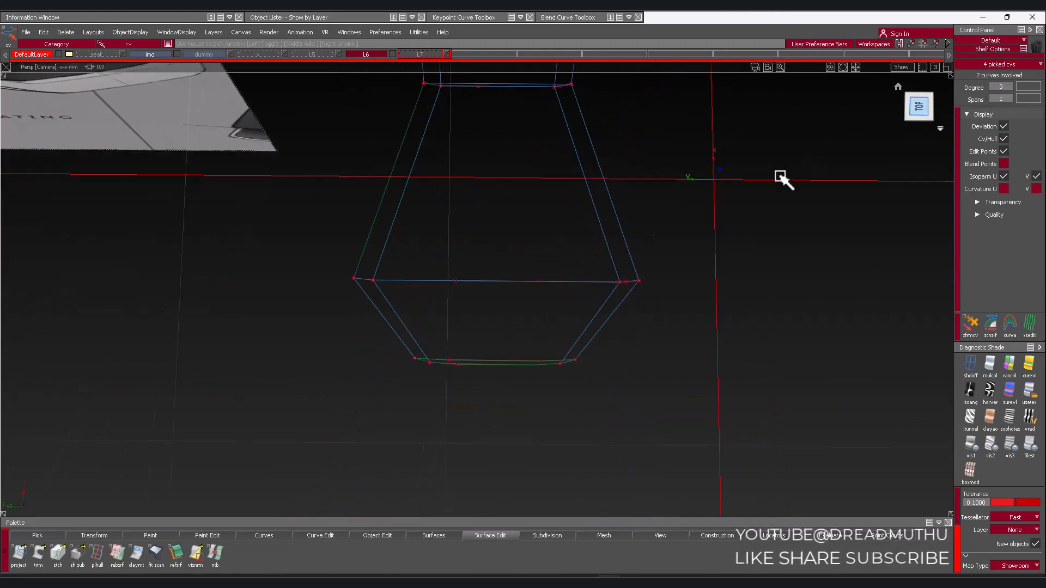
middle_click_drag(702, 312, 697, 370, "alt+shift")
right_click_drag(697, 371, 753, 229, "alt+shift")
middle_click_drag(753, 229, 735, 304, "alt+shift")
right_click_drag(738, 347, 751, 311, "ctrl+shift")
Bow the inner cross curve at the rear of the seat and the seat's widest cross curve upward by moving their middle CVs in the front view
left_click_drag(429, 341, 497, 347, "ctrl+shift")
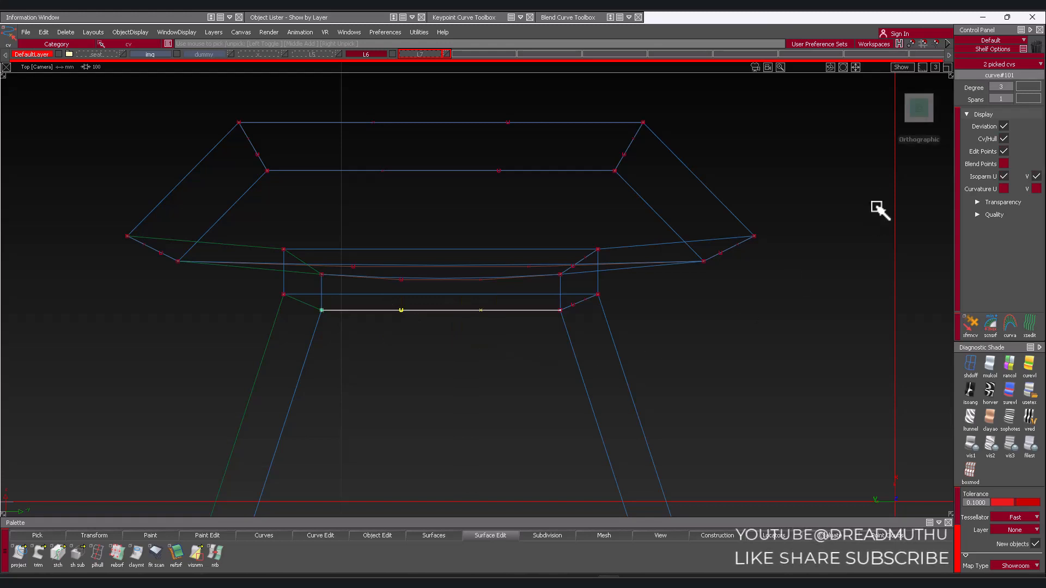
left_click(924, 133)
right_click_drag(653, 191, 506, 402, "alt+shift")
middle_click_drag(546, 358, 589, 217, "alt+shift")
right_click_drag(589, 217, 550, 405, "alt+shift")
middle_click_drag(572, 412, 570, 288, "alt+shift")
right_click_drag(571, 305, 659, 250, "alt+shift")
middle_click_drag(641, 252, 640, 378, "alt+shift")
right_click_drag(598, 366, 626, 297, "alt+shift")
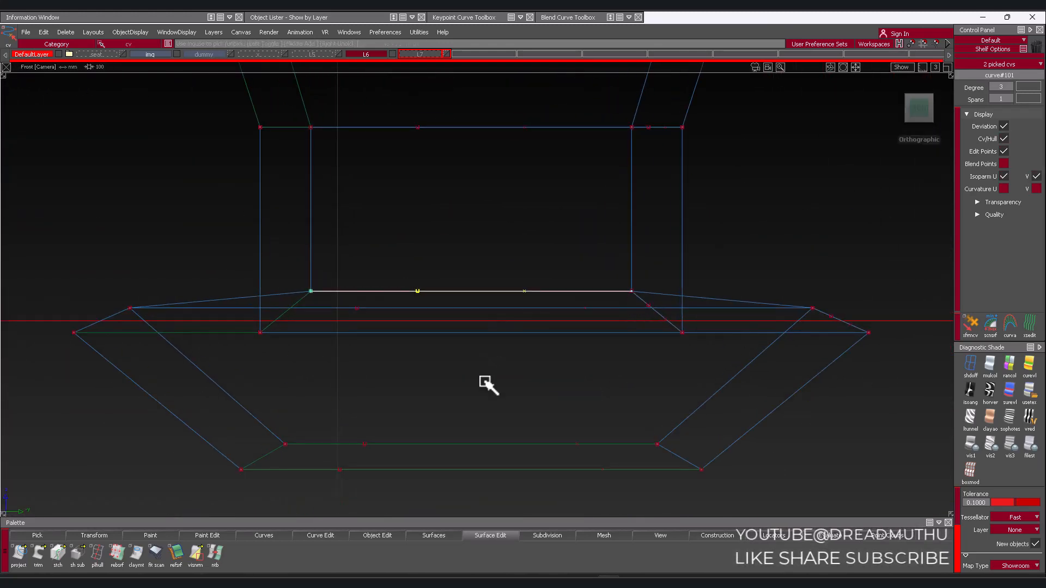
left_click(484, 381)
left_click_drag(443, 358, 444, 358)
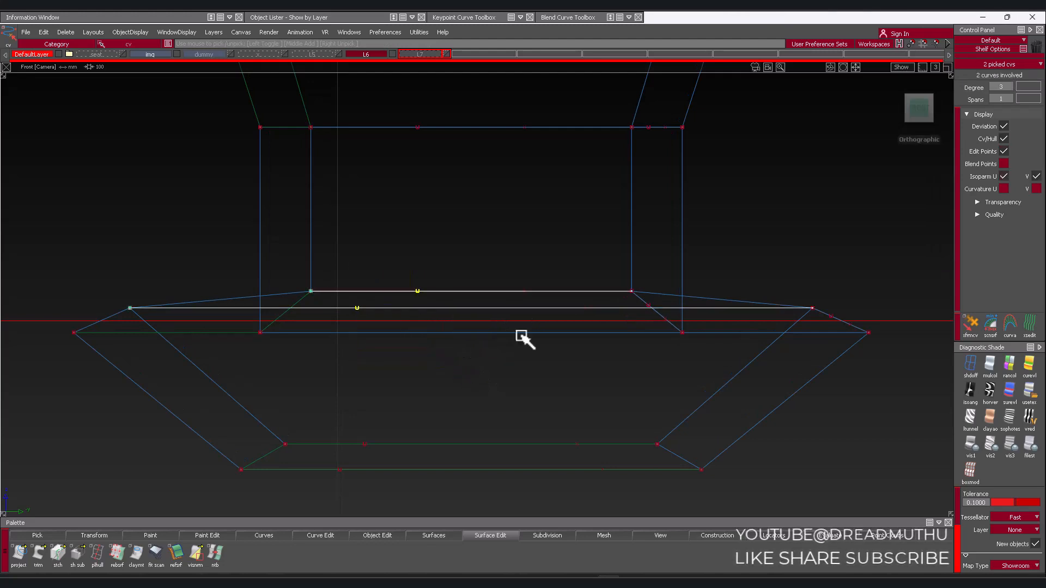
right_click_drag(527, 370, 532, 364)
left_click_drag(526, 386, 566, 370, "ctrl+shift")
left_click_drag(674, 347, 511, 362, "alt+shift")
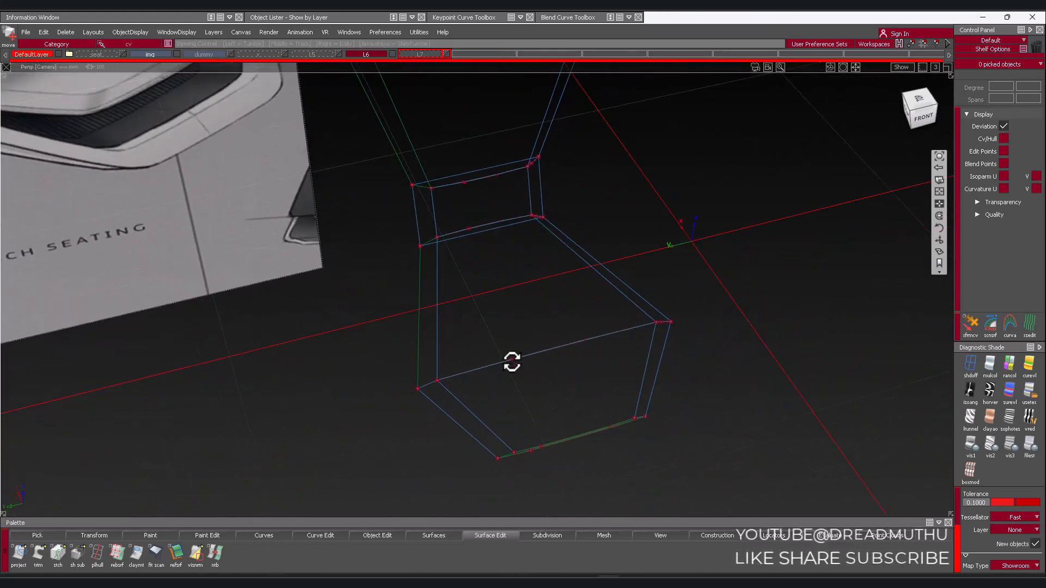
Create a Square surface between the two bowed top edge curves of the backrest and their short connecting end curves
middle_click_drag(493, 297, 478, 406, "alt+shift")
right_click_drag(479, 406, 458, 395, "alt+shift")
middle_click_drag(489, 370, 483, 392, "alt+shift")
middle_click_drag(482, 242, 434, 301, "alt+shift")
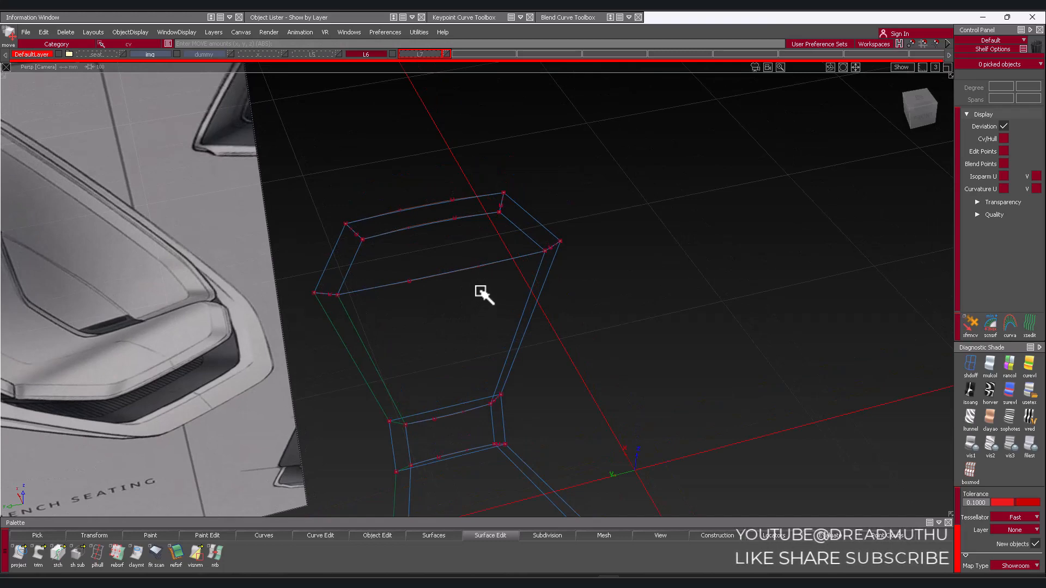
left_click_drag(350, 237, 350, 238)
left_click_drag(393, 208, 405, 267)
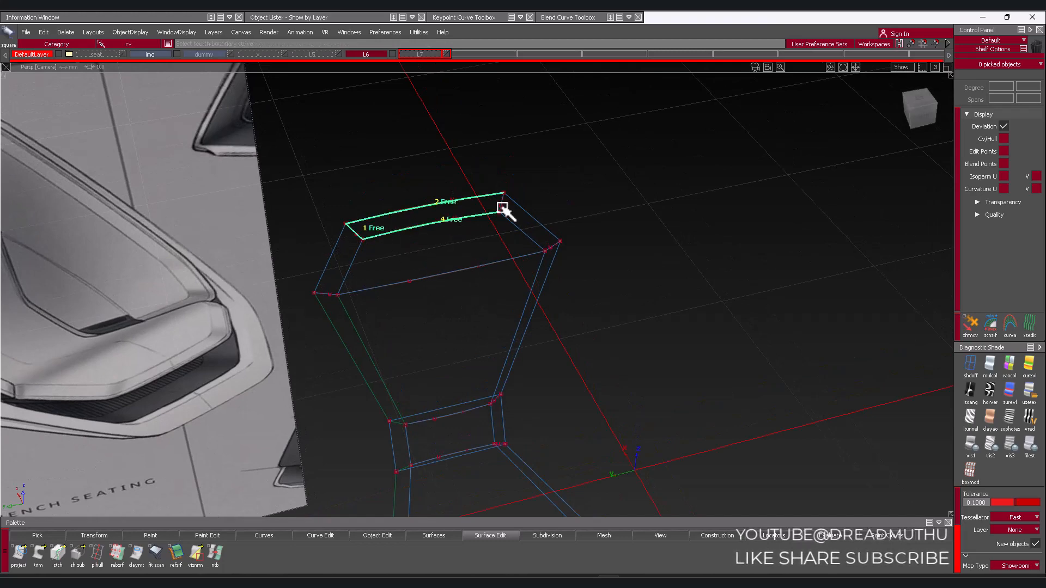
left_click(493, 206)
Create a Square surface on the sloping upper-left rim strip of the backrest from its four boundary curves
right_click_drag(472, 263, 507, 227, "alt+shift")
middle_click_drag(507, 227, 569, 213, "alt+shift")
right_click_drag(570, 214, 584, 187, "alt+shift")
left_click(429, 180)
left_click(441, 236)
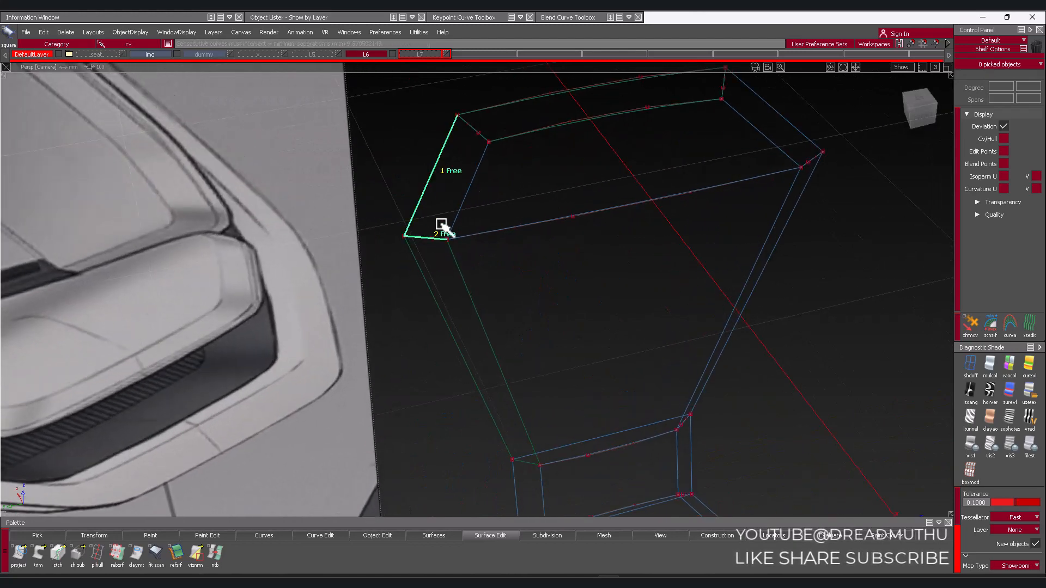
left_click(477, 161)
left_click_drag(473, 131, 486, 145)
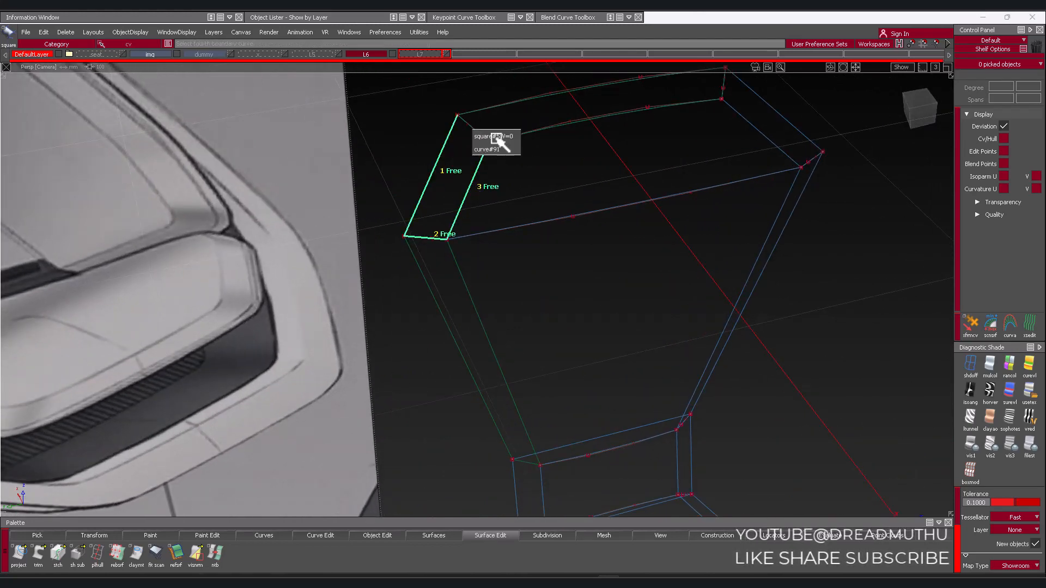
left_click(488, 149)
left_click(530, 218, "ctrl+shift")
Create a Square surface for the upper inner panel of the backrest, between the inner top curve and the wide cross curve
right_click_drag(530, 218, 527, 245, "alt+shift")
middle_click_drag(526, 245, 444, 241, "alt+shift")
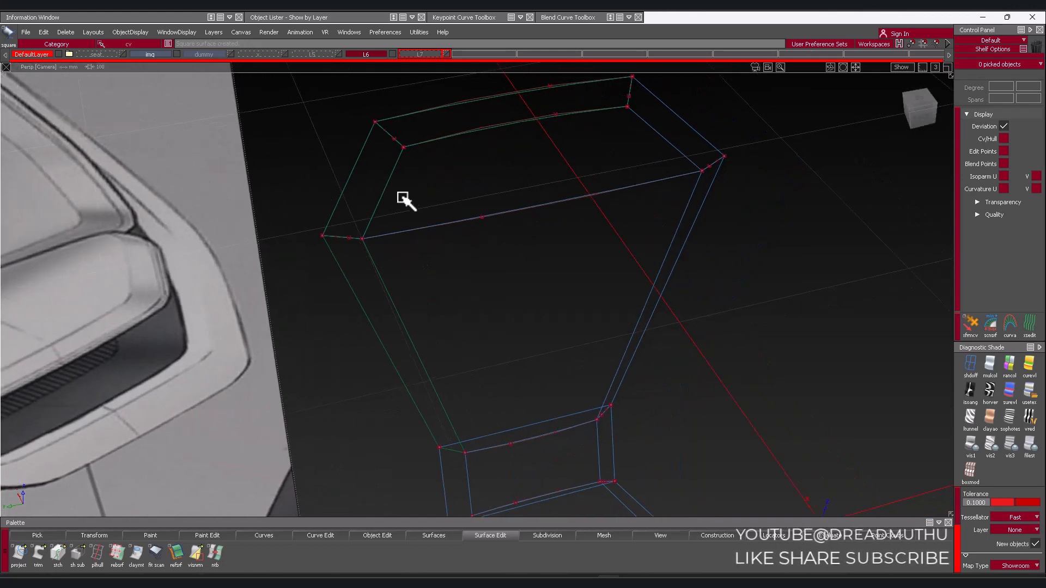
left_click(387, 189)
left_click(411, 203)
left_click(479, 217)
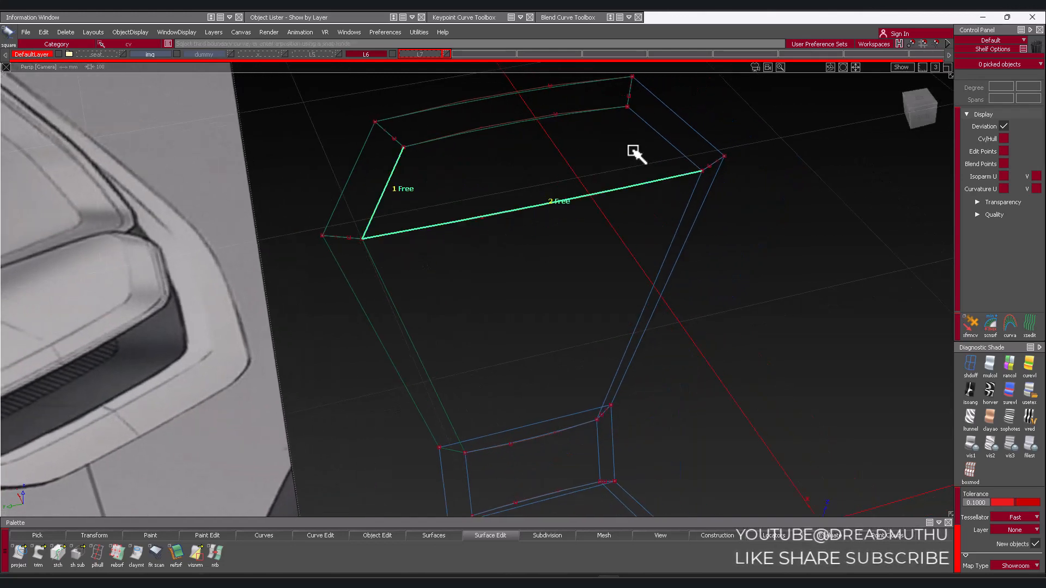
left_click(570, 125)
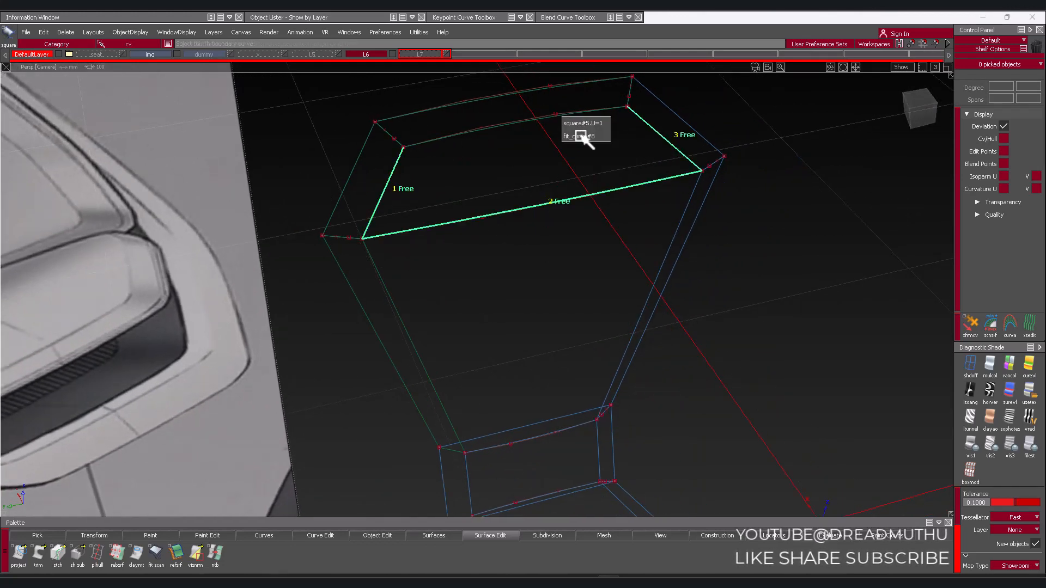
left_click(580, 136)
left_click_drag(545, 215, 545, 213, "ctrl+shift")
Create a Square surface for the main tapered backrest panel from its two inner side curves and the upper and lower cross curves
right_click_drag(545, 229, 540, 273, "alt+shift")
middle_click_drag(540, 273, 526, 231, "alt+shift")
right_click_drag(526, 232, 403, 229, "alt+shift")
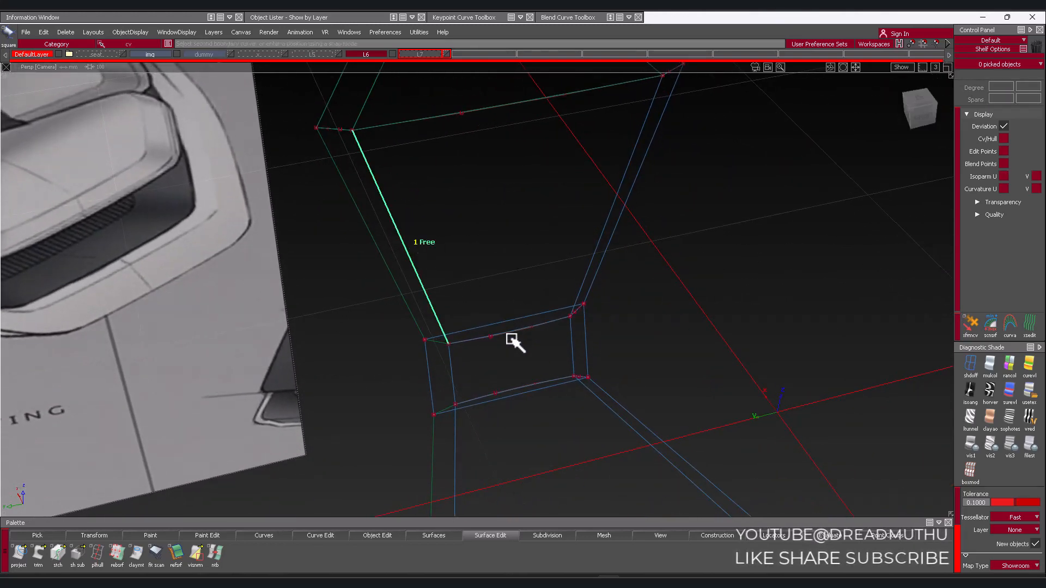
left_click_drag(515, 344, 474, 377, "alt+shift")
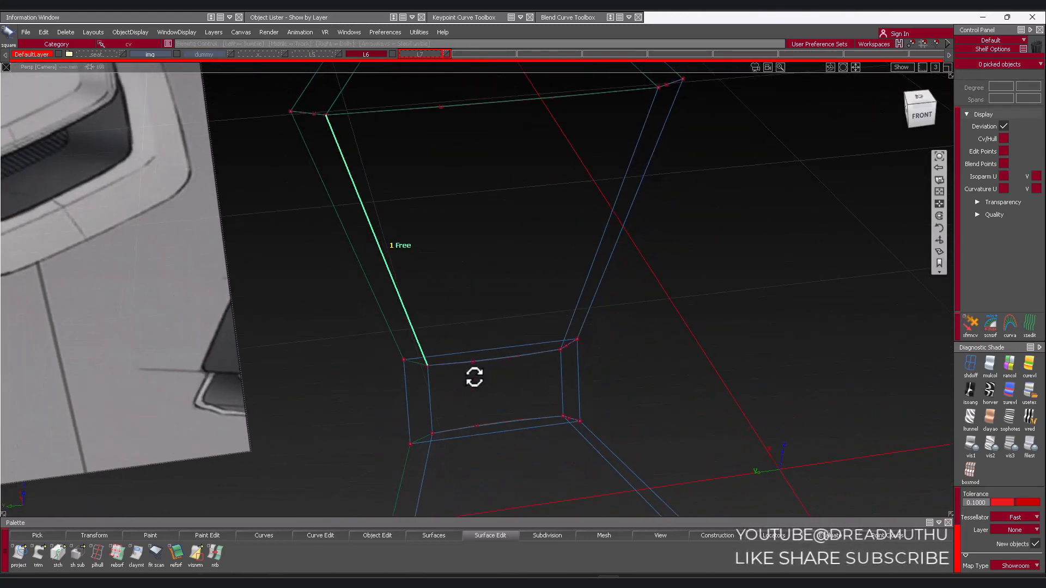
left_click(493, 361)
left_click(581, 289)
left_click_drag(537, 226, 500, 184, "alt+shift")
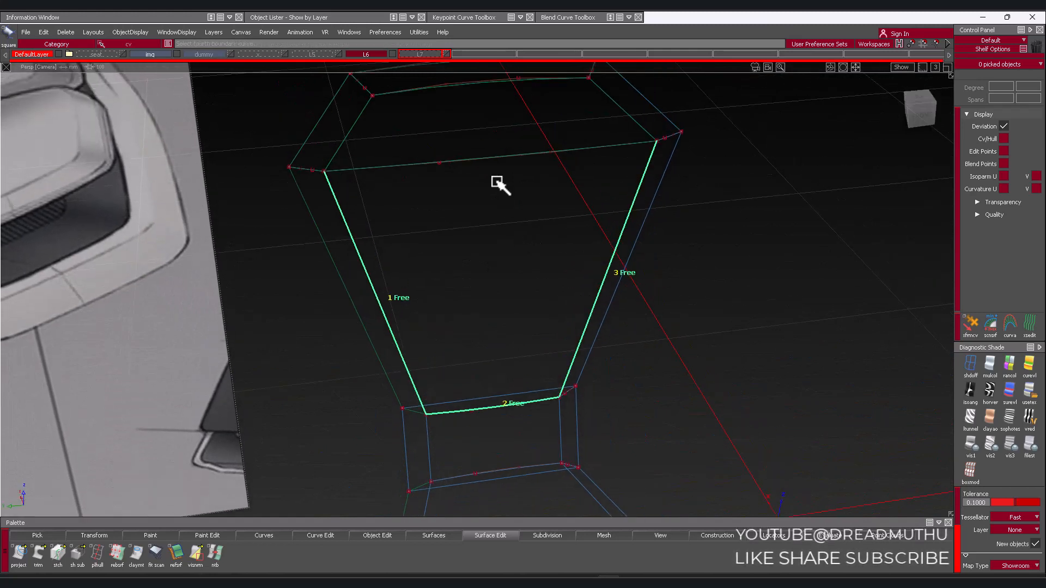
left_click(494, 163)
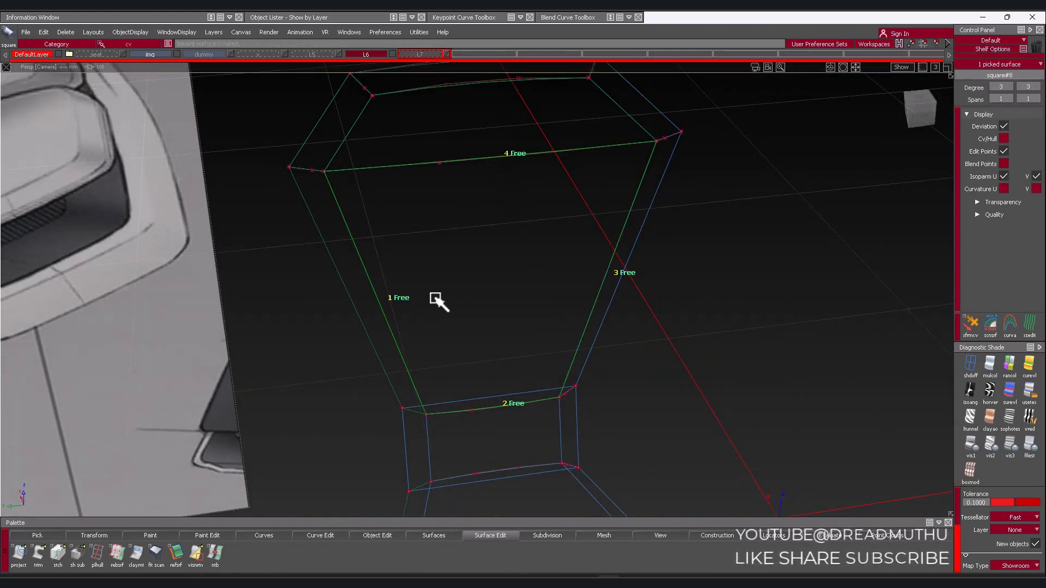
left_click_drag(480, 236, 496, 320, "ctrl+shift")
Create a Square surface on the narrow left side strip of the main tapered backrest panel from its four boundary curves
right_click_drag(506, 240, 486, 294, "alt+shift")
middle_click_drag(486, 295, 516, 258, "alt+shift")
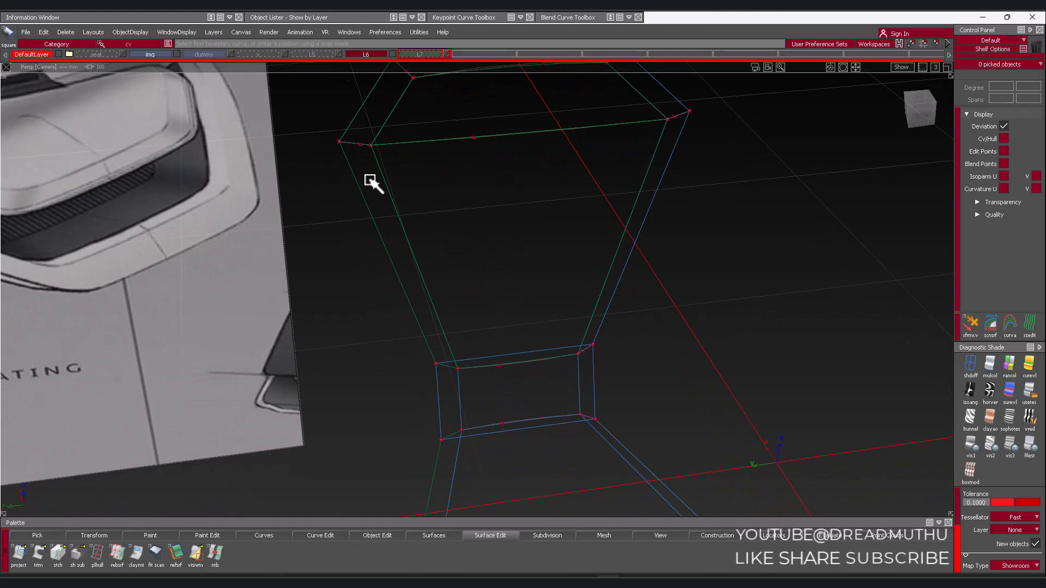
left_click(375, 163)
left_click(370, 218)
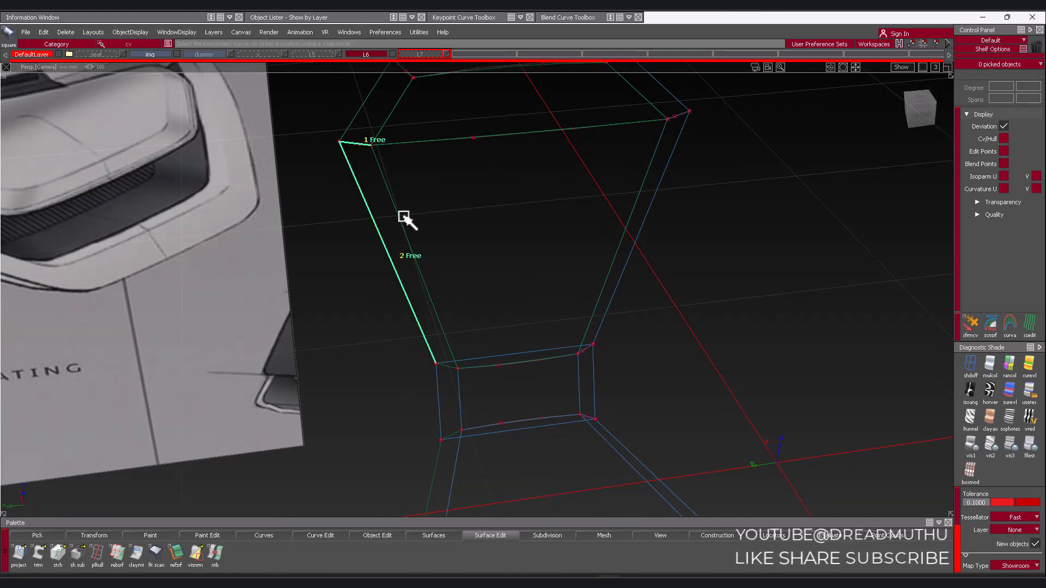
left_click(415, 239)
left_click(443, 372)
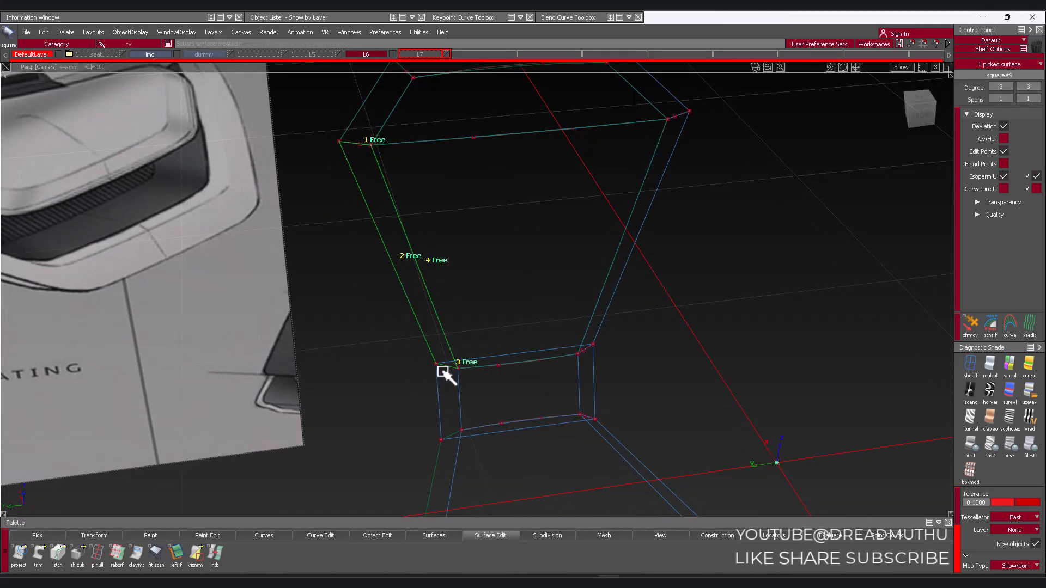
Create a Square surface for the small lumbar panel between the main backrest and the seat, using its four inner curves
left_click(396, 429)
right_click_drag(467, 377, 452, 381, "alt+shift")
middle_click_drag(453, 381, 399, 267, "alt+shift")
right_click_drag(393, 309, 496, 267, "alt+shift")
middle_click_drag(496, 267, 517, 266, "alt+shift")
left_click(464, 265)
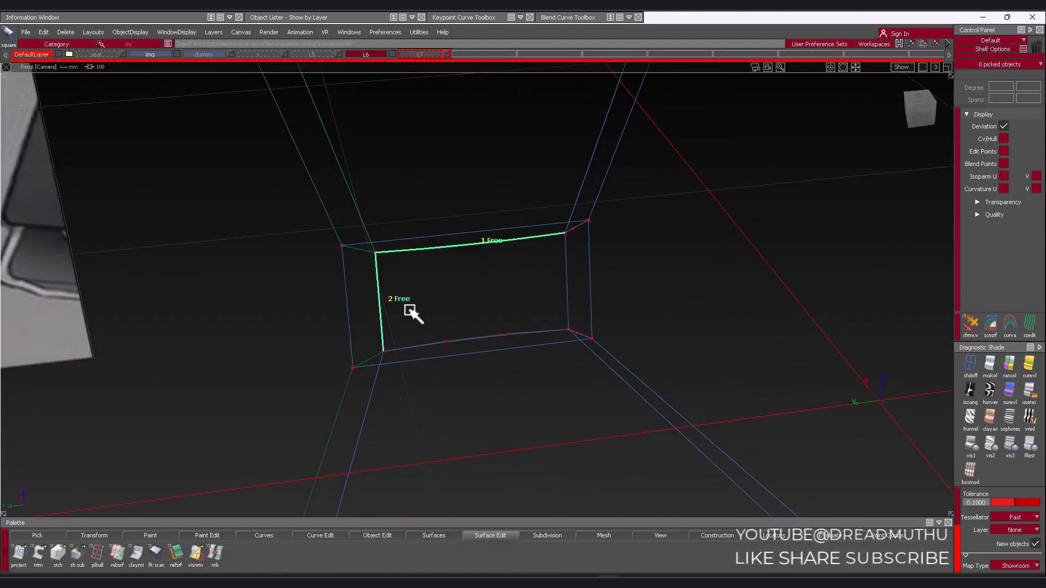
left_click(563, 298)
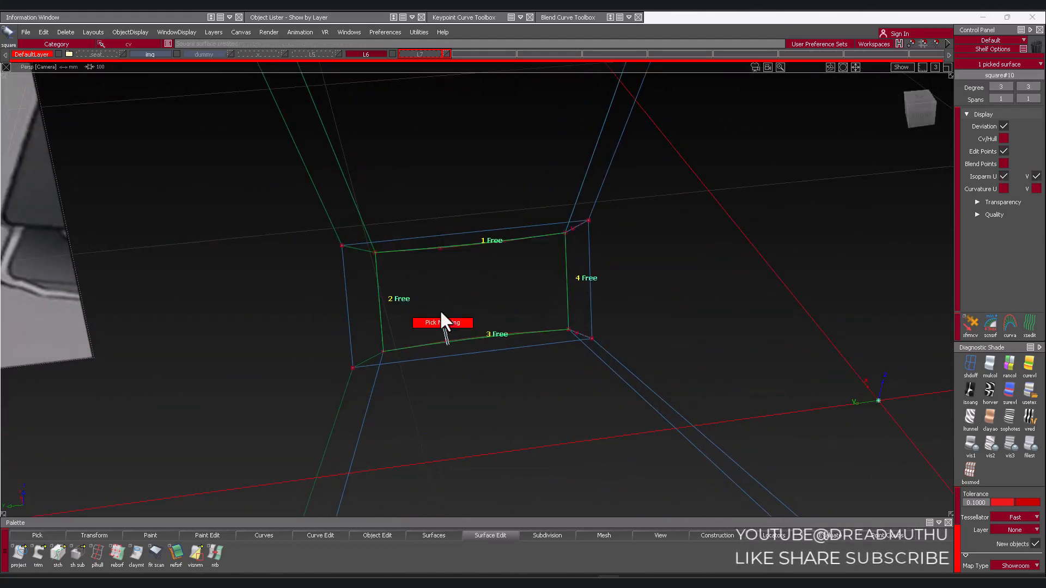
left_click(443, 322)
Create a Square surface on the narrow left side strip beside the lumbar panel
middle_click_drag(416, 278, 402, 216, "alt+shift")
left_click(414, 217)
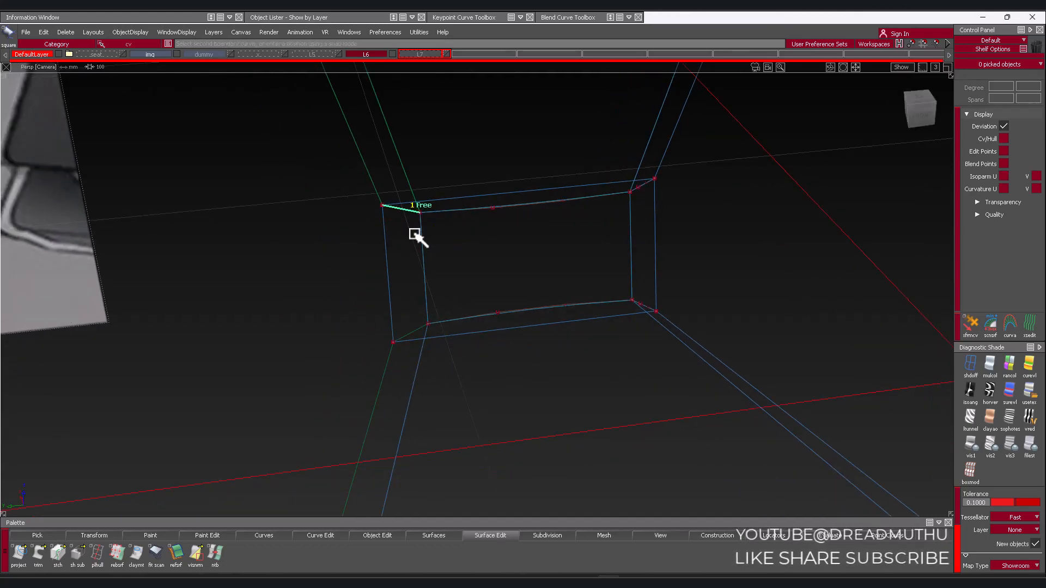
left_click(434, 308)
Create a Square surface for the seat's upper panel from its two inner side curves, the wide front curve and the lumbar curve
right_click_drag(493, 328, 477, 406, "alt+shift")
middle_click_drag(477, 409, 512, 280, "alt+shift")
left_click_drag(514, 358, 483, 249, "ctrl+shift")
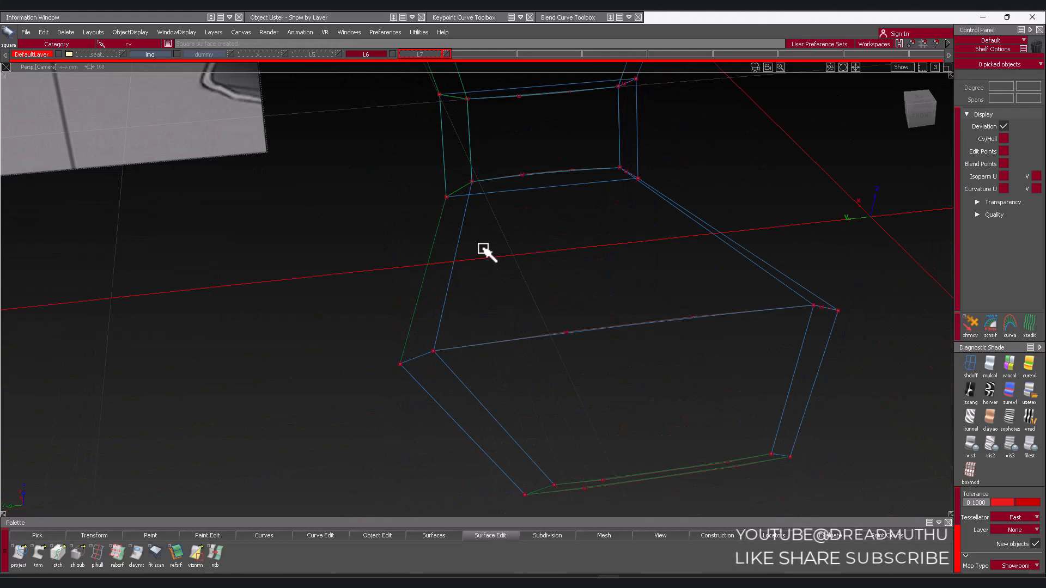
left_click(646, 322)
left_click_drag(739, 247, 537, 295, "alt+shift")
left_click(536, 294)
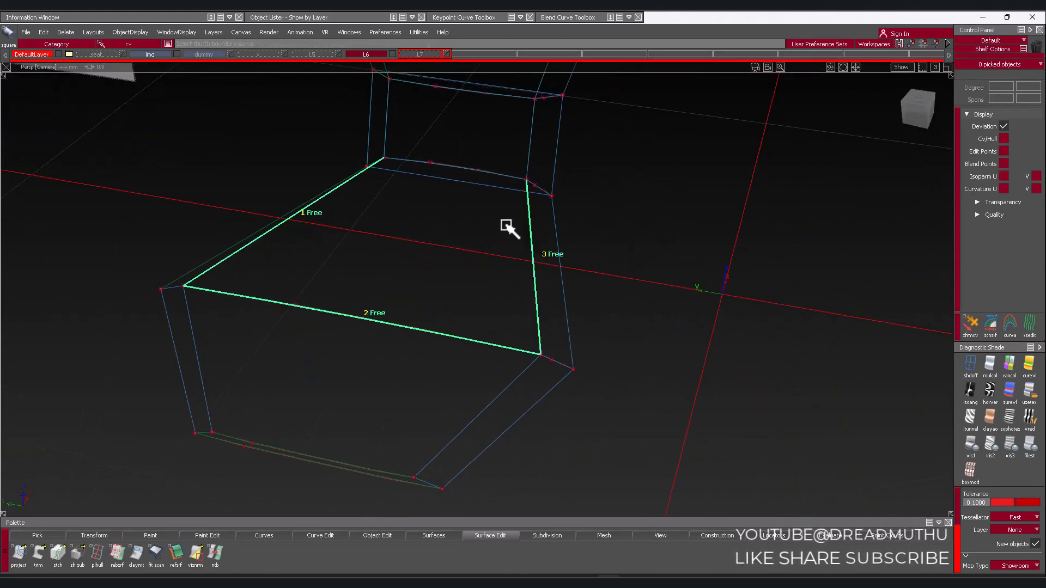
left_click(496, 188)
Create a Square surface on the left side strip of the seat's upper panel from its four boundary curves
left_click_drag(329, 233, 475, 341, "alt+shift")
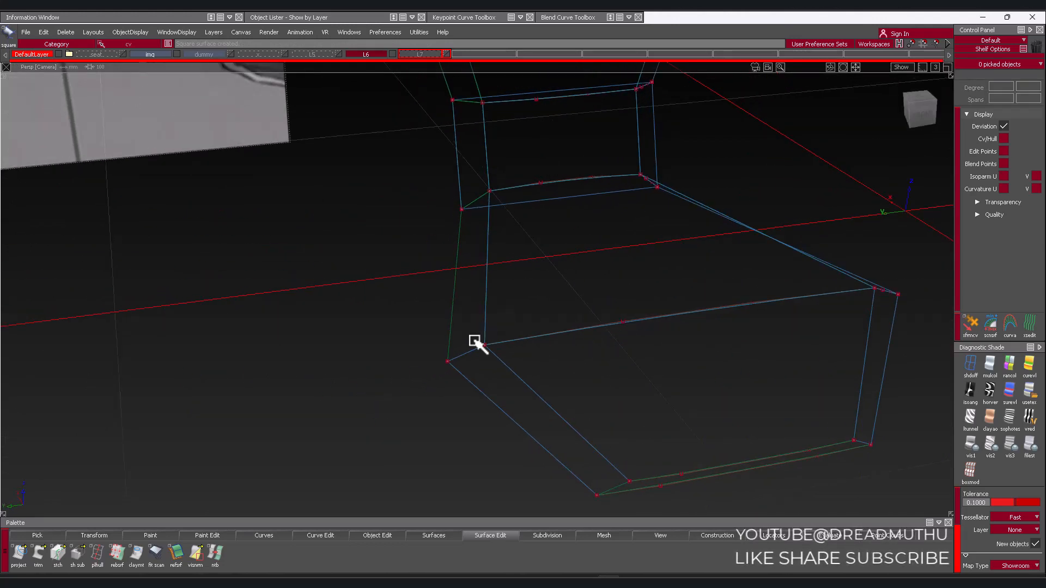
left_click(475, 342)
left_click(472, 319)
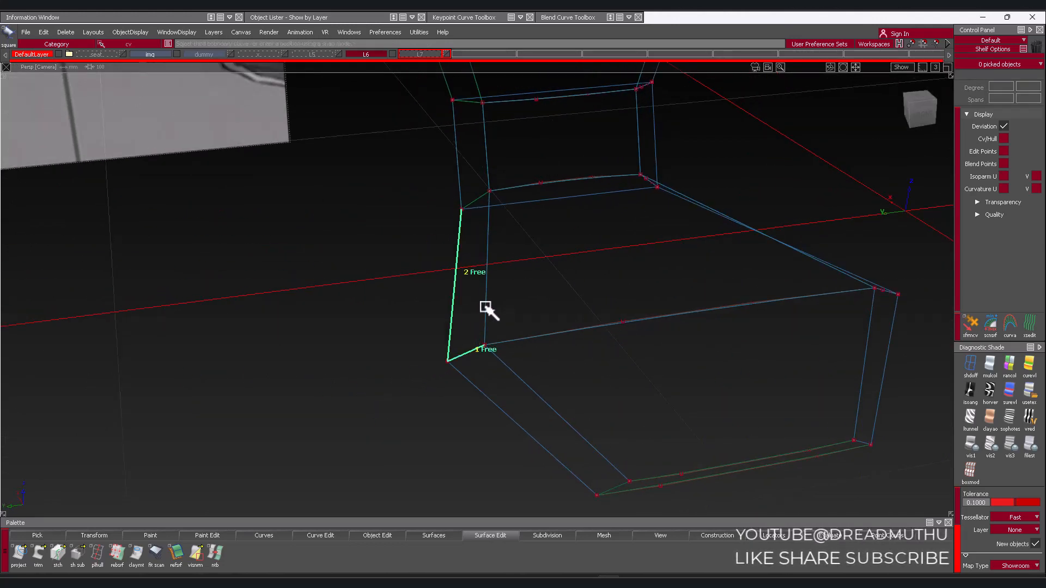
left_click(485, 305)
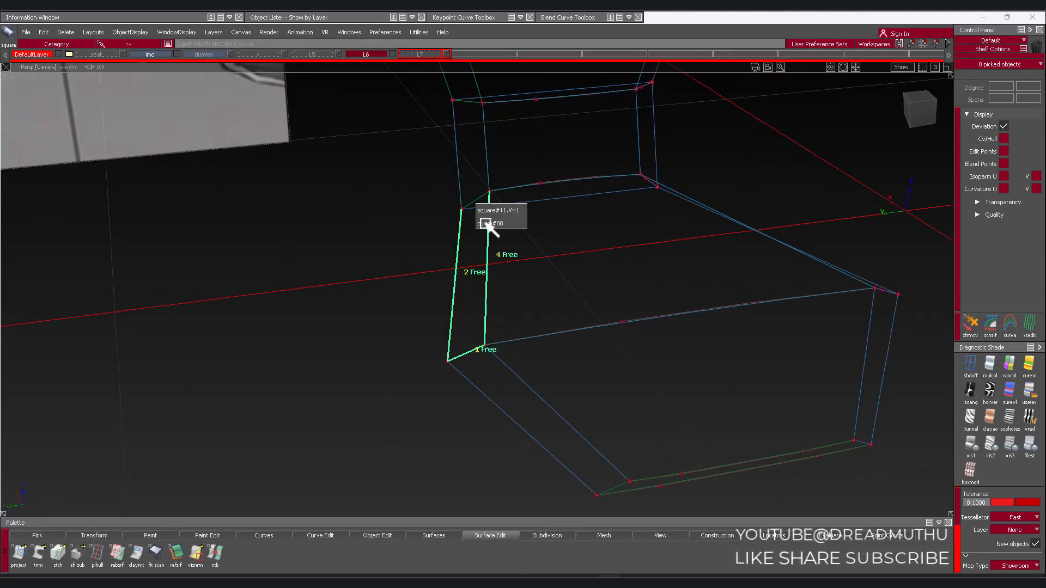
left_click(486, 223)
Create a Square surface on the sloping left rim strip of the seat's front from its four boundary curves
right_click_drag(542, 269, 518, 332, "alt+shift")
middle_click_drag(518, 332, 487, 279, "alt+shift")
left_click_drag(462, 289, 458, 321, "ctrl+shift")
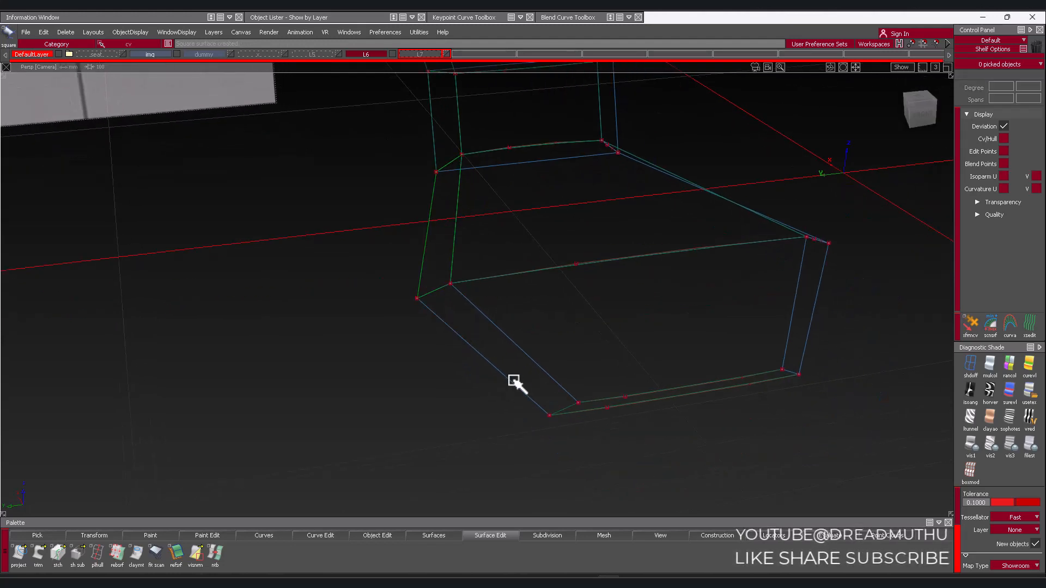
left_click(559, 385)
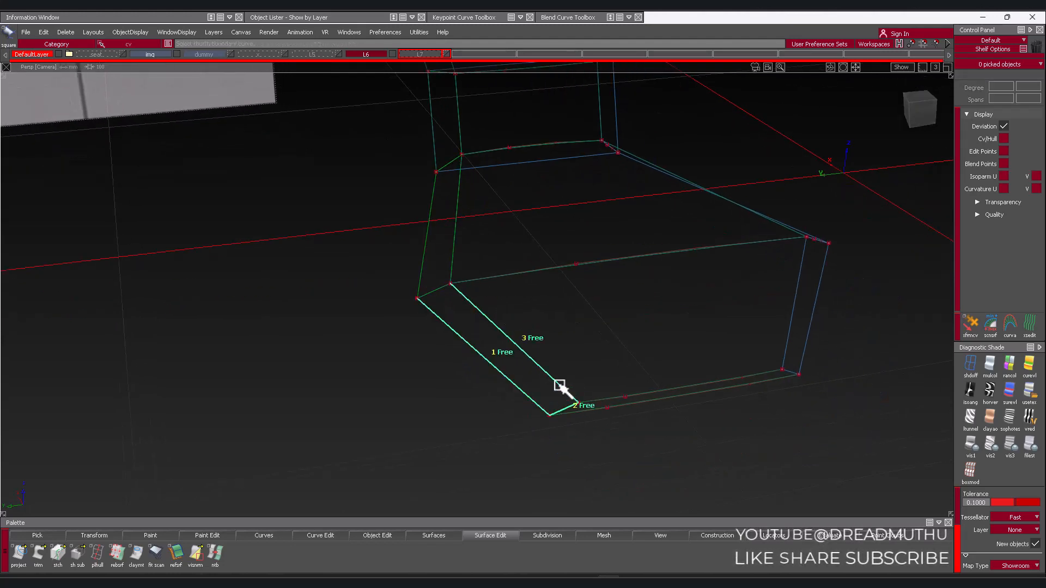
left_click(435, 290)
left_click_drag(626, 367, 620, 315, "ctrl+shift")
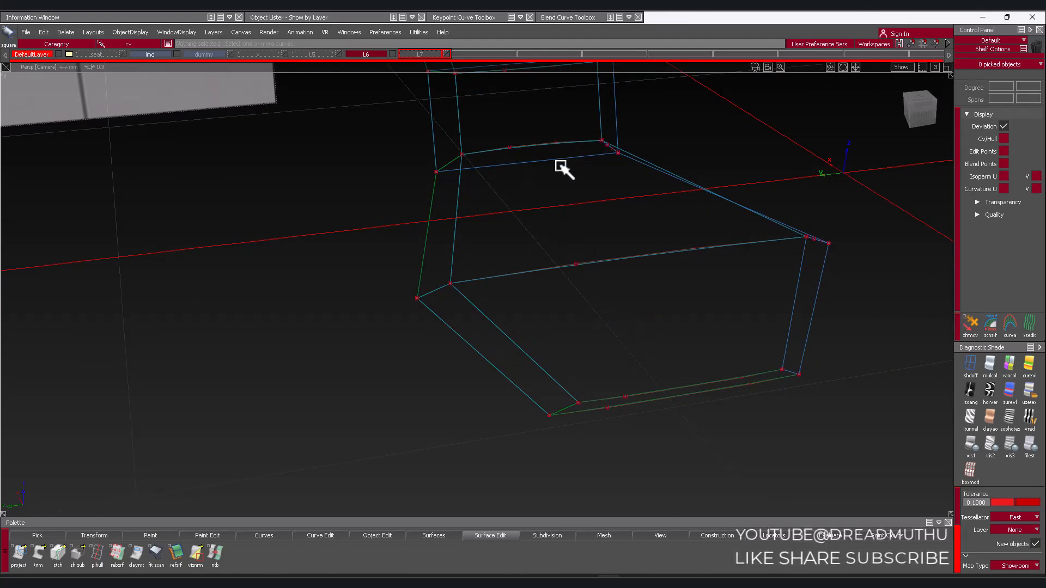
Turn on diagnostic shading for the surfaces and create a Square surface for the seat's front panel from its four inner curves
left_click_drag(651, 227, 659, 259, "alt+shift")
left_click(1030, 391)
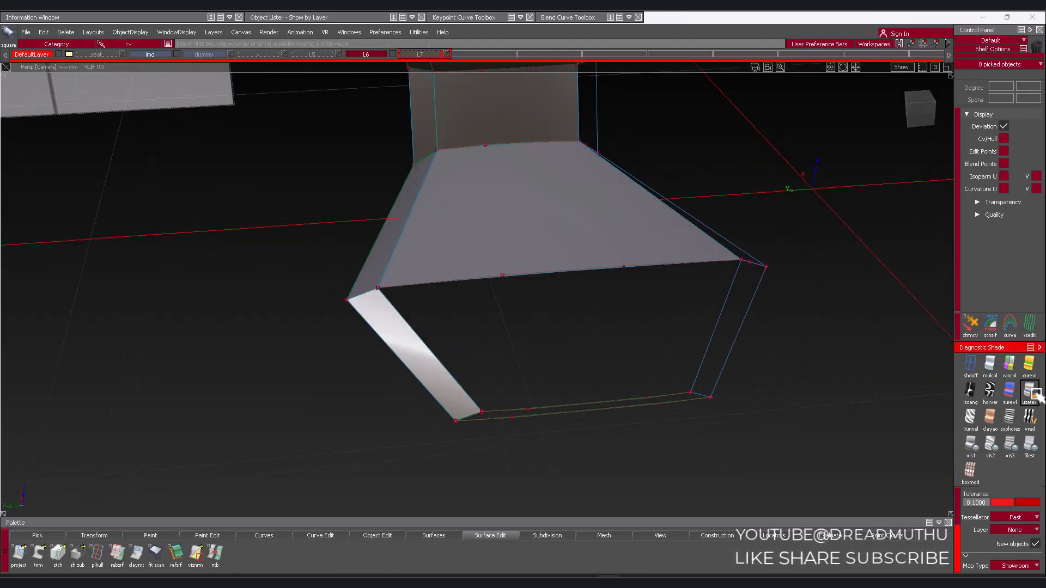
mouse_move(541, 291)
left_mouse_down("alt+shift")
mouse_move(446, 295)
mouse_move(532, 292)
mouse_move(570, 267)
left_mouse_up("alt+shift")
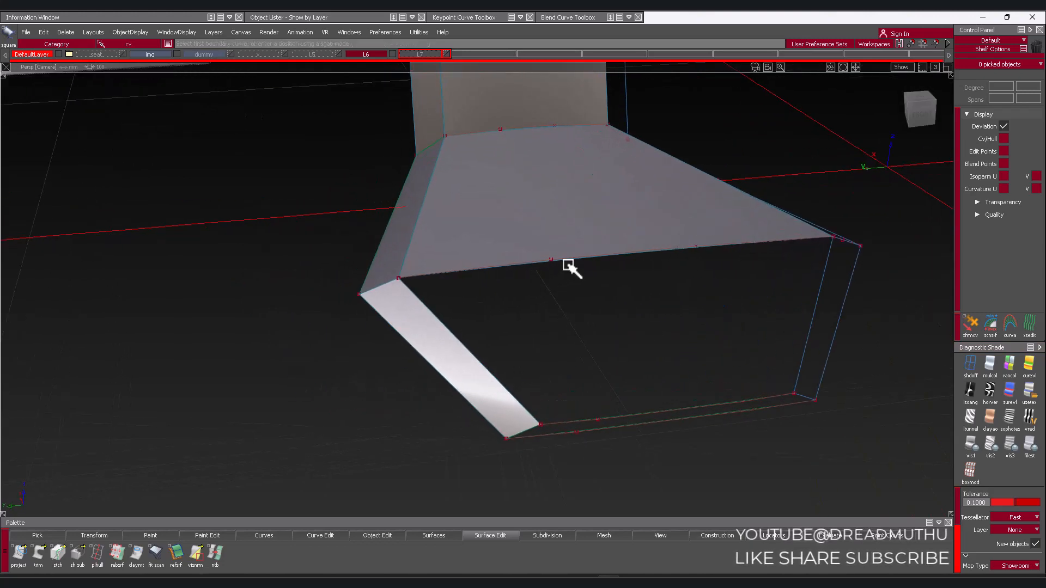
left_click(594, 273)
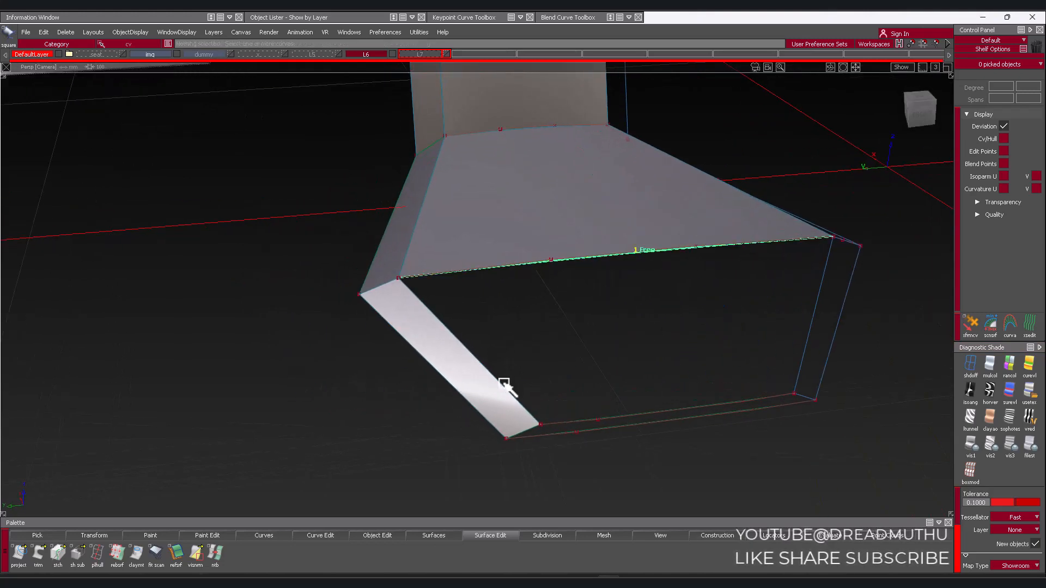
left_click(528, 408)
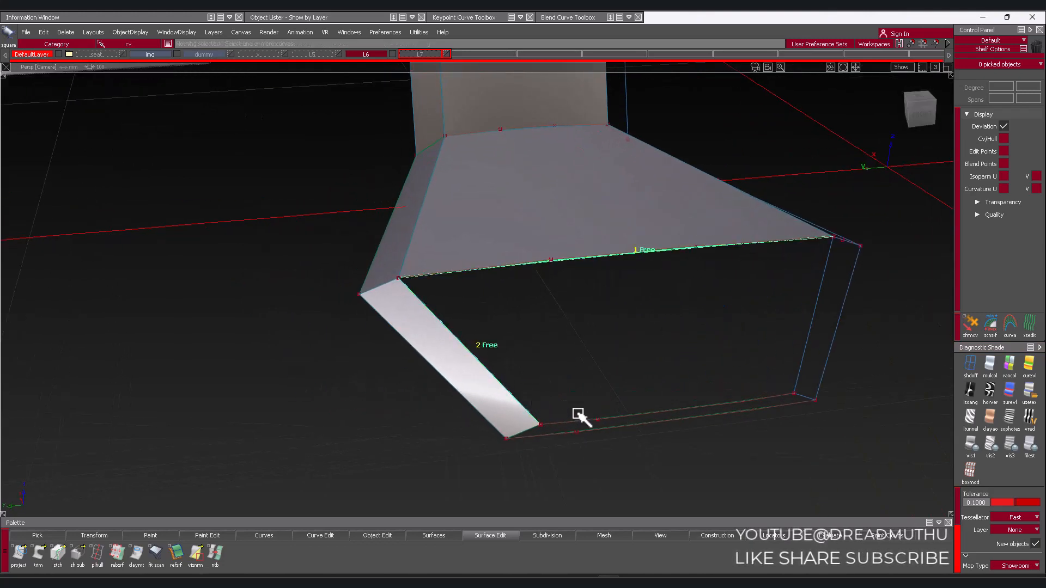
left_click(809, 338)
Create a Square surface on the lower front rim strip of the seat between its two long bottom curves and short end curves
mouse_move(603, 397)
left_mouse_down("alt+shift")
mouse_move(611, 360)
mouse_move(589, 354)
left_mouse_up("alt+shift")
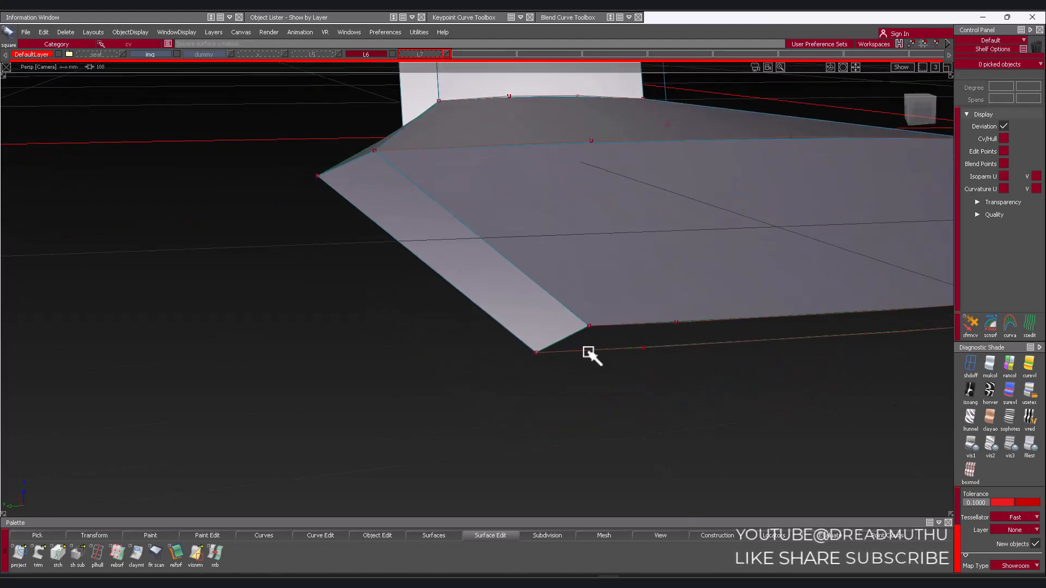
left_click(595, 361)
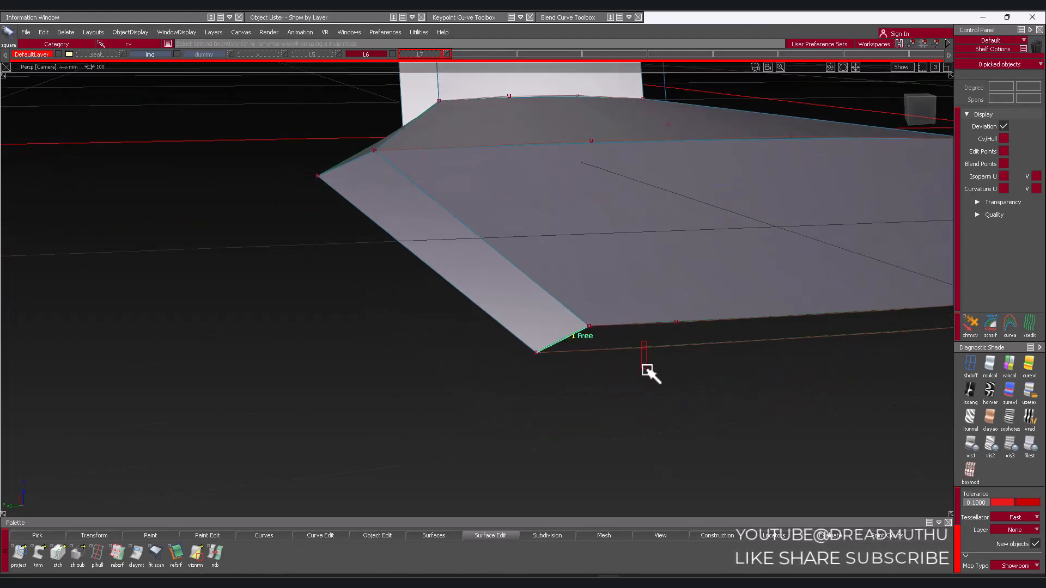
left_click(706, 342)
right_click_drag(769, 376, 749, 377, "alt+shift")
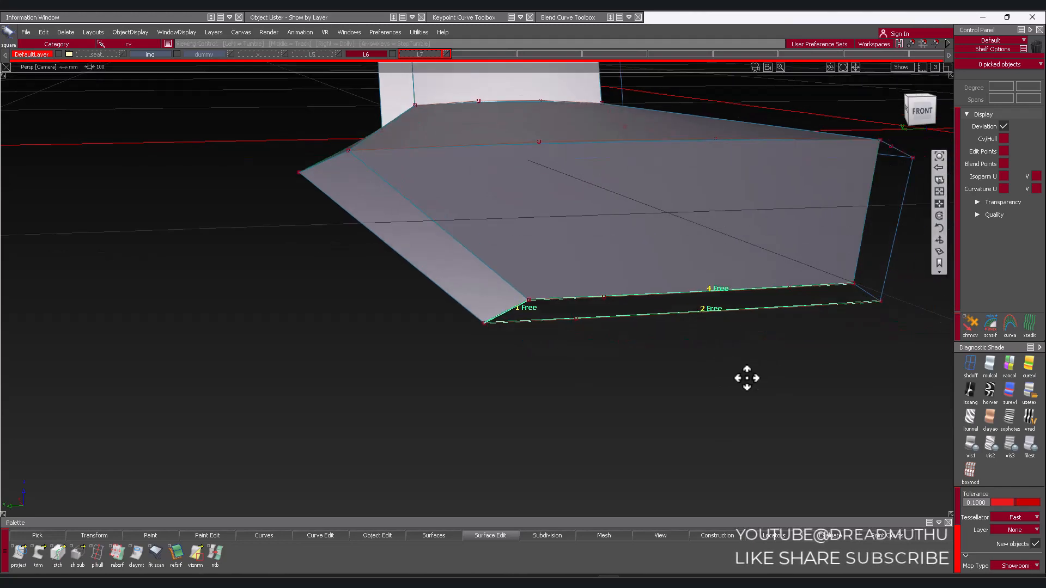
middle_click_drag(746, 378, 689, 381, "alt+shift")
left_click(746, 301)
left_click(782, 338)
Inspect the shaded Square surfaces of the backrest and seat from above, close up and as a whole
mouse_move(782, 338)
left_mouse_down("alt+shift")
mouse_move(638, 362)
mouse_move(466, 257)
mouse_move(278, 287)
mouse_move(458, 264)
mouse_move(497, 278)
mouse_move(425, 283)
mouse_move(495, 245)
mouse_move(397, 205)
mouse_move(229, 163)
mouse_move(362, 136)
mouse_move(504, 158)
mouse_move(427, 227)
mouse_move(460, 178)
mouse_move(529, 205)
left_mouse_up("alt+shift")
middle_click_drag(530, 204, 600, 212, "alt+shift")
right_click_drag(600, 212, 586, 199, "alt+shift")
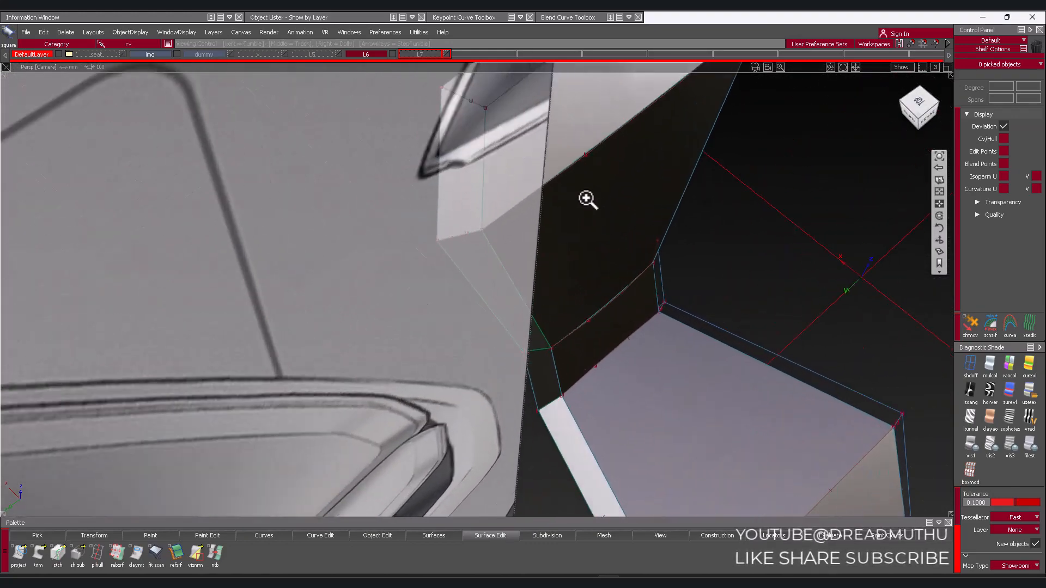
left_click_drag(586, 198, 419, 162, "alt+shift")
right_click_drag(420, 162, 512, 226, "alt+shift")
middle_click_drag(512, 226, 476, 187, "alt+shift")
right_click_drag(477, 186, 436, 276, "alt+shift")
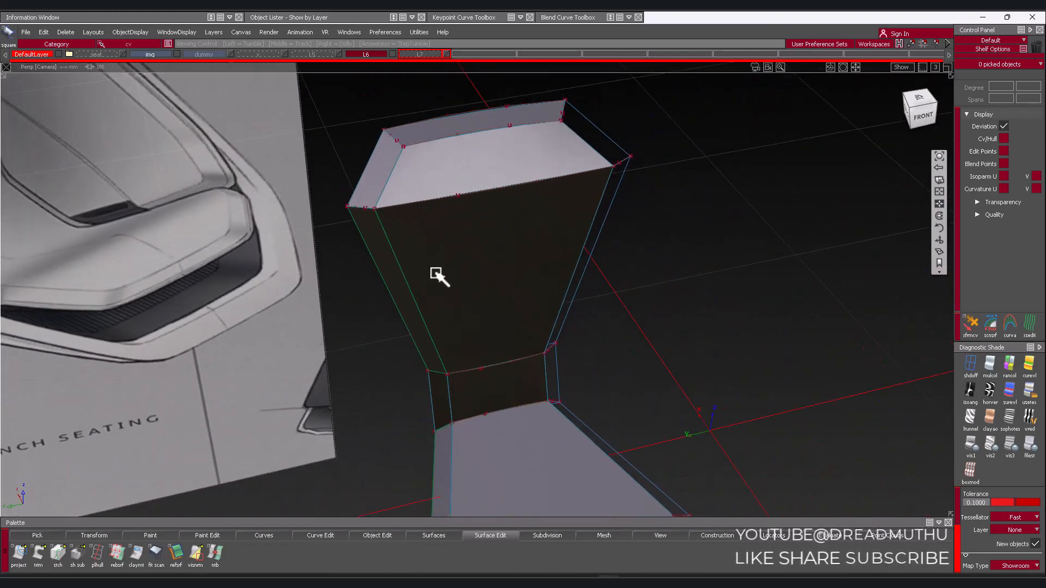
left_click_drag(436, 276, 418, 297, "alt+shift")
right_click_drag(418, 297, 430, 345, "alt+shift")
middle_click_drag(429, 346, 464, 225, "alt+shift")
left_click_drag(464, 224, 418, 271, "alt+shift")
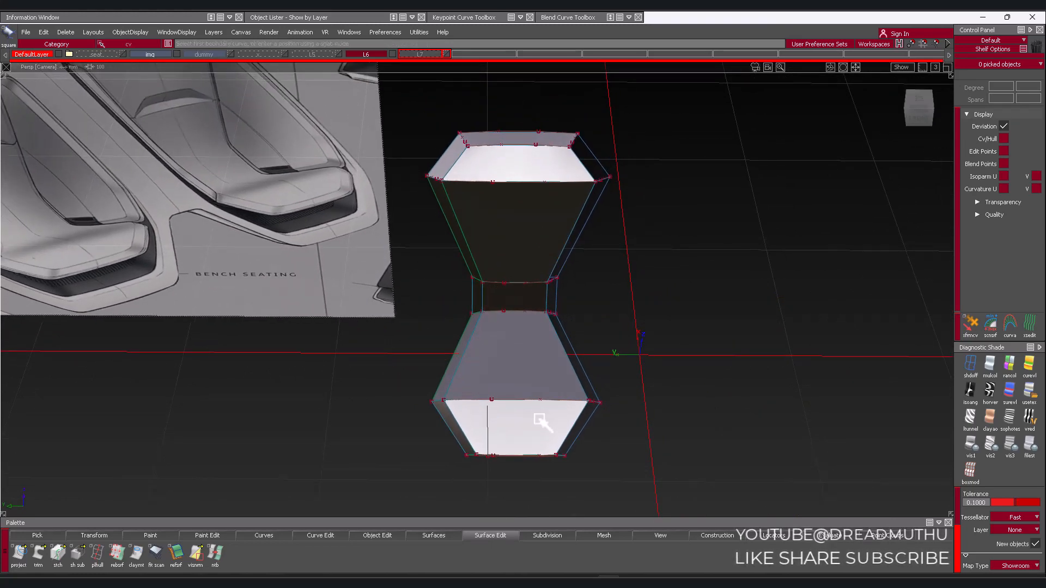
Compare the surfaced seat's proportions with the bench seating sketch in the orthographic front view and from nearby perspective angles
left_click(919, 119)
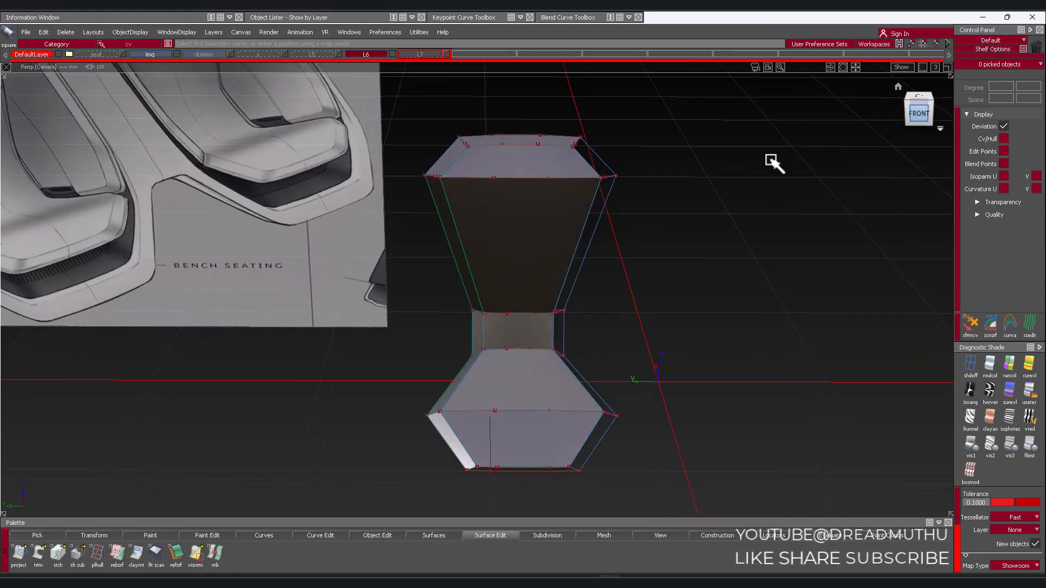
right_click_drag(537, 159, 644, 136, "alt+shift")
middle_click_drag(616, 120, 623, 187, "alt+shift")
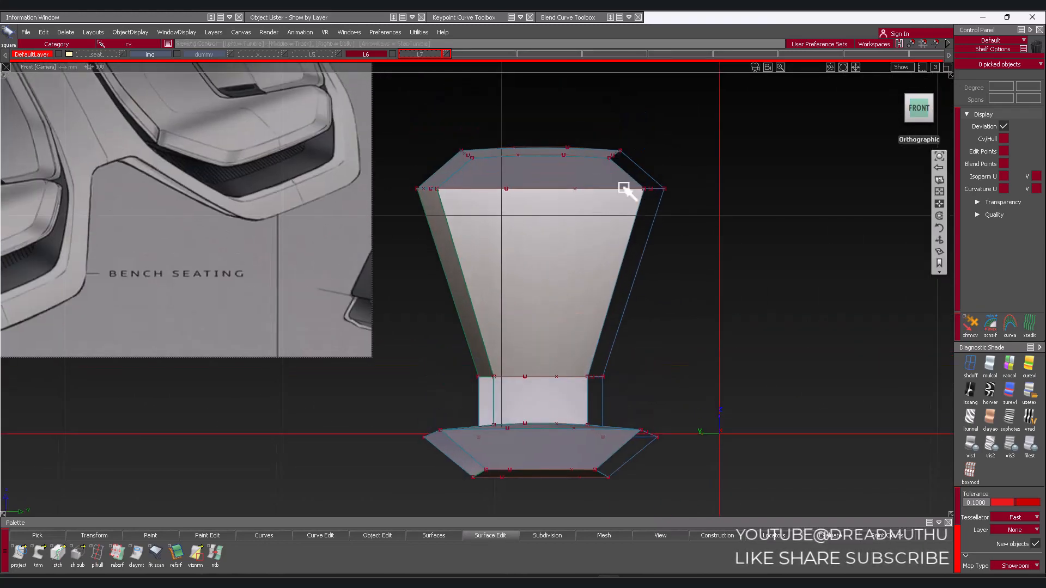
right_click_drag(578, 145, 604, 170, "alt+shift")
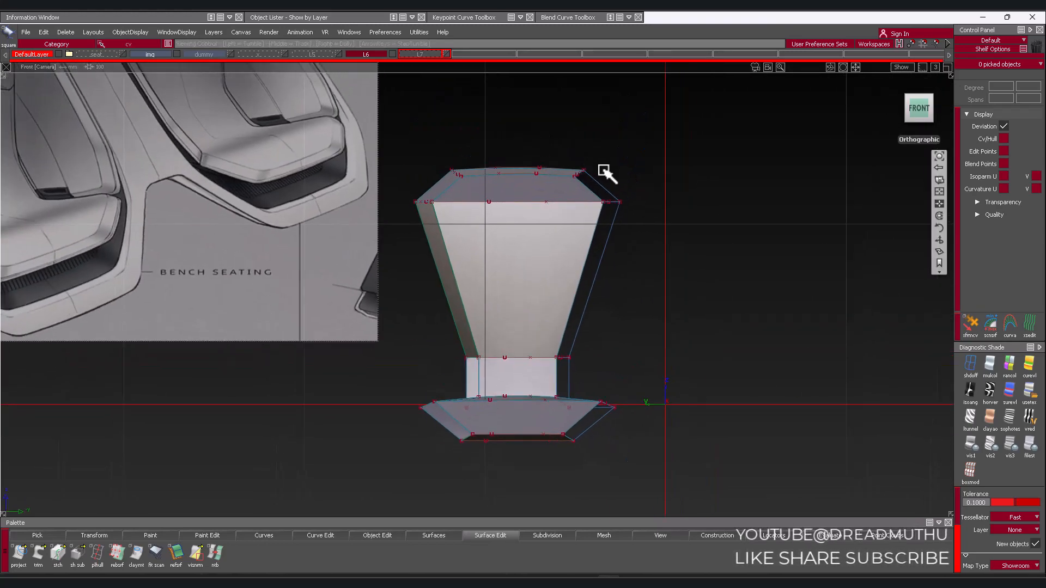
left_click_drag(627, 162, 401, 227, "alt+shift")
right_click_drag(402, 226, 453, 240, "alt+shift")
left_click_drag(453, 240, 423, 212, "alt+shift")
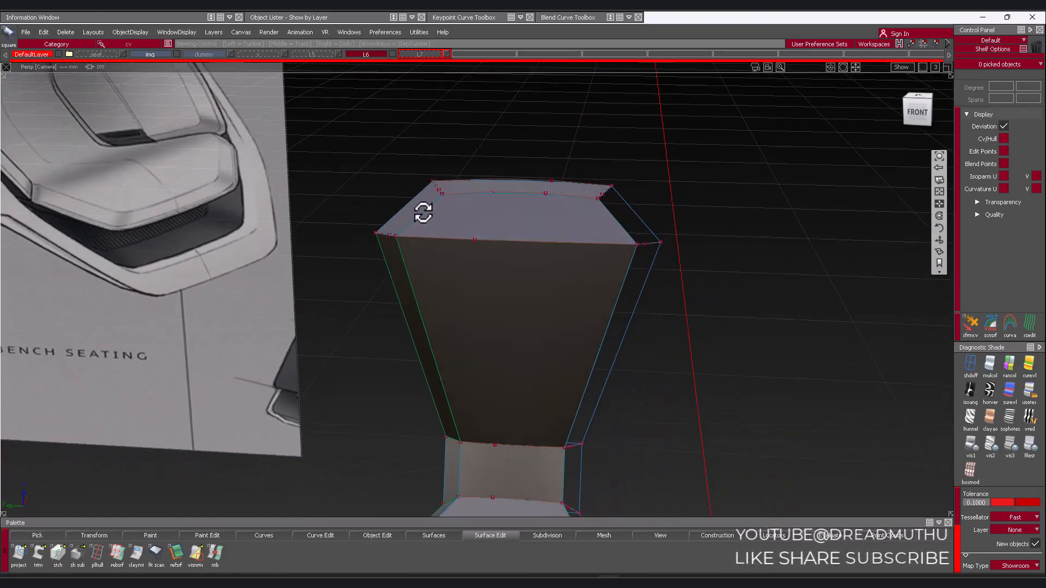
mouse_move(422, 212)
right_mouse_down("alt+shift")
mouse_move(429, 262)
mouse_move(587, 231)
right_mouse_up("alt+shift")
mouse_move(586, 231)
left_mouse_down("alt+shift")
mouse_move(474, 238)
mouse_move(494, 225)
left_mouse_up("alt+shift")
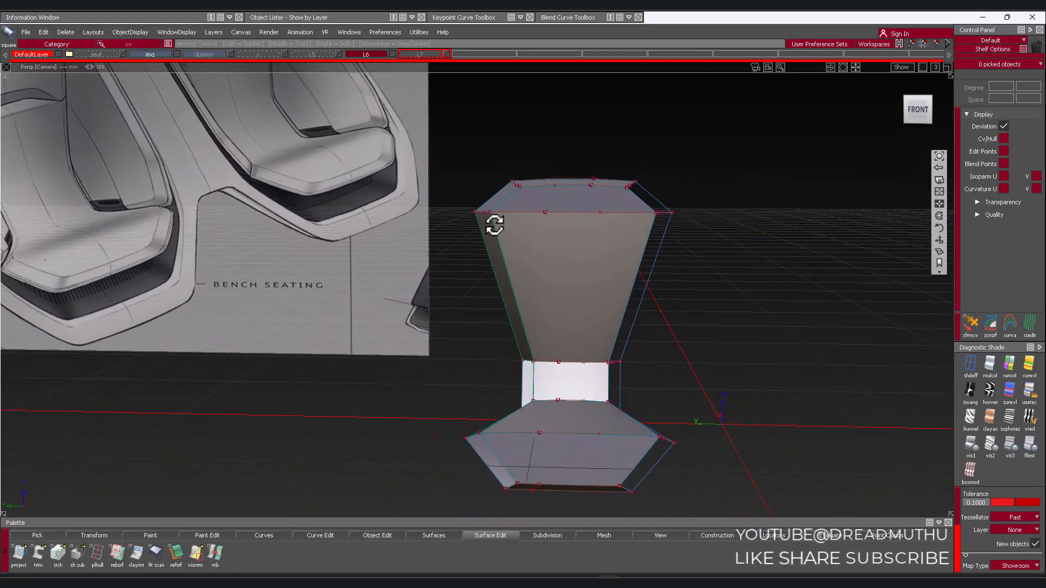
right_click_drag(502, 225, 474, 283, "alt+shift")
middle_click_drag(532, 241, 572, 311, "alt+shift")
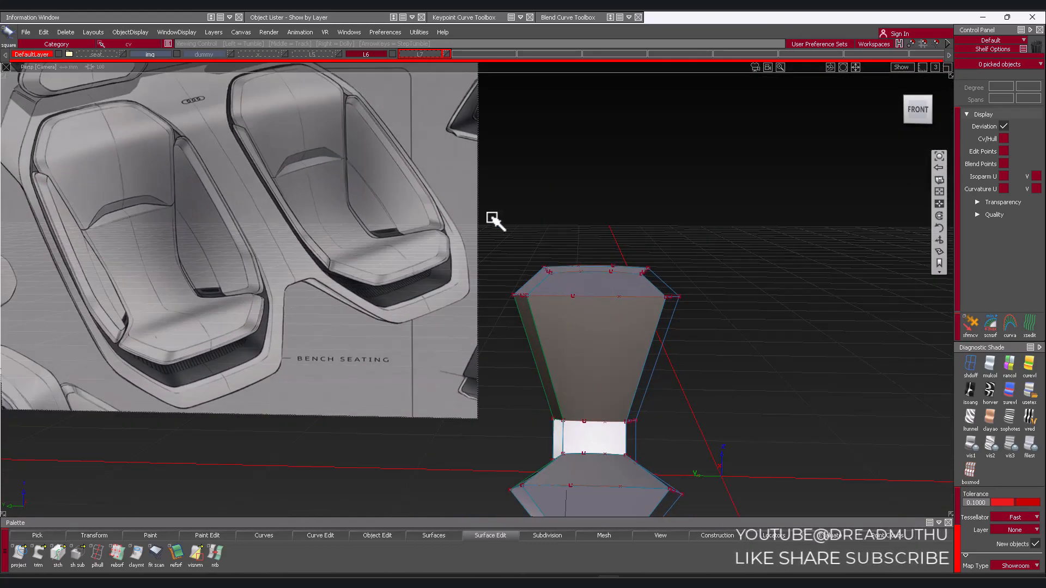
left_click_drag(525, 200, 599, 253, "alt+shift")
right_click_drag(600, 253, 666, 246, "alt+shift")
middle_click_drag(666, 247, 591, 218, "alt+shift")
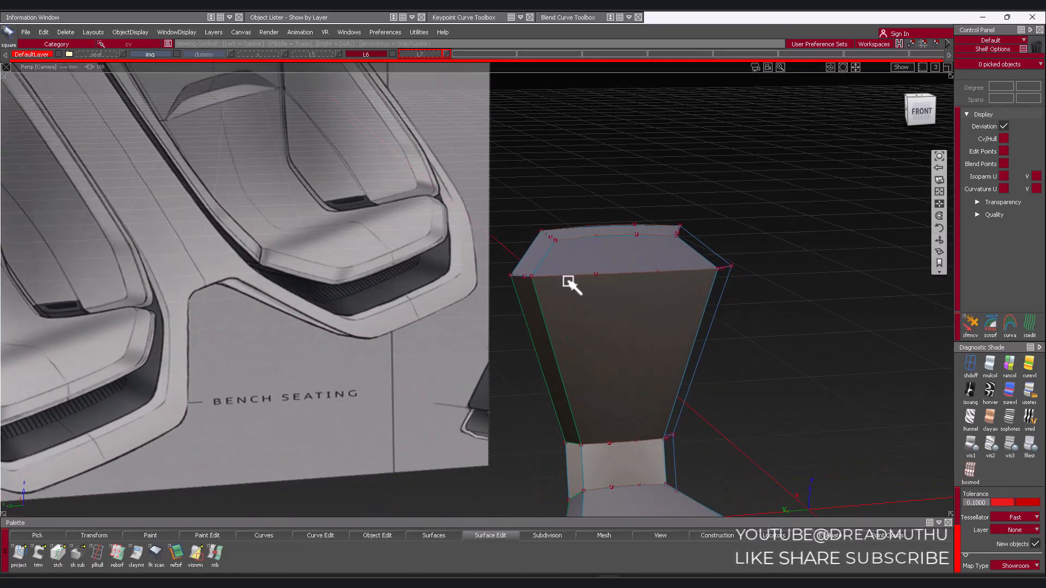
left_click_drag(568, 281, 561, 208, "alt+shift")
right_click_drag(619, 188, 597, 252, "alt+shift")
middle_click_drag(597, 253, 593, 209, "alt+shift")
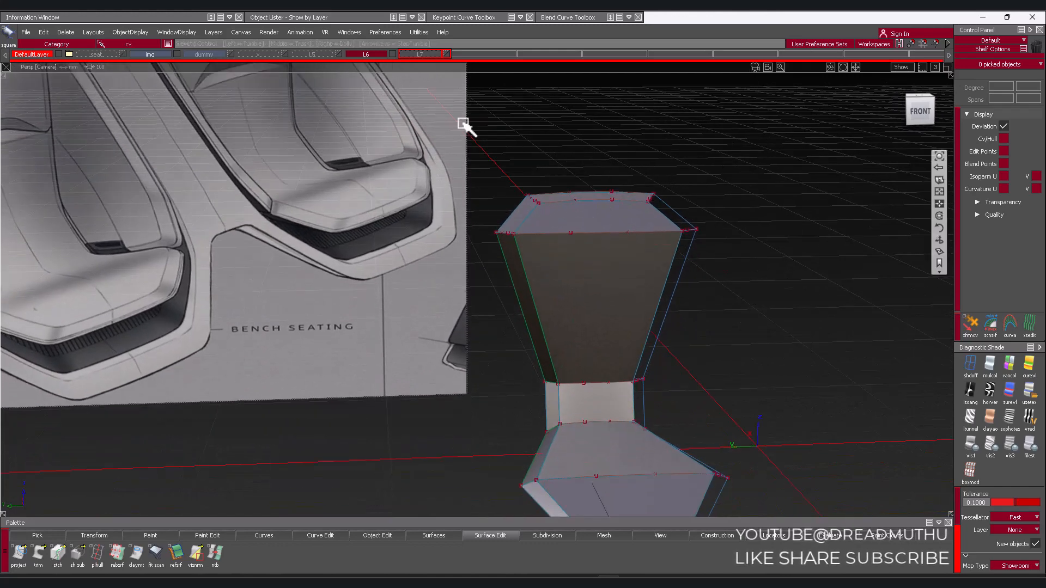
Move all the seat's Square surfaces onto a new layer and hide that layer
left_click(214, 32)
left_click(225, 48)
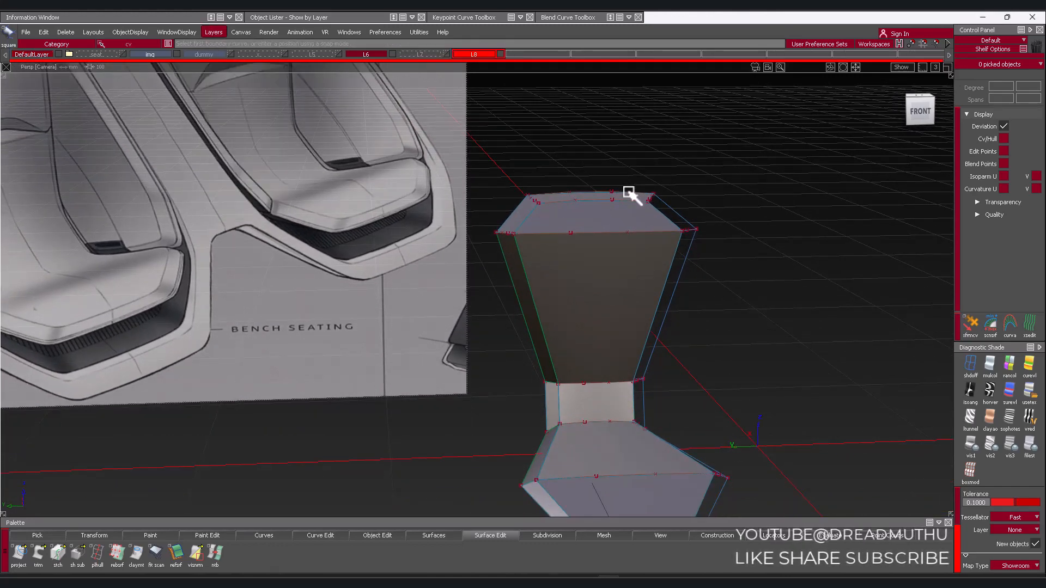
right_click_drag(628, 191, 557, 297, "alt+shift")
middle_click_drag(557, 296, 551, 249, "alt+shift")
left_click_drag(705, 184, 653, 208, "ctrl+shift")
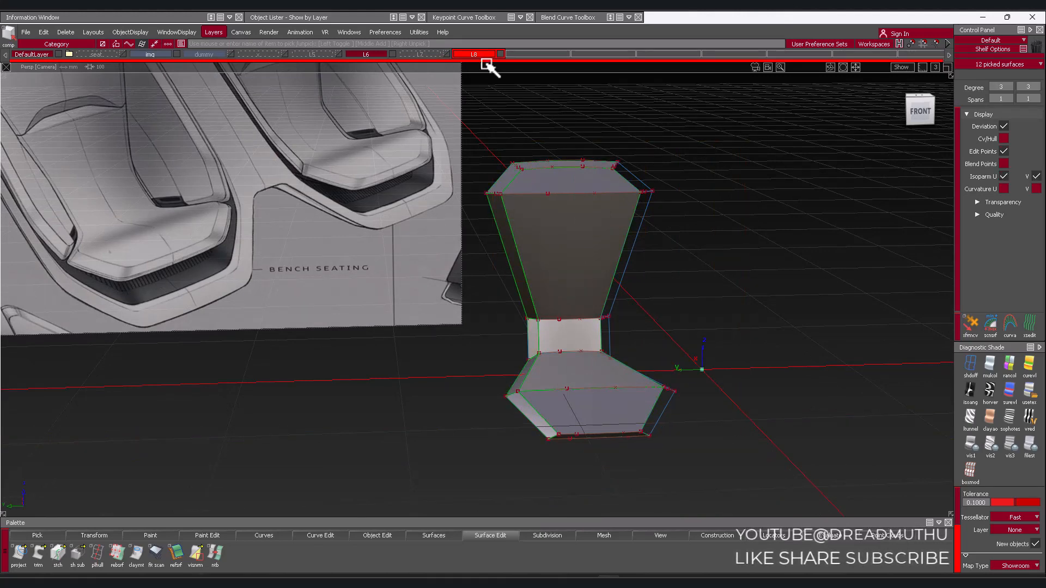
left_click_drag(477, 53, 473, 90)
left_click(510, 120)
left_click(500, 54)
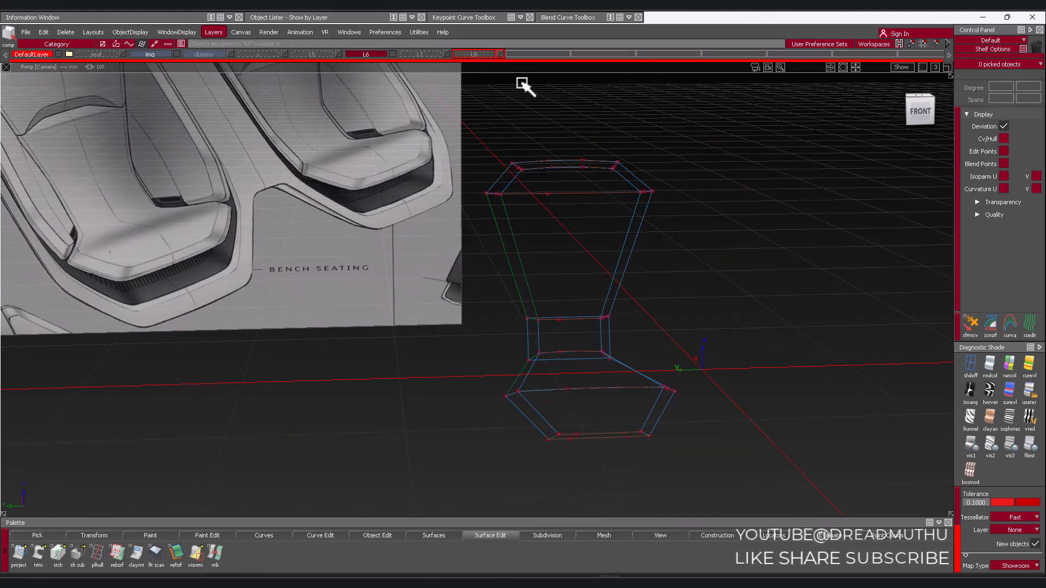
Hide the seat wireframe layer L6 and show layer L7 with the side frame's curves
left_click_drag(586, 125, 541, 130, "alt+shift")
left_click(393, 54)
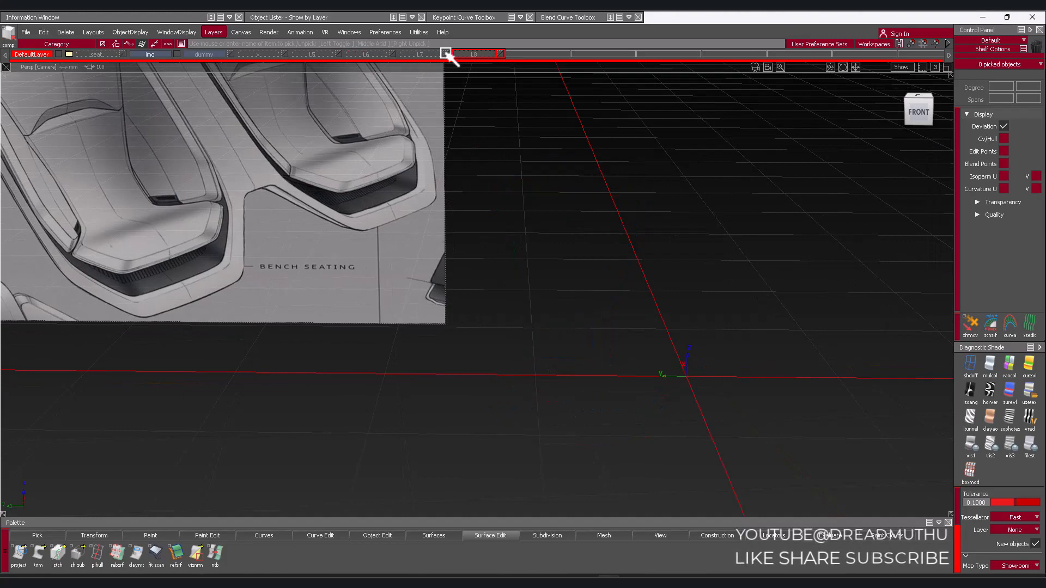
left_click(446, 54)
left_click_drag(554, 222, 523, 185, "alt+shift")
right_click_drag(523, 186, 703, 164, "alt+shift")
middle_click_drag(643, 131, 613, 204, "alt+shift")
left_click_drag(613, 205, 654, 185, "alt+shift")
right_click_drag(653, 185, 506, 276, "alt+shift")
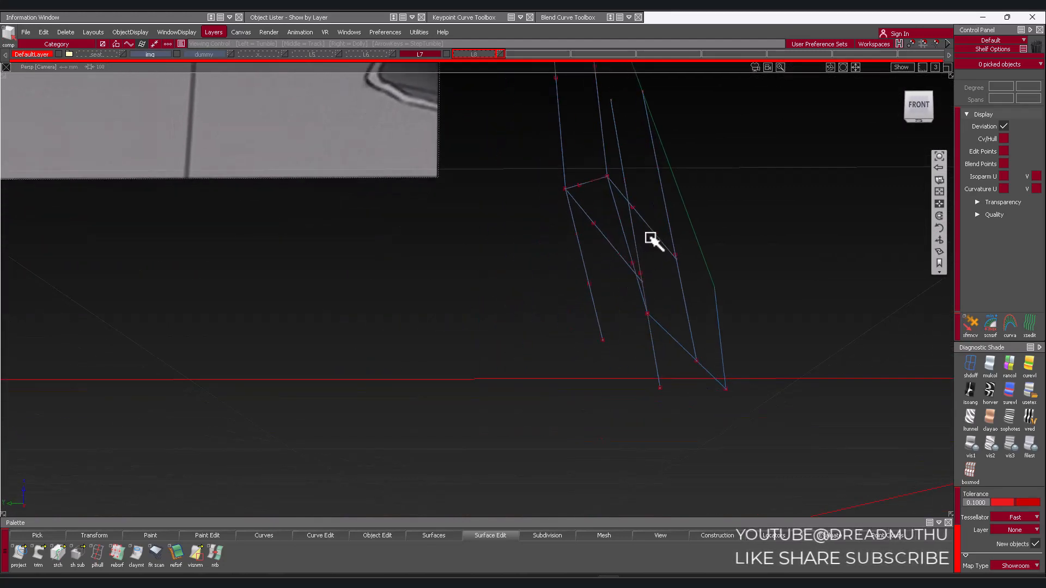
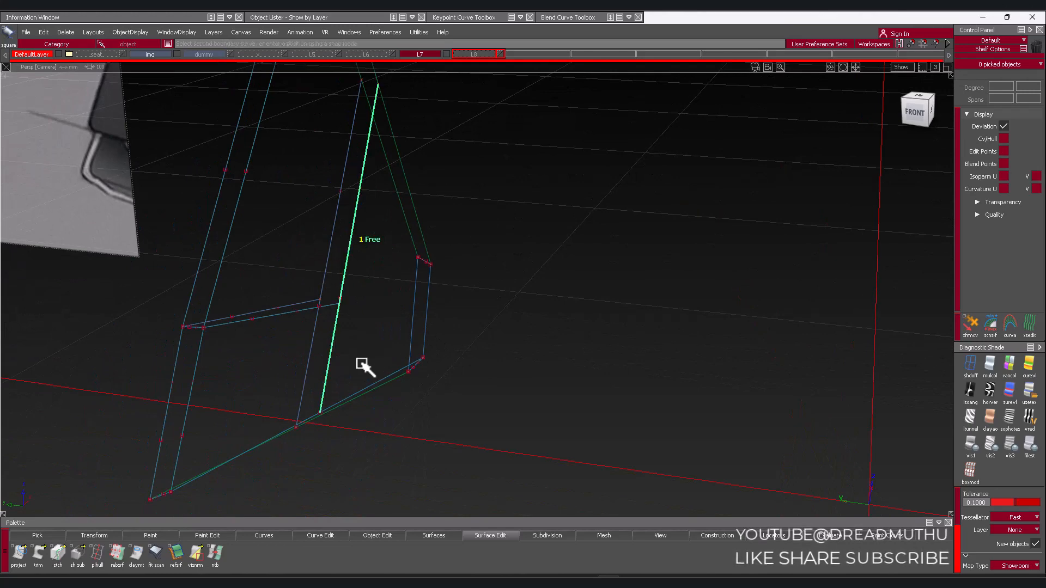
Create a Square surface on the left-facing lower rear side panel from its diagonal, bottom, short rear and long rear curves, and shade the model
left_click_drag(372, 381, 385, 364, "alt+shift")
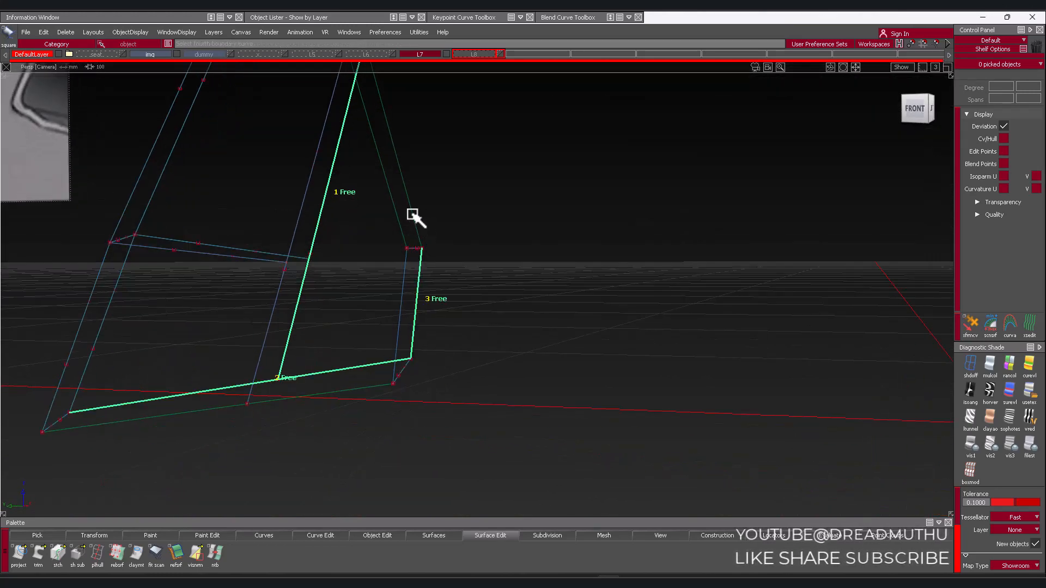
left_click(1029, 392)
mouse_move(545, 277)
left_mouse_down("alt+shift")
mouse_move(397, 261)
mouse_move(205, 273)
mouse_move(150, 225)
mouse_move(3, 175)
mouse_move(414, 247)
mouse_move(535, 245)
left_mouse_up("alt+shift")
right_click_drag(534, 245, 616, 212, "alt+shift")
middle_click_drag(615, 212, 351, 271, "alt+shift")
right_click_drag(350, 271, 383, 284, "alt+shift")
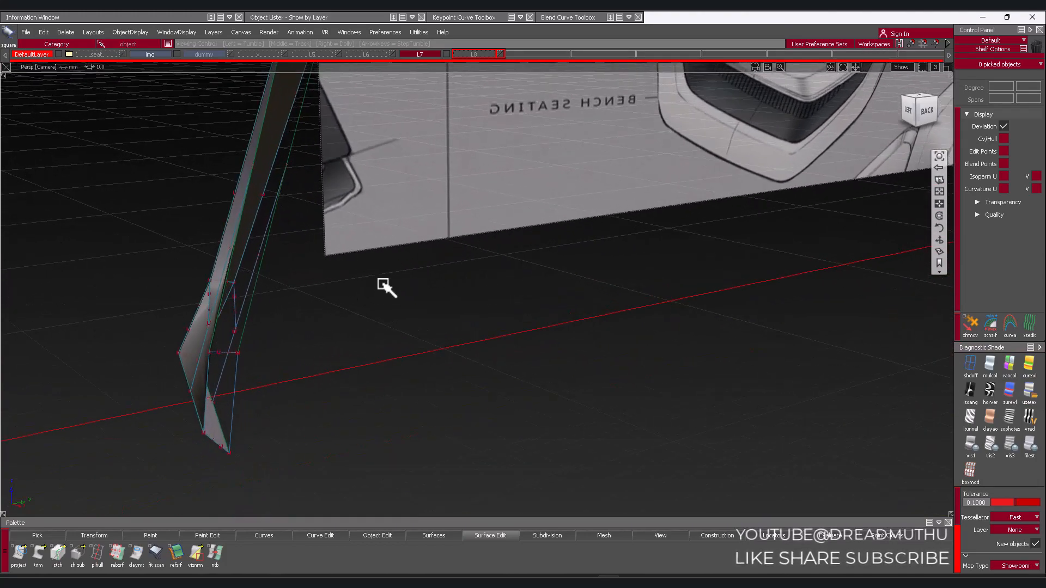
Move the picked CVs of the short connecting curve and its adjoining curves at the side frame's lower rear corner
middle_click_drag(383, 284, 415, 265, "alt+shift")
right_click_drag(415, 265, 430, 268, "alt+shift")
middle_click_drag(401, 276, 411, 269, "alt+shift")
right_click_drag(384, 262, 396, 265, "alt+shift")
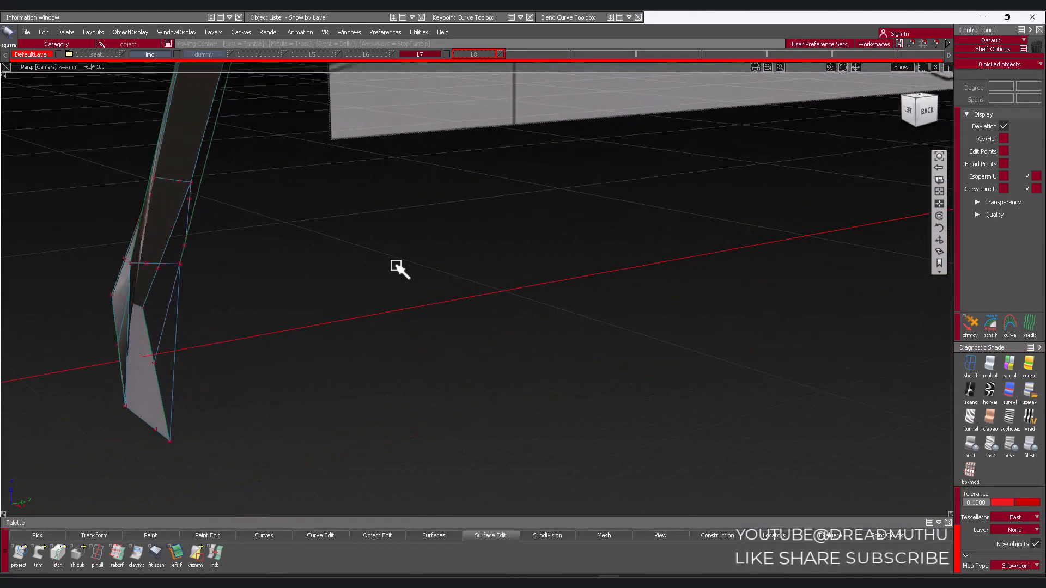
middle_click_drag(399, 269, 510, 269, "alt+shift")
left_click_drag(466, 307, 409, 320, "alt+shift")
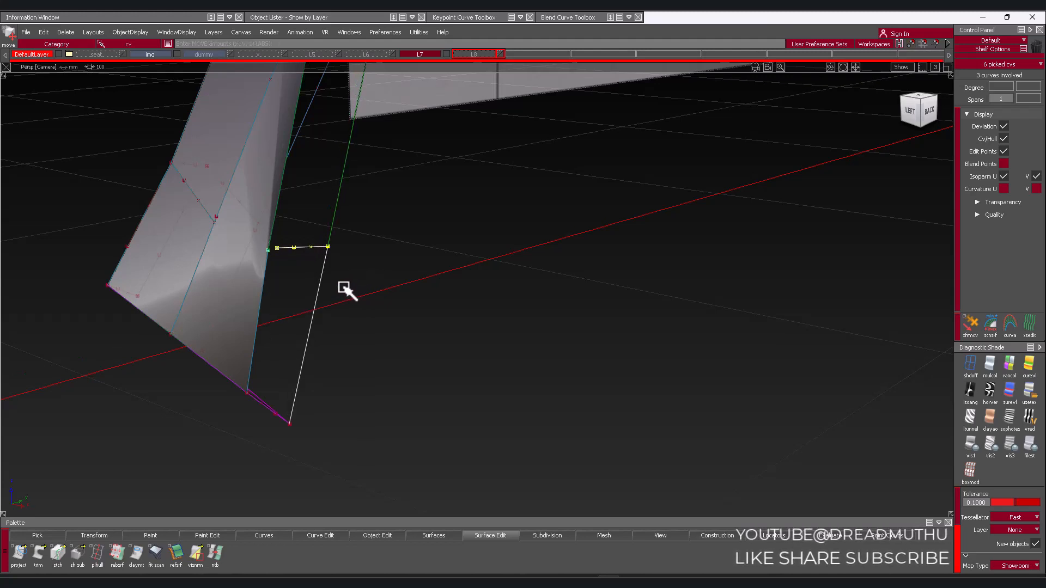
left_click_drag(327, 303, 283, 292, "alt+shift")
middle_click_drag(458, 360, 465, 304, "alt+shift")
left_click_drag(465, 303, 414, 294, "alt+shift")
right_click_drag(414, 327, 366, 374, "alt+shift")
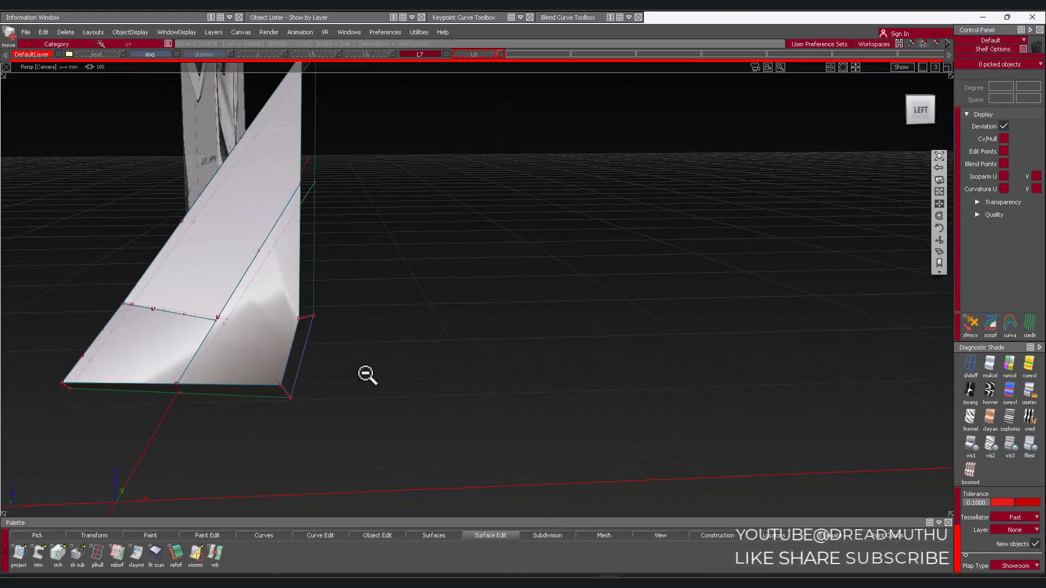
Inspect the side frame's lower rear corner and its surfaces from the left, above and behind, including the orthographic back view
left_click_drag(367, 375, 305, 272, "alt+shift")
middle_click_drag(305, 272, 537, 332, "alt+shift")
right_click_drag(537, 332, 425, 307, "alt+shift")
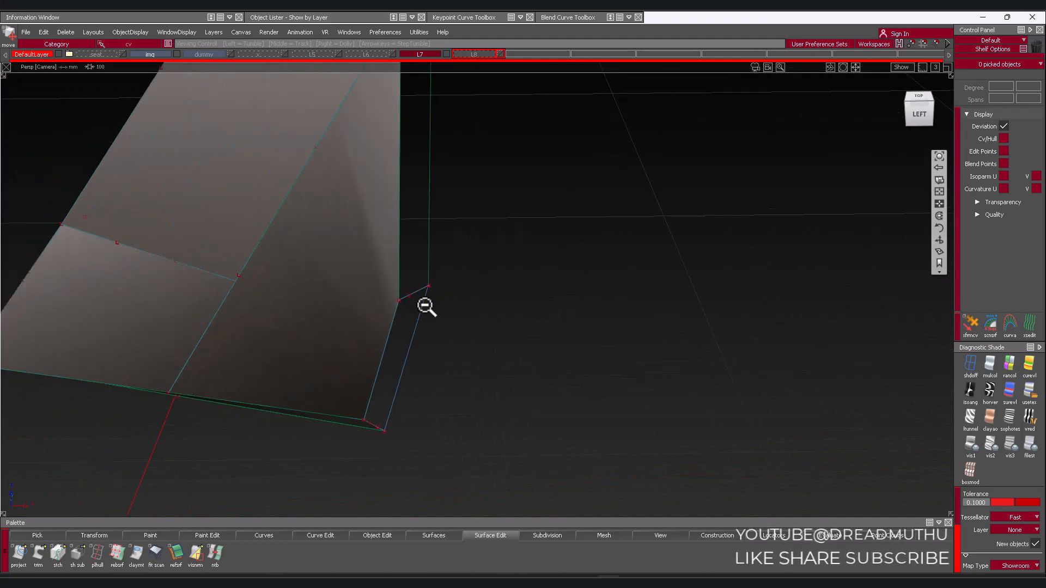
mouse_move(426, 307)
left_mouse_down("alt+shift")
mouse_move(126, 236)
mouse_move(499, 329)
mouse_move(434, 296)
mouse_move(177, 213)
mouse_move(39, 210)
mouse_move(338, 268)
left_mouse_up("alt+shift")
right_click_drag(338, 268, 322, 266, "alt+shift")
middle_click_drag(322, 267, 381, 229, "alt+shift")
right_click_drag(382, 229, 411, 285, "alt+shift")
mouse_move(411, 285)
left_mouse_down("alt+shift")
mouse_move(487, 245)
mouse_move(397, 283)
left_mouse_up("alt+shift")
right_click_drag(397, 282, 456, 278, "alt+shift")
middle_click_drag(455, 278, 451, 289, "alt+shift")
left_click_drag(451, 289, 479, 292, "alt+shift")
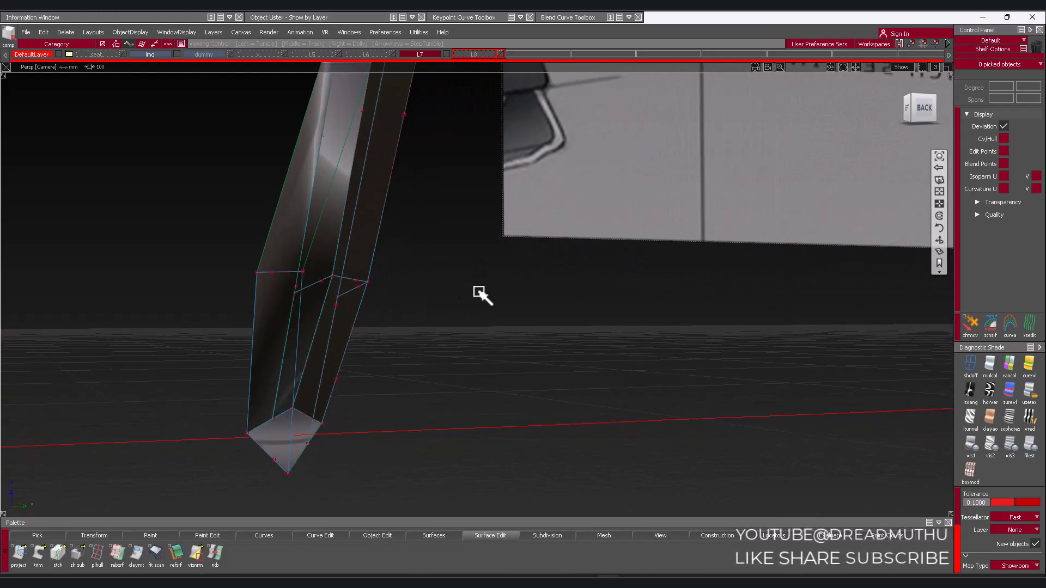
right_click_drag(956, 121, 763, 238, "alt+shift")
middle_click_drag(763, 238, 759, 194, "alt+shift")
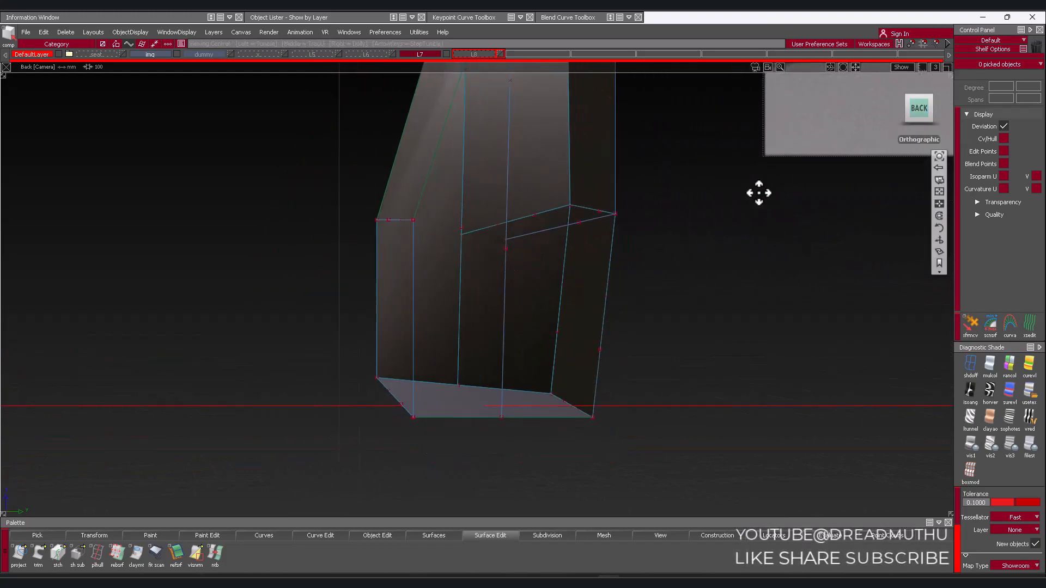
left_click_drag(759, 194, 763, 270, "alt+shift")
right_click_drag(763, 270, 512, 261, "alt+shift")
middle_click_drag(512, 262, 551, 311, "alt+shift")
right_click_drag(550, 312, 592, 266, "alt+shift")
middle_click_drag(593, 268, 626, 252, "alt+shift")
right_click_drag(626, 252, 493, 301, "alt+shift")
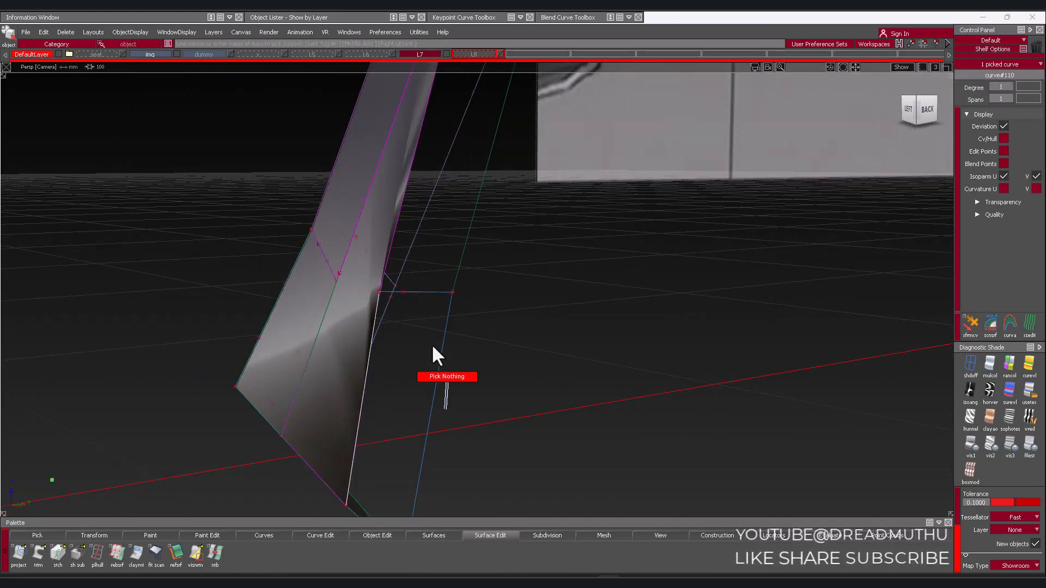
Pick the CVs where the curves meet at the side frame's lower rear corner and adjust them with Move from the orthographic back view
left_click_drag(374, 330, 418, 339, "ctrl+shift")
mouse_move(419, 330)
left_mouse_down("alt+shift")
mouse_move(418, 313)
mouse_move(472, 299)
mouse_move(391, 337)
left_mouse_up("alt+shift")
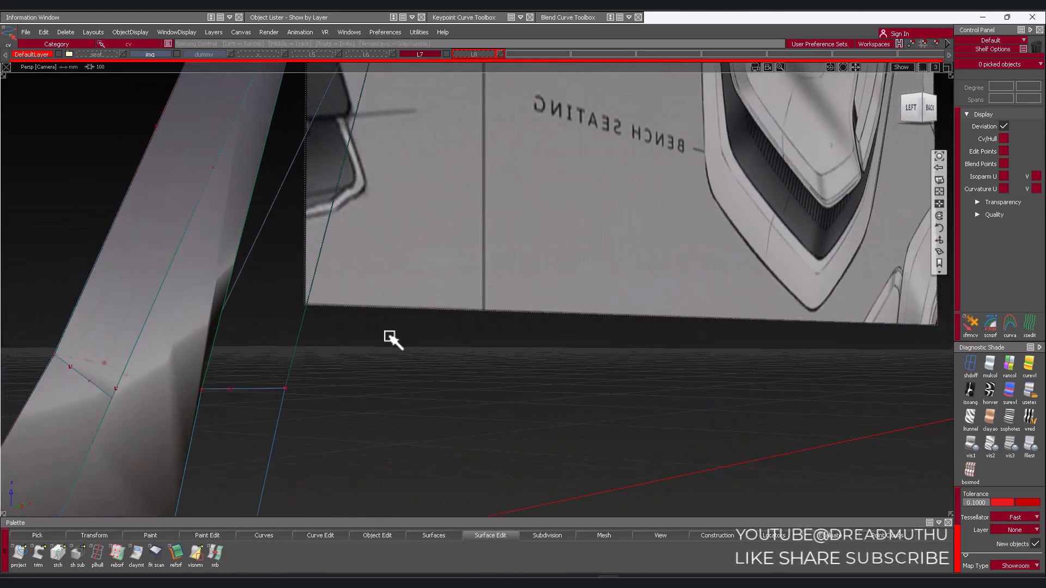
middle_click_drag(390, 338, 462, 314, "alt+shift")
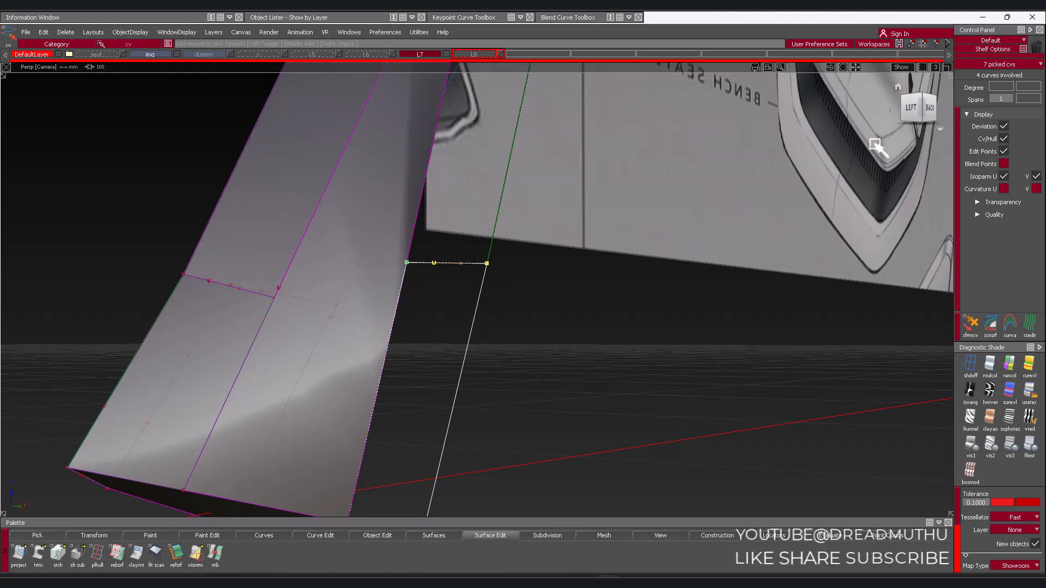
left_click(929, 109)
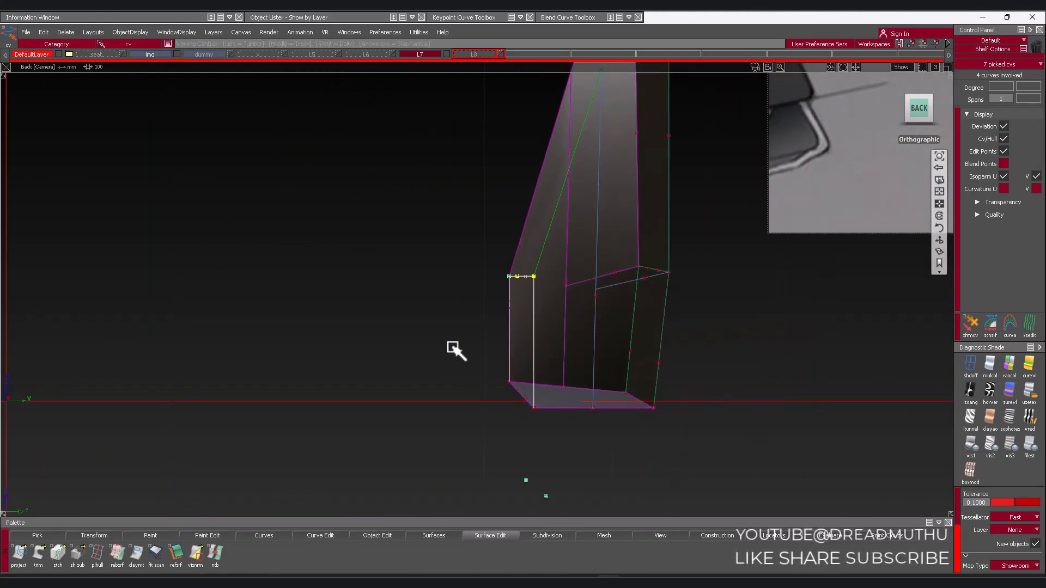
left_click_drag(438, 328, 436, 326, "ctrl+shift")
mouse_move(418, 325)
left_mouse_down("alt+shift")
mouse_move(497, 380)
mouse_move(506, 355)
left_mouse_up("alt+shift")
right_click_drag(507, 356, 537, 315, "alt+shift")
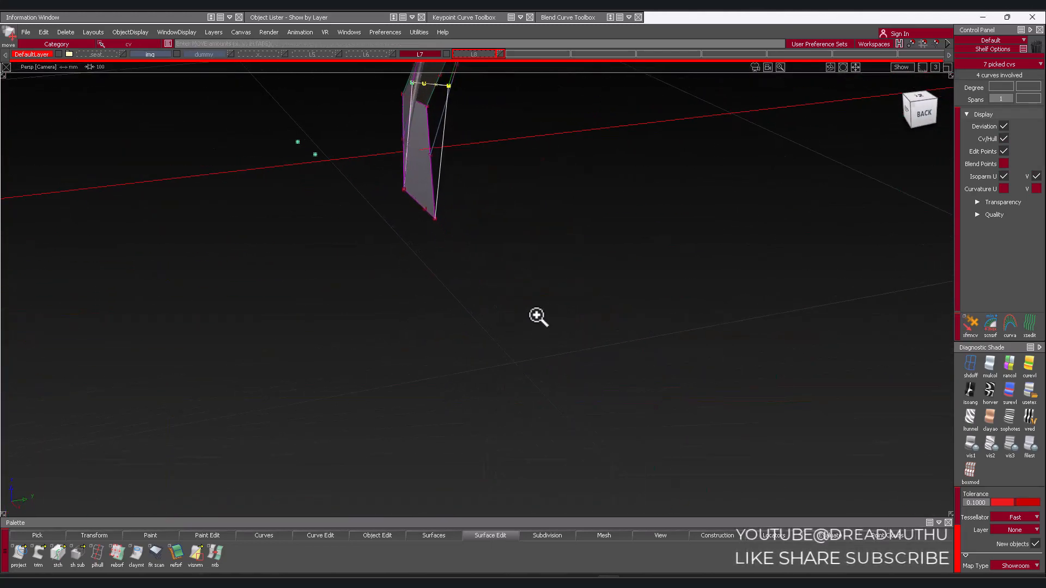
middle_click_drag(535, 313, 469, 359, "alt+shift")
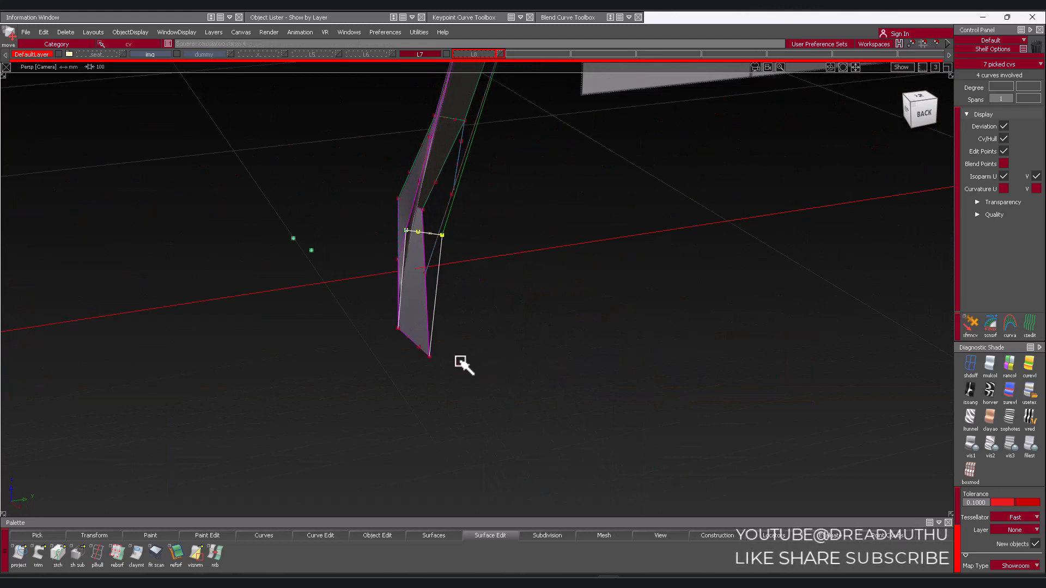
left_click_drag(434, 378, 527, 338, "alt+shift")
right_click_drag(528, 338, 472, 338, "alt+shift")
middle_click_drag(471, 338, 548, 314, "alt+shift")
left_click_drag(459, 326, 483, 341, "alt+shift")
middle_click_drag(483, 341, 512, 347, "alt+shift")
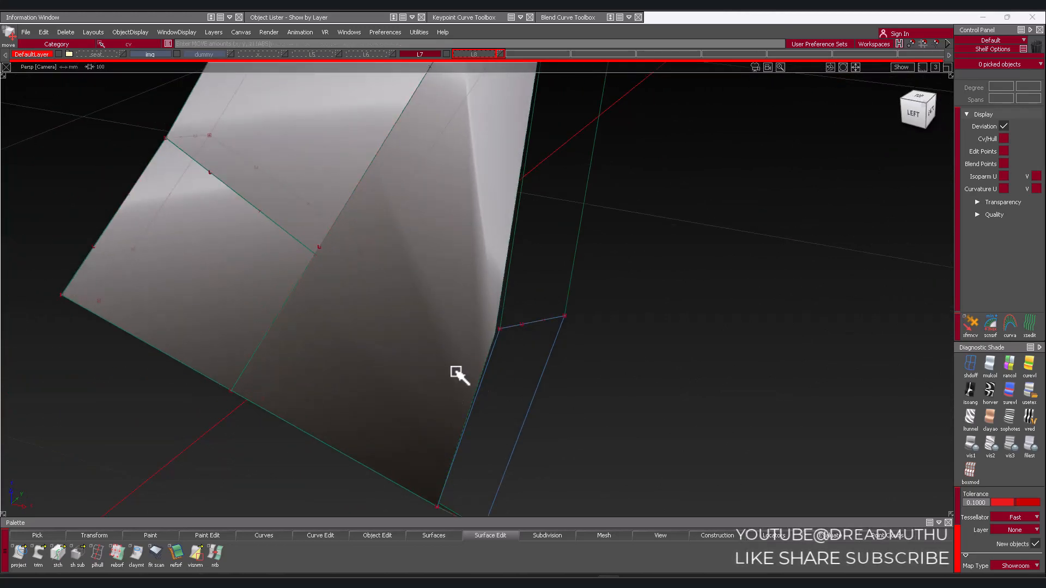
Undo the Square surface on the left-facing lower rear side panel through its Square controls
double_click(422, 370)
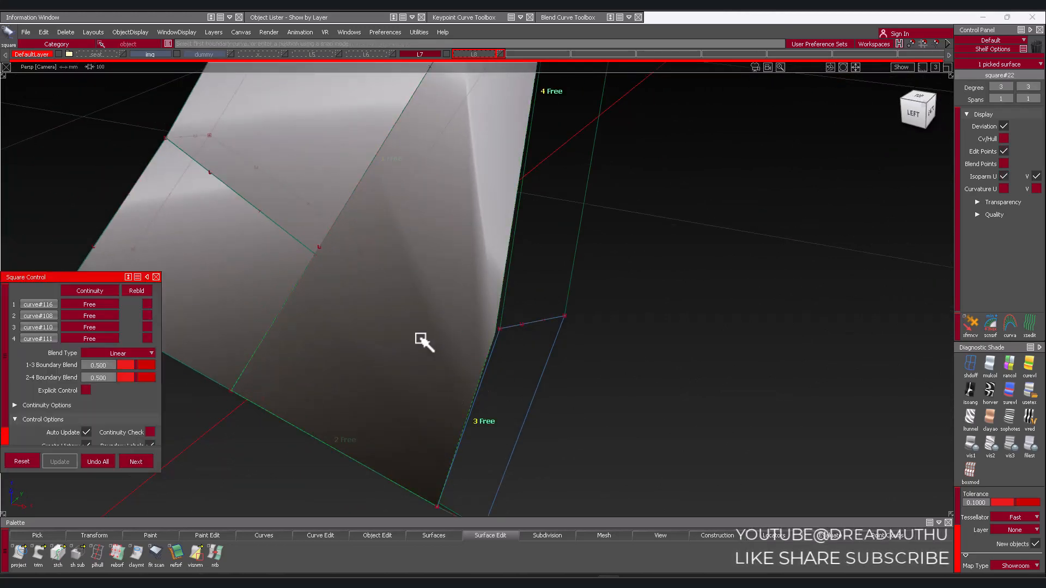
left_click(98, 462)
left_click_drag(250, 432, 485, 369, "ctrl+shift")
Examine the open rear corner curves and remaining surfaces of the side frame from the left, behind and front
right_click_drag(486, 368, 439, 372, "alt+shift")
mouse_move(439, 373)
middle_mouse_down("alt+shift")
mouse_move(436, 411)
mouse_move(437, 368)
middle_mouse_up("alt+shift")
left_click_drag(436, 368, 586, 352, "alt+shift")
right_click_drag(586, 353, 545, 363, "alt+shift")
middle_click_drag(544, 362, 585, 387, "alt+shift")
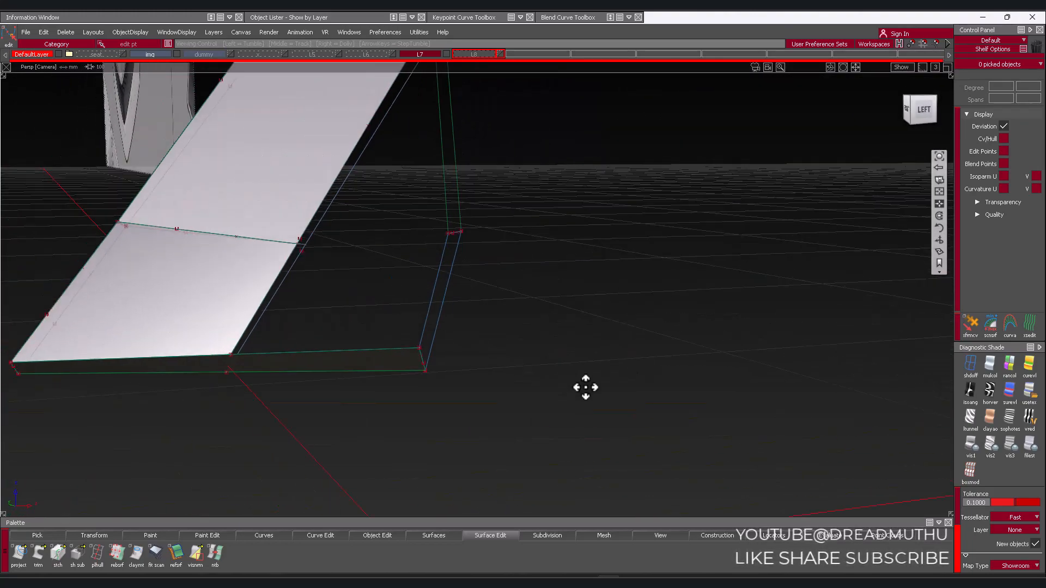
left_click_drag(586, 387, 298, 383, "alt+shift")
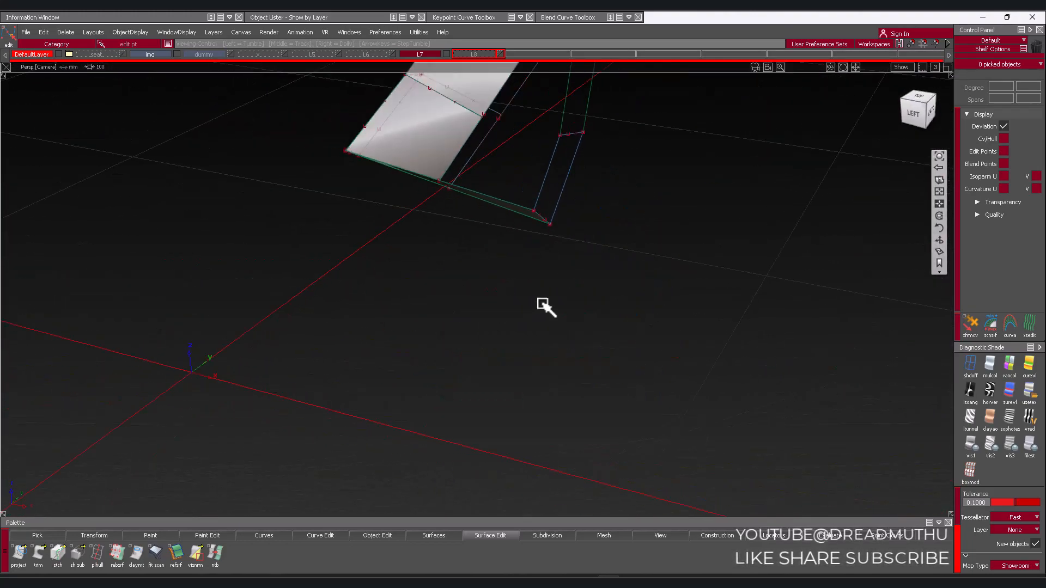
left_click_drag(543, 306, 341, 362, "alt+shift")
middle_click_drag(341, 362, 367, 346, "alt+shift")
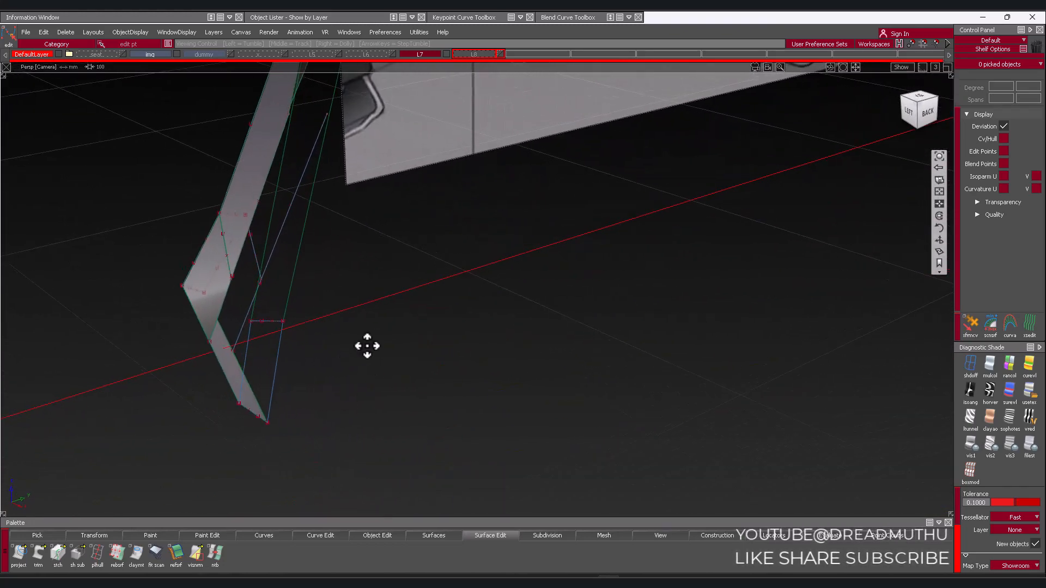
left_click_drag(333, 400, 496, 419, "alt+shift")
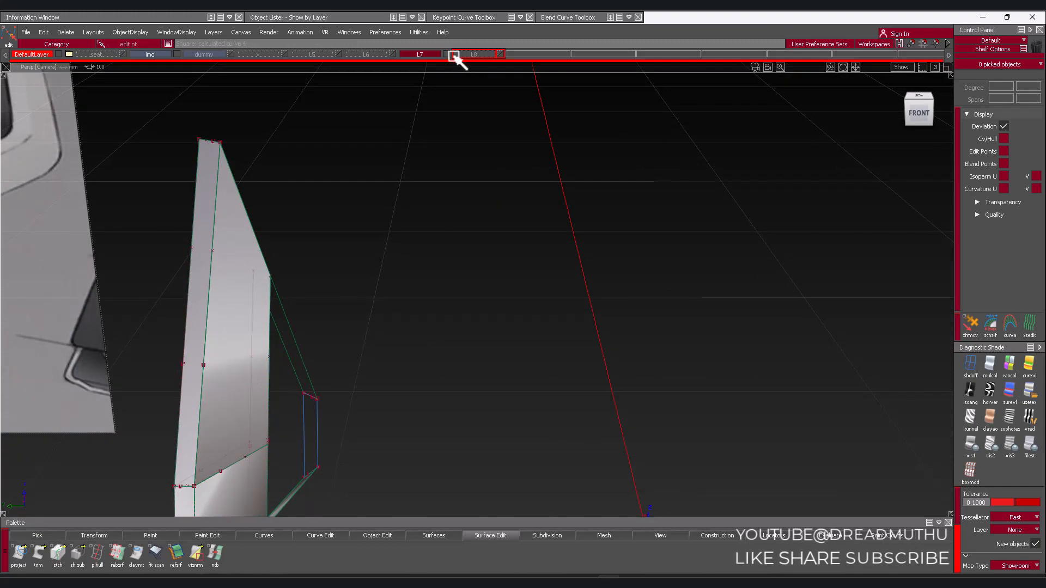
Show the seat surfaces on layer L8 to compare them with the side frame's rear corner, and hide the layer again
left_click(495, 54)
left_click_drag(457, 349, 370, 447, "alt+shift")
right_click_drag(370, 425, 430, 384, "alt+shift")
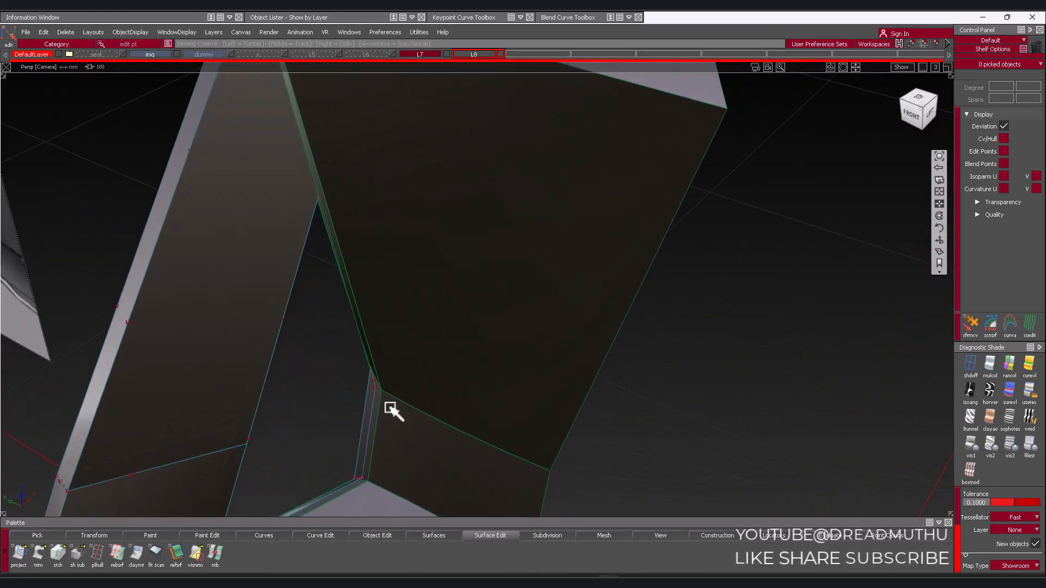
left_click_drag(386, 405, 550, 327, "alt+shift")
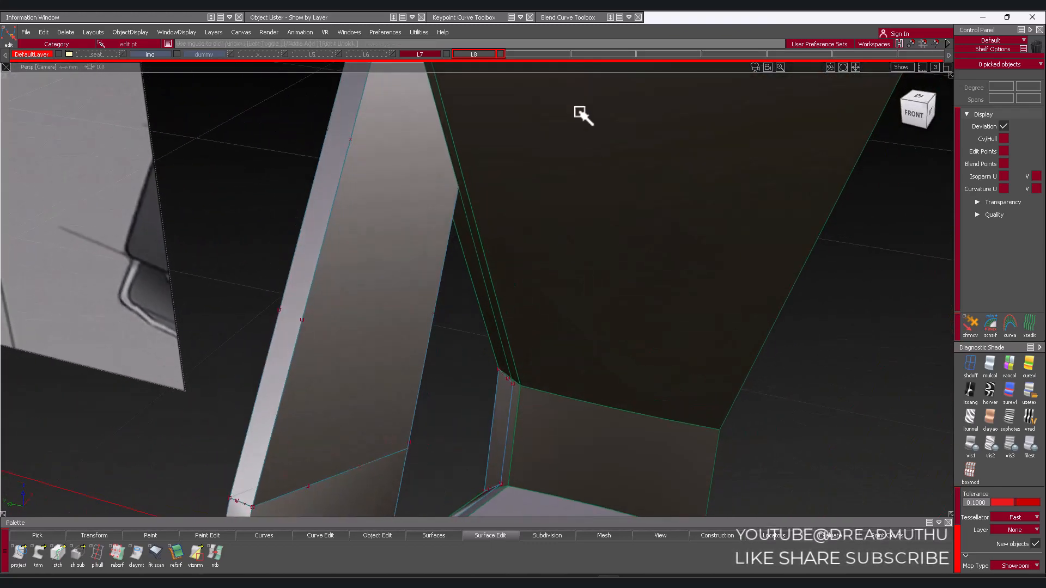
left_click(497, 53)
Create a Square surface on the narrow strip between the two short curves at the side frame's lower rear corner
left_click_drag(598, 363, 394, 258, "alt+shift")
right_click_drag(394, 257, 373, 301, "alt+shift")
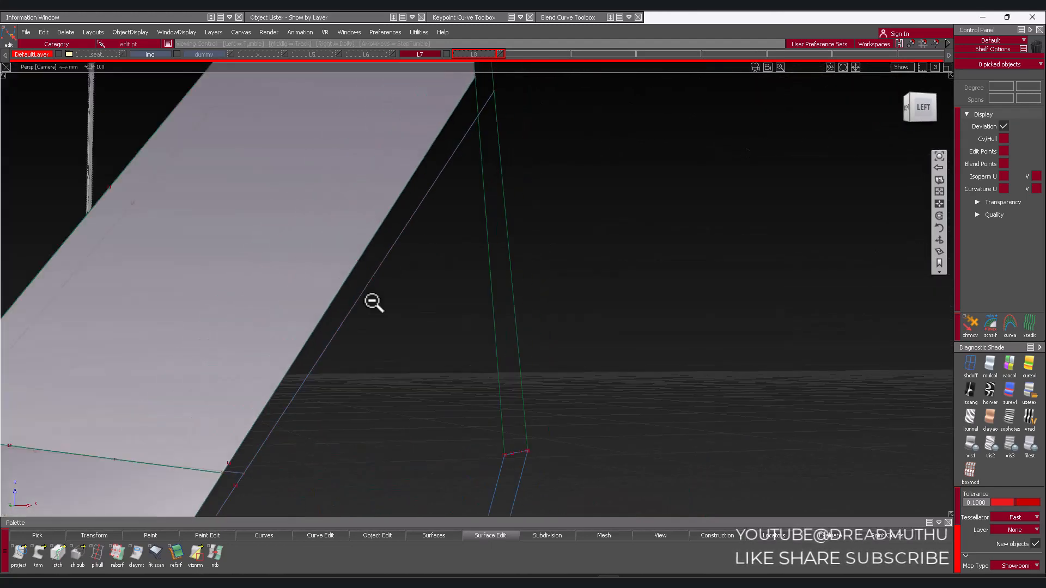
left_click_drag(374, 301, 563, 345, "alt+shift")
middle_click_drag(562, 345, 542, 366, "alt+shift")
left_click_drag(542, 366, 287, 360, "alt+shift")
right_click_drag(287, 360, 512, 322, "alt+shift")
middle_click_drag(512, 322, 453, 460, "alt+shift")
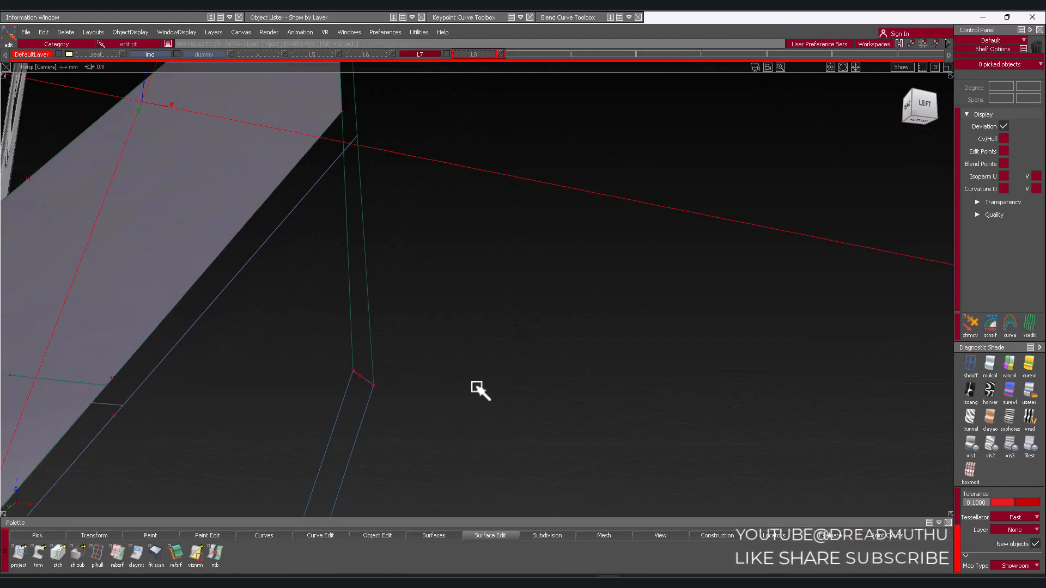
right_click_drag(431, 352, 379, 463, "alt+shift")
middle_click_drag(379, 463, 401, 411, "alt+shift")
left_click_drag(401, 411, 463, 419, "alt+shift")
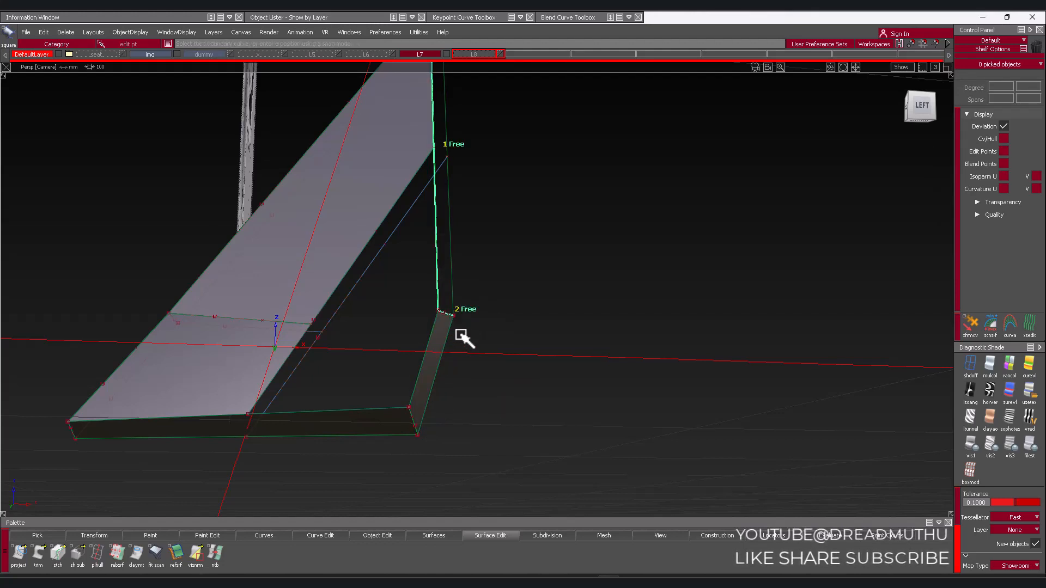
Create a Square surface on the long narrow rear strip above the short corner strip, using its two long curves and end curves
middle_click_drag(535, 252, 537, 337, "alt+shift")
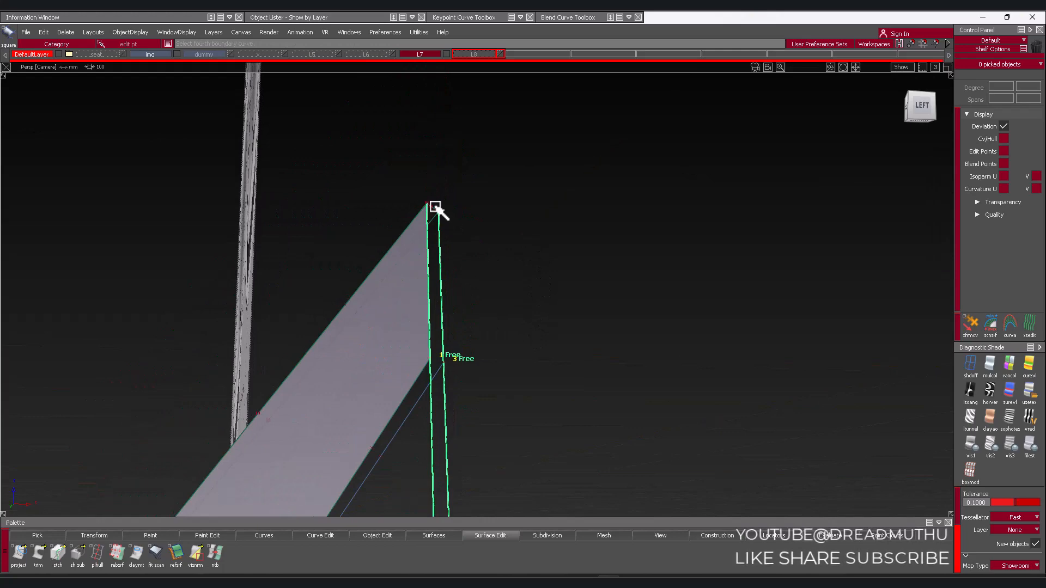
left_click_drag(468, 226, 429, 353, "alt+shift")
right_click_drag(429, 353, 444, 428, "alt+shift")
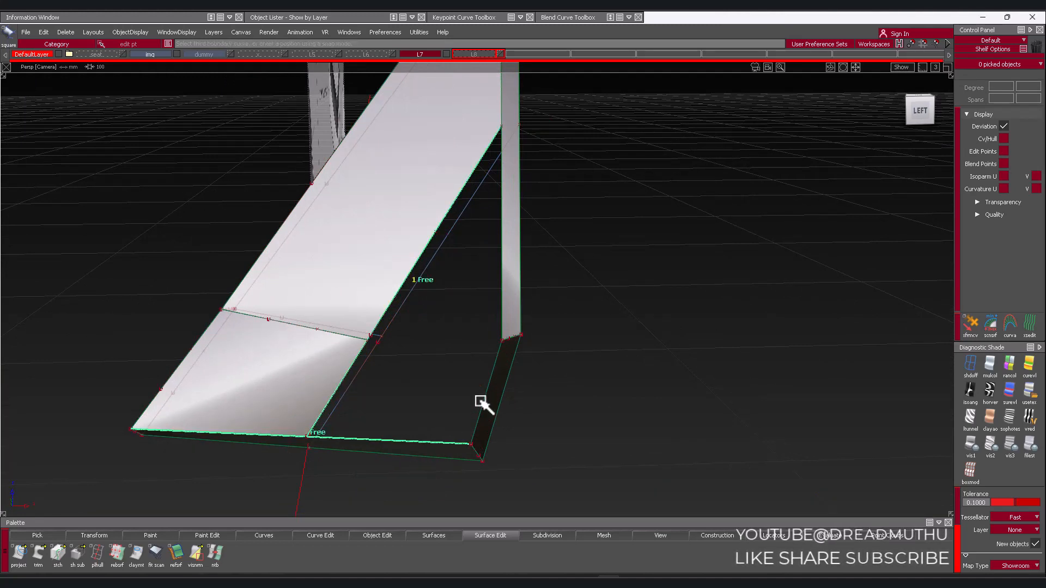
Create a Square surface on the left-facing side panel between its diagonal, bottom, short rear and long rear edges
left_click(517, 334)
left_click_drag(517, 334, 295, 357, "alt+shift")
right_click_drag(296, 357, 456, 366, "alt+shift")
left_click_drag(456, 366, 390, 457, "alt+shift")
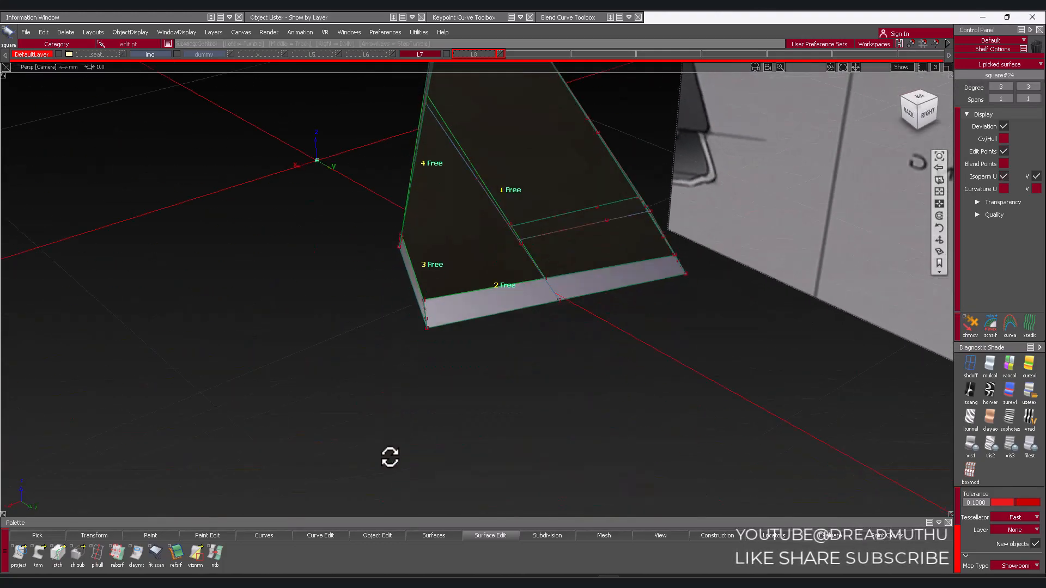
right_click_drag(390, 457, 522, 386, "alt+shift")
left_click_drag(524, 387, 530, 344, "alt+shift")
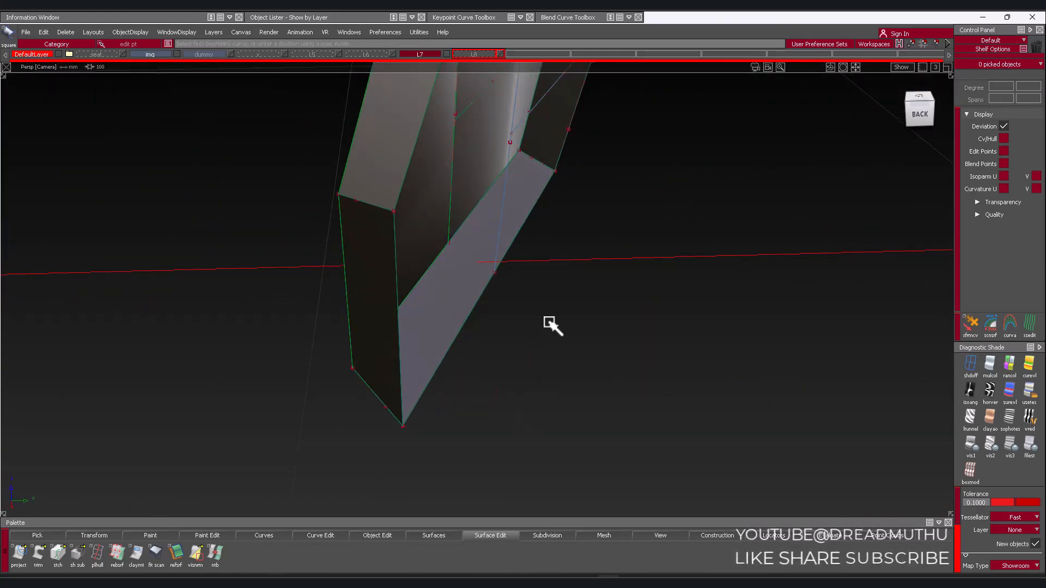
Create a matching Square surface on the opposite side panel from its bottom, diagonal, long rear and short rear curves
middle_click_drag(549, 324, 512, 357, "alt+shift")
left_click_drag(511, 358, 447, 381, "alt+shift")
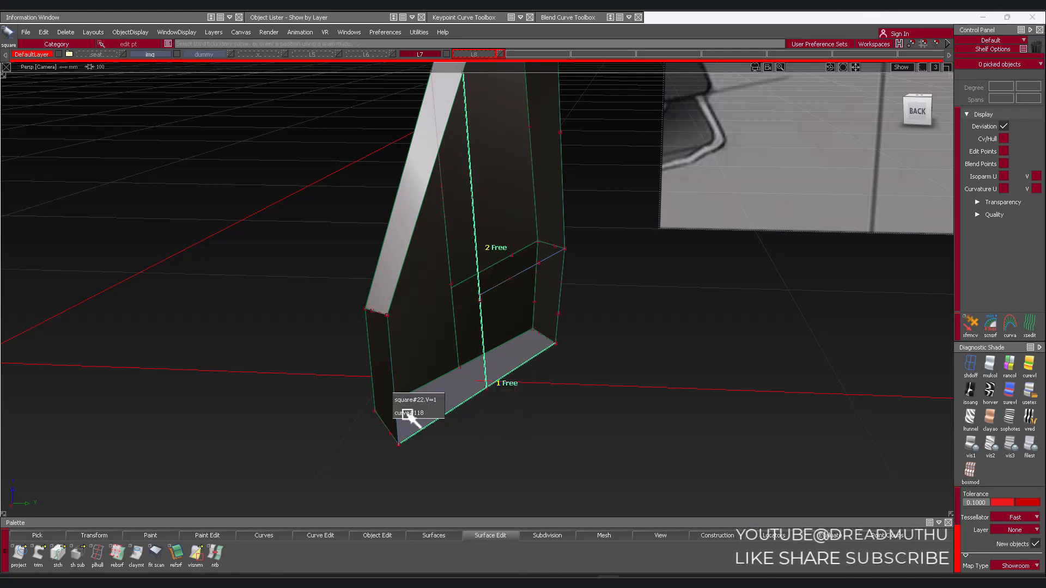
left_click(408, 253)
right_click_drag(531, 376, 500, 388, "alt+shift")
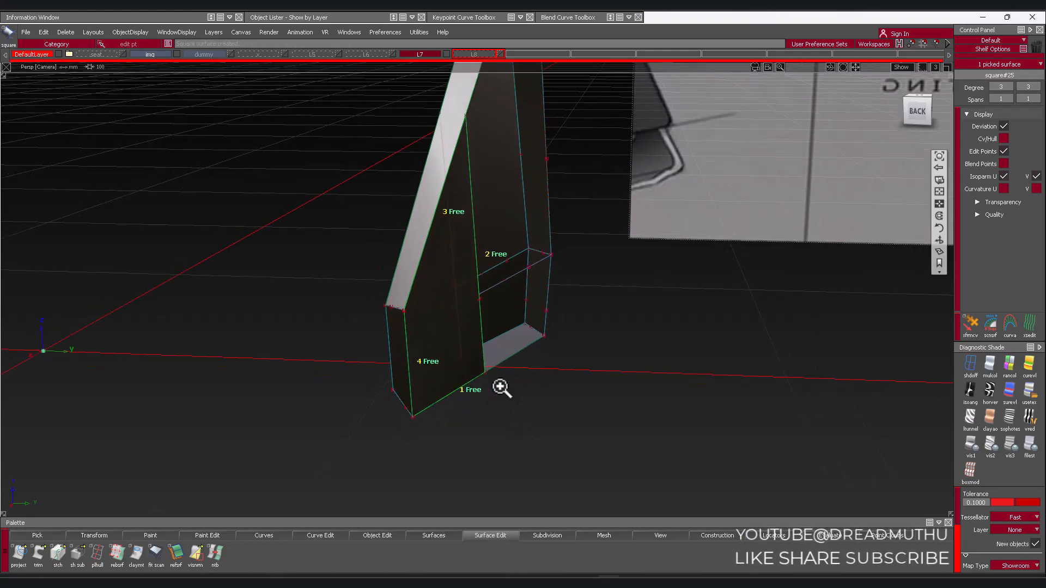
middle_click_drag(500, 388, 443, 417, "alt+shift")
left_click_drag(444, 418, 327, 381, "alt+shift")
right_click_drag(403, 388, 360, 389, "alt+shift")
middle_click_drag(359, 389, 282, 362, "alt+shift")
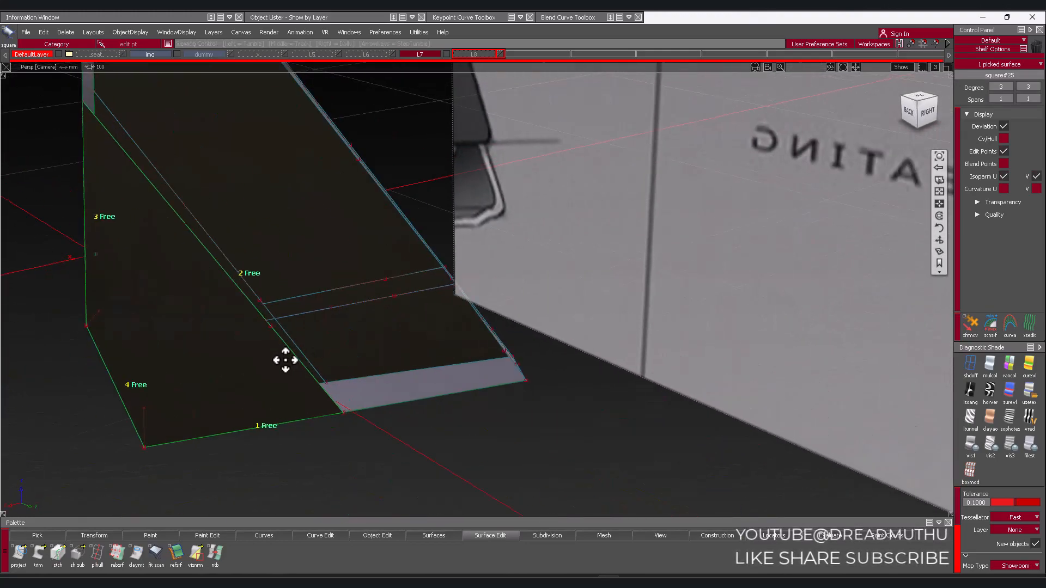
Create a Square surface on the side frame's lower narrow panel from its bottom, short upright and cross curves and the adjoining panel edge
left_click_drag(283, 362, 539, 354, "alt+shift")
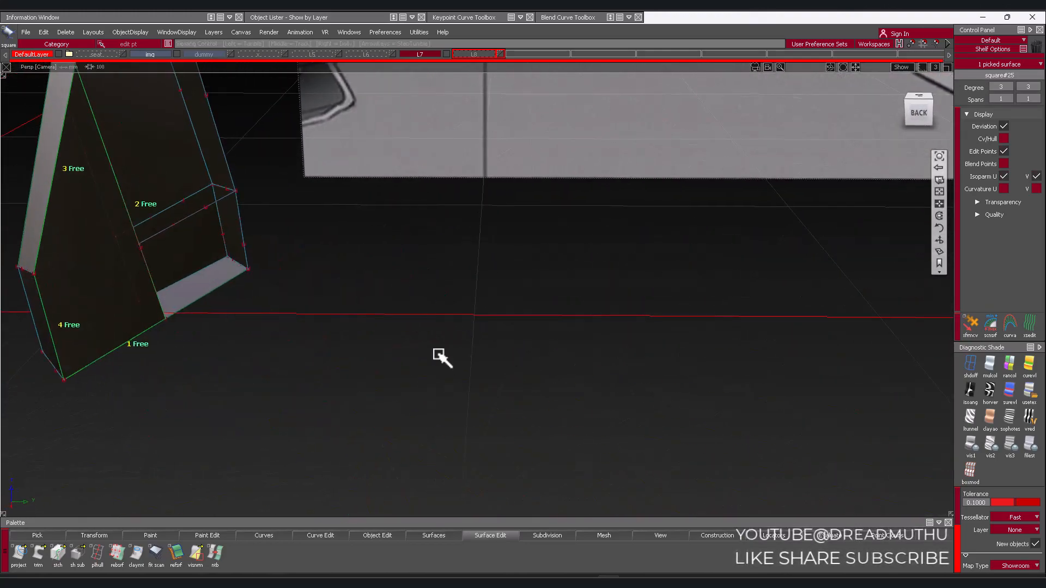
middle_click_drag(349, 297, 536, 335, "alt+shift")
right_click_drag(507, 338, 482, 337, "alt+shift")
middle_click_drag(453, 302, 476, 349, "alt+shift")
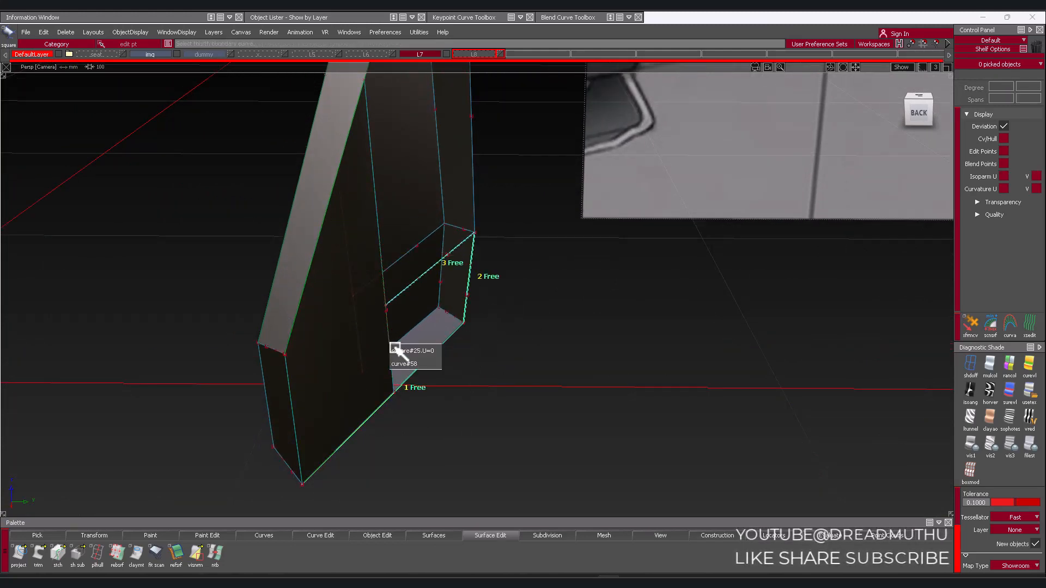
left_click(406, 364)
Create a Square surface on the tall narrow panel above the cross curve, using its two long edges, cross curve and top curve
middle_click_drag(514, 346, 523, 474, "alt+shift")
left_click_drag(513, 374, 469, 334, "alt+shift")
right_click_drag(469, 338, 432, 397, "alt+shift")
middle_click_drag(432, 397, 437, 358, "alt+shift")
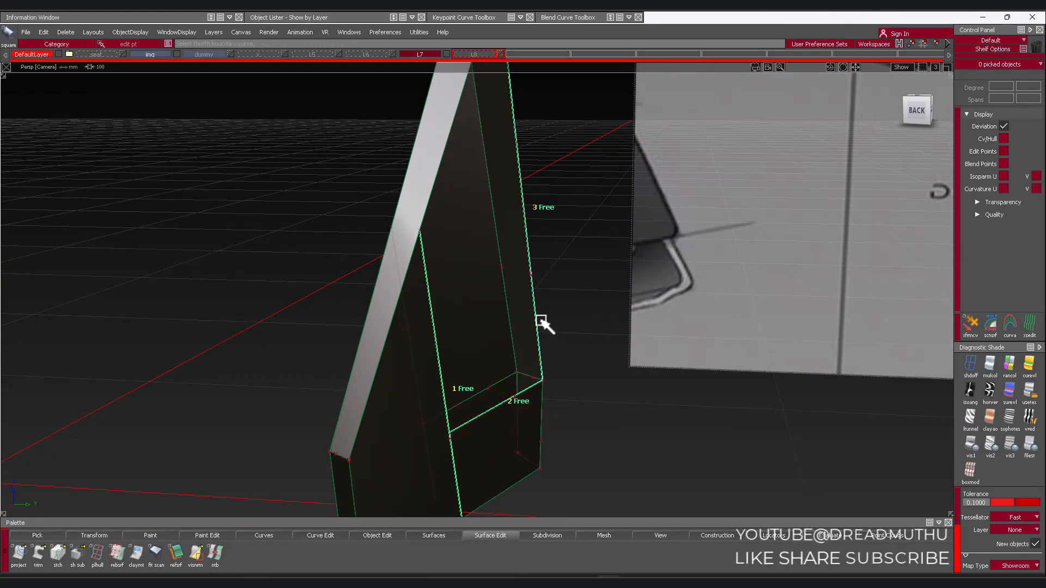
left_click(454, 195)
right_click(577, 384)
right_click_drag(517, 321, 482, 356, "alt+shift")
left_click_drag(482, 355, 123, 364, "alt+shift")
right_click_drag(653, 348, 610, 400, "alt+shift")
middle_click_drag(610, 401, 552, 278, "alt+shift")
left_click_drag(681, 327, 262, 356, "alt+shift")
middle_click_drag(327, 349, 526, 360, "alt+shift")
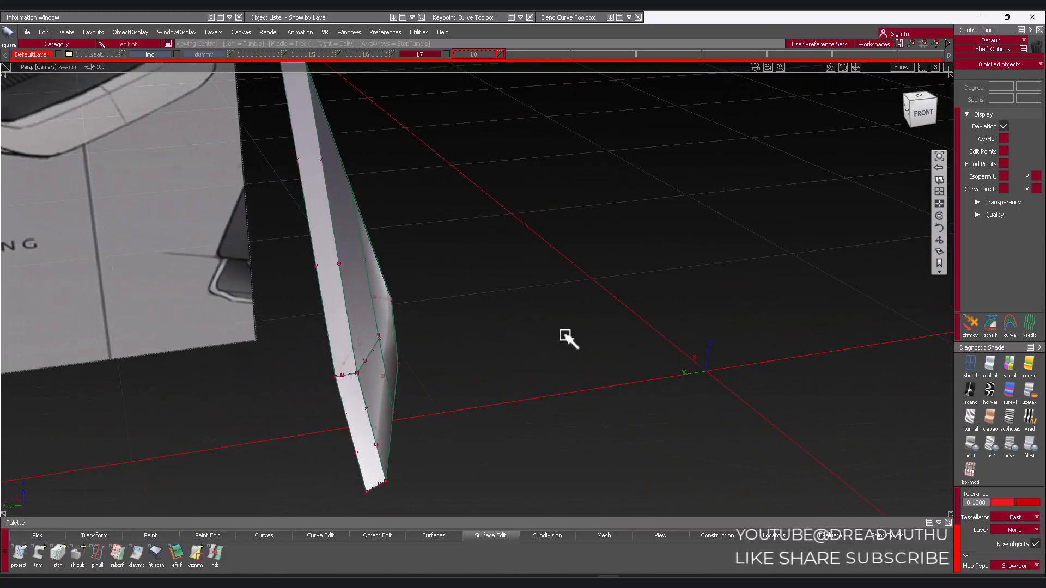
left_click_drag(562, 333, 455, 330, "alt+shift")
Display layers L5 and L6 together with the side frame and examine how the seat surfaces fit together
left_click(500, 54)
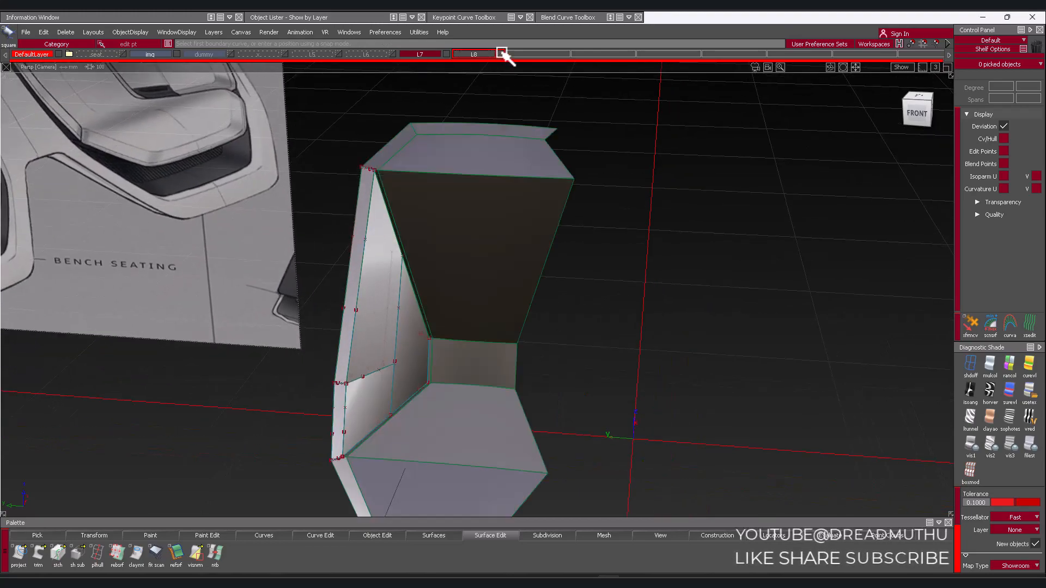
left_click_drag(578, 260, 644, 161, "alt+shift")
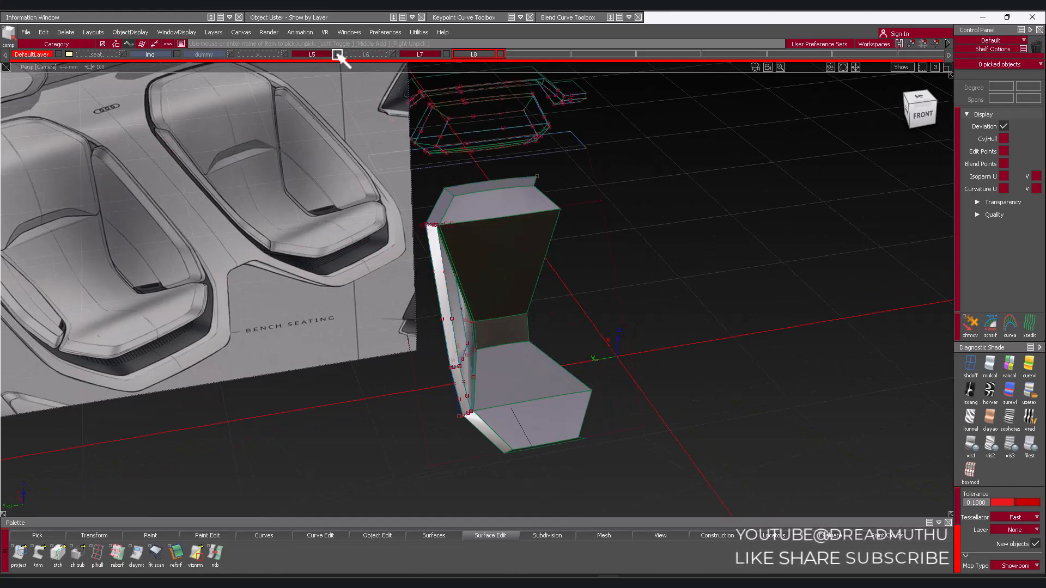
left_click_drag(348, 126, 381, 46, "alt+shift")
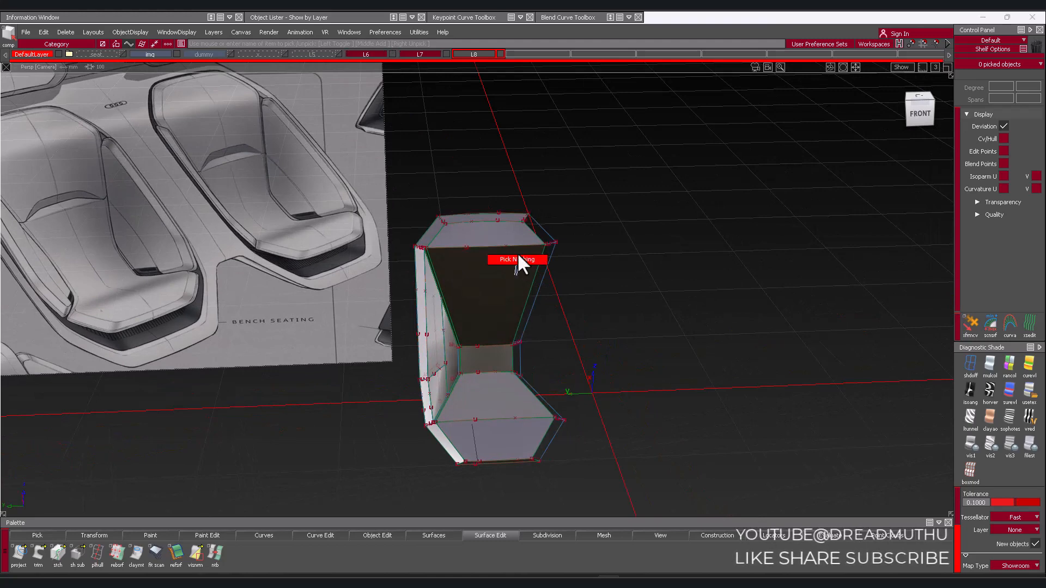
right_click_drag(517, 253, 591, 239, "alt+shift")
middle_click_drag(591, 239, 595, 260, "alt+shift")
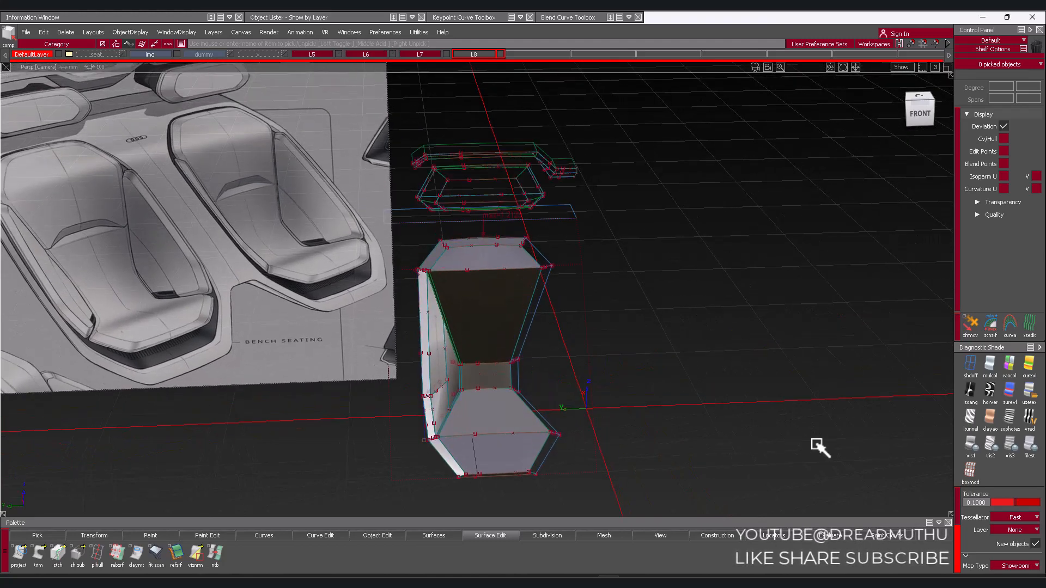
left_click(1029, 392)
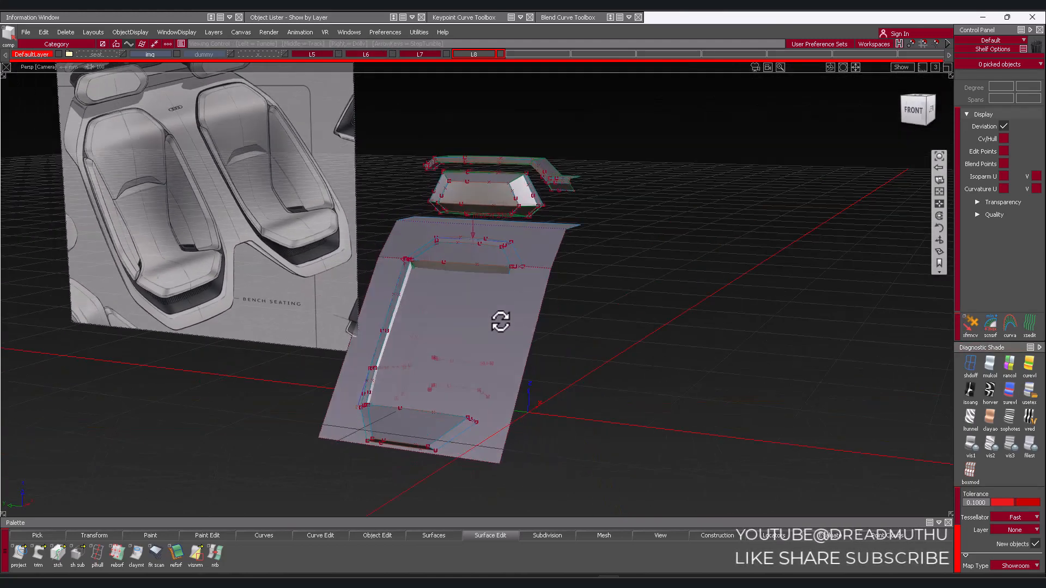
left_click_drag(501, 322, 616, 399, "alt+shift")
right_click_drag(616, 399, 786, 325, "alt+shift")
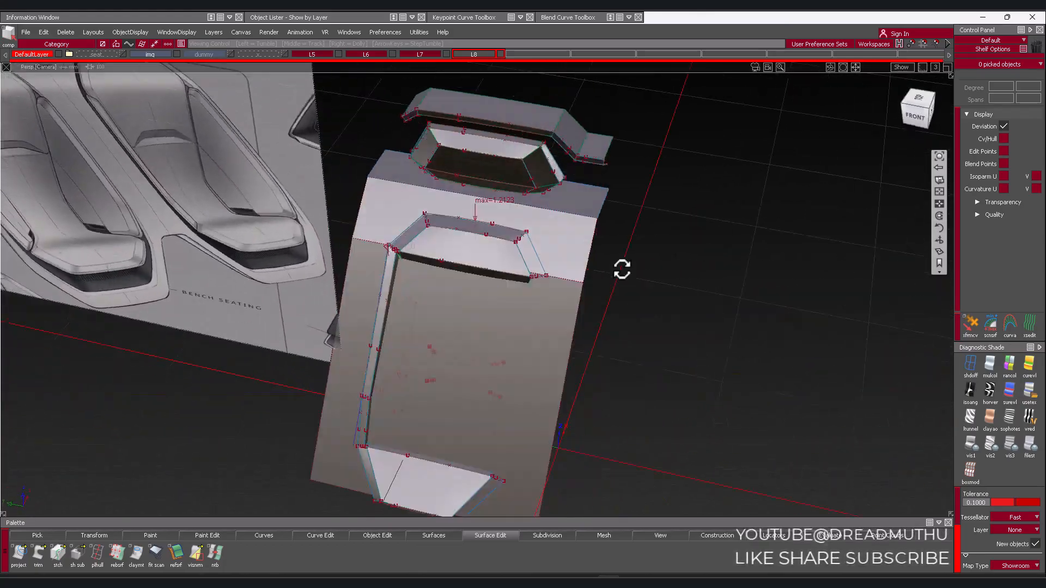
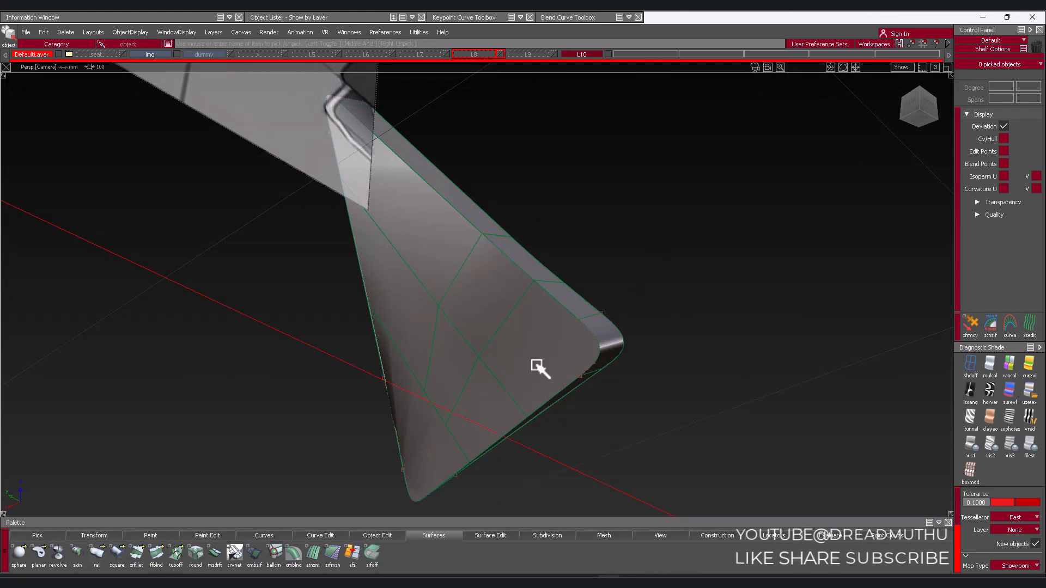
Assign the seven surfaces forming the side frame's broad side panel to layer L6
left_click(539, 368)
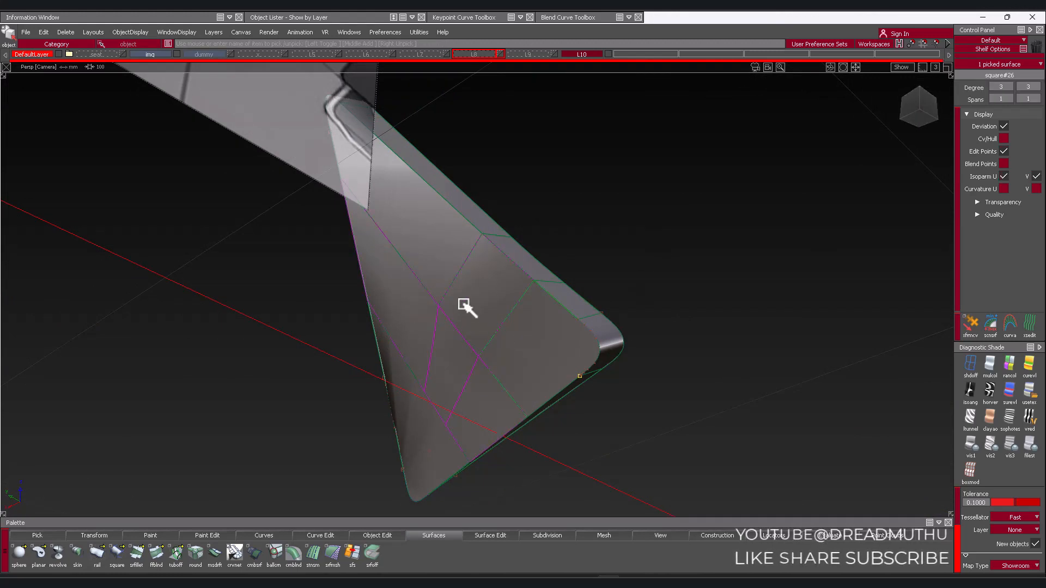
left_click(447, 366)
left_click_drag(512, 455, 358, 112, "alt+shift")
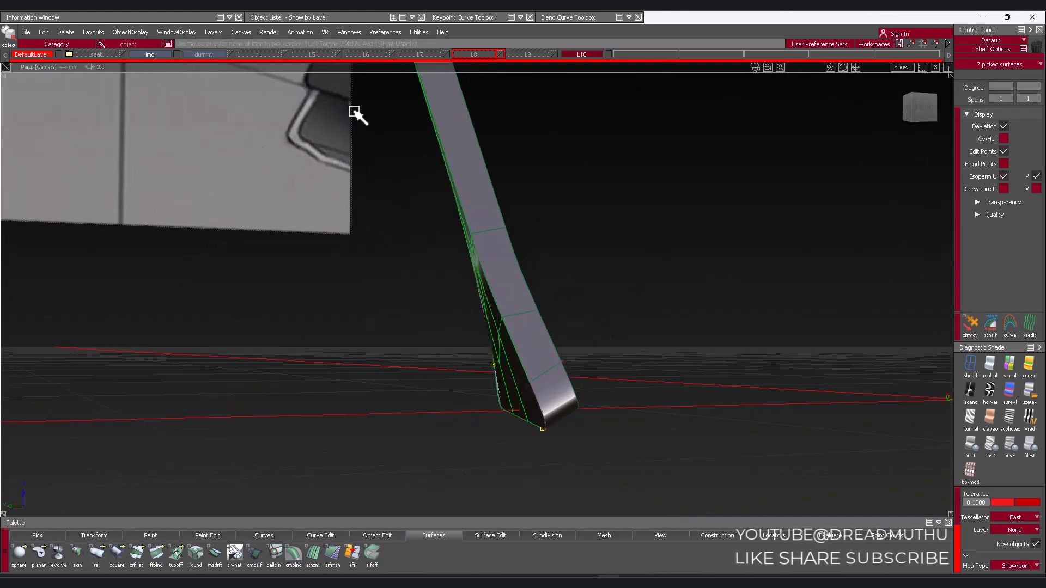
left_click(252, 54)
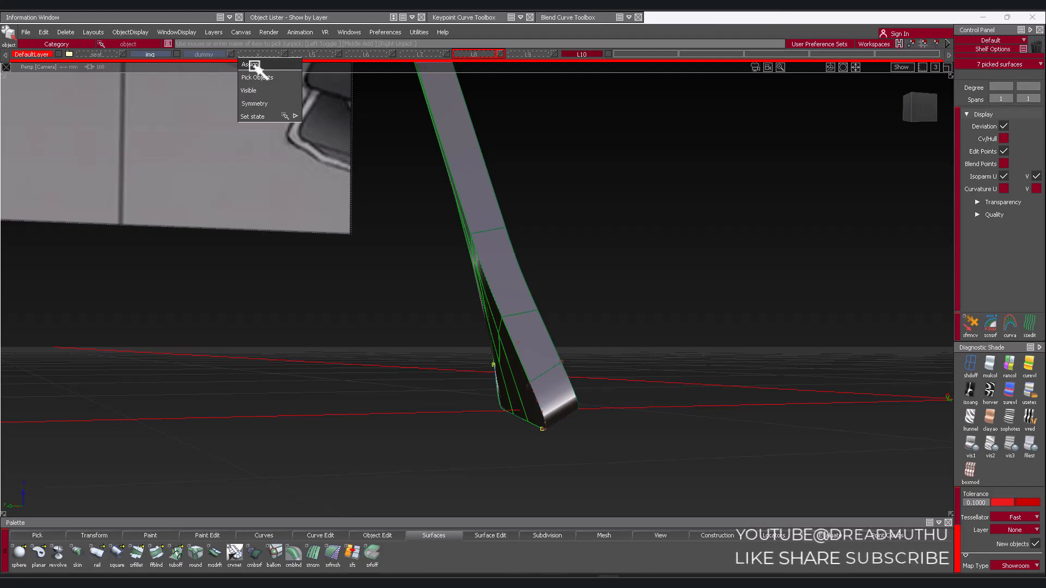
left_click(345, 54)
left_click(363, 64)
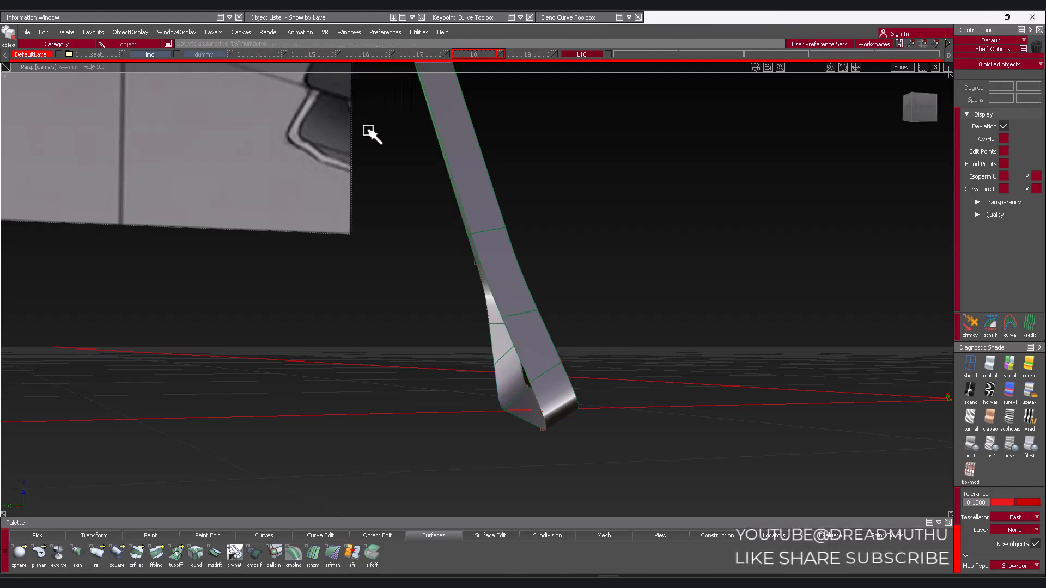
mouse_move(635, 340)
left_mouse_down("alt+shift")
mouse_move(861, 261)
mouse_move(644, 294)
mouse_move(469, 357)
mouse_move(392, 405)
mouse_move(416, 296)
mouse_move(450, 361)
mouse_move(446, 434)
mouse_move(454, 405)
mouse_move(596, 437)
mouse_move(509, 432)
left_mouse_up("alt+shift")
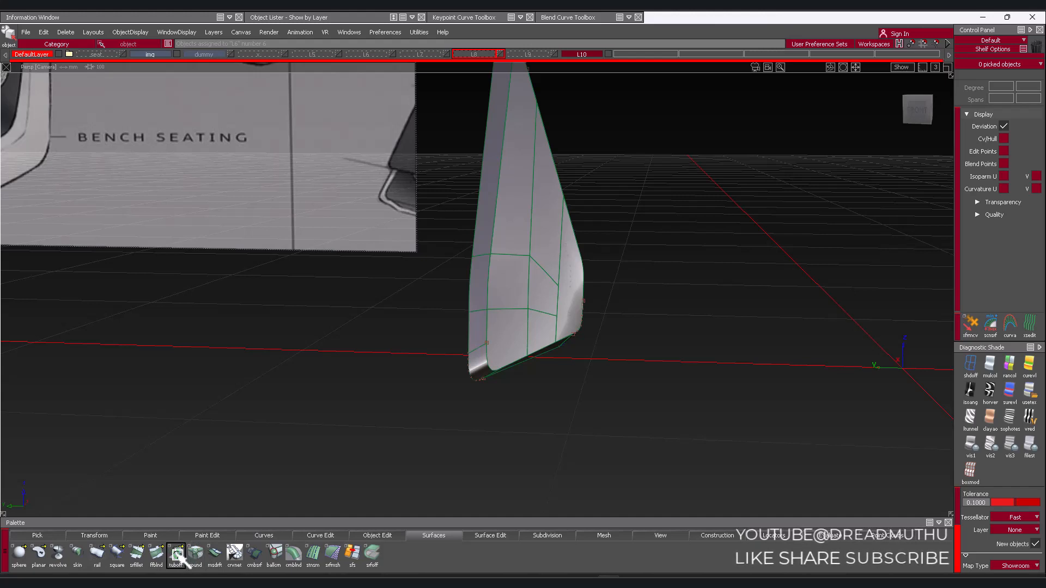
Start a Fillet Flange with Chain Select enabled and pick the side frame's outer rim edge chain
left_click_drag(178, 551, 183, 530)
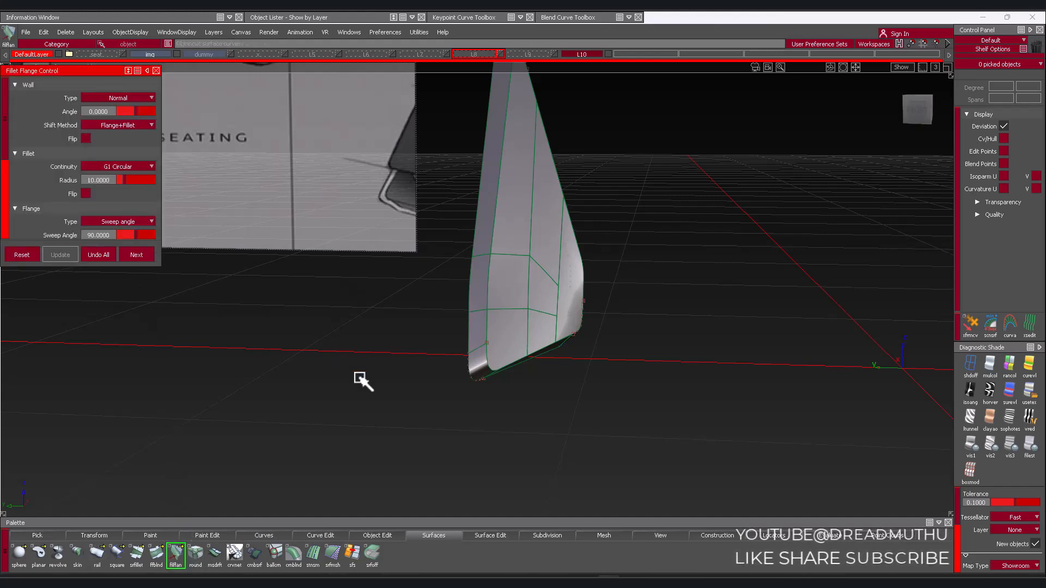
left_click_drag(363, 381, 518, 378, "alt+shift")
scroll(123, 226, "down", 3)
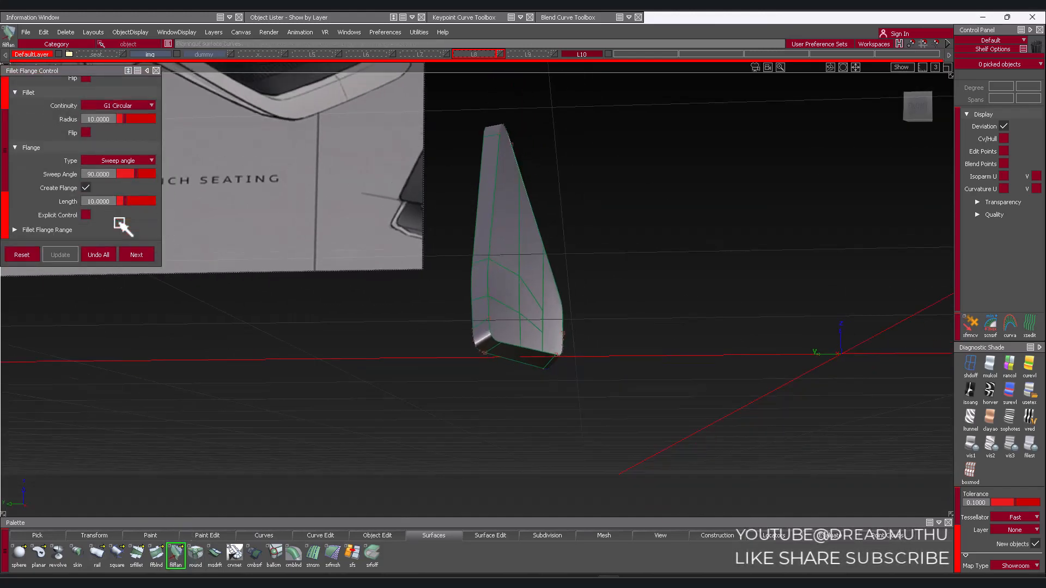
scroll(122, 226, "down", 3)
left_click(150, 206)
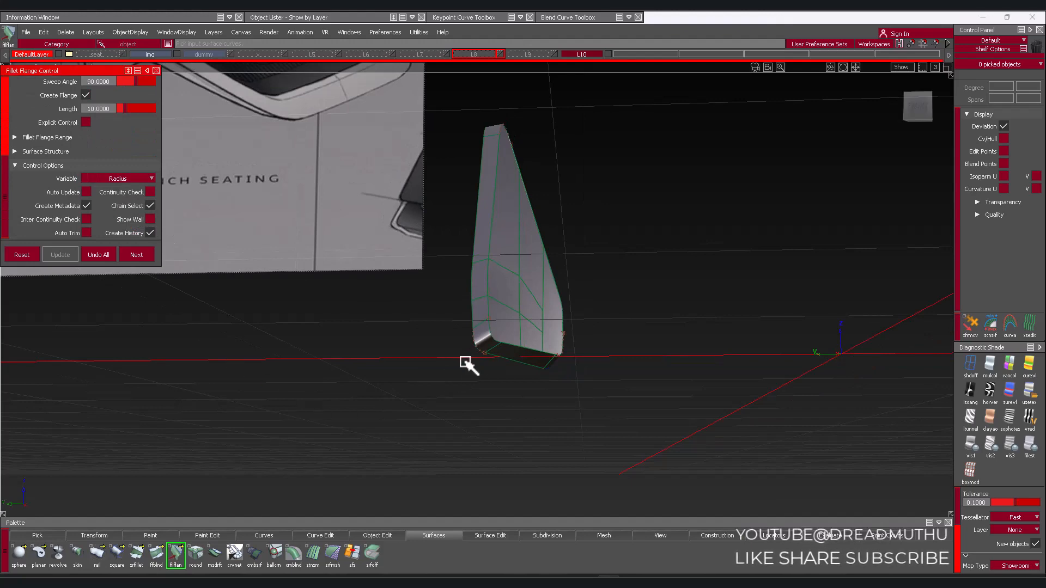
left_click(479, 350)
left_click(505, 369)
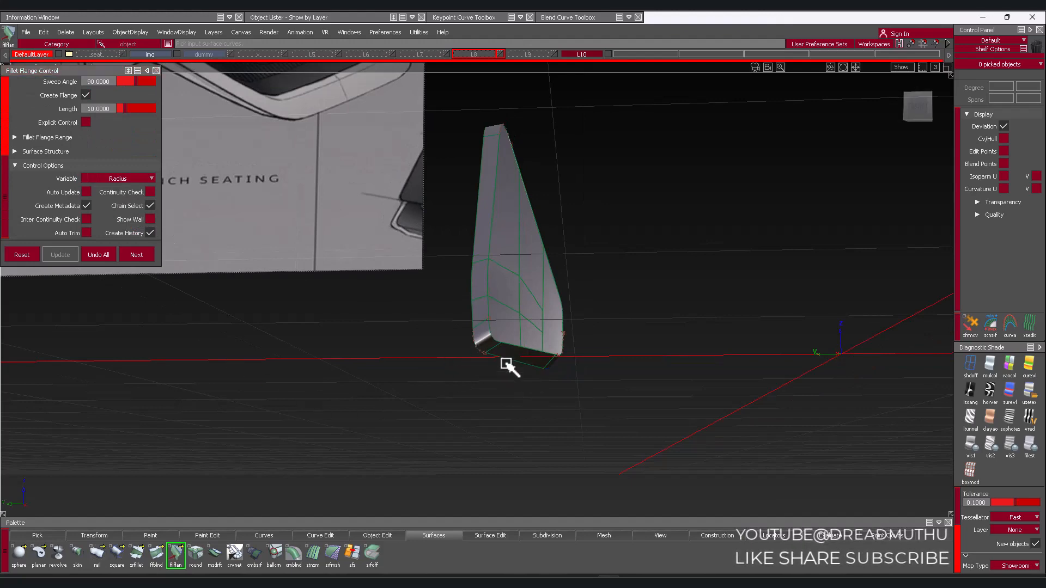
left_click_drag(504, 374, 483, 484, "alt+shift")
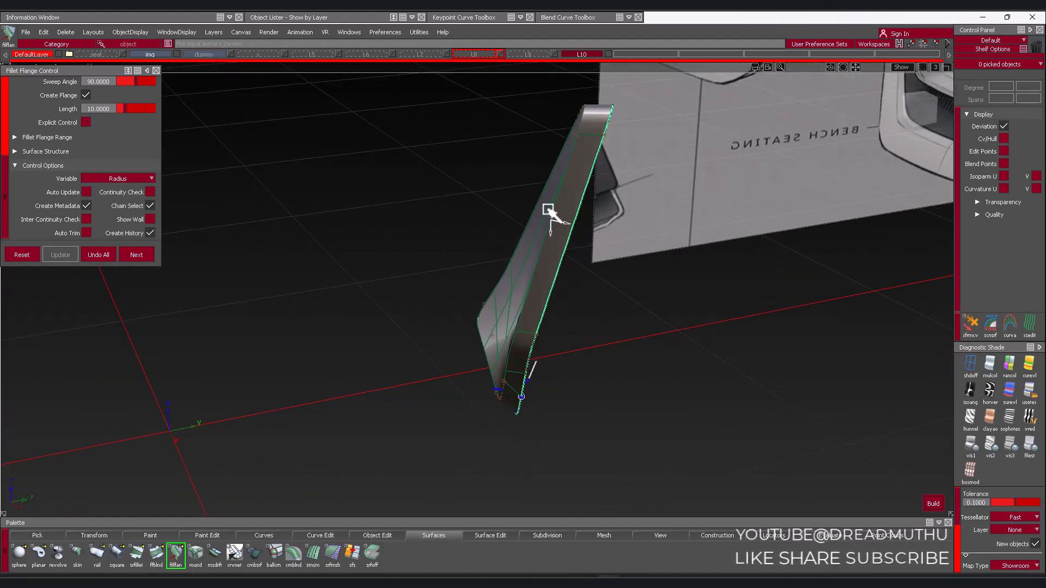
Set the Fillet Flange radius to 2 for the rim edge
left_click_drag(577, 294, 338, 305, "alt+shift")
scroll(116, 150, "up", 5)
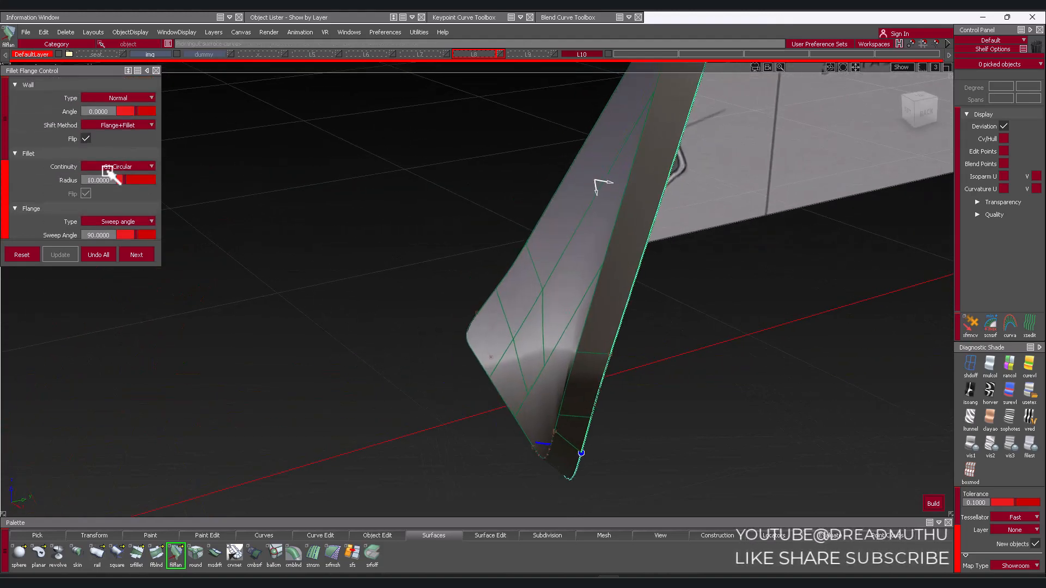
left_click(111, 181)
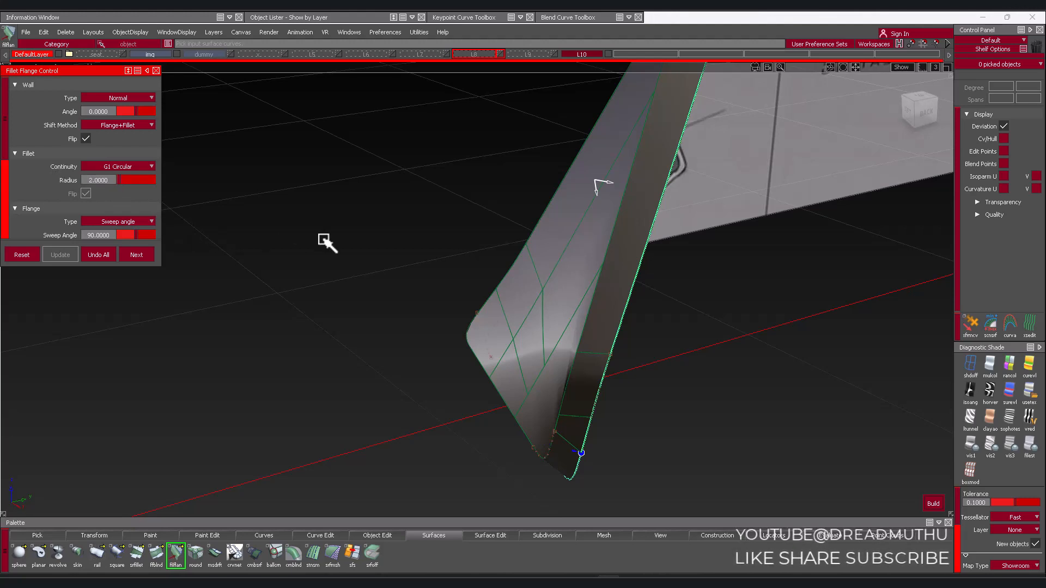
left_click_drag(324, 241, 245, 251, "alt+shift")
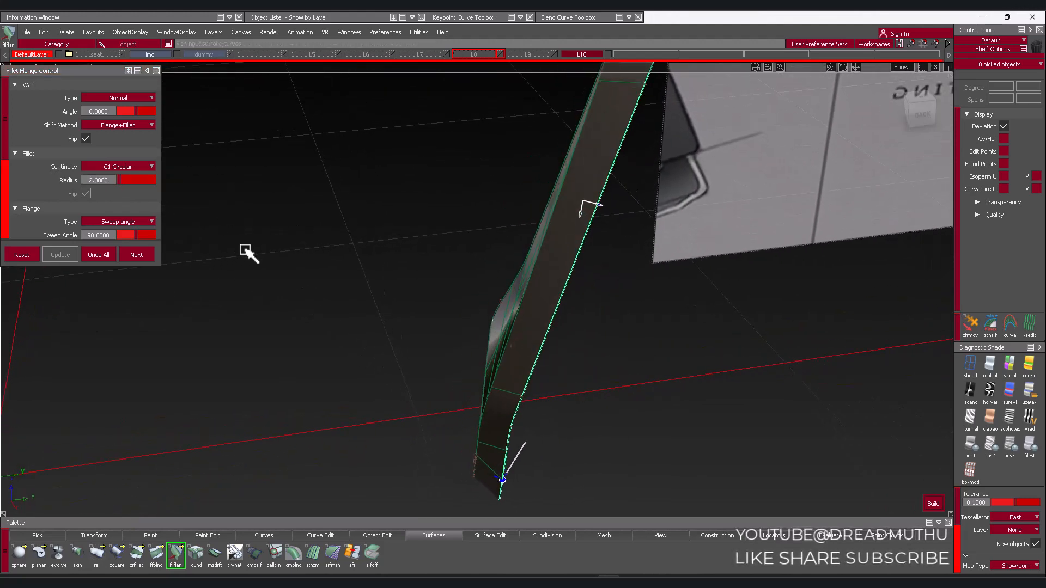
Flip the fillet flange direction toward the inside of the frame opening and inspect it around the rim
left_click(209, 228)
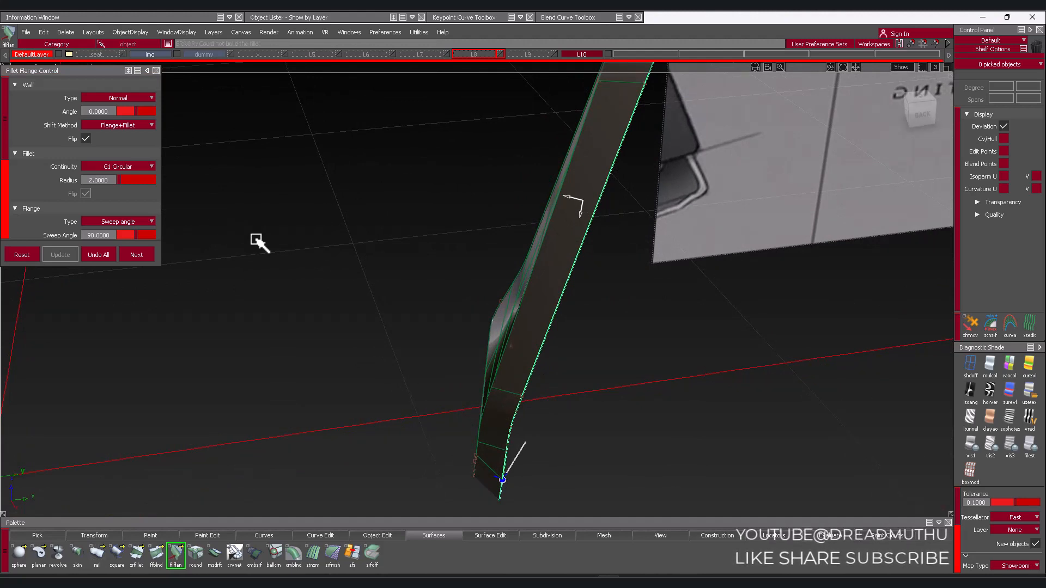
left_click_drag(484, 233, 310, 250, "alt+shift")
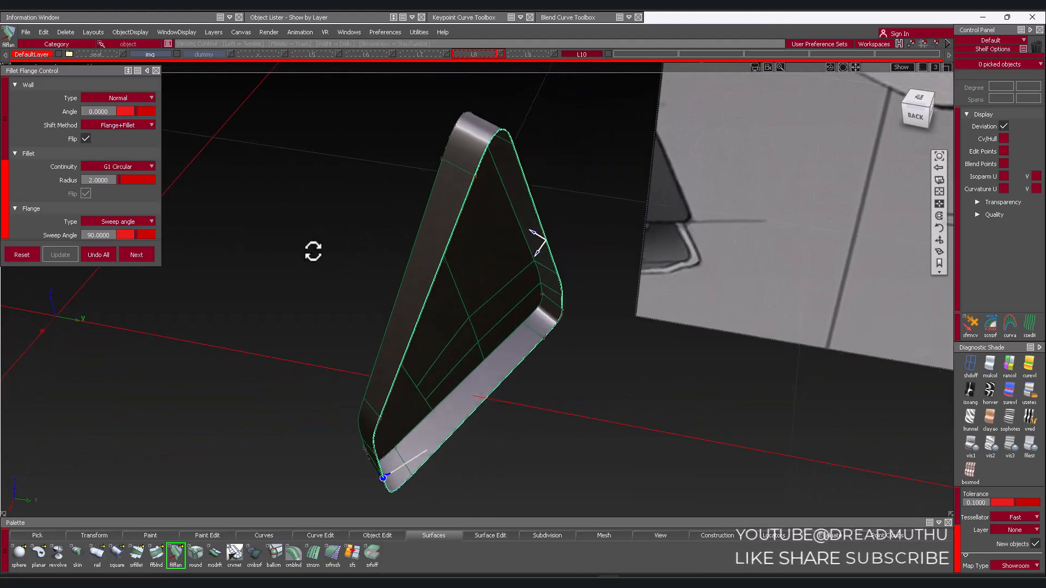
right_click_drag(310, 250, 471, 186, "alt+shift")
middle_click_drag(472, 186, 460, 218, "alt+shift")
left_click_drag(460, 218, 299, 266, "alt+shift")
right_click_drag(300, 266, 307, 266, "alt+shift")
middle_click_drag(306, 266, 310, 252, "alt+shift")
left_click_drag(310, 252, 716, 246, "alt+shift")
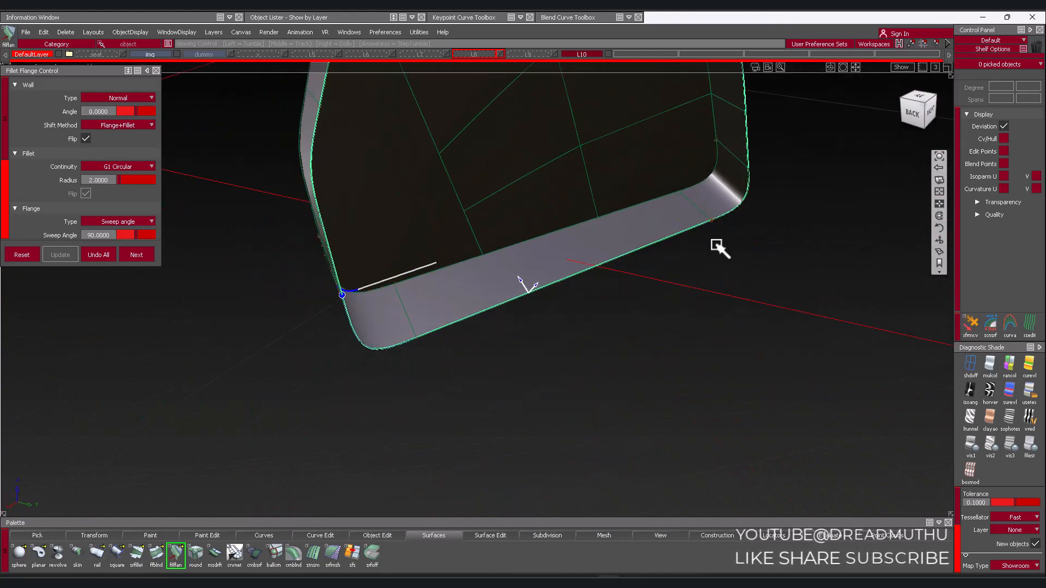
left_click_drag(559, 276, 602, 280, "alt+shift")
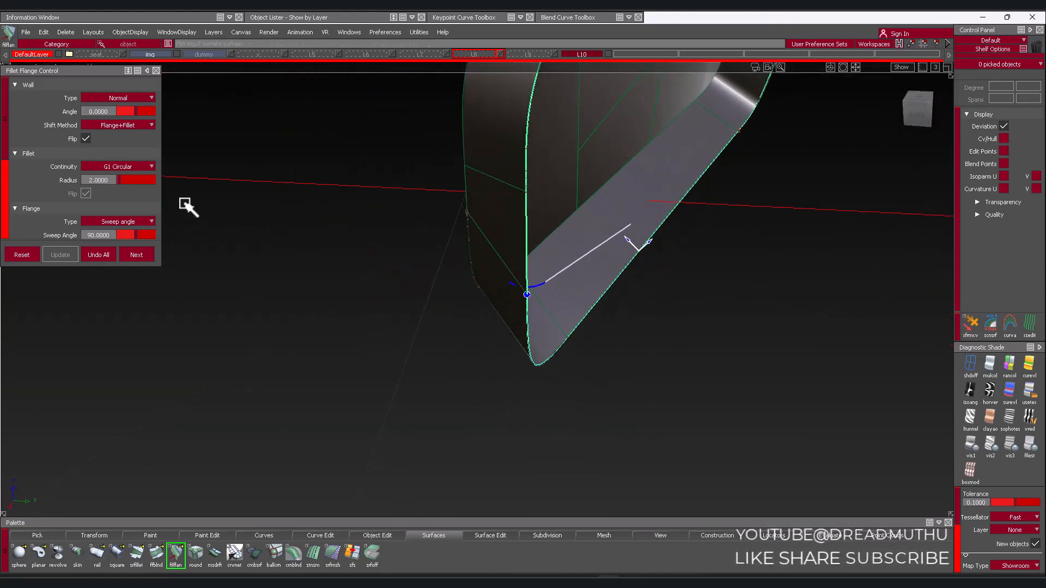
Set the flange length to 5 and pick the rim edge chain again as a new fillet flange
scroll(98, 183, "down", 3)
left_click(113, 202)
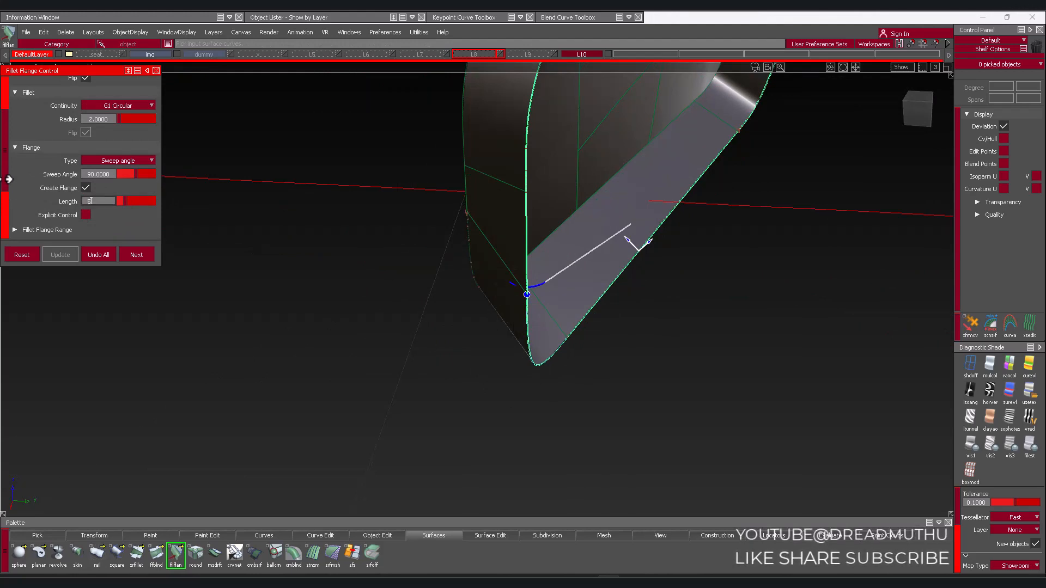
scroll(101, 185, "down", 3)
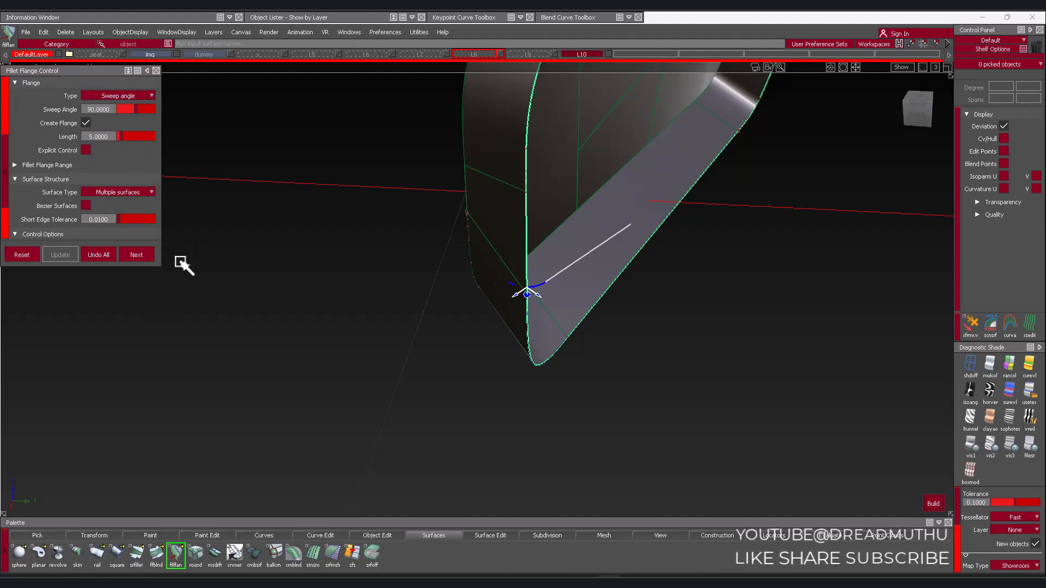
left_click(137, 255)
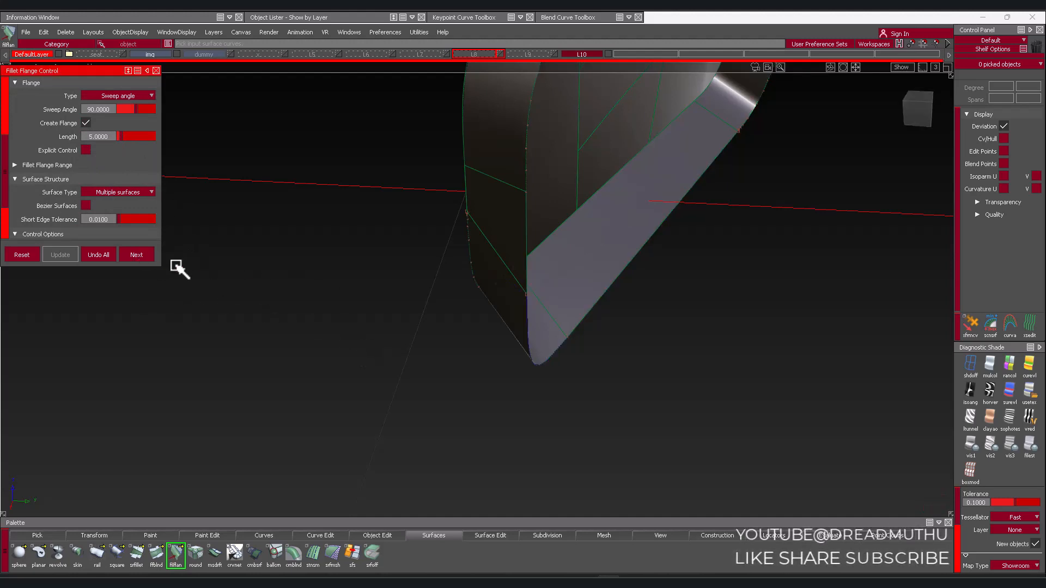
left_click(558, 338)
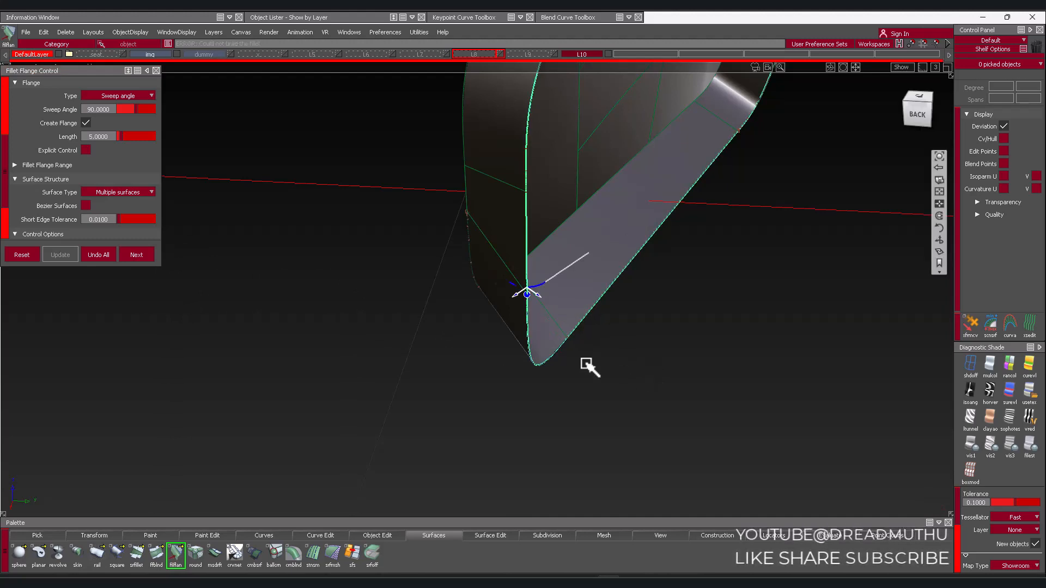
Set the flange length to 2 for the rim's fillet flange and inspect the lower corners
left_click_drag(590, 366, 580, 334, "alt+shift")
left_click(111, 137)
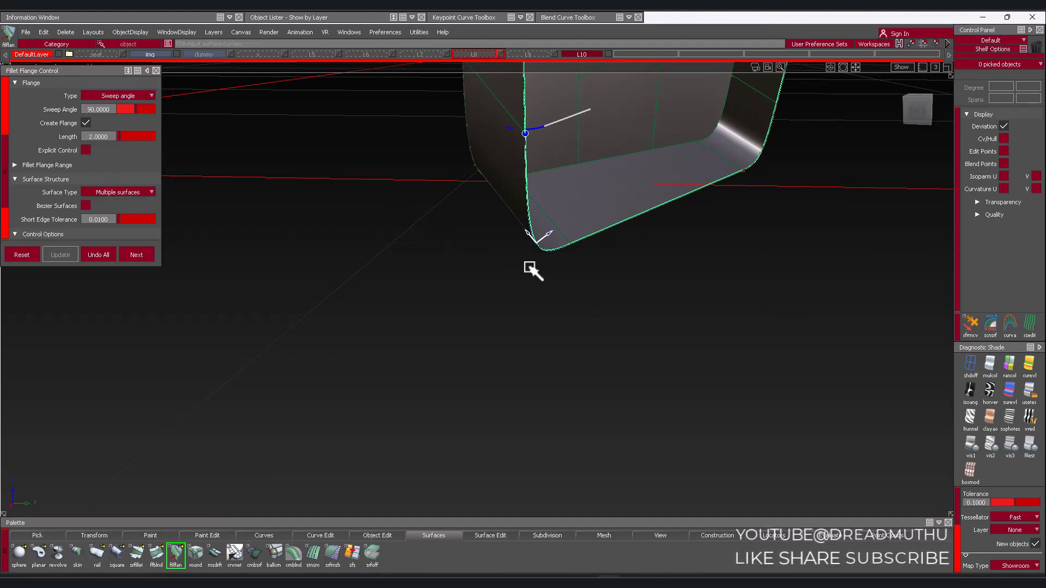
left_click_drag(529, 269, 451, 277, "alt+shift")
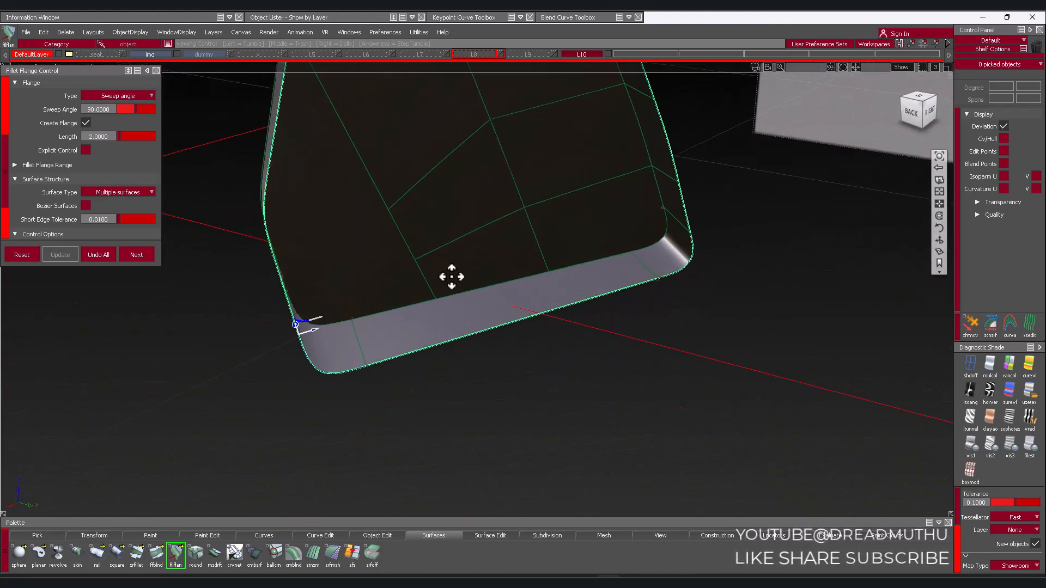
middle_click_drag(451, 276, 489, 264, "alt+shift")
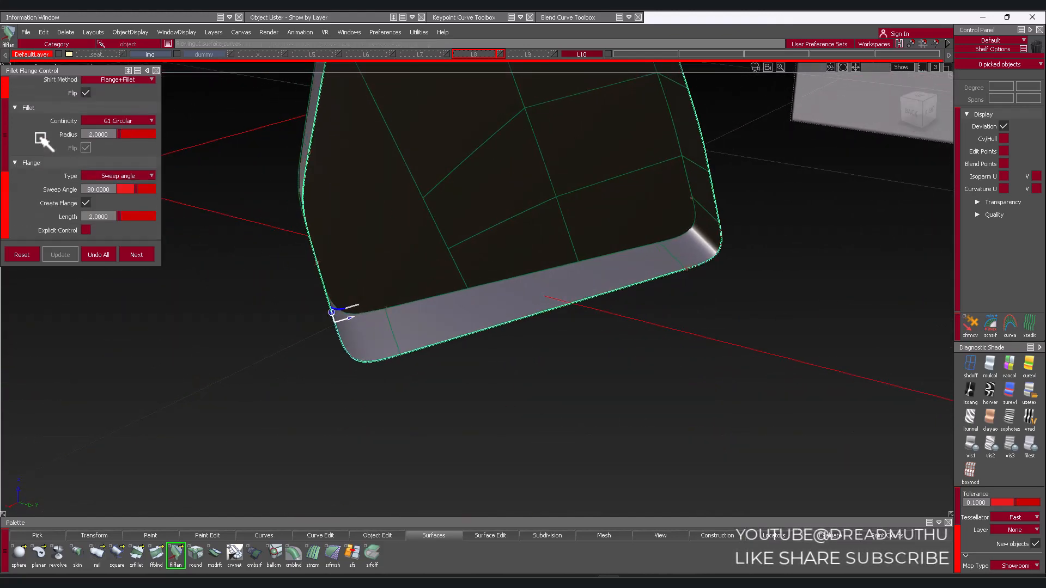
Set the fillet radius to 1 for the rim's fillet flange and inspect the lower corners from several sides
scroll(76, 153, "up", 5)
left_click(109, 180)
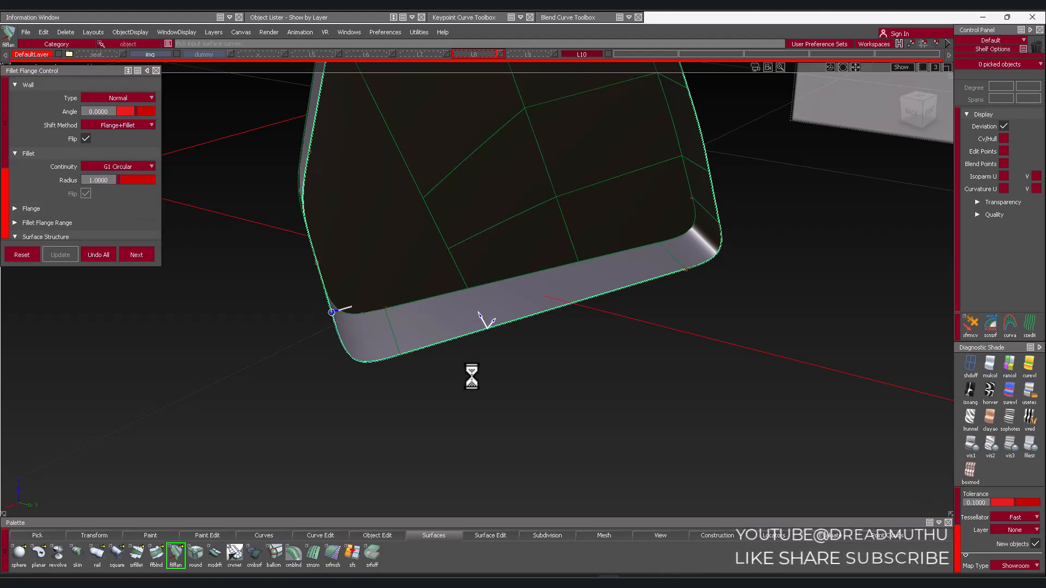
left_click_drag(523, 378, 632, 278, "alt+shift")
right_click_drag(632, 278, 668, 276, "alt+shift")
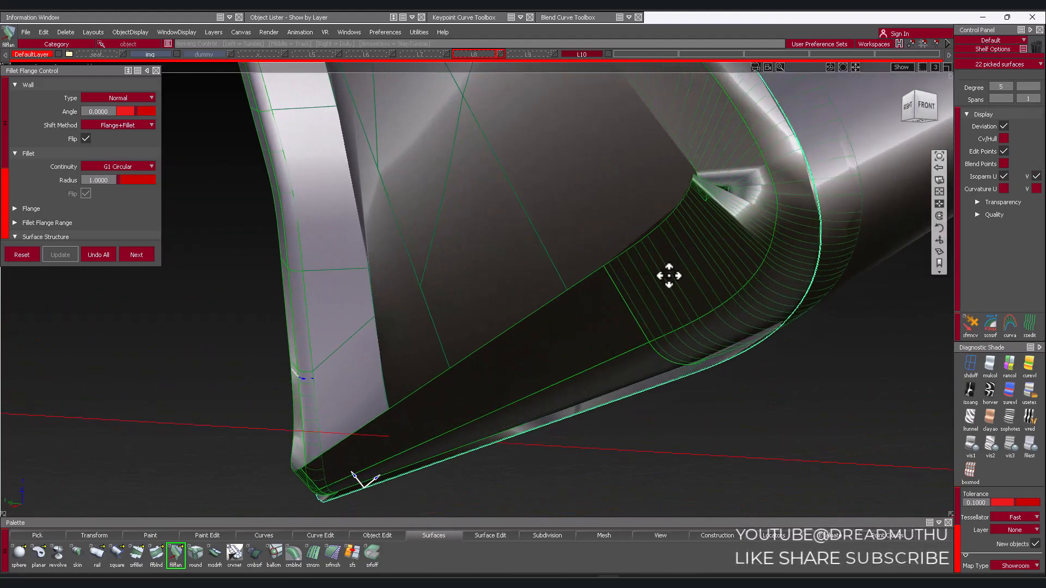
middle_click_drag(668, 276, 660, 288, "alt+shift")
left_click_drag(660, 289, 644, 279, "alt+shift")
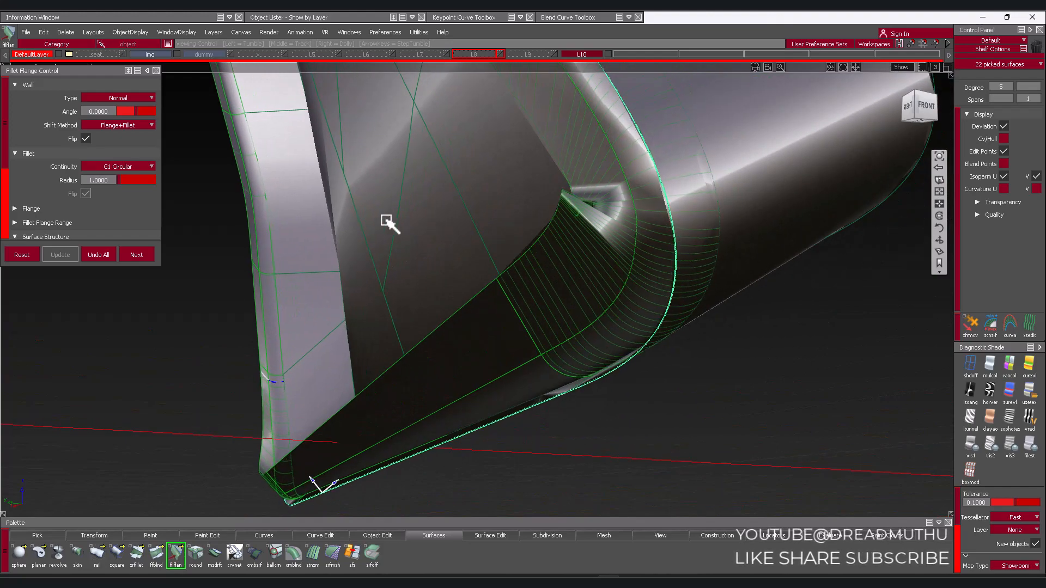
left_click_drag(415, 231, 752, 322, "alt+shift")
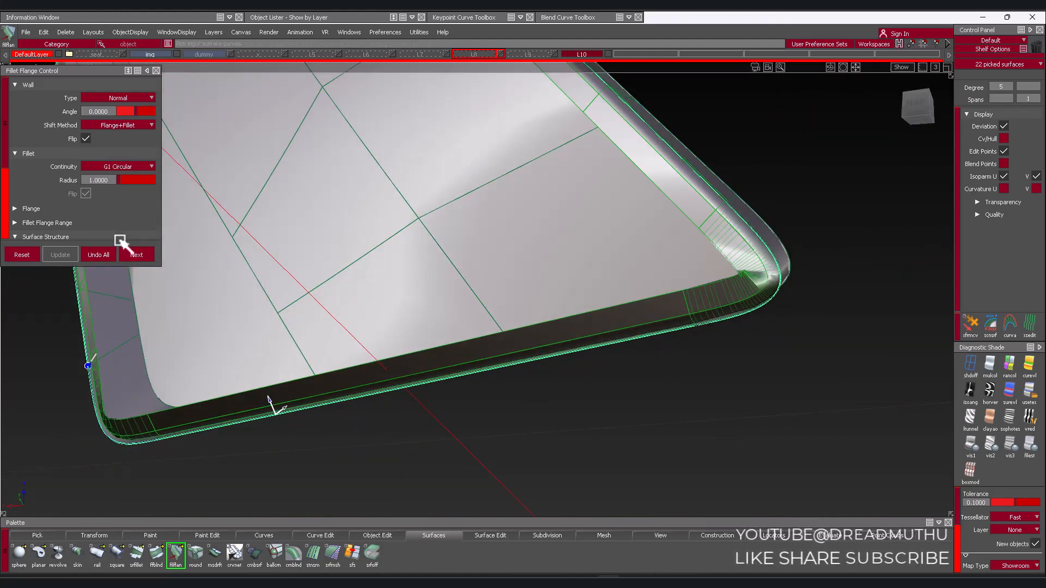
left_click_drag(436, 266, 409, 298, "alt+shift")
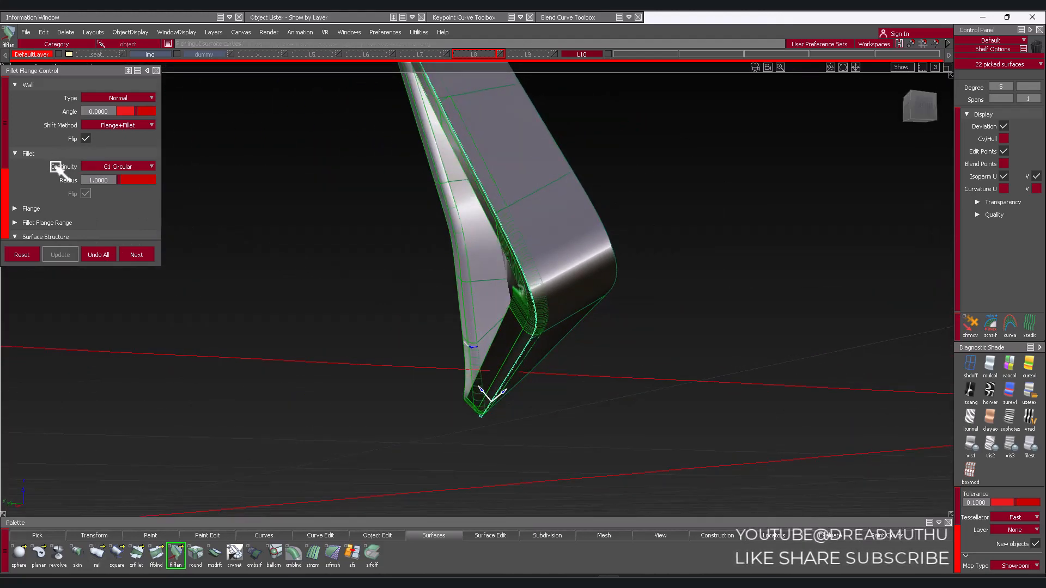
Set the flange sweep angle to 60 and turn on Auto Trim for the rim's fillet flange
scroll(57, 174, "down", 3)
scroll(79, 204, "down", 3)
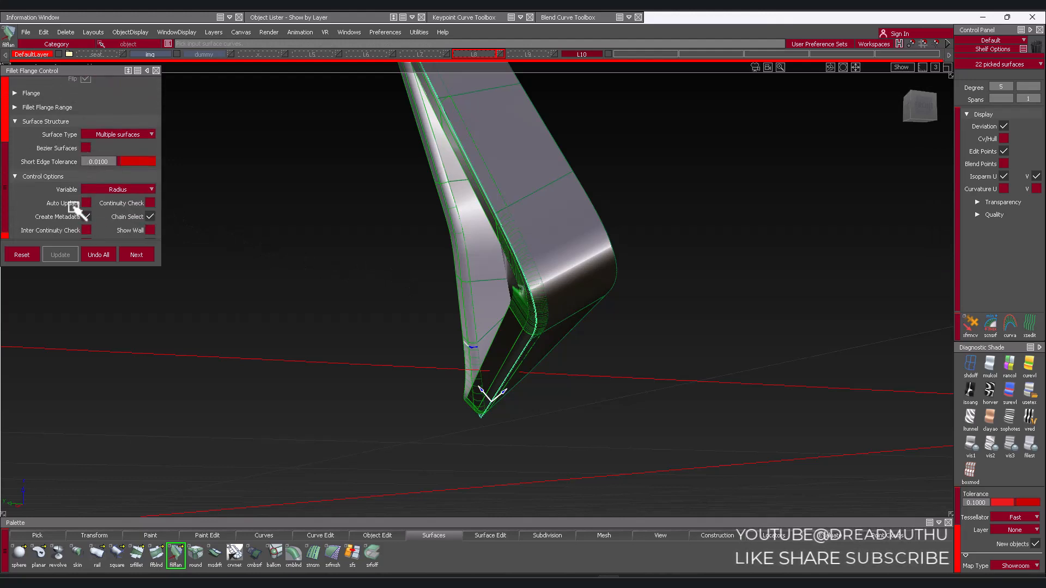
left_click(42, 105)
left_click(31, 93)
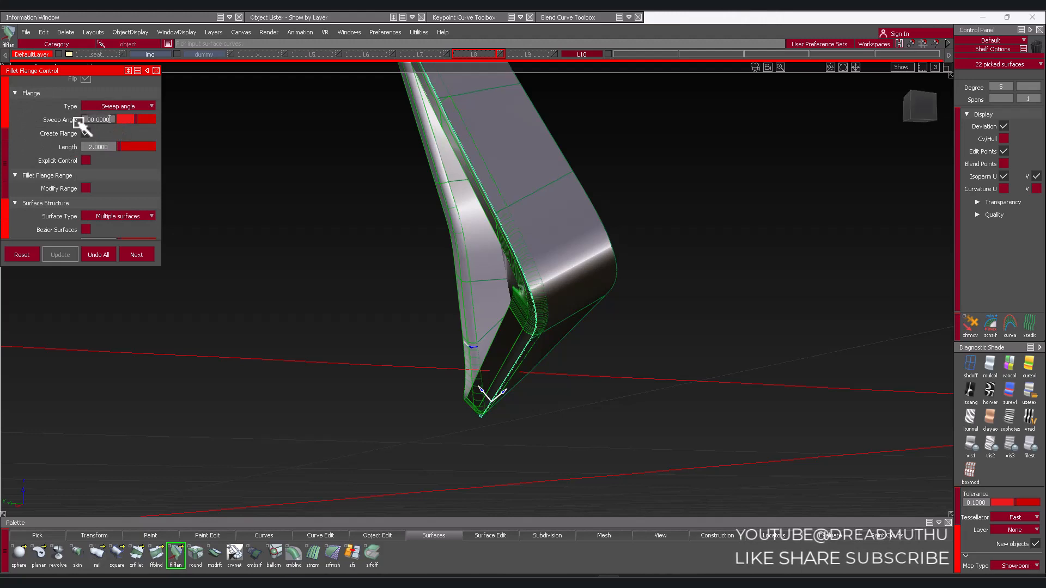
key("Return")
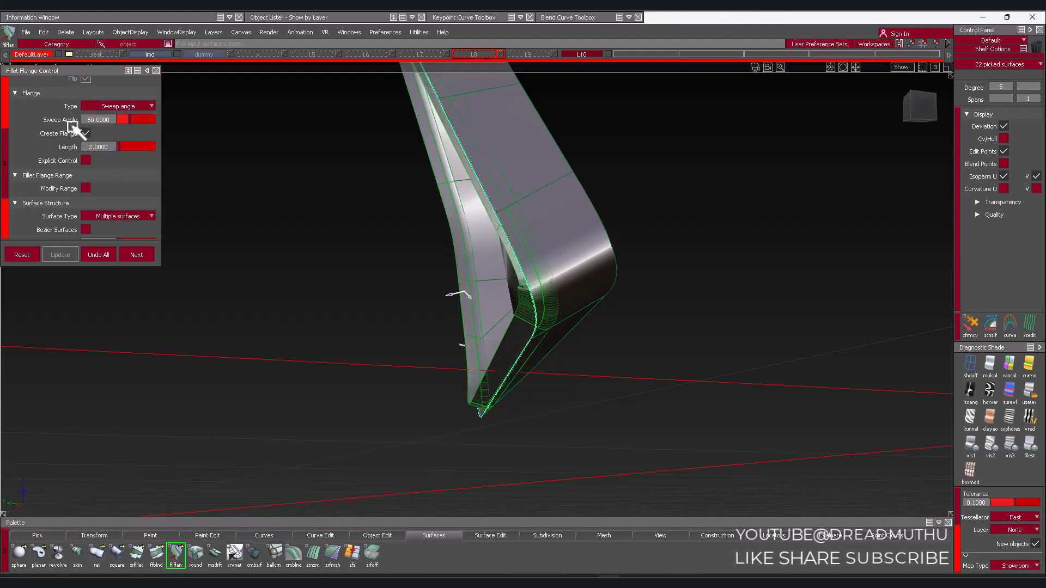
left_click_drag(443, 300, 453, 281, "alt+shift")
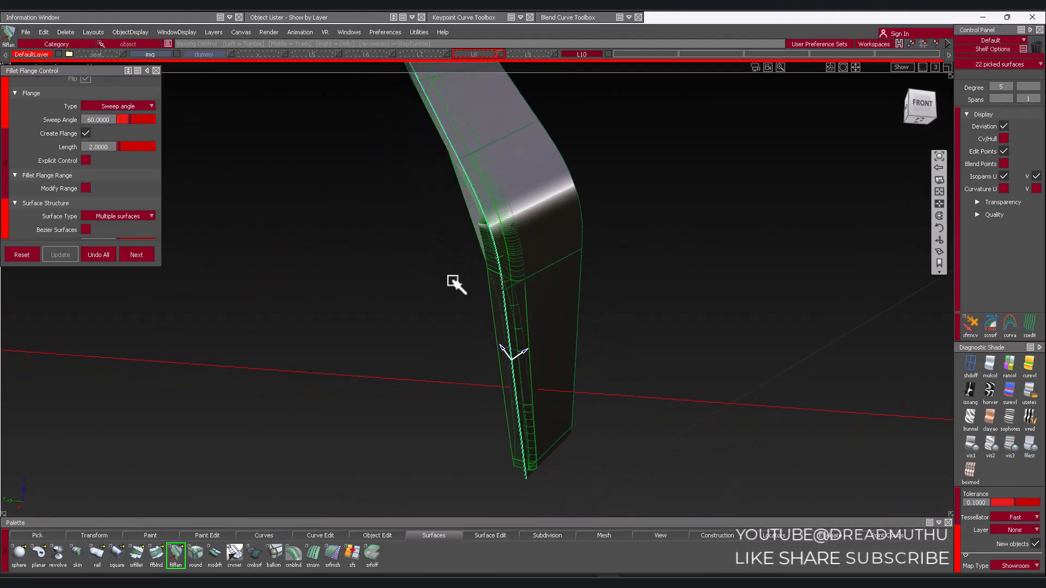
right_click_drag(453, 281, 464, 267, "alt+shift")
scroll(68, 210, "down", 3)
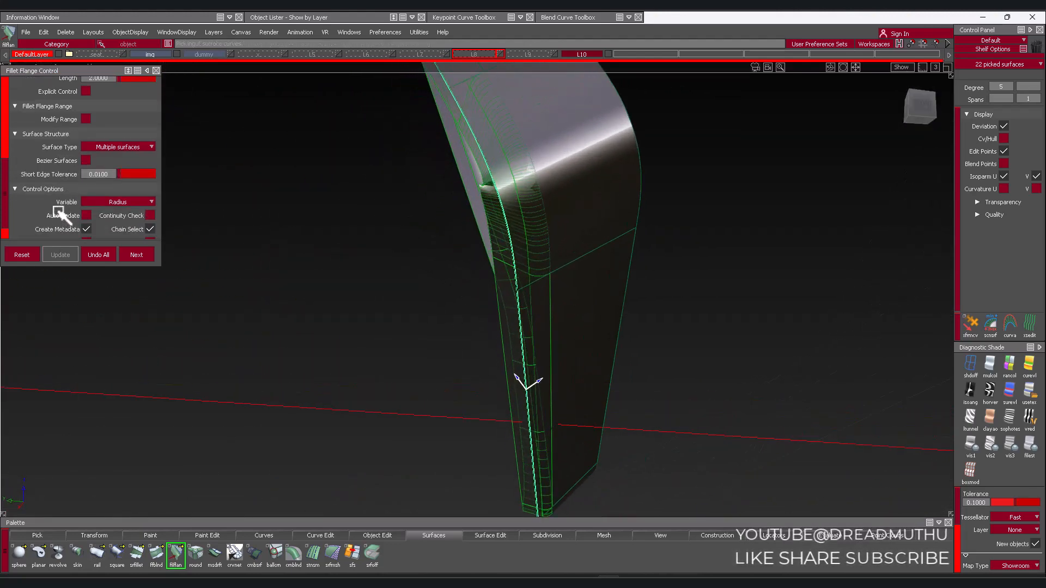
left_click(87, 234)
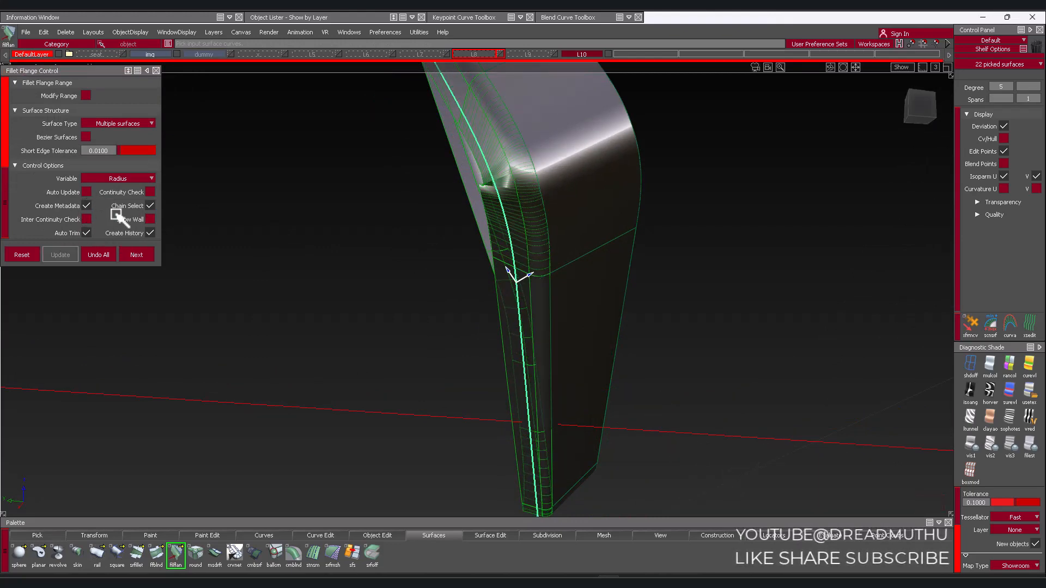
Inspect the rim from several sides and set the fillet flange's sweep angle to 30
left_click_drag(355, 252, 296, 315, "alt+shift")
right_click_drag(297, 316, 300, 342, "alt+shift")
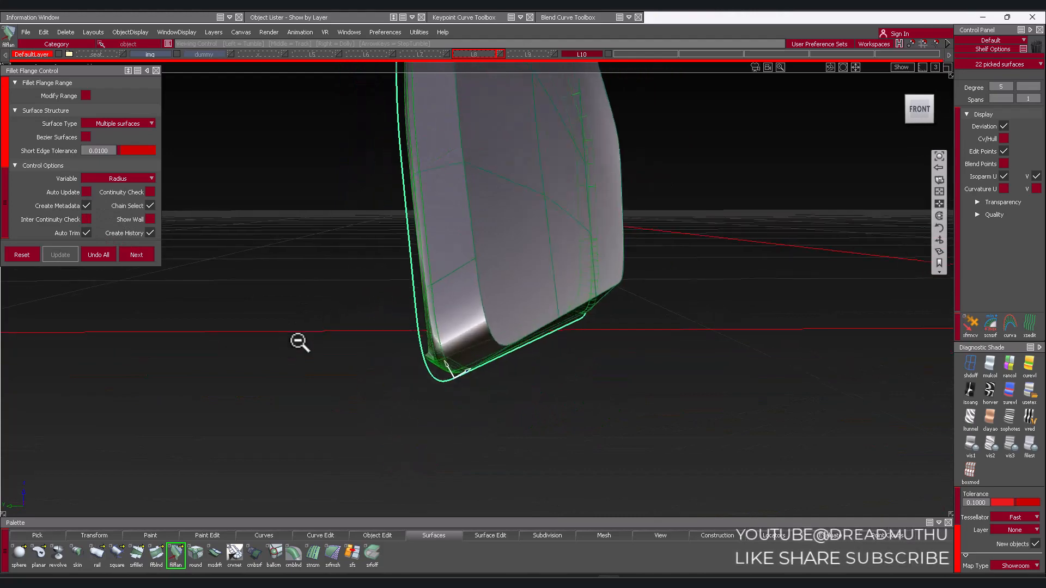
left_click_drag(300, 342, 425, 354, "alt+shift")
right_click_drag(425, 354, 439, 360, "alt+shift")
middle_click_drag(439, 360, 444, 420, "alt+shift")
left_click_drag(444, 420, 415, 338, "alt+shift")
scroll(87, 167, "up", 3)
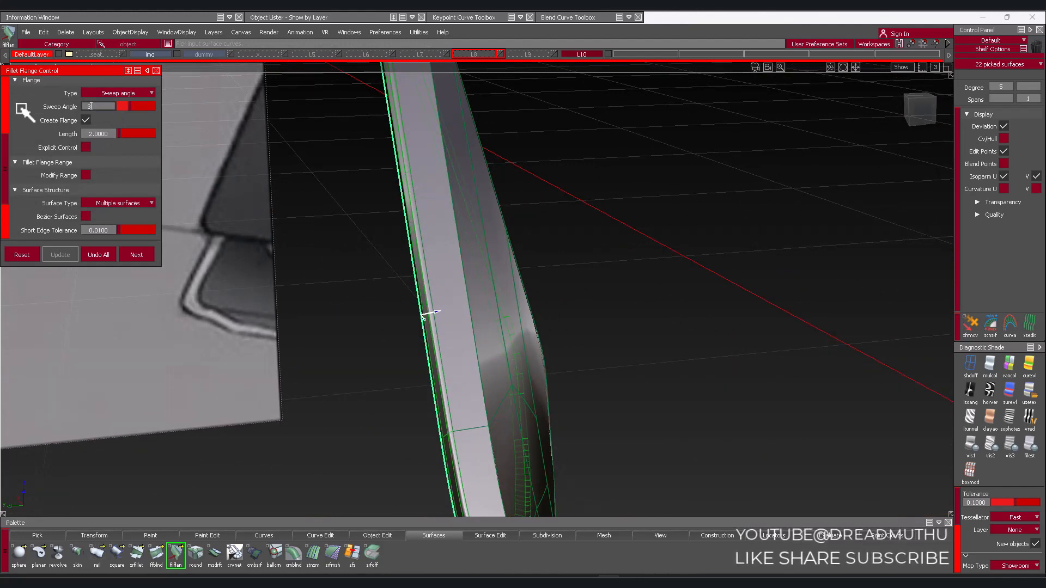
type("0")
key("Return")
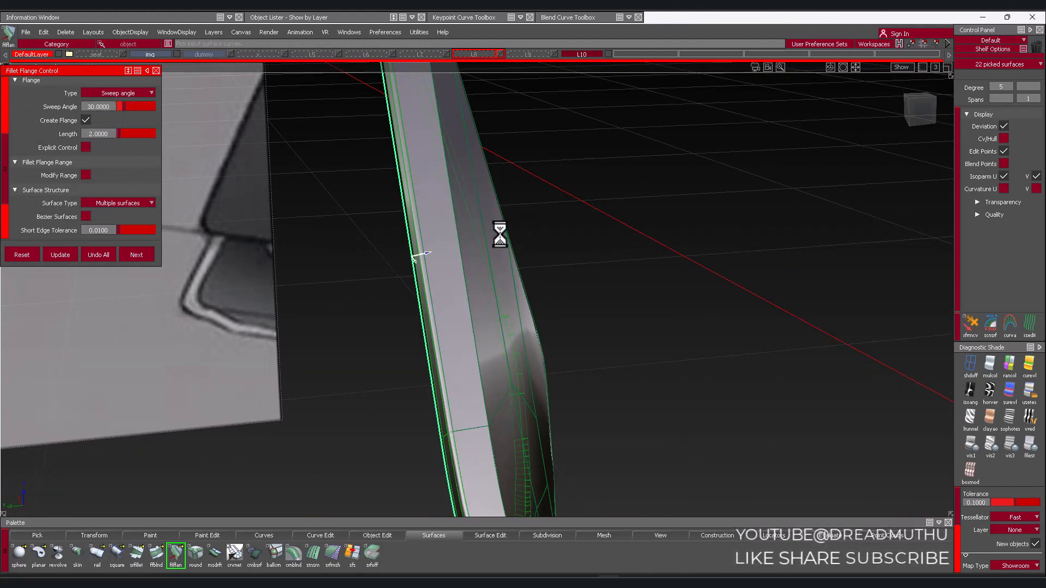
Try a flange length of 1 on the rim's fillet flange and undo the flange
right_click_drag(601, 250, 561, 327, "alt+shift")
middle_click_drag(561, 327, 559, 281, "alt+shift")
left_click_drag(559, 281, 436, 239, "alt+shift")
scroll(82, 154, "up", 3)
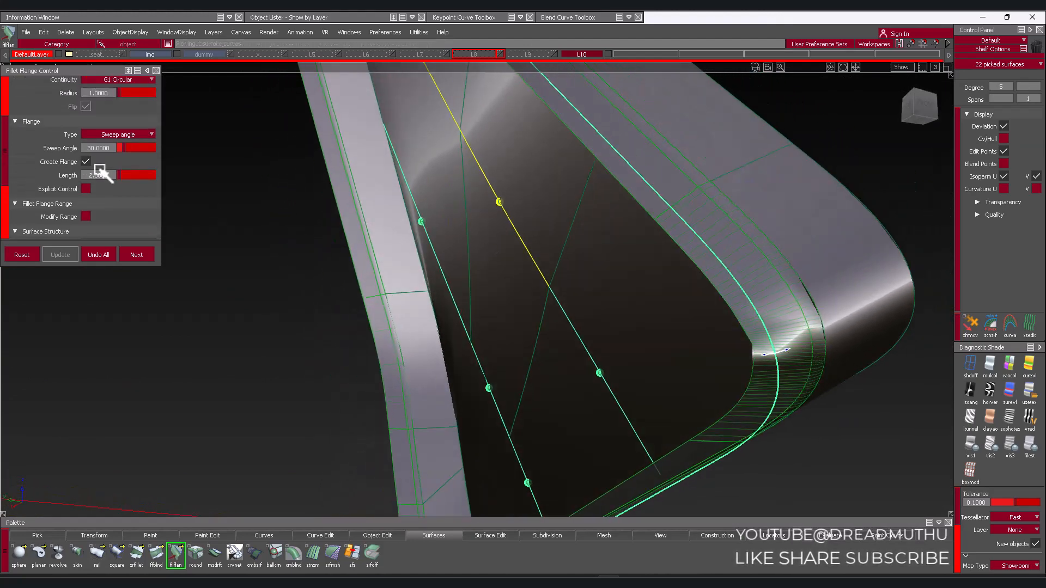
left_click(111, 175)
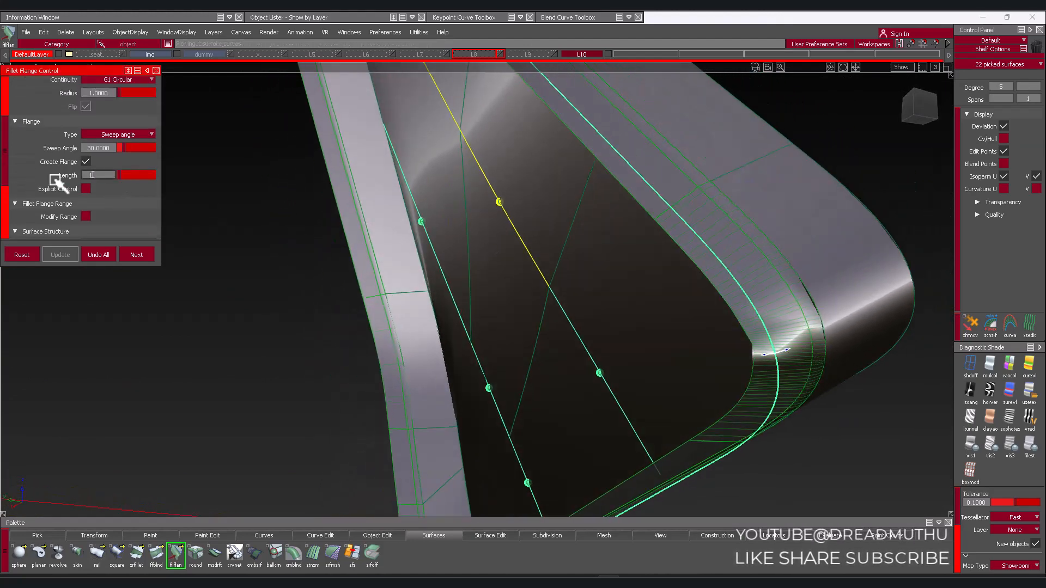
type("1")
key("Return")
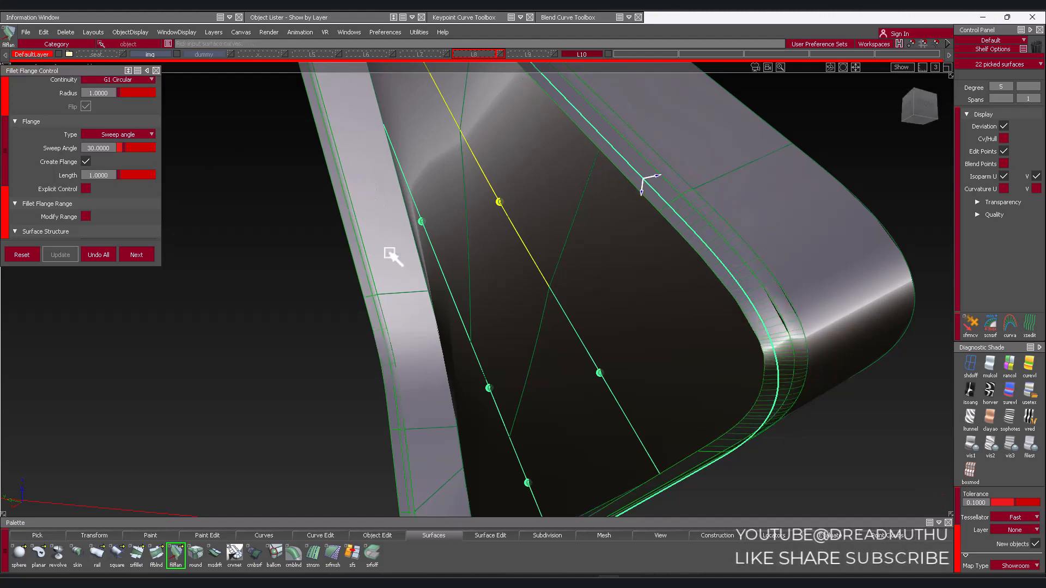
left_click_drag(497, 321, 410, 340, "alt+shift")
key("ctrl+z")
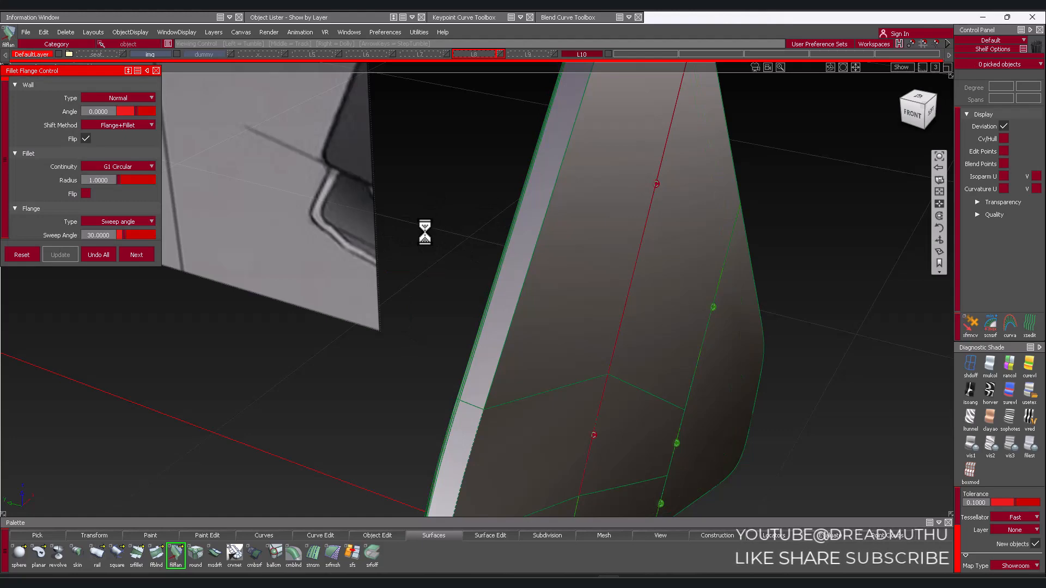
Reopen the side panel's freeform blend for editing and turn on Explicit Control and Bezier Surfaces
left_click_drag(426, 226, 655, 341, "alt+shift")
right_click_drag(656, 341, 677, 311, "alt+shift")
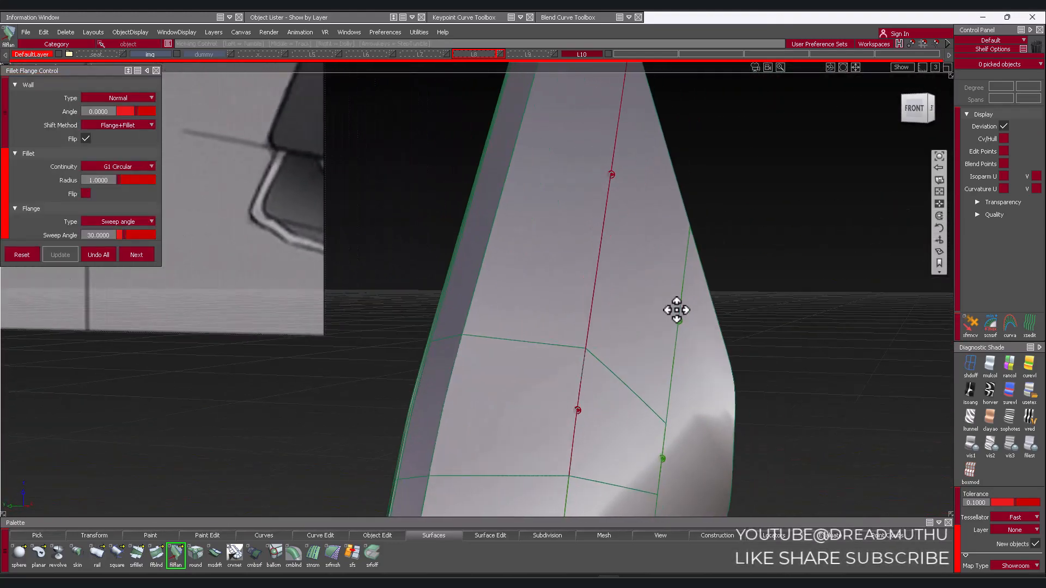
middle_click_drag(677, 310, 566, 212, "alt+shift")
right_click_drag(540, 298, 474, 297, "alt+shift")
left_click_drag(474, 297, 491, 343, "alt+shift")
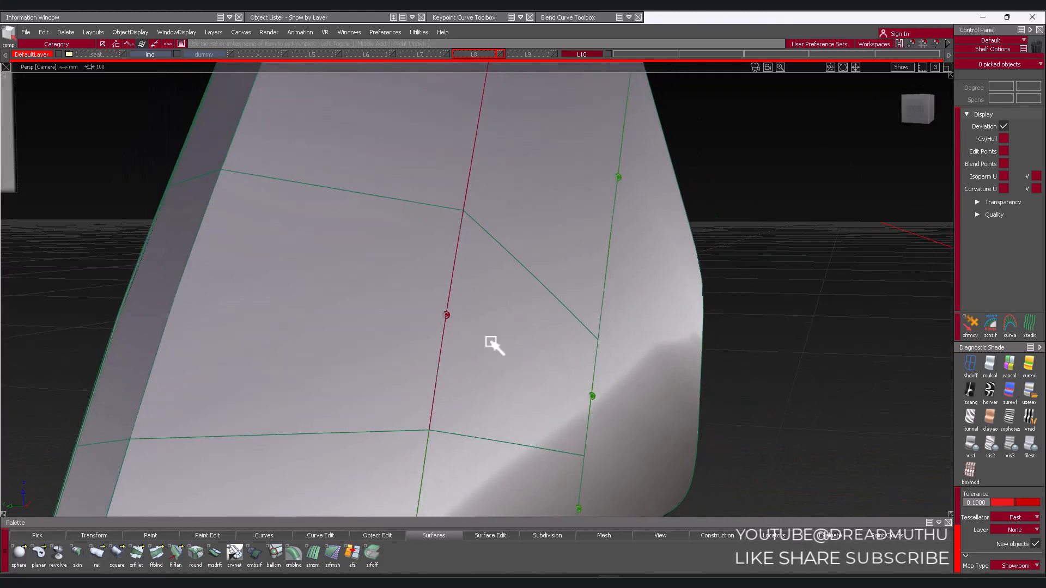
left_click(486, 336)
right_click_drag(539, 325, 441, 365, "alt+shift")
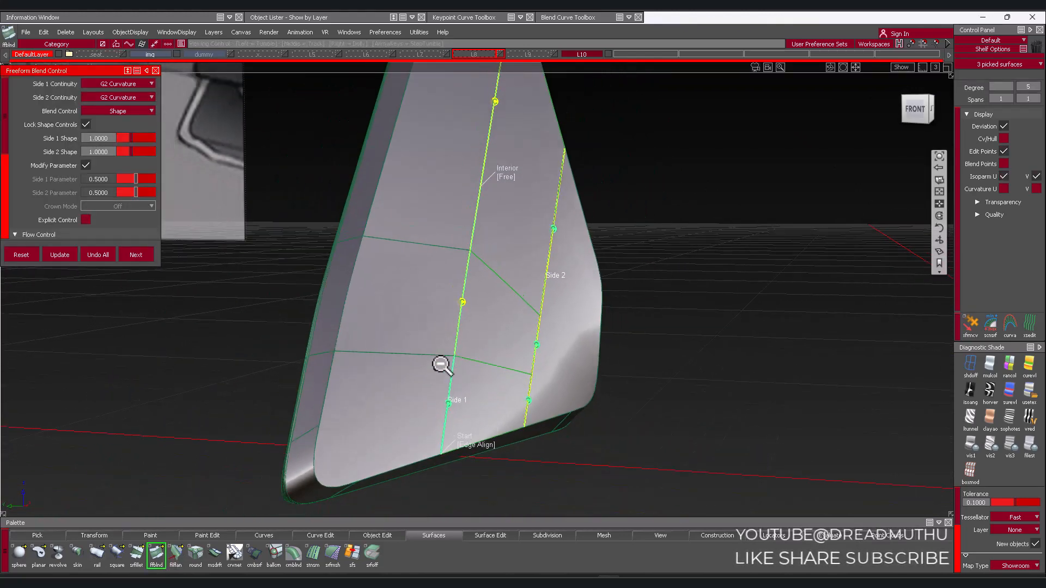
left_click_drag(441, 364, 355, 320, "alt+shift")
scroll(44, 185, "down", 2)
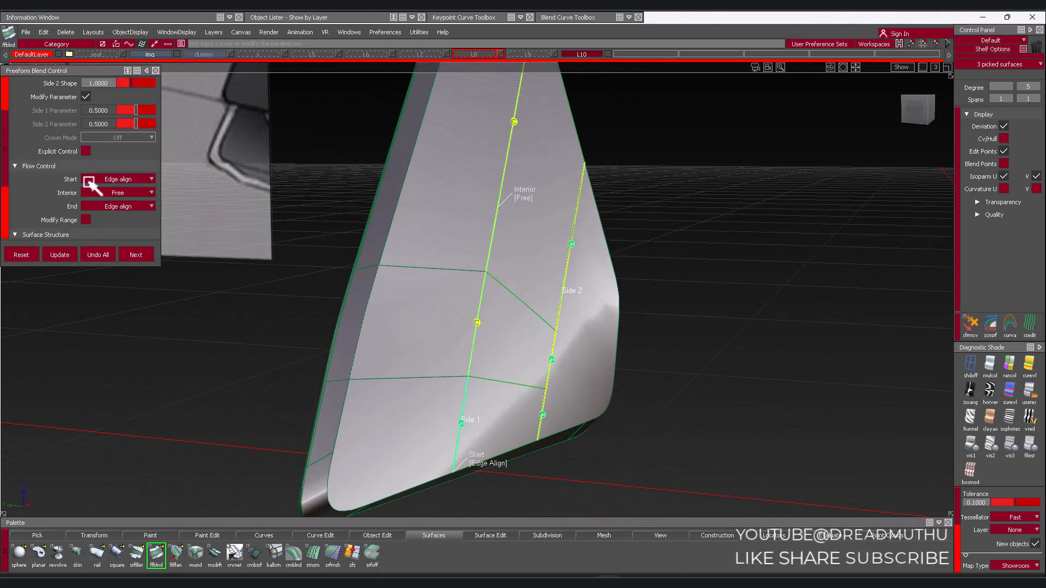
left_click(86, 152)
scroll(86, 207, "down", 3)
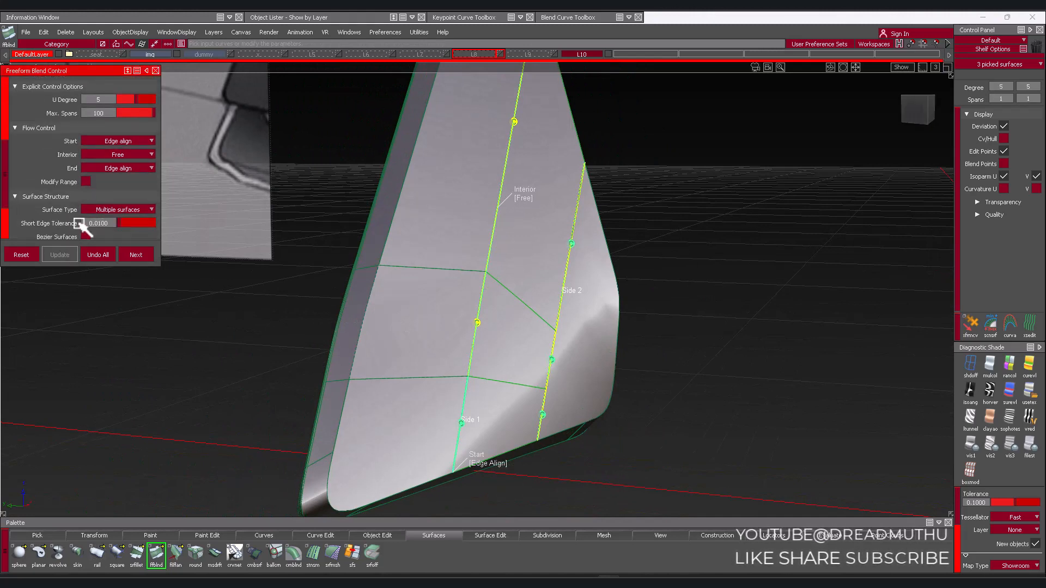
left_click(84, 237)
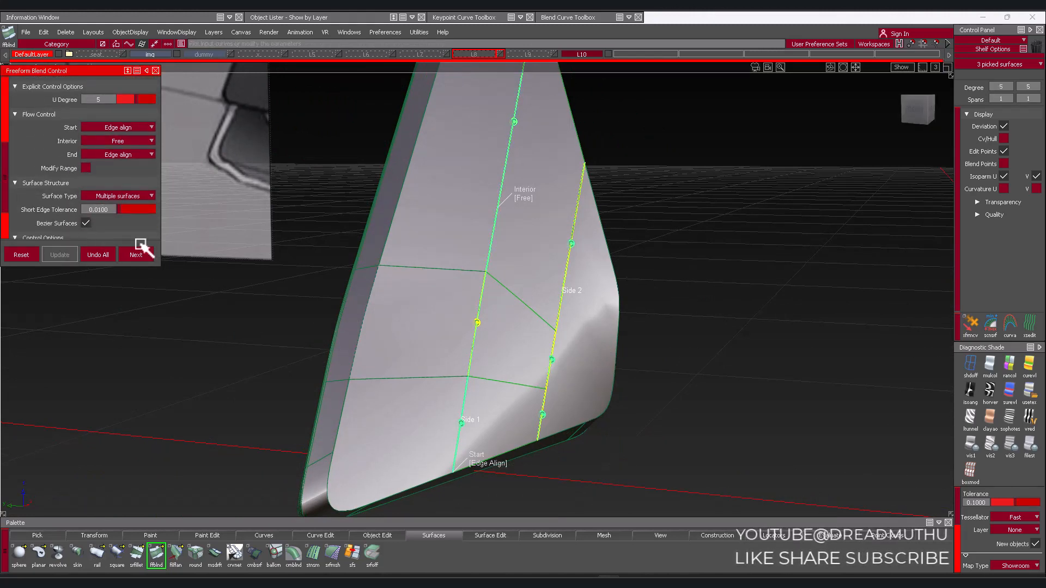
scroll(123, 265, "up", 3)
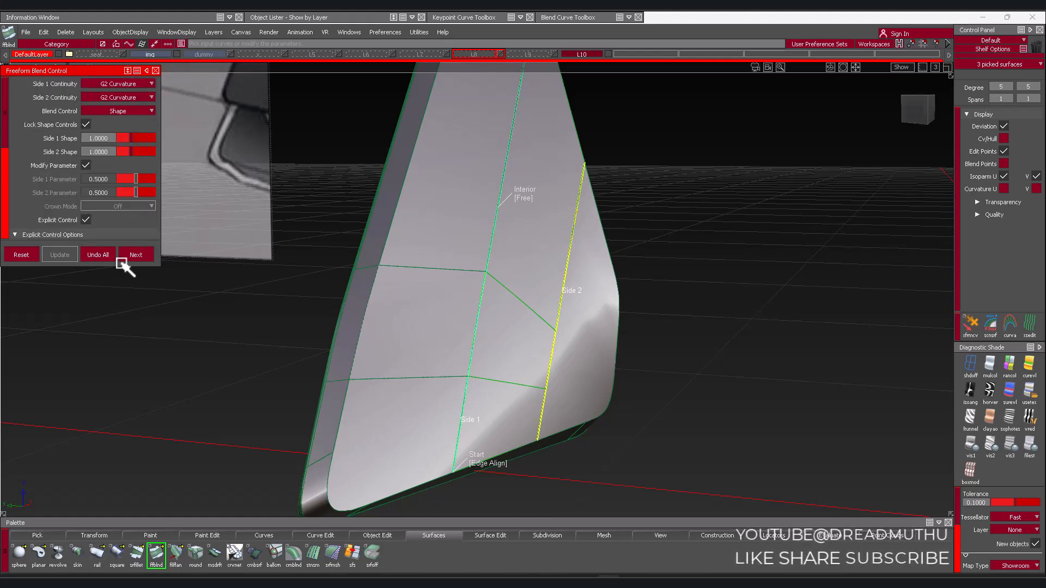
left_click(203, 319)
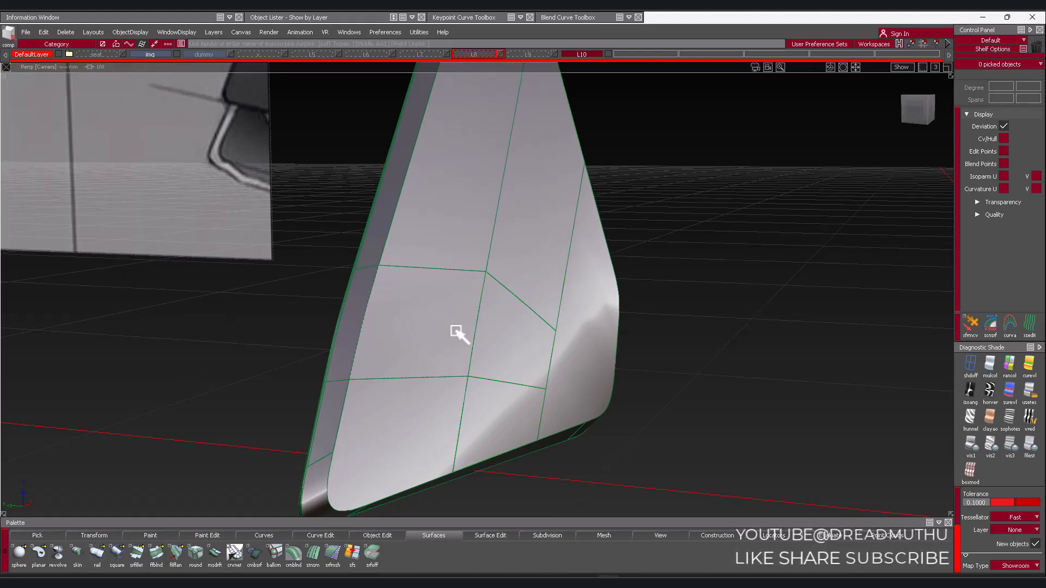
Turn on the continuity check for the side panel's freeform blend and set its U degree to 6
left_click(498, 312)
left_click_drag(635, 382, 652, 344, "alt+shift")
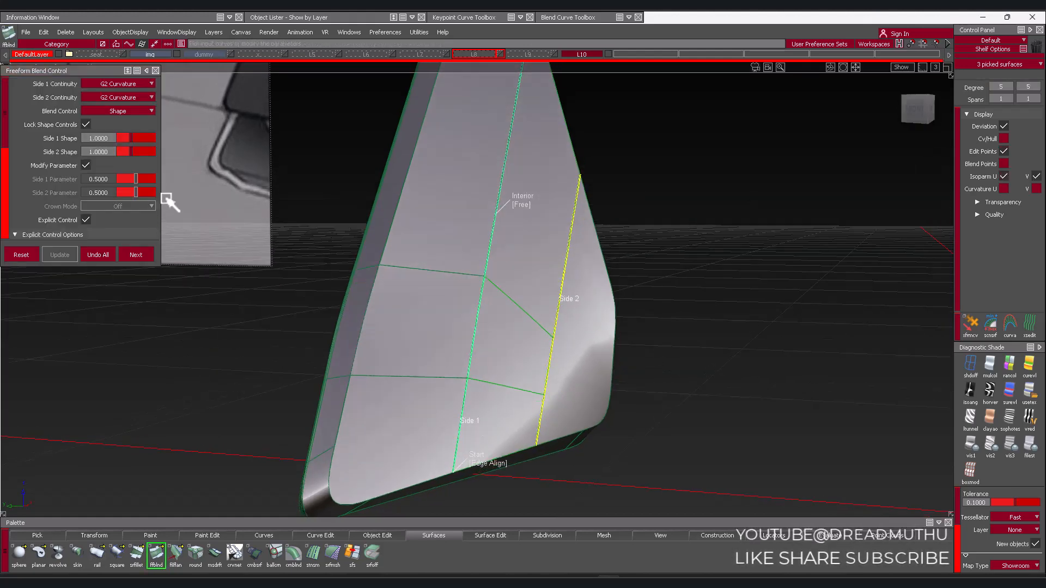
scroll(110, 171, "down", 5)
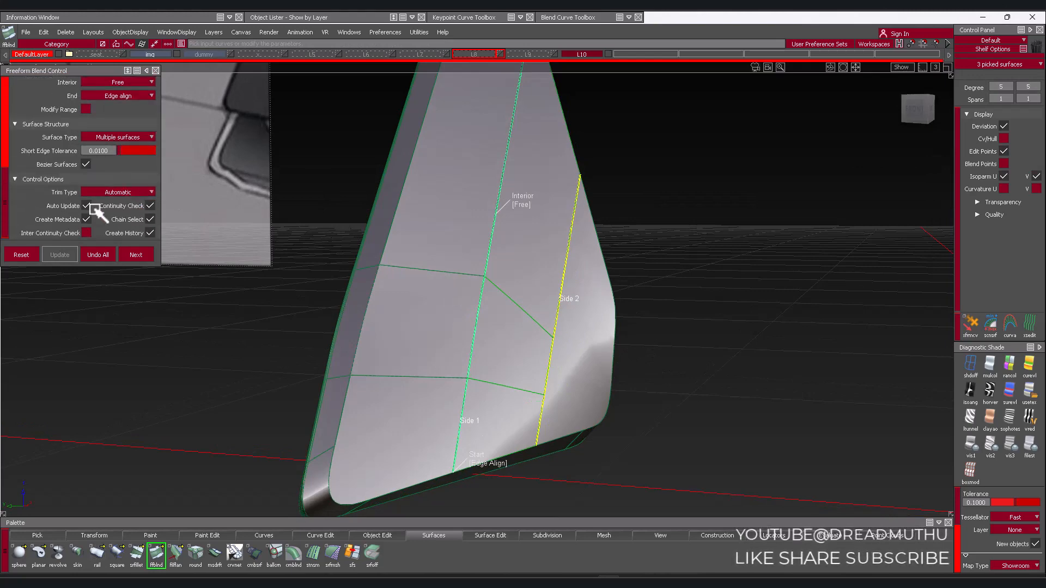
left_click(151, 205)
left_click_drag(142, 214, 313, 248, "alt+shift")
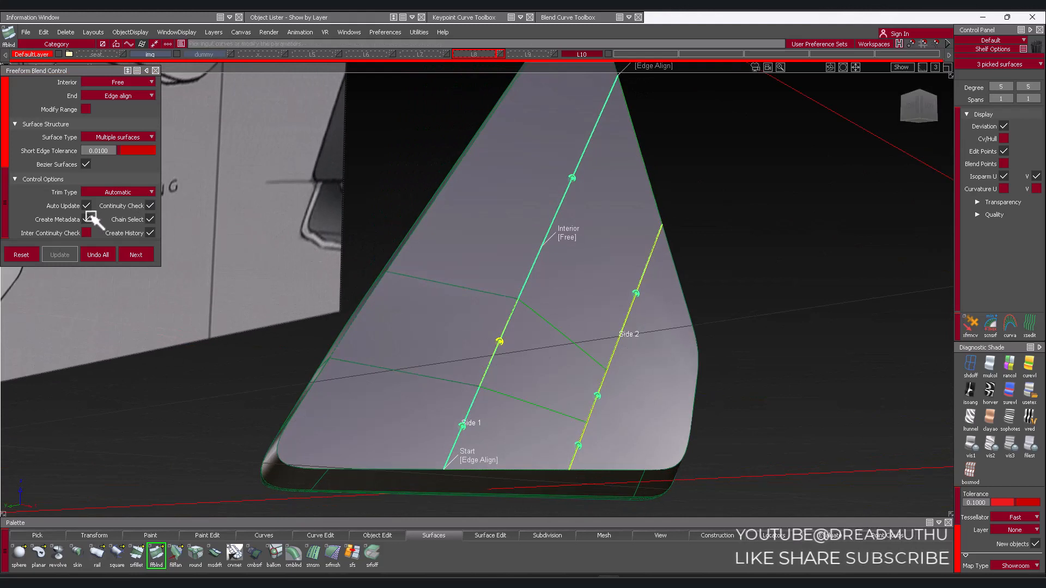
scroll(82, 170, "up", 5)
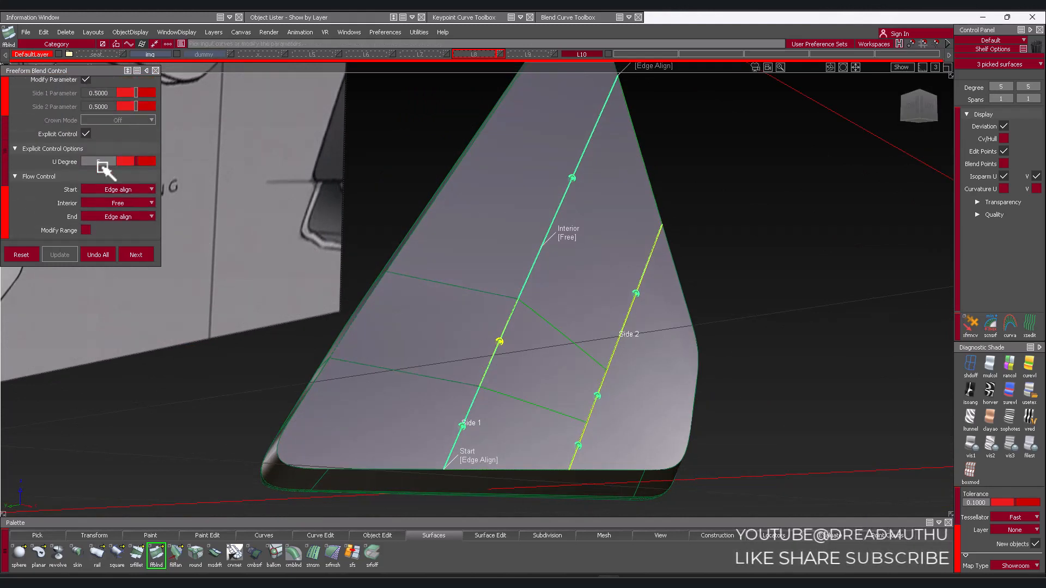
left_click(140, 189)
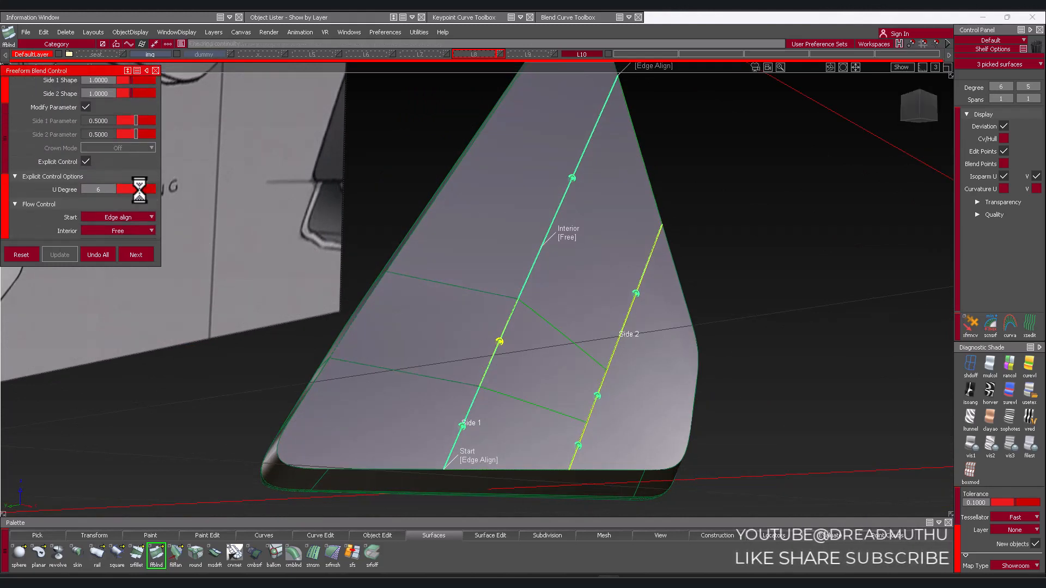
mouse_move(443, 168)
left_mouse_down("ctrl+shift")
mouse_move(393, 241)
mouse_move(395, 194)
left_mouse_up("ctrl+shift")
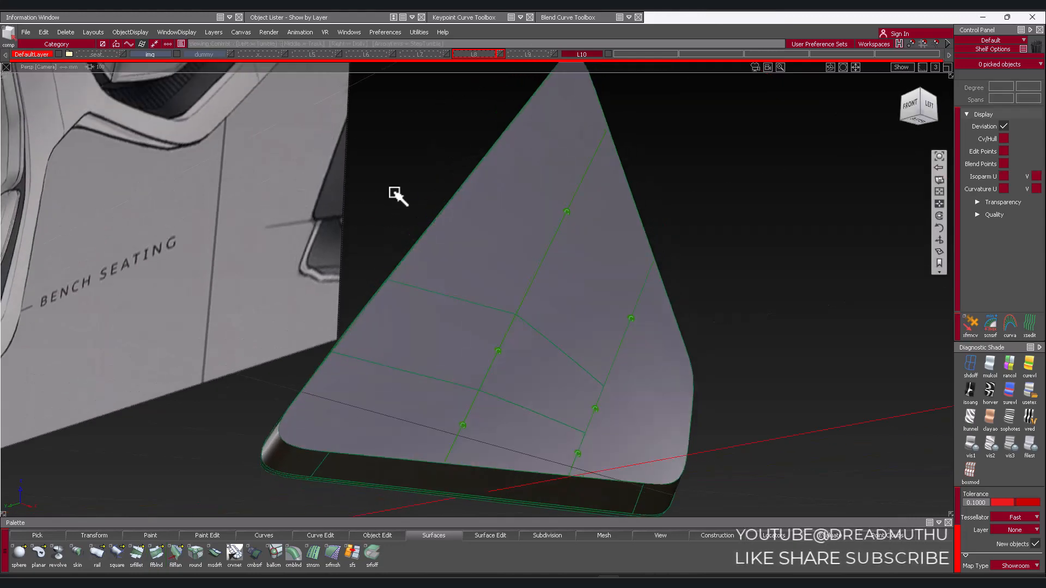
Examine the side panel's shape and rim from all around against the bench seating reference sketch
left_click_drag(496, 248, 702, 262, "alt+shift")
right_click_drag(701, 262, 488, 255, "alt+shift")
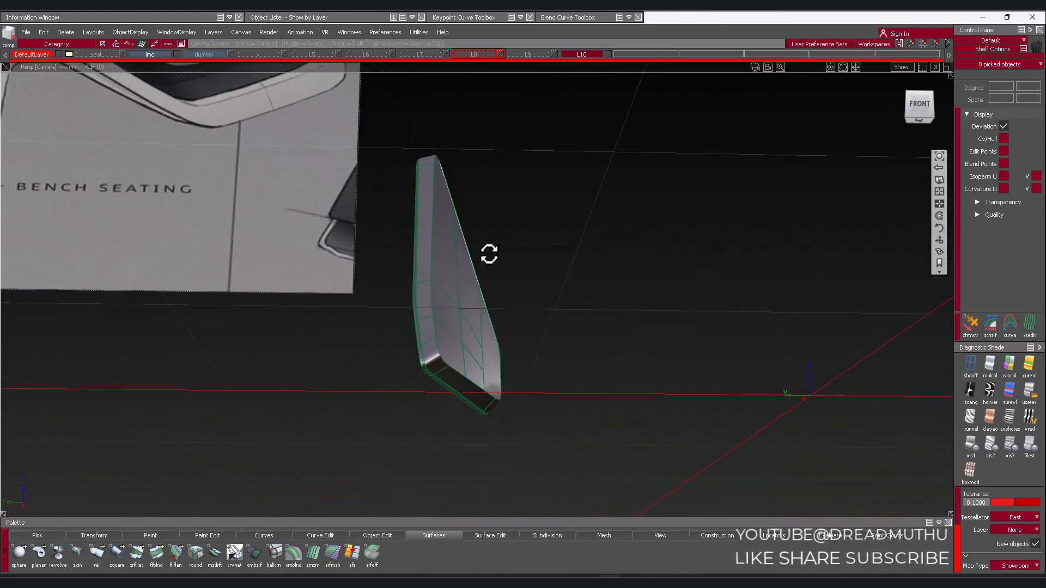
left_click_drag(488, 254, 609, 357, "alt+shift")
right_click_drag(609, 357, 596, 344, "alt+shift")
middle_click_drag(595, 343, 555, 380, "alt+shift")
left_click_drag(467, 193, 294, 232, "alt+shift")
right_click_drag(294, 232, 354, 305, "alt+shift")
middle_click_drag(354, 305, 360, 267, "alt+shift")
mouse_move(416, 276)
left_mouse_down("alt+shift")
mouse_move(430, 276)
mouse_move(448, 201)
mouse_move(460, 264)
mouse_move(416, 191)
mouse_move(457, 331)
mouse_move(512, 311)
mouse_move(423, 376)
mouse_move(537, 271)
left_mouse_up("alt+shift")
mouse_move(594, 319)
left_mouse_down("alt+shift")
mouse_move(588, 390)
mouse_move(411, 358)
mouse_move(458, 296)
mouse_move(527, 334)
left_mouse_up("alt+shift")
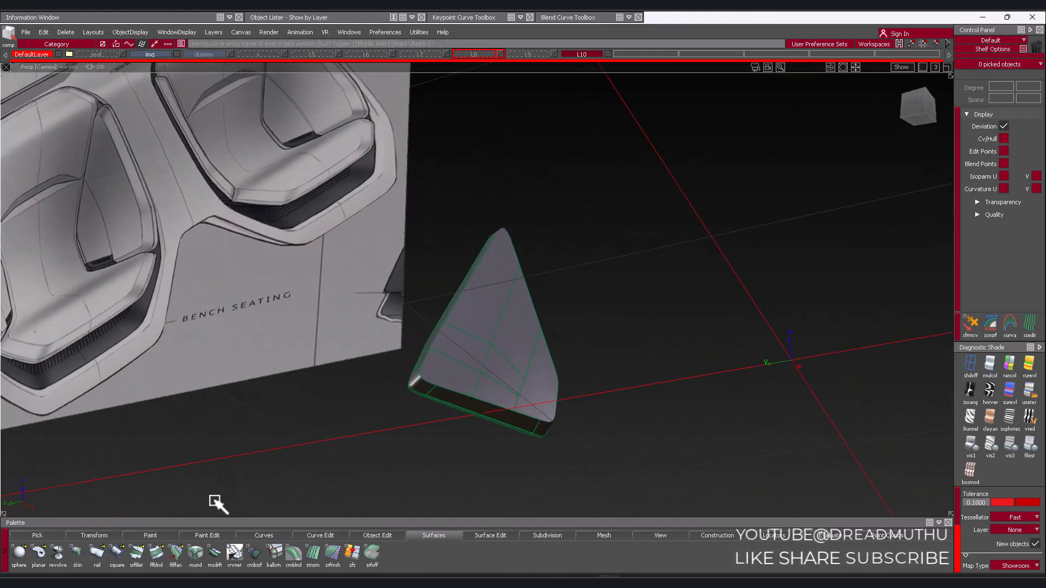
Start a Round on the side panel's outer rim edges with G2 Curvature continuity and an initial radius of 2
left_click(195, 553)
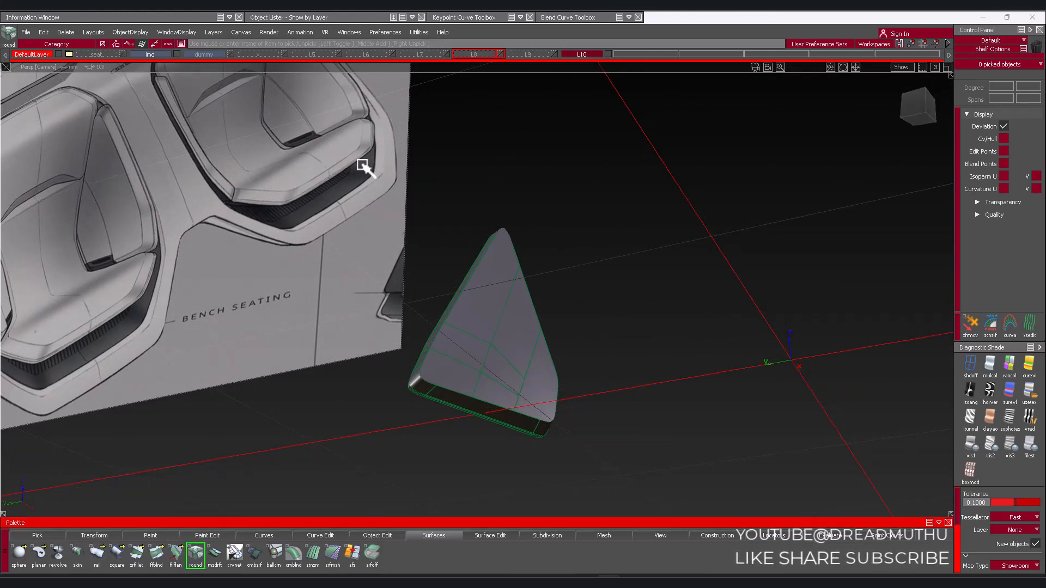
left_click_drag(362, 163, 625, 456)
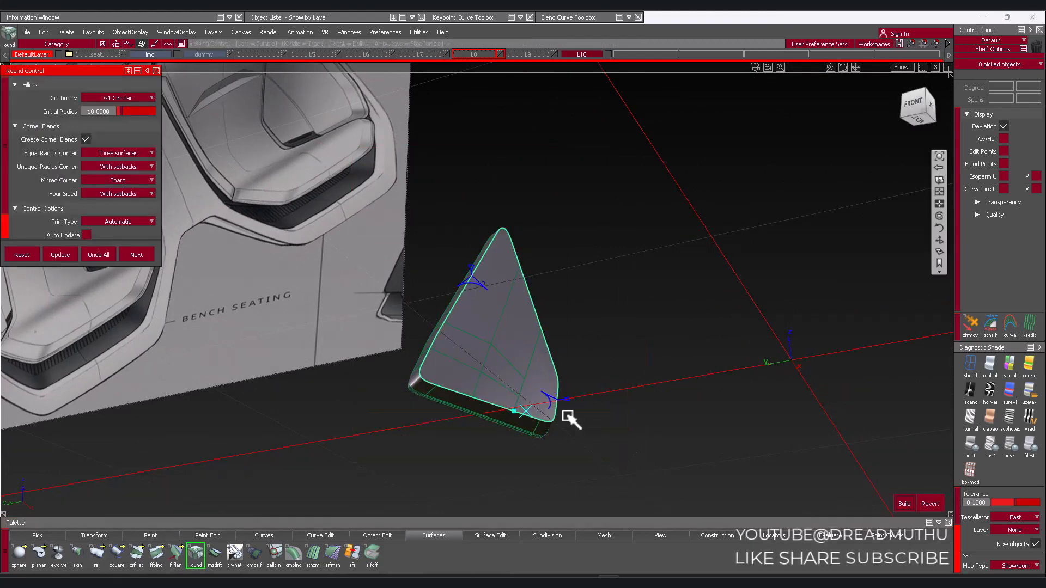
mouse_move(567, 420)
left_mouse_down("alt+shift")
mouse_move(191, 476)
mouse_move(460, 446)
mouse_move(541, 418)
left_mouse_up("alt+shift")
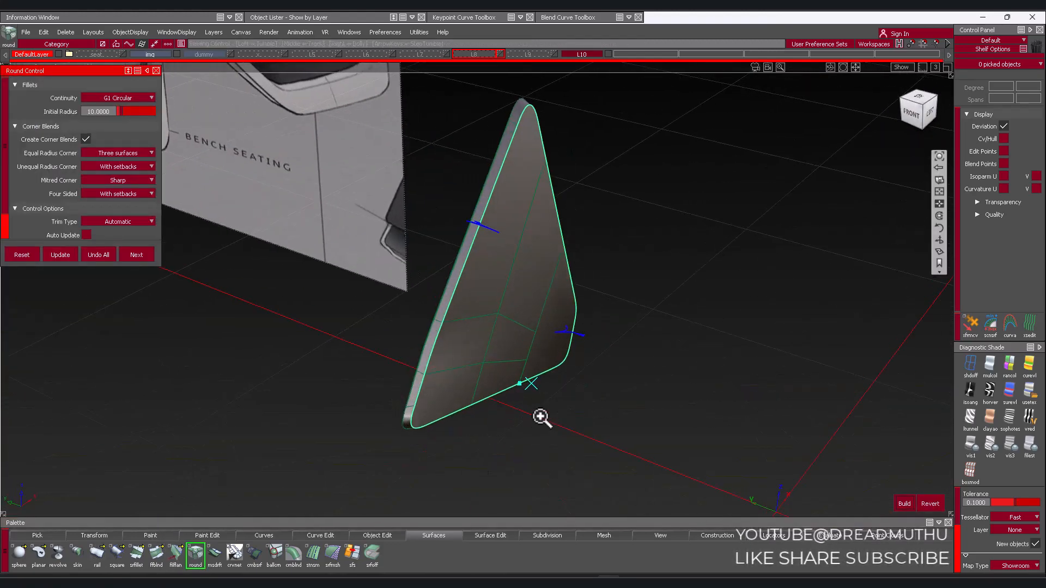
right_click_drag(542, 418, 639, 355, "alt+shift")
middle_click_drag(639, 354, 642, 417, "alt+shift")
left_click_drag(414, 308, 663, 347, "alt+shift")
right_click_drag(663, 347, 541, 303, "alt+shift")
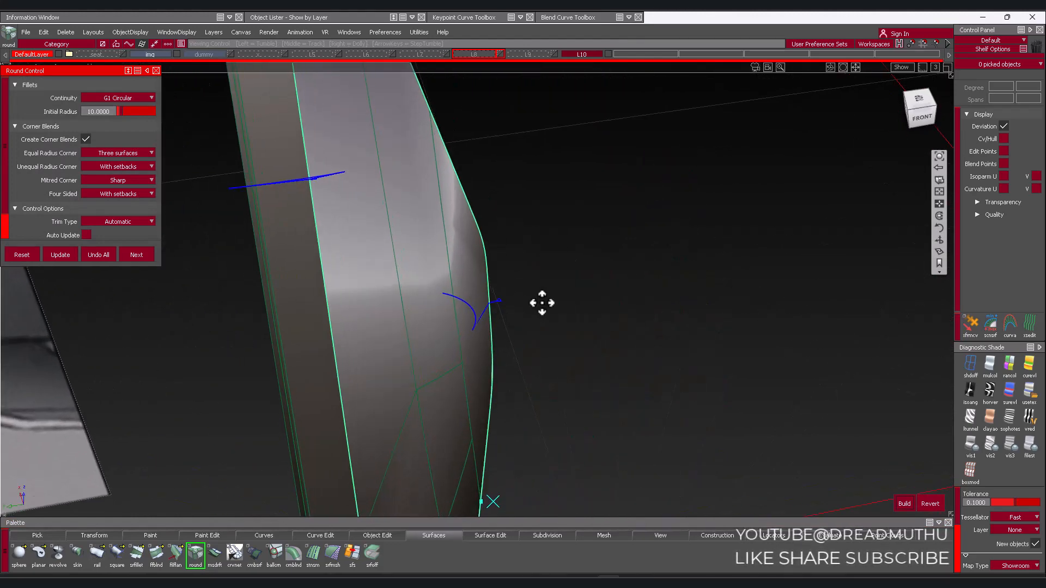
middle_click_drag(541, 304, 610, 328, "alt+shift")
left_click(120, 99)
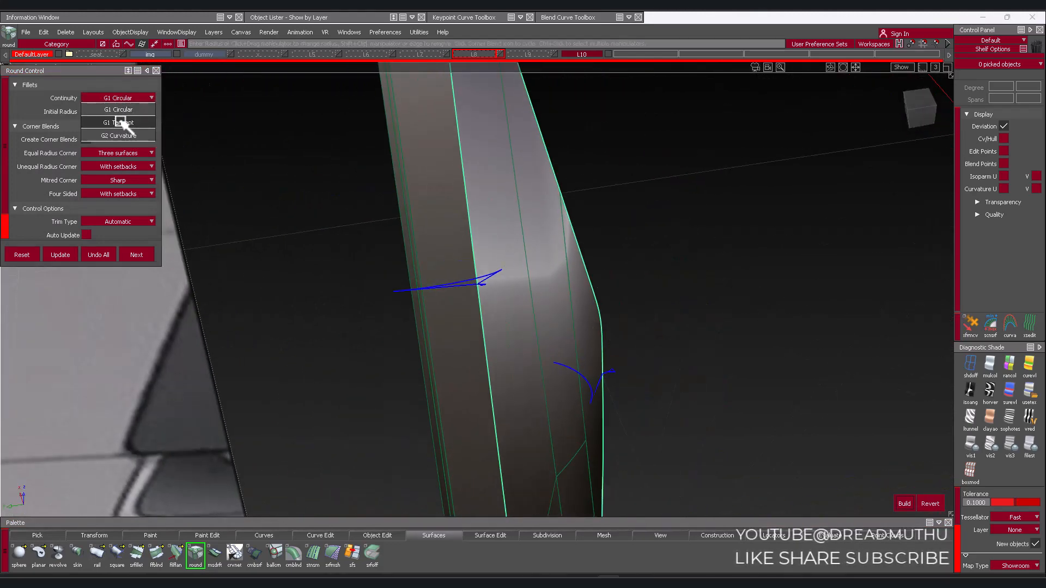
left_click(117, 115)
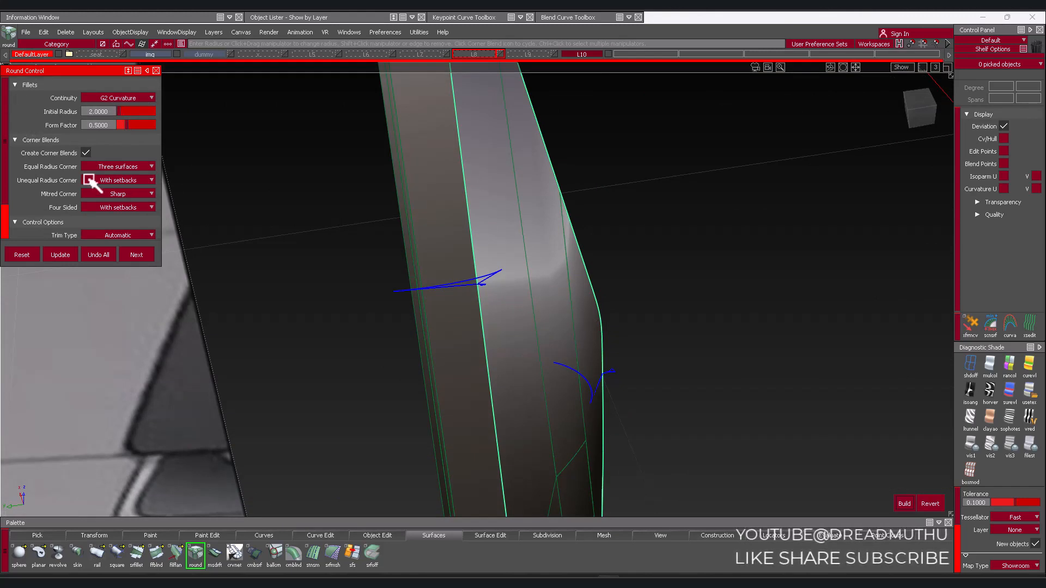
left_click(60, 256)
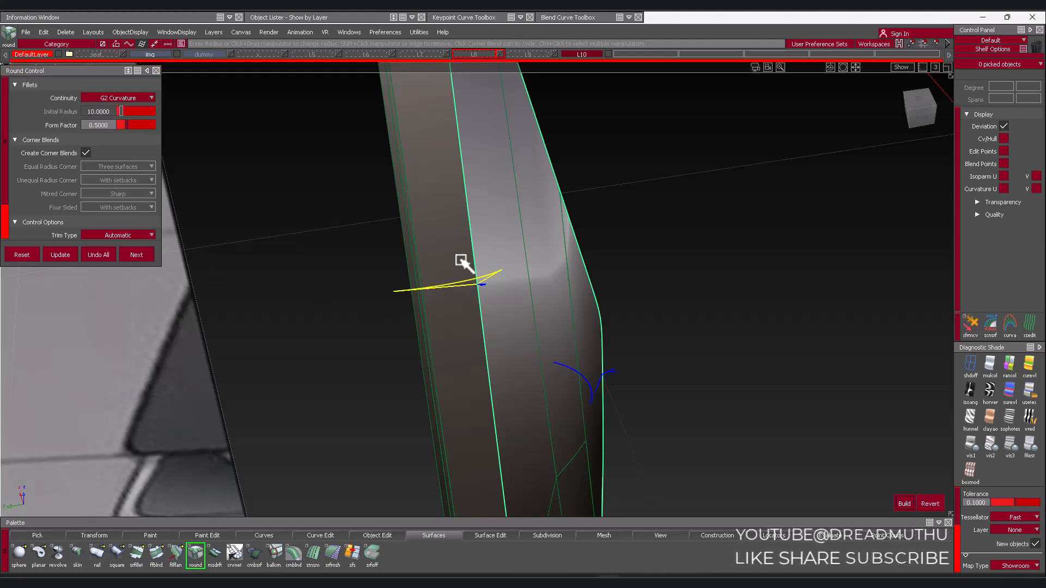
Set the radius of the side panel's rim edges to 1 and build the round
type("2")
key("Return")
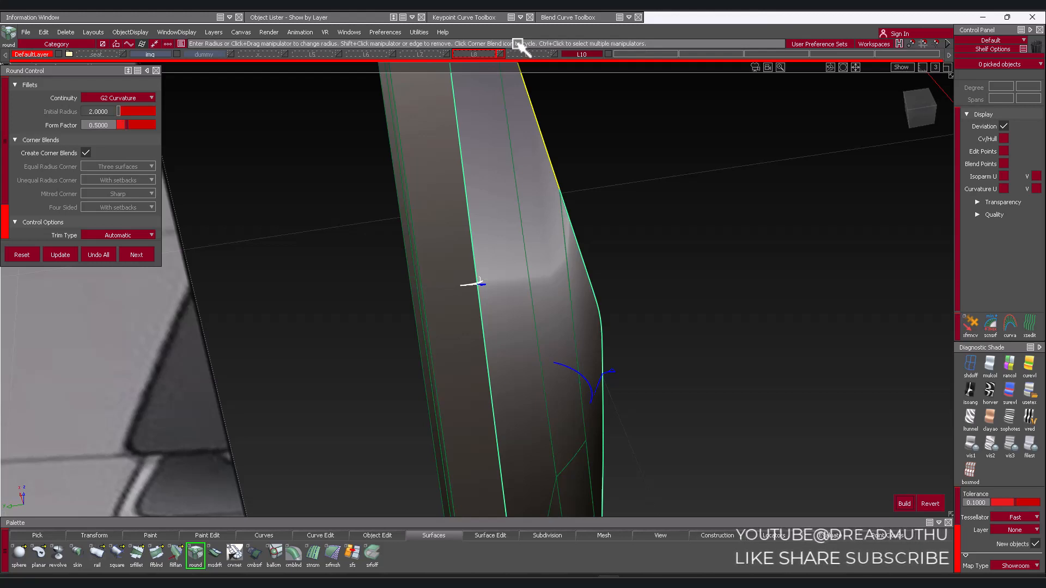
type("1")
key("Return")
left_click(628, 17)
right_click(812, 19)
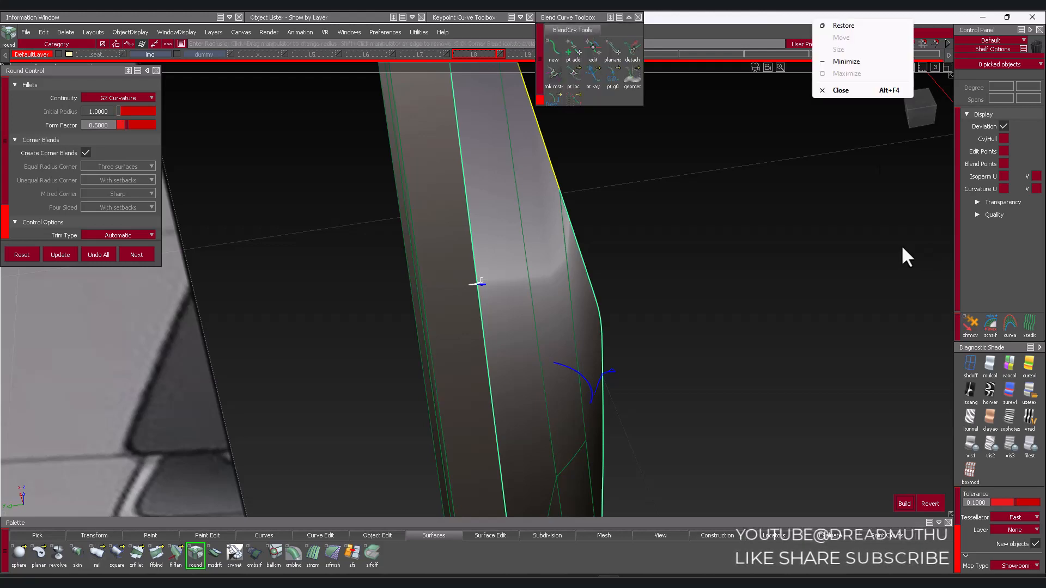
left_click(588, 383)
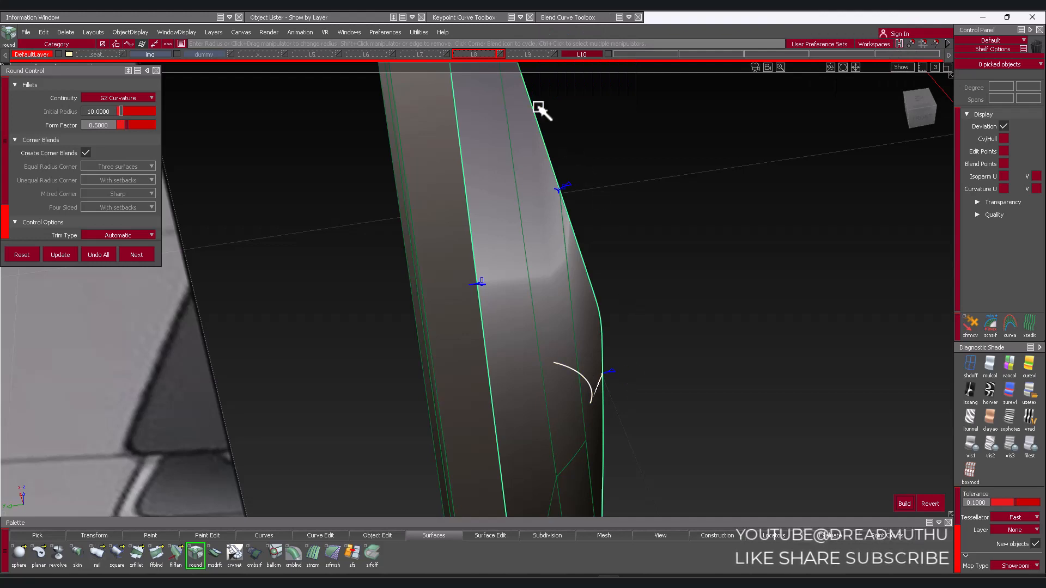
type("1")
key("Return")
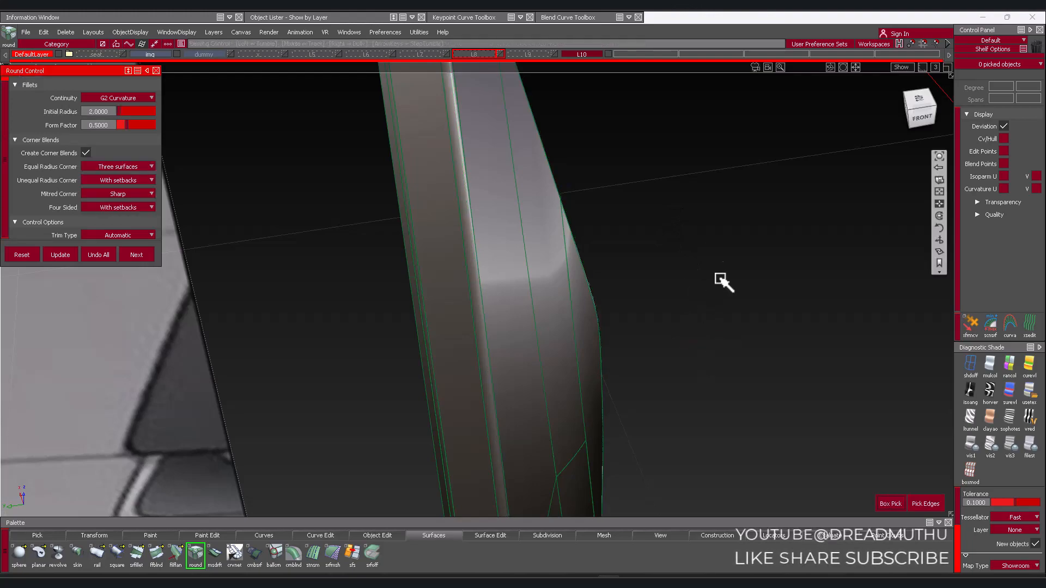
Examine the side panel's rounded rim, then show layer L8 to compare the panel with the backrest and seat
left_click_drag(724, 283, 366, 175, "alt+shift")
right_click_drag(366, 175, 500, 150, "alt+shift")
left_click_drag(501, 149, 766, 257, "alt+shift")
mouse_move(765, 257)
middle_mouse_down("alt+shift")
mouse_move(622, 292)
mouse_move(623, 338)
middle_mouse_up("alt+shift")
left_click_drag(627, 416, 637, 368, "ctrl+shift")
left_click_drag(627, 298, 644, 341, "alt+shift")
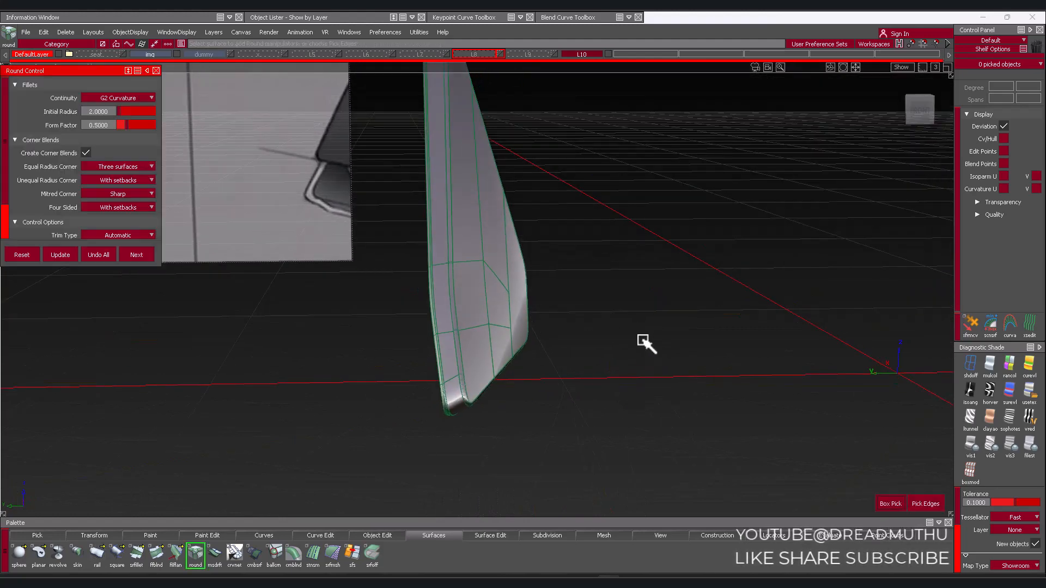
left_click(499, 54)
right_click_drag(619, 257, 518, 275, "alt+shift")
mouse_move(518, 275)
left_mouse_down("alt+shift")
mouse_move(257, 252)
mouse_move(536, 258)
mouse_move(525, 357)
mouse_move(619, 310)
mouse_move(381, 276)
mouse_move(387, 245)
left_mouse_up("alt+shift")
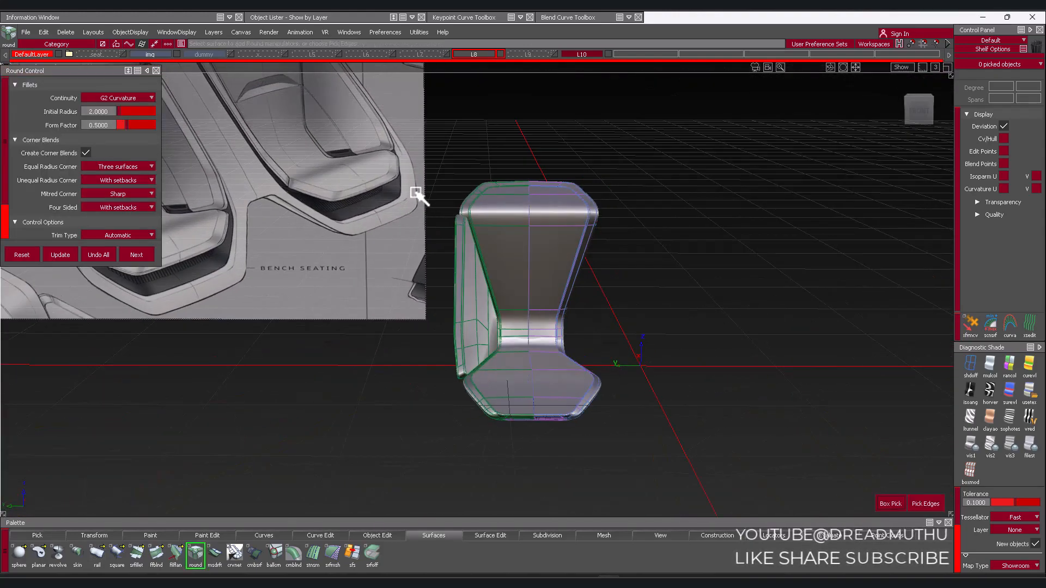
left_click_drag(348, 136, 425, 125, "alt+shift")
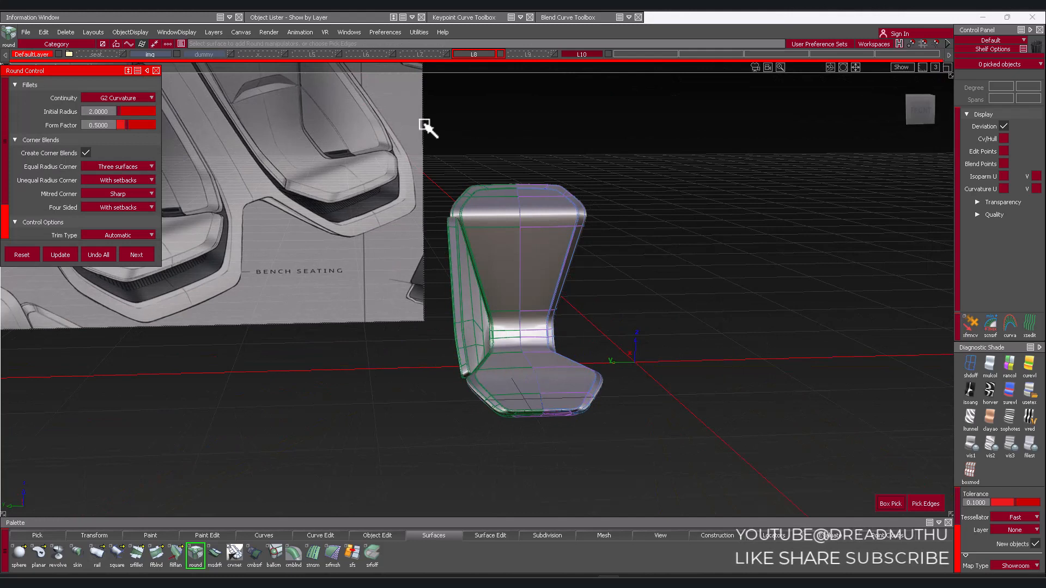
Show layer L5 to inspect its parts above the backrest together with the seat and side panel, and hide it again
left_click(445, 54)
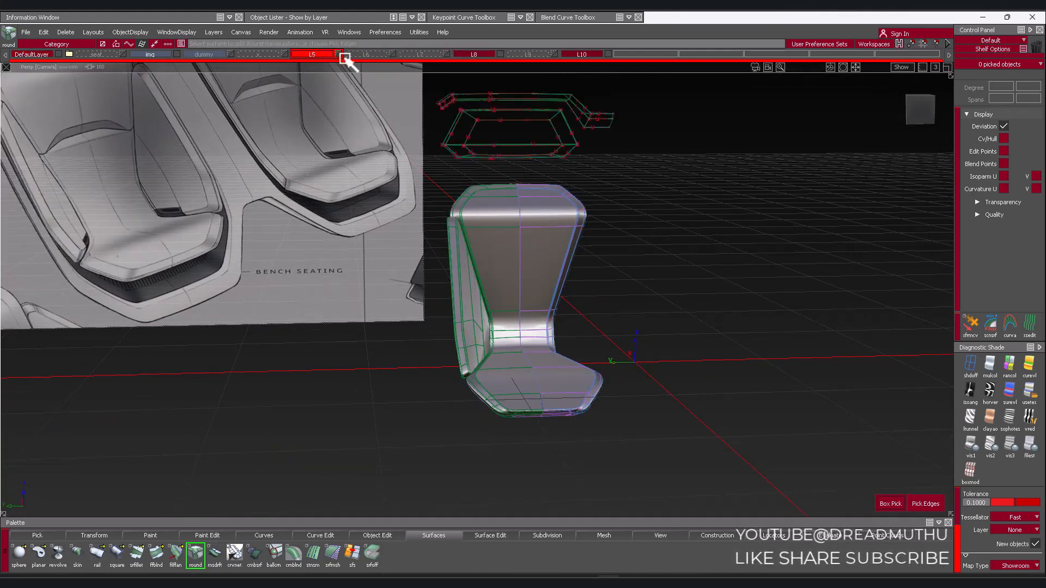
mouse_move(338, 133)
left_mouse_down("alt+shift")
mouse_move(187, 110)
mouse_move(297, 201)
mouse_move(644, 163)
mouse_move(697, 75)
mouse_move(567, 71)
mouse_move(387, 159)
left_mouse_up("alt+shift")
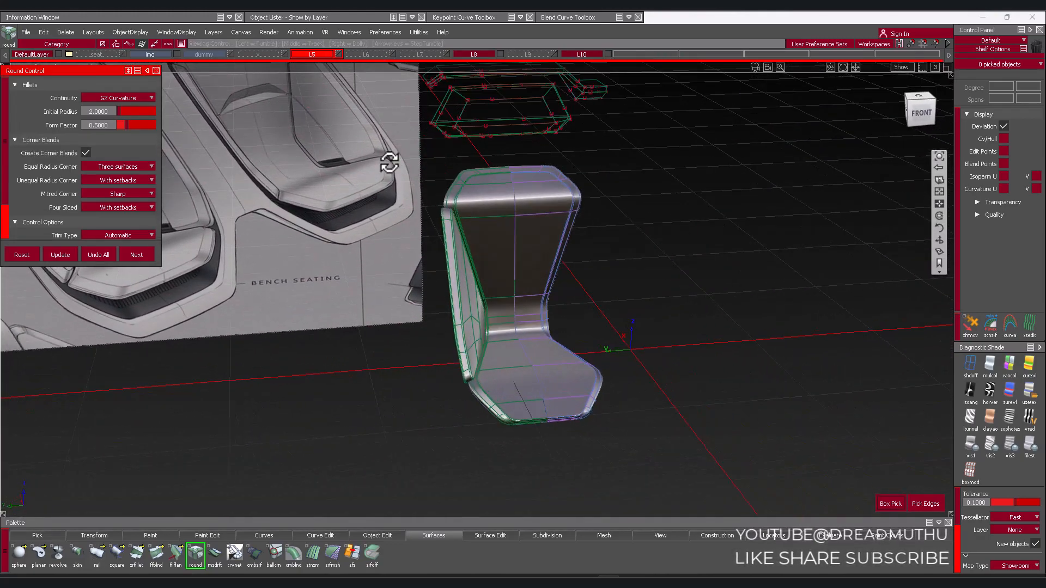
middle_click_drag(575, 144, 549, 252, "alt+shift")
right_click_drag(499, 267, 590, 221, "alt+shift")
middle_click_drag(590, 221, 586, 279, "alt+shift")
mouse_move(630, 285)
left_mouse_down("alt+shift")
mouse_move(635, 294)
mouse_move(568, 239)
mouse_move(595, 338)
mouse_move(350, 262)
mouse_move(467, 345)
mouse_move(400, 270)
mouse_move(420, 329)
mouse_move(479, 240)
left_mouse_up("alt+shift")
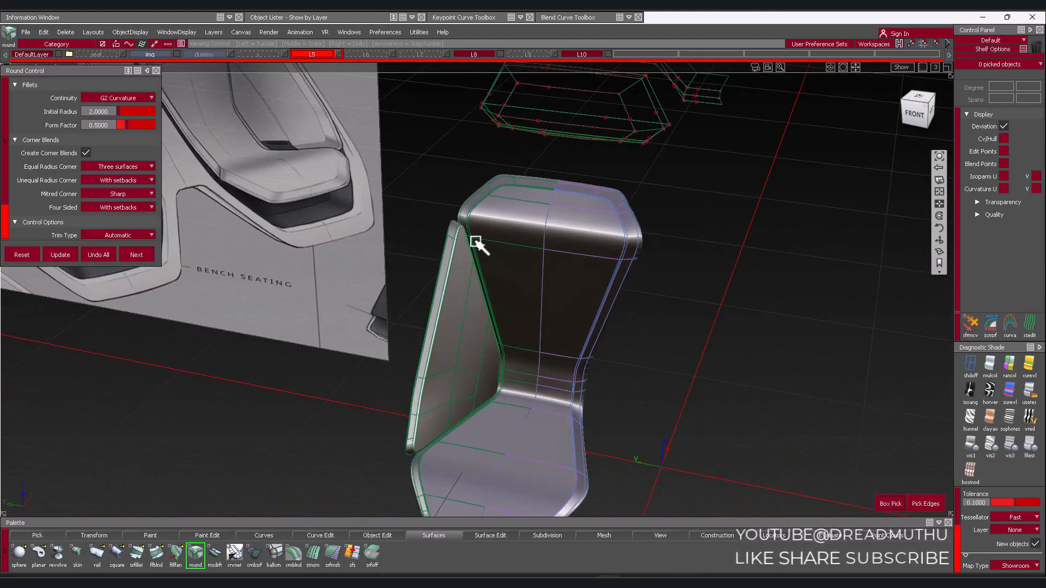
key("alt+shift")
right_click_drag(495, 255, 493, 311, "alt+shift")
middle_click_drag(493, 310, 479, 213, "alt+shift")
left_click_drag(479, 214, 480, 259, "alt+shift")
right_click_drag(479, 259, 556, 253, "alt+shift")
middle_click_drag(556, 253, 564, 207, "alt+shift")
left_click_drag(564, 206, 355, 76, "alt+shift")
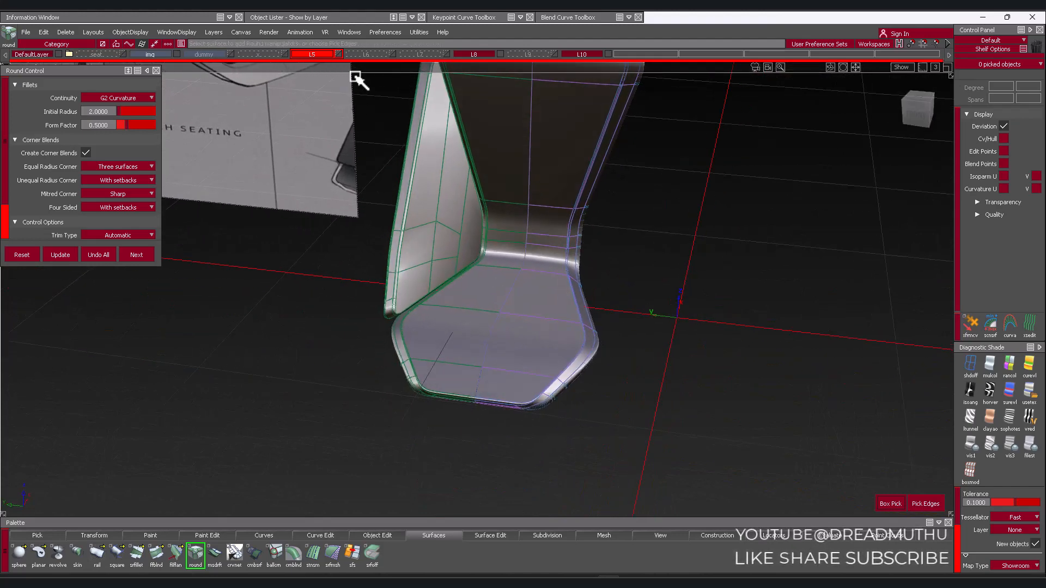
left_click(336, 56)
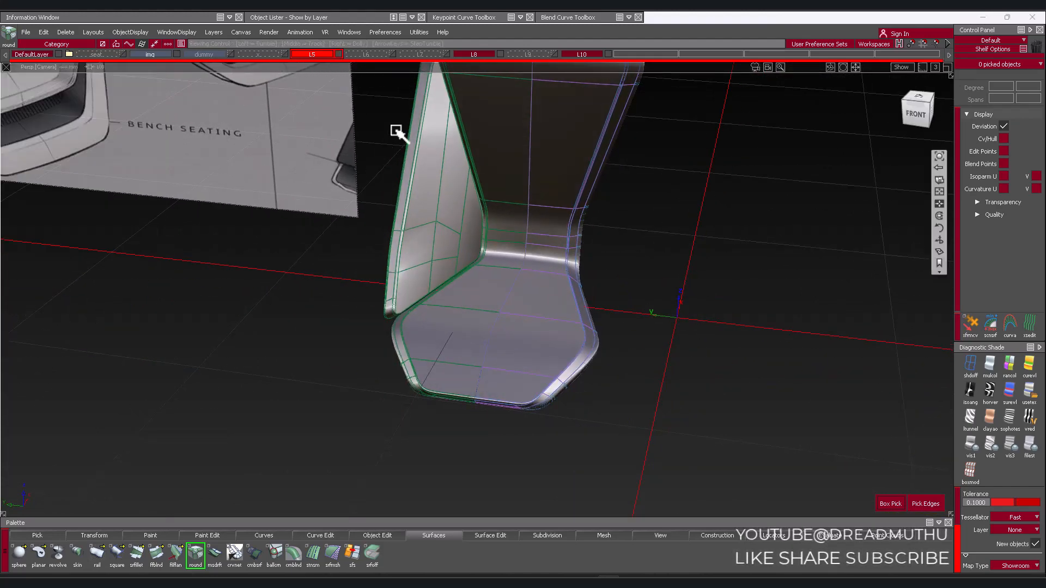
right_click_drag(396, 131, 368, 174, "alt+shift")
middle_click_drag(368, 174, 363, 231, "alt+shift")
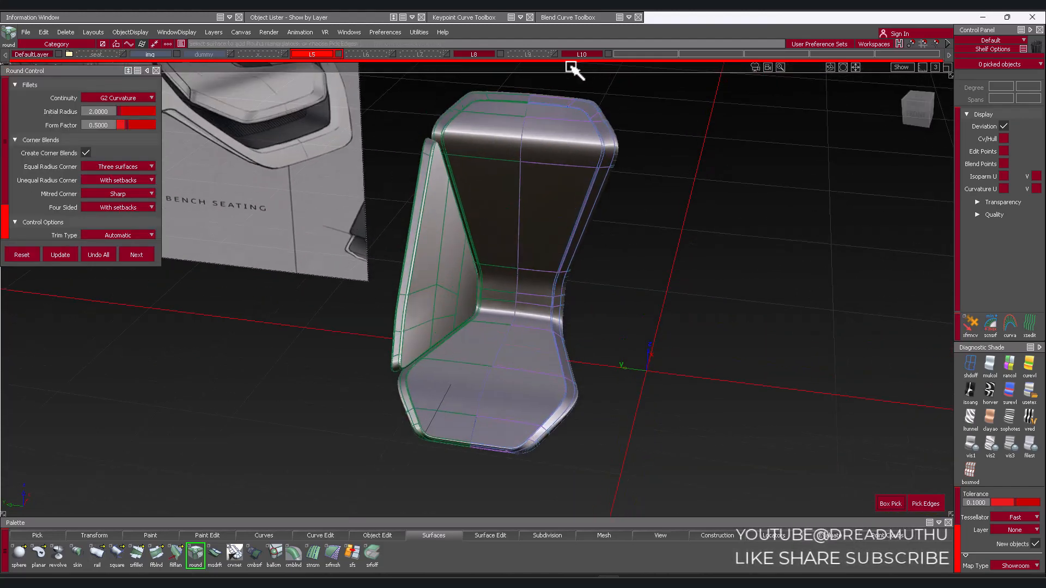
Isolate the side panel by making L10 the active layer and hiding layer L8
left_click(337, 56)
left_click(500, 54)
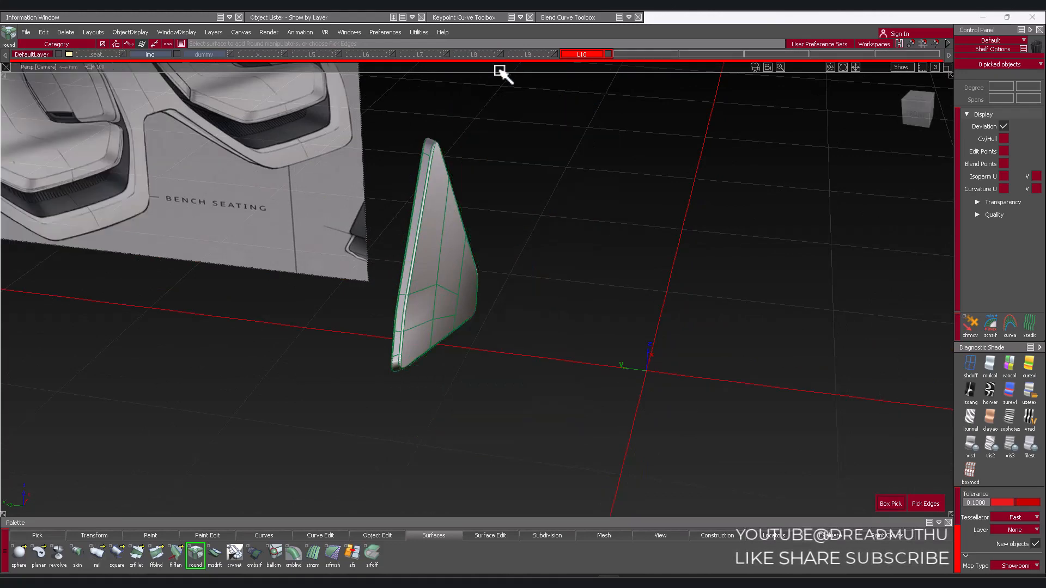
left_click_drag(595, 224, 573, 297, "alt+shift")
left_click_drag(498, 143, 499, 170, "ctrl+shift")
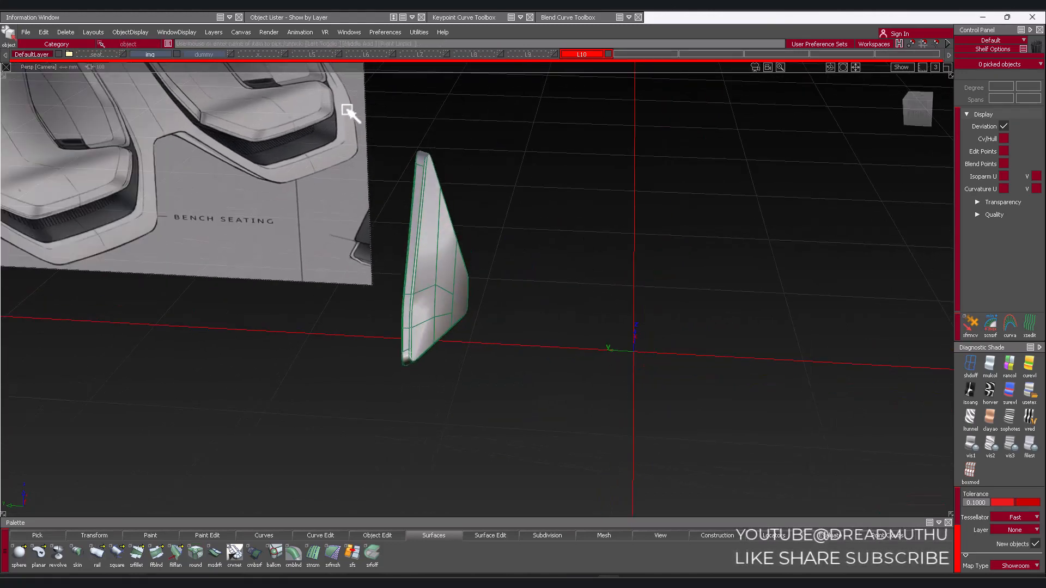
Mirror all the side panel's surfaces to the seat's other side, using a pivot snapped to the backrest's centre line
left_click_drag(342, 108, 539, 427)
mouse_move(502, 367)
left_mouse_down("alt+shift")
mouse_move(512, 444)
mouse_move(479, 397)
mouse_move(517, 354)
left_mouse_up("alt+shift")
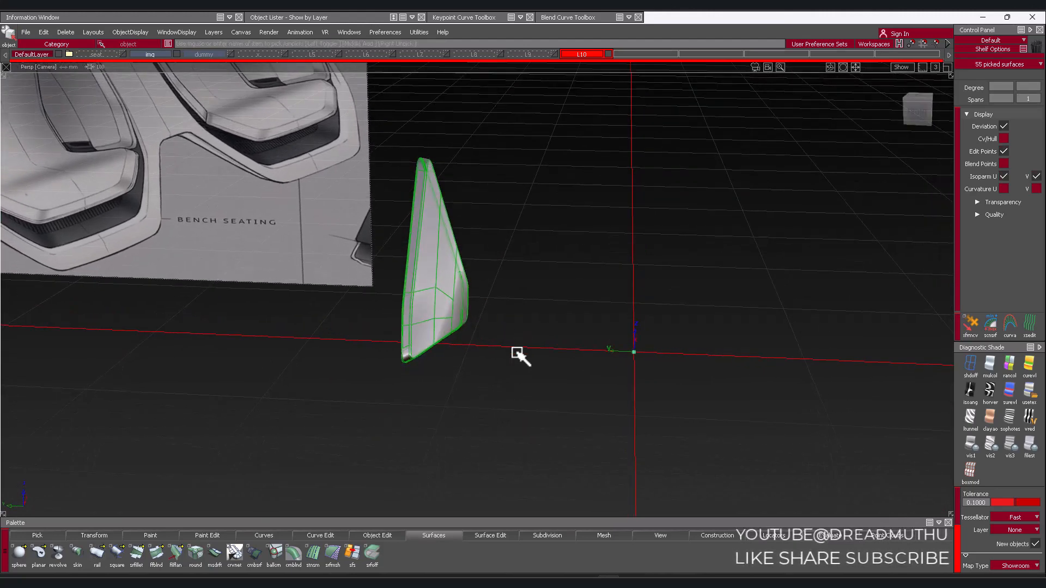
left_click(500, 55)
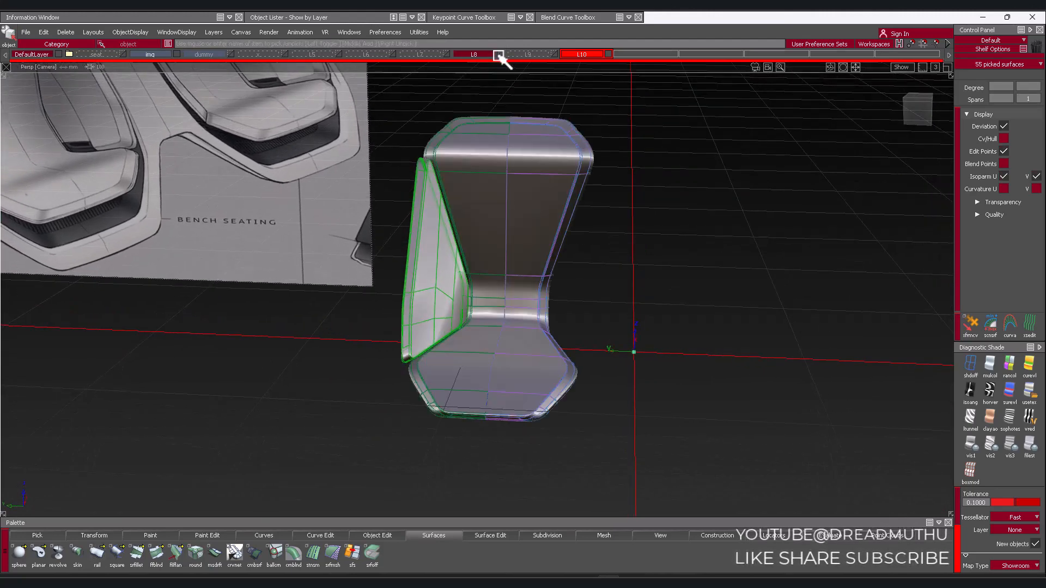
right_click_drag(633, 344, 697, 297, "alt+shift")
middle_click_drag(671, 350, 673, 328, "alt+shift")
left_click_drag(668, 339, 643, 381, "alt+shift")
right_click_drag(655, 366, 697, 333, "alt+shift")
middle_click_drag(699, 325, 665, 366, "alt+shift")
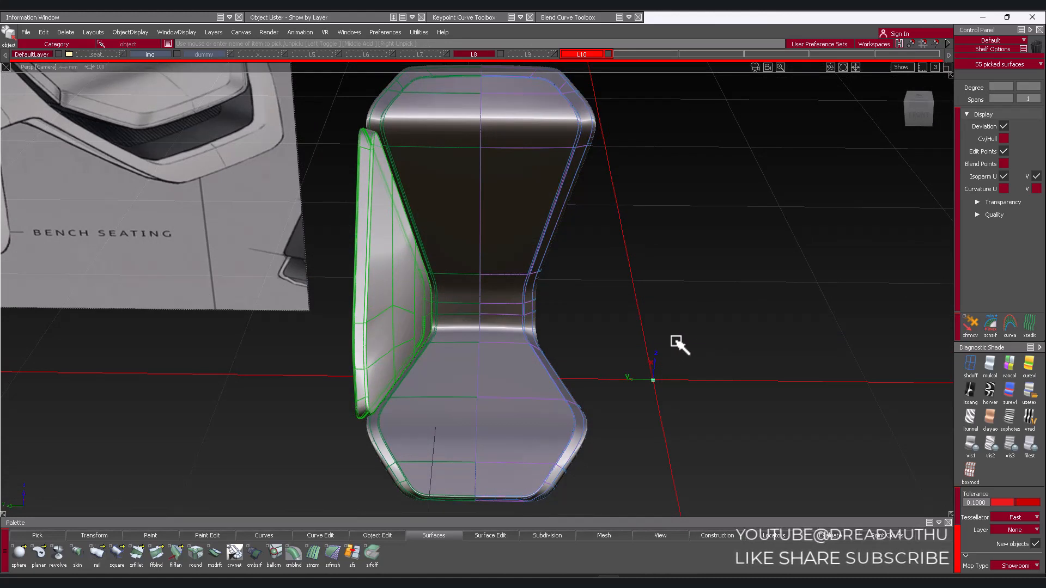
middle_click_drag(676, 342, 561, 339, "ctrl+shift")
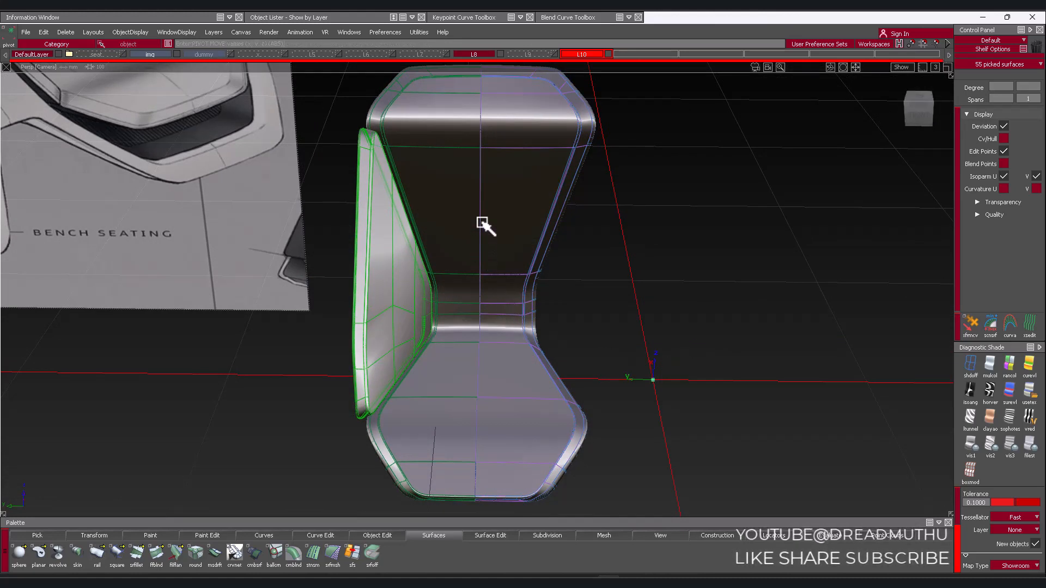
left_click(484, 150)
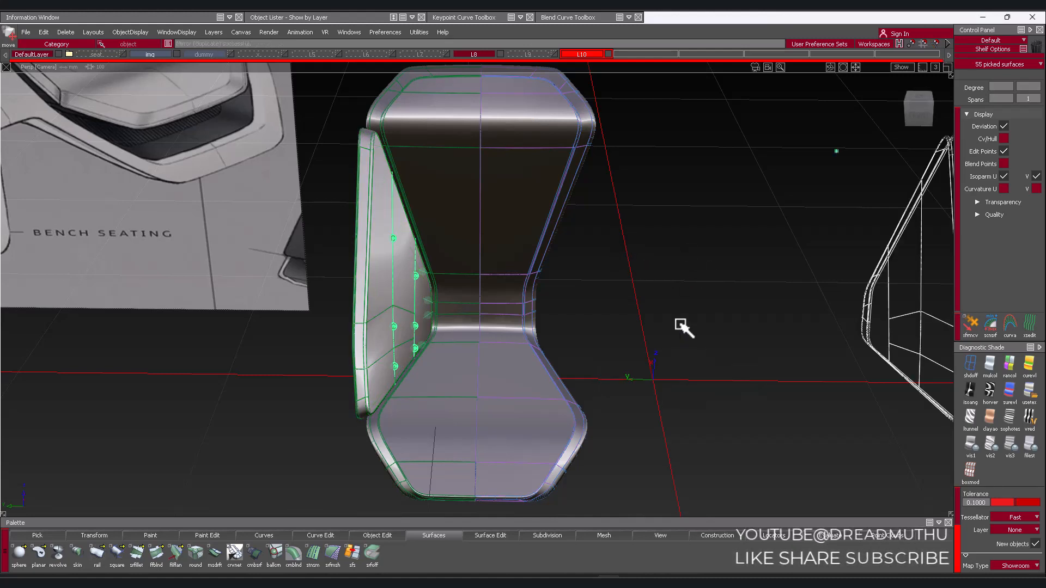
left_click_drag(494, 149, 478, 152, "ctrl+alt")
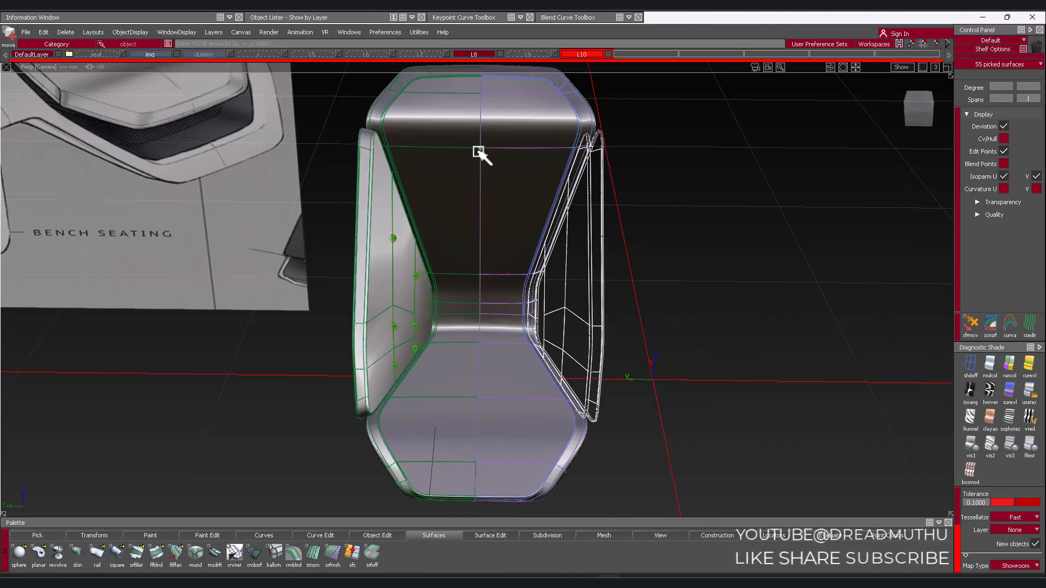
Apply diagnostic shading to the mirrored side panel and check both panels against the seat from several angles
left_click_drag(716, 342, 753, 263, "ctrl+shift")
left_click_drag(689, 315, 871, 408, "alt+shift")
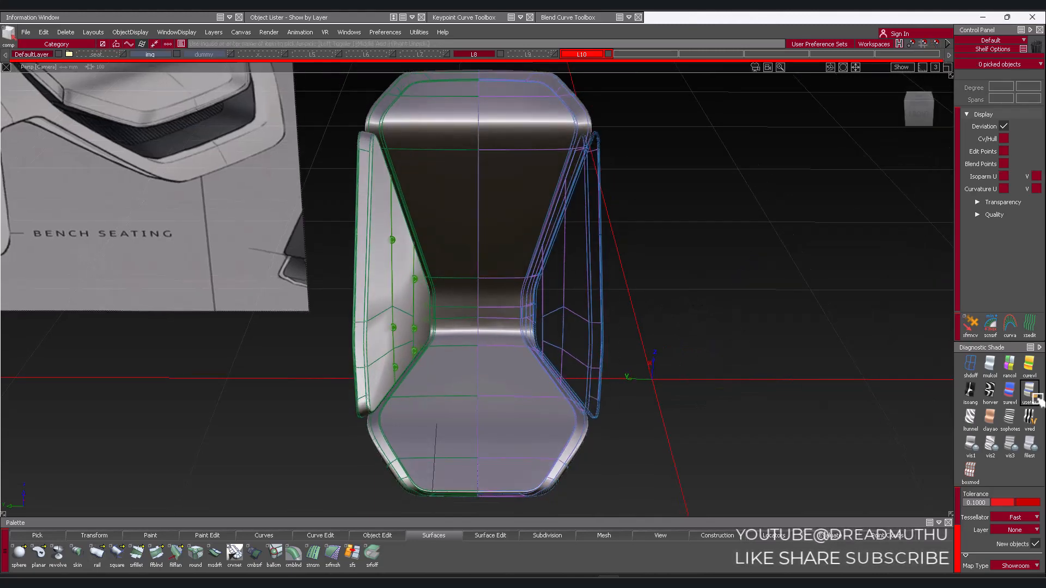
left_click_drag(702, 355, 646, 294, "alt+shift")
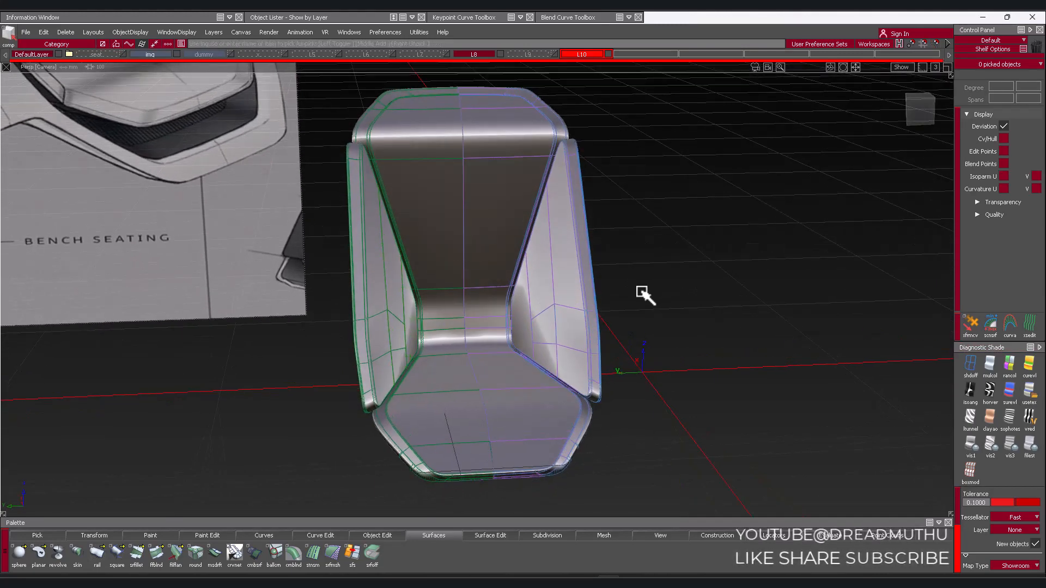
right_click_drag(707, 417, 723, 362, "alt+shift")
left_click_drag(724, 361, 559, 383, "alt+shift")
left_click_drag(702, 417, 708, 390, "ctrl+shift")
left_click_drag(565, 224, 553, 172, "alt+shift")
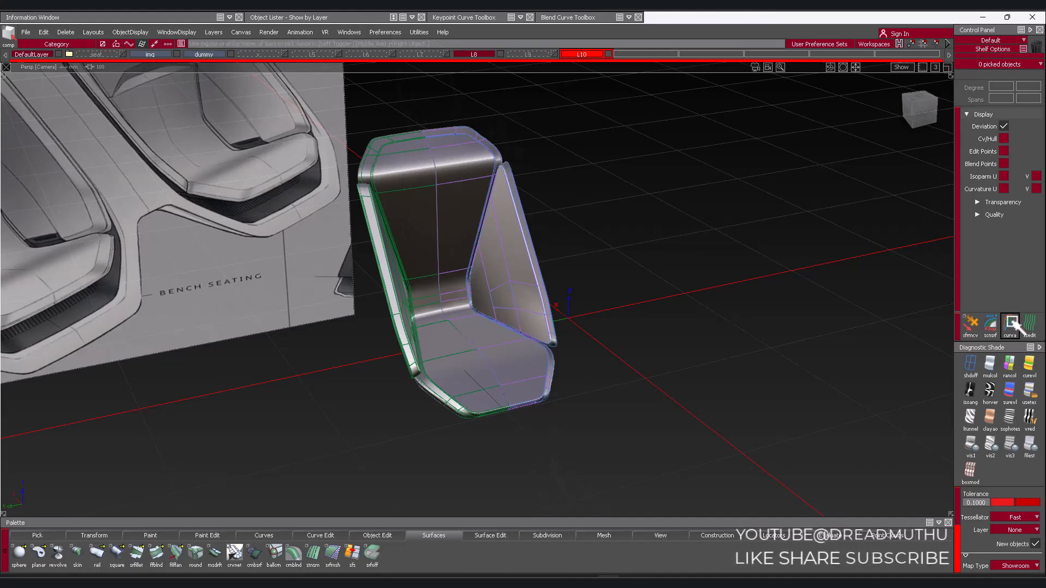
left_click(1028, 390)
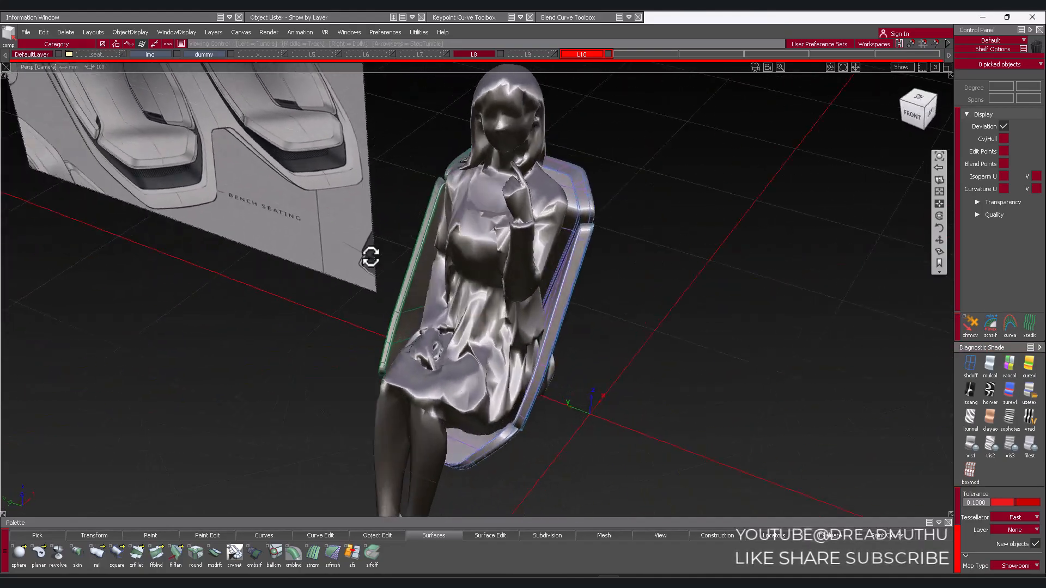
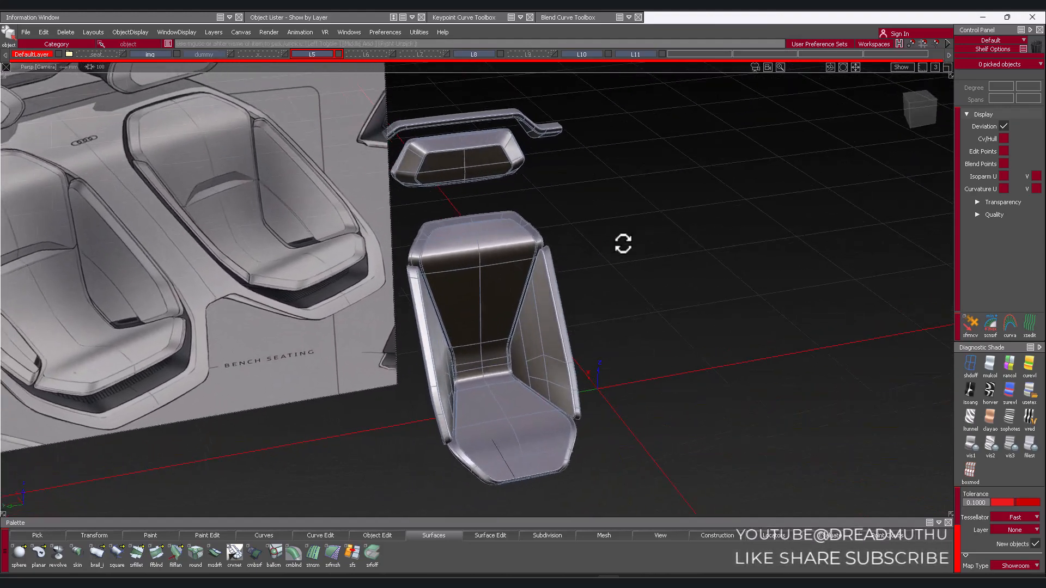
Move layers L5, L8, L10 and L11 together into the seat layer folder
right_click_drag(642, 265, 621, 216, "alt+shift")
left_click_drag(343, 102, 386, 120)
left_click(319, 55)
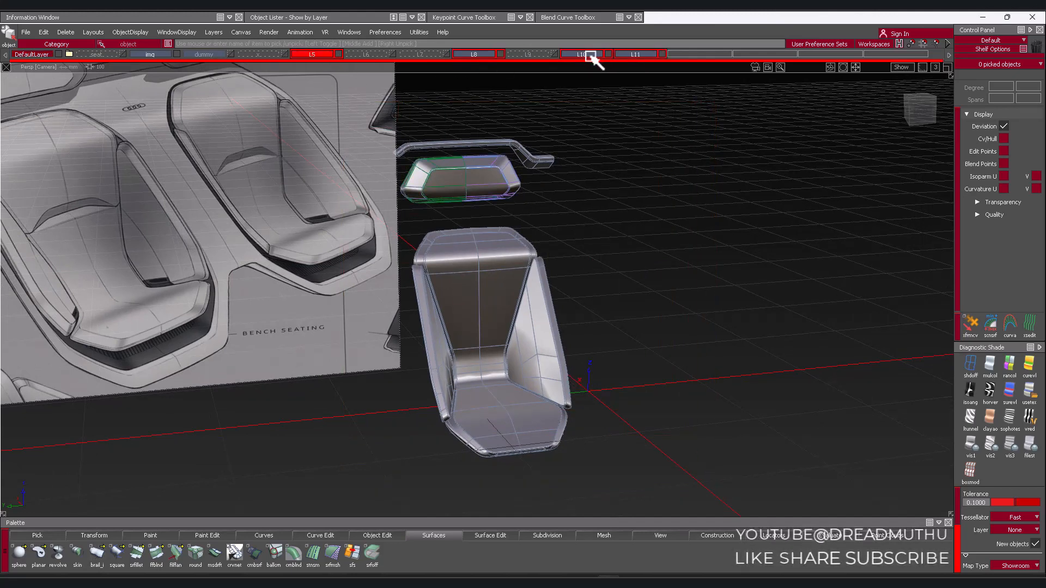
left_click_drag(323, 55, 97, 57)
left_click(124, 55)
left_click(124, 55)
Toggle symmetry for the seat folder and expand the folder in the Object Lister to list its layers
right_click(99, 54)
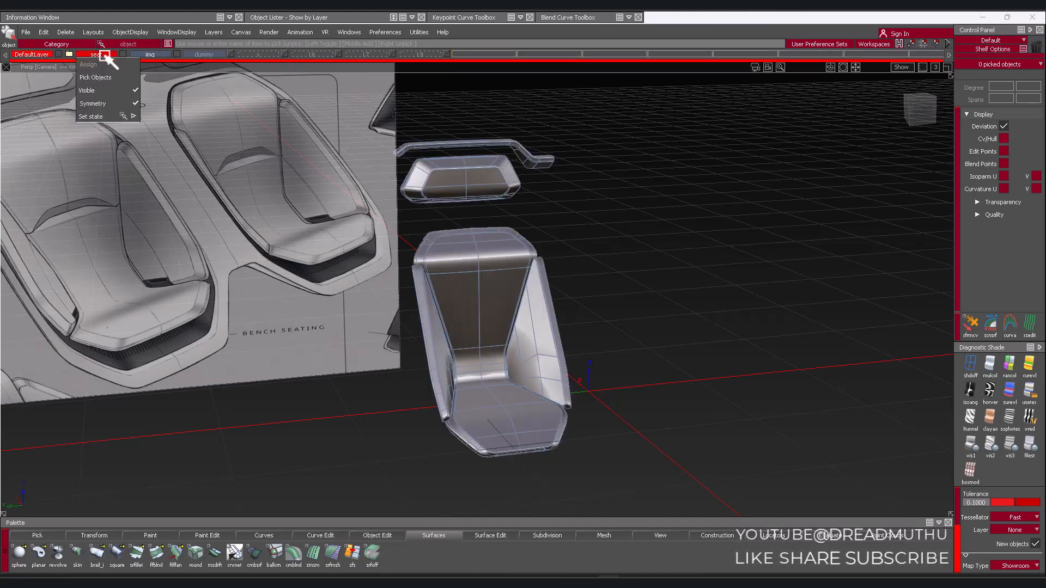
left_click(106, 103)
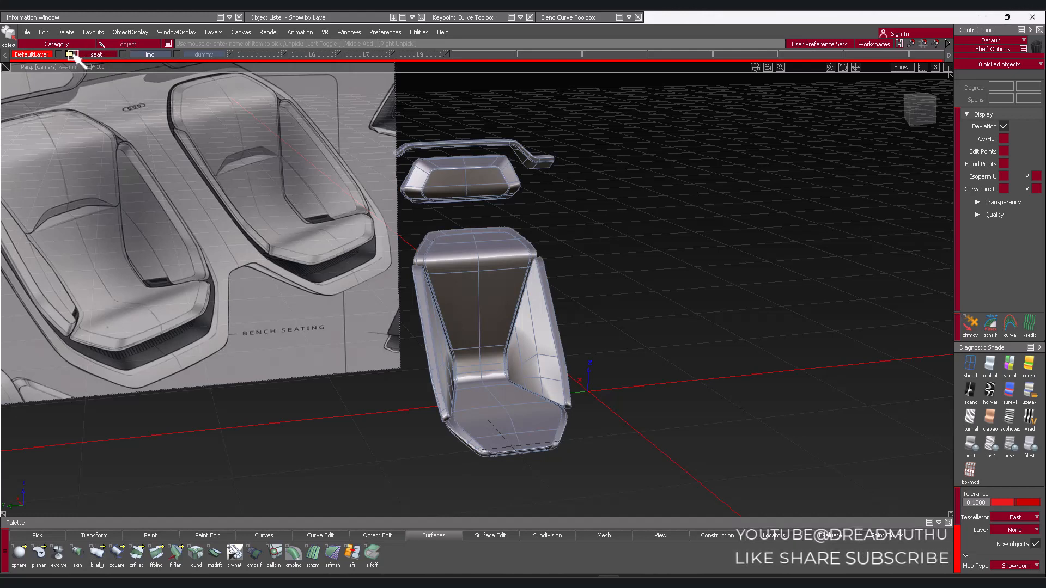
left_click(412, 16)
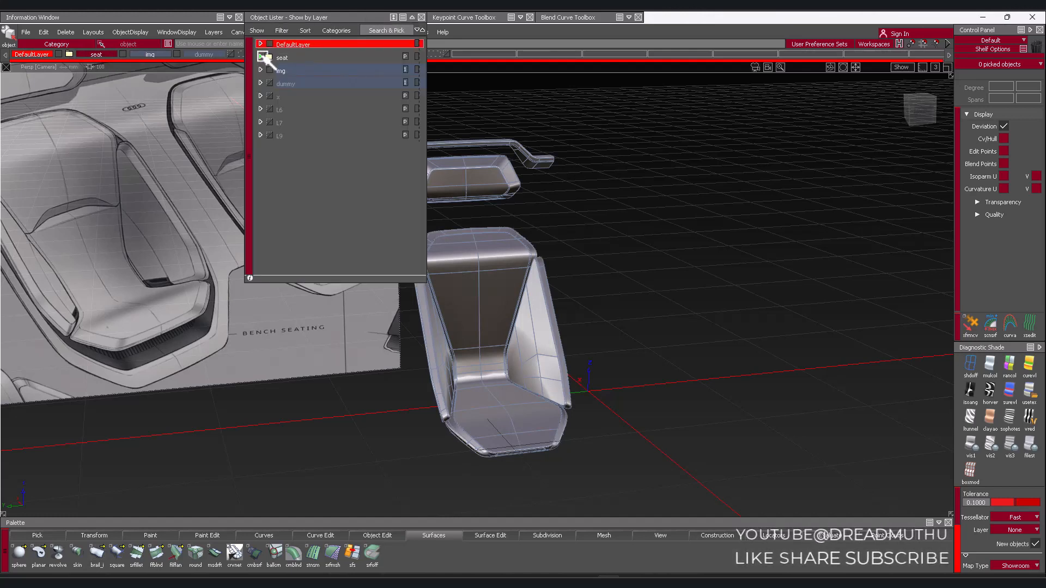
left_click(261, 58)
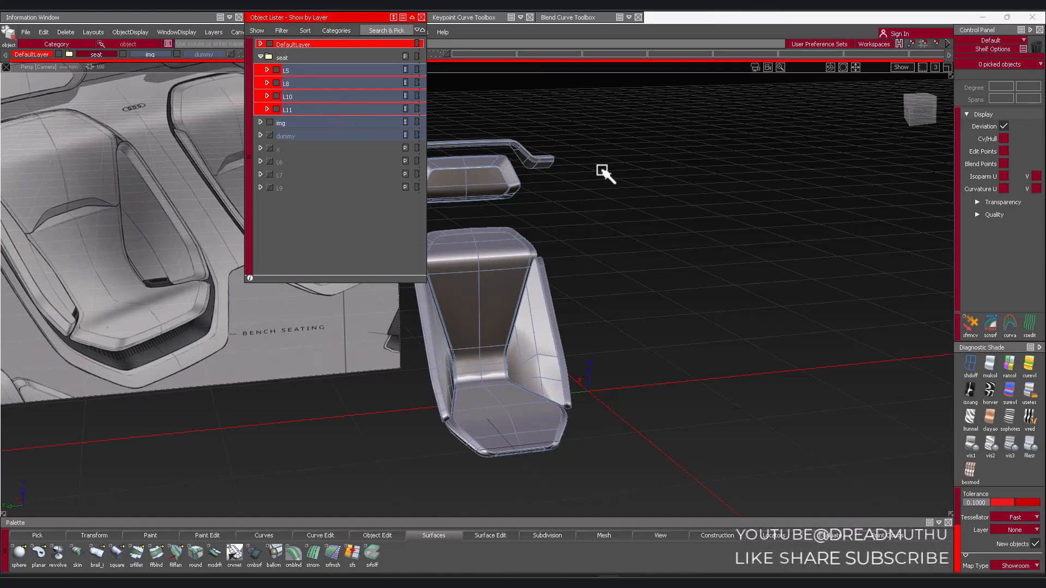
left_click_drag(562, 195, 619, 150, "ctrl+shift")
left_click(361, 18)
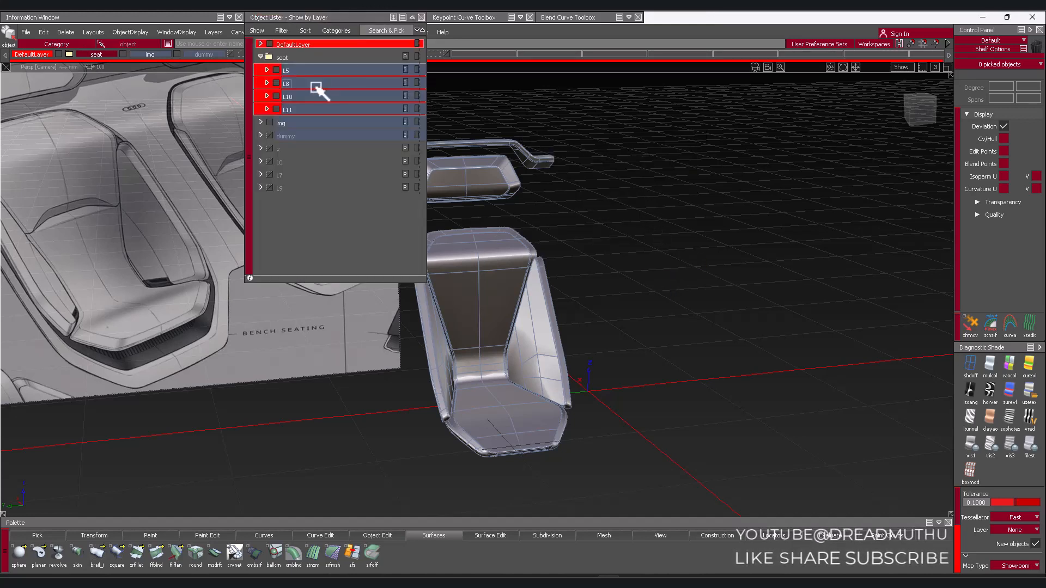
Try to switch on symmetry for layers L5 and L8 individually within the seat folder
left_click(321, 69)
right_click(350, 71)
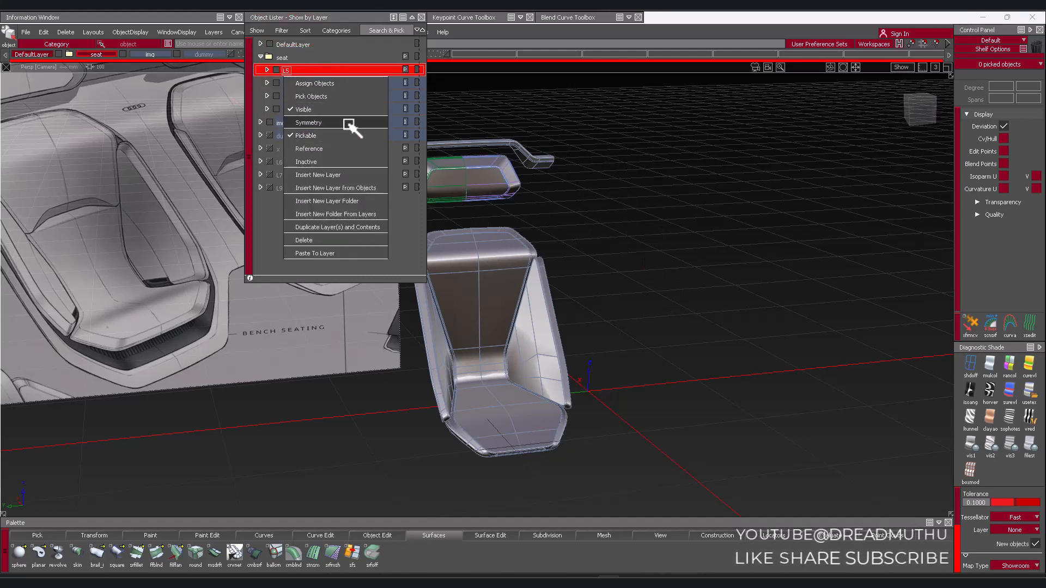
left_click(350, 125)
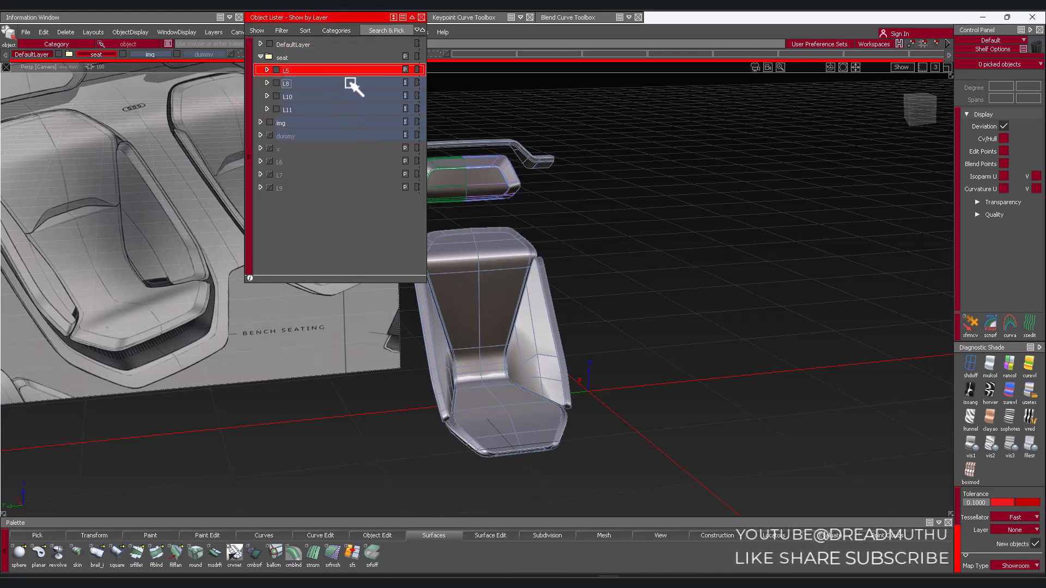
right_click(352, 85)
left_click(340, 135)
left_click(337, 84)
right_click(319, 69)
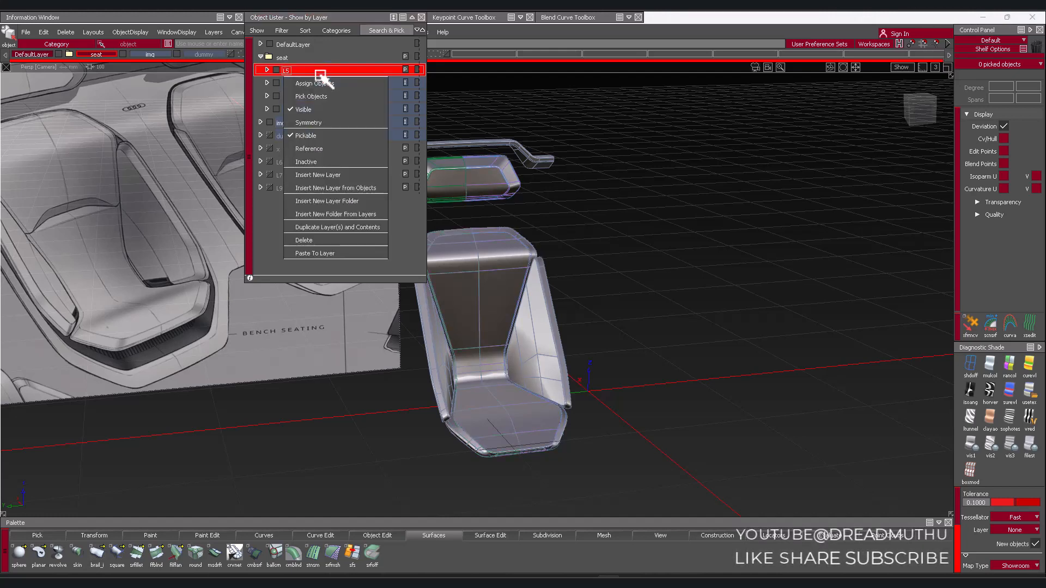
left_click(315, 128)
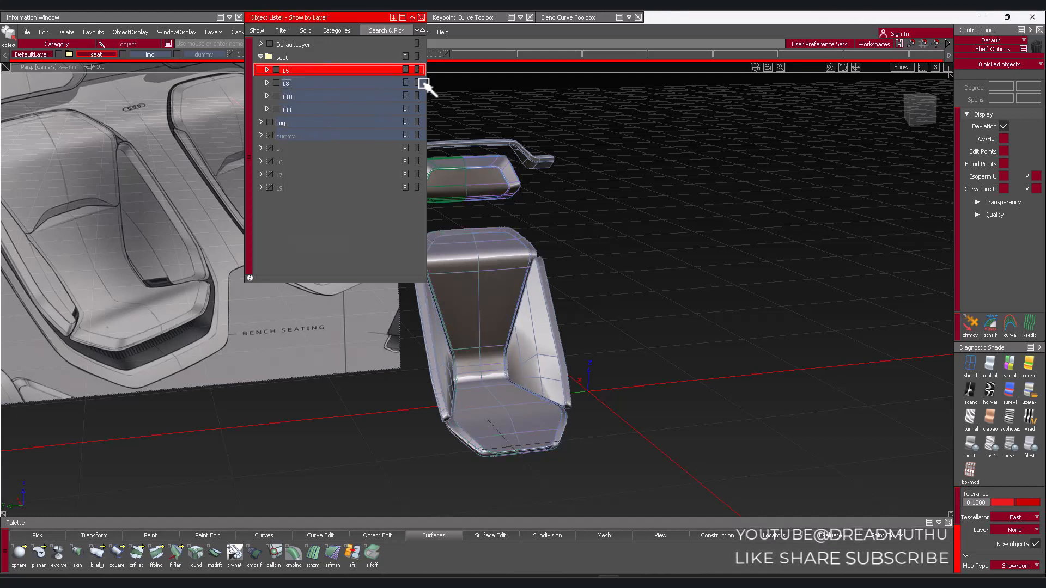
left_click_drag(618, 204, 584, 209, "alt+shift")
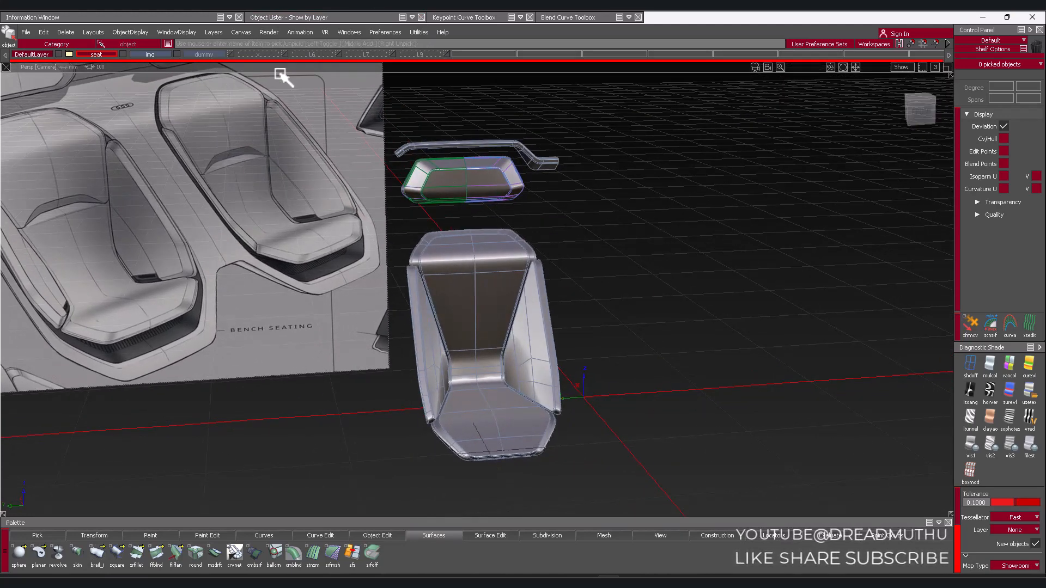
Show the construction curves on layer x and look at the seat from the side
left_click(275, 54)
left_click_drag(343, 145, 416, 304, "alt+shift")
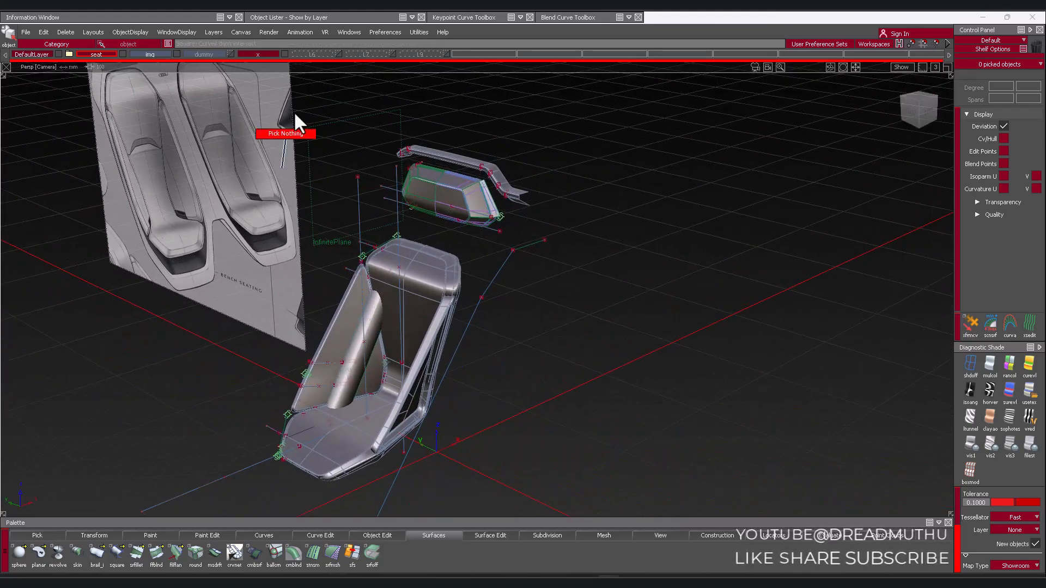
left_click(305, 206)
key("Delete")
key("Return")
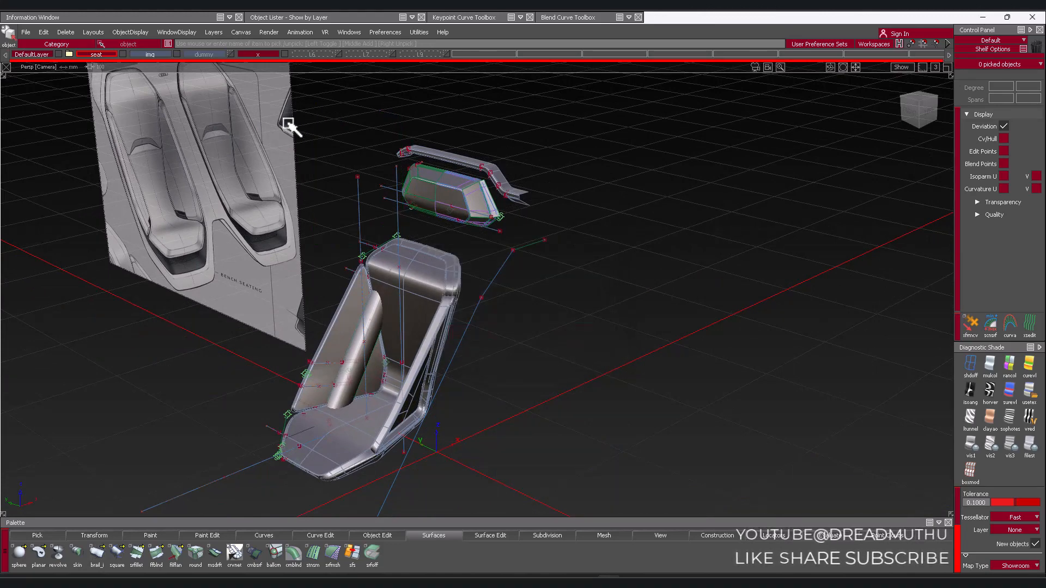
Set the seat folder's symmetry plane at the world origin
left_click(213, 33)
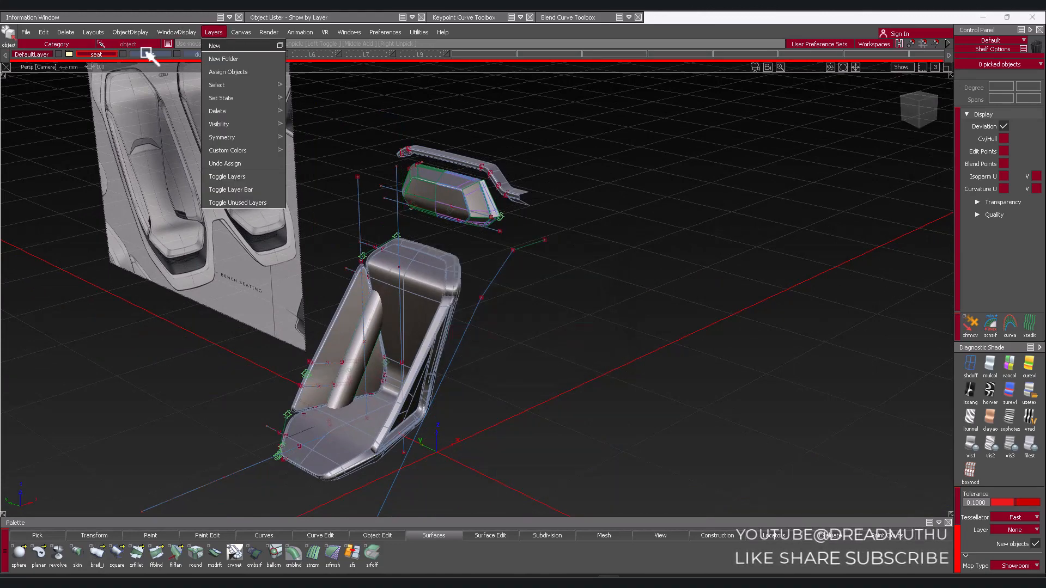
left_click(212, 32)
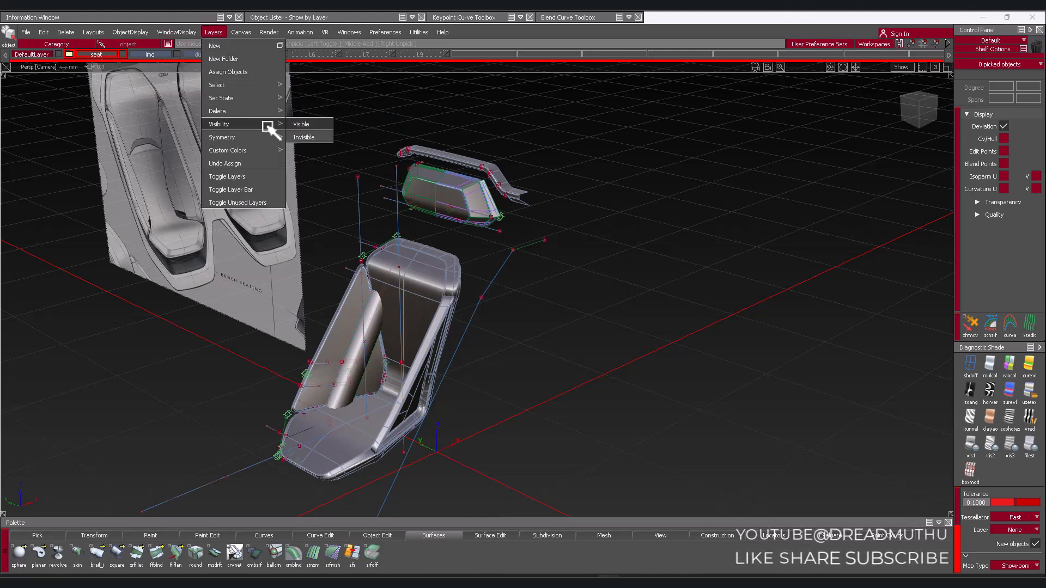
left_click(326, 161)
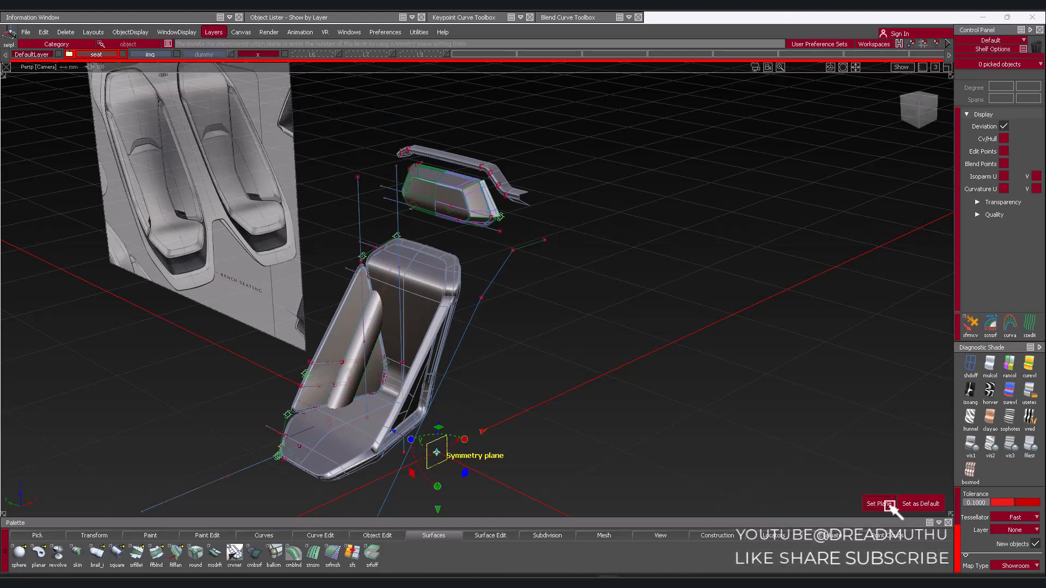
left_click_drag(457, 303, 495, 299, "alt+shift")
Turn on symmetry for the seat folder and for layer L5 inside it
left_click(93, 52)
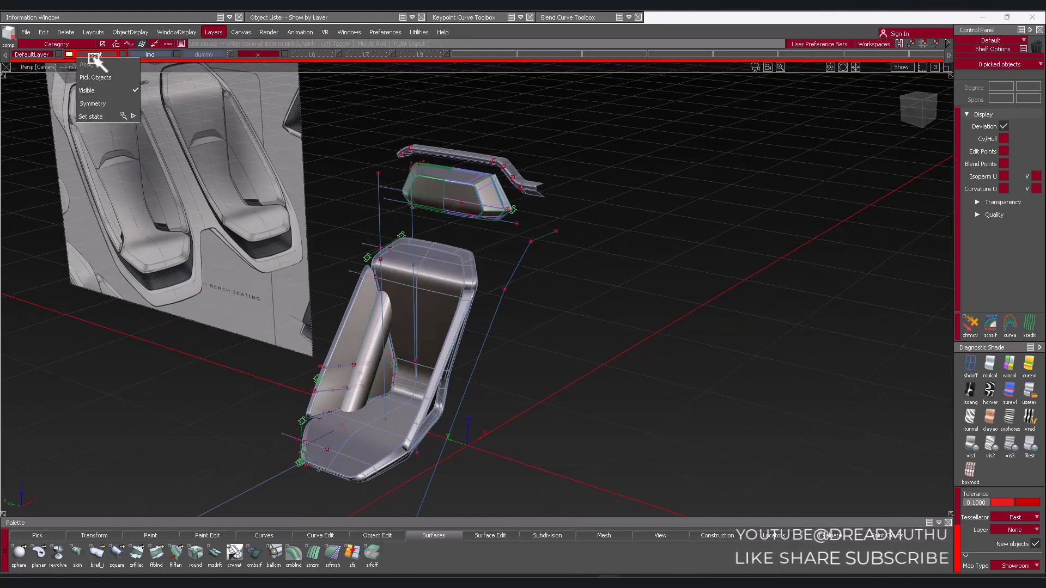
left_click(107, 104)
mouse_move(315, 18)
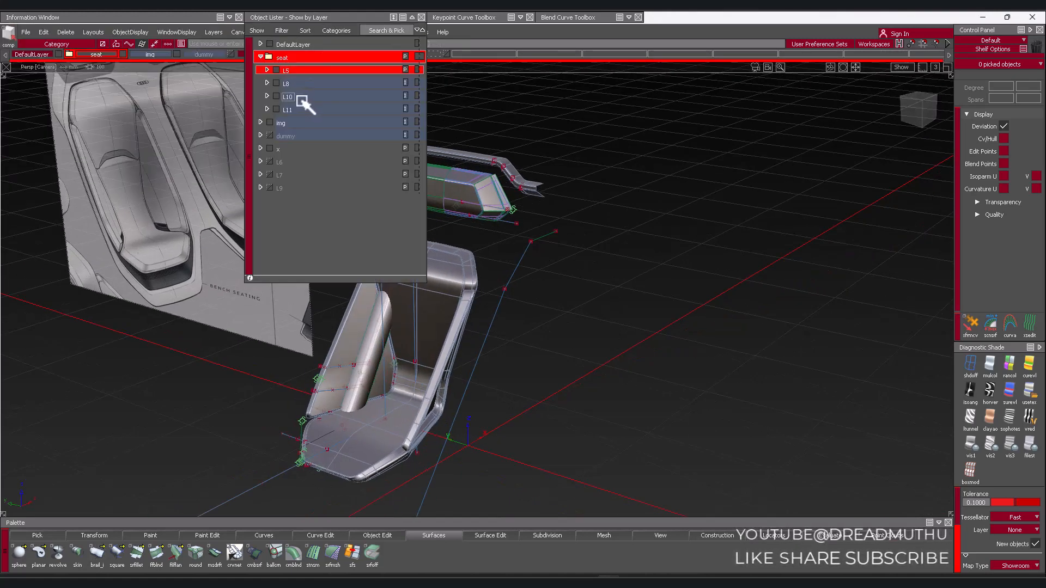
right_click(320, 75)
left_click(322, 123)
Turn on symmetry for layers L8, L10 and L11 to mirror the seat and its side panels
right_click(309, 83)
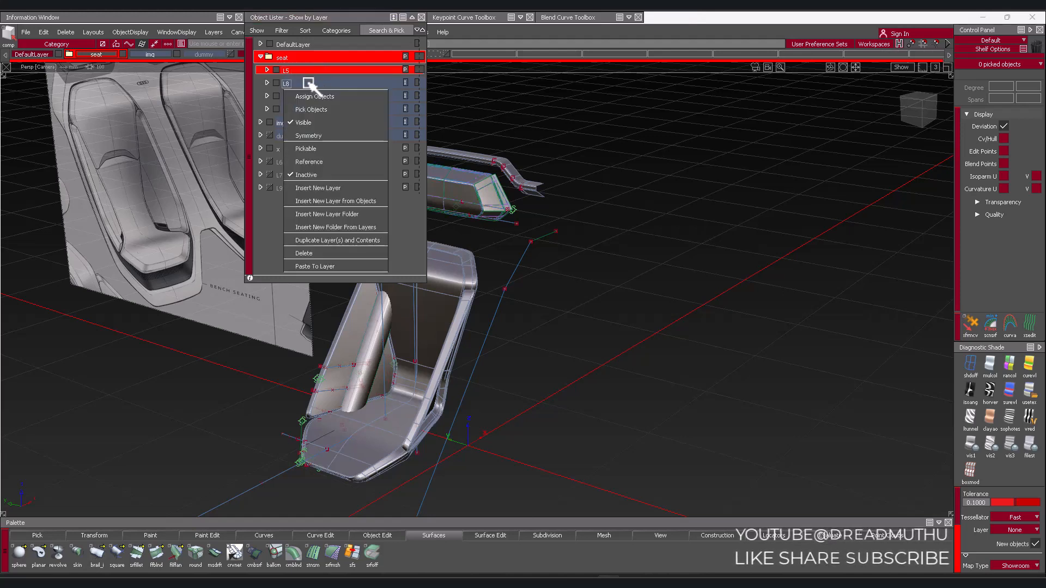
left_click(322, 135)
right_click(319, 85)
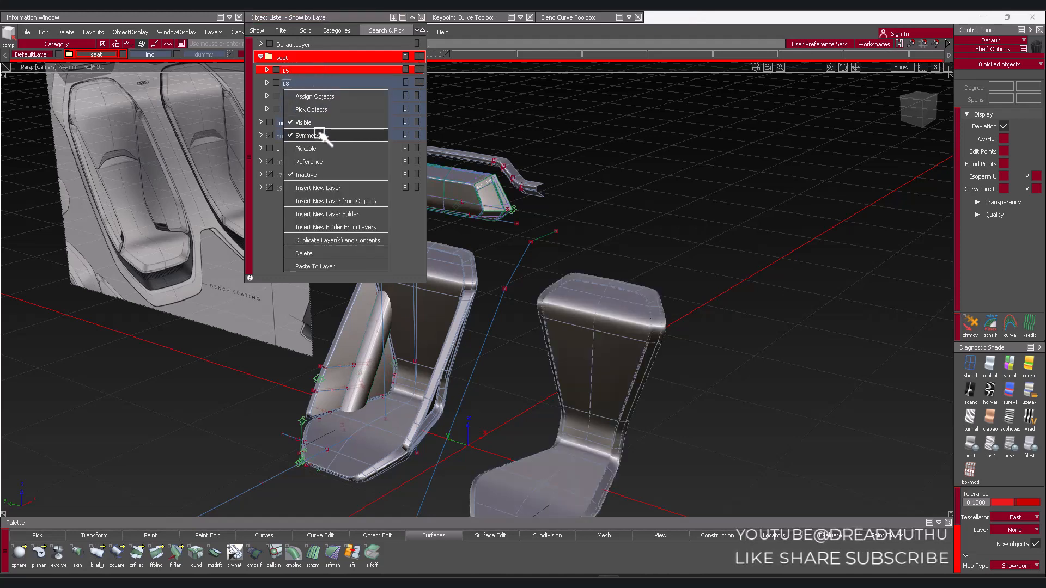
left_click(243, 115)
right_click(304, 98)
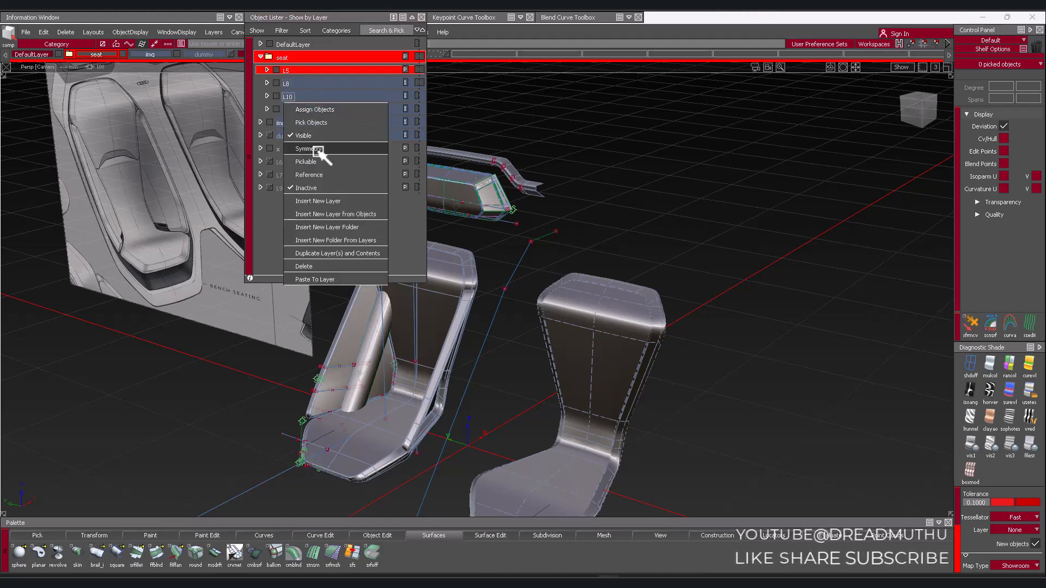
left_click(309, 149)
right_click(313, 113)
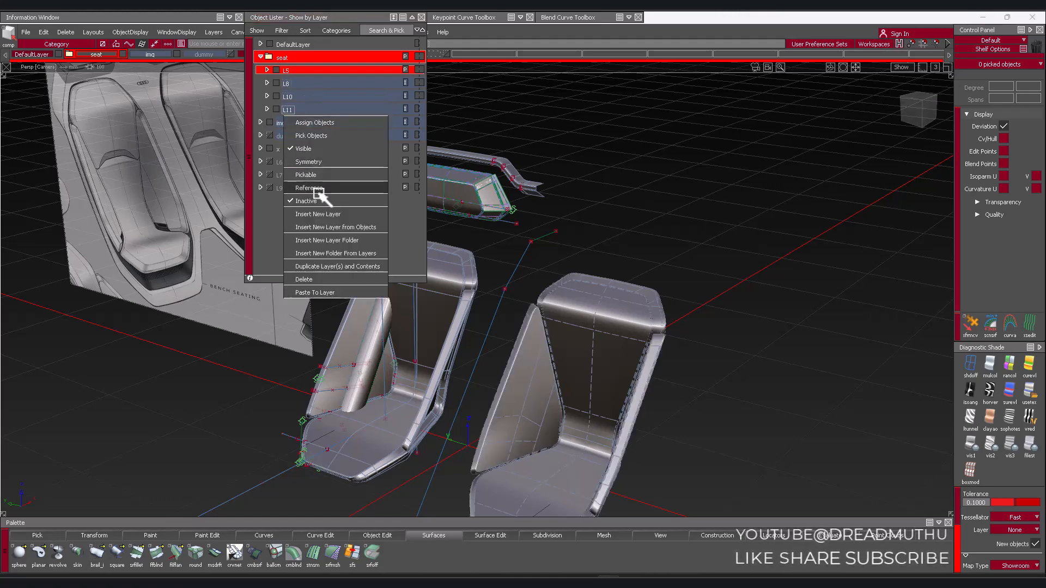
left_click(315, 162)
Examine the headrest's end surfaces and the bar above it up close from the front
left_click_drag(688, 283, 607, 245, "alt+shift")
middle_click_drag(607, 245, 563, 259, "alt+shift")
right_click_drag(562, 259, 591, 184, "alt+shift")
middle_click_drag(591, 185, 577, 277, "alt+shift")
right_click_drag(577, 278, 684, 196, "alt+shift")
left_click_drag(684, 196, 700, 175, "alt+shift")
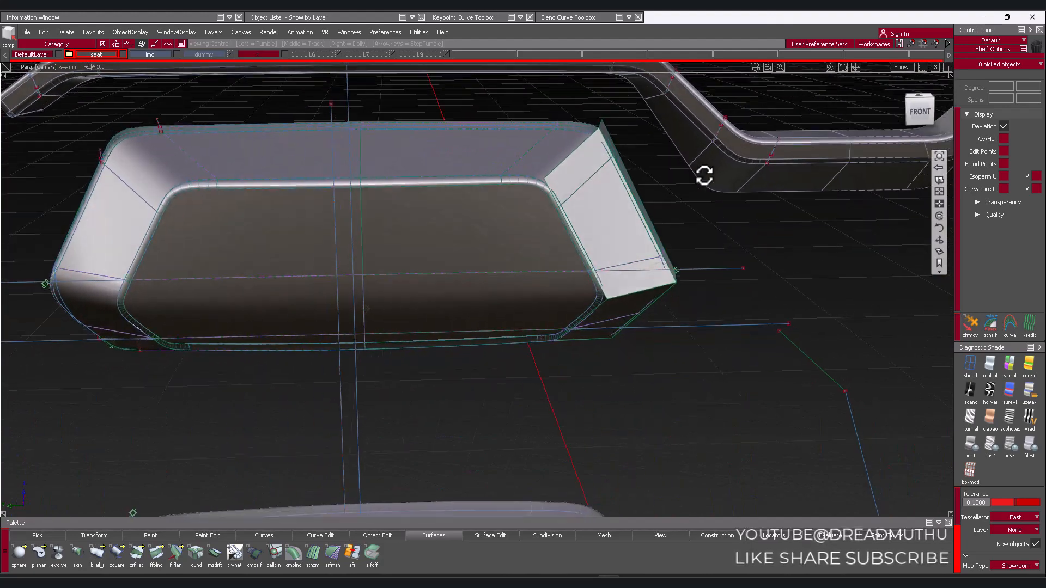
right_click_drag(700, 175, 642, 163, "alt+shift")
left_click_drag(642, 163, 488, 221, "alt+shift")
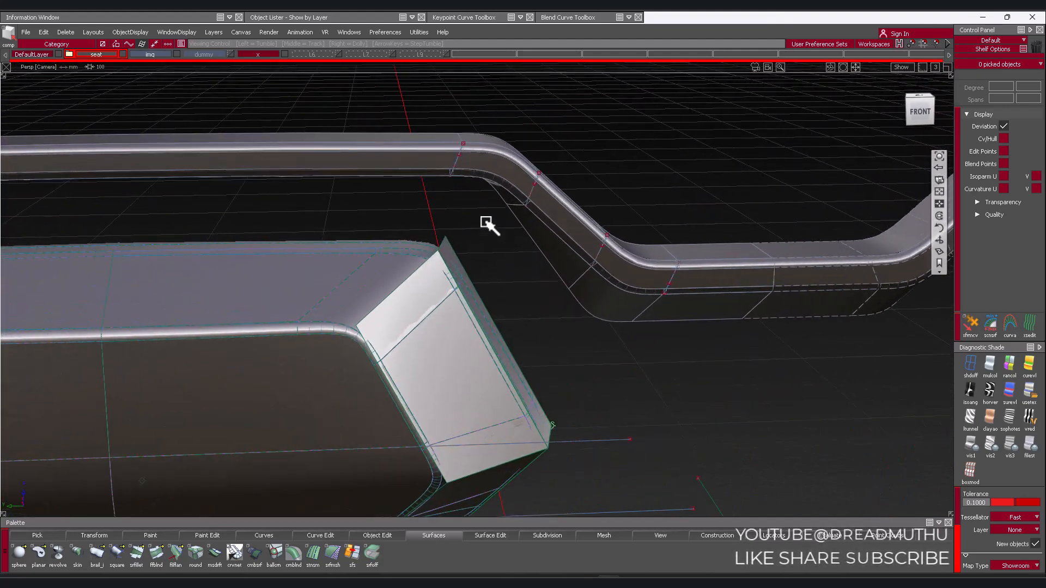
Hide the construction curves on layer x and view both seats with the headrest and upper bar
left_click(284, 54)
right_click_drag(476, 322, 453, 392, "alt+shift")
middle_click_drag(479, 401, 544, 252, "alt+shift")
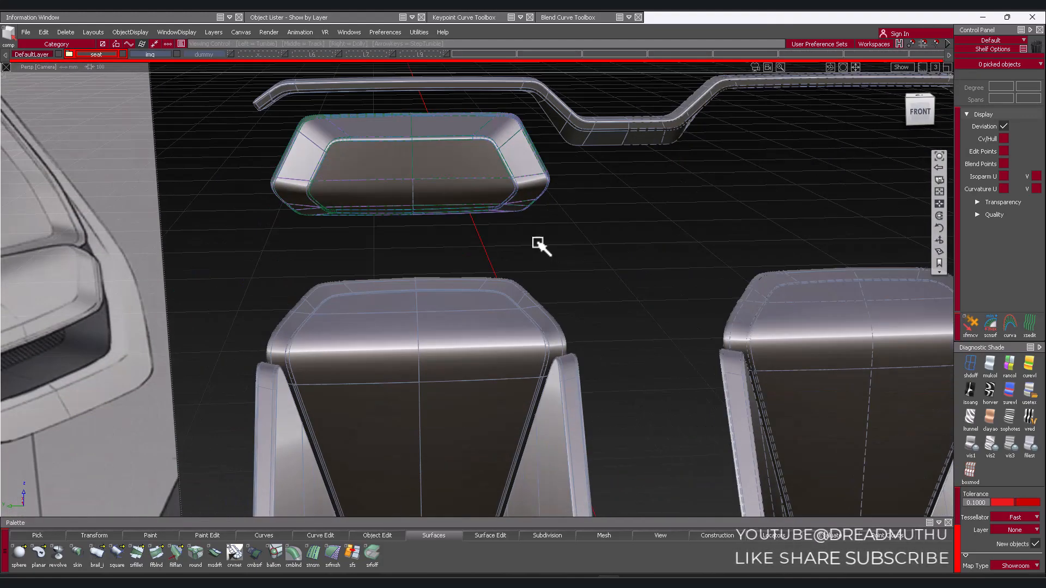
right_click_drag(544, 252, 387, 311, "alt+shift")
left_click_drag(387, 311, 402, 334, "alt+shift")
right_click_drag(401, 334, 312, 288, "alt+shift")
middle_click_drag(312, 288, 329, 249, "alt+shift")
Check layer L5's symmetry option and display its symmetry plane with Set Plane, comparing both seats from several angles
left_click(337, 20)
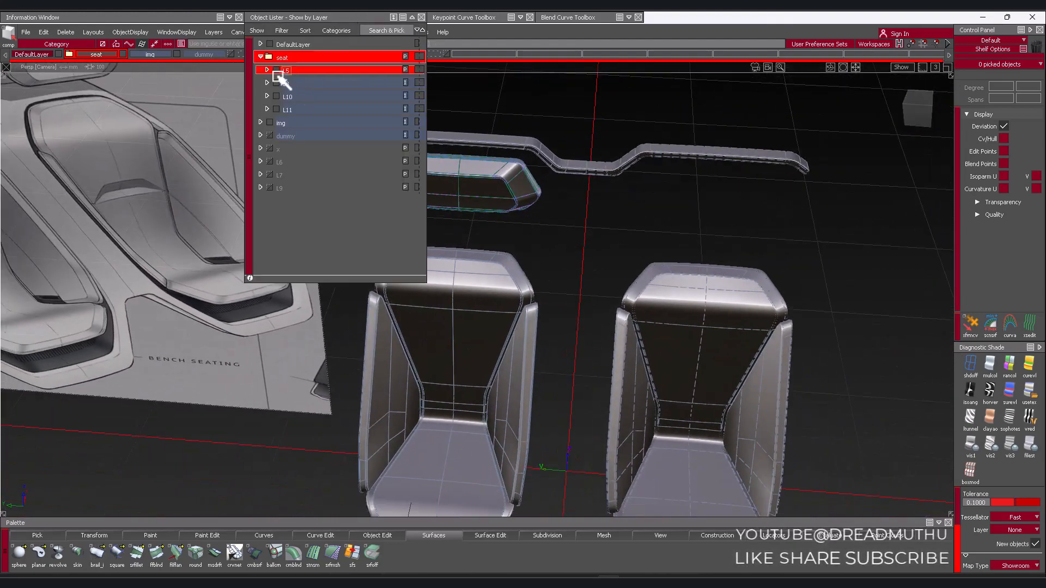
right_click(300, 72)
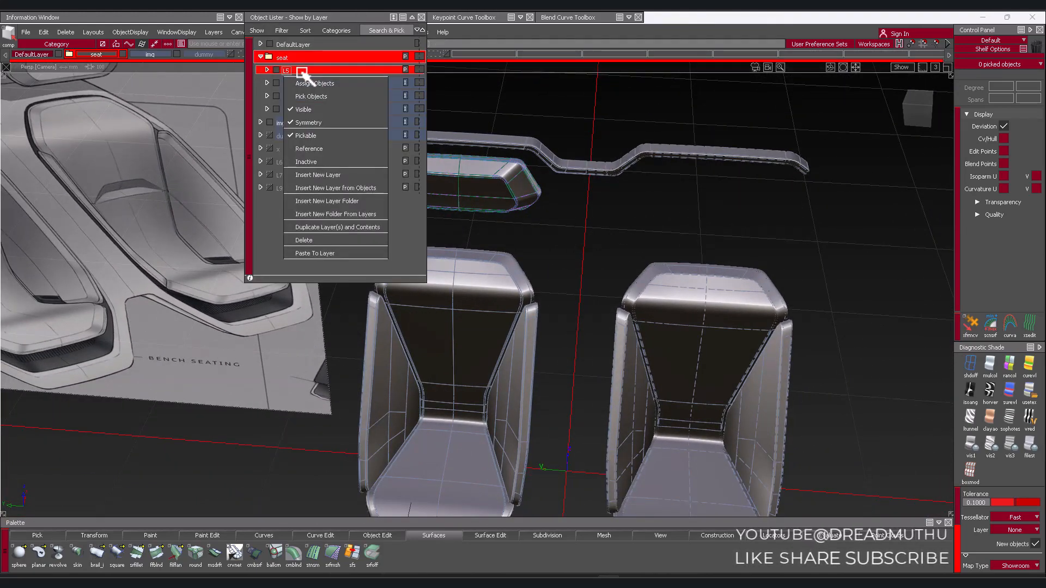
left_click(304, 72)
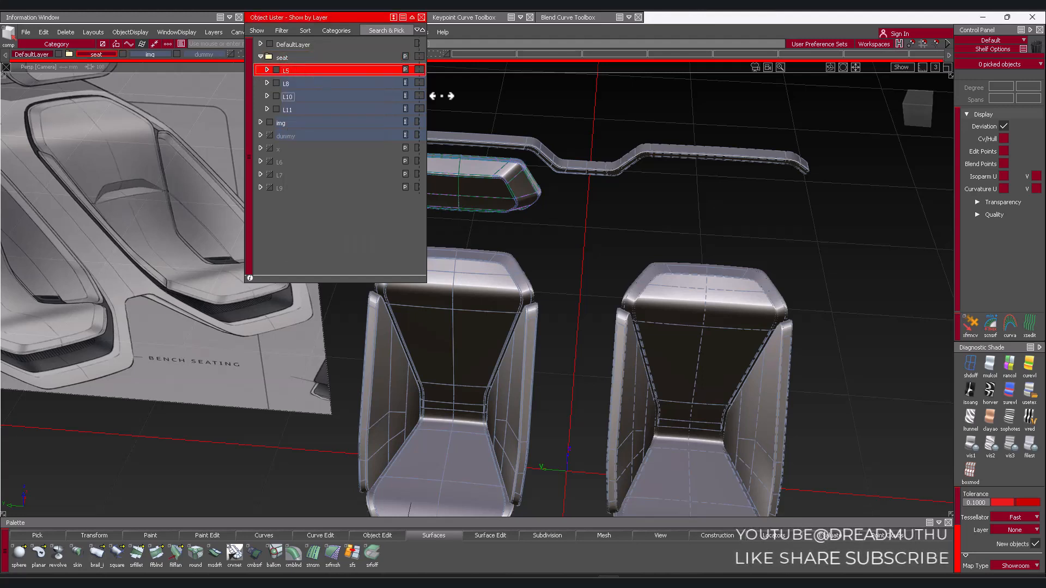
left_click(213, 33)
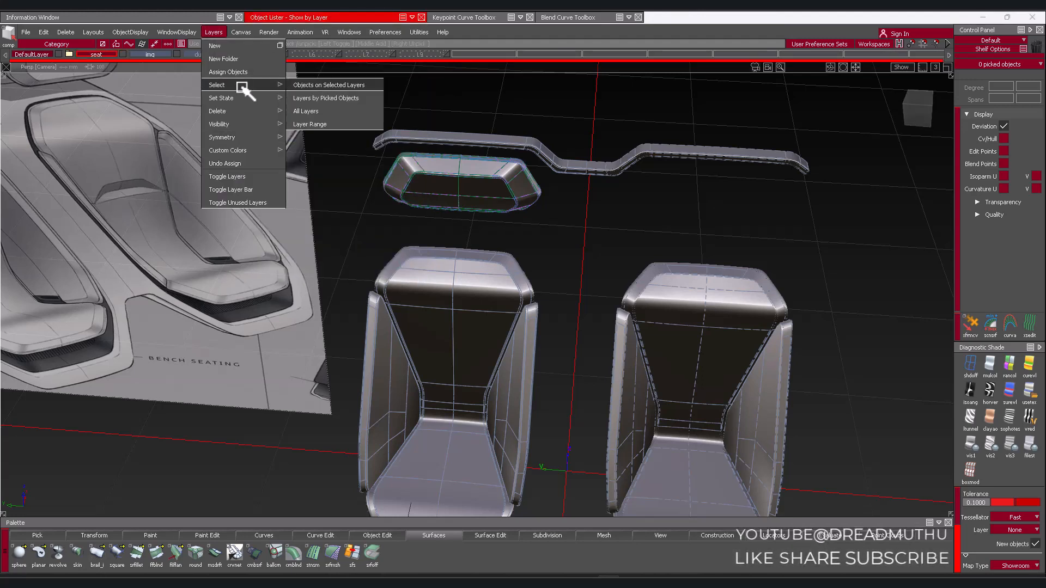
mouse_move(275, 91)
mouse_move(264, 143)
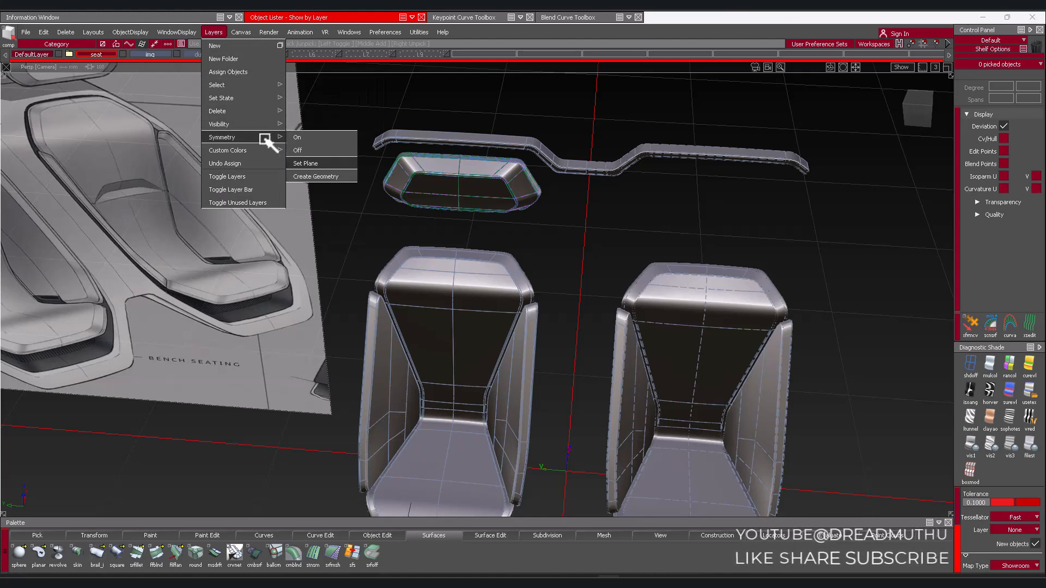
left_click(313, 166)
mouse_move(614, 230)
right_mouse_down("alt+shift")
mouse_move(544, 380)
mouse_move(542, 359)
right_mouse_up("alt+shift")
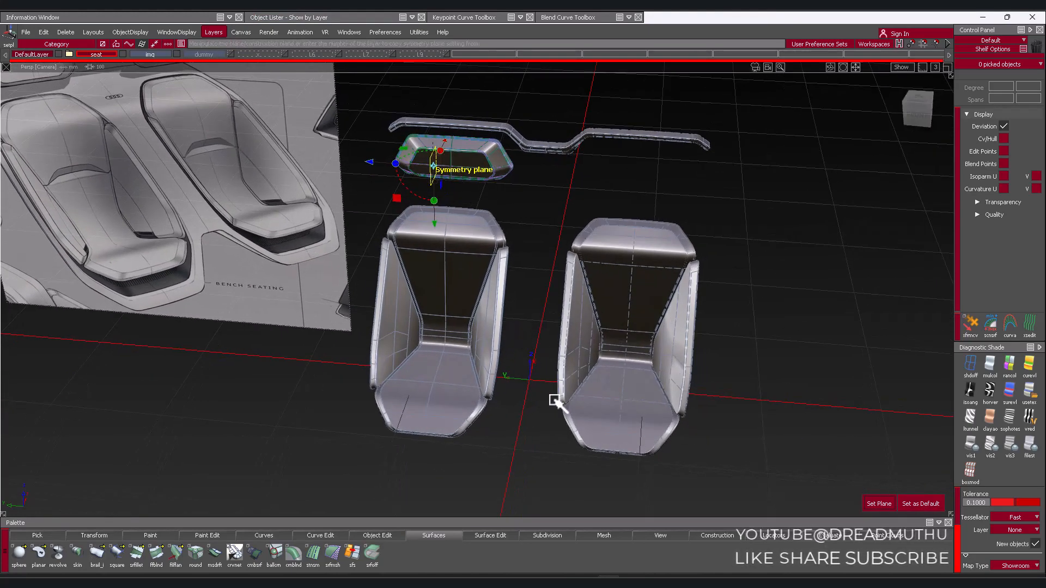
left_click_drag(532, 378, 505, 362, "alt+shift")
right_click_drag(504, 362, 561, 353, "alt+shift")
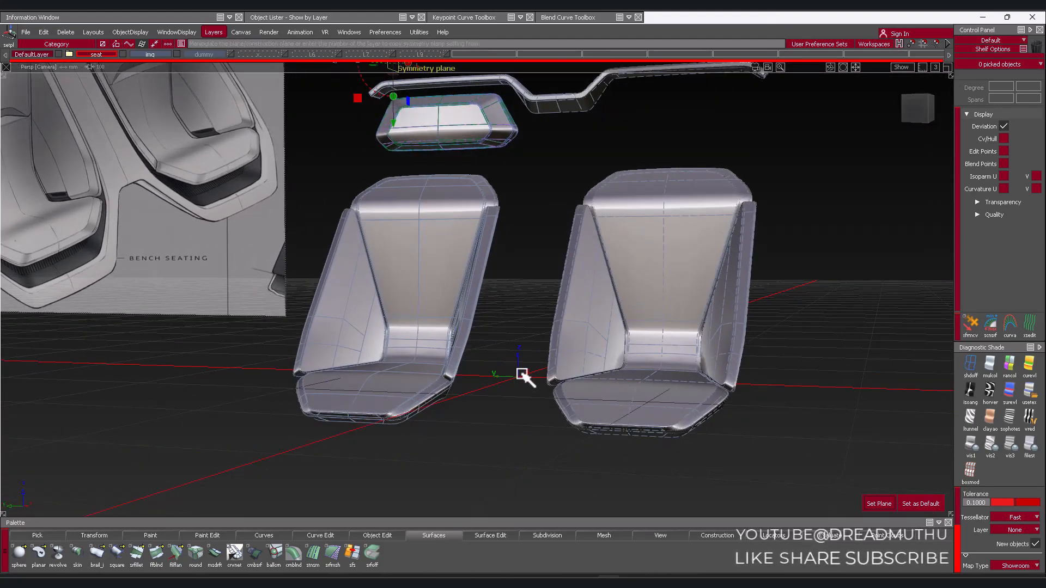
left_click_drag(500, 385, 537, 366, "alt+shift")
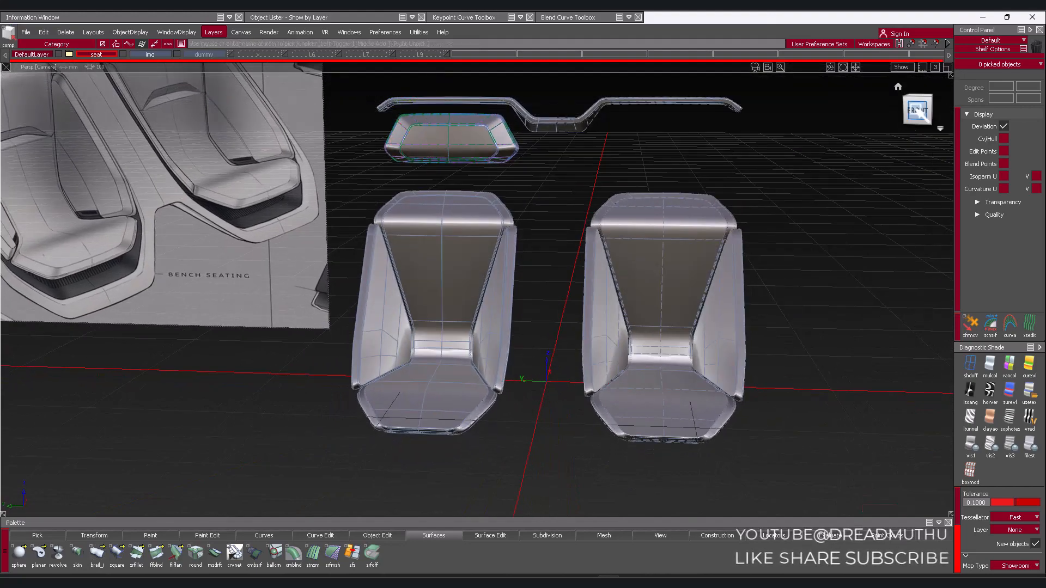
left_click(918, 110)
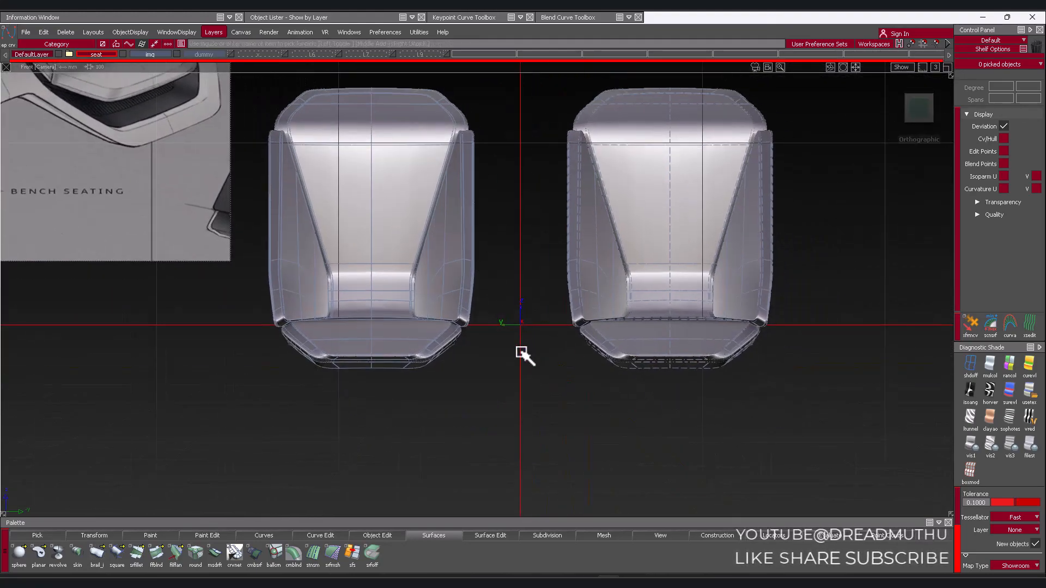
left_click(520, 325)
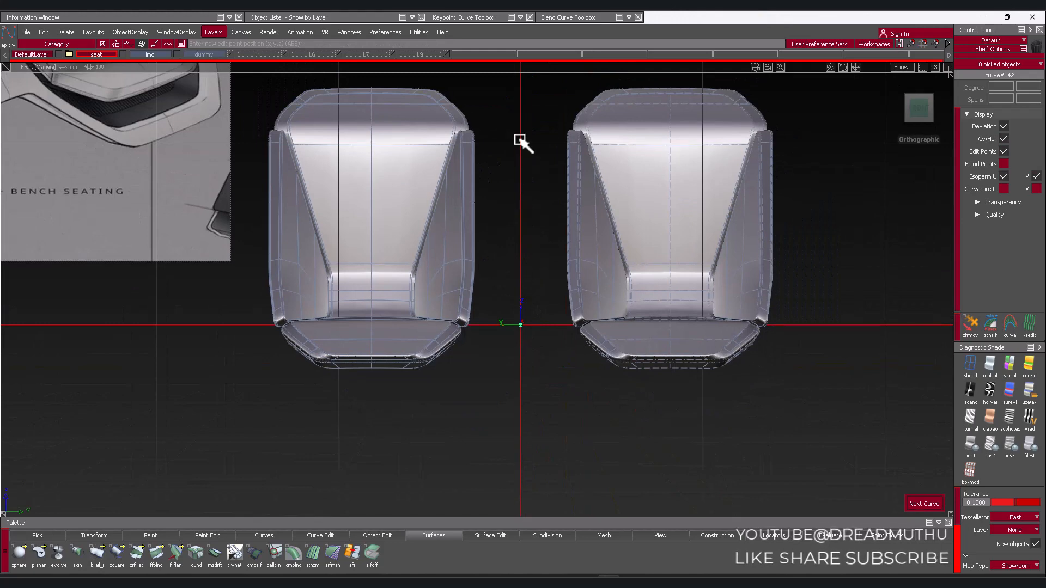
left_click_drag(534, 208, 421, 367, "alt+shift")
key("space")
left_click(469, 327)
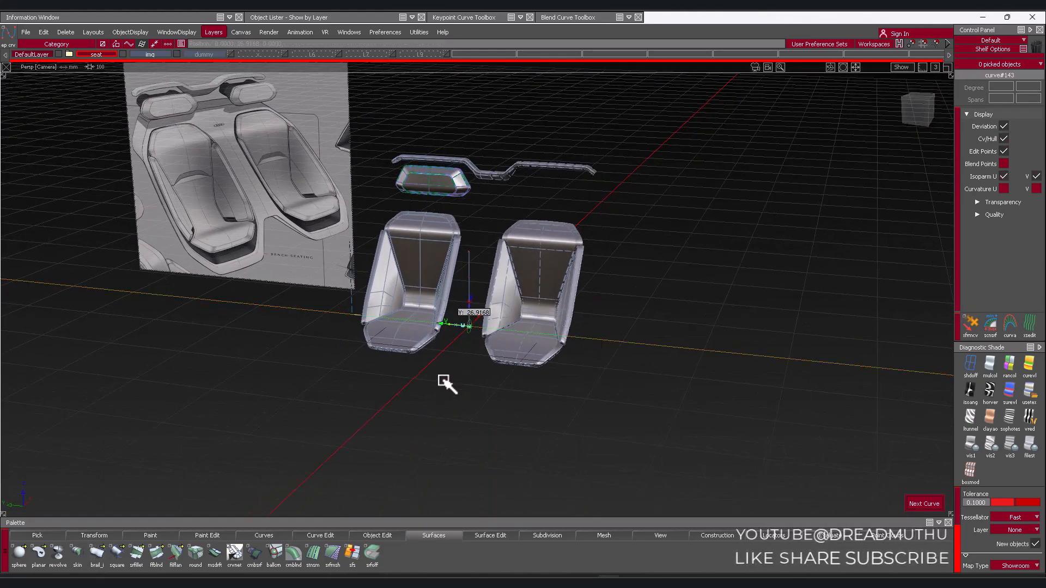
key("ctrl+z")
left_click(455, 329)
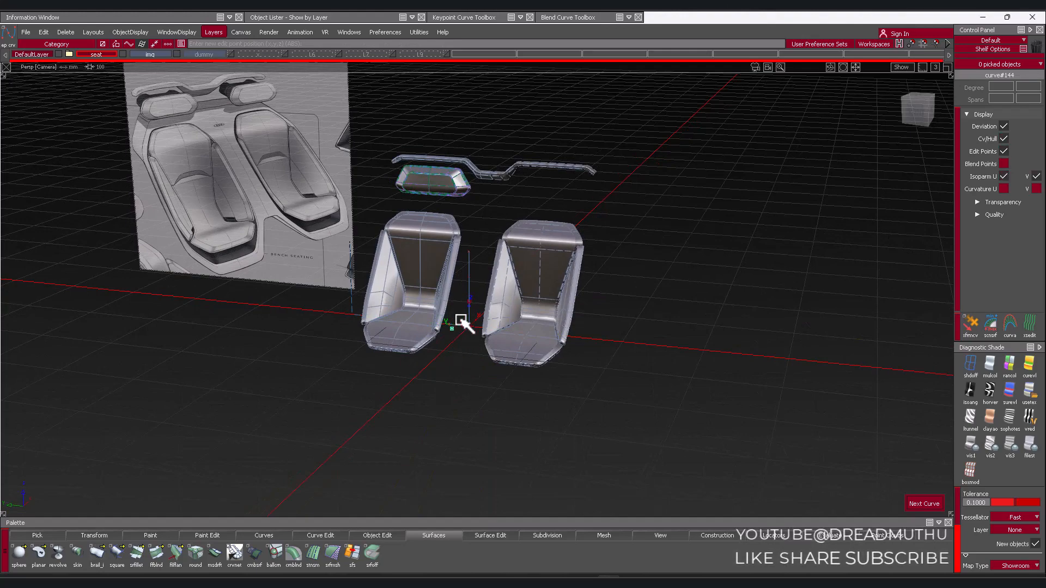
key("ctrl+z")
right_click_drag(461, 363, 503, 379, "alt+shift")
left_click_drag(437, 353, 438, 362, "ctrl+shift")
left_click_drag(438, 361, 418, 426)
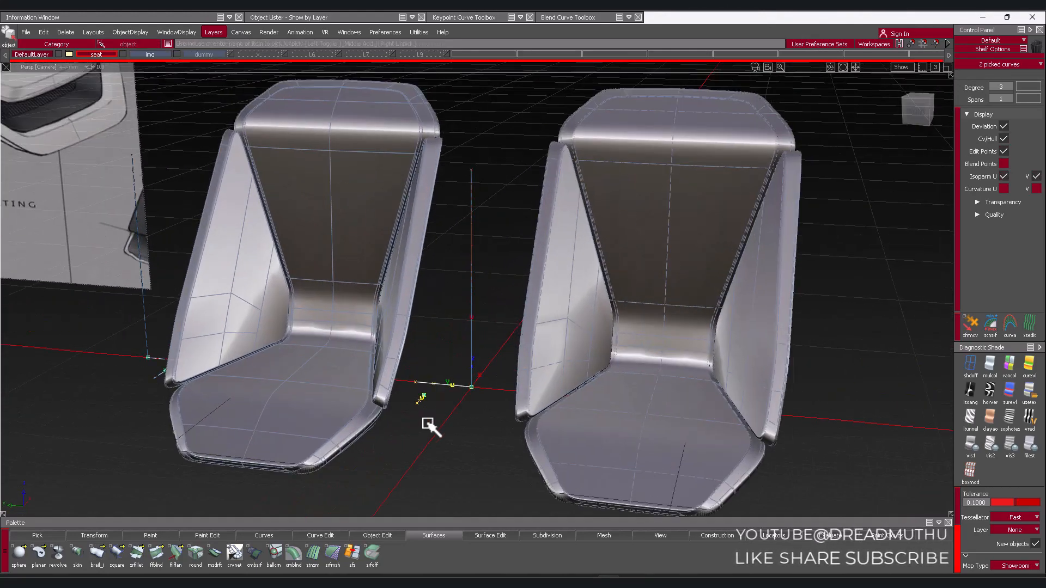
key("Delete")
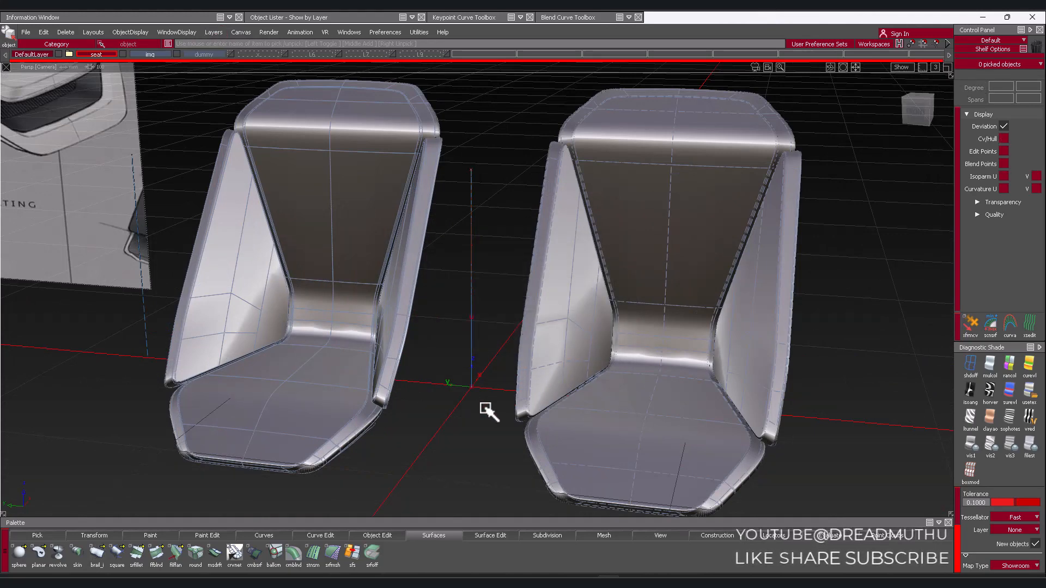
Draw a straight helper curve from the origin forward along the X axis between the two seats
left_click(472, 387)
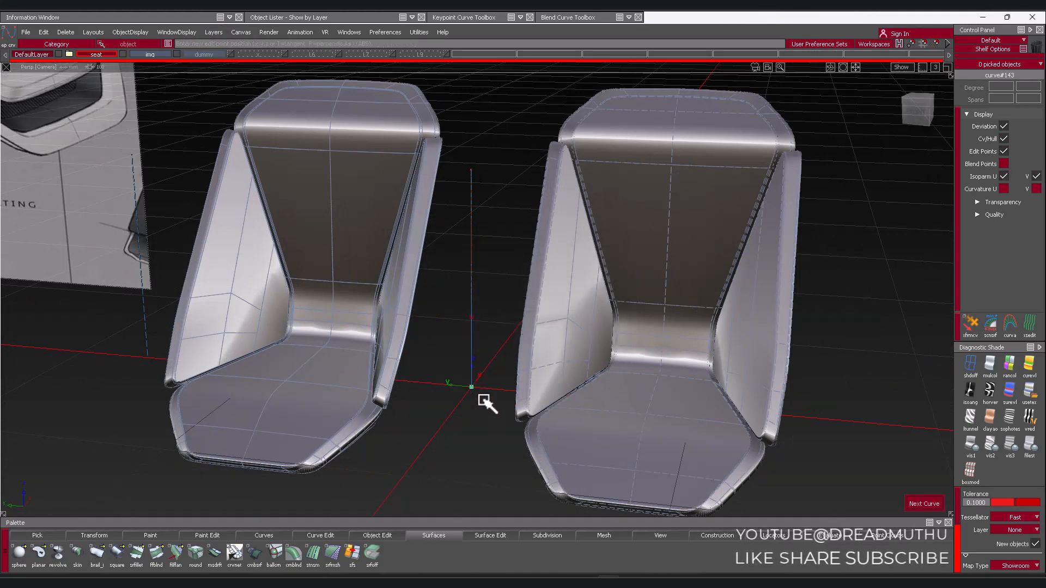
left_click(926, 112)
middle_click_drag(185, 343, 516, 352, "alt+shift")
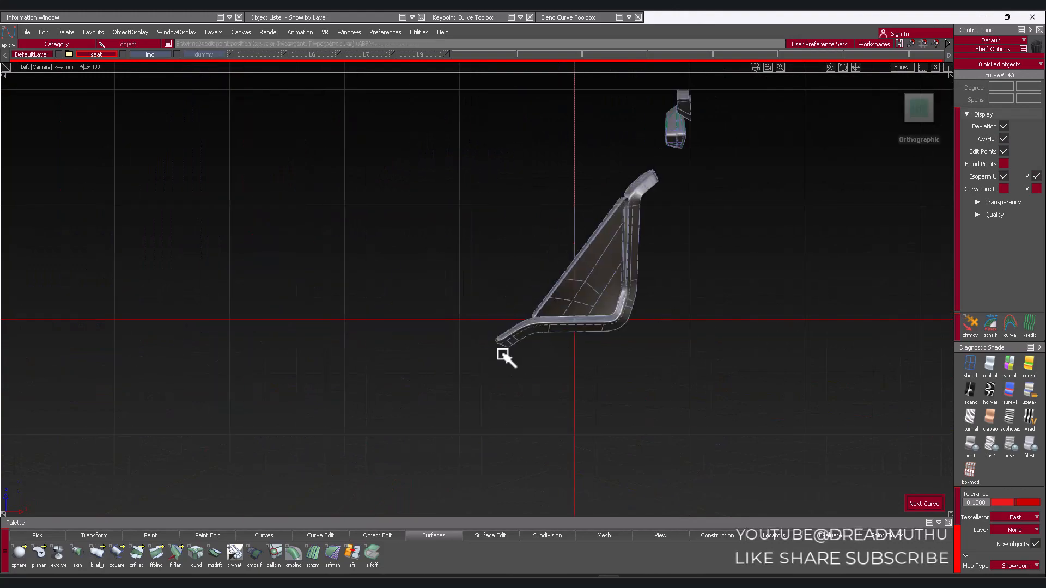
left_click_drag(511, 356, 825, 401, "alt+shift")
right_click_drag(817, 401, 679, 385, "alt+shift")
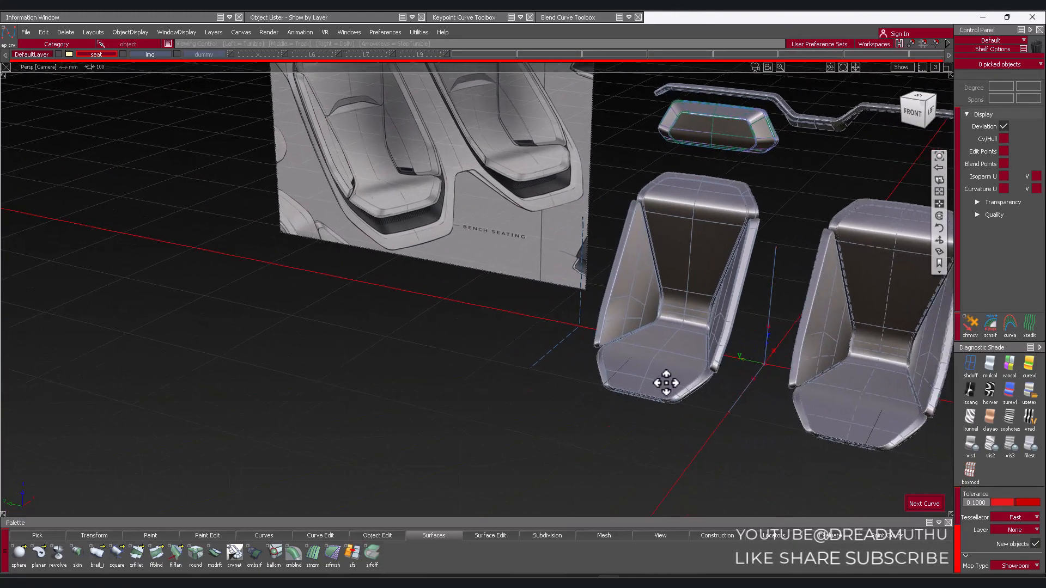
middle_click_drag(599, 398, 439, 372, "alt+shift")
left_click_drag(439, 373, 473, 381, "alt+shift")
middle_click_drag(472, 381, 390, 358, "alt+shift")
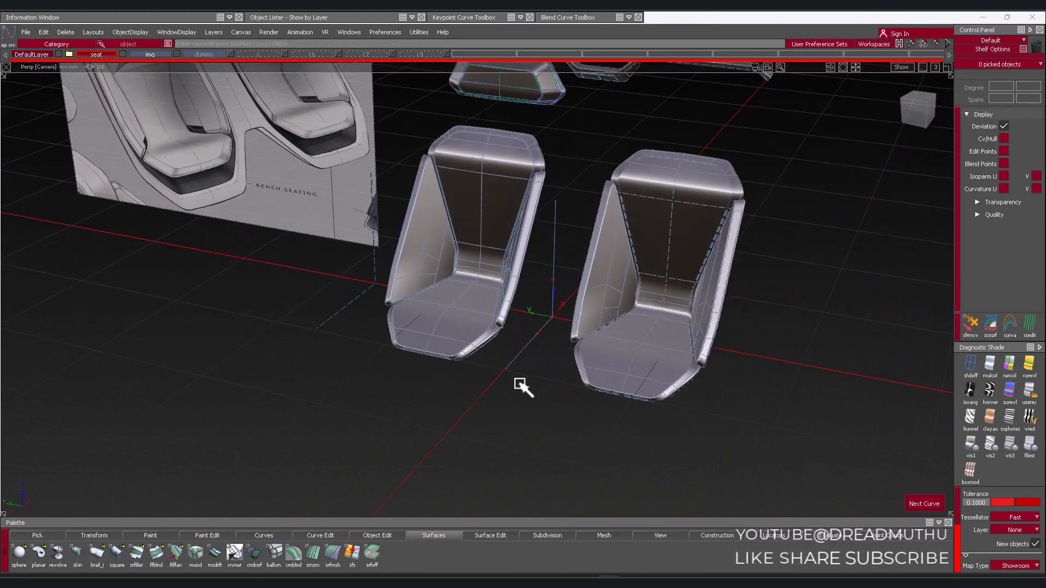
Create a 3 Pt construction plane at the origin, snapped to the vertical helper line and the line along the X axis
left_click(727, 538)
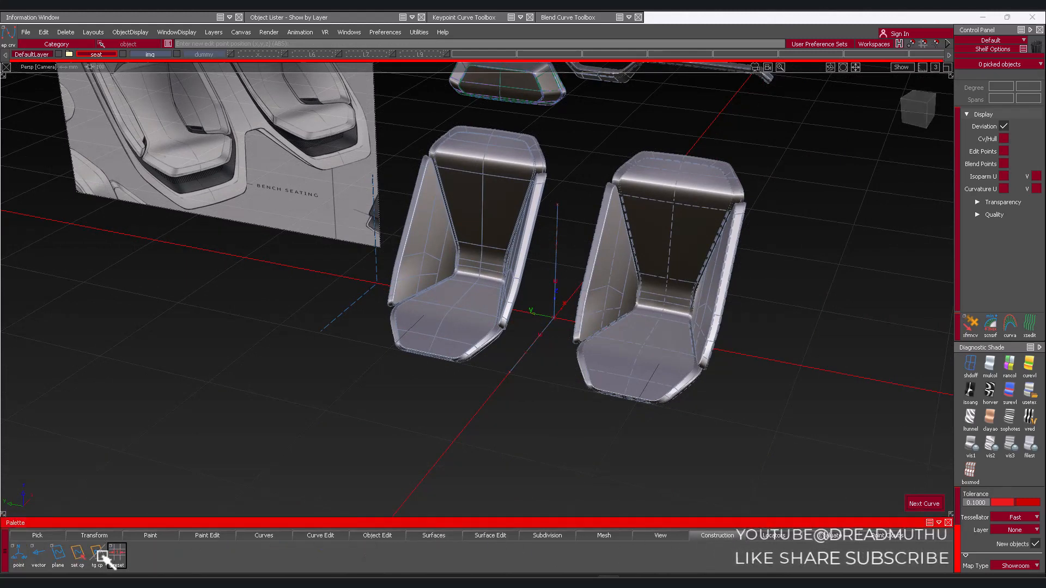
double_click(57, 555)
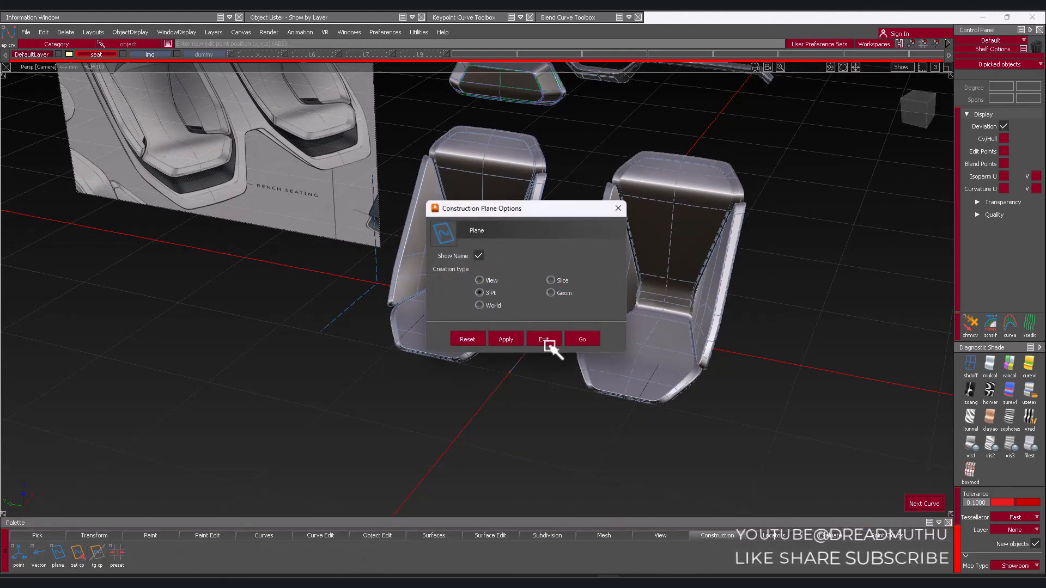
left_click(582, 339)
left_click_drag(554, 275, 562, 176, "ctrl+alt")
left_click_drag(555, 311, 556, 345, "ctrl+alt")
left_click_drag(532, 344, 481, 403, "ctrl+alt")
key("space")
right_click_drag(591, 406, 535, 394, "alt+shift")
left_click_drag(538, 396, 507, 385, "alt+shift")
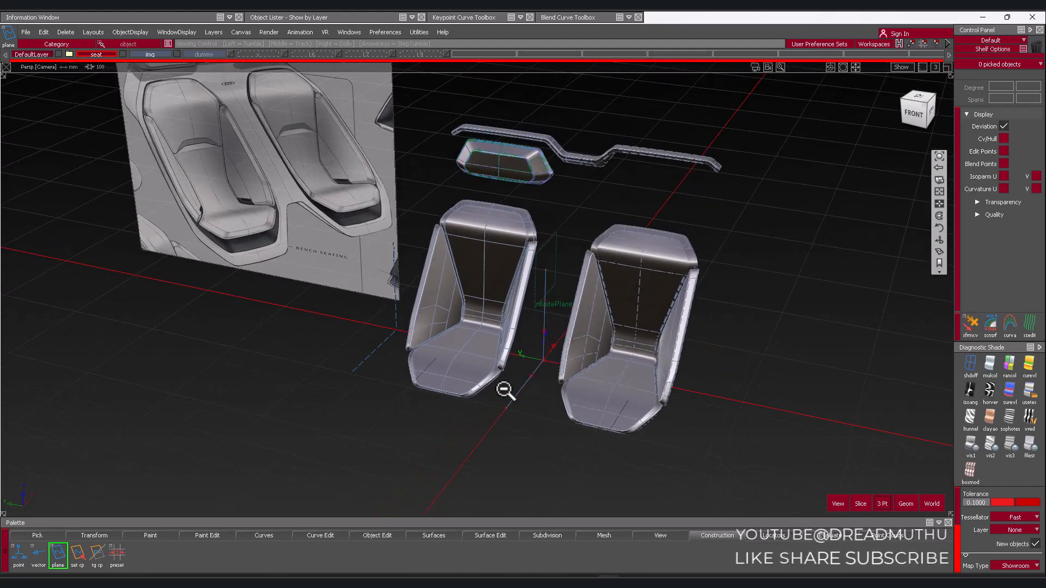
Set the symmetry plane of layer L5 to the new construction plane to mirror the headrest over the second seat
left_click(301, 17)
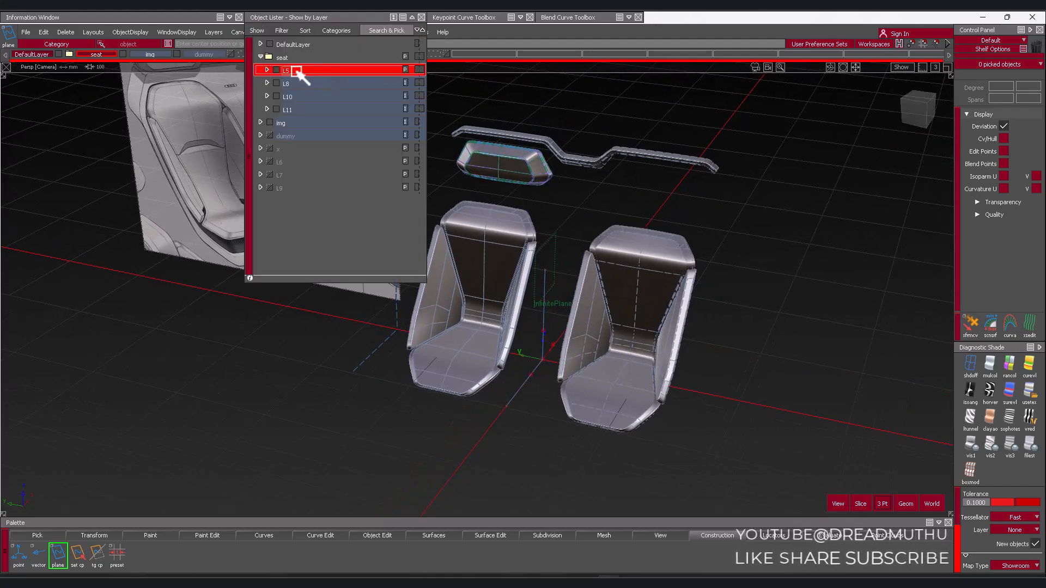
left_click(214, 32)
mouse_move(263, 140)
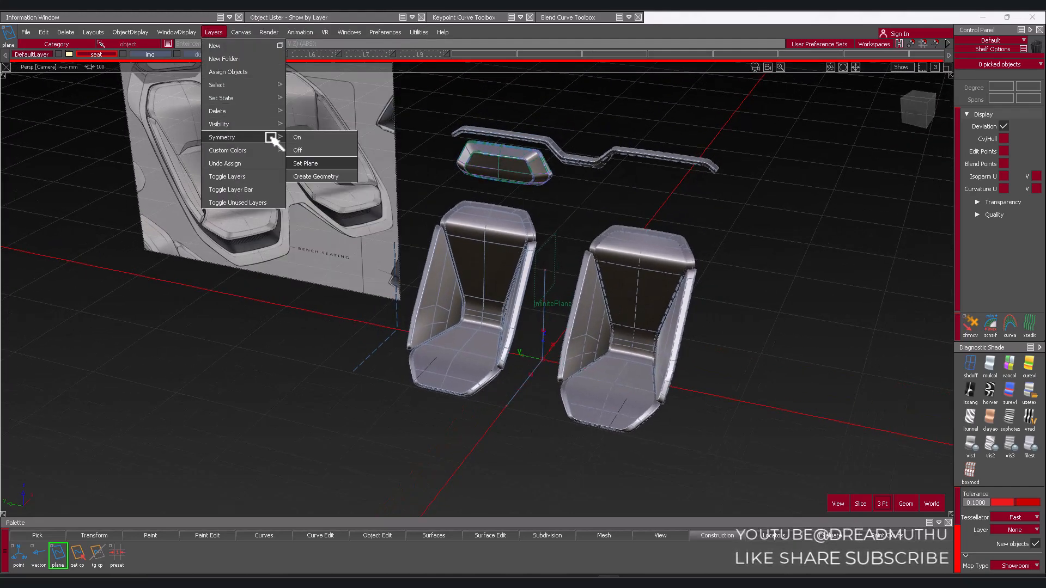
left_click(314, 164)
left_click(562, 263)
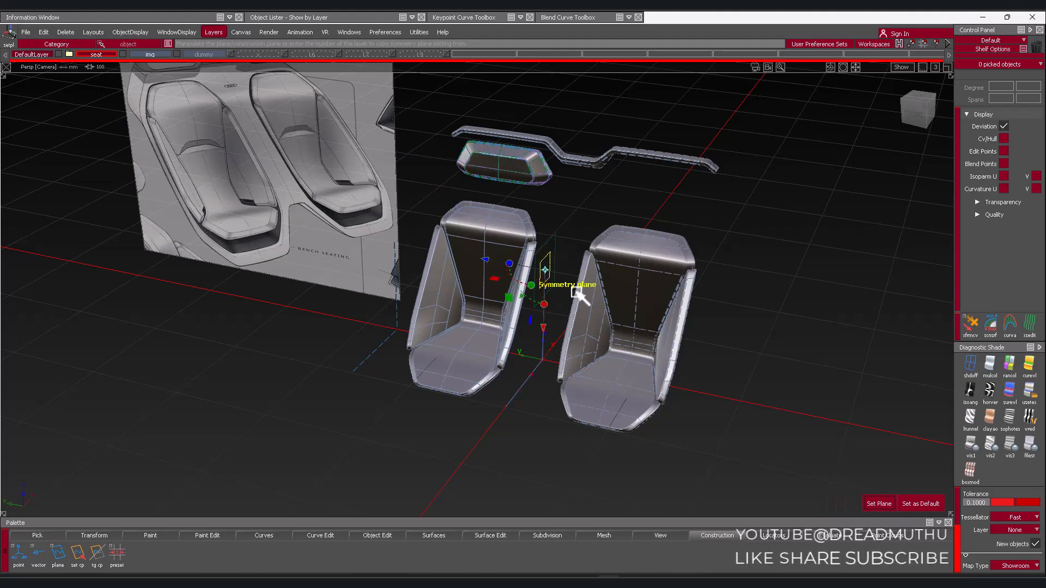
left_click(891, 511)
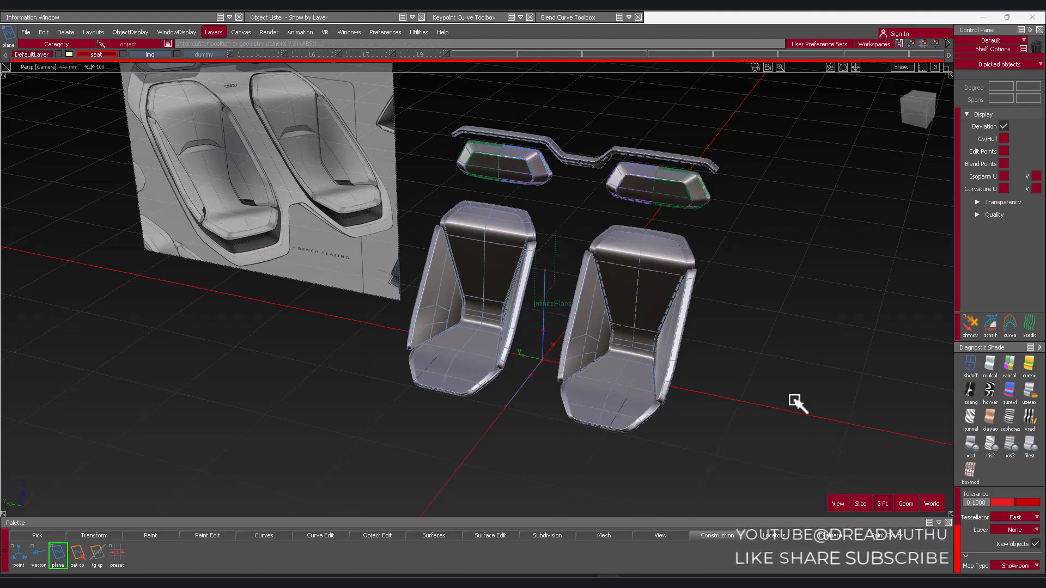
Move the construction plane and helper lines at the origin to the hidden layer x
left_click_drag(768, 282, 577, 332, "alt+shift")
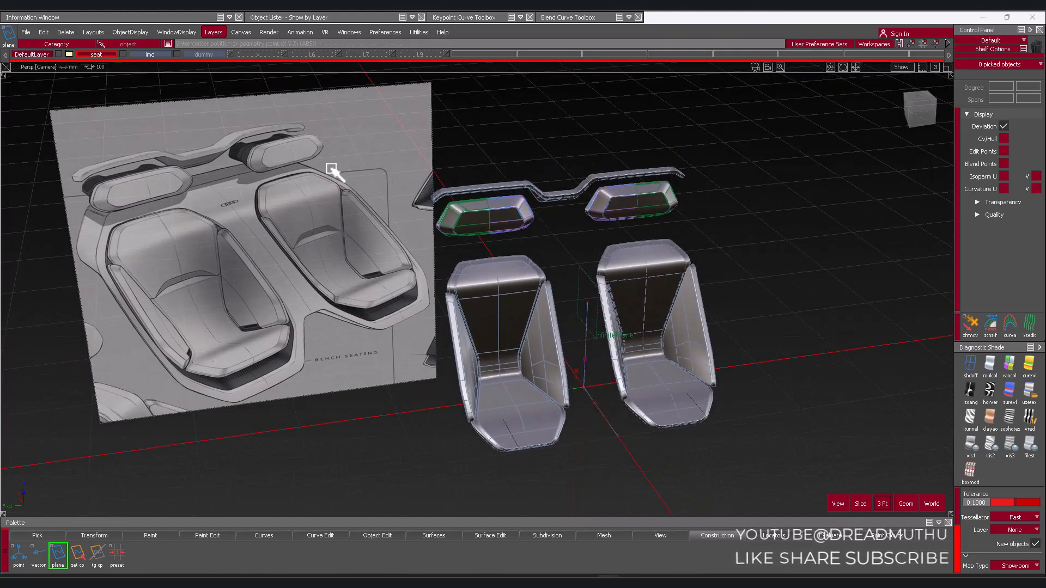
left_click(587, 379)
left_click(599, 415)
left_click_drag(262, 55, 266, 66)
Compare both seats, the mirrored headrests and the upper bar with the bench seating sketch from several angles
middle_click_drag(301, 92, 358, 165, "alt+shift")
left_click_drag(643, 196, 698, 206, "alt+shift")
middle_click_drag(669, 307, 656, 275, "alt+shift")
right_click_drag(656, 276, 607, 327, "alt+shift")
middle_click_drag(607, 327, 595, 289, "alt+shift")
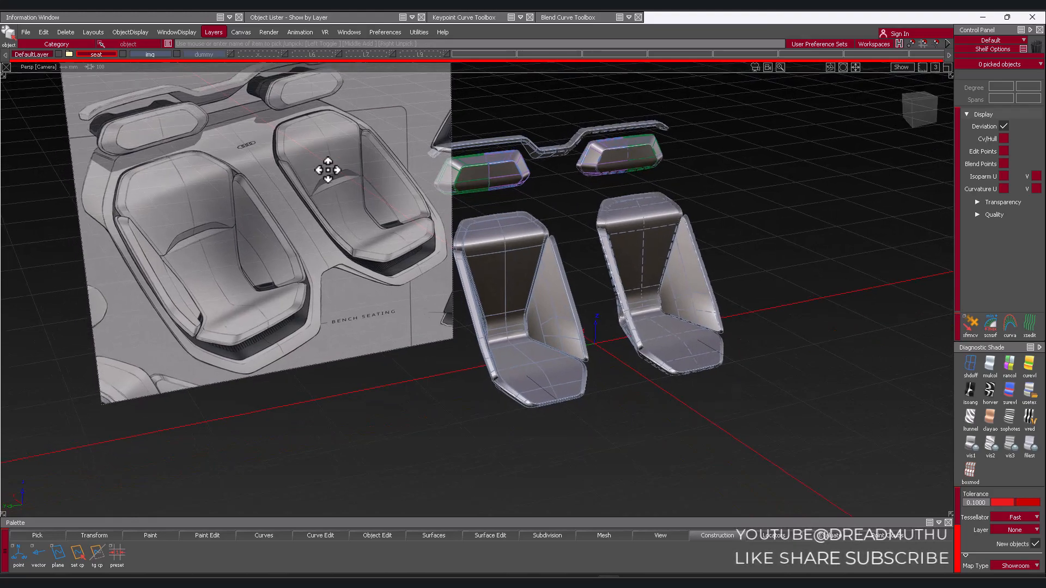
middle_click_drag(299, 161, 439, 196, "alt+shift")
right_click_drag(439, 196, 324, 151, "alt+shift")
middle_click_drag(324, 151, 384, 174, "alt+shift")
left_click_drag(512, 315, 681, 218, "alt+shift")
right_click_drag(681, 218, 536, 178, "alt+shift")
mouse_move(536, 179)
left_mouse_down("alt+shift")
mouse_move(714, 136)
mouse_move(473, 140)
mouse_move(122, 112)
mouse_move(101, 139)
mouse_move(341, 224)
mouse_move(280, 226)
mouse_move(272, 241)
mouse_move(329, 245)
mouse_move(509, 304)
mouse_move(601, 285)
mouse_move(501, 310)
mouse_move(501, 348)
mouse_move(458, 280)
mouse_move(522, 285)
left_mouse_up("alt+shift")
left_click_drag(611, 301, 583, 342, "alt+shift")
right_click_drag(582, 342, 570, 346, "alt+shift")
mouse_move(573, 360)
left_mouse_down("alt+shift")
mouse_move(518, 402)
mouse_move(444, 373)
mouse_move(575, 345)
left_mouse_up("alt+shift")
right_click_drag(574, 346, 616, 334, "alt+shift")
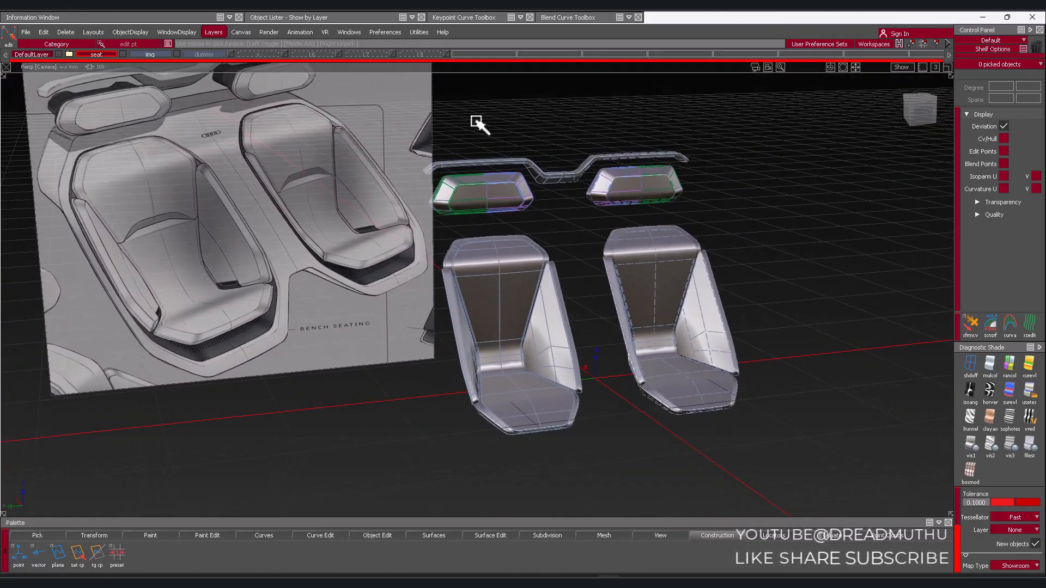
Show layers L9 and L6 with shaded surfaces and examine them against the seats and the sketch
left_click_drag(601, 336, 706, 279, "alt+shift")
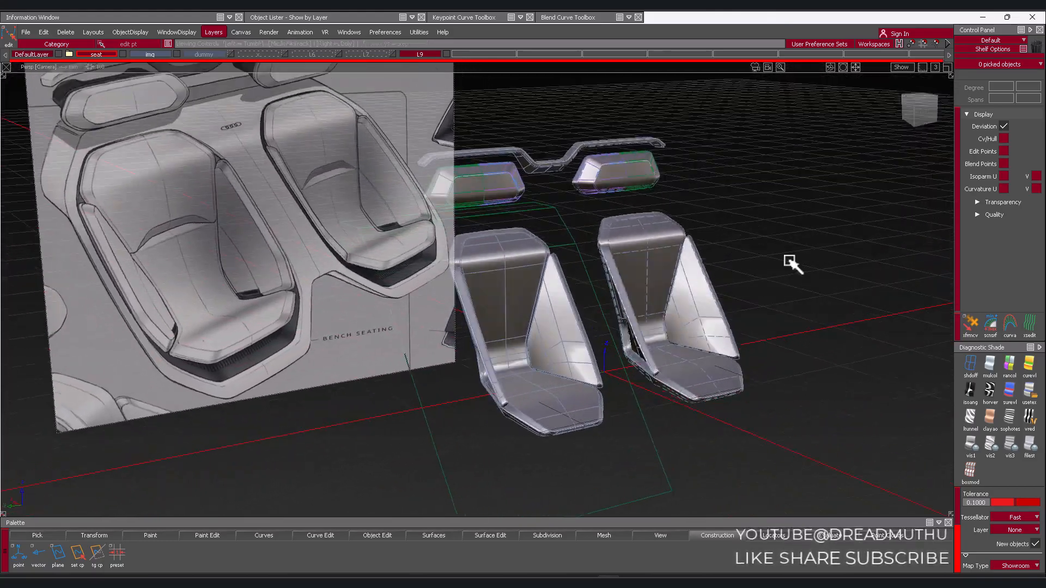
left_click(1029, 392)
mouse_move(780, 374)
left_mouse_down("alt+shift")
mouse_move(511, 383)
mouse_move(455, 304)
mouse_move(773, 275)
mouse_move(882, 304)
mouse_move(742, 327)
mouse_move(618, 390)
mouse_move(626, 385)
left_mouse_up("alt+shift")
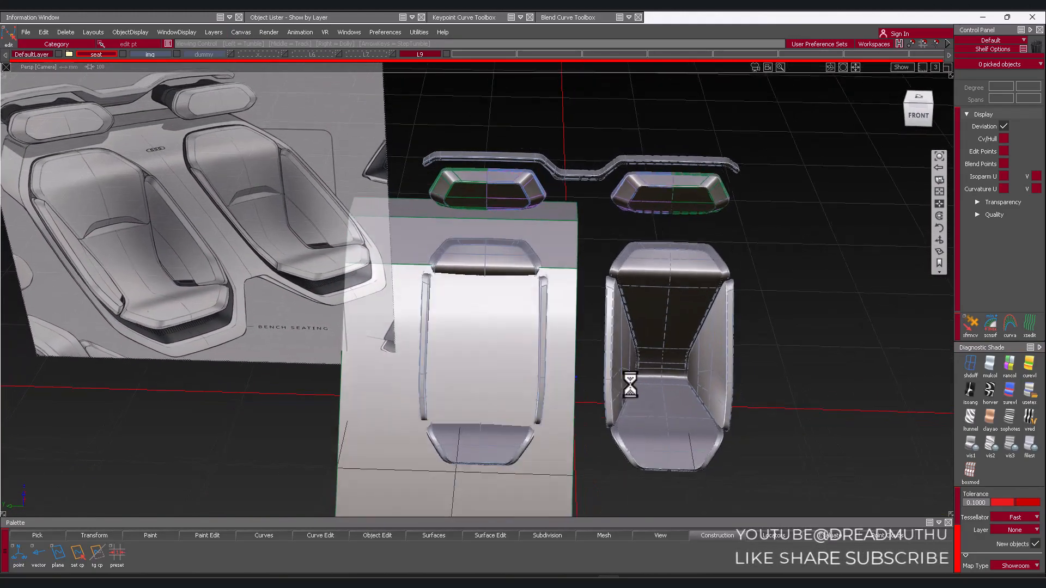
middle_click_drag(507, 303, 779, 300, "alt+shift")
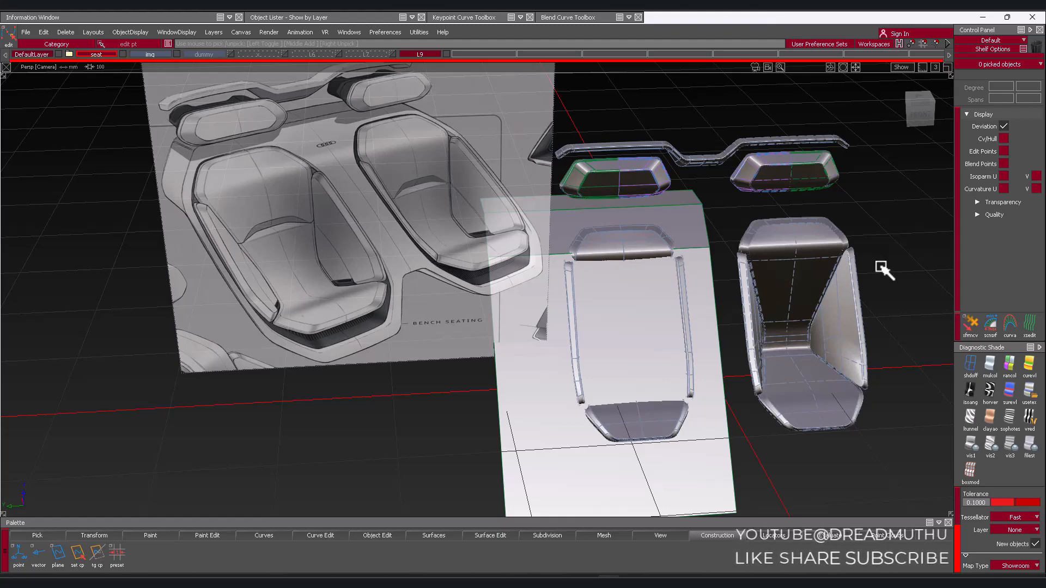
left_click(926, 115)
scroll(712, 299, "up", 5)
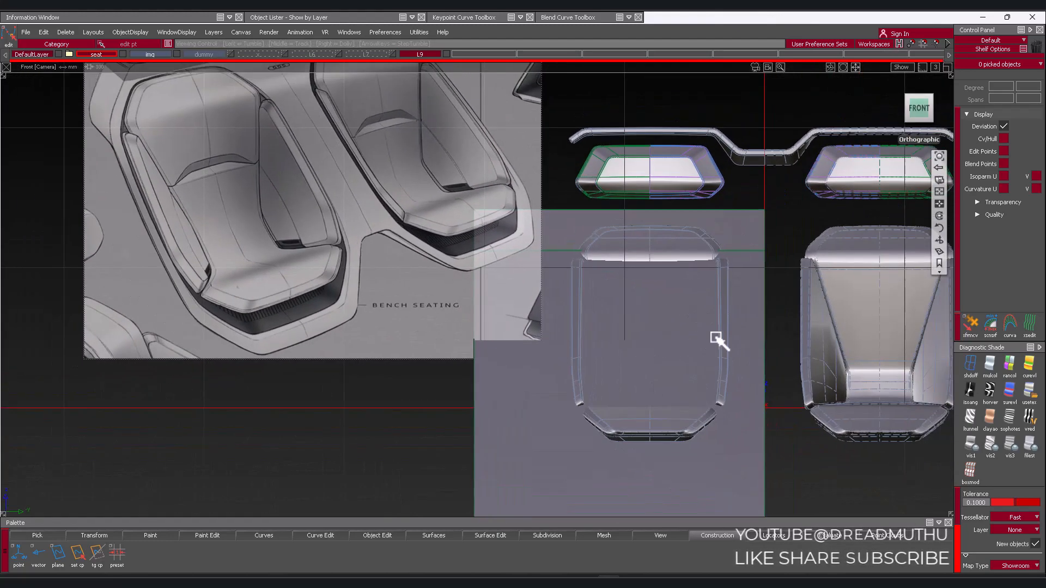
mouse_move(717, 338)
left_mouse_down("alt+shift")
mouse_move(561, 327)
mouse_move(381, 378)
mouse_move(495, 332)
mouse_move(544, 367)
mouse_move(689, 330)
mouse_move(689, 341)
mouse_move(436, 357)
mouse_move(604, 286)
left_mouse_up("alt+shift")
mouse_move(636, 366)
left_mouse_down("alt+shift")
mouse_move(509, 358)
mouse_move(490, 411)
mouse_move(584, 338)
mouse_move(659, 326)
mouse_move(754, 339)
mouse_move(738, 378)
mouse_move(806, 406)
mouse_move(660, 449)
mouse_move(761, 357)
mouse_move(577, 406)
mouse_move(622, 401)
mouse_move(597, 434)
mouse_move(626, 329)
left_mouse_up("alt+shift")
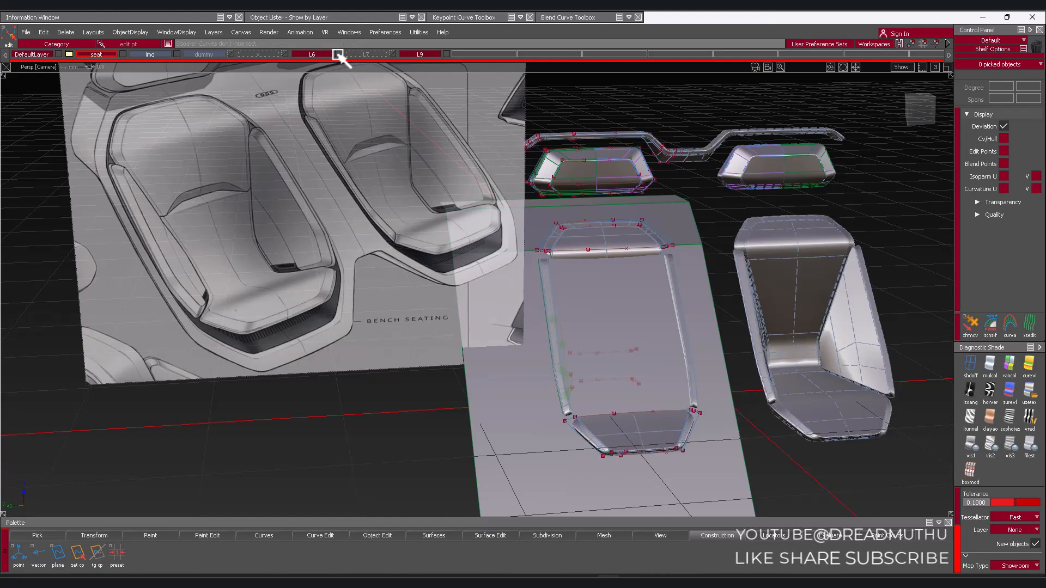
mouse_move(630, 288)
left_mouse_down("alt+shift")
mouse_move(544, 345)
mouse_move(523, 331)
mouse_move(533, 304)
mouse_move(489, 307)
mouse_move(307, 94)
left_mouse_up("alt+shift")
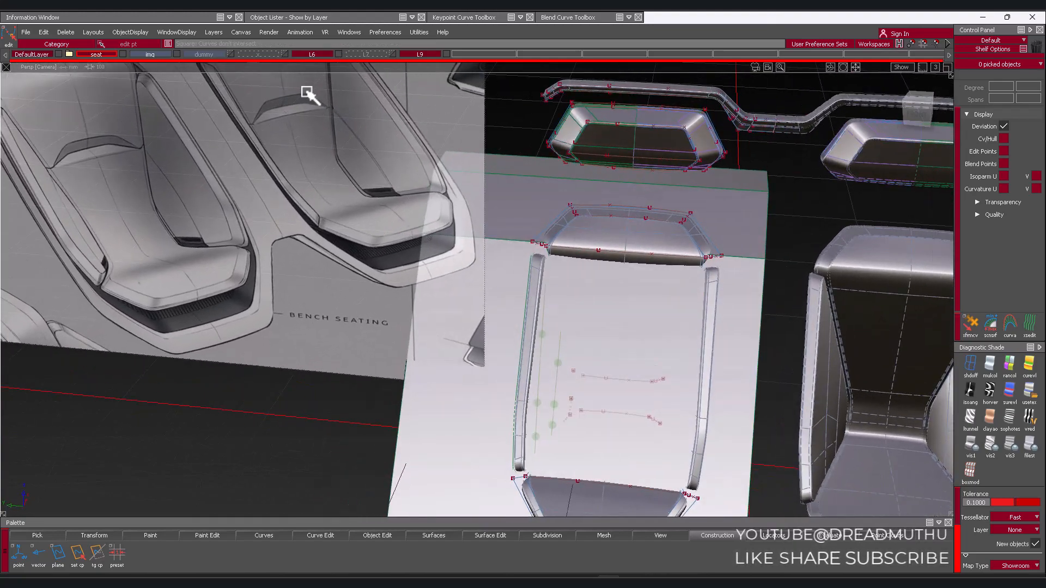
Hide the seat folder and layer L9, and show layer L7 alongside the L6 construction curves
left_click(123, 54)
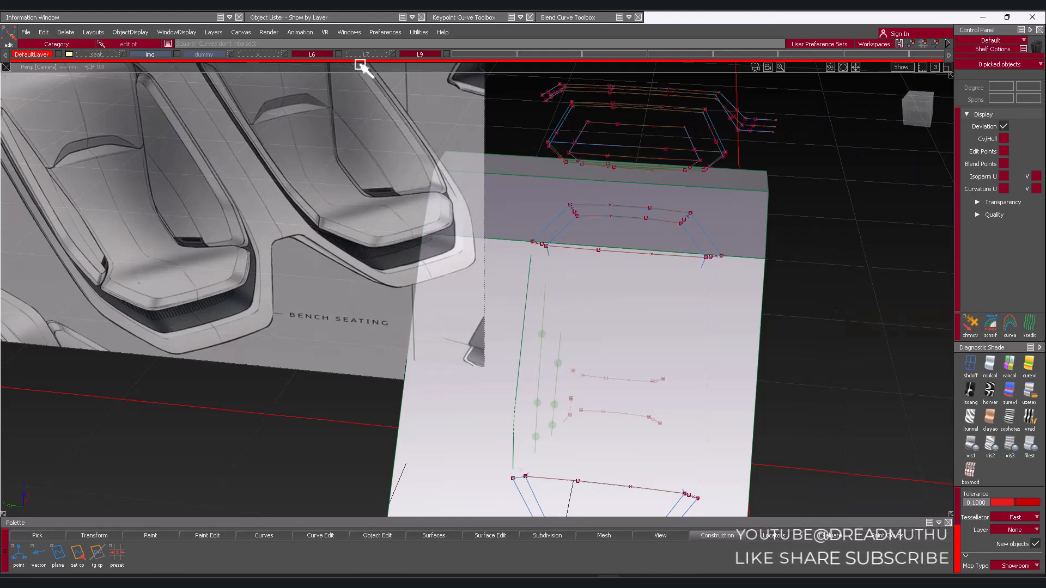
left_click(446, 53)
mouse_move(686, 292)
left_mouse_down("alt+shift")
mouse_move(763, 264)
mouse_move(785, 237)
mouse_move(750, 224)
mouse_move(687, 252)
mouse_move(705, 262)
left_mouse_up("alt+shift")
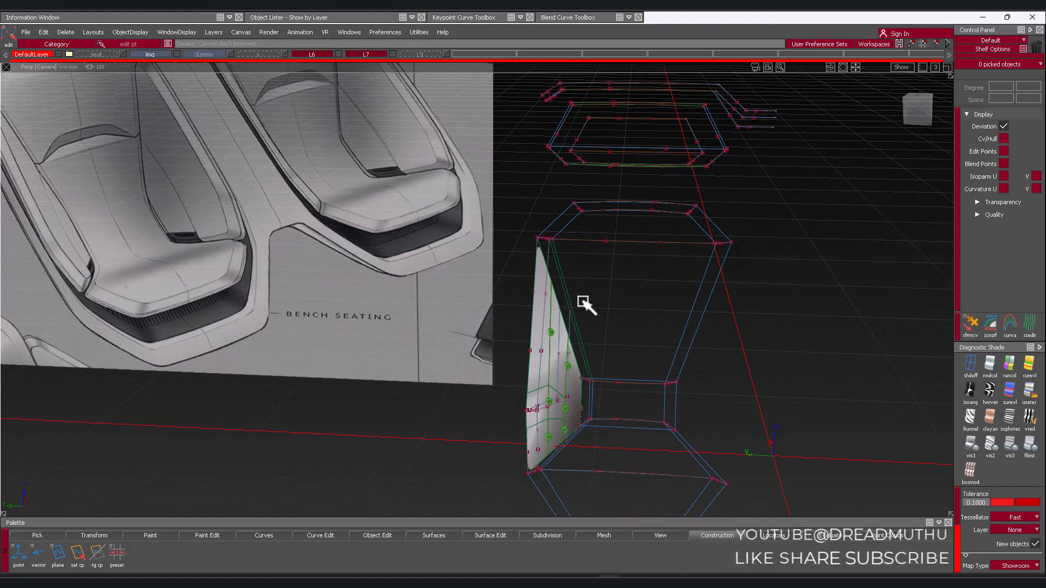
left_click_drag(539, 262, 532, 294, "alt+shift")
right_click_drag(557, 278, 711, 238, "alt+shift")
right_click_drag(614, 202, 601, 244, "alt+shift")
Create layer L12 and copy to it the six curves forming the seat's outer outline from the upper edge to the front edge
left_click(212, 34)
left_click(218, 47)
right_click_drag(703, 172, 696, 197, "alt+shift")
middle_click_drag(696, 145, 641, 171, "alt+shift")
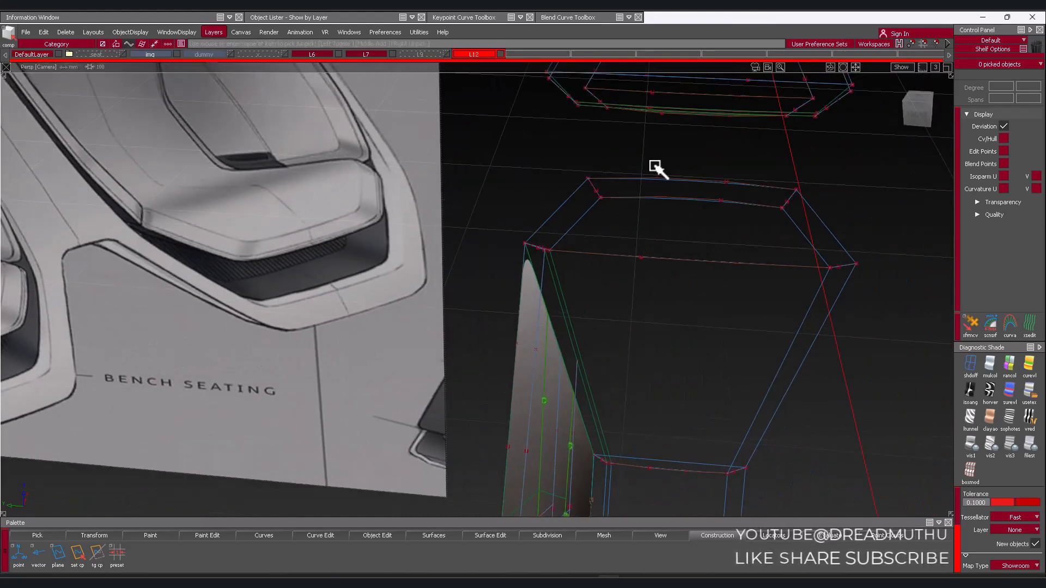
left_click(524, 264)
left_click_drag(560, 311, 469, 345, "alt+shift")
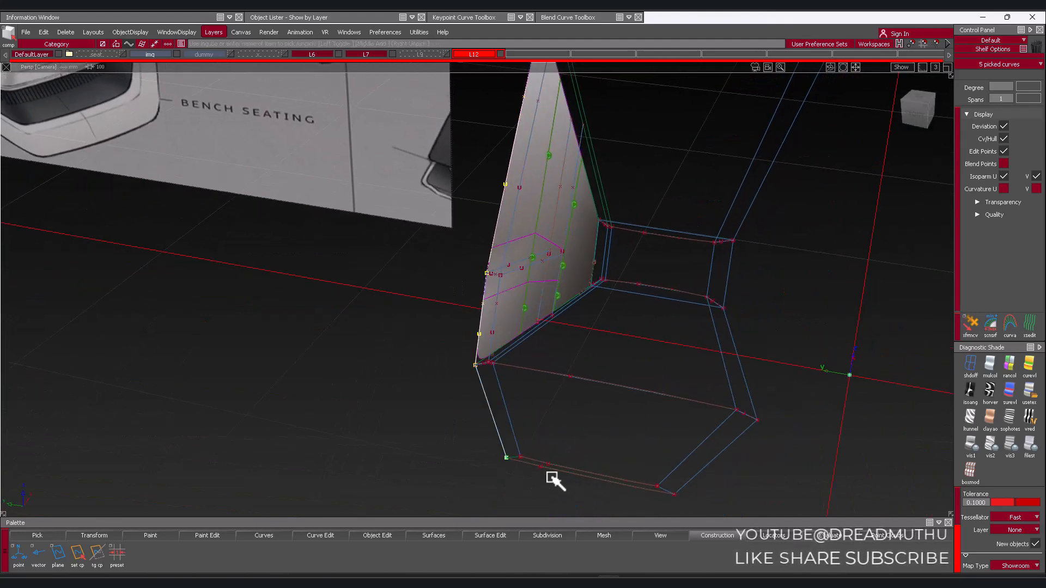
left_click_drag(540, 476, 721, 408, "alt+shift")
left_click(804, 400)
right_click_drag(822, 425, 715, 391, "alt+shift")
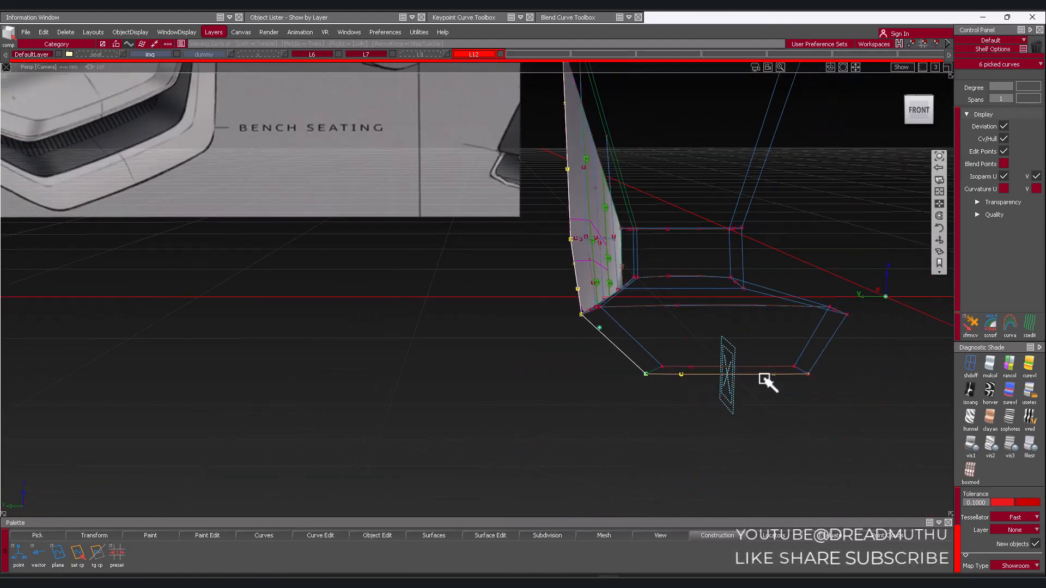
left_click_drag(737, 389, 677, 462, "alt+shift")
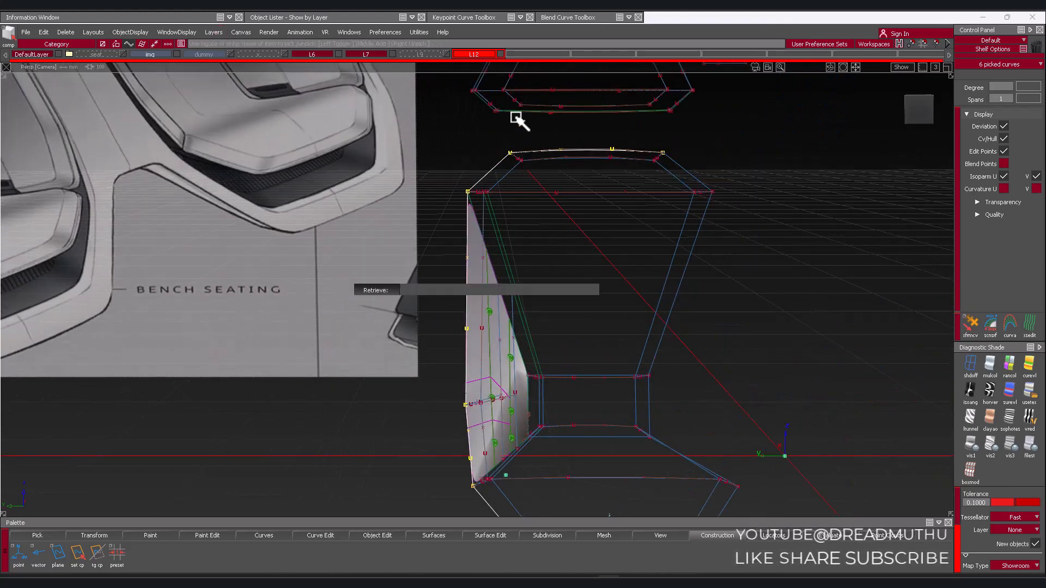
right_click_drag(473, 54, 475, 68)
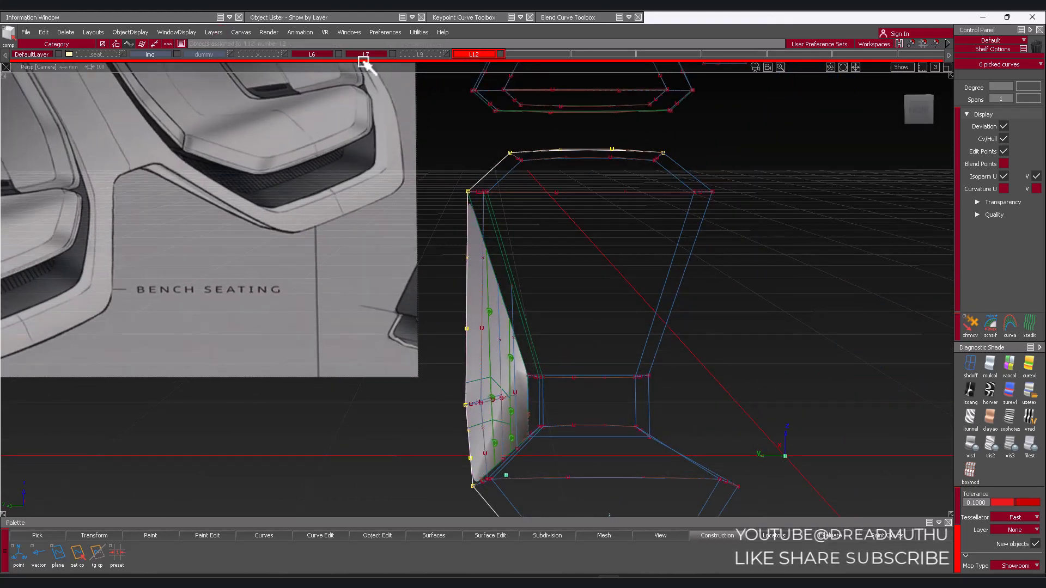
Hide layers L6 and L7 to isolate the outline curves on layer L12
left_click(338, 55)
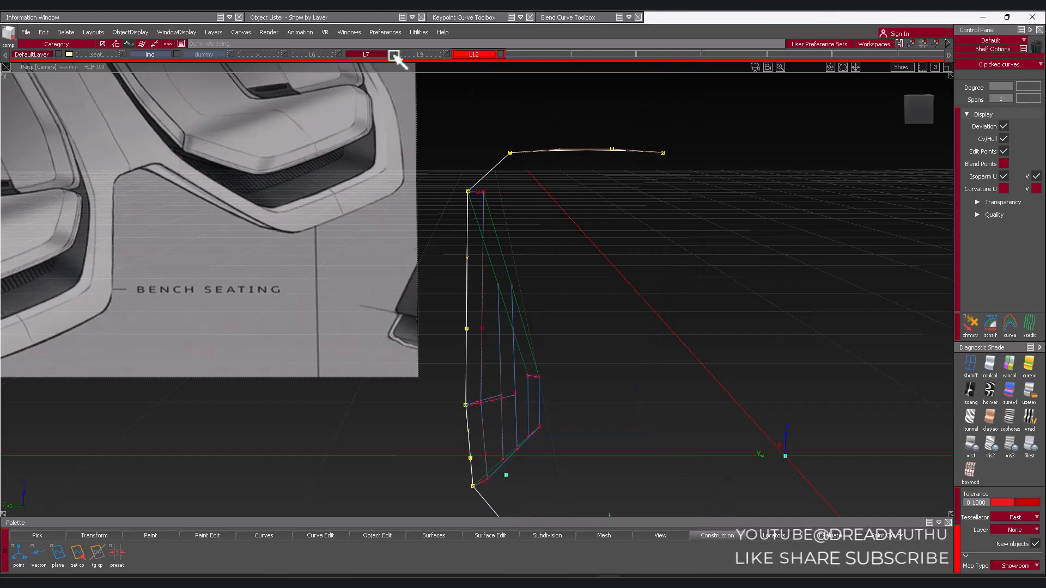
left_click_drag(626, 218, 492, 299, "alt+shift")
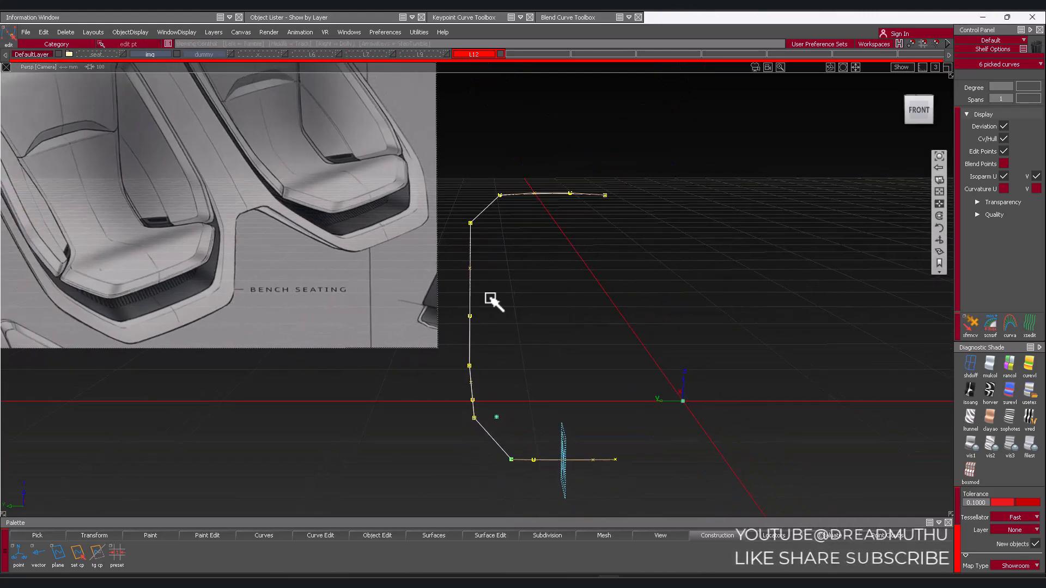
Show layer L9 beside the L12 outline curves, set the seat layer's state to Inactive, and turn off surface shading
left_click(447, 54)
left_click_drag(695, 282, 549, 293, "alt+shift")
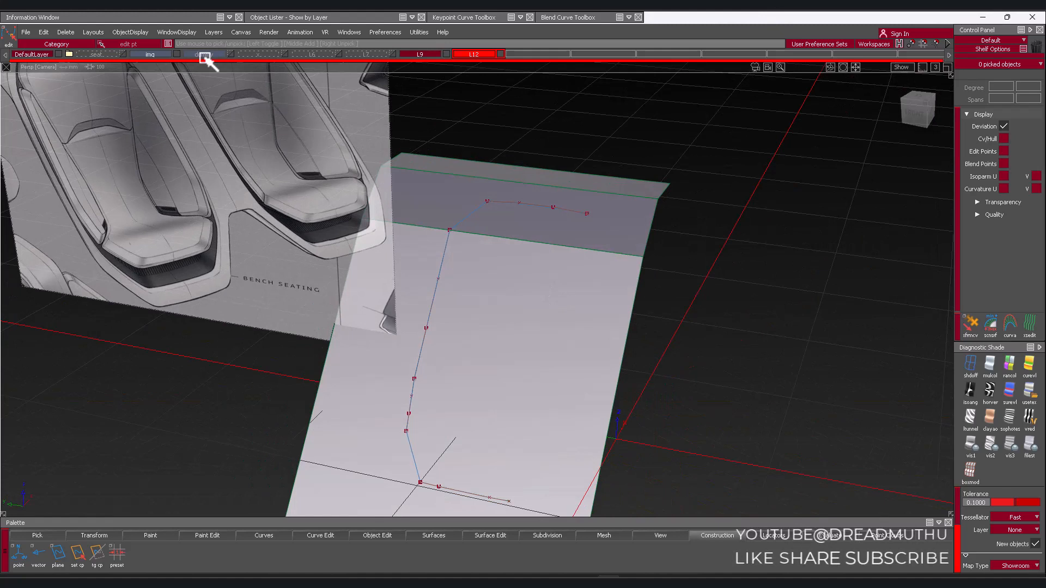
right_click(103, 54)
mouse_move(112, 119)
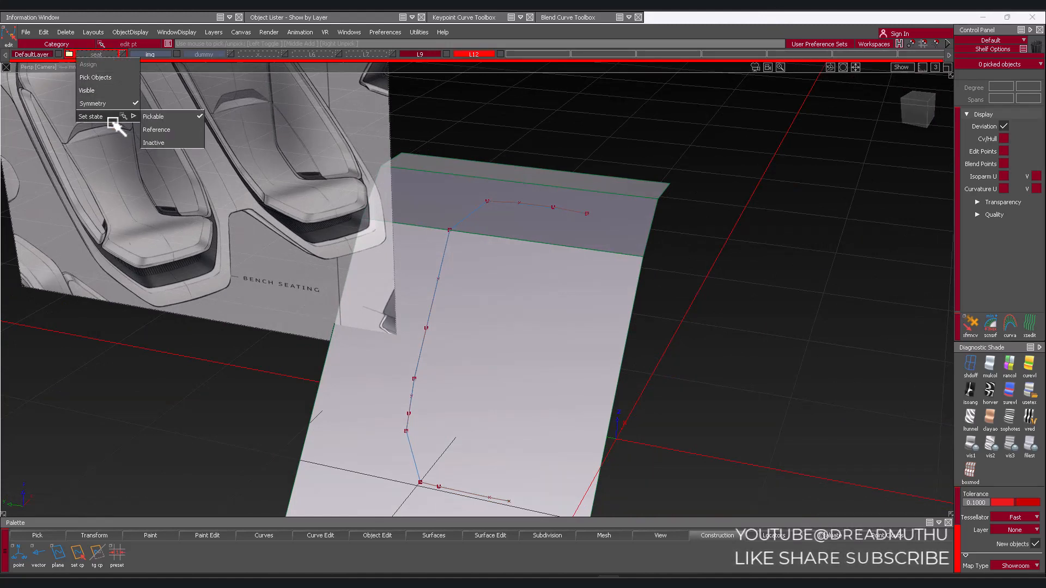
left_click(170, 144)
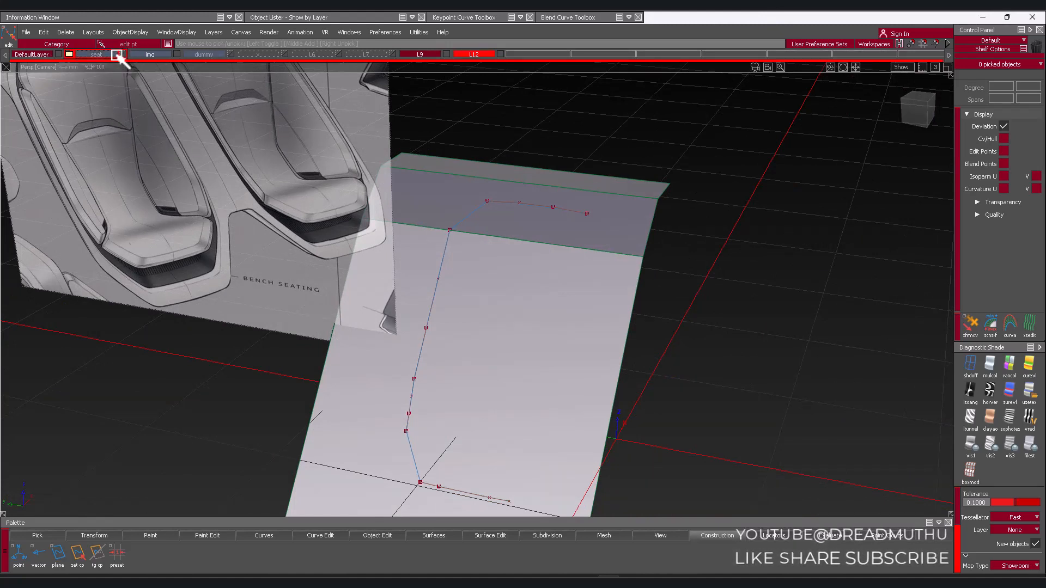
left_click(412, 16)
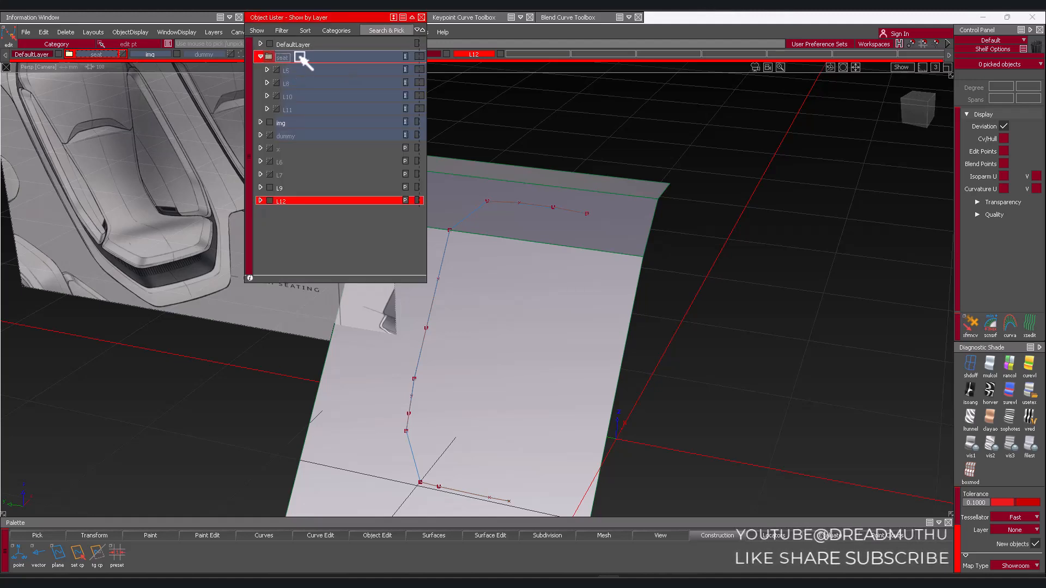
left_click(703, 287)
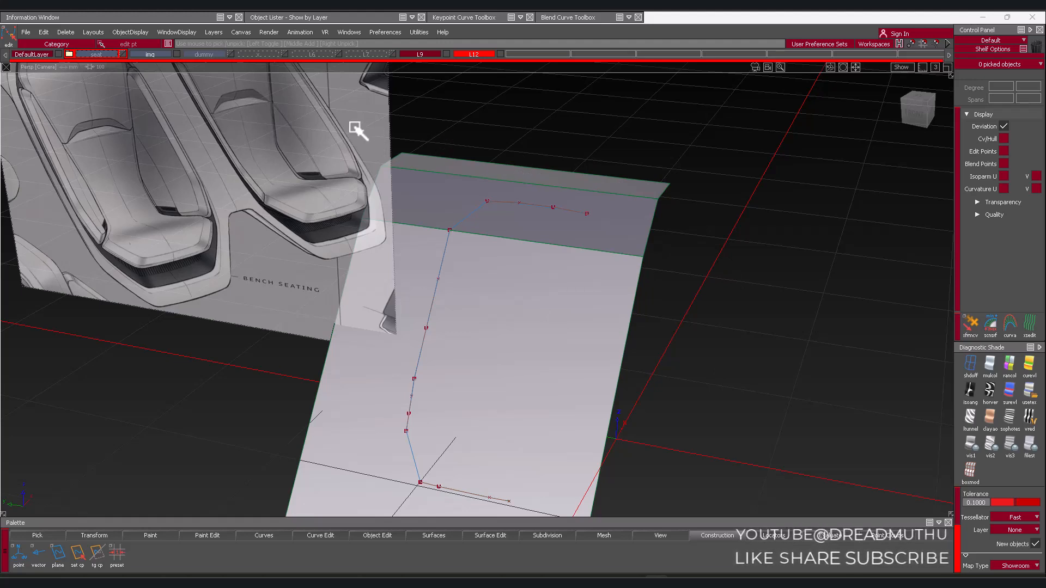
left_click(150, 94)
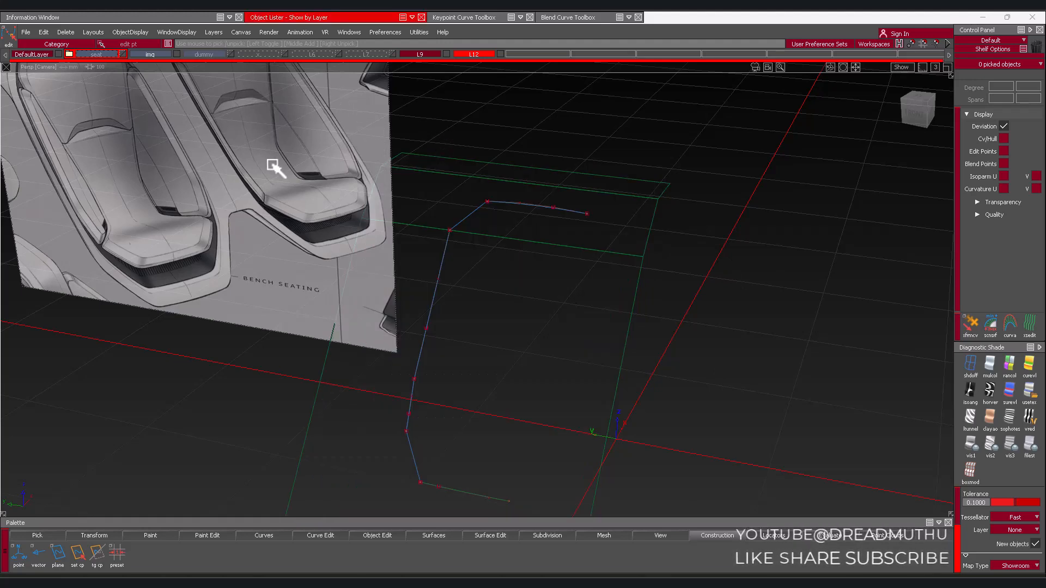
Mirror the side outline curves to the seat's opposite side and show the seat layer with shaded surfaces
left_click_drag(333, 316, 603, 285, "alt+shift")
right_click_drag(602, 285, 455, 299, "alt+shift")
left_click_drag(330, 210, 374, 118, "ctrl+shift")
middle_click_drag(648, 305, 655, 271, "alt+shift")
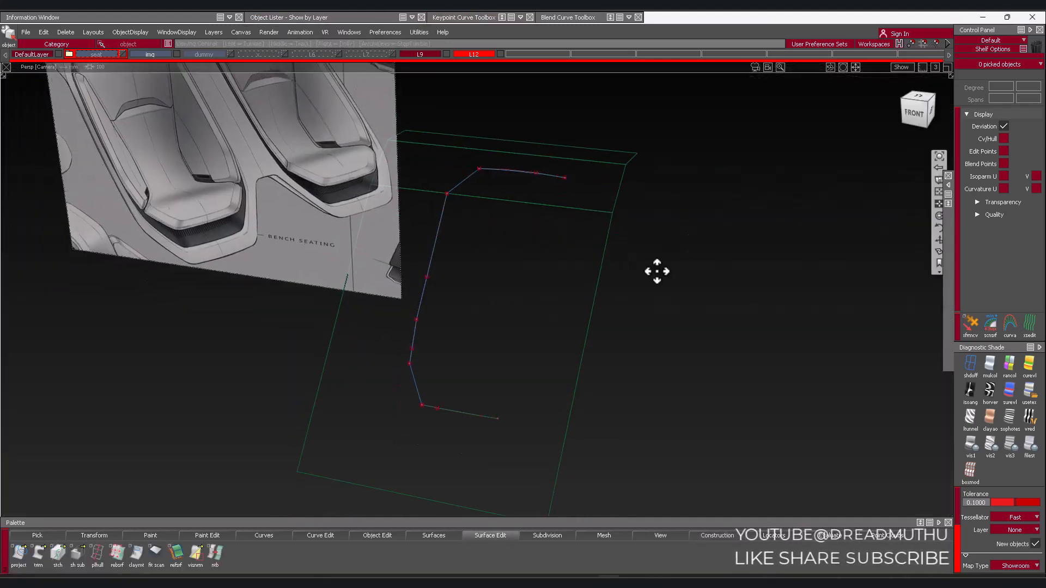
left_click_drag(397, 309, 338, 317, "alt+shift")
left_click_drag(433, 177, 475, 385)
left_click_drag(475, 376, 548, 297, "alt+shift")
left_click_drag(603, 401, 667, 310, "alt+shift")
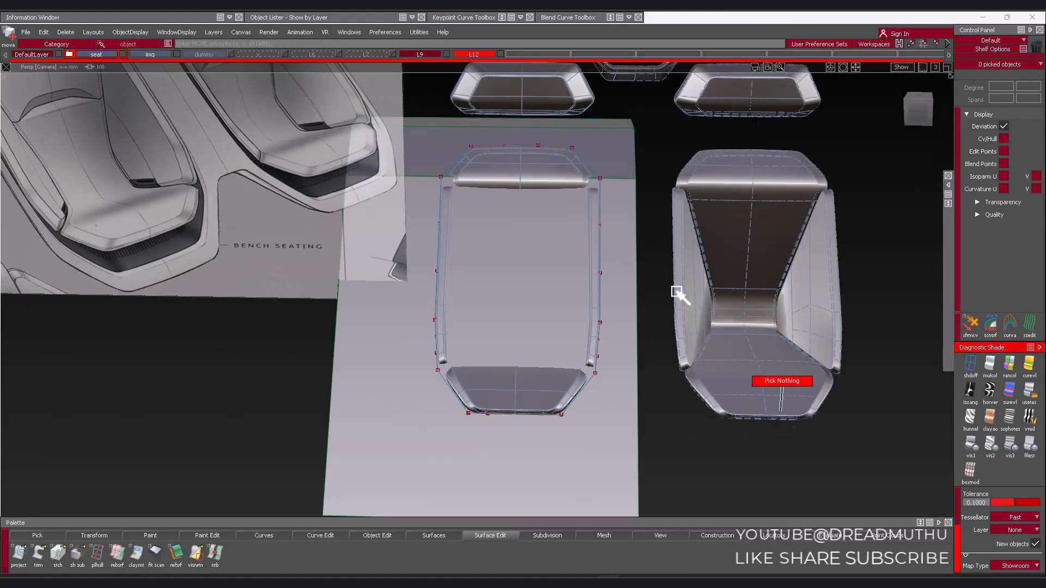
Move the front outline curve down below the seat cushion's front edge in the front view
right_click_drag(676, 292, 757, 272, "alt+shift")
left_click_drag(468, 283, 507, 294, "alt+shift")
middle_click_drag(545, 218, 588, 351, "alt+shift")
right_click_drag(588, 351, 690, 233, "alt+shift")
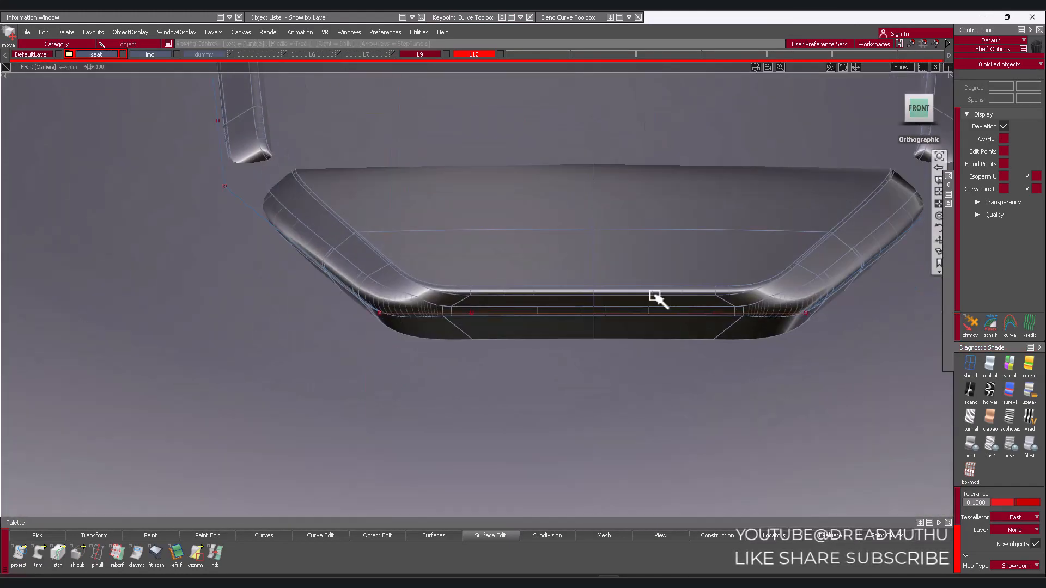
left_click(653, 299)
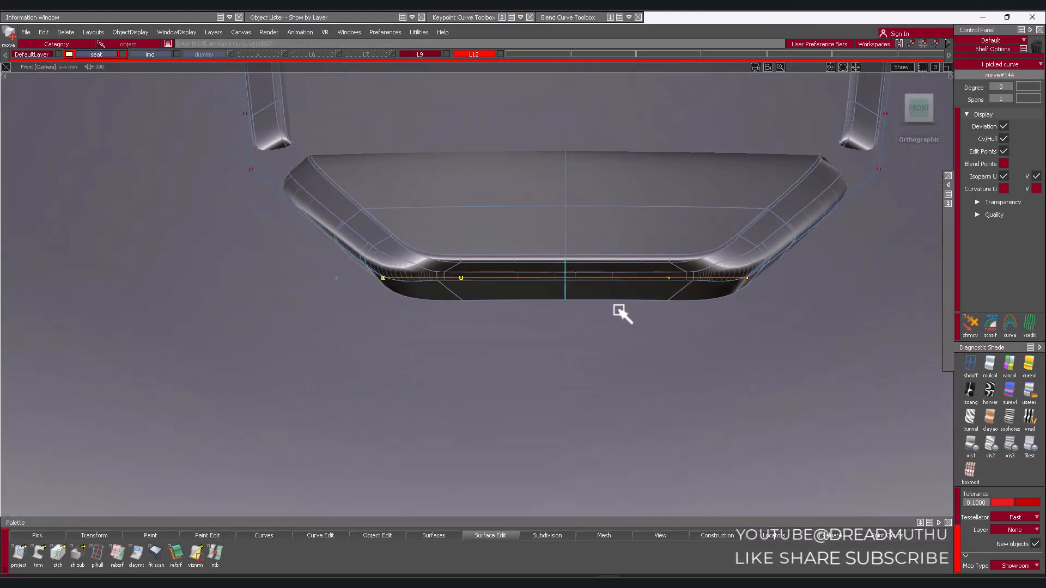
middle_click_drag(784, 343, 713, 406, "alt+shift")
left_click(564, 367)
left_click(561, 437, "ctrl")
left_click(347, 339)
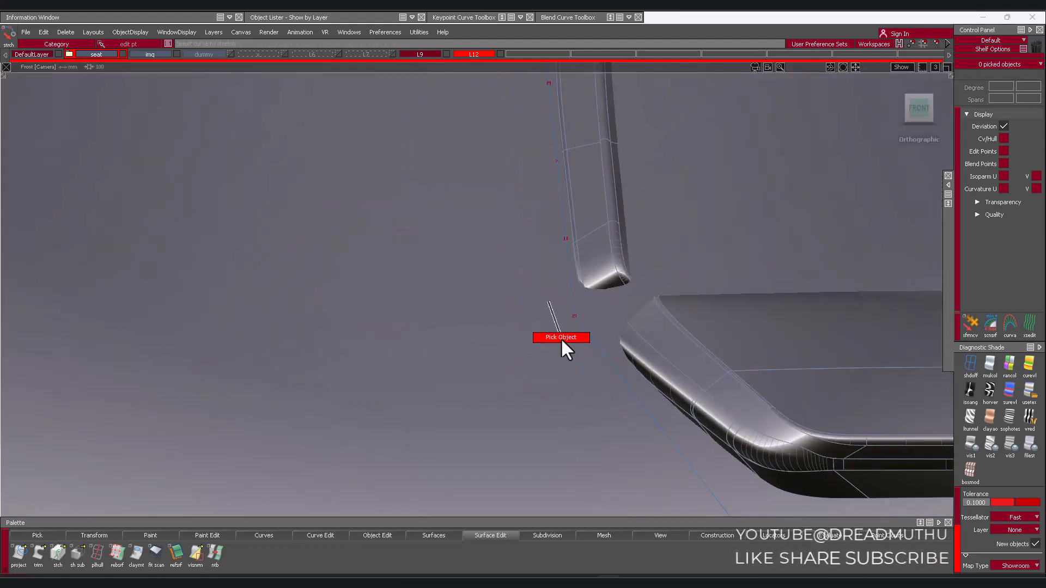
Adjust the side outline curve along the outer edge of the seat's side panel in the front view
left_click_drag(548, 301, 561, 339, "ctrl+shift")
left_click(569, 278)
middle_click_drag(565, 276, 488, 376, "alt+shift")
right_click_drag(488, 376, 523, 375, "alt+shift")
middle_click_drag(452, 376, 479, 364)
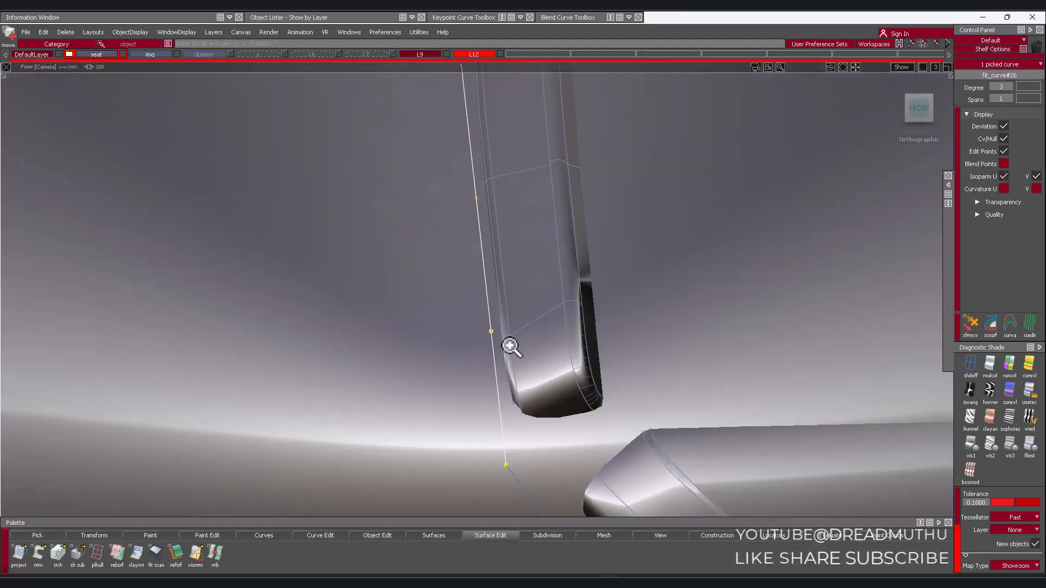
middle_click_drag(540, 435, 523, 275, "alt+shift")
left_click(475, 294, "ctrl")
right_click_drag(475, 295, 436, 294, "alt+shift")
middle_click_drag(457, 163, 512, 367, "alt+shift")
left_click_drag(512, 305, 513, 267, "ctrl+shift")
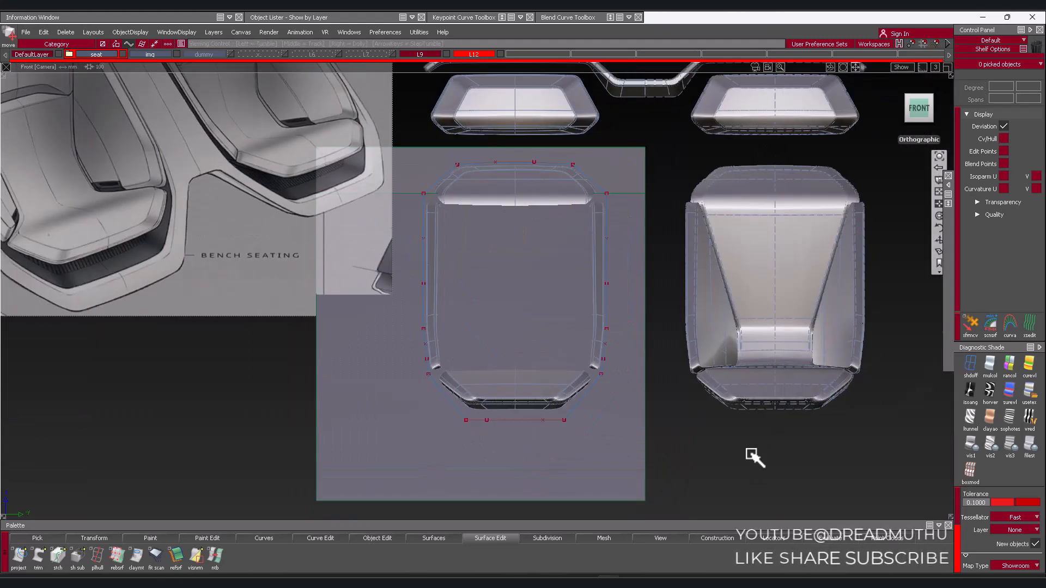
Trim the seat opening out of the L9 surfaces with the outline curves, and assign the curves to layer x
left_click_drag(625, 463, 624, 462)
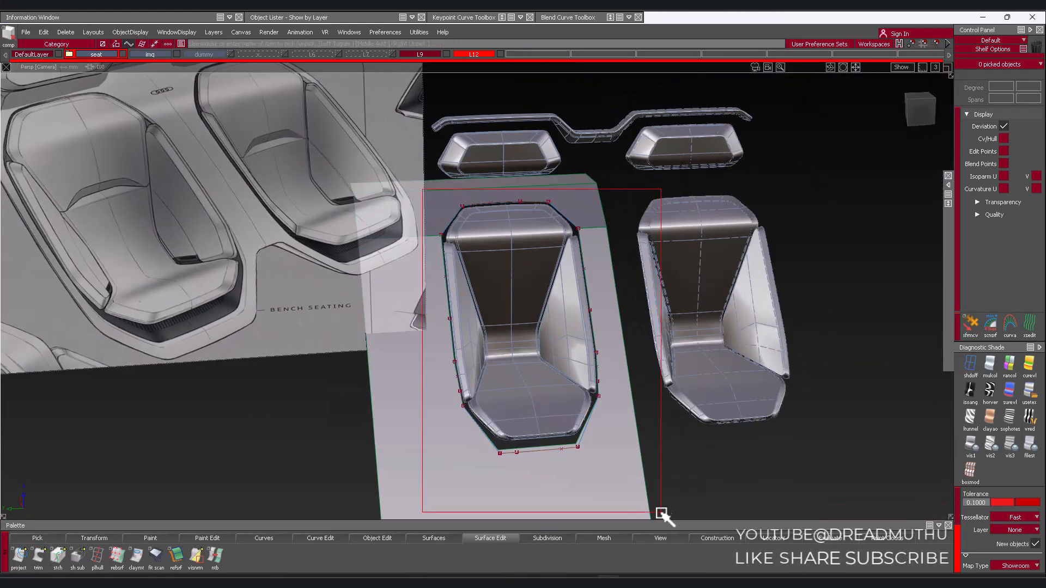
right_click(265, 55)
left_click(264, 64)
Build a Multi-surface Draft flange along the seat opening's front edge and adjust its direction
right_click_drag(477, 273, 627, 371, "alt+shift")
middle_click_drag(627, 370, 597, 276, "alt+shift")
left_click_drag(598, 276, 806, 224, "alt+shift")
middle_click_drag(806, 223, 618, 323, "alt+shift")
left_click_drag(618, 322, 763, 340, "alt+shift")
mouse_move(763, 341)
right_mouse_down("alt+shift")
mouse_move(724, 339)
mouse_move(762, 327)
right_mouse_up("alt+shift")
left_click(417, 537)
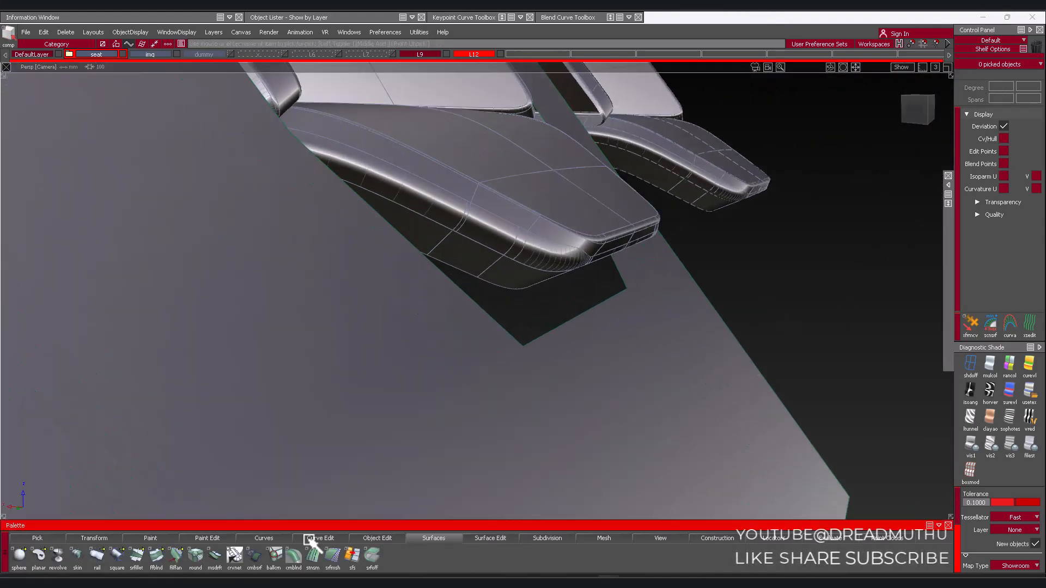
left_click(216, 557)
left_click(570, 318)
key("space")
left_click_drag(546, 373, 458, 359, "alt+shift")
middle_click_drag(457, 360, 817, 316, "alt+shift")
left_click_drag(612, 346, 736, 364, "alt+shift")
right_click_drag(736, 364, 844, 376, "alt+shift")
left_click_drag(399, 438, 423, 398)
mouse_move(545, 384)
left_mouse_down("alt+shift")
mouse_move(439, 391)
mouse_move(550, 384)
left_mouse_up("alt+shift")
right_click_drag(550, 384, 656, 378, "alt+shift")
left_click_drag(570, 378, 595, 394)
left_click_drag(595, 394, 523, 403, "alt+shift")
middle_click_drag(523, 403, 607, 409, "alt+shift")
left_click_drag(607, 409, 589, 409, "alt+shift")
right_click_drag(588, 409, 692, 272, "alt+shift")
Build Multi-surface Draft flanges with a length of 5.3746 along the seat opening's long side edges
left_click(560, 142)
left_click_drag(605, 157, 615, 125, "alt+shift")
middle_click_drag(615, 125, 629, 349, "alt+shift")
mouse_move(629, 348)
right_mouse_down("alt+shift")
mouse_move(606, 349)
mouse_move(640, 354)
right_mouse_up("alt+shift")
middle_click_drag(640, 354, 926, 326, "alt+shift")
left_click(391, 333)
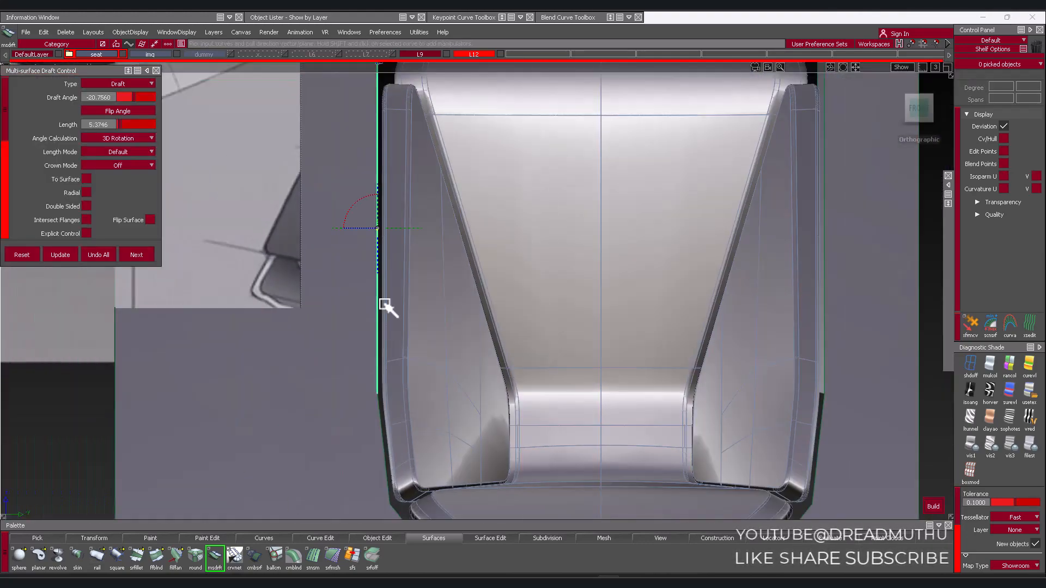
right_click_drag(392, 334, 343, 330, "alt+shift")
middle_click_drag(485, 322, 523, 262, "alt+shift")
right_click_drag(523, 261, 577, 366, "alt+shift")
middle_click_drag(578, 366, 523, 235, "alt+shift")
right_click_drag(523, 234, 353, 278, "alt+shift")
middle_click_drag(353, 278, 338, 218, "alt+shift")
right_click_drag(381, 338, 469, 357, "alt+shift")
middle_click_drag(468, 356, 436, 284, "alt+shift")
left_click(565, 407)
left_click_drag(509, 396, 509, 384)
middle_click_drag(545, 338, 573, 463, "alt+shift")
right_click_drag(573, 463, 536, 455, "alt+shift")
right_click_drag(435, 376, 400, 349, "ctrl+shift")
Sweep a one-generation Monorail surface from the side flange's end along the opening's lower side edge
double_click(97, 556)
left_click(77, 120)
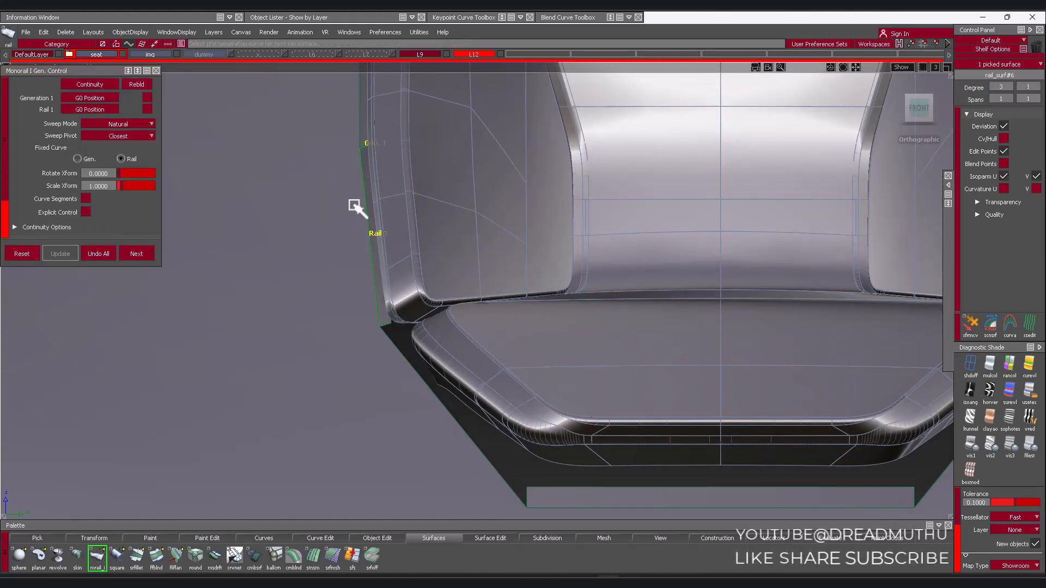
left_click_drag(406, 414, 362, 423, "alt+shift")
Sweep a two-generation Monorail surface along the diagonal lower corner edge, joining the side flange to the front flange
left_click(105, 95)
left_click(437, 320)
left_click(525, 486)
left_click(475, 407)
Sweep a one-generation Monorail surface along the lower side edge on the opposite side of the seat opening
left_click(97, 557)
right_click_drag(616, 381, 565, 408, "alt+shift")
middle_click_drag(605, 382, 430, 401, "alt+shift")
right_click_drag(381, 384, 458, 376, "alt+shift")
left_click(75, 95)
left_click(523, 243)
left_click(527, 354)
right_click_drag(600, 403, 523, 408, "alt+shift")
middle_click_drag(522, 409, 597, 336, "alt+shift")
left_click(136, 254)
Sweep a two-generation Monorail surface along the opposite diagonal lower corner edge, between the front and side flanges
left_click(105, 94)
left_click(579, 304)
left_click(506, 422)
left_click(507, 428)
right_click_drag(536, 457, 599, 436, "alt+shift")
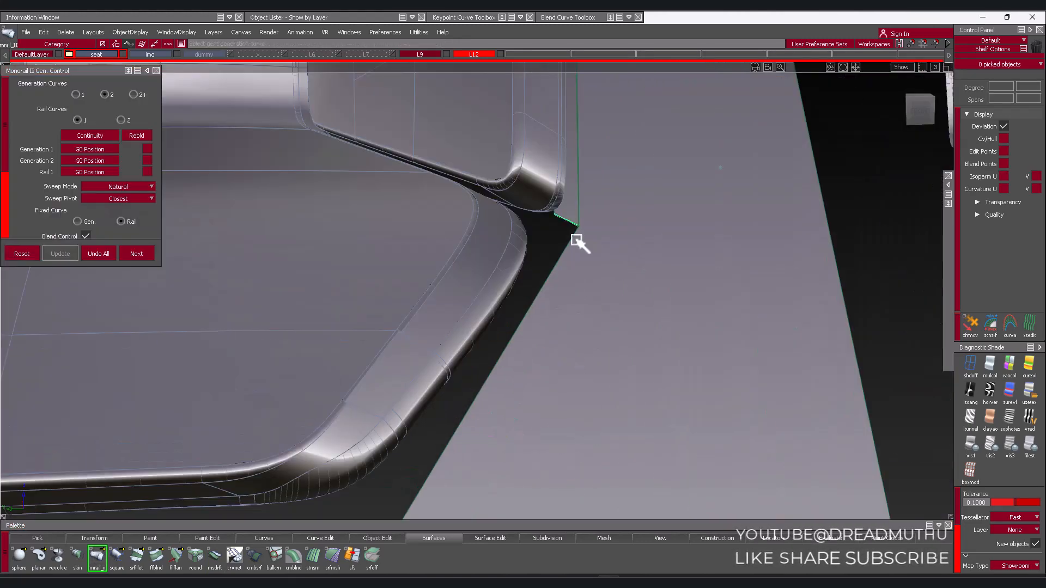
right_click_drag(568, 223, 512, 305, "alt+shift")
left_click(493, 357)
left_click(136, 253)
Build a Multi-surface Draft flange along the opening's upper edge with draft angle 0 and length 5.3746
right_click_drag(702, 349, 612, 355, "alt+shift")
left_click_drag(612, 355, 545, 326, "alt+shift")
right_click_drag(468, 354, 558, 369, "alt+shift")
left_click_drag(558, 370, 478, 347, "alt+shift")
mouse_move(477, 346)
right_mouse_down("alt+shift")
mouse_move(569, 353)
mouse_move(490, 348)
right_mouse_up("alt+shift")
left_click_drag(490, 349, 518, 329, "alt+shift")
left_click(333, 557)
left_click(215, 556)
left_click(481, 265)
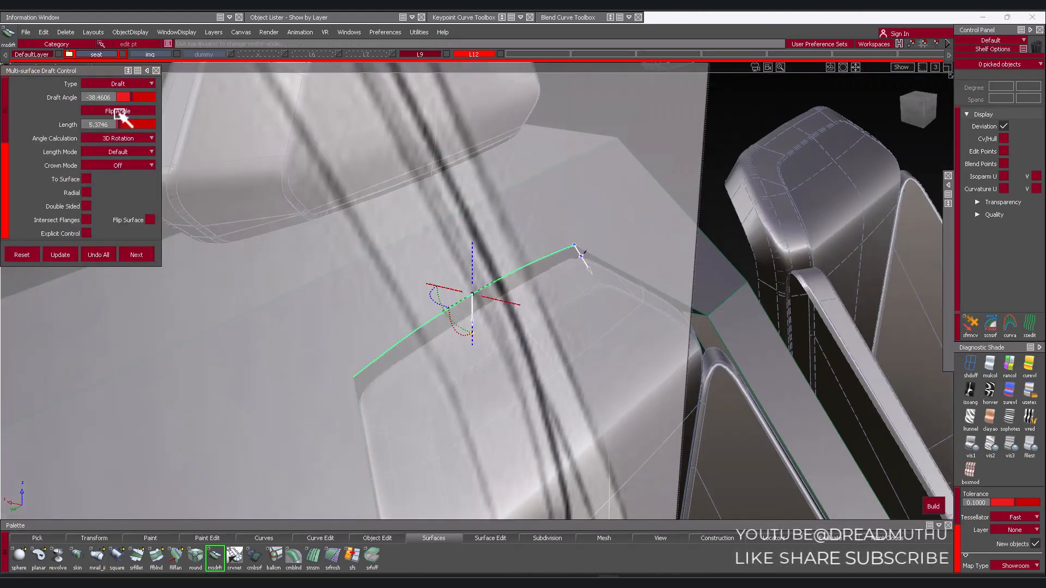
right_click_drag(566, 311, 483, 299, "alt+shift")
left_click_drag(483, 299, 376, 278, "alt+shift")
right_click_drag(376, 278, 485, 283, "alt+shift")
middle_click_drag(484, 284, 363, 299, "alt+shift")
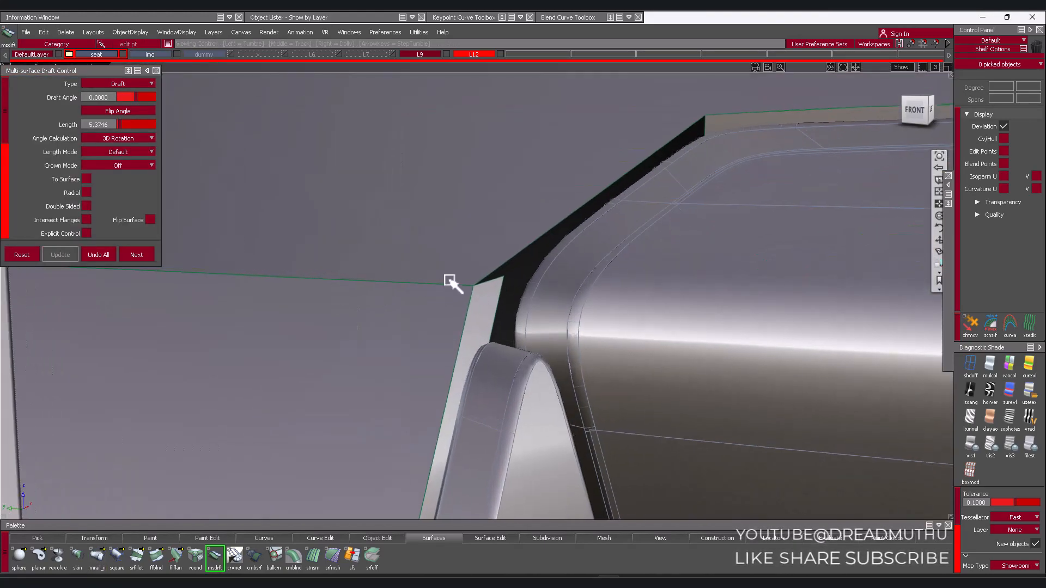
Examine the upper flange and the gaps at the opening's upper corners from the front and in perspective
key("e")
left_click(930, 109, "alt+shift")
right_click_drag(234, 294, 292, 338, "alt+shift")
right_click_drag(292, 502, 369, 507, "alt+shift")
middle_click_drag(369, 507, 578, 342, "alt+shift")
left_click(381, 243)
left_click(385, 201)
key("w")
left_click_drag(409, 128, 333, 310, "alt+shift")
right_click_drag(334, 311, 235, 314, "alt+shift")
middle_click_drag(522, 349, 626, 299, "alt+shift")
right_click_drag(626, 299, 435, 240, "alt+shift")
left_click(432, 121)
left_click_drag(432, 142, 261, 164, "alt+shift")
left_click(164, 87)
left_click(169, 97)
key("alt+h")
left_click(901, 117, "alt+shift")
right_click_drag(604, 256, 719, 261, "alt+shift")
left_click(476, 213)
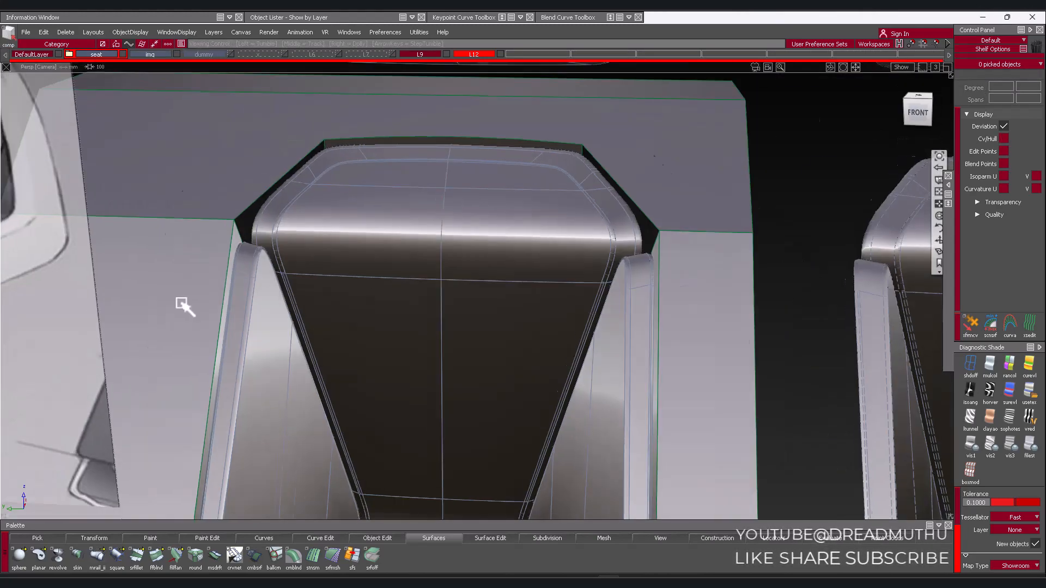
Sweep a two-generation Monorail surface along one diagonal upper corner edge, between the side flange and the upper flange
right_click_drag(180, 303, 449, 322, "alt+shift")
left_click(450, 314)
left_click(560, 160)
left_click(523, 201)
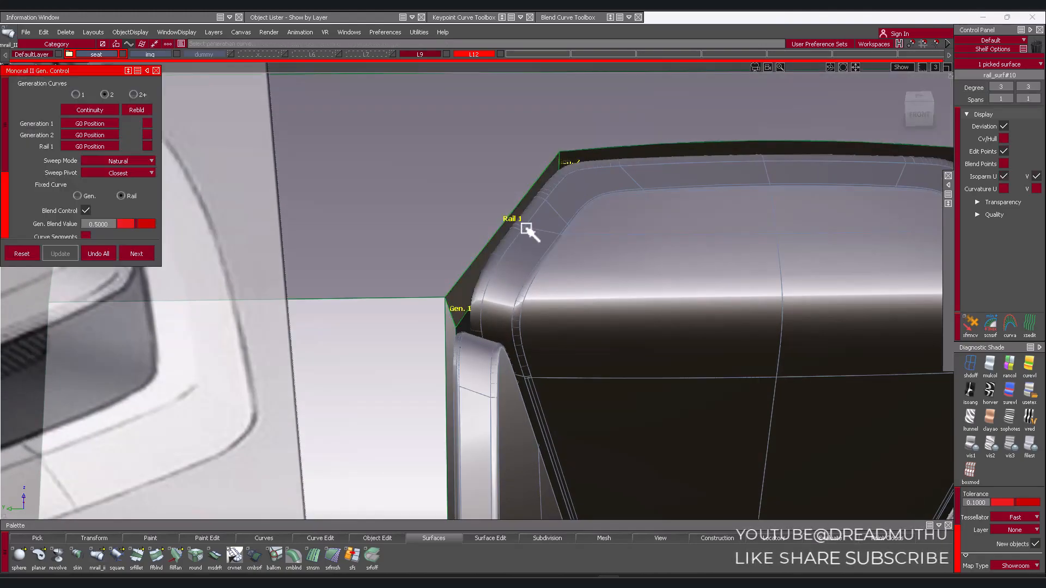
Sweep a matching two-generation Monorail surface along the other diagonal upper corner edge of the seat opening
right_click_drag(527, 203, 413, 212, "alt+shift")
left_click(413, 212)
left_click(471, 284)
left_click(444, 242)
Examine the flanges around the seat opening from several angles against the seats and the reference sketch
left_click_drag(465, 352, 561, 169, "alt+shift")
right_click_drag(561, 168, 630, 292, "alt+shift")
left_click_drag(630, 292, 546, 310, "alt+shift")
right_click_drag(546, 311, 469, 371, "alt+shift")
left_click_drag(468, 370, 925, 343, "alt+shift")
left_click_drag(594, 199, 882, 223, "alt+shift")
left_click_drag(950, 248, 539, 177, "alt+shift")
left_click_drag(523, 229, 498, 241, "alt+shift")
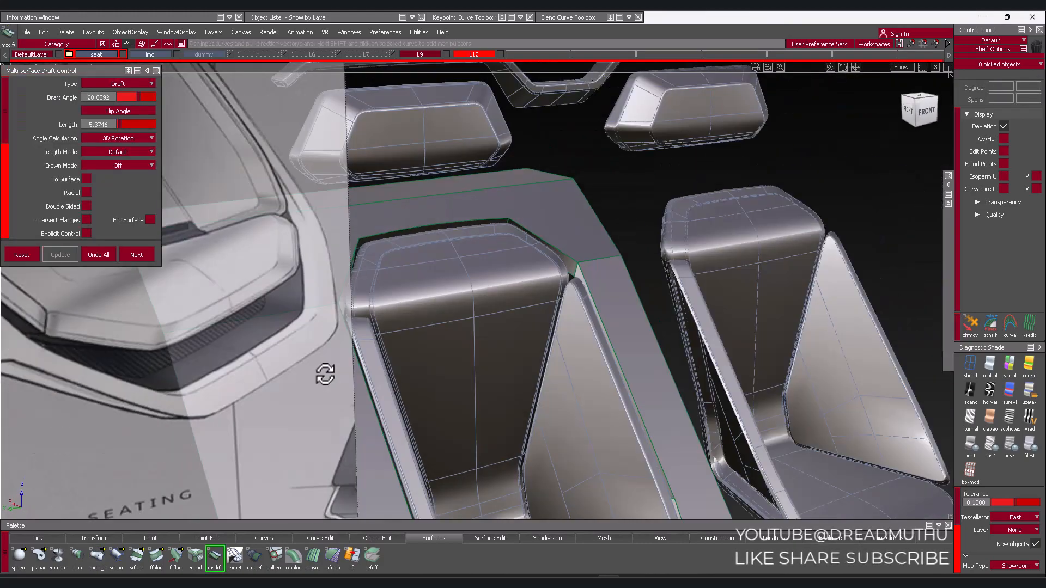
Inspect the shell's upper bend and the opening's corner flanges from several angles against the seat and the sketch
left_click_drag(322, 373, 483, 374, "alt+shift")
right_click_drag(483, 374, 422, 308, "alt+shift")
left_click_drag(423, 308, 456, 268, "alt+shift")
middle_click_drag(455, 269, 472, 305, "alt+shift")
left_click_drag(485, 368, 523, 321, "alt+shift")
right_click_drag(522, 322, 481, 350, "alt+shift")
left_click_drag(481, 350, 441, 316, "alt+shift")
right_click_drag(441, 316, 397, 278, "alt+shift")
left_click_drag(397, 277, 463, 300, "alt+shift")
middle_click_drag(463, 300, 494, 320, "alt+shift")
left_click_drag(494, 320, 375, 278, "alt+shift")
left_click_drag(374, 280, 374, 313, "ctrl+shift")
left_click_drag(354, 264, 341, 236, "alt+shift")
right_click_drag(341, 236, 414, 262, "alt+shift")
left_click_drag(414, 261, 357, 257, "alt+shift")
right_click_drag(357, 257, 463, 310, "alt+shift")
left_click_drag(463, 311, 567, 329, "alt+shift")
mouse_move(567, 329)
right_mouse_down("alt+shift")
mouse_move(586, 329)
mouse_move(572, 327)
right_mouse_up("alt+shift")
left_click_drag(572, 327, 589, 349, "ctrl+shift")
middle_click_drag(588, 348, 611, 322, "alt+shift")
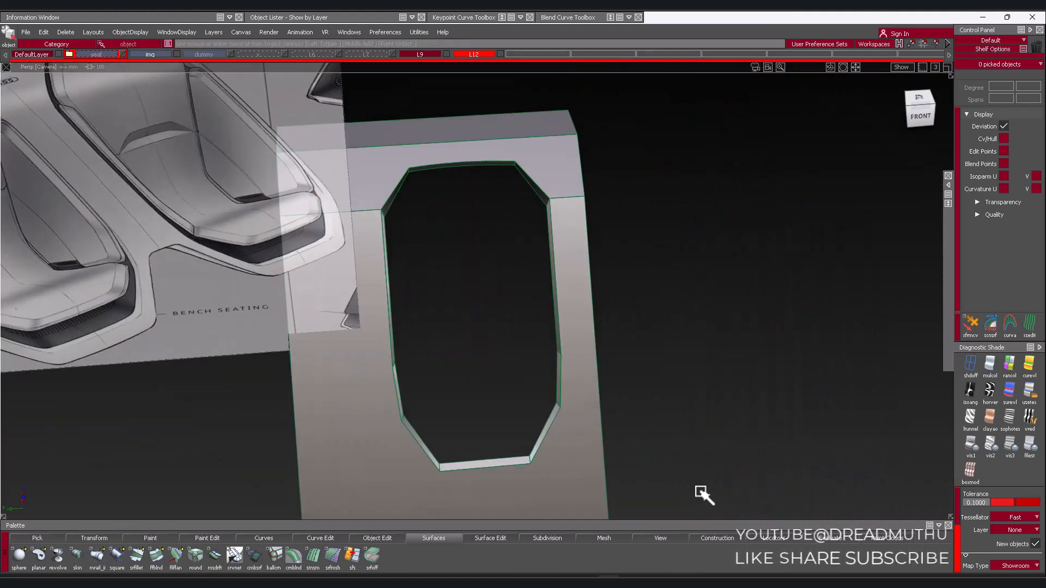
Undo the last shell edits and fillet the bend between the shell's sloped upper face and its lower face
middle_click_drag(357, 329, 530, 361, "alt+shift")
key("ctrl+z")
key("ctrl+z")
key("ctrl+z")
left_click_drag(572, 349, 656, 327, "alt+shift")
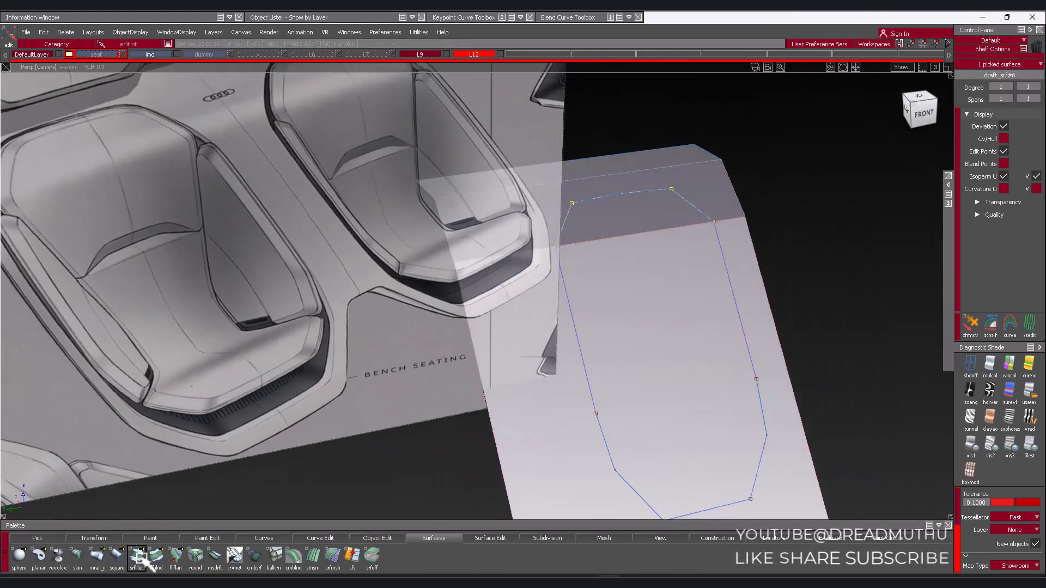
left_click_drag(142, 146, 139, 146)
left_click(933, 506)
Trim the shell faces with the seat outline, keeping the area around the seat opening
left_click_drag(806, 283, 703, 267, "alt+shift")
left_click(123, 54)
right_click_drag(490, 261, 600, 259, "alt+shift")
middle_click_drag(600, 260, 708, 259, "alt+shift")
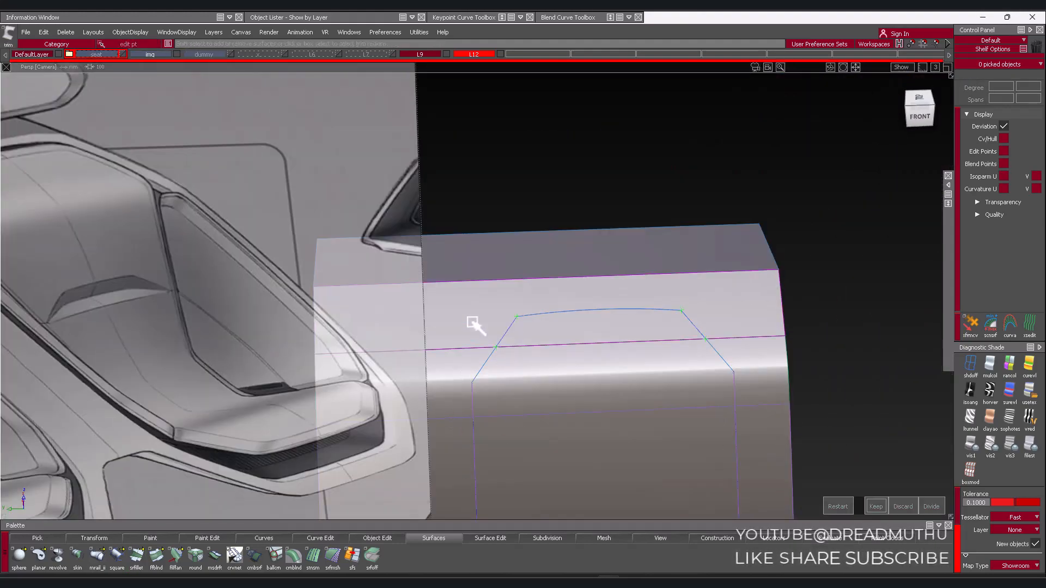
left_click(473, 322)
right_click_drag(782, 430, 682, 343, "alt+shift")
left_click_drag(681, 343, 506, 295, "alt+shift")
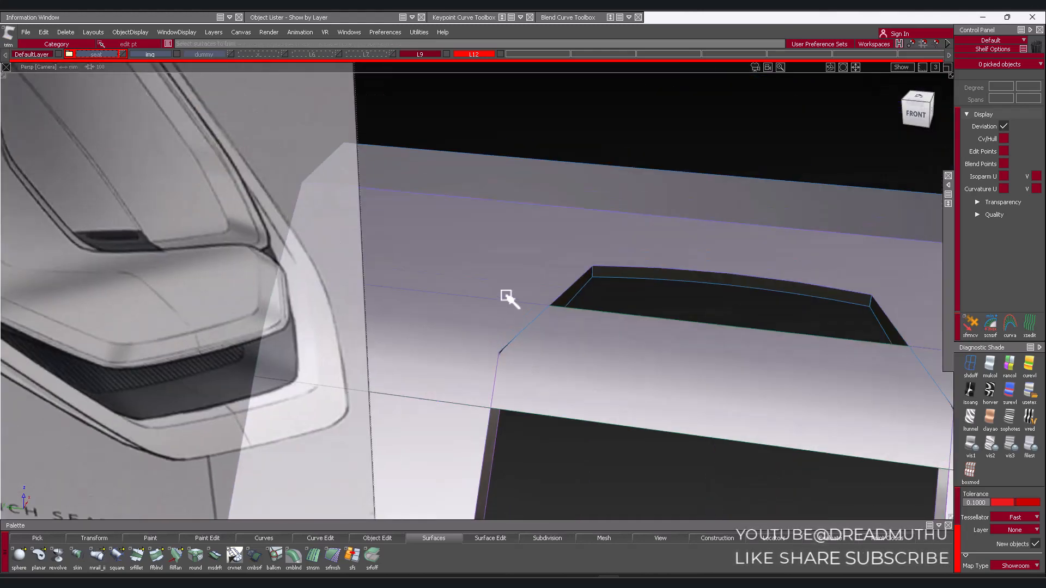
Build a Surface Fillet between the flanges meeting at the opening's upper corner, with Edge align interior flow
right_click_drag(620, 325, 757, 240, "alt+shift")
middle_click_drag(757, 240, 636, 301, "alt+shift")
right_click_drag(636, 302, 730, 294, "alt+shift")
left_click_drag(594, 349, 594, 417, "ctrl+shift")
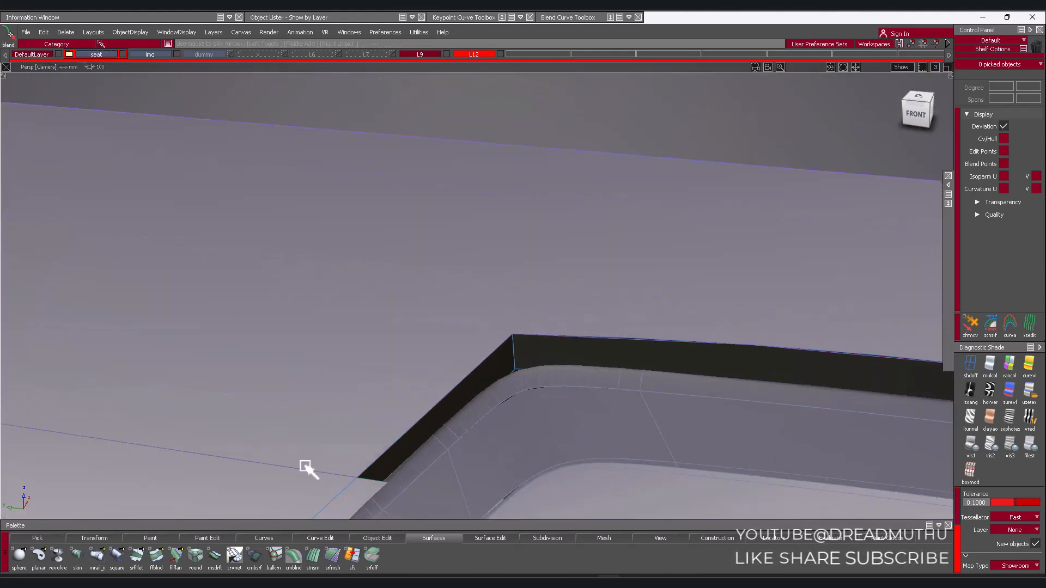
left_click(133, 284)
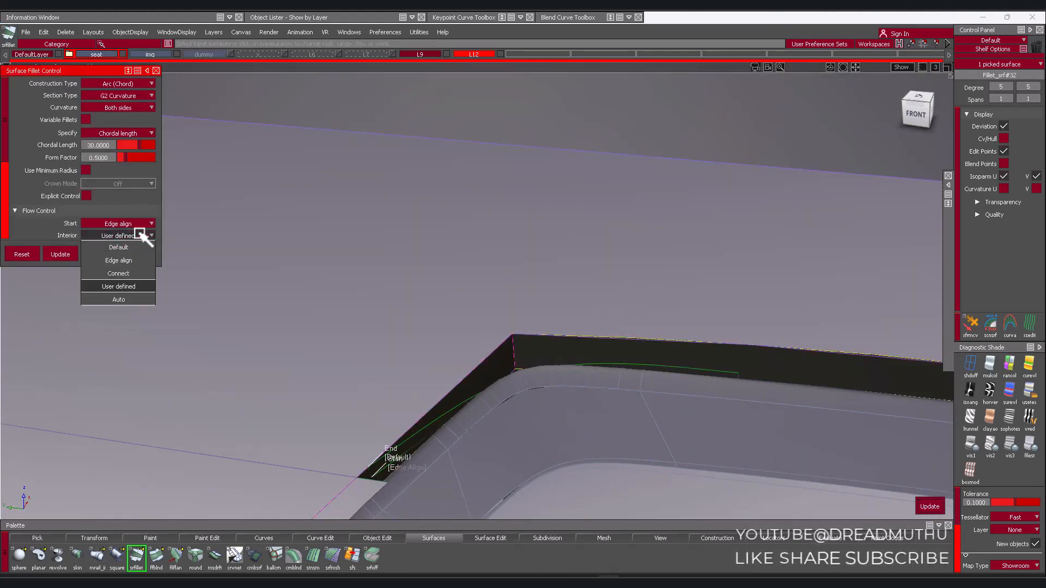
left_click(140, 235)
left_click(133, 260)
left_click_drag(5, 120, 5, 154)
left_click(135, 214)
left_click(61, 254)
left_click_drag(523, 256, 549, 313, "alt+shift")
Set the corner fillet's chordal length to 20
left_click_drag(5, 153, 5, 129)
type("20")
key("Return")
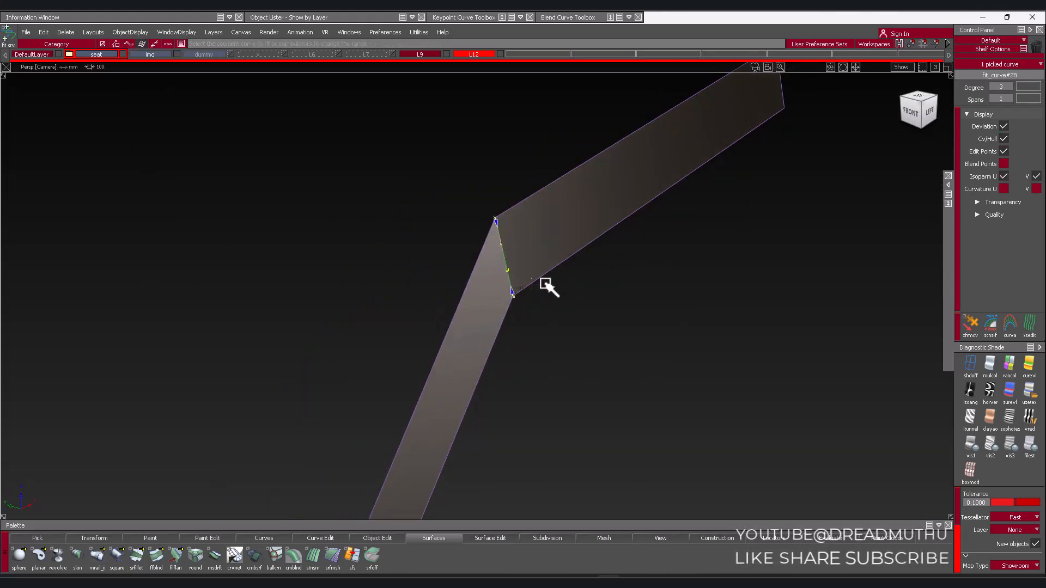
Offset copies of the fitted corner curve onto both adjoining flanges and trim the flanges back to them
key("Insert")
key("Return")
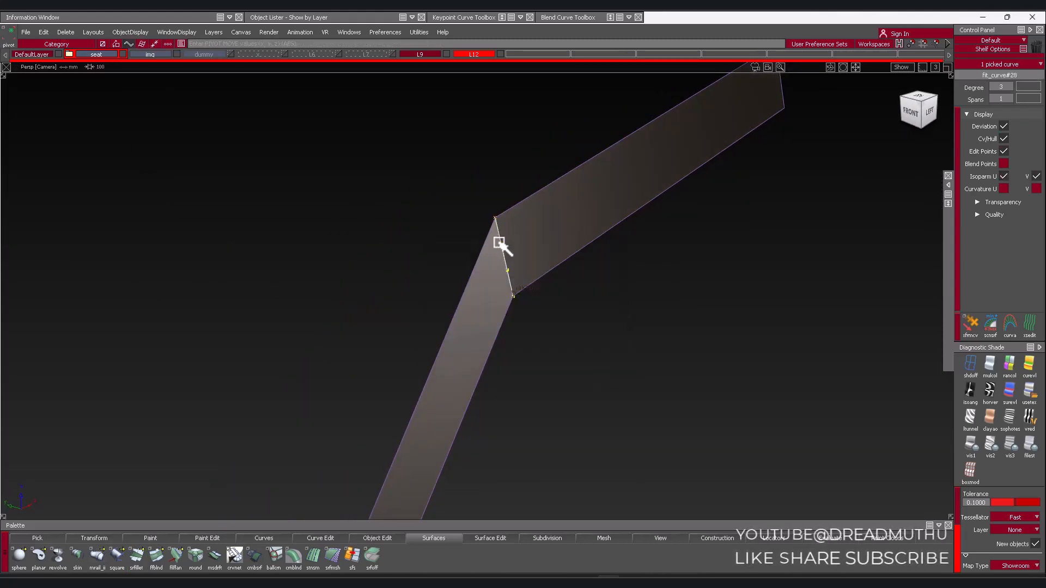
left_click(458, 309, "ctrl+alt")
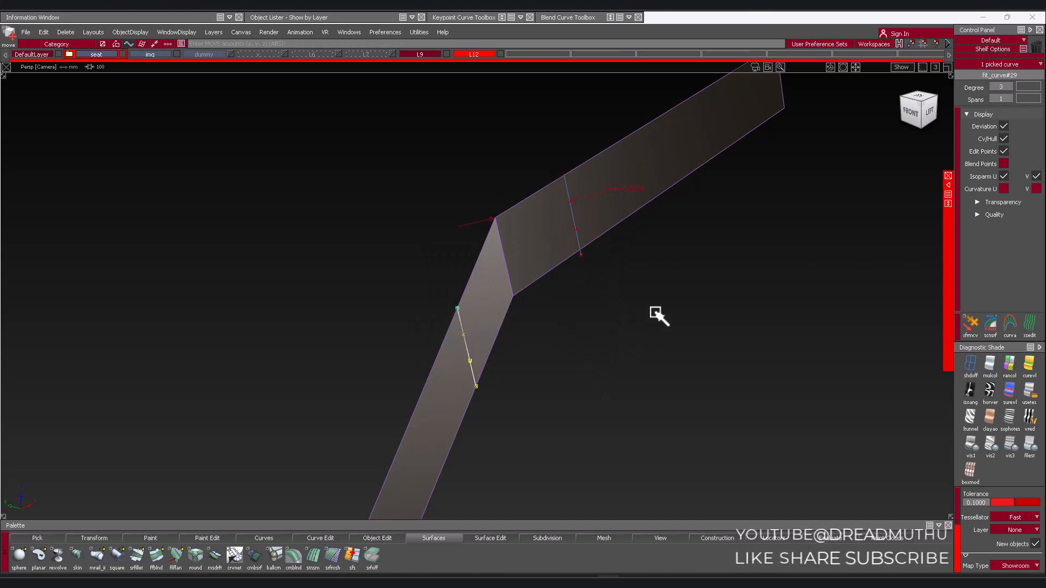
left_click_drag(493, 331, 486, 336)
key("Delete")
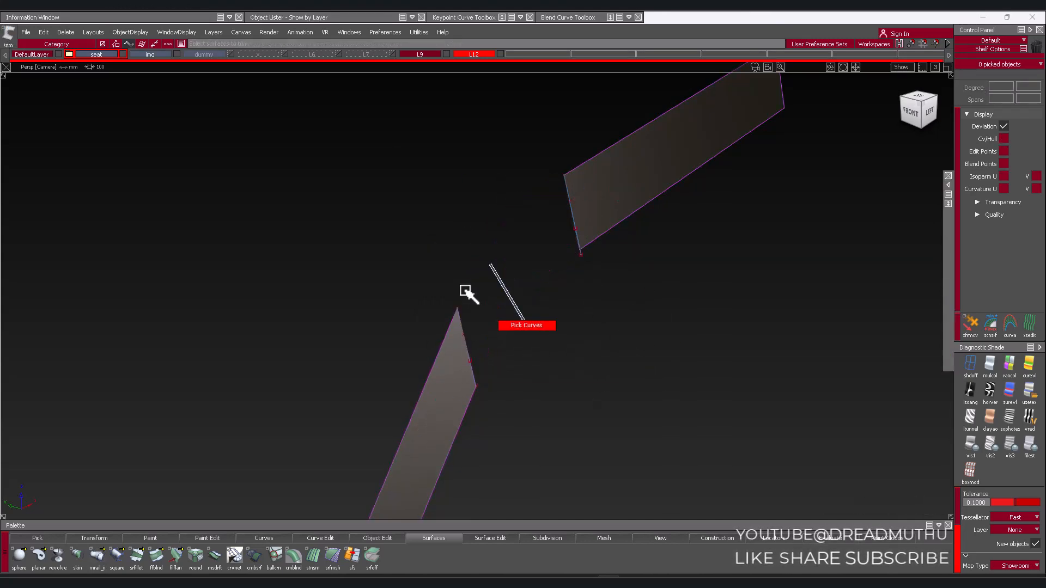
Bridge the trimmed flange ends with two blend curves and fill the gap with a Square surface
left_click(269, 64)
left_click(575, 171)
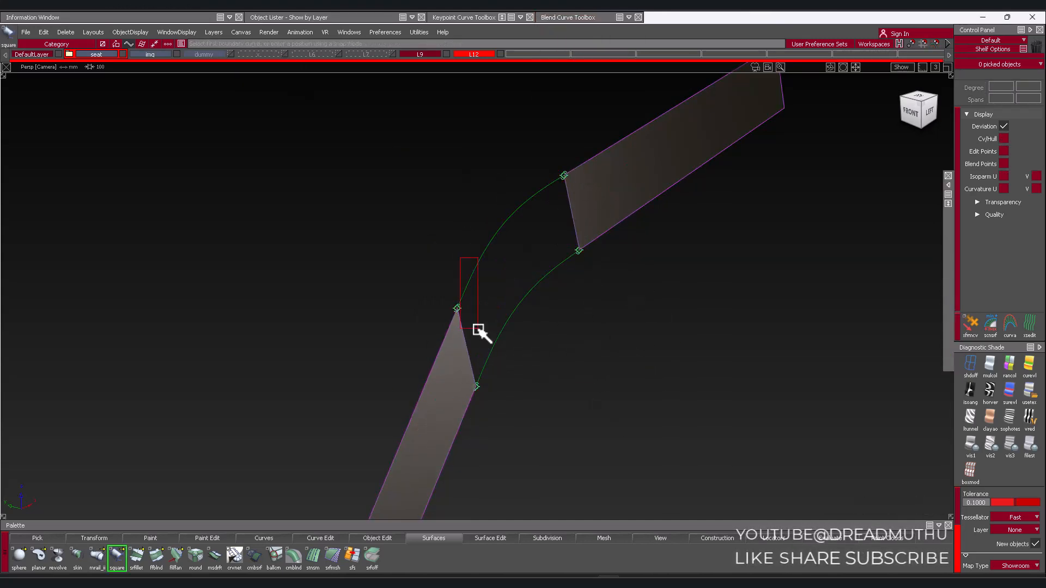
left_click(467, 287)
left_click(465, 342)
left_click(510, 318)
left_click(571, 209)
double_click(117, 556)
left_click(92, 292)
left_click(100, 330)
Isolate the flanges along the side of the opening and set up a Surface Fillet at their lower corner
right_click_drag(693, 366, 565, 292, "alt+shift")
left_click_drag(565, 292, 621, 240, "alt+shift")
right_click_drag(621, 241, 628, 278, "alt+shift")
middle_click_drag(628, 277, 717, 224, "alt+shift")
right_click_drag(717, 224, 711, 307, "alt+shift")
left_click_drag(710, 306, 722, 224, "ctrl+shift")
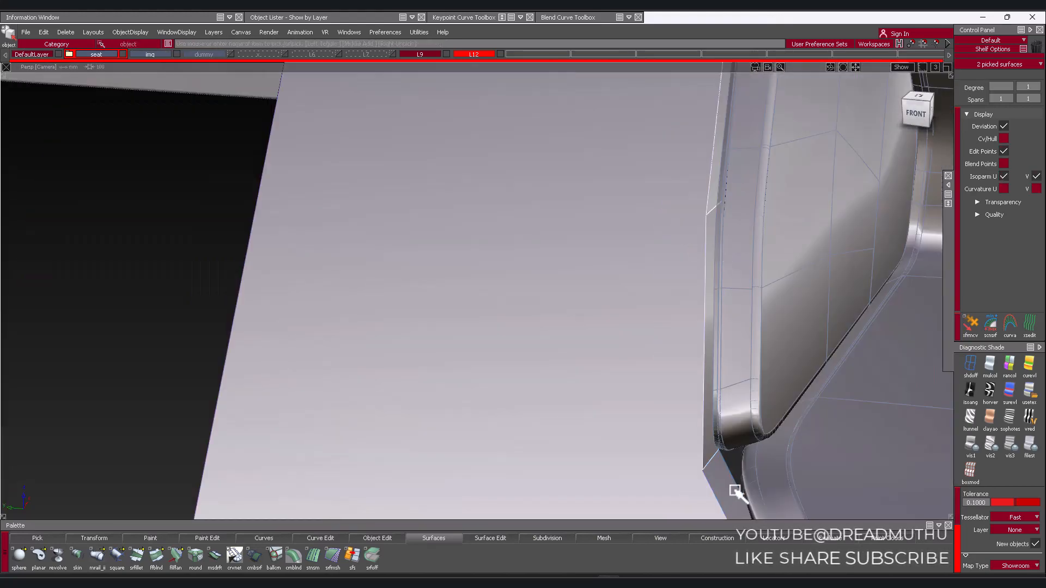
left_click(738, 486)
key("alt+h")
left_click(137, 557)
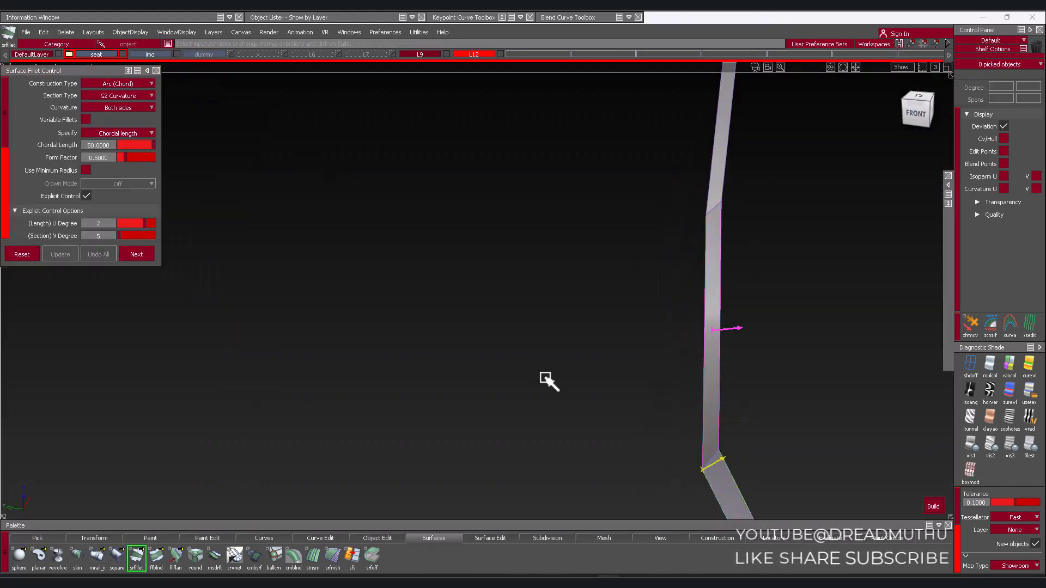
Fit a curve along the joint between the two side flanges at their upper corner
middle_click_drag(457, 385, 348, 479, "alt+shift")
right_click_drag(348, 479, 647, 326, "alt+shift")
middle_click_drag(646, 326, 499, 351, "alt+shift")
key("f")
left_click(531, 328)
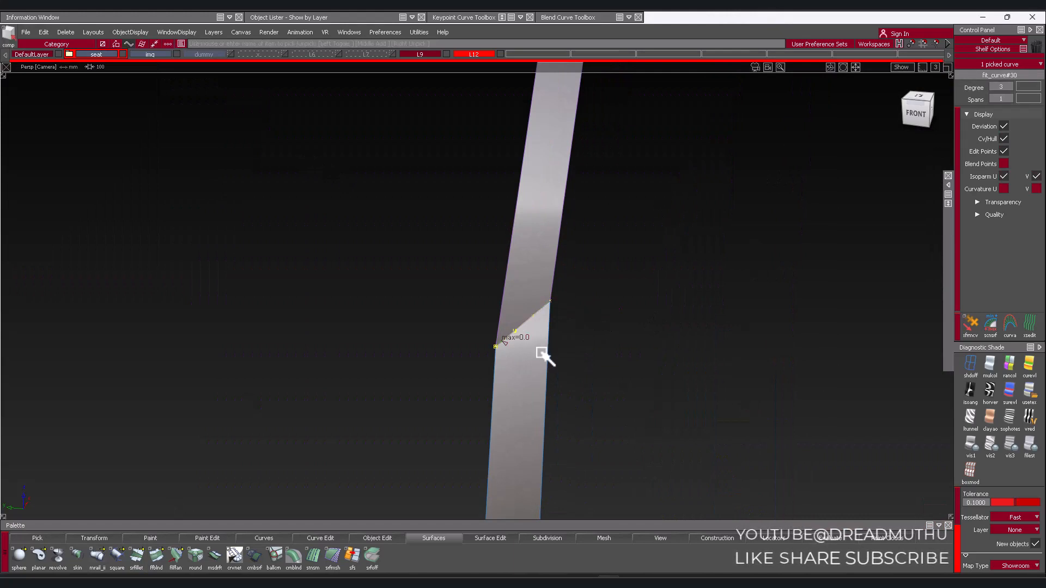